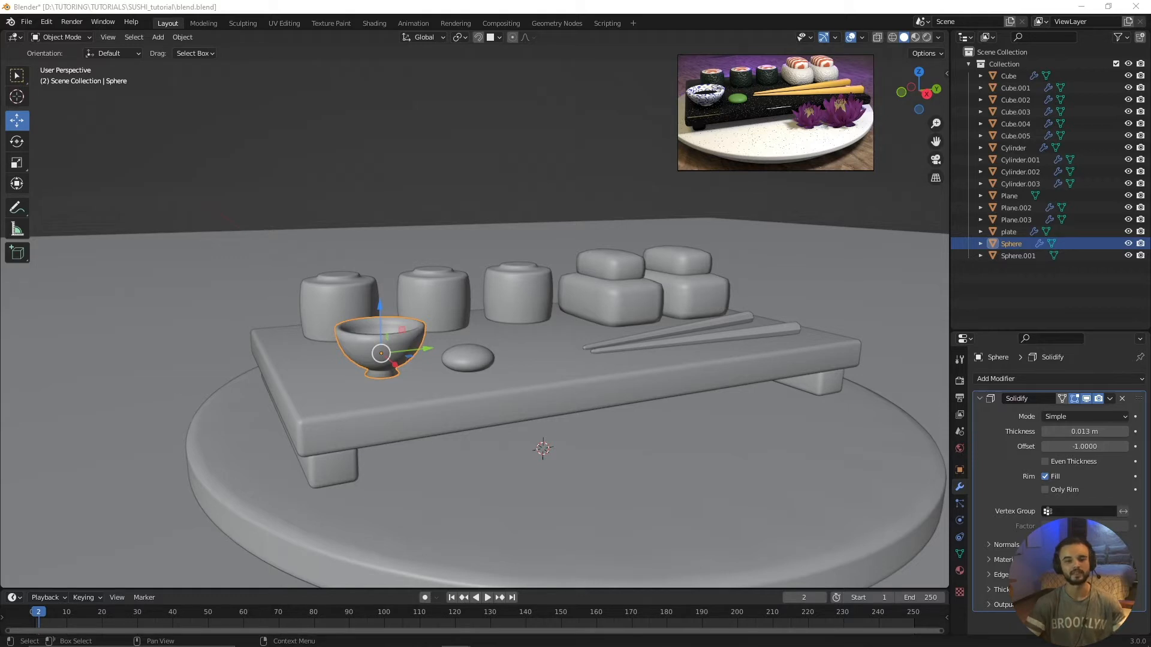
{"action": "scroll", "coordinate": [560, 325], "scroll_direction": "up", "scroll_amount": 3}
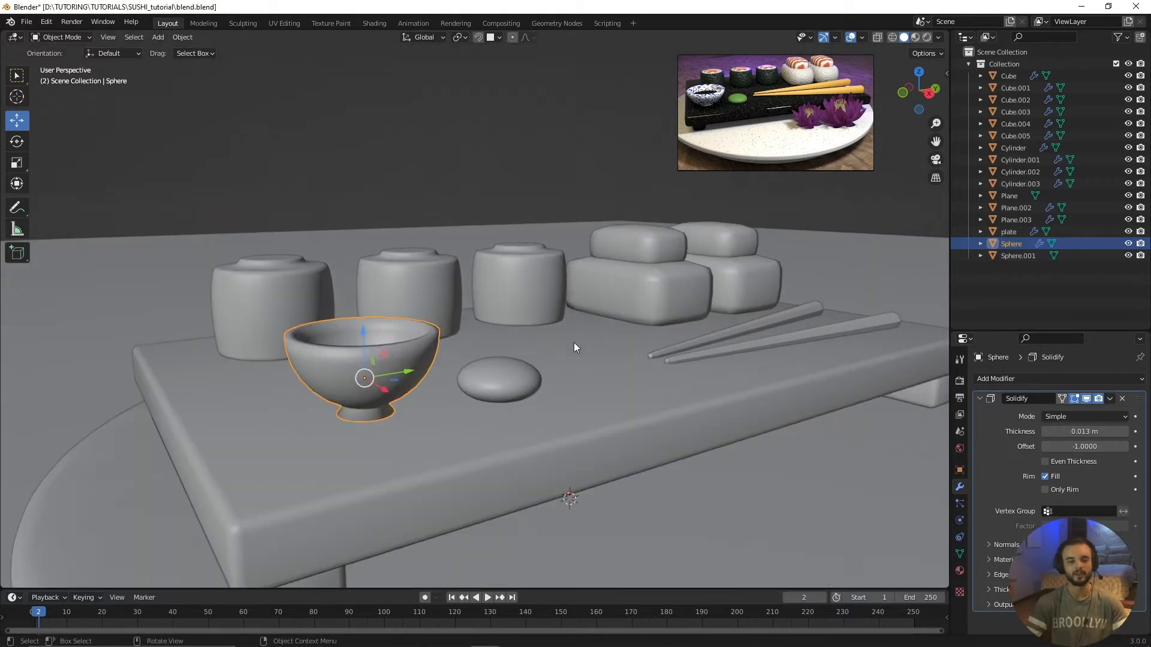
{"action": "scroll", "coordinate": [569, 345], "scroll_direction": "down", "scroll_amount": 3}
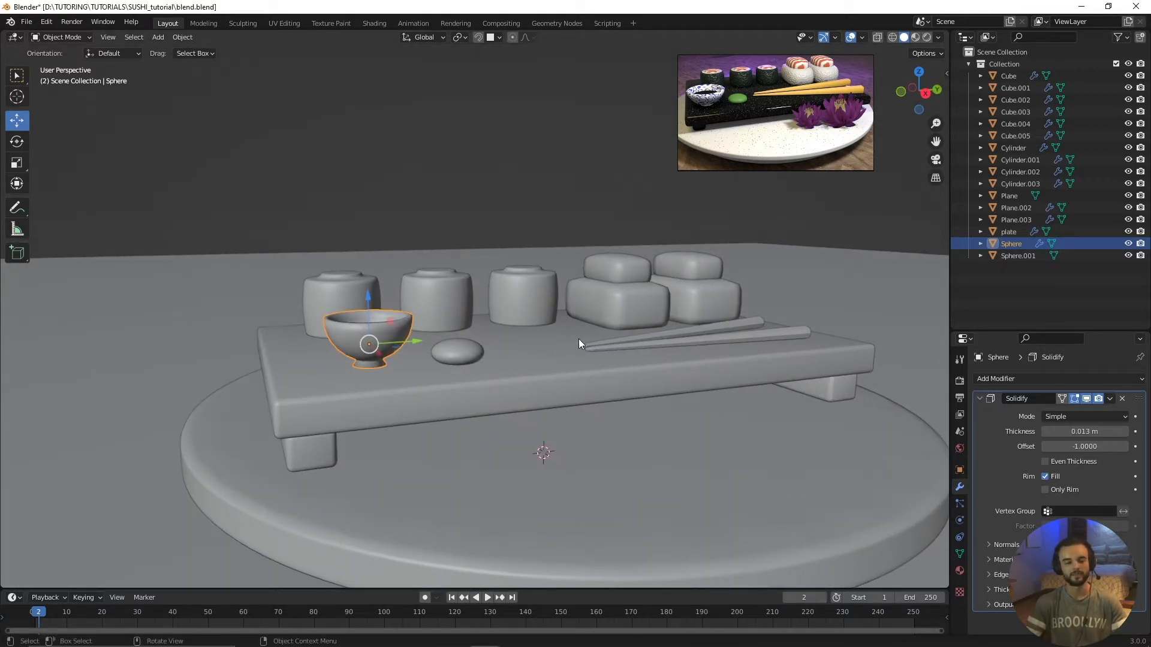
{"action": "middle_click_drag", "start_coordinate": [577, 340], "coordinate": [582, 343]}
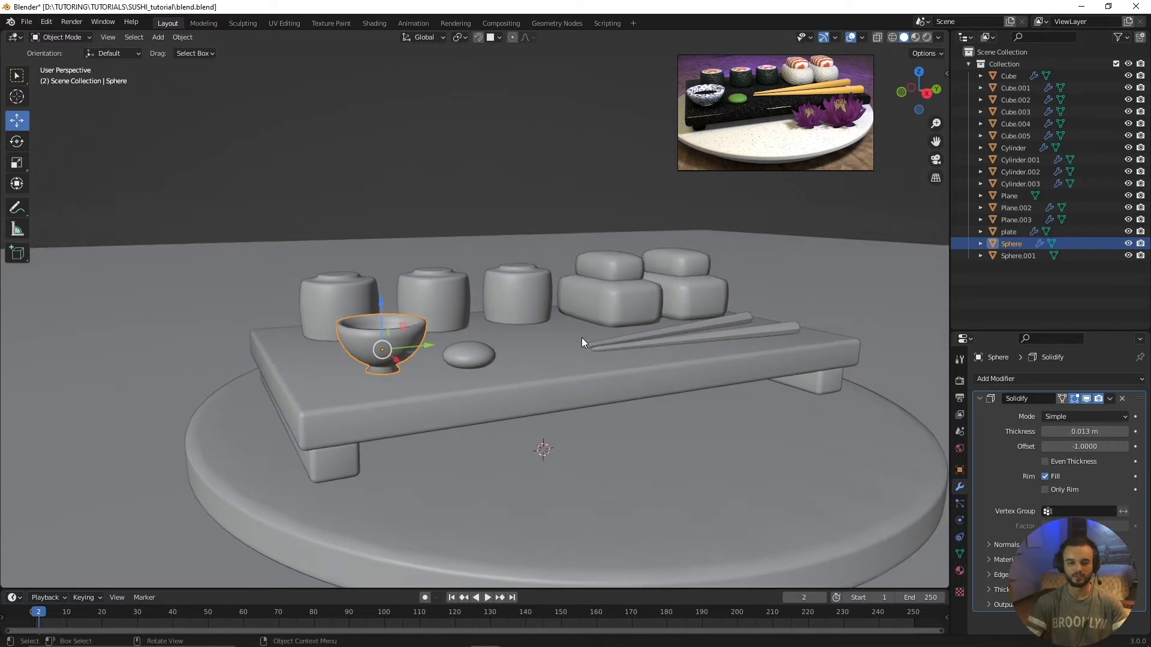
{"action": "scroll", "coordinate": [567, 340], "scroll_direction": "up", "scroll_amount": 3}
{"action": "scroll", "coordinate": [566, 338], "scroll_direction": "down", "scroll_amount": 3}
{"action": "scroll", "coordinate": [574, 339], "scroll_direction": "up", "scroll_amount": 1}
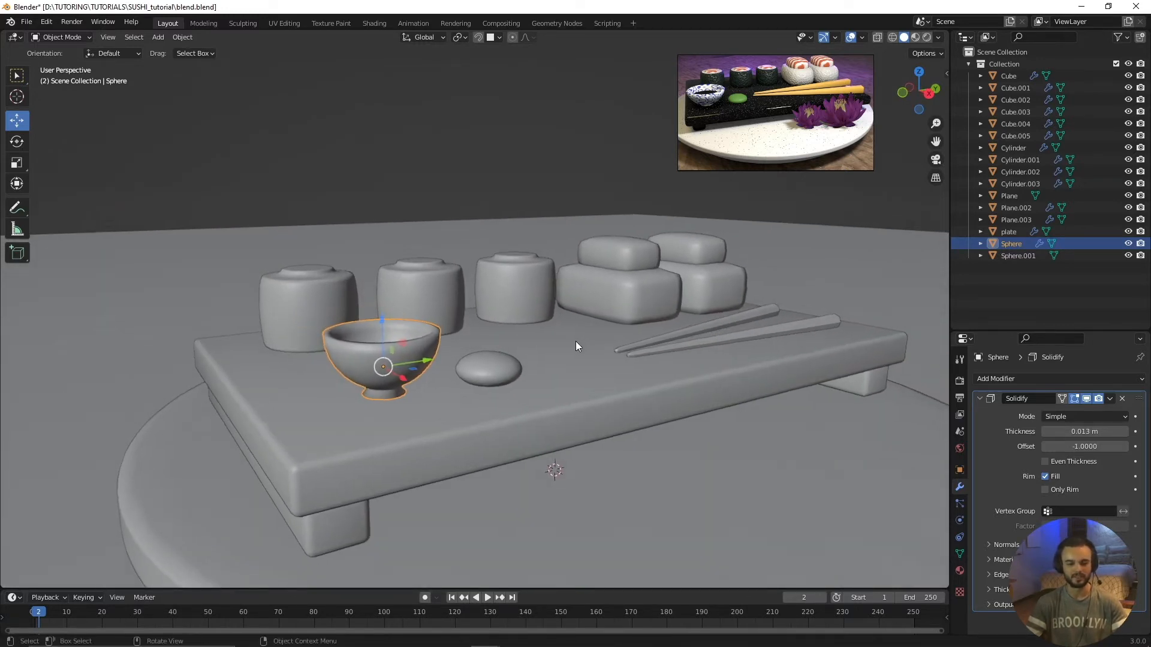
{"action": "scroll", "coordinate": [570, 345], "scroll_direction": "down", "scroll_amount": 2}
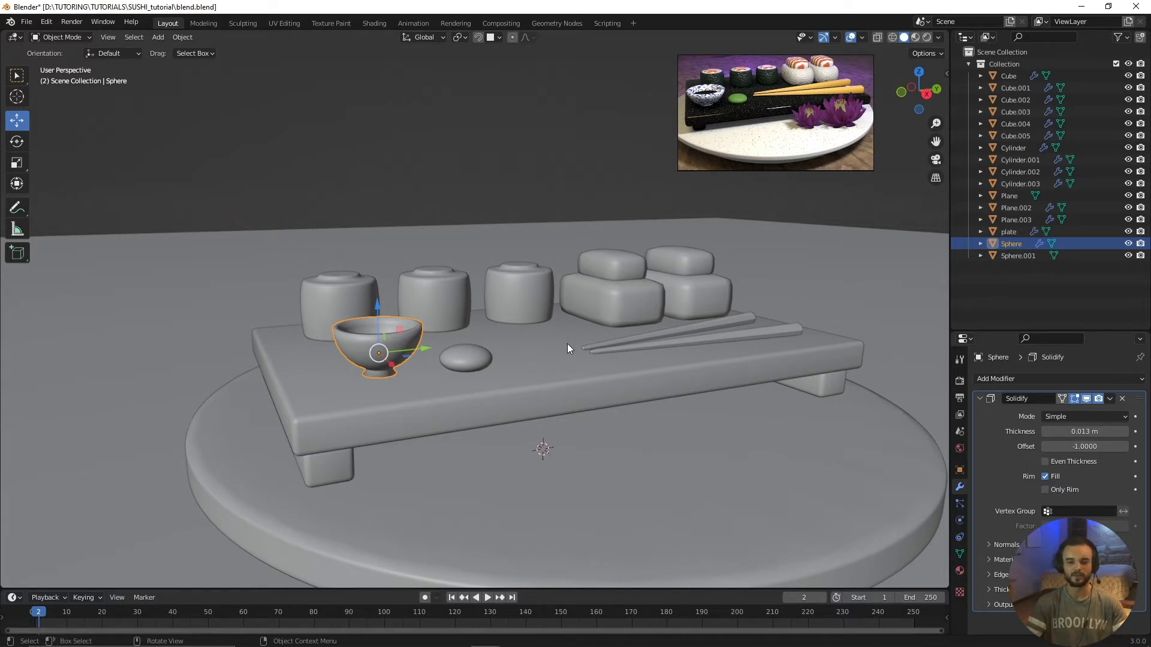
Step: Examine which scene objects the collection contains by selecting them all and then several individually, ending with nothing selected
{"action": "left_click", "coordinate": [1033, 286]}
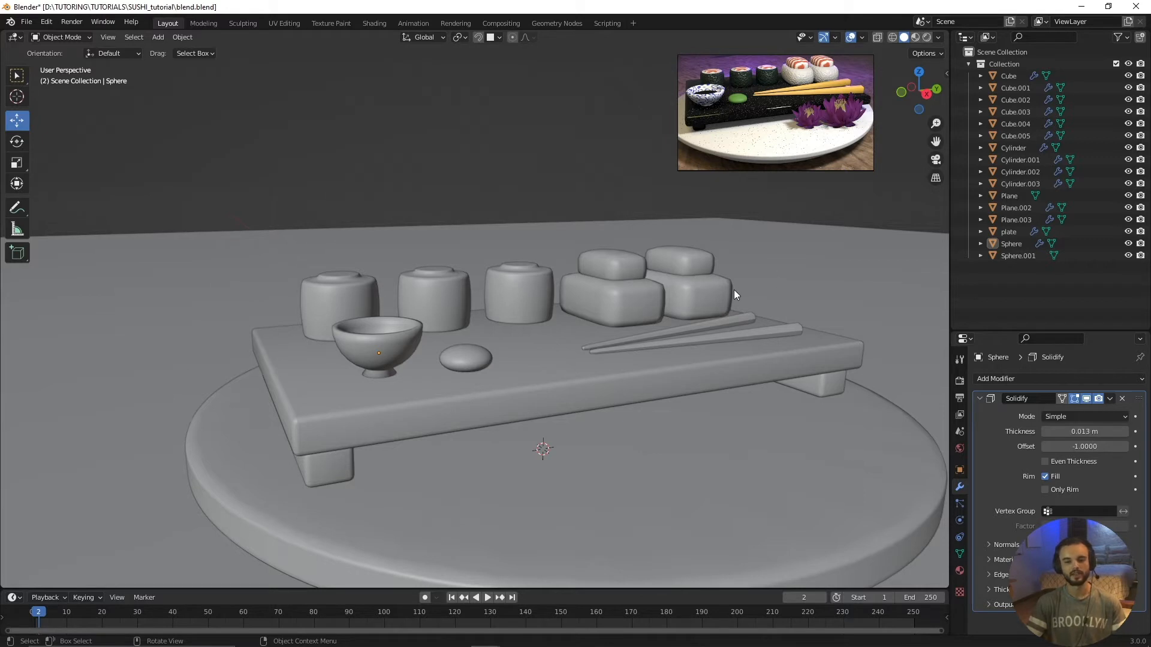
{"action": "left_click_drag", "start_coordinate": [1023, 276], "coordinate": [1009, 71]}
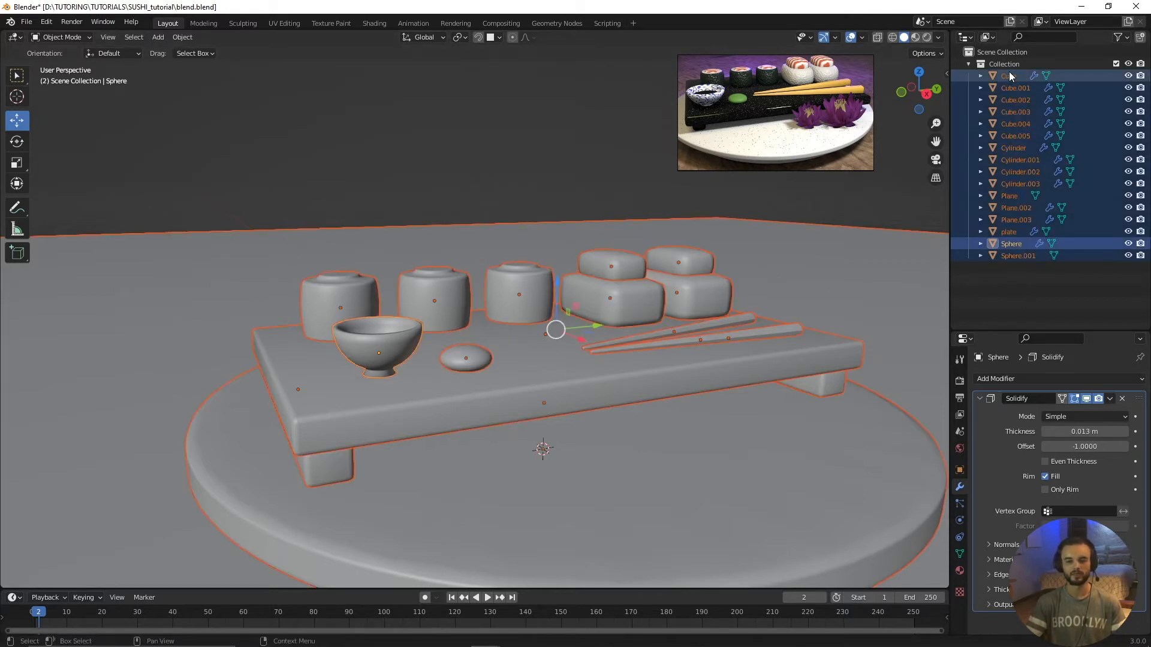
{"action": "scroll", "coordinate": [619, 355], "scroll_direction": "down", "scroll_amount": 5}
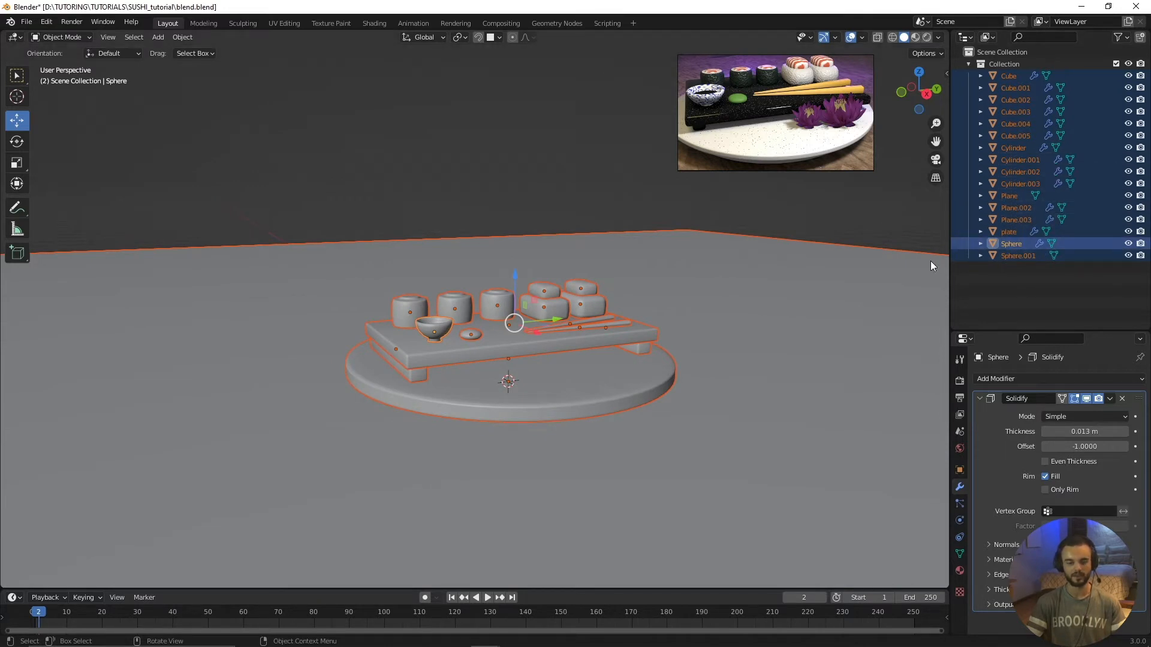
{"action": "left_click_drag", "start_coordinate": [1005, 272], "coordinate": [1019, 73]}
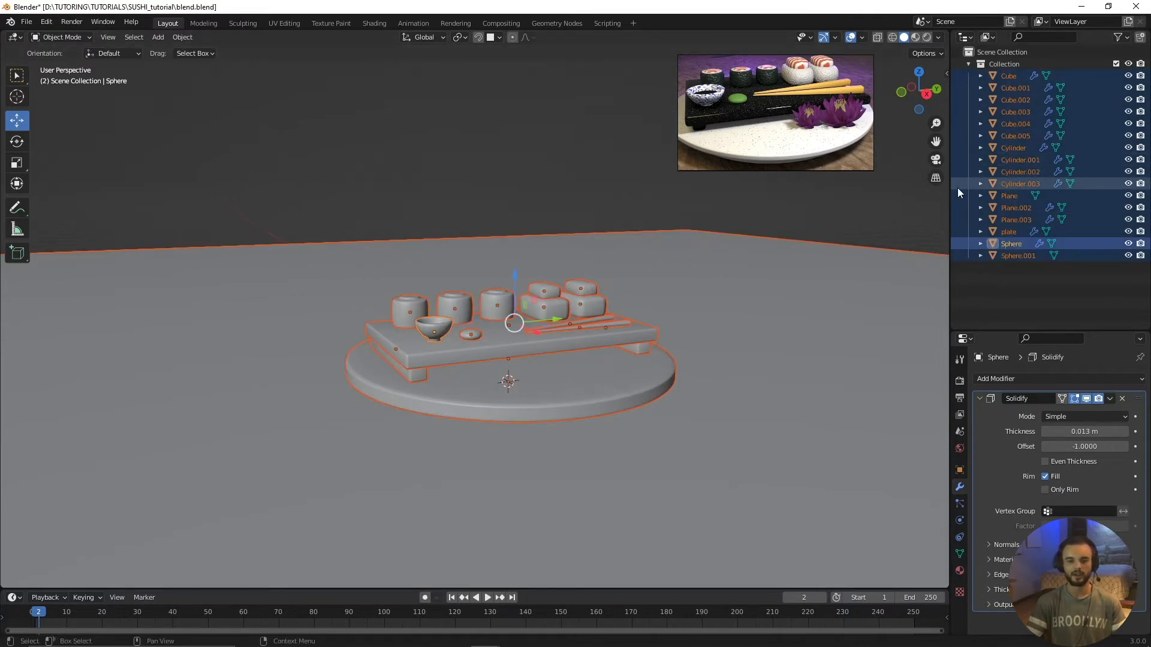
{"action": "scroll", "coordinate": [642, 352], "scroll_direction": "up", "scroll_amount": 2}
{"action": "left_click", "coordinate": [585, 144]}
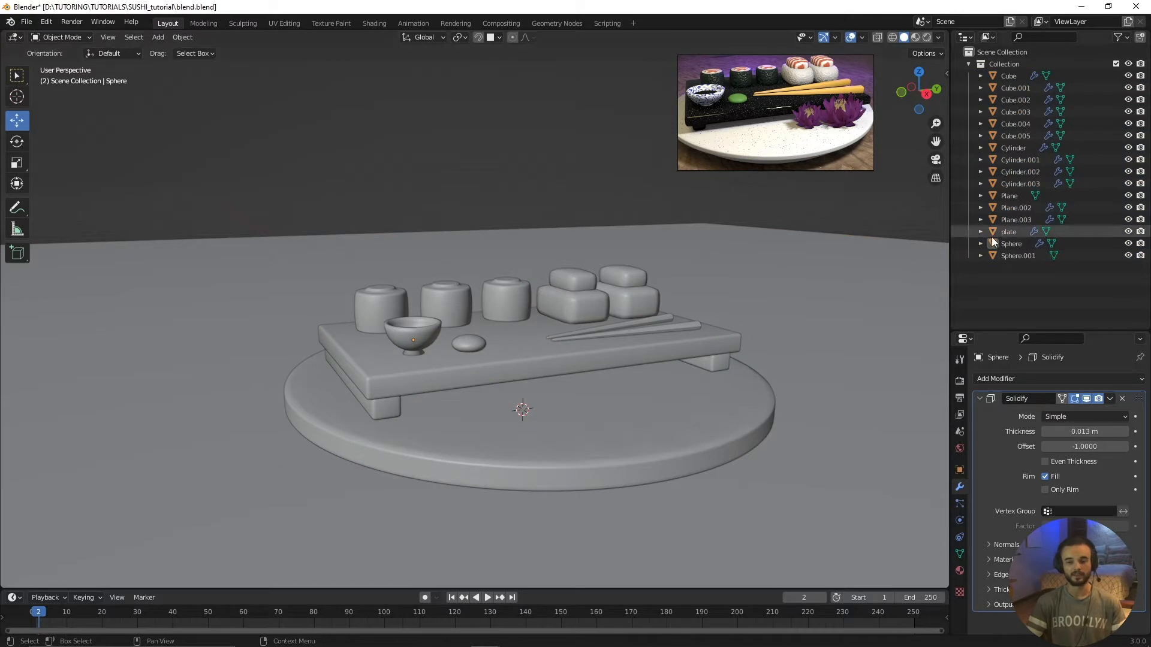
{"action": "left_click", "coordinate": [1024, 243]}
{"action": "left_click", "coordinate": [1016, 208]}
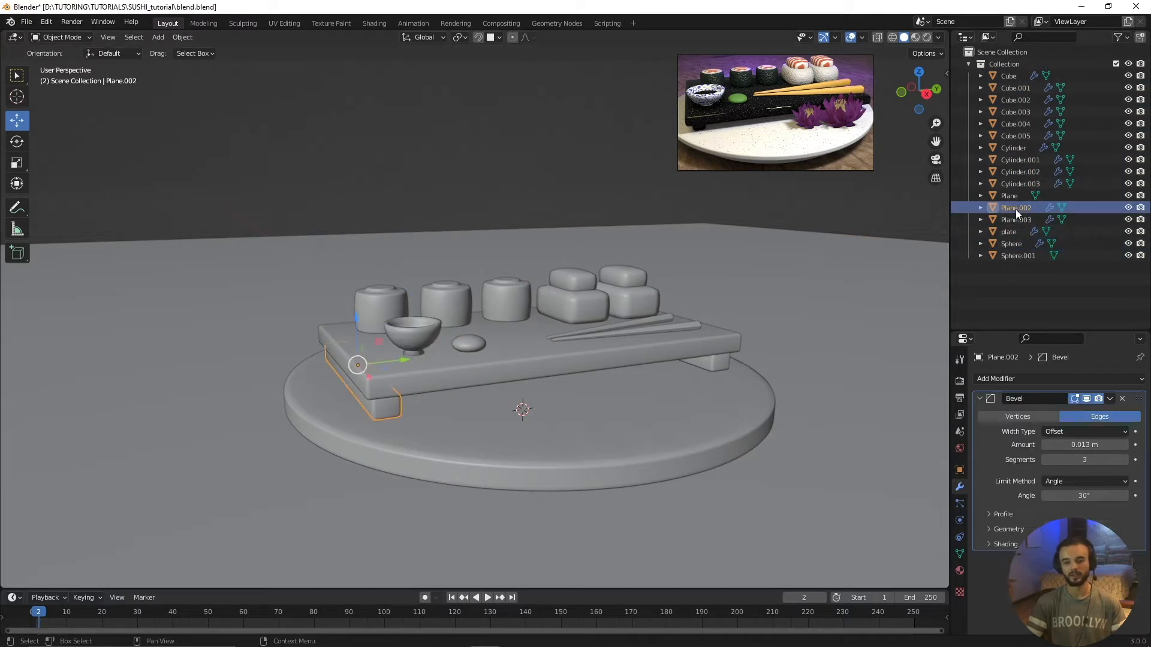
{"action": "left_click", "coordinate": [1019, 171]}
{"action": "left_click", "coordinate": [1021, 111]}
{"action": "left_click", "coordinate": [1014, 283]}
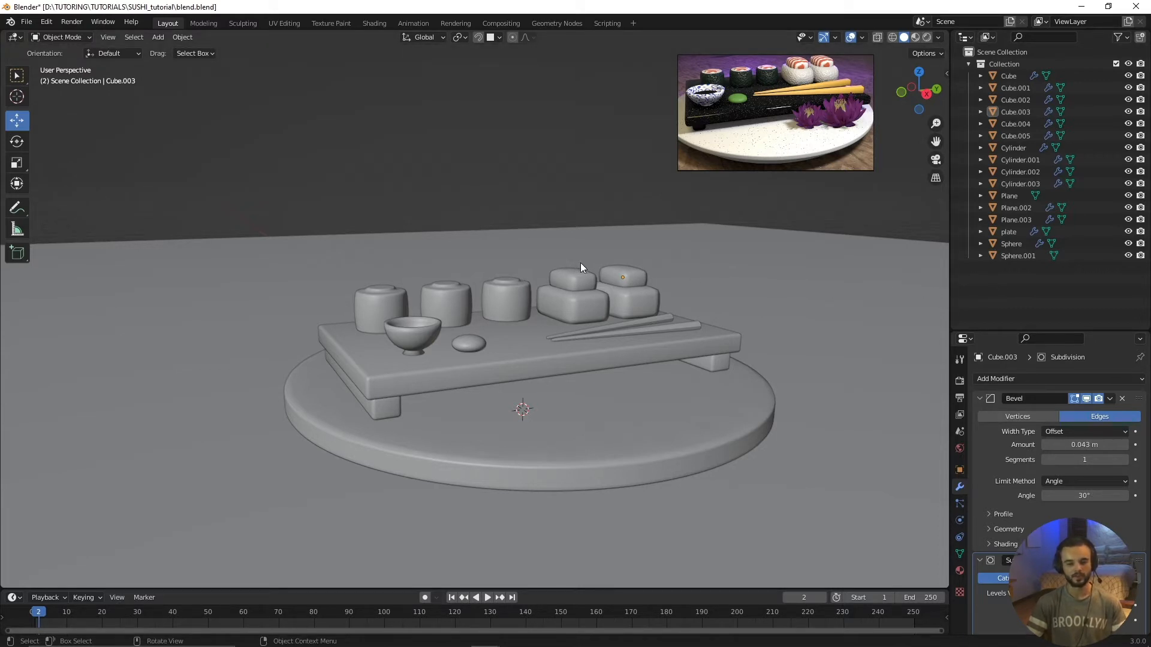
Step: Create a new collection in the scene and name it "sushi"
{"action": "right_click", "coordinate": [1013, 275]}
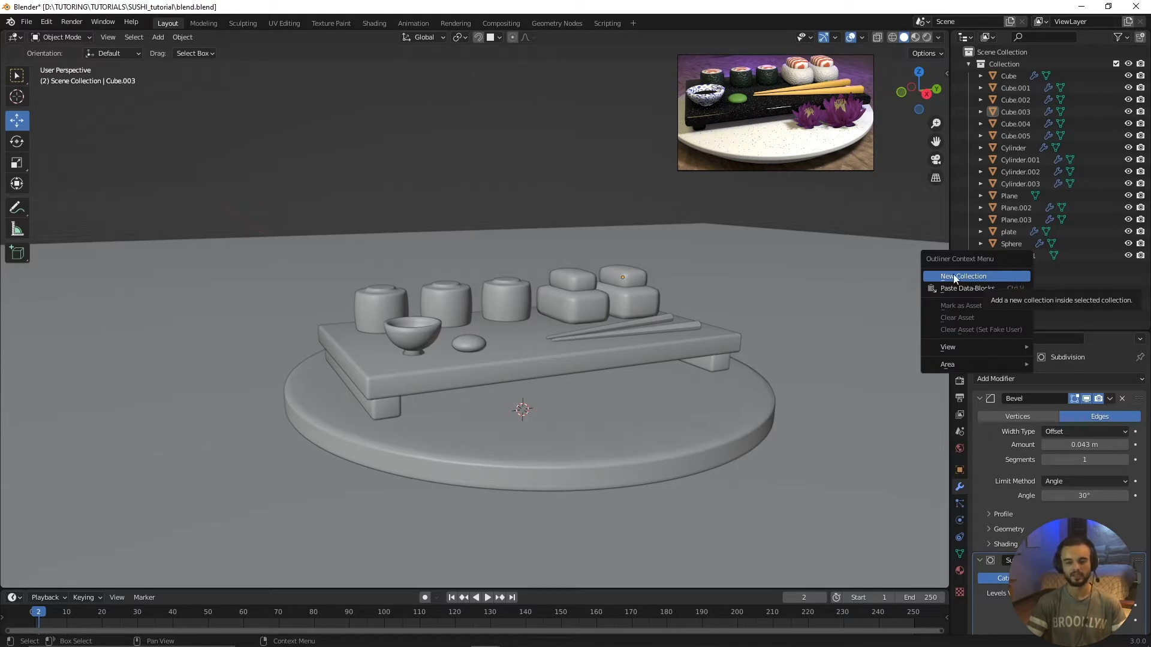
{"action": "left_click", "coordinate": [965, 276]}
{"action": "double_click", "coordinate": [1004, 267]}
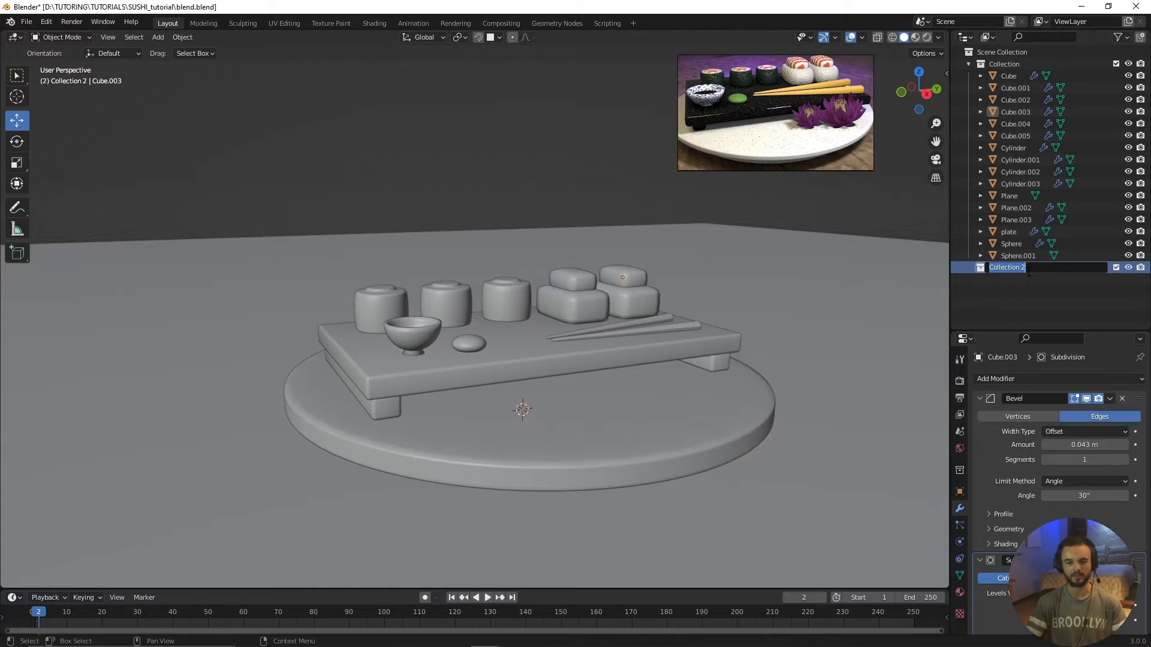
{"action": "type", "text": "sushi"}
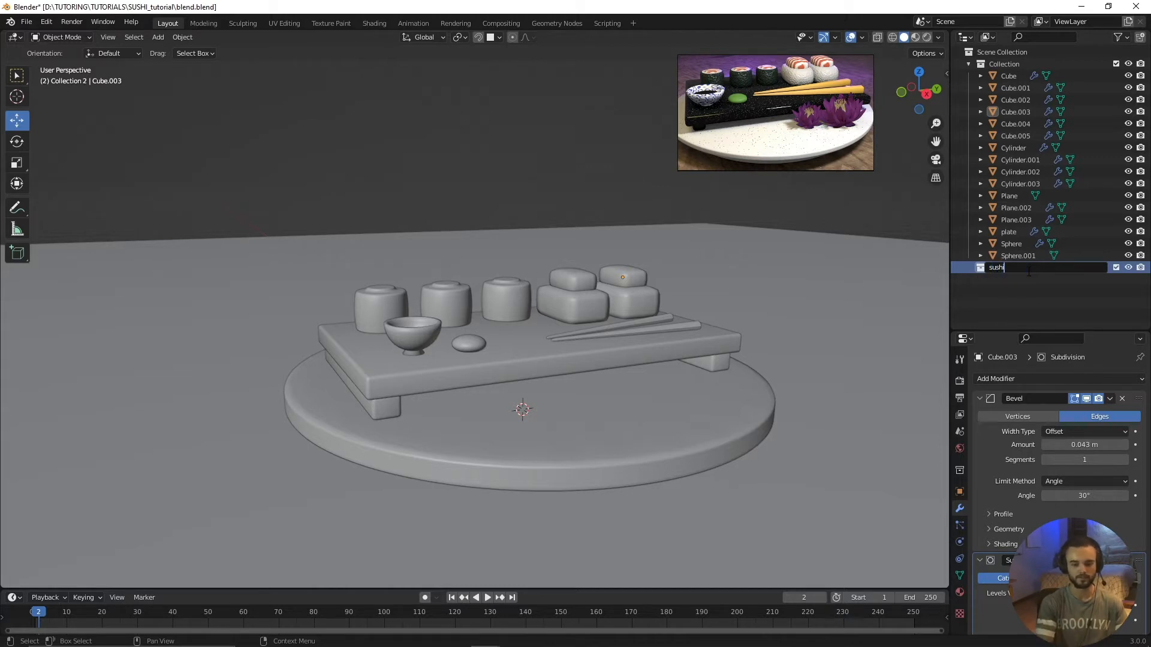
{"action": "key", "text": "Return"}
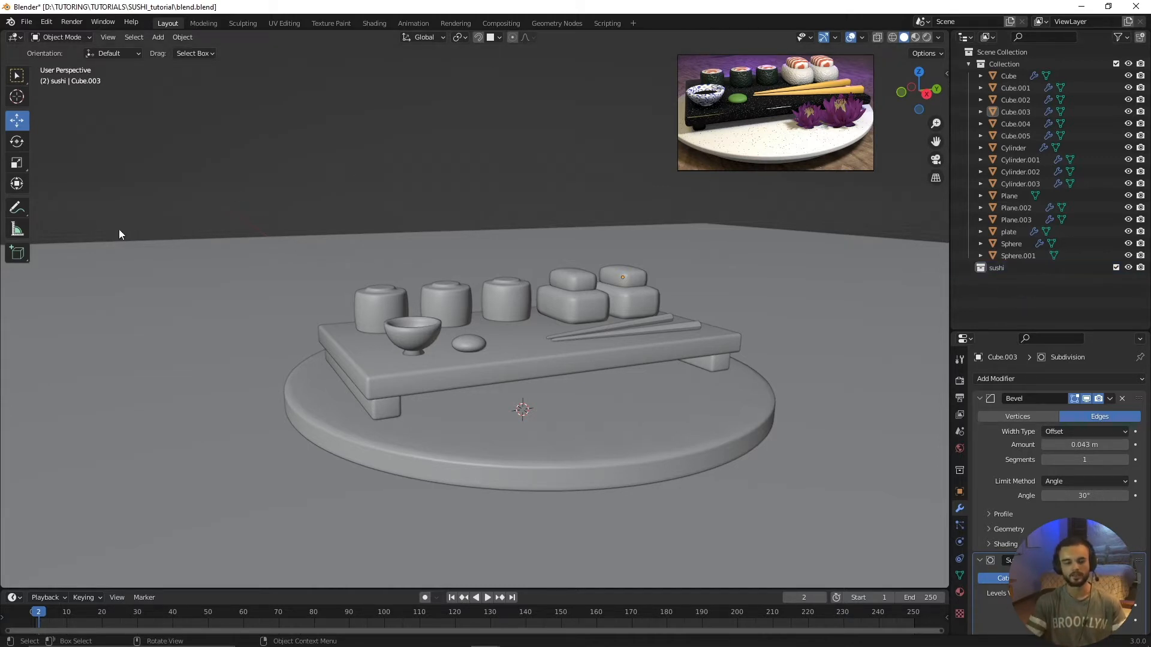
Step: Move all the objects from Cube through Sphere.001 out of the original collection into the sushi collection
{"action": "left_click", "coordinate": [1005, 256]}
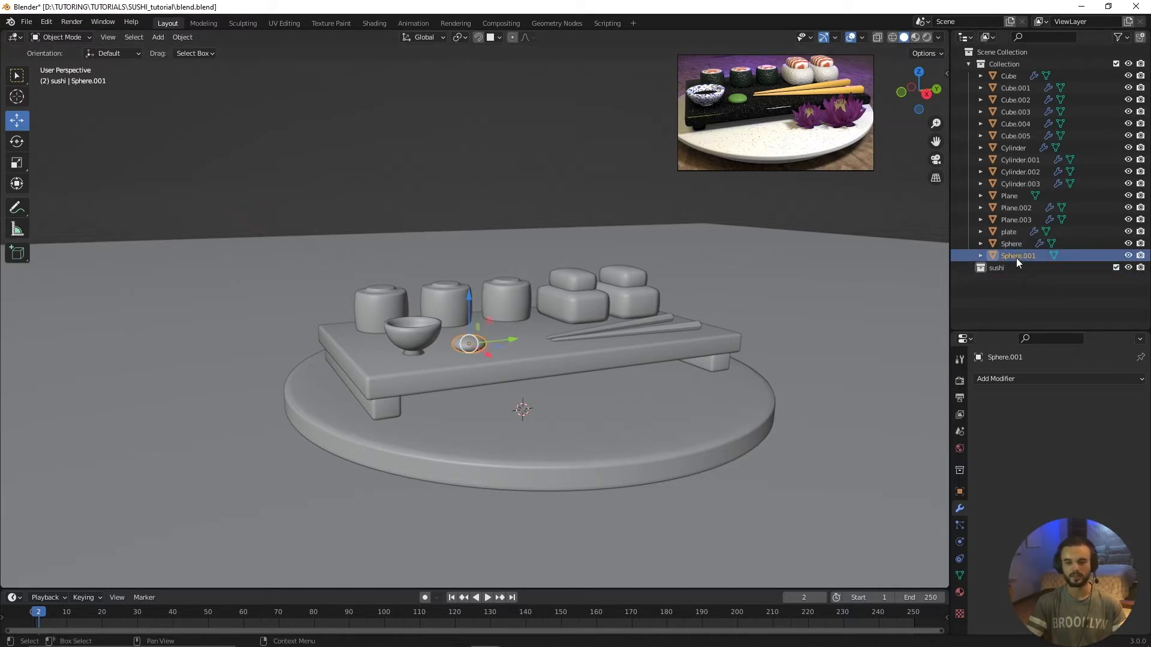
{"action": "left_click", "coordinate": [1013, 77]}
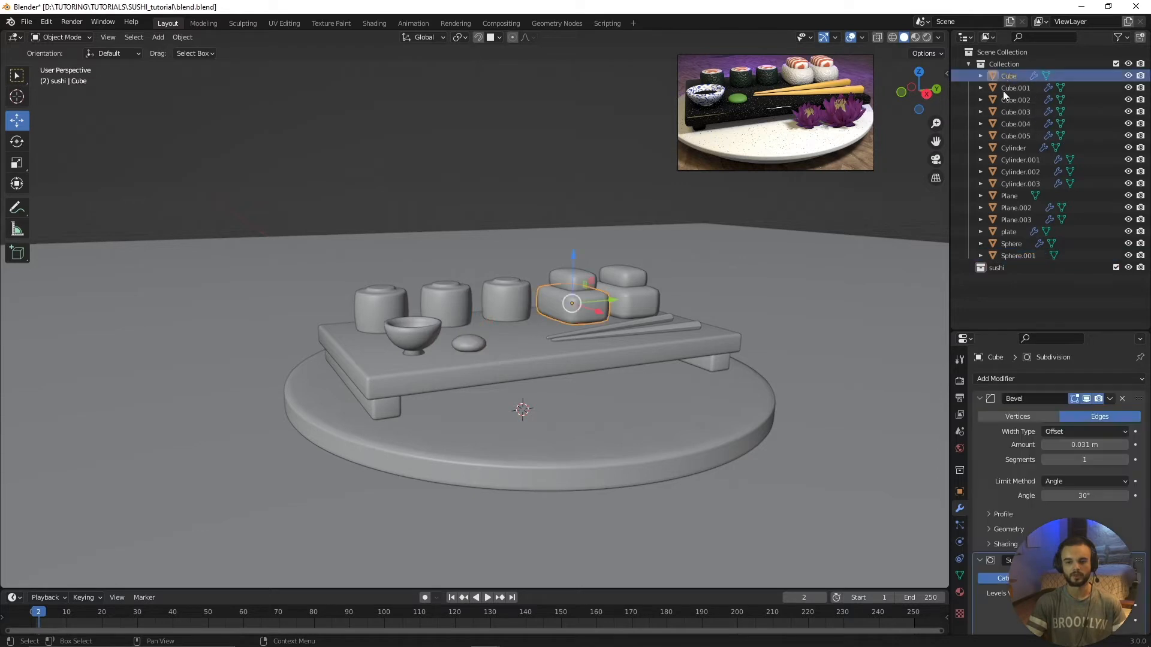
{"action": "left_click", "coordinate": [1017, 257], "text": "shift"}
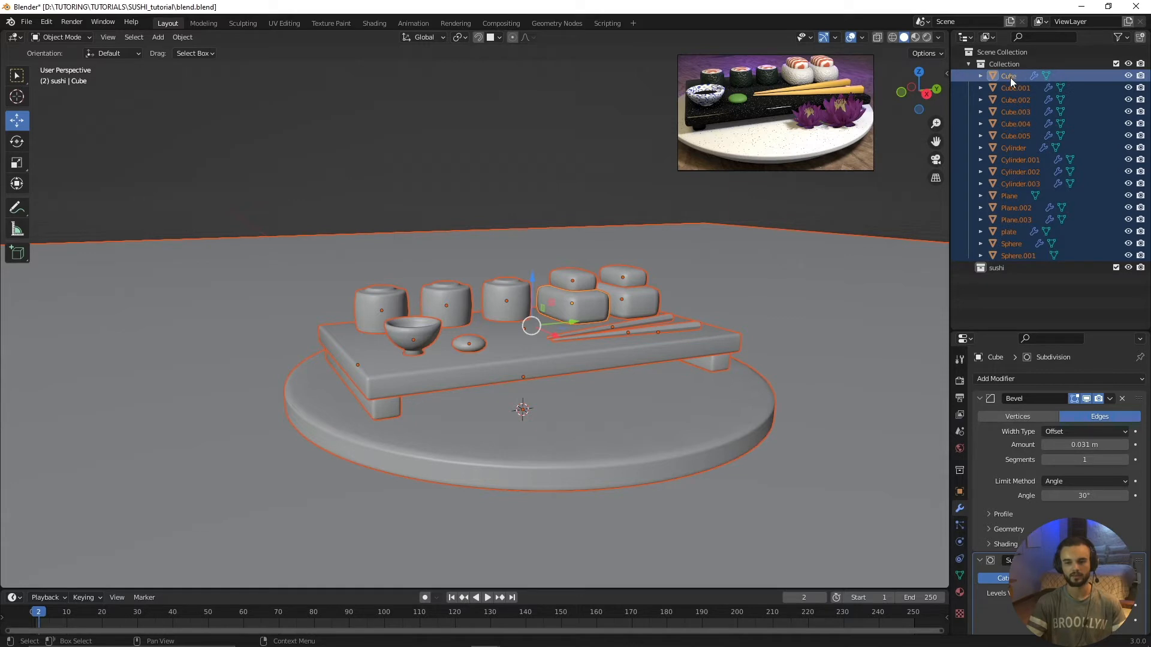
{"action": "left_click_drag", "start_coordinate": [1009, 77], "coordinate": [1005, 267]}
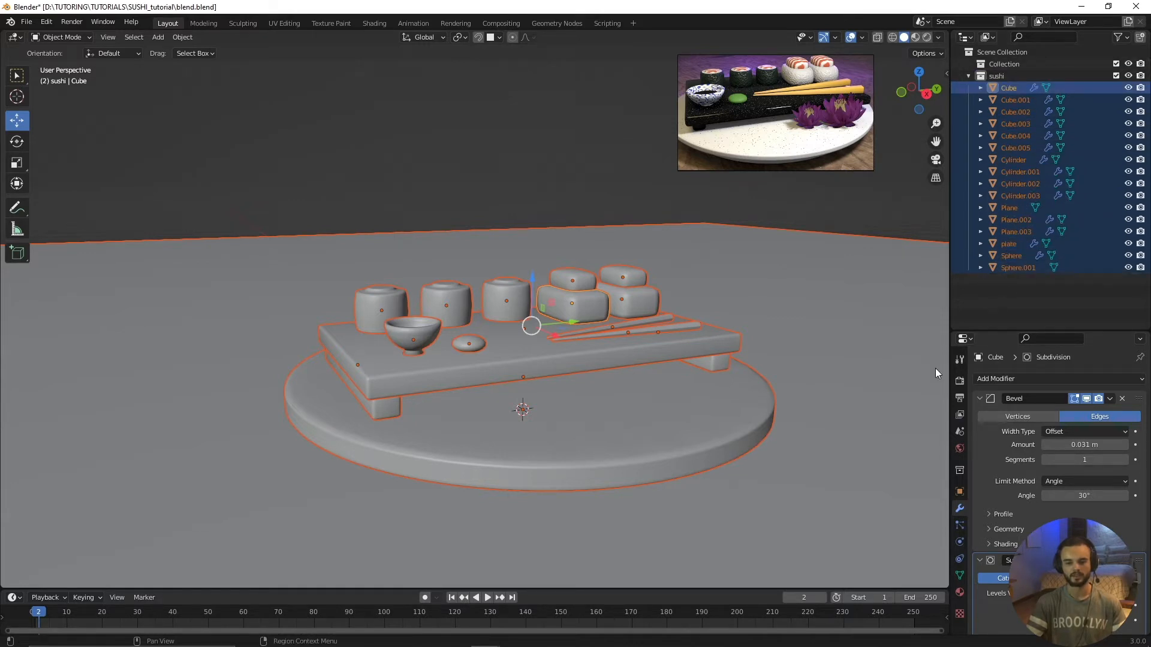
Step: Collapse the sushi collection's object list, then hide the collection in the viewport and show it again
{"action": "left_click", "coordinate": [966, 77]}
{"action": "left_click", "coordinate": [968, 77]}
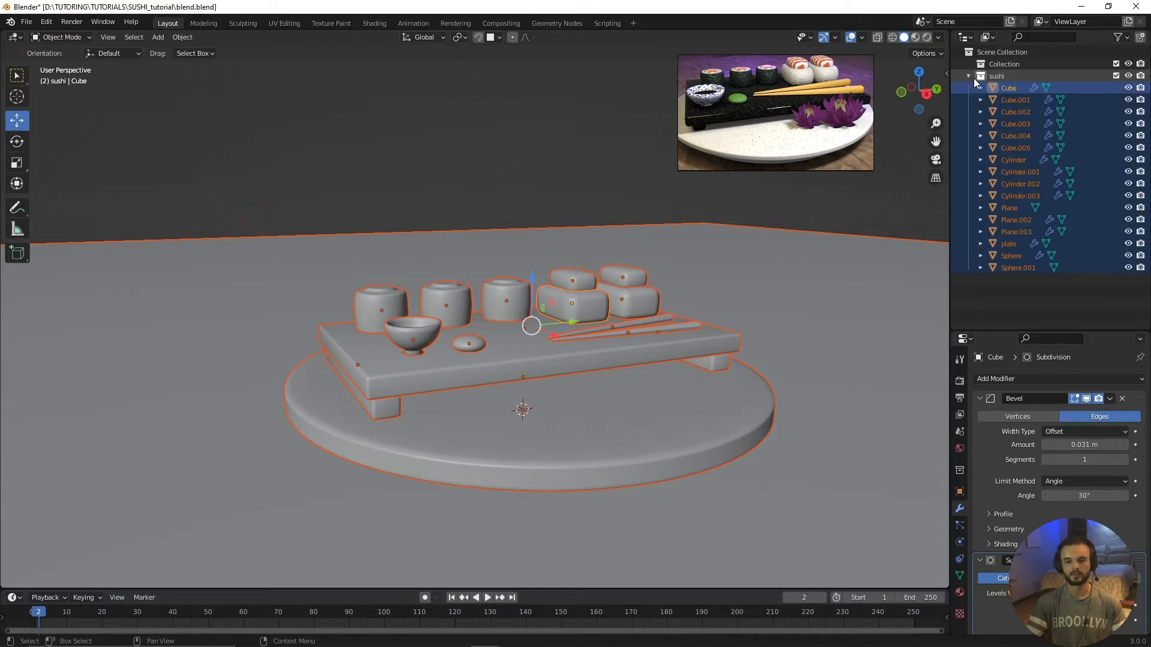
{"action": "left_click", "coordinate": [969, 76]}
{"action": "left_click", "coordinate": [1031, 101]}
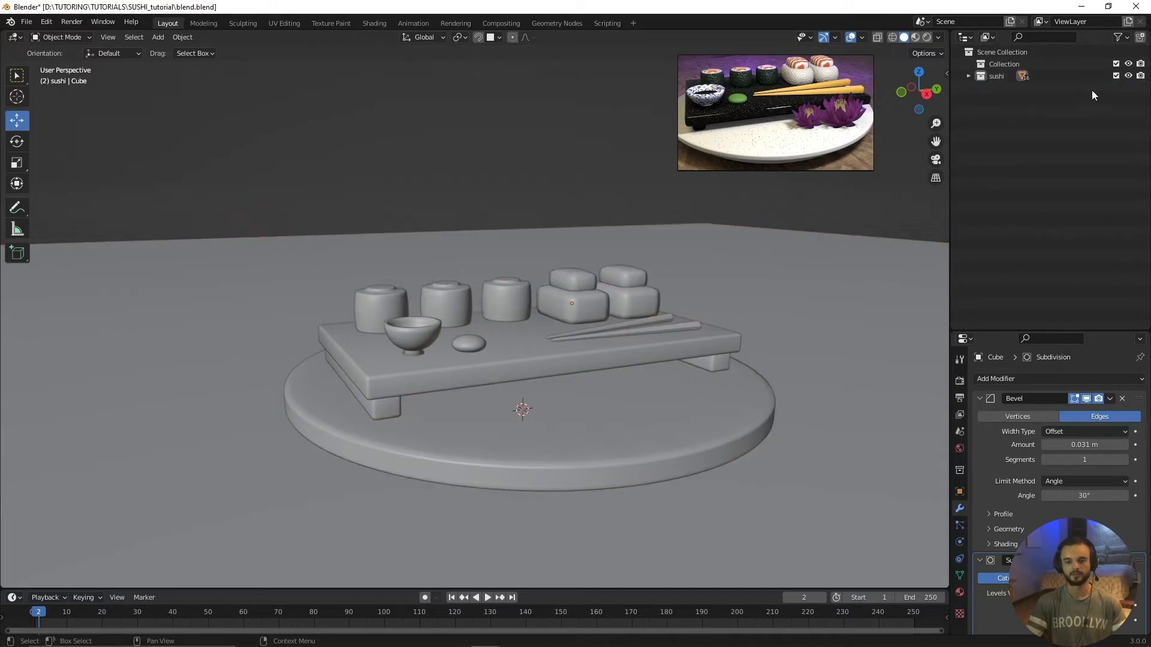
{"action": "left_click", "coordinate": [1129, 77]}
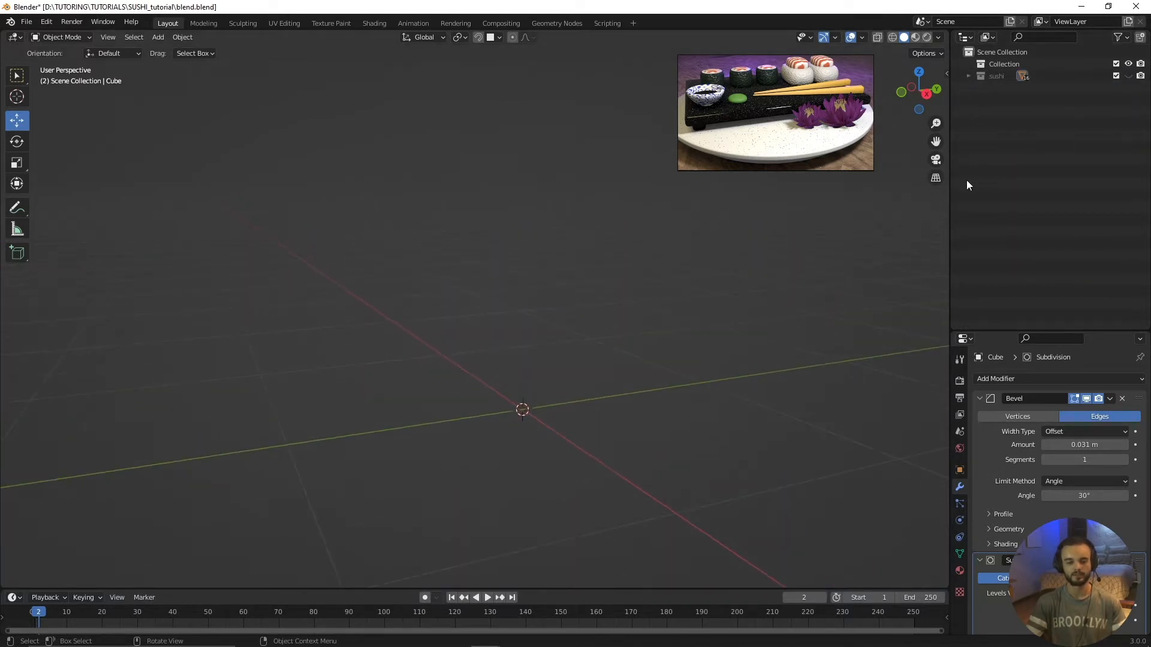
{"action": "left_click", "coordinate": [1128, 77]}
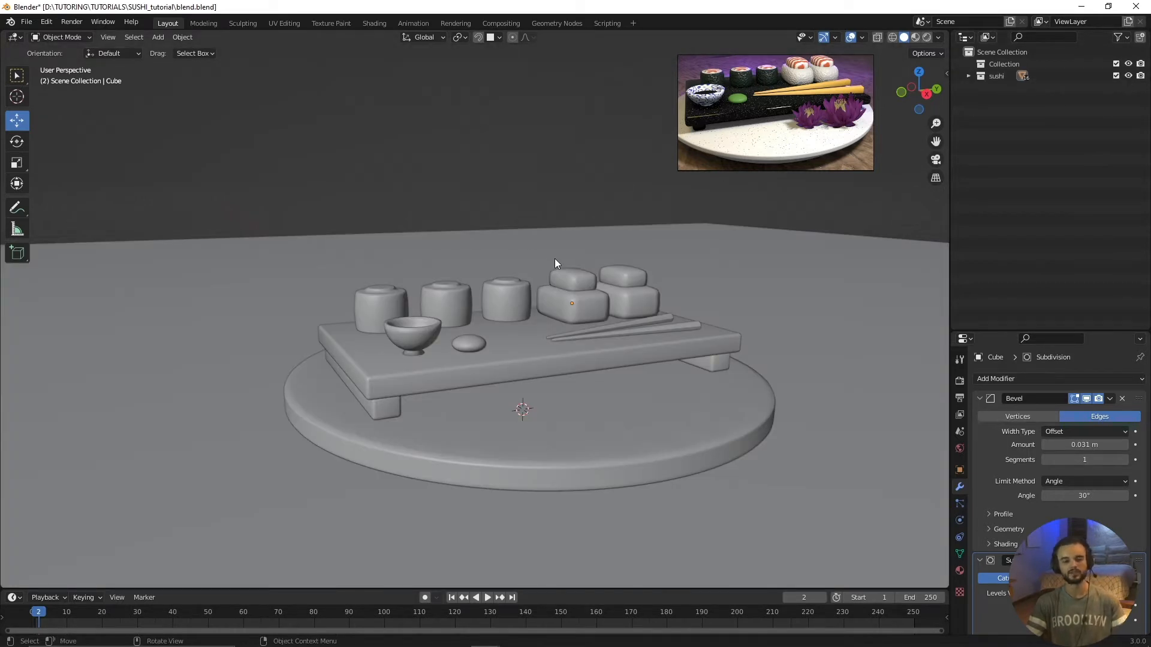
Step: Add a camera to the scene and raise it about 0.95 m along the Z axis
{"action": "scroll", "coordinate": [477, 314], "scroll_direction": "down", "scroll_amount": 5}
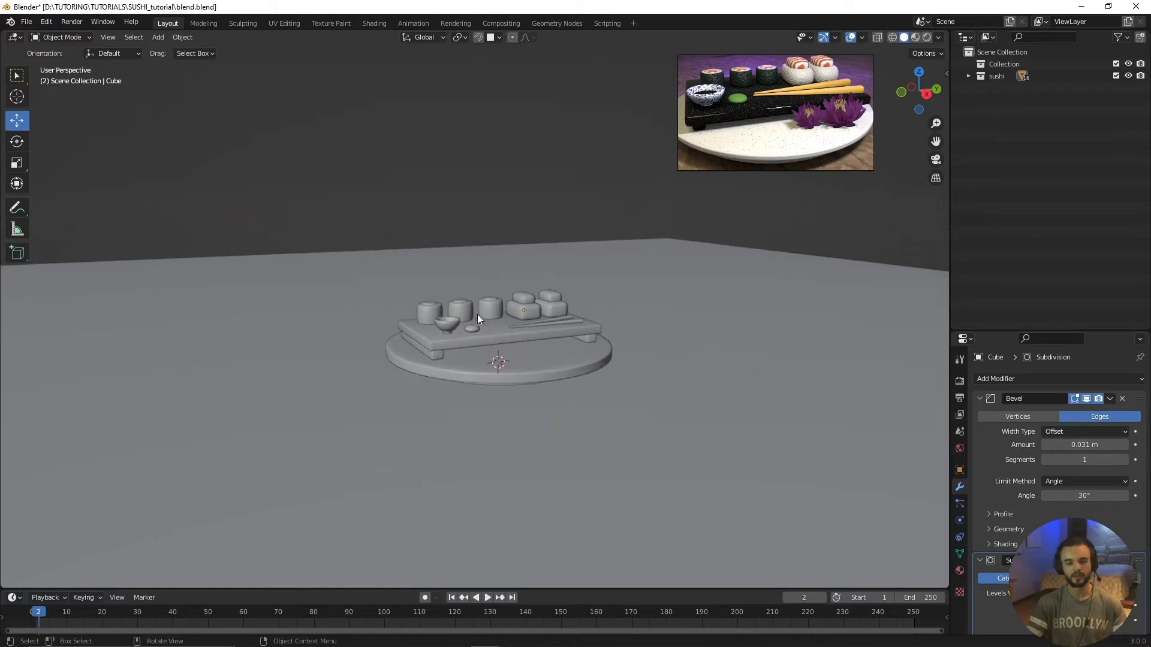
{"action": "scroll", "coordinate": [502, 345], "scroll_direction": "up", "scroll_amount": 3}
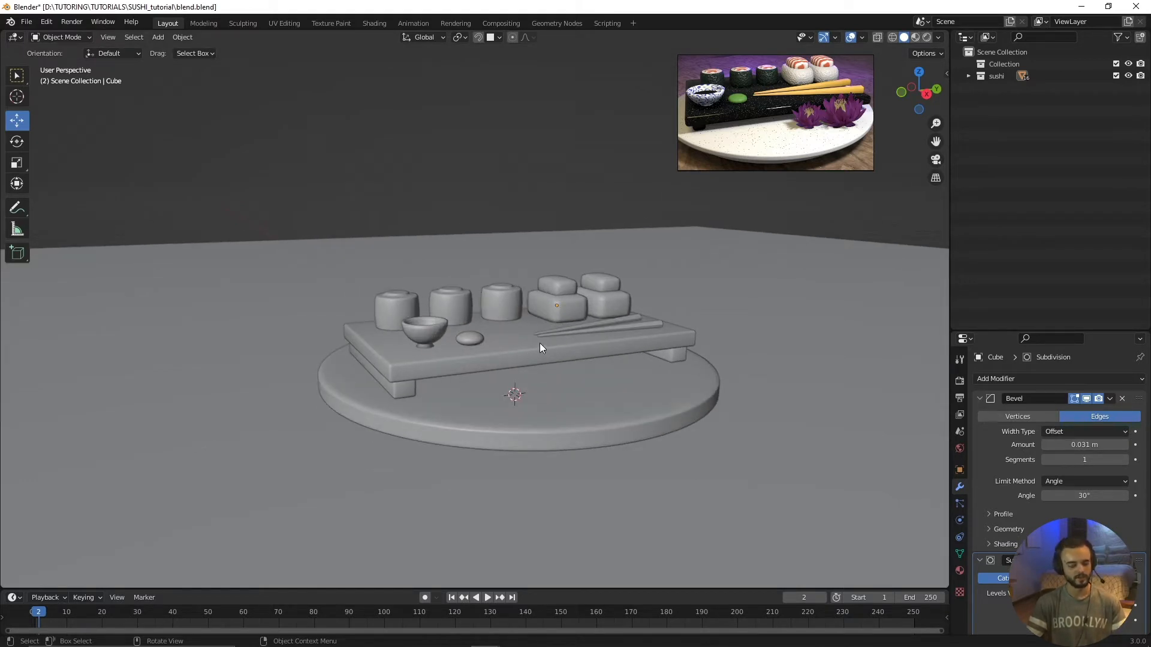
{"action": "key", "text": "shift+a"}
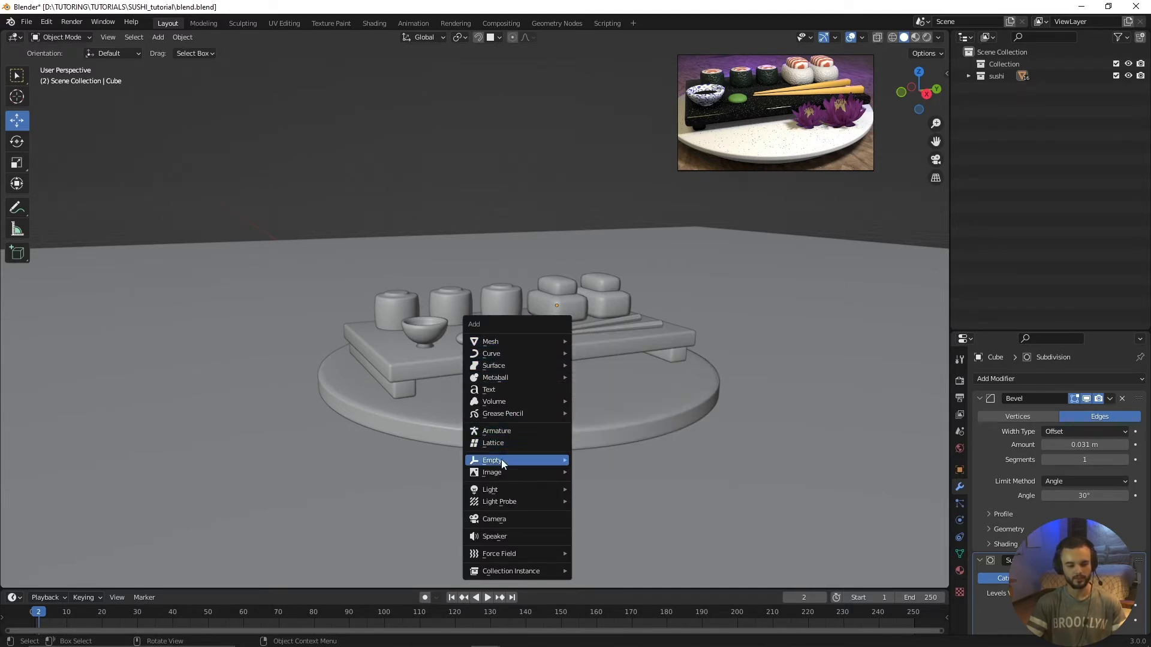
{"action": "left_click", "coordinate": [500, 521]}
{"action": "middle_click_drag", "start_coordinate": [490, 480], "coordinate": [581, 477]}
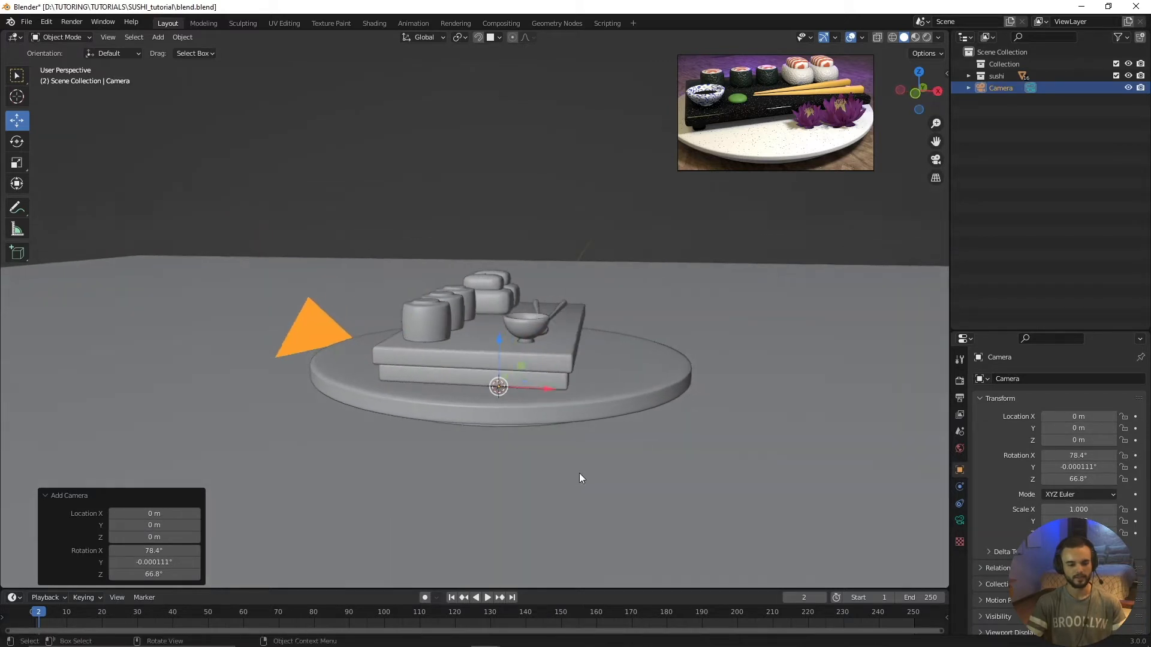
{"action": "left_click_drag", "start_coordinate": [503, 345], "coordinate": [517, 161]}
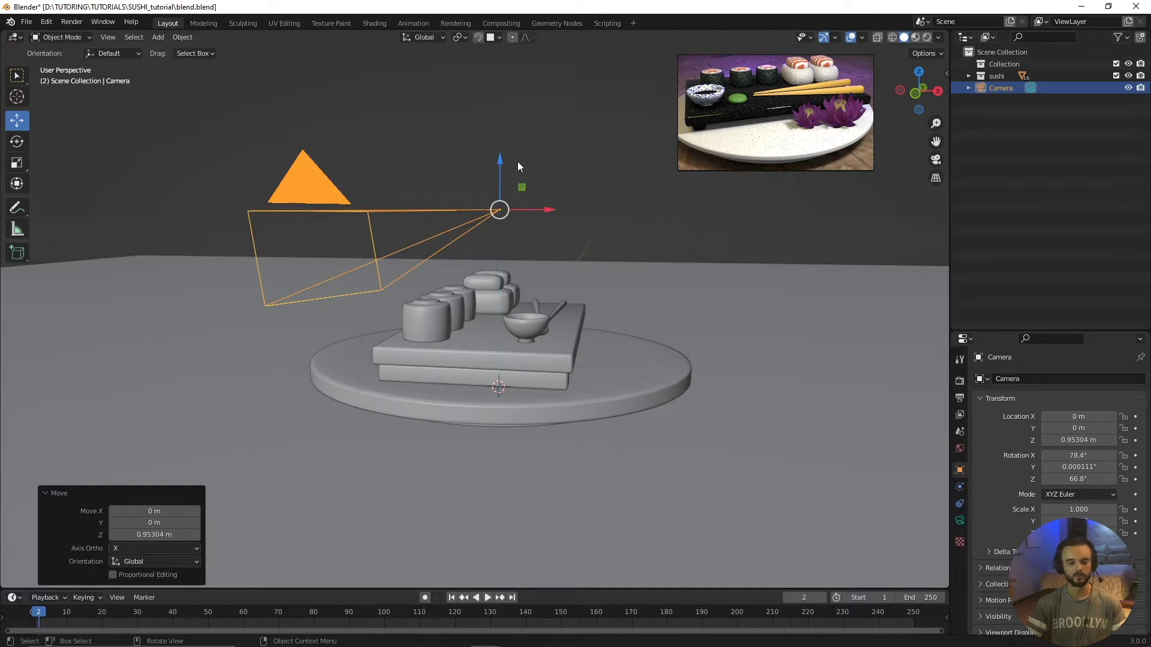
Step: Look through the new camera, show its transform properties in the viewport, and move the reference image clear of them
{"action": "key", "text": "KP_0"}
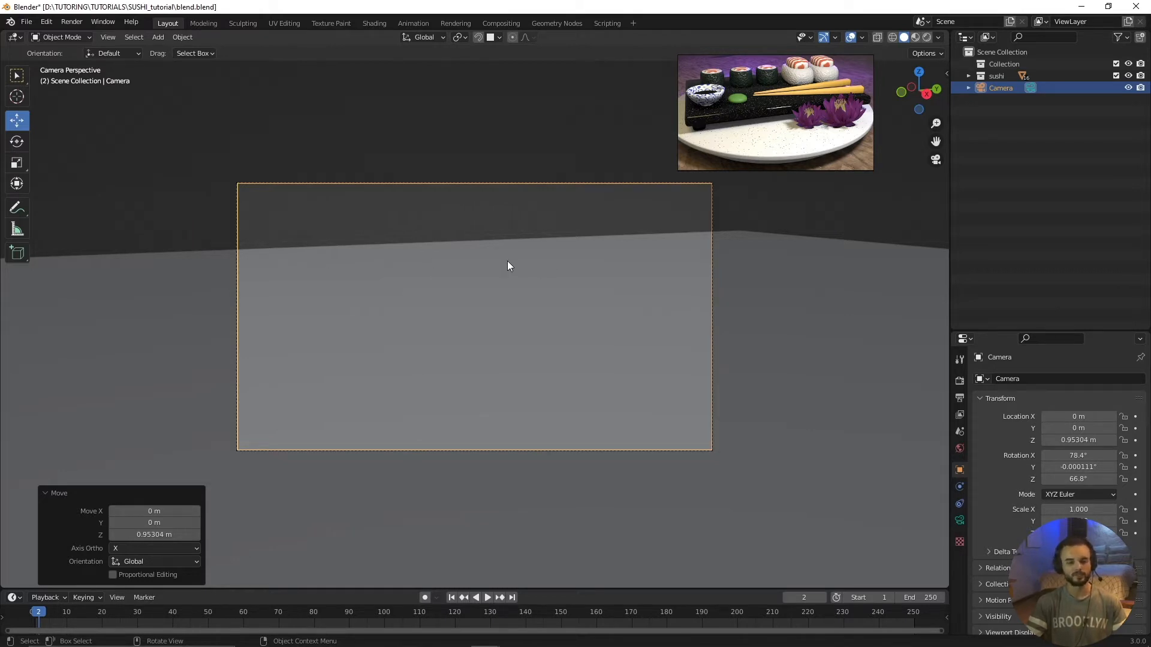
{"action": "key", "text": "n"}
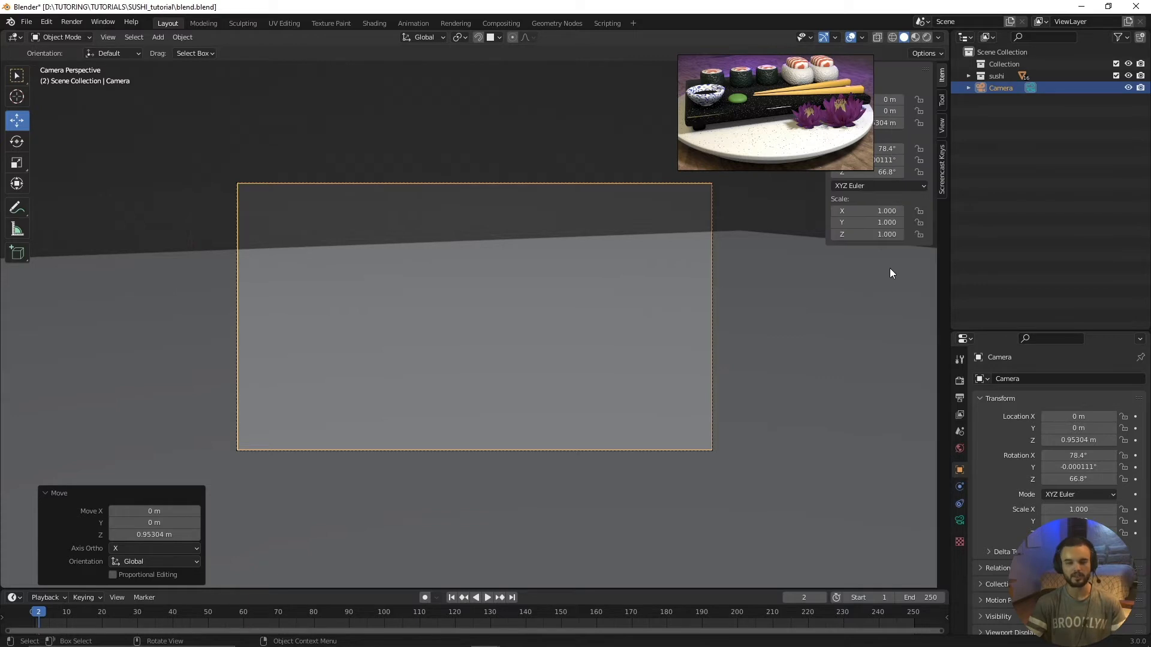
{"action": "left_click_drag", "start_coordinate": [784, 115], "coordinate": [118, 387]}
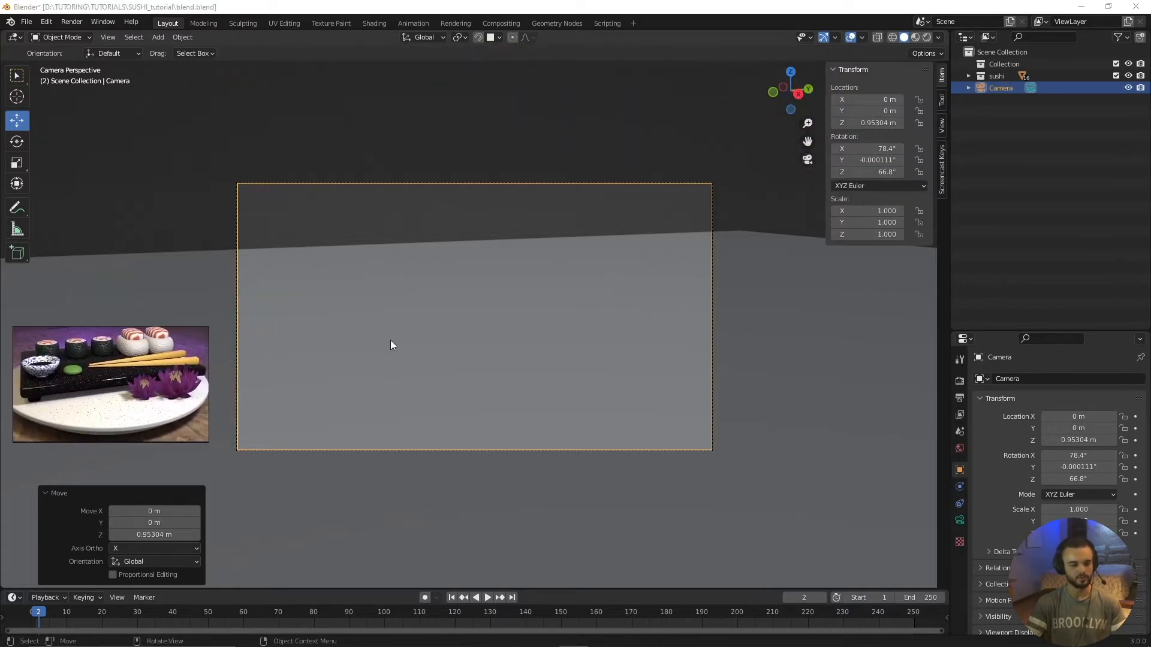
Step: Widen the viewport sidebar so its view options are readable, and lock the camera to the view
{"action": "left_click", "coordinate": [941, 101]}
{"action": "left_click", "coordinate": [943, 123]}
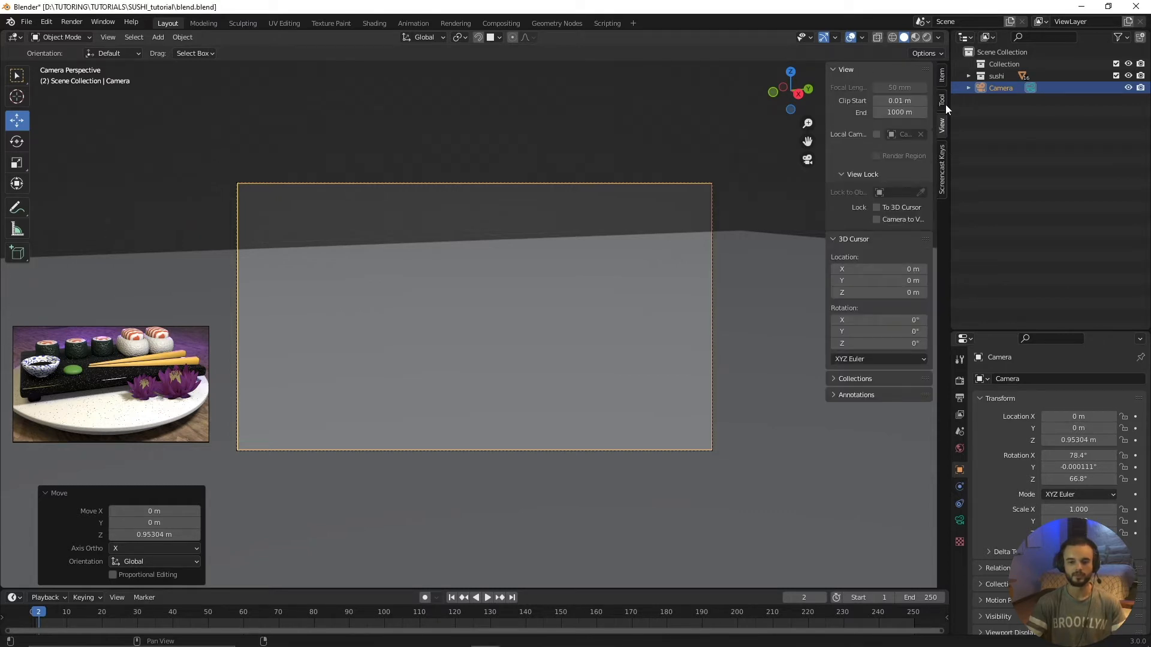
{"action": "left_click", "coordinate": [941, 102]}
{"action": "left_click", "coordinate": [943, 155]}
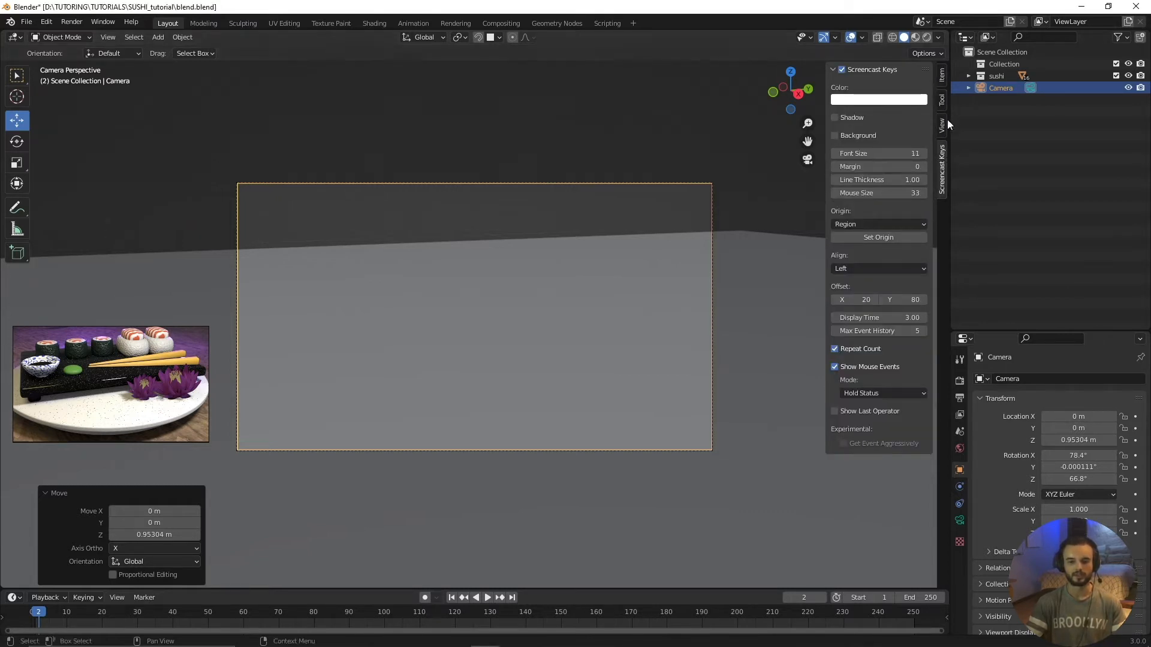
{"action": "left_click", "coordinate": [943, 124]}
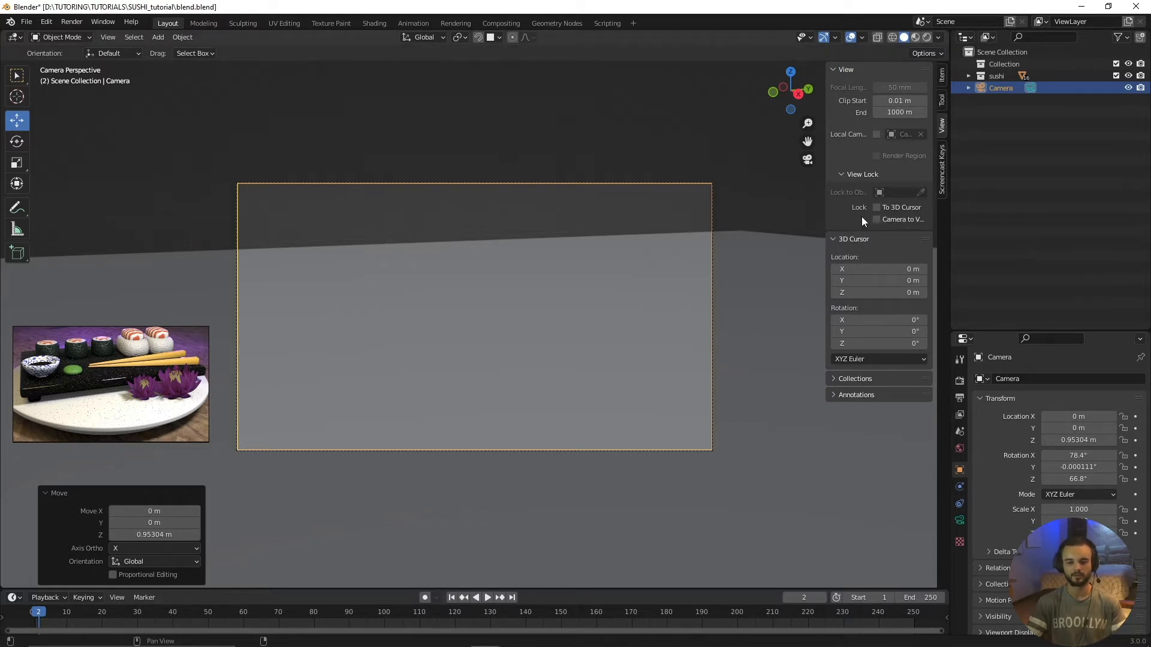
{"action": "left_click_drag", "start_coordinate": [827, 211], "coordinate": [776, 211]}
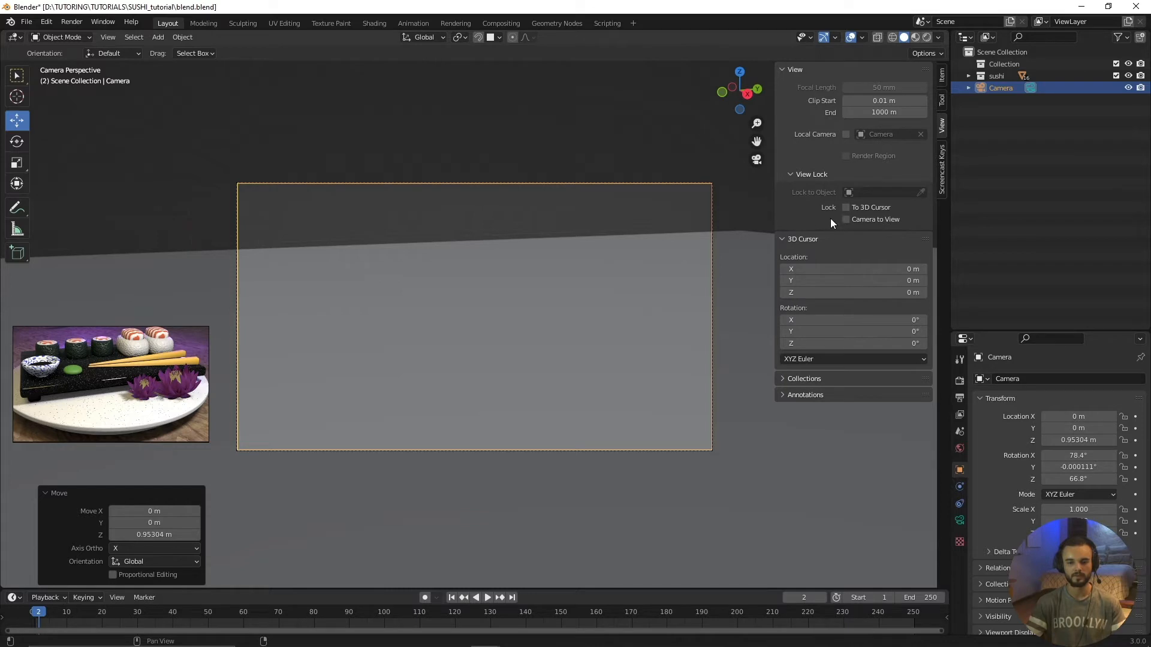
{"action": "left_click", "coordinate": [846, 219]}
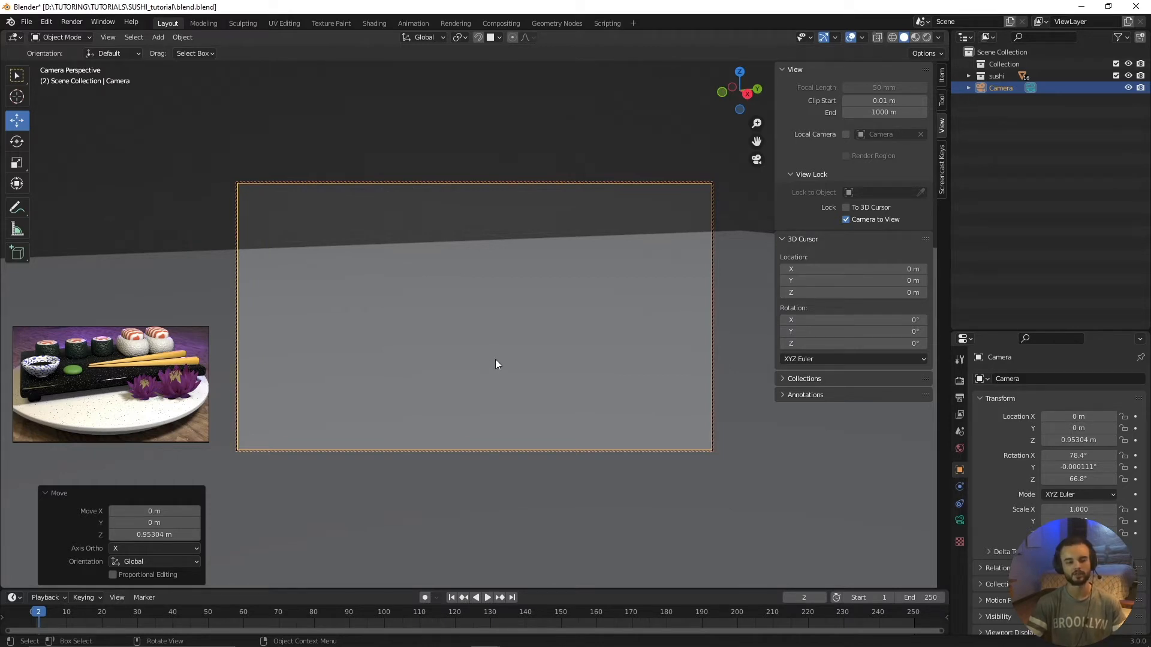
Step: Pull the camera back to about X 6.2, Y -2.5, Z 1.8 m so the whole sushi set sits mid-frame
{"action": "scroll", "coordinate": [610, 279], "scroll_direction": "down", "scroll_amount": 2}
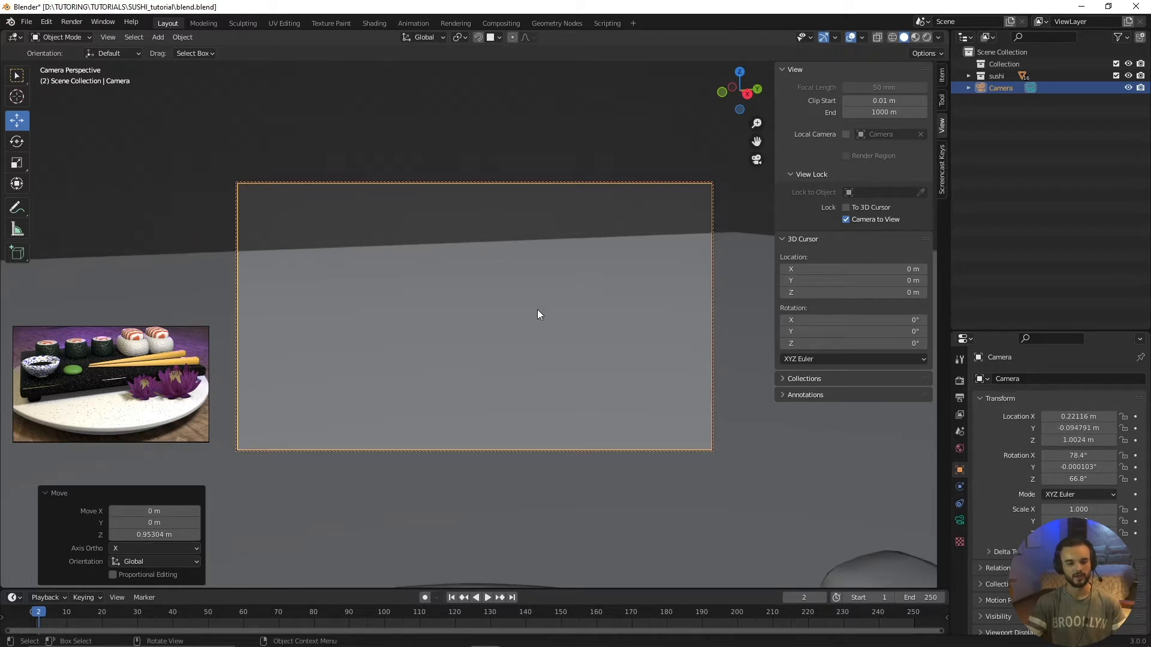
{"action": "scroll", "coordinate": [540, 310], "scroll_direction": "down", "scroll_amount": 6}
{"action": "scroll", "coordinate": [534, 318], "scroll_direction": "up", "scroll_amount": 2}
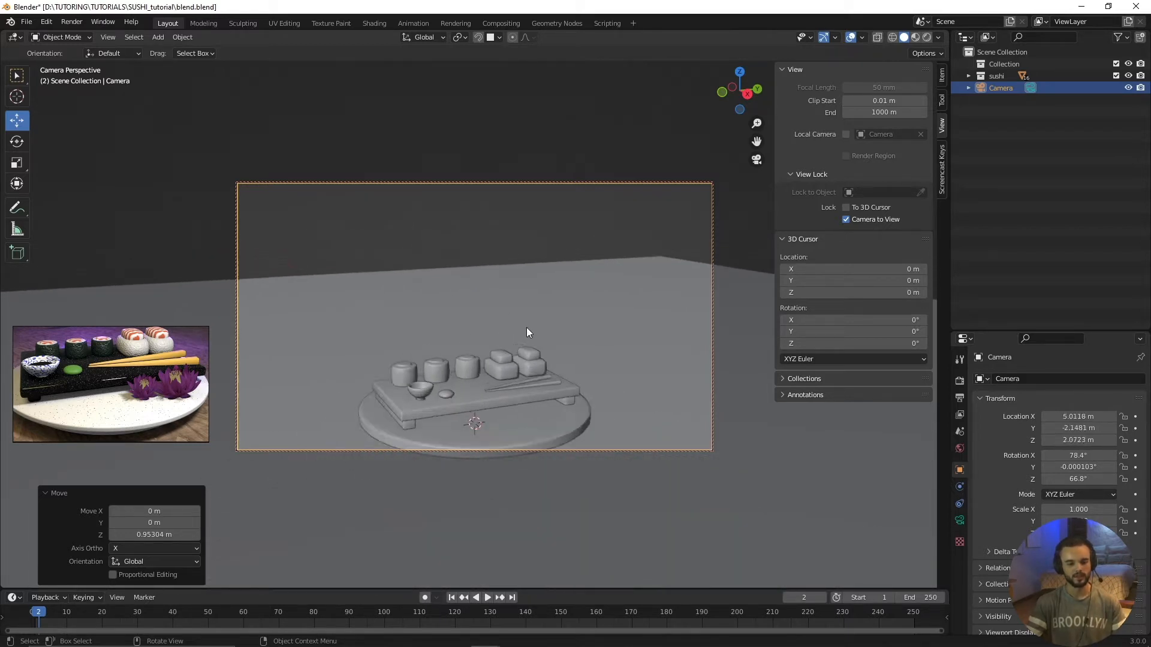
{"action": "middle_click_drag", "start_coordinate": [526, 327], "coordinate": [498, 221]}
{"action": "scroll", "coordinate": [504, 287], "scroll_direction": "down", "scroll_amount": 3}
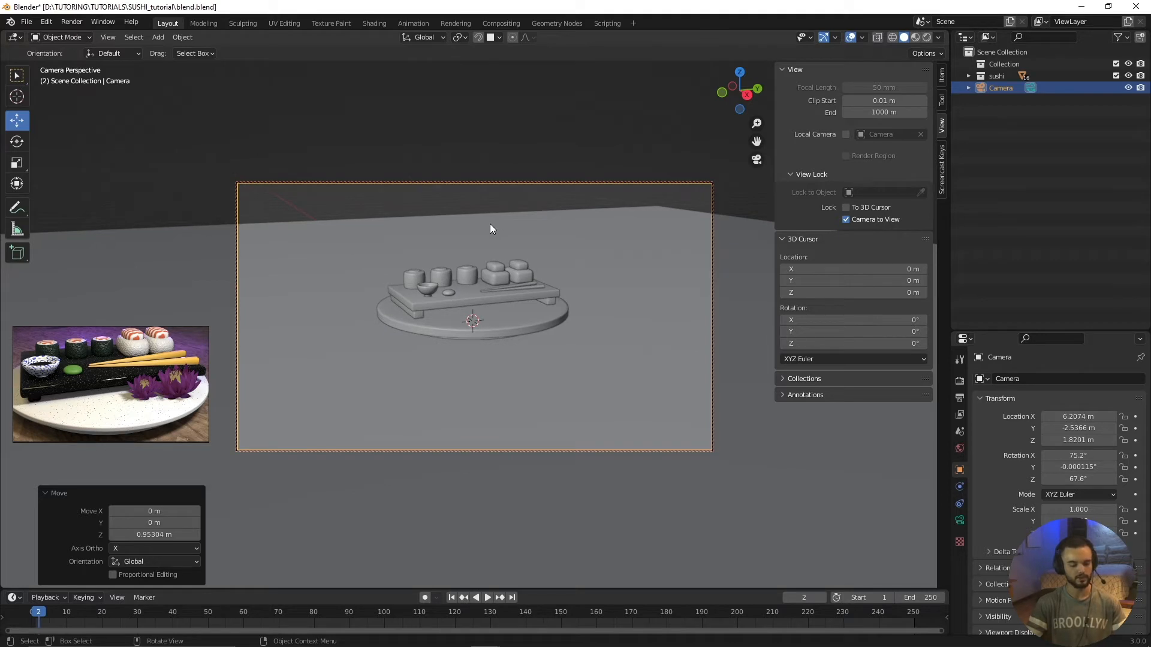
Step: Lower the camera's angle and move it to about X 3.31, Y -0.91, Z 0.83 m, then unlock it from the view
{"action": "middle_click_drag", "start_coordinate": [506, 248], "coordinate": [476, 288], "text": "shift"}
{"action": "middle_click_drag", "start_coordinate": [529, 318], "coordinate": [478, 268]}
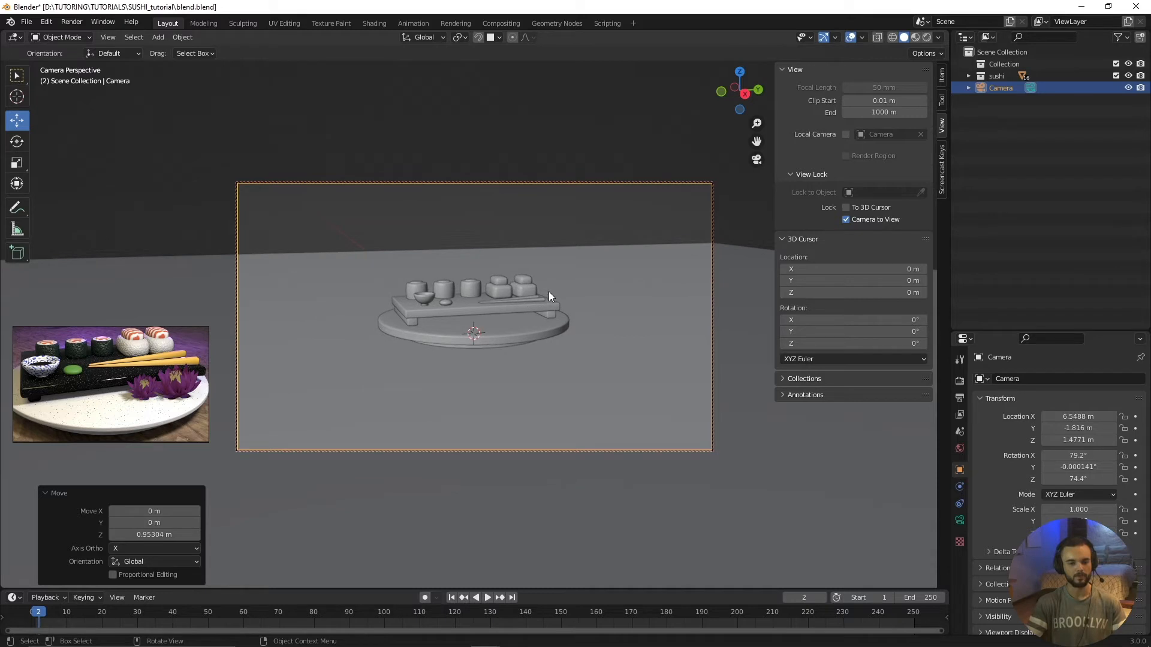
{"action": "scroll", "coordinate": [495, 329], "scroll_direction": "up", "scroll_amount": 5}
{"action": "scroll", "coordinate": [494, 329], "scroll_direction": "down", "scroll_amount": 4}
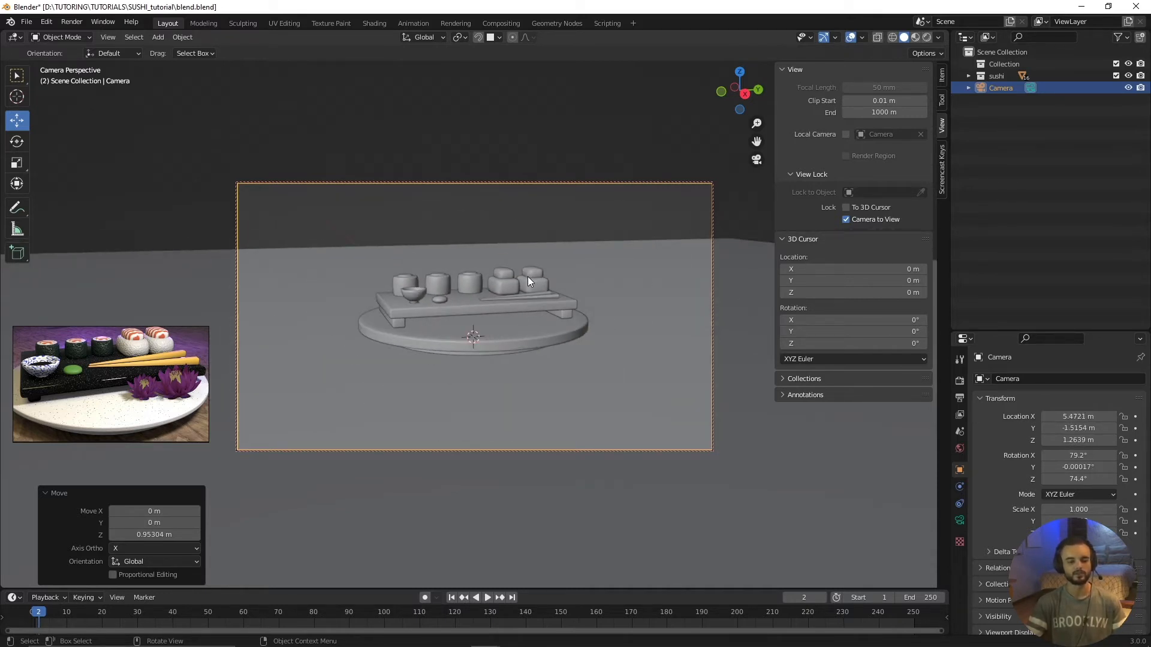
{"action": "key", "text": "ctrl"}
{"action": "middle_click_drag", "start_coordinate": [527, 340], "coordinate": [540, 279], "text": "ctrl"}
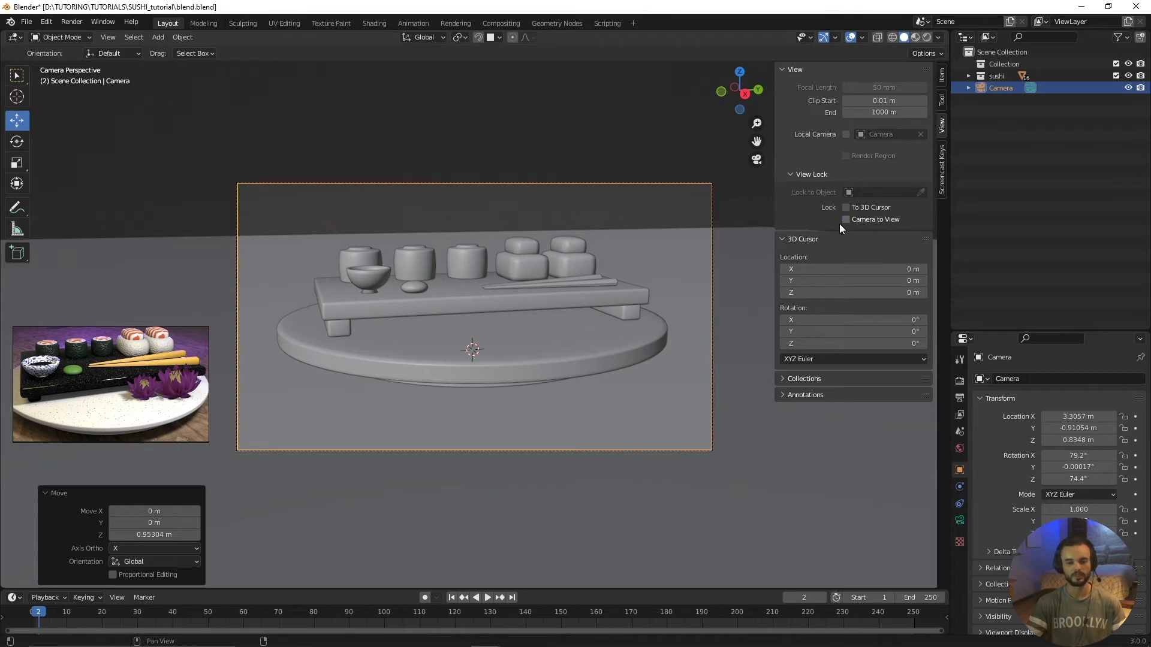
Step: Fine-tune the camera's location to X 3.3157, Y -0.94054 and Z 0.8448 m through its transform values
{"action": "left_click", "coordinate": [942, 76]}
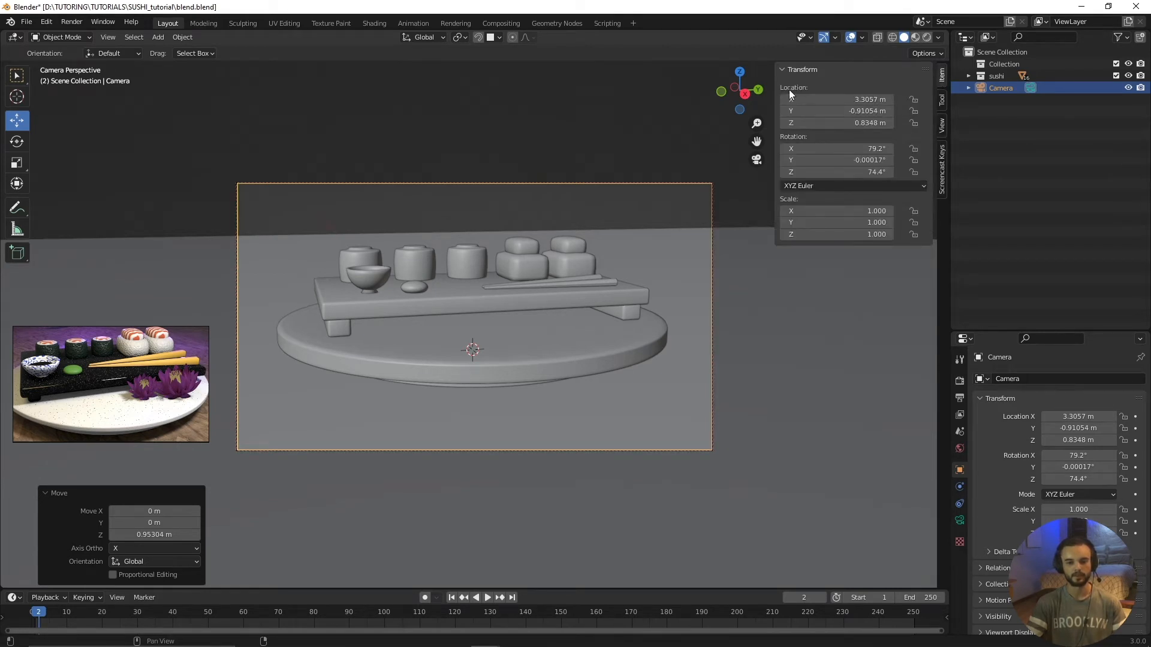
{"action": "left_click", "coordinate": [652, 185]}
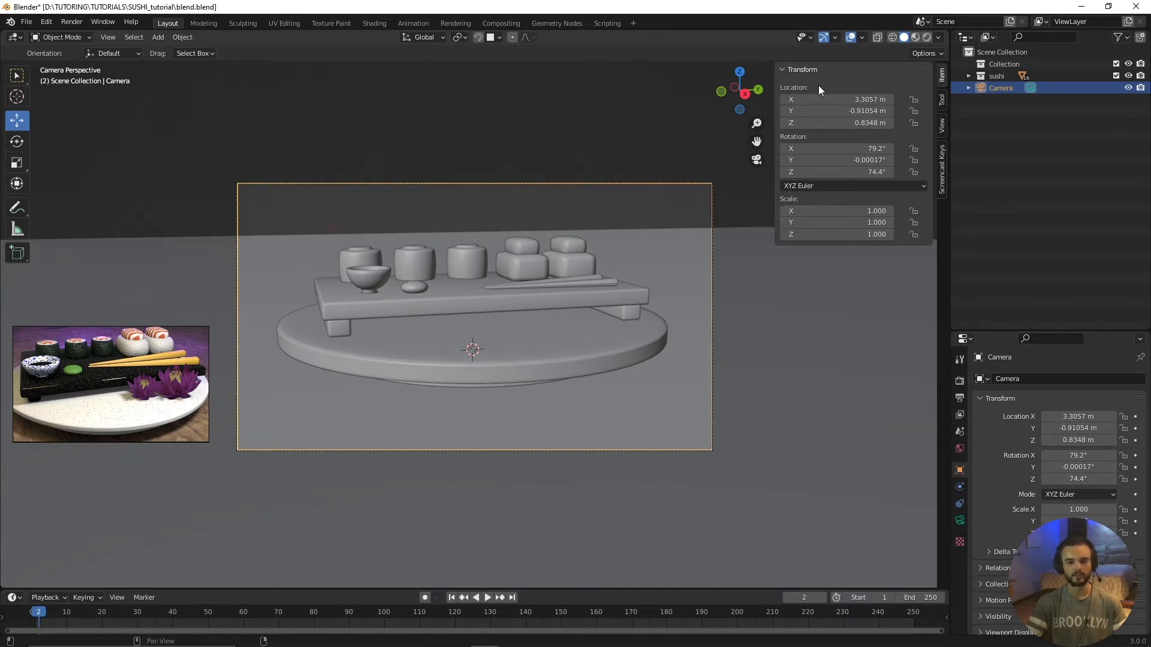
{"action": "left_click_drag", "start_coordinate": [863, 123], "coordinate": [858, 99]}
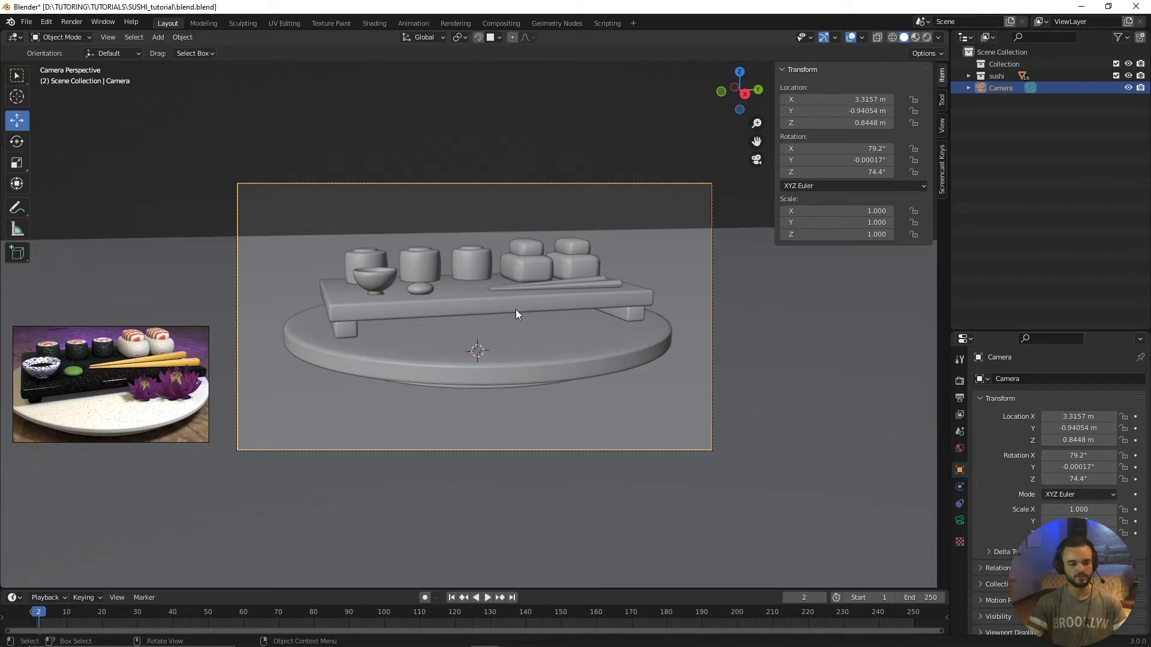
{"action": "middle_click_drag", "start_coordinate": [516, 309], "coordinate": [517, 313]}
{"action": "key", "text": "KP_0"}
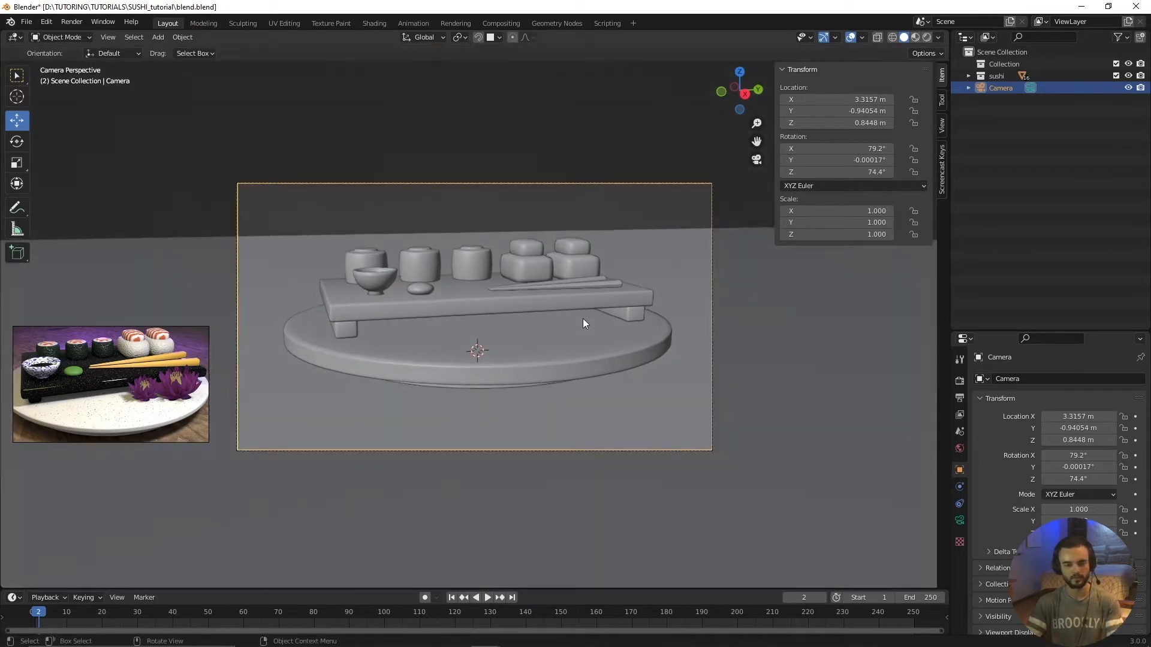
Step: Lock the camera to the view again, reframe the sushi set from higher and closer with X rotation 70° and Z rotation 70.4°, and unlock it
{"action": "left_click", "coordinate": [943, 124]}
{"action": "left_click", "coordinate": [846, 220]}
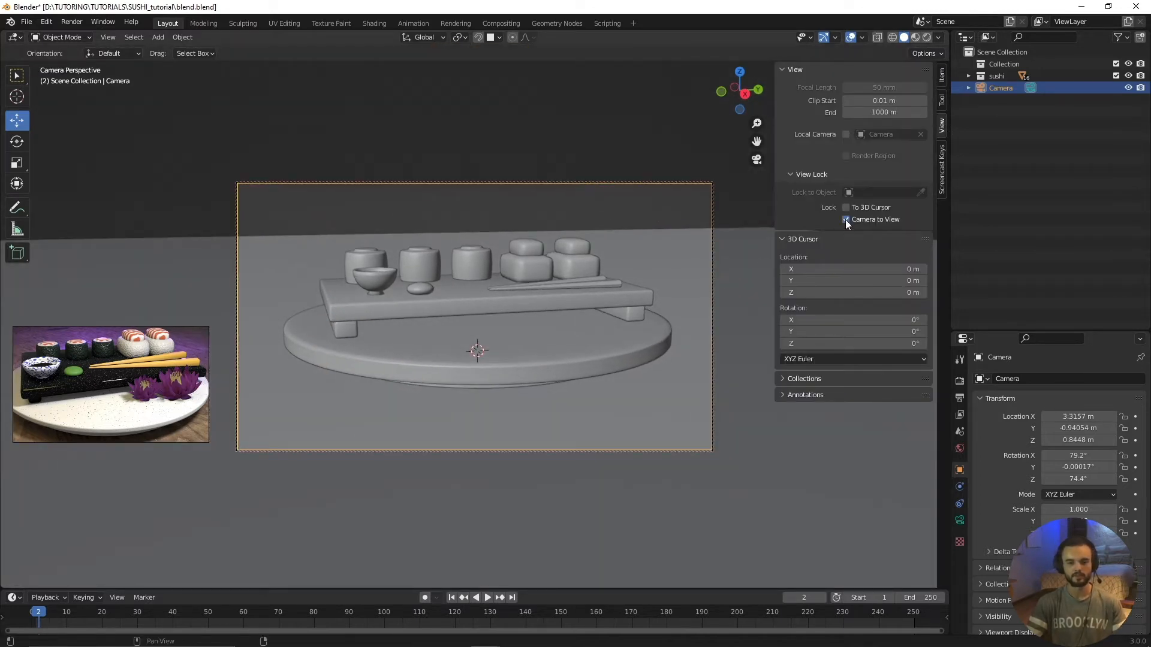
{"action": "mouse_move", "coordinate": [482, 309]}
{"action": "middle_mouse_down"}
{"action": "mouse_move", "coordinate": [496, 323]}
{"action": "mouse_move", "coordinate": [484, 310]}
{"action": "middle_mouse_up"}
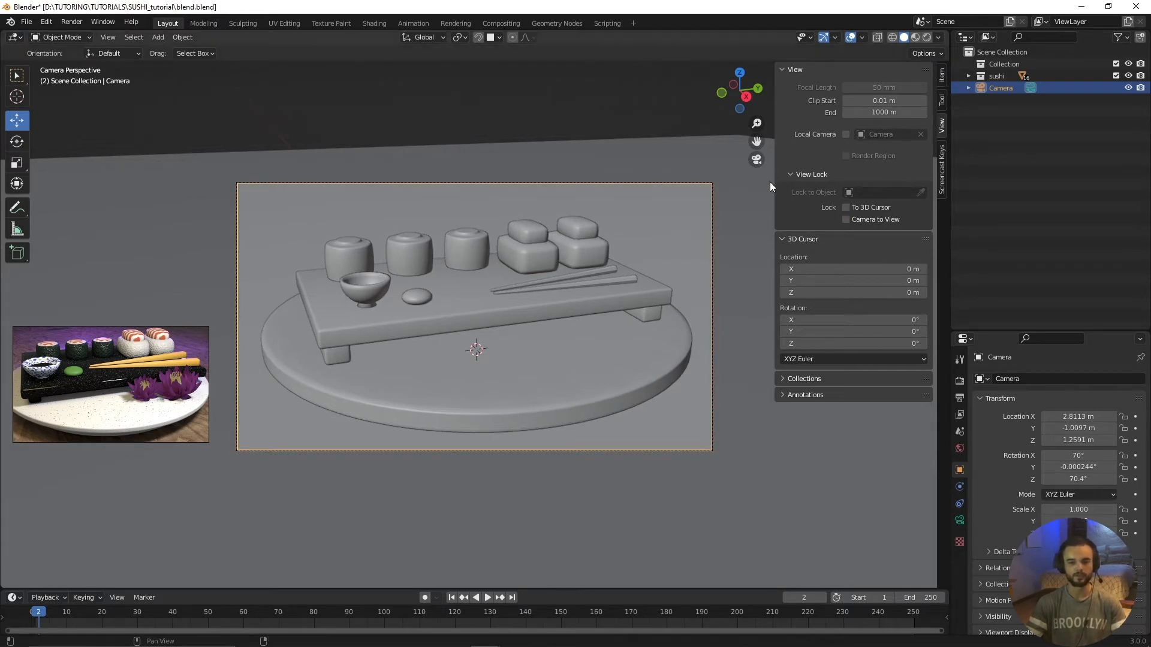
Step: Lock the camera's location, rotation and scale on all three axes, then deselect it
{"action": "left_click", "coordinate": [471, 184]}
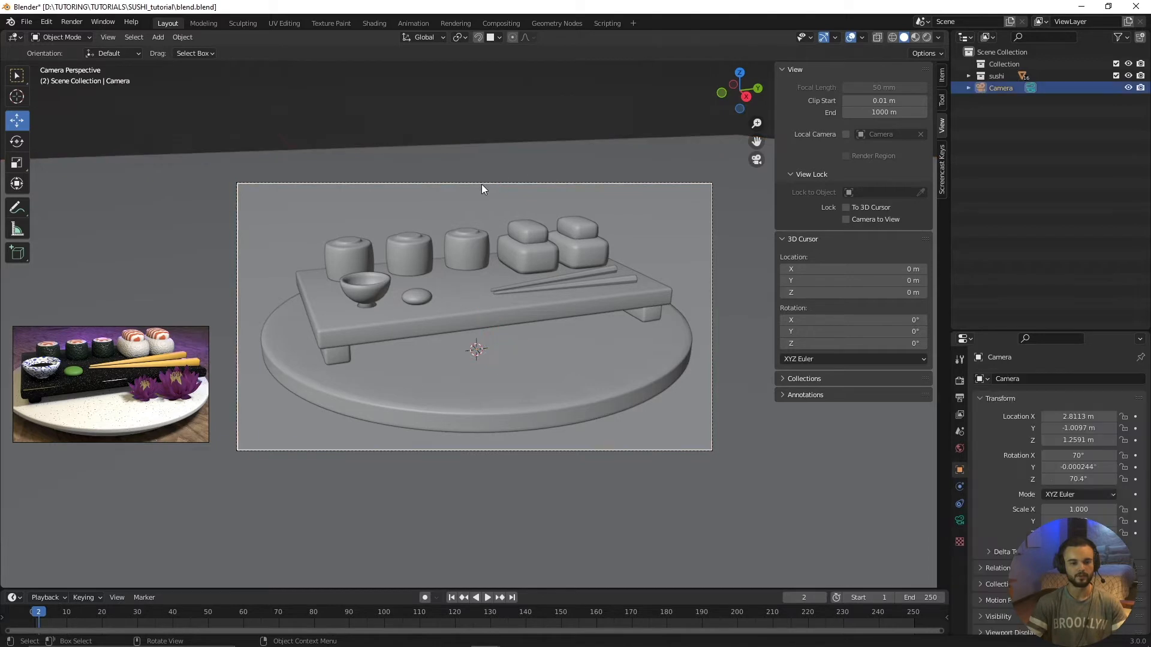
{"action": "left_click", "coordinate": [482, 184]}
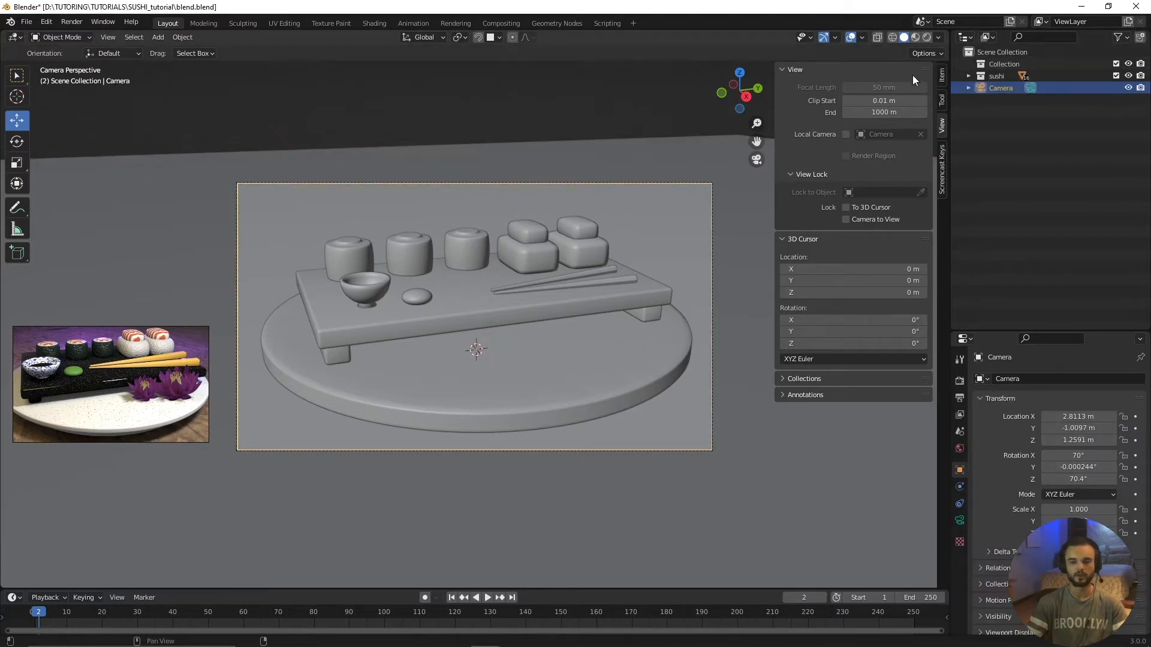
{"action": "left_click", "coordinate": [941, 75]}
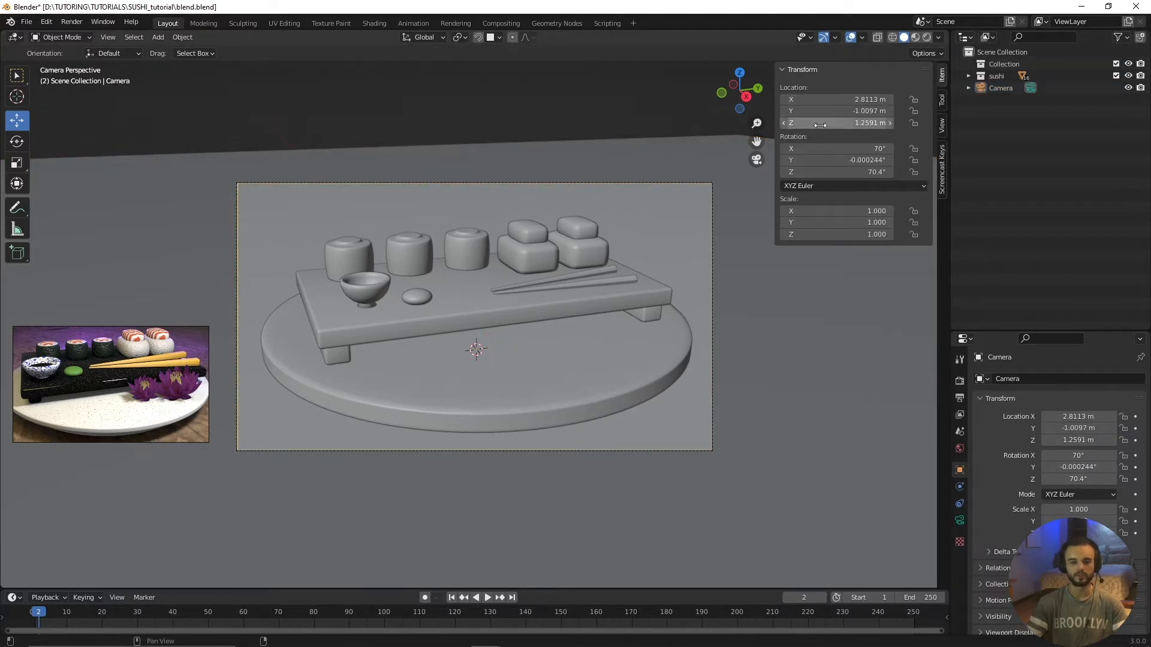
{"action": "left_click_drag", "start_coordinate": [914, 99], "coordinate": [914, 183]}
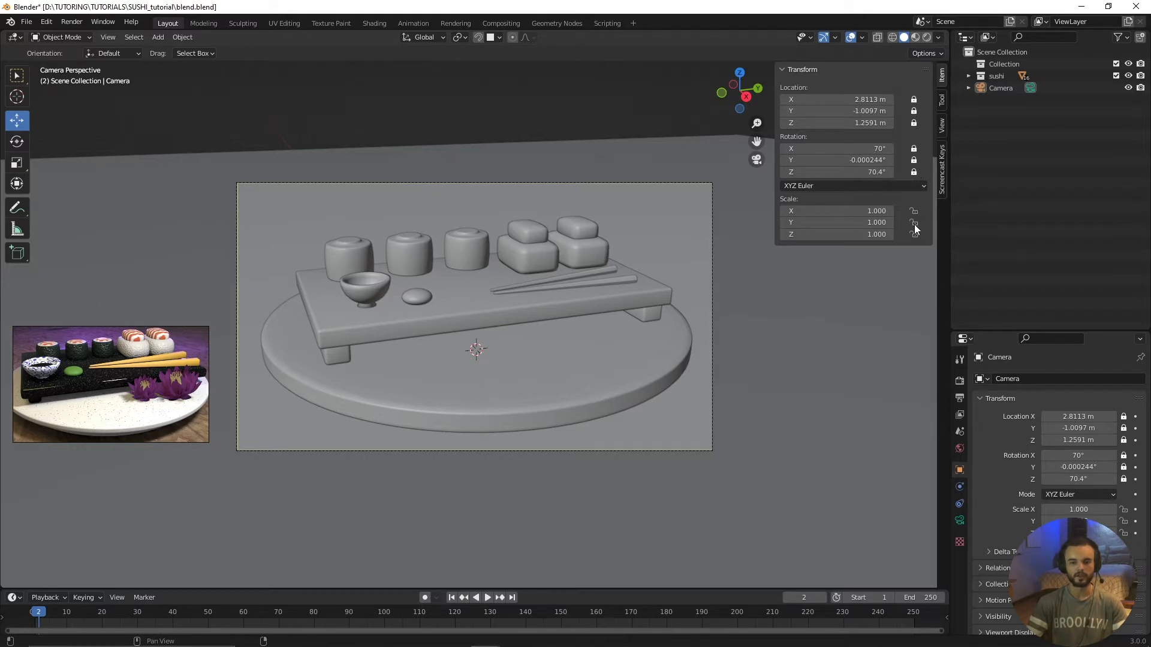
{"action": "left_click", "coordinate": [915, 205]}
{"action": "left_click", "coordinate": [916, 212]}
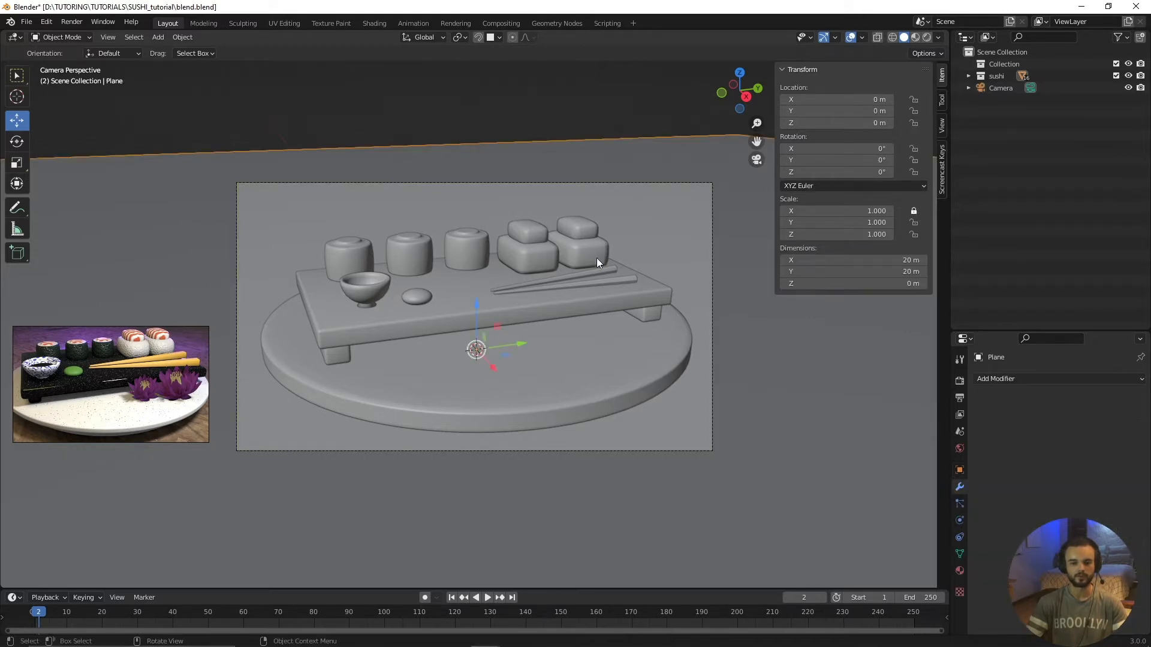
{"action": "left_click", "coordinate": [714, 237]}
{"action": "left_click", "coordinate": [913, 222]}
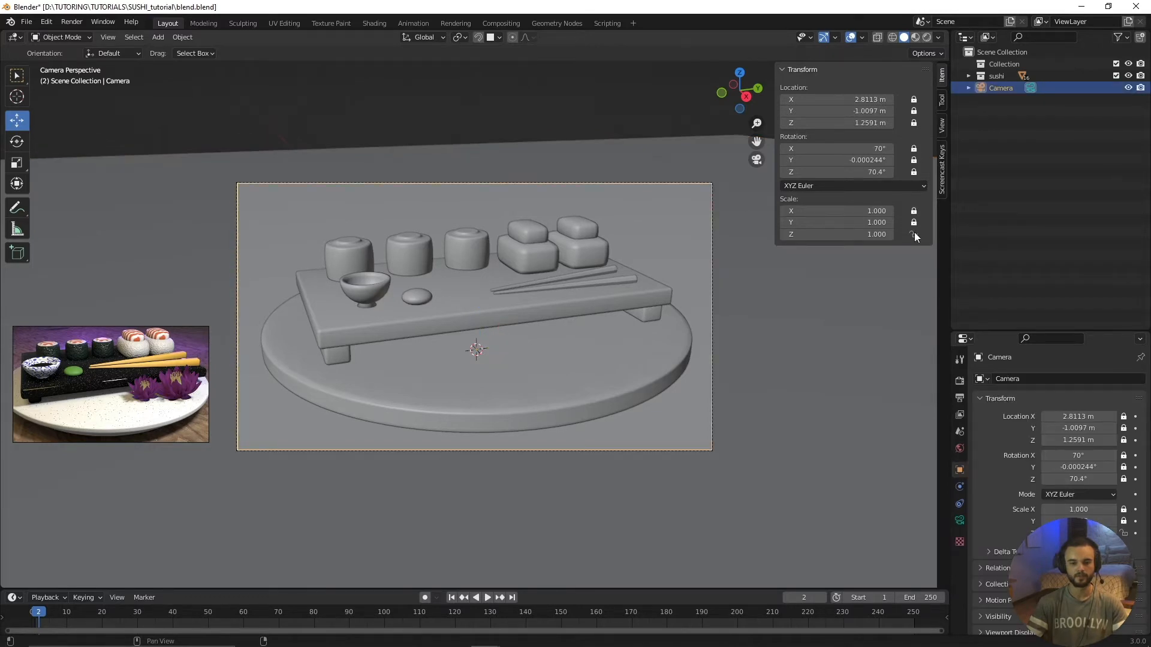
{"action": "left_click", "coordinate": [913, 235]}
{"action": "left_click", "coordinate": [604, 112]}
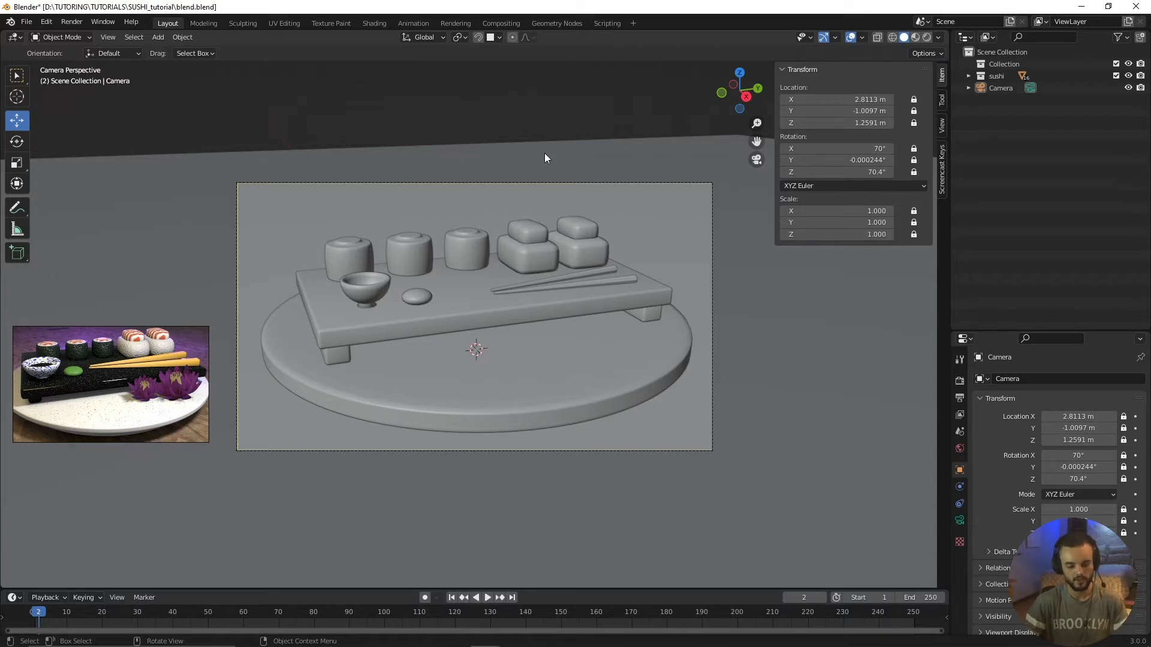
Step: Leave the camera view, switch to the Shading workspace, and select the Cube with the sushi collection's object list collapsed
{"action": "middle_click_drag", "start_coordinate": [545, 153], "coordinate": [511, 274]}
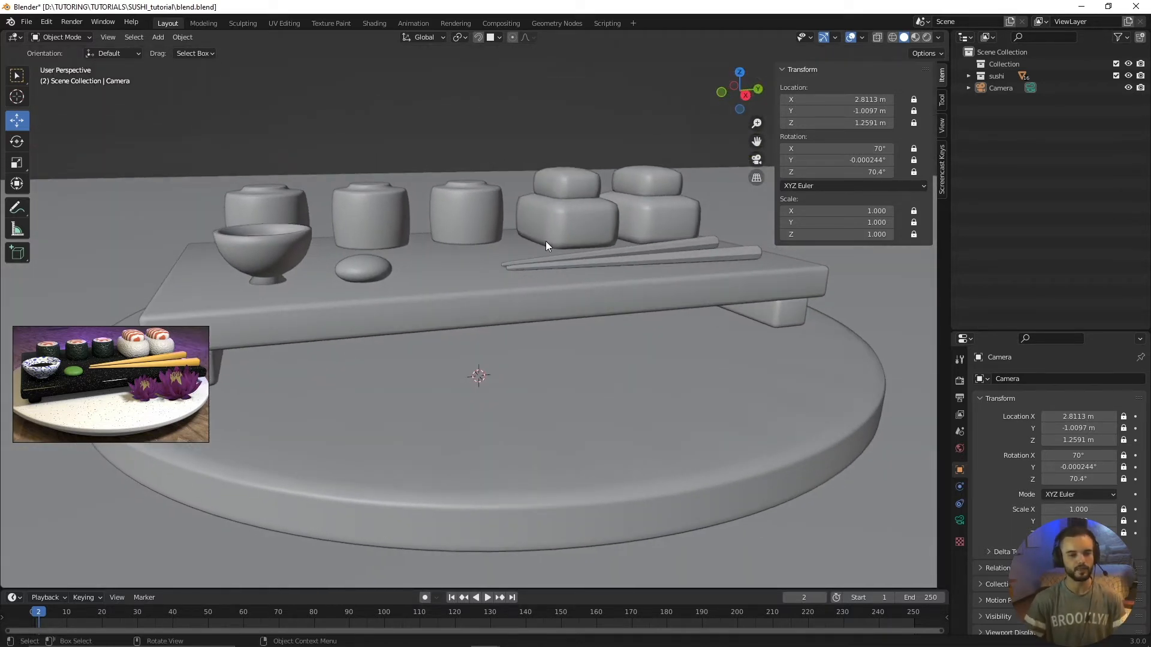
{"action": "middle_click_drag", "start_coordinate": [545, 241], "coordinate": [577, 234]}
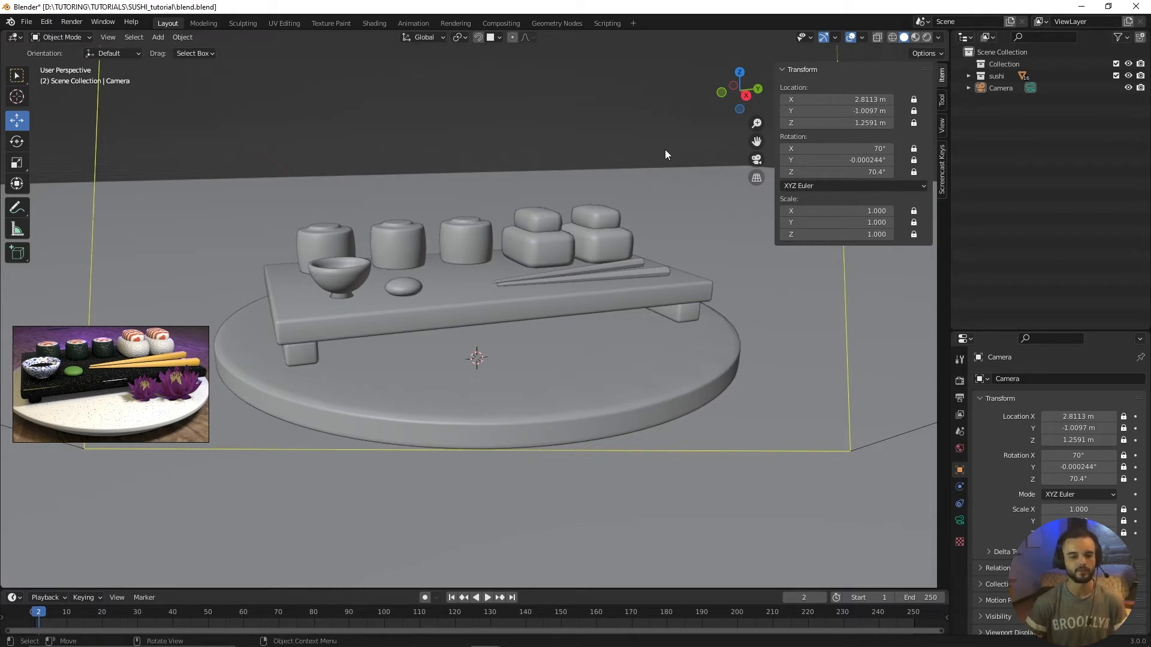
{"action": "scroll", "coordinate": [627, 196], "scroll_direction": "down", "scroll_amount": 3}
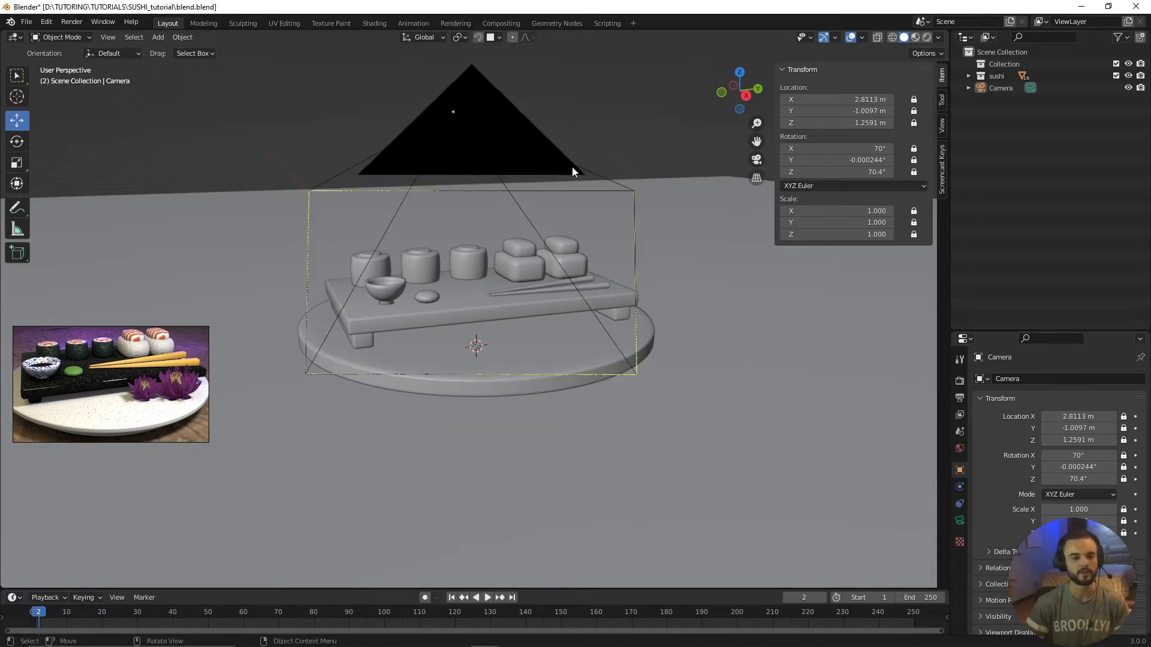
{"action": "left_click", "coordinate": [362, 25]}
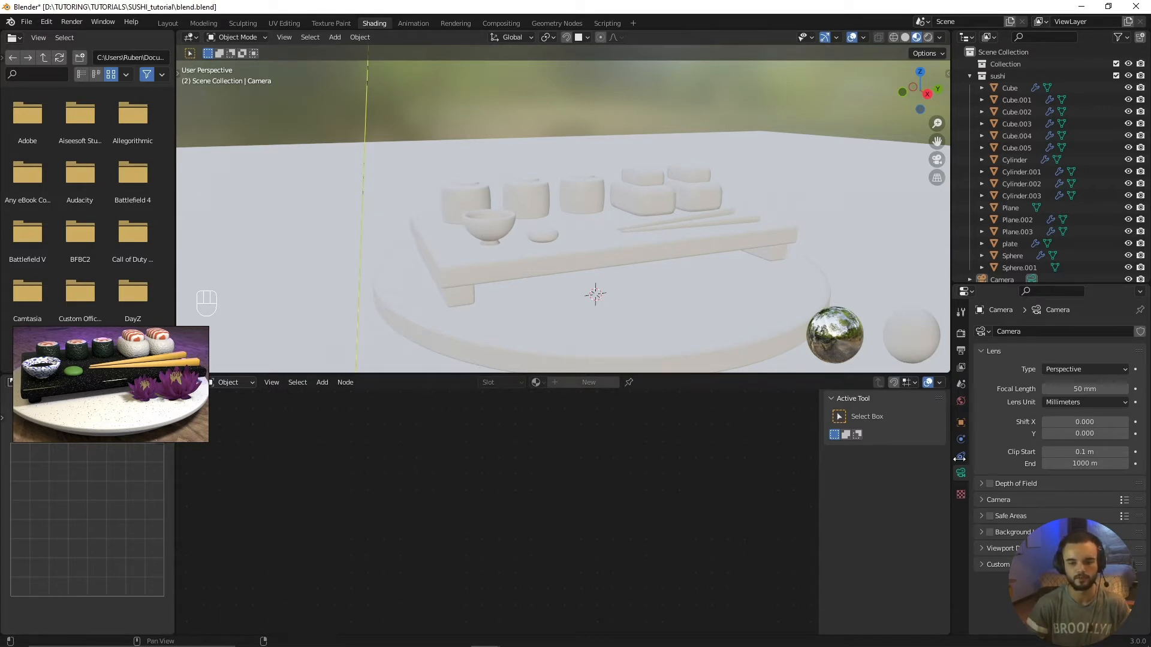
{"action": "left_click", "coordinate": [1010, 87]}
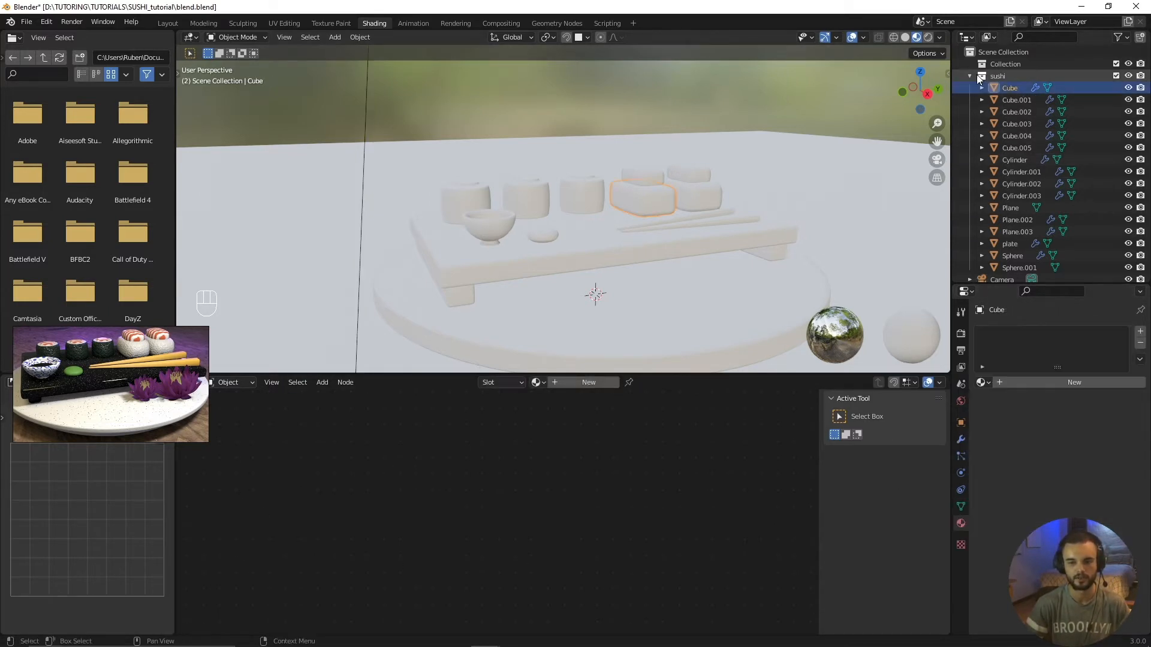
{"action": "left_click", "coordinate": [969, 75]}
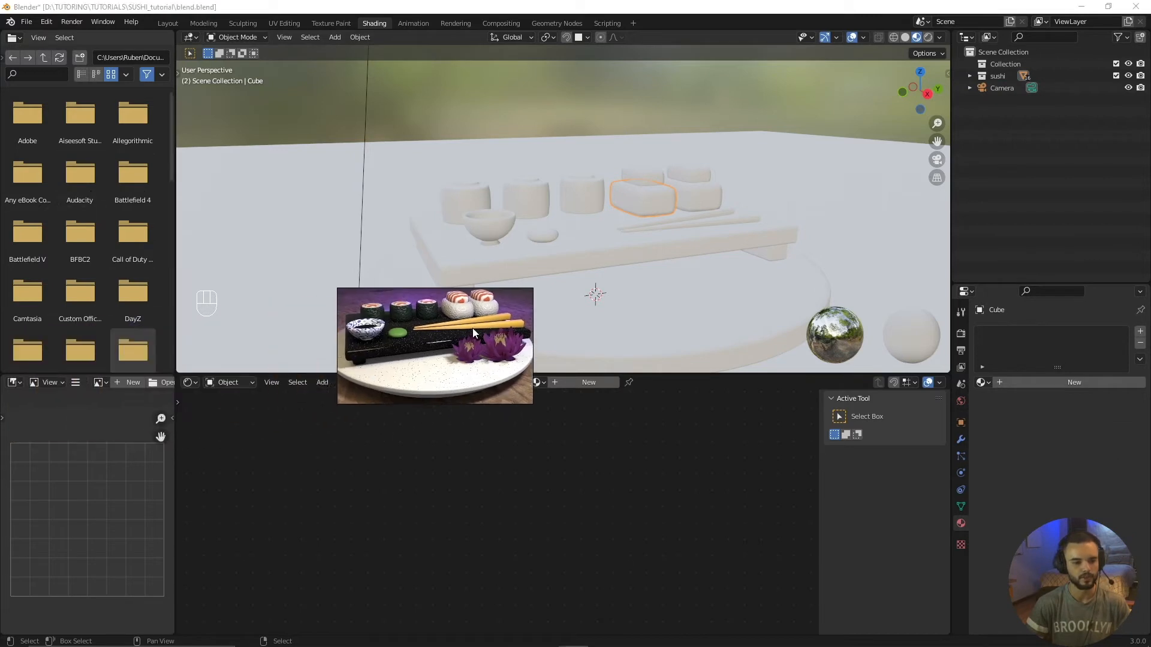
Step: Join the file browser area into the 3D viewport and widen the image editor beside the shader editor
{"action": "right_click", "coordinate": [175, 179]}
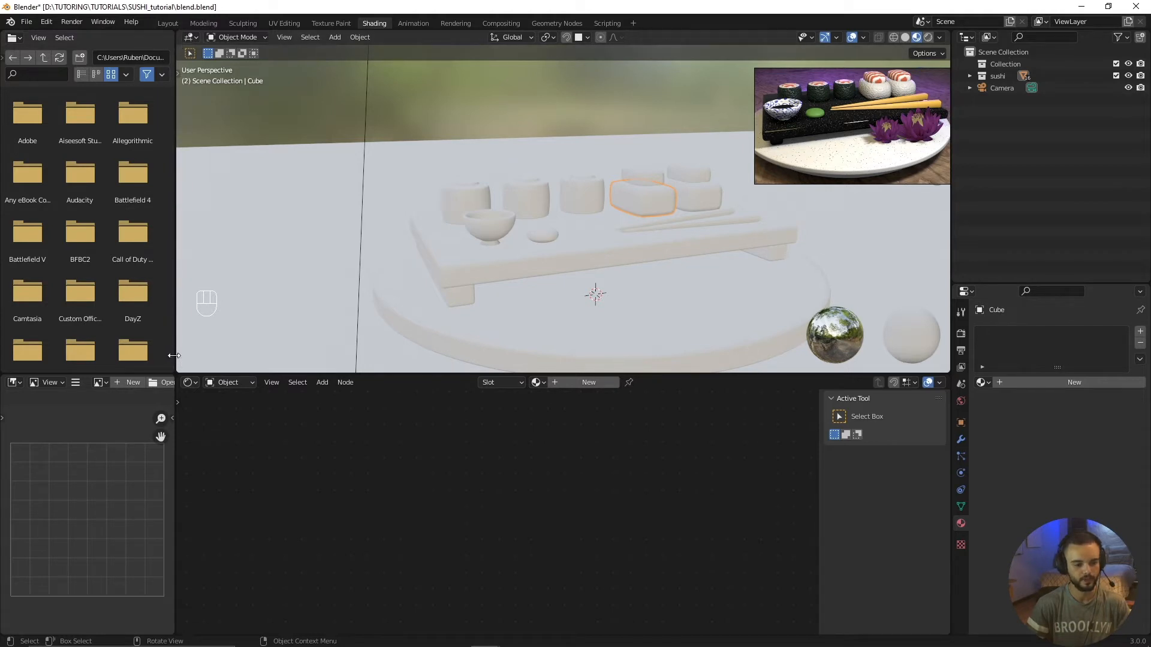
{"action": "right_click", "coordinate": [176, 182]}
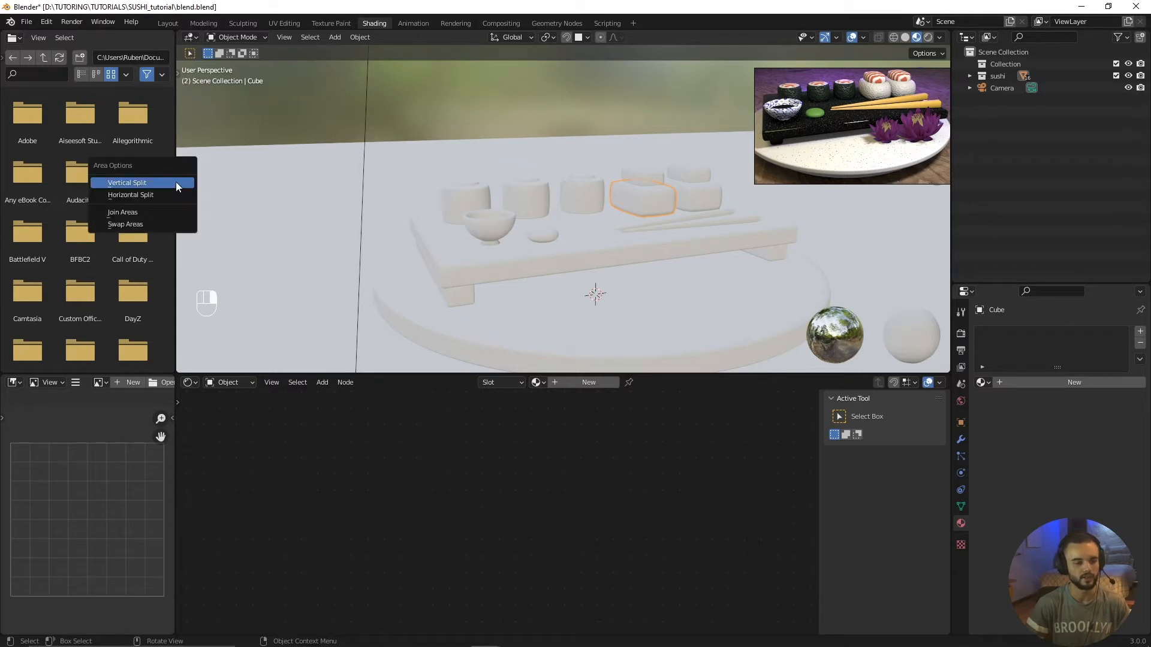
{"action": "left_click", "coordinate": [136, 211]}
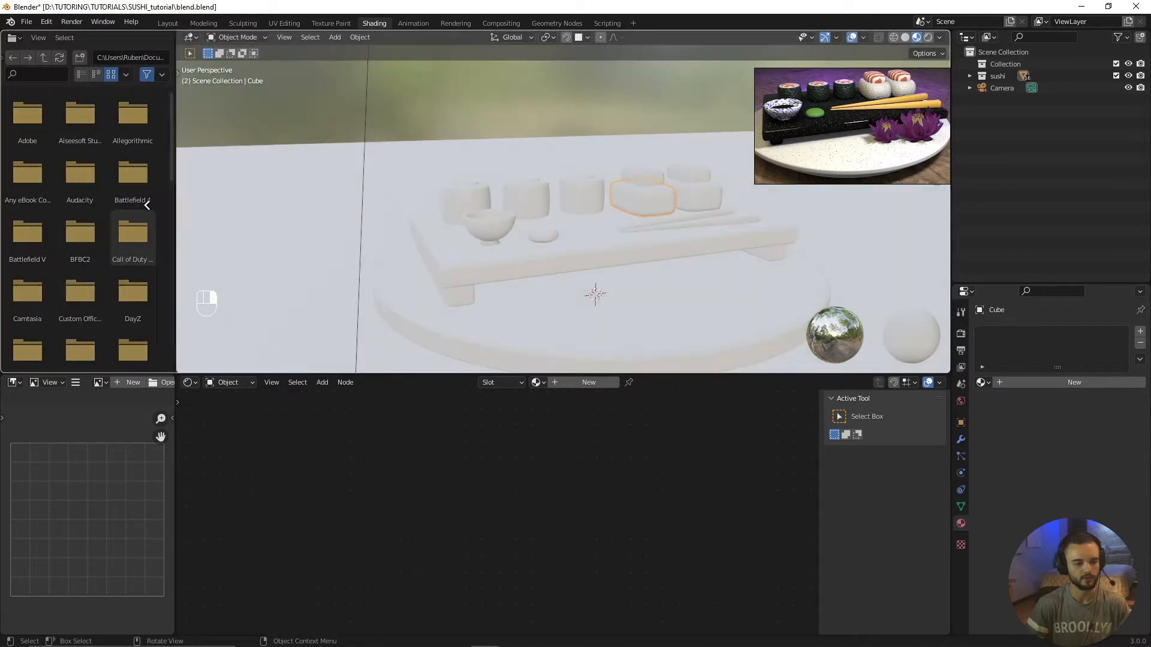
{"action": "left_click", "coordinate": [101, 205]}
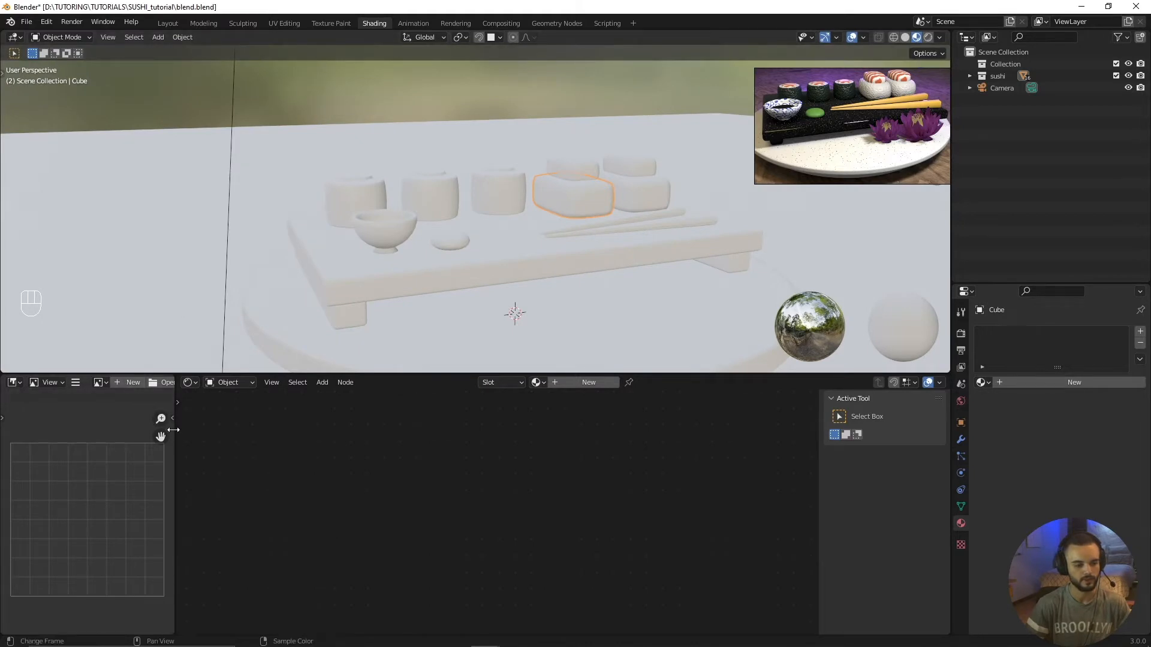
{"action": "left_click_drag", "start_coordinate": [175, 468], "coordinate": [250, 467]}
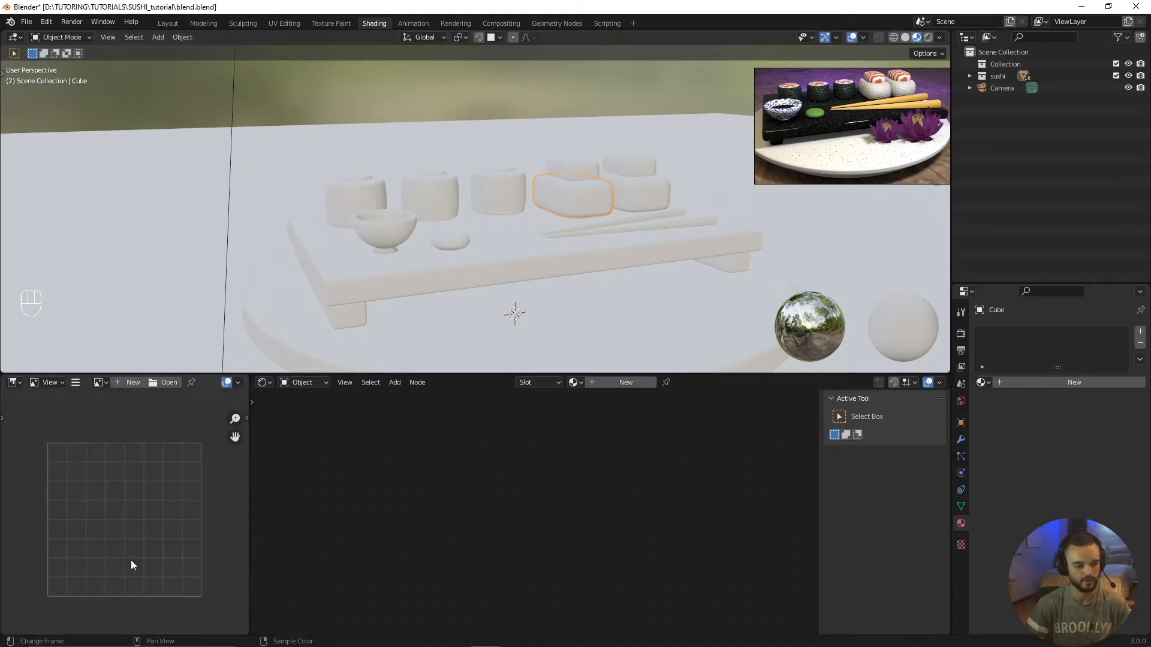
Step: Set the two lower areas to the Image Editor and the Shader Editor
{"action": "left_click", "coordinate": [12, 383]}
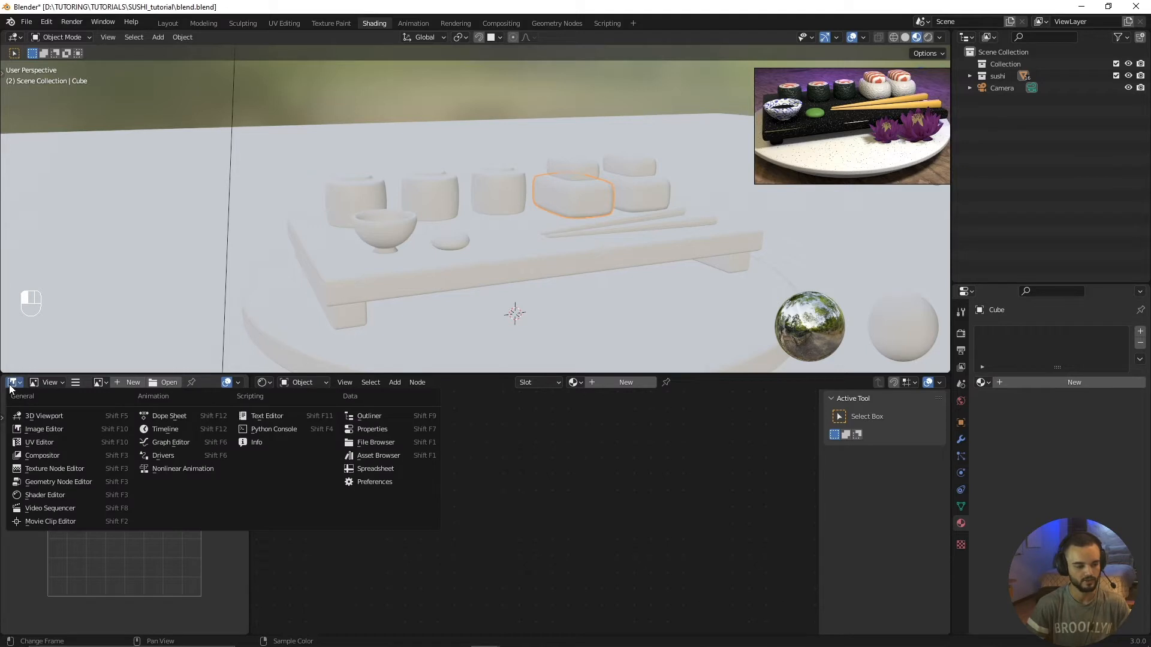
{"action": "left_click", "coordinate": [42, 427]}
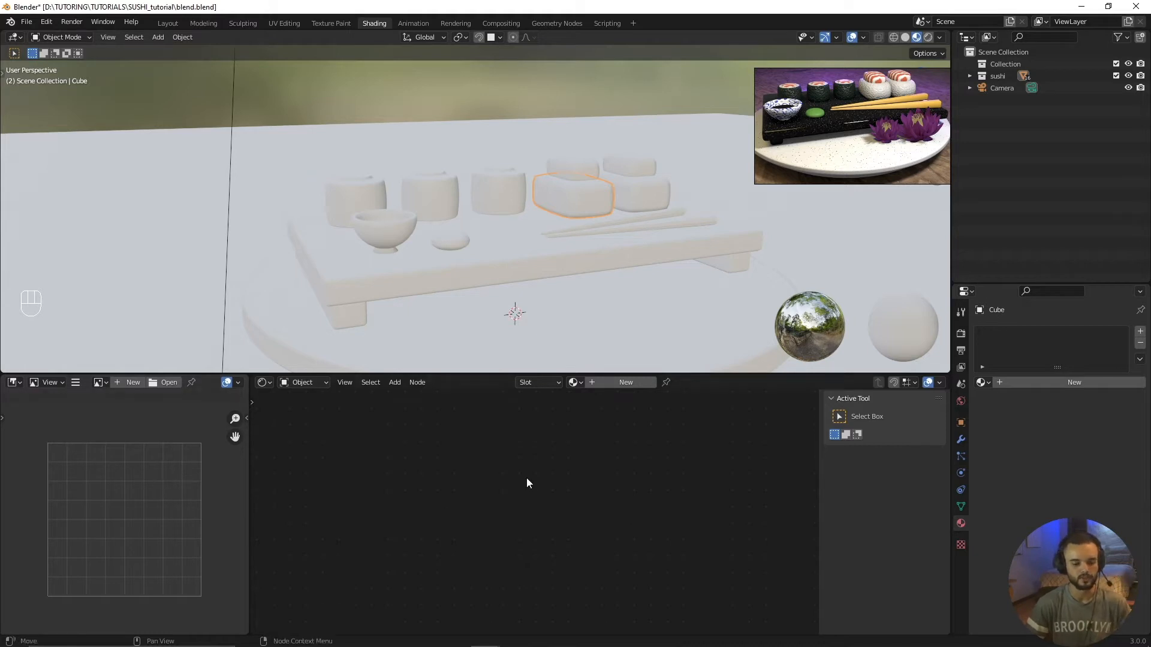
{"action": "left_click", "coordinate": [264, 382]}
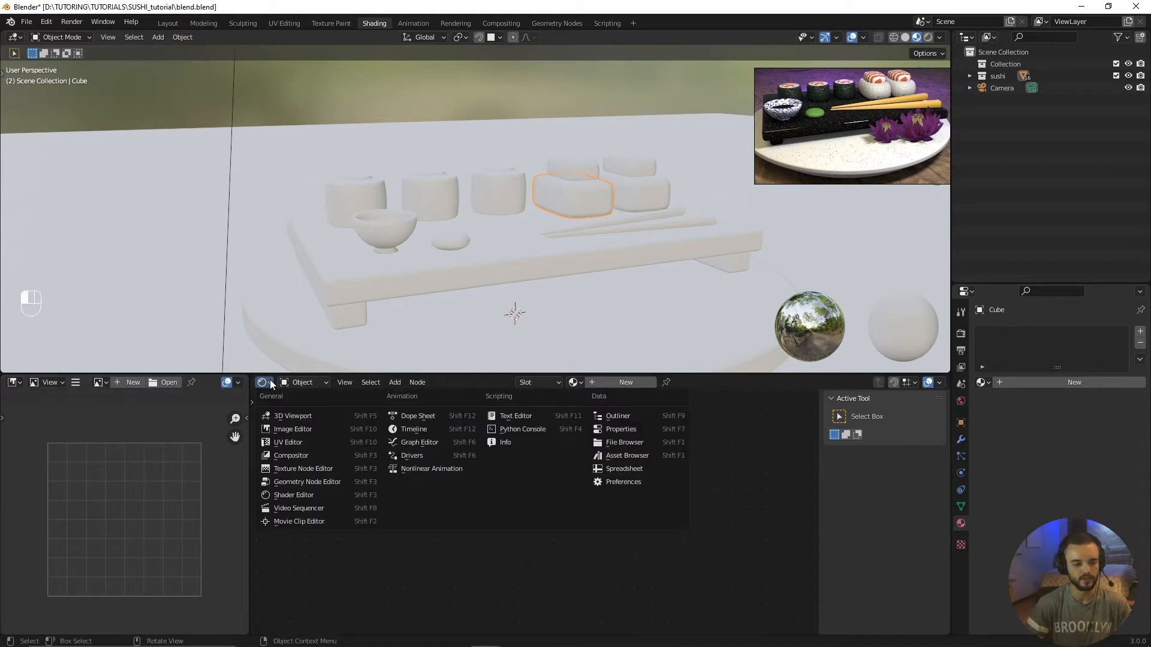
{"action": "left_click", "coordinate": [304, 494]}
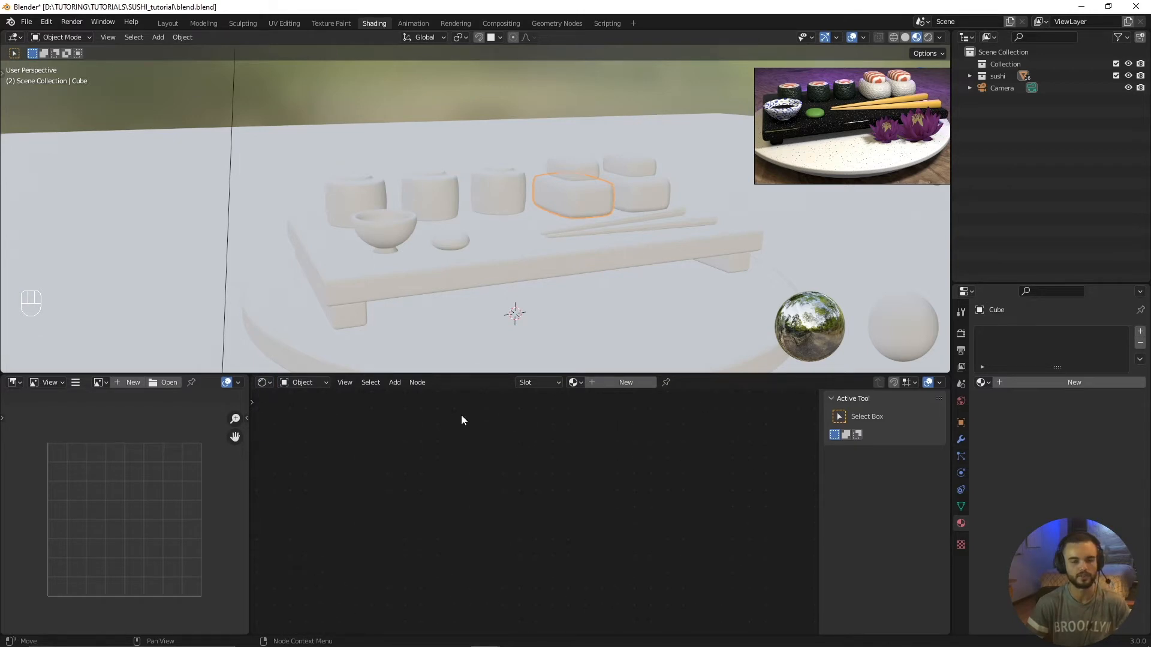
Step: Select the camera object and look through it in the 3D viewport
{"action": "scroll", "coordinate": [411, 311], "scroll_direction": "down", "scroll_amount": 2}
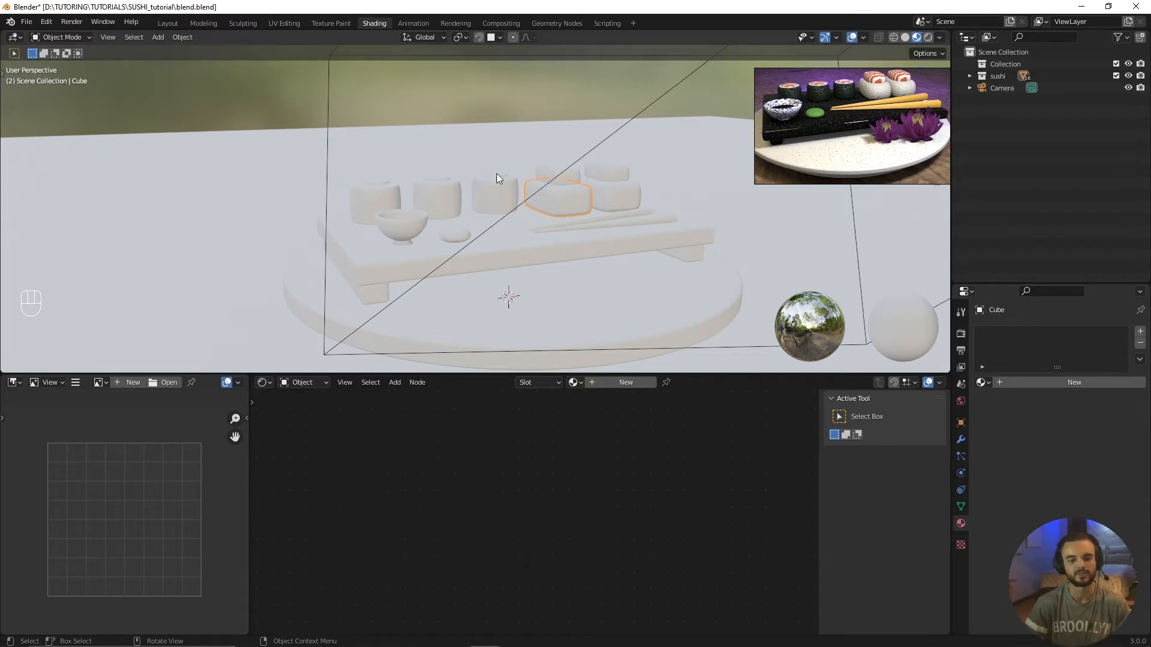
{"action": "scroll", "coordinate": [498, 176], "scroll_direction": "down", "scroll_amount": 2}
{"action": "scroll", "coordinate": [496, 174], "scroll_direction": "down", "scroll_amount": 3}
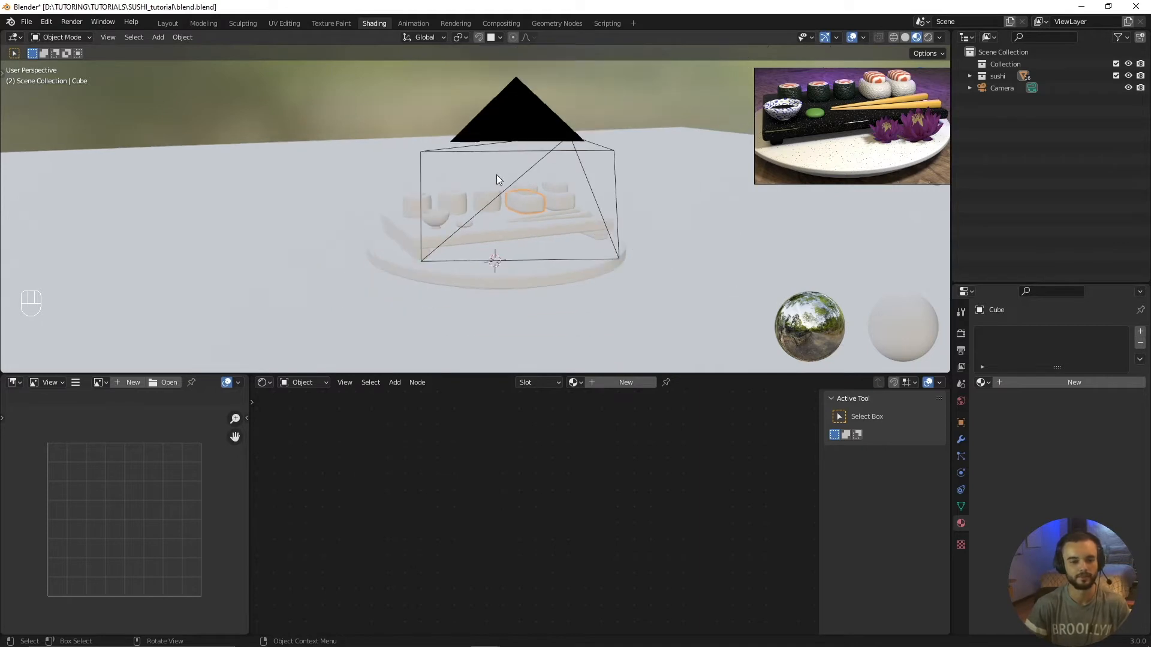
{"action": "left_click", "coordinate": [526, 113]}
{"action": "scroll", "coordinate": [540, 225], "scroll_direction": "up", "scroll_amount": 3}
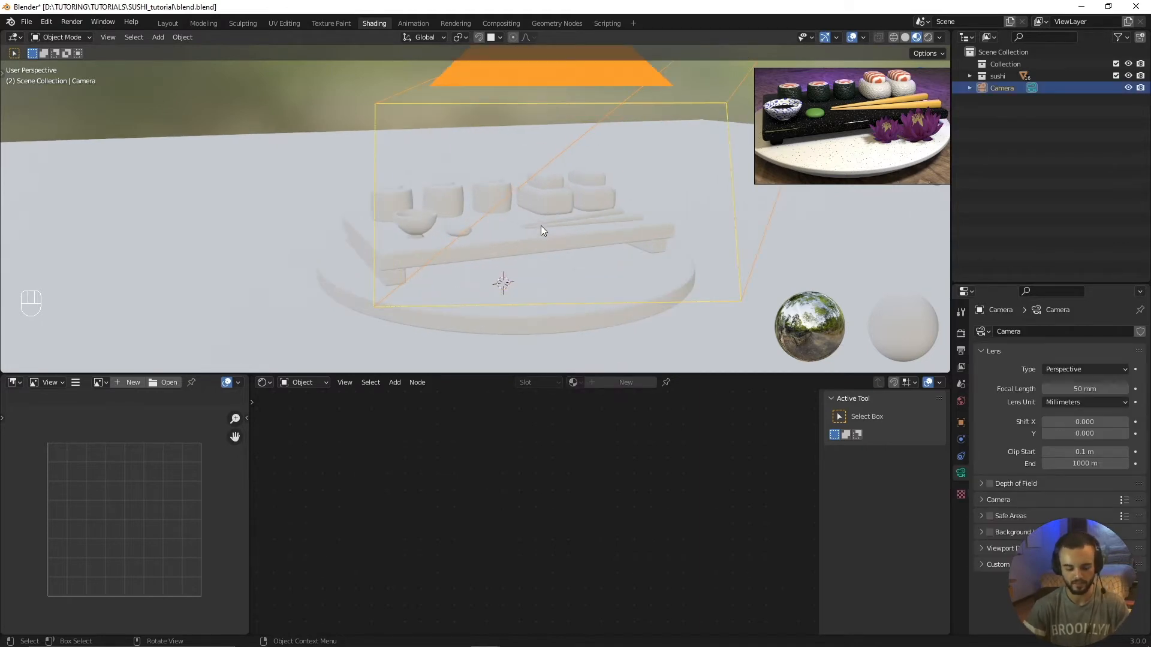
{"action": "key", "text": "KP_0"}
{"action": "scroll", "coordinate": [540, 225], "scroll_direction": "down", "scroll_amount": 2}
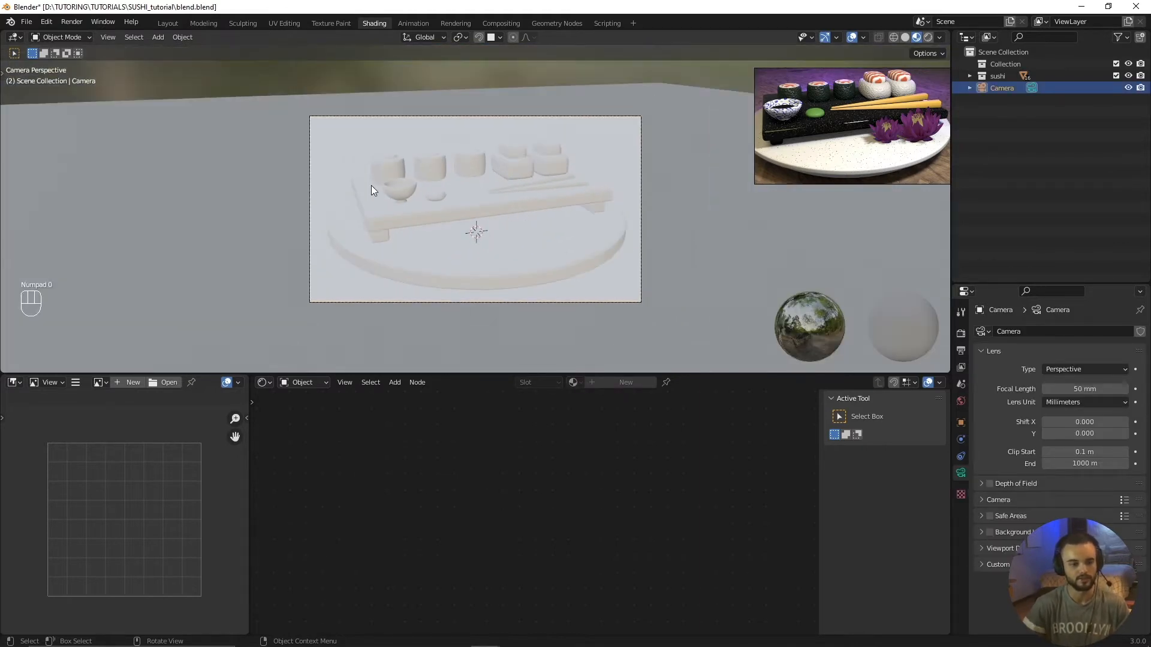
Step: Split the 3D viewport vertically, keeping the camera view in one half and a free perspective view of the sushi set in the other
{"action": "left_click_drag", "start_coordinate": [948, 31], "coordinate": [423, 42]}
{"action": "middle_click_drag", "start_coordinate": [654, 242], "coordinate": [708, 247]}
{"action": "scroll", "coordinate": [207, 217], "scroll_direction": "up", "scroll_amount": 5}
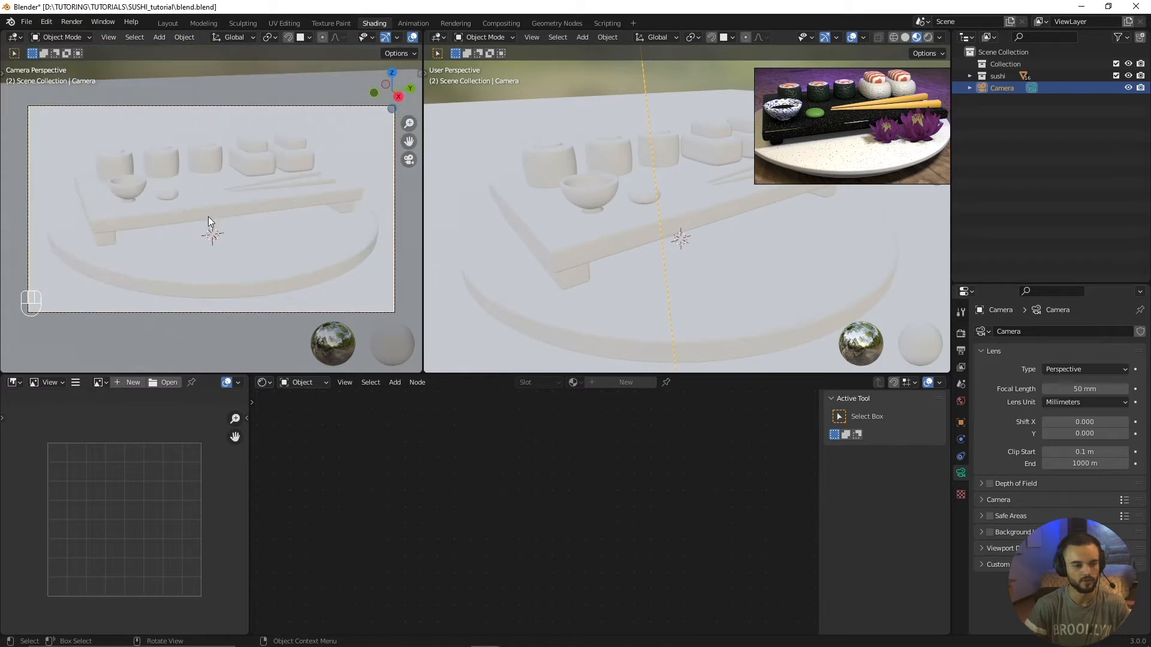
{"action": "middle_click_drag", "start_coordinate": [603, 233], "coordinate": [671, 251]}
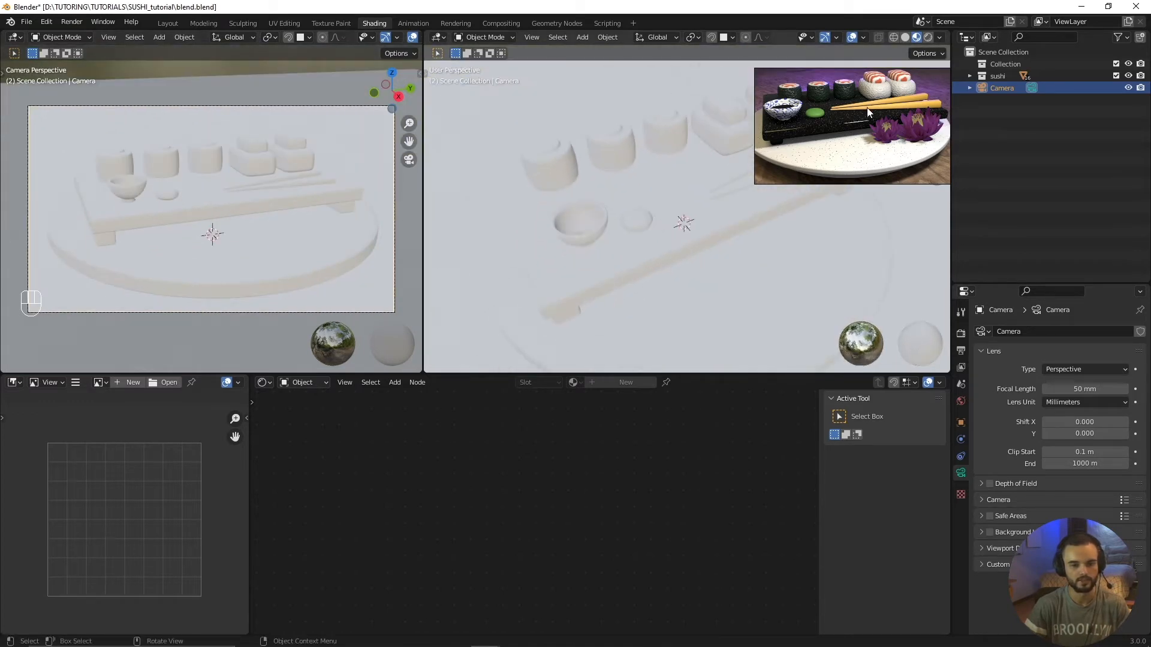
Step: Move the reference image clear of the viewport controls and set the user perspective viewport to Solid shading
{"action": "left_click_drag", "start_coordinate": [868, 105], "coordinate": [851, 293]}
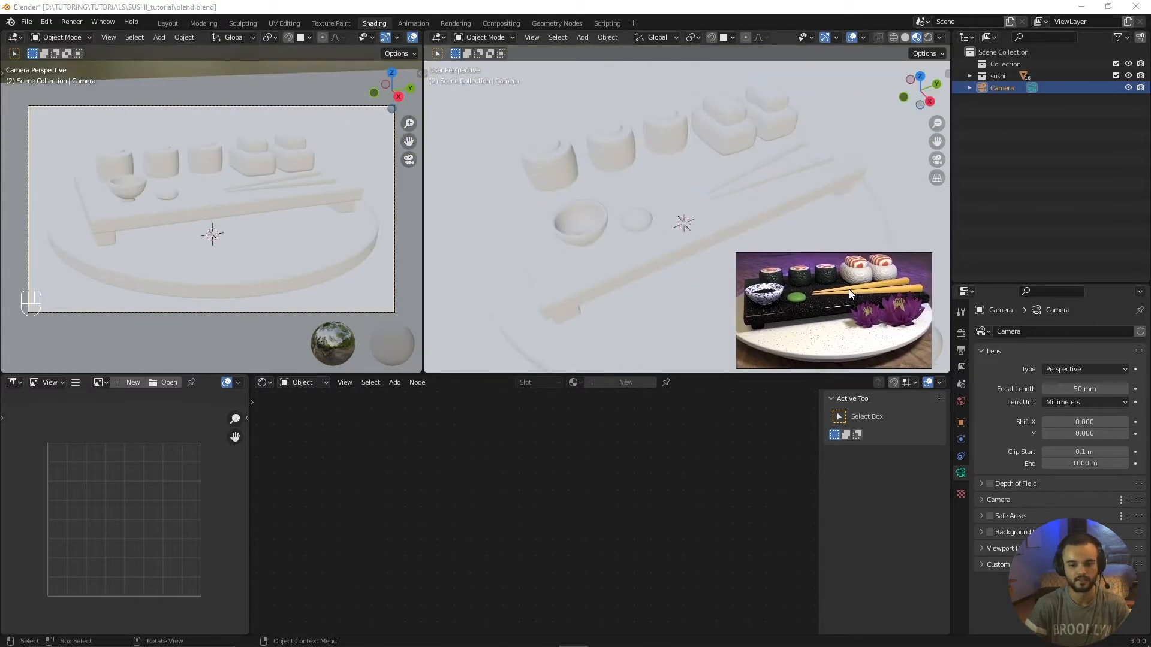
{"action": "left_click", "coordinate": [905, 37]}
{"action": "mouse_move", "coordinate": [738, 144]}
{"action": "middle_mouse_down"}
{"action": "mouse_move", "coordinate": [709, 159]}
{"action": "mouse_move", "coordinate": [766, 128]}
{"action": "mouse_move", "coordinate": [674, 135]}
{"action": "middle_mouse_up"}
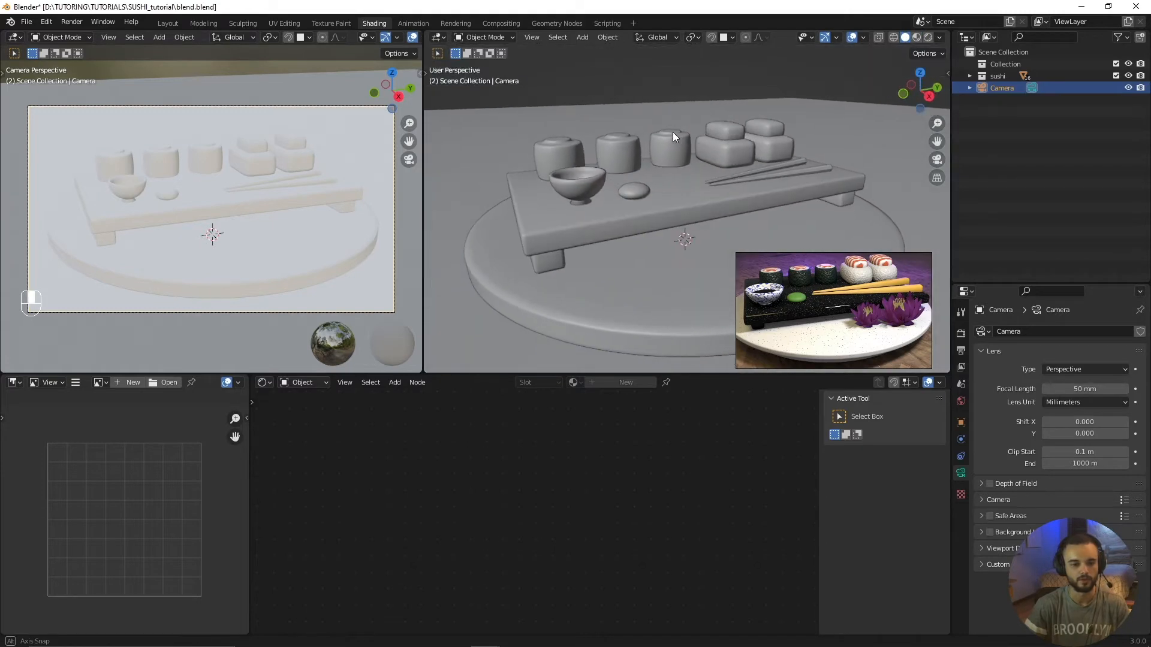
Step: Bring the shading mode options into view in the camera viewport's header
{"action": "scroll", "coordinate": [387, 40], "scroll_direction": "down", "scroll_amount": 4}
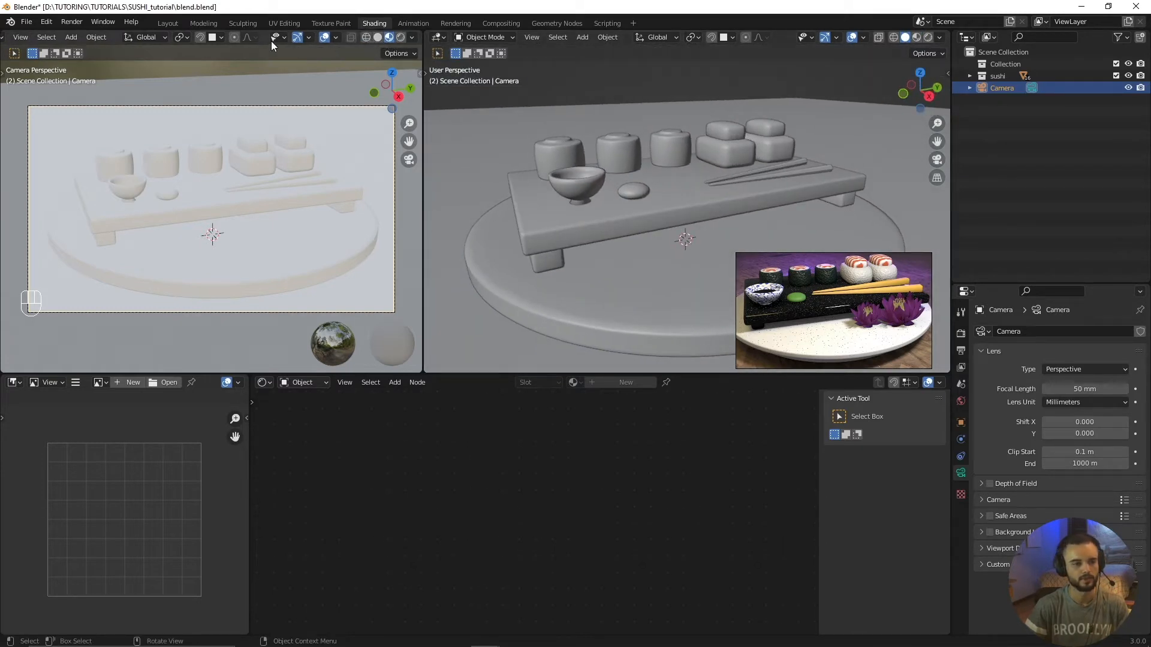
{"action": "scroll", "coordinate": [198, 39], "scroll_direction": "up", "scroll_amount": 4}
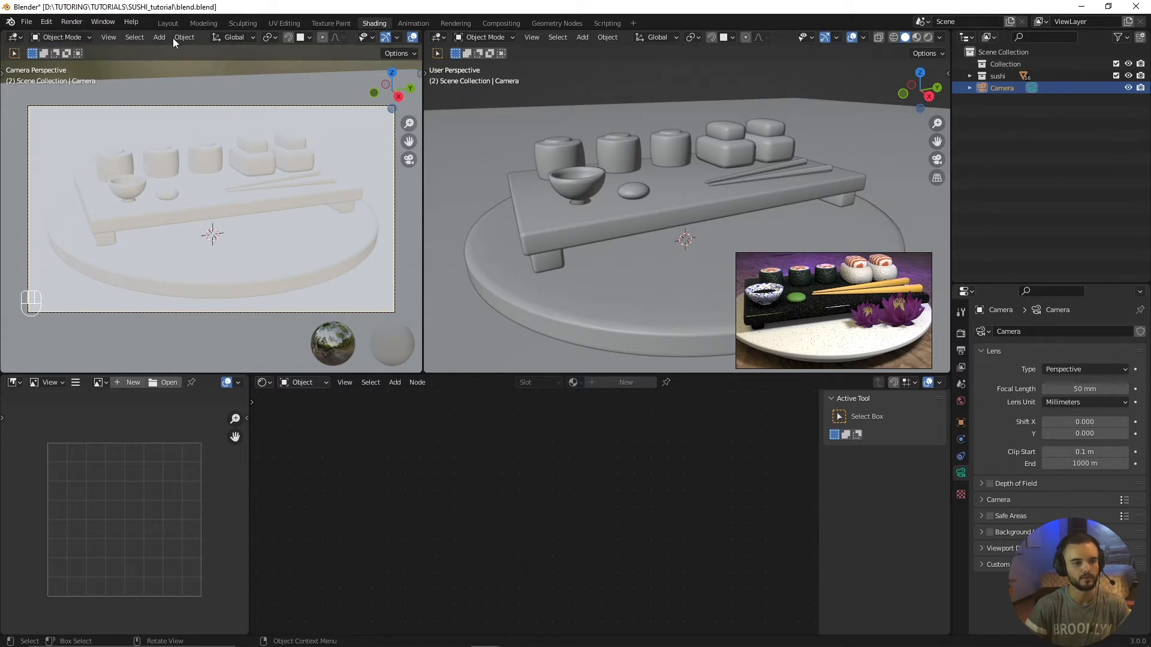
{"action": "scroll", "coordinate": [409, 36], "scroll_direction": "down", "scroll_amount": 2}
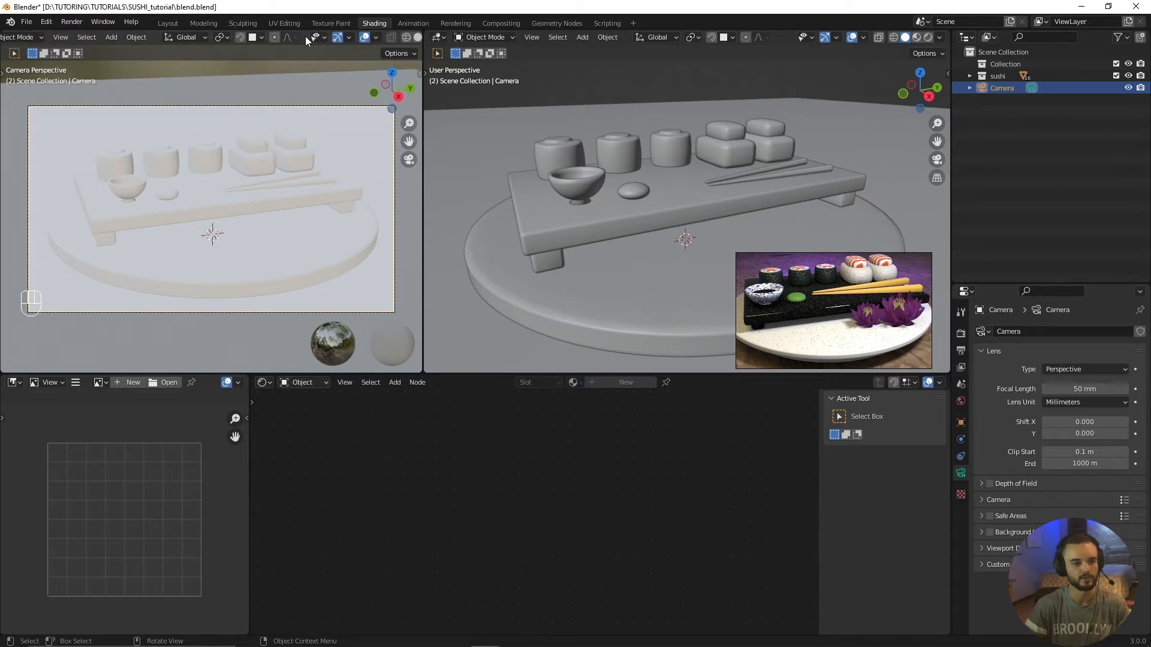
{"action": "scroll", "coordinate": [142, 38], "scroll_direction": "down", "scroll_amount": 2}
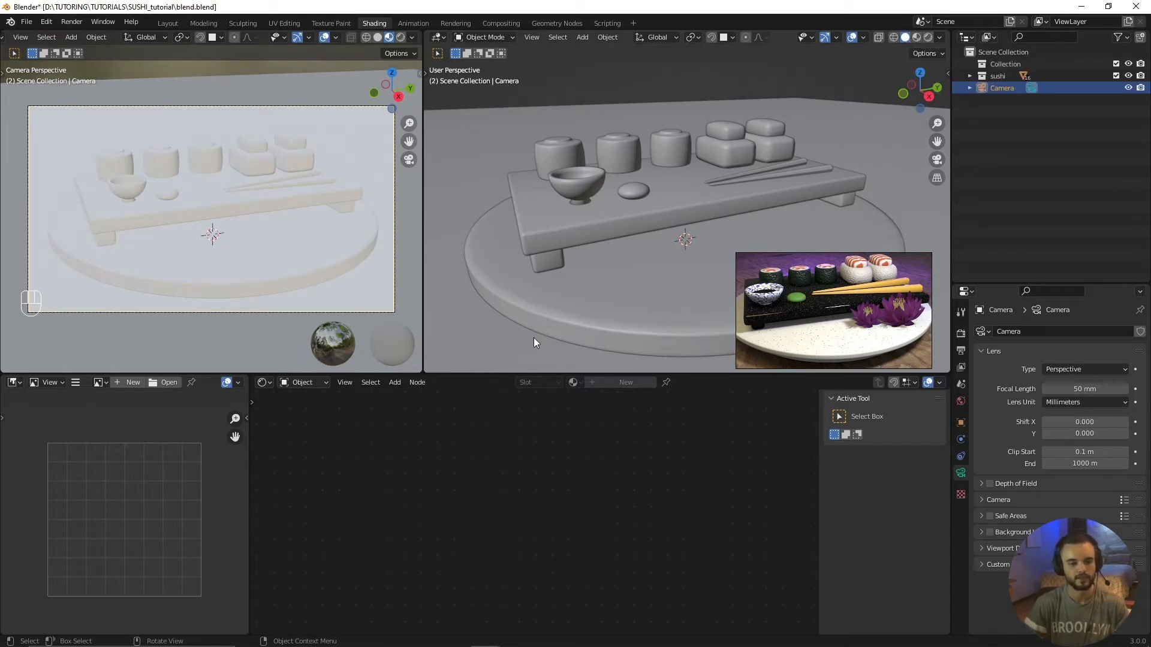
Step: Select the round plate under the sushi board and create a new material for it
{"action": "middle_click_drag", "start_coordinate": [570, 276], "coordinate": [578, 255]}
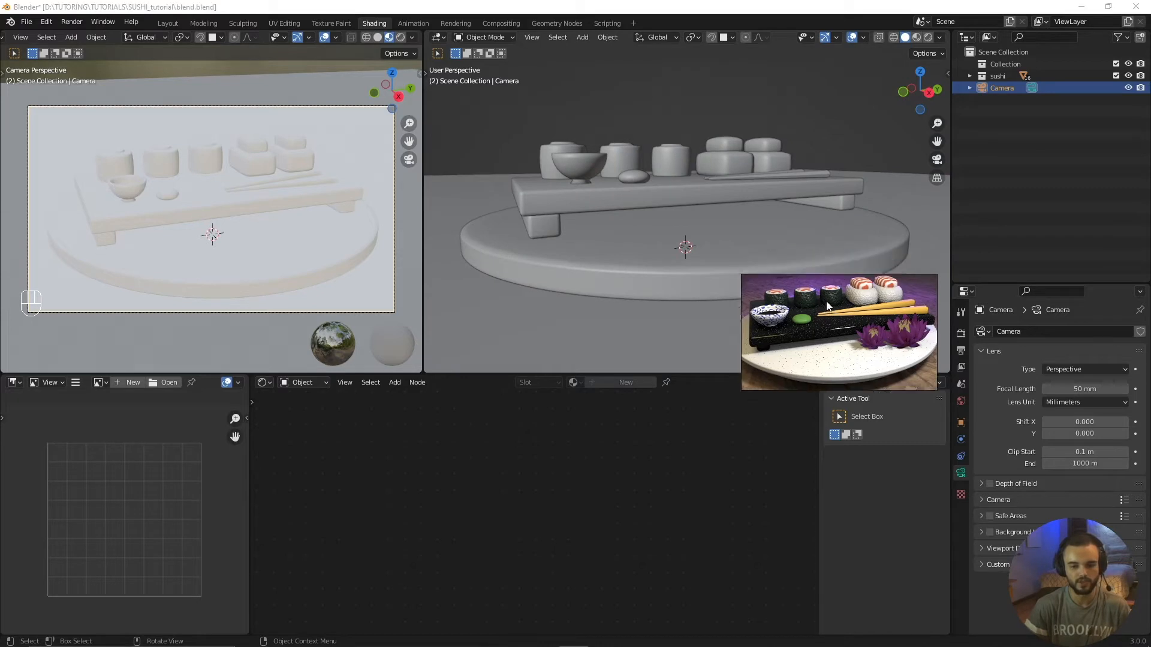
{"action": "left_click", "coordinate": [626, 274]}
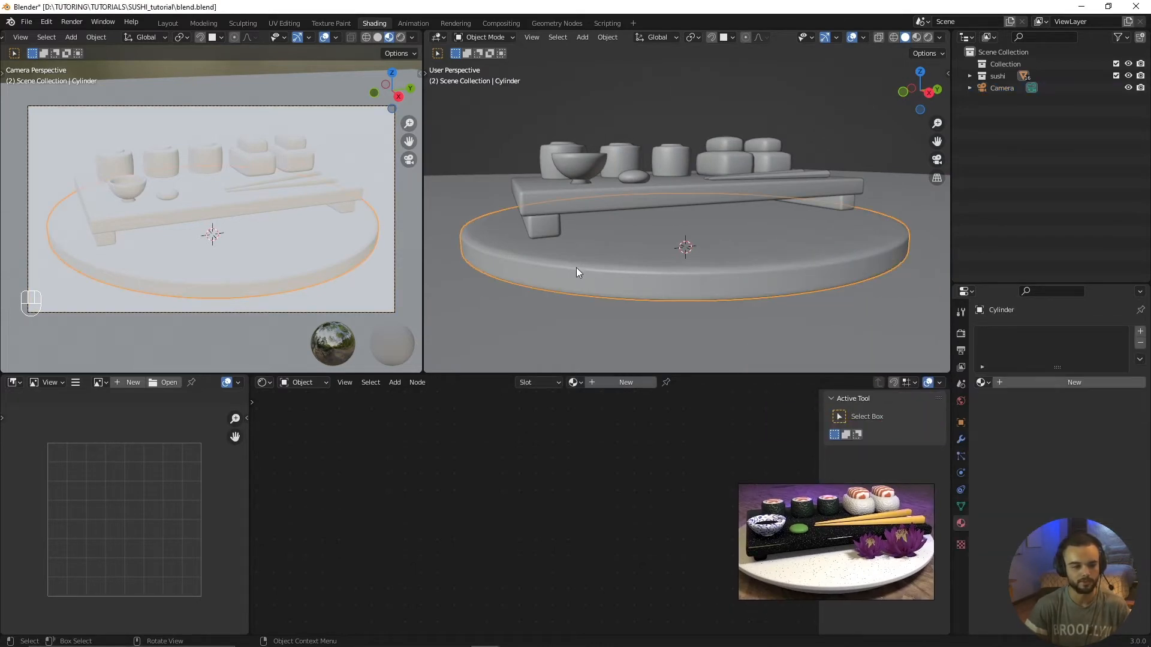
{"action": "left_click", "coordinate": [608, 382]}
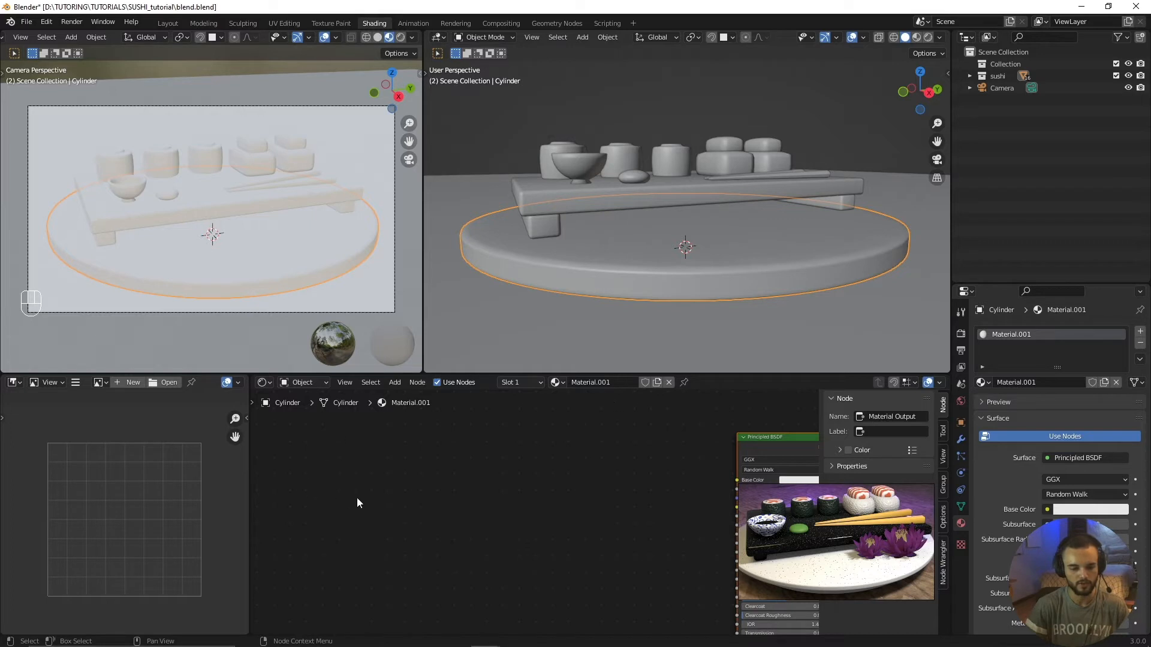
Step: Move the Principled BSDF node farther from the Material Output node to spread out their connection
{"action": "middle_click_drag", "start_coordinate": [660, 474], "coordinate": [519, 482]}
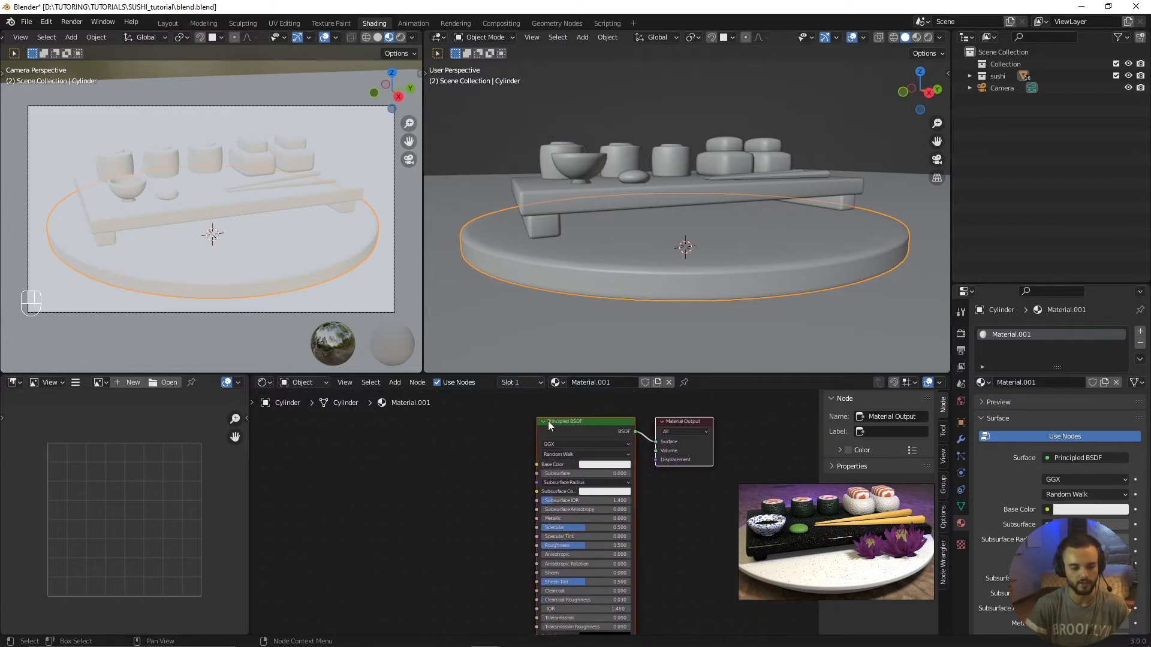
{"action": "left_click", "coordinate": [562, 421]}
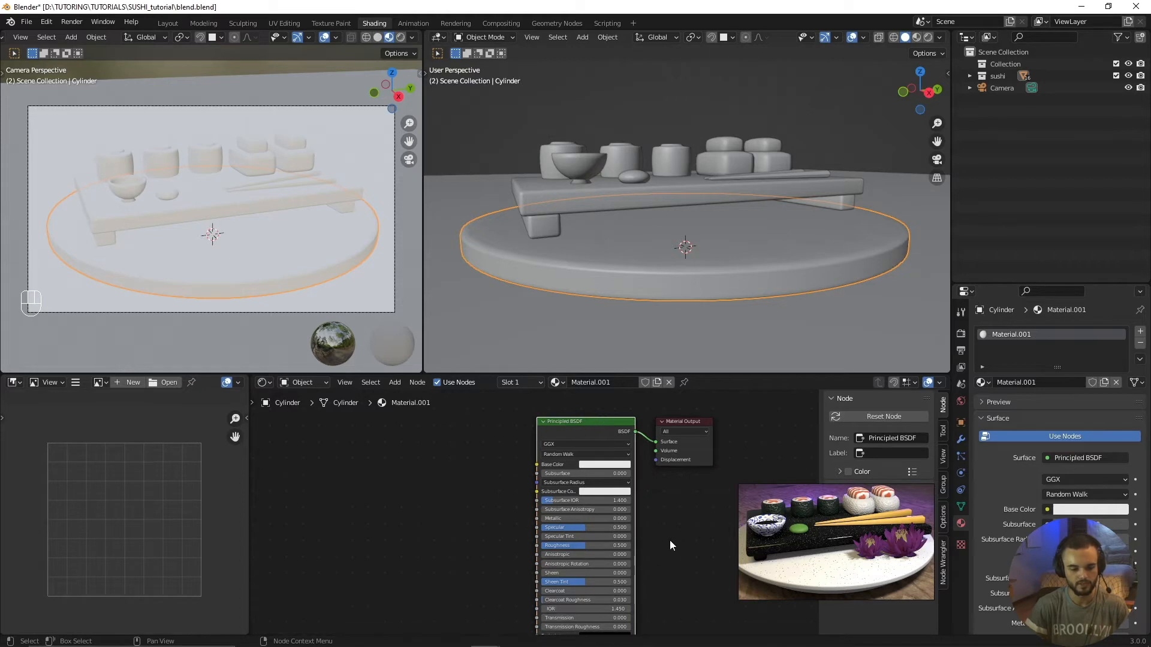
{"action": "left_click_drag", "start_coordinate": [592, 419], "coordinate": [486, 408]}
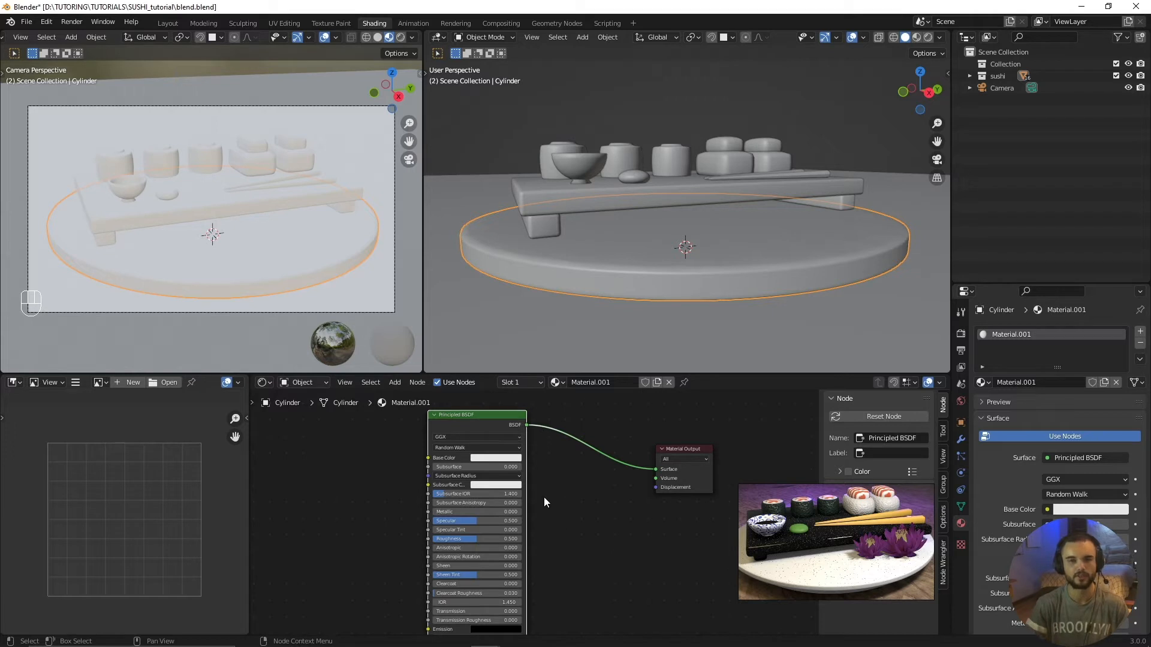
{"action": "left_click_drag", "start_coordinate": [656, 471], "coordinate": [610, 480]}
{"action": "scroll", "coordinate": [650, 476], "scroll_direction": "up", "scroll_amount": 4}
{"action": "middle_click_drag", "start_coordinate": [415, 431], "coordinate": [482, 449]}
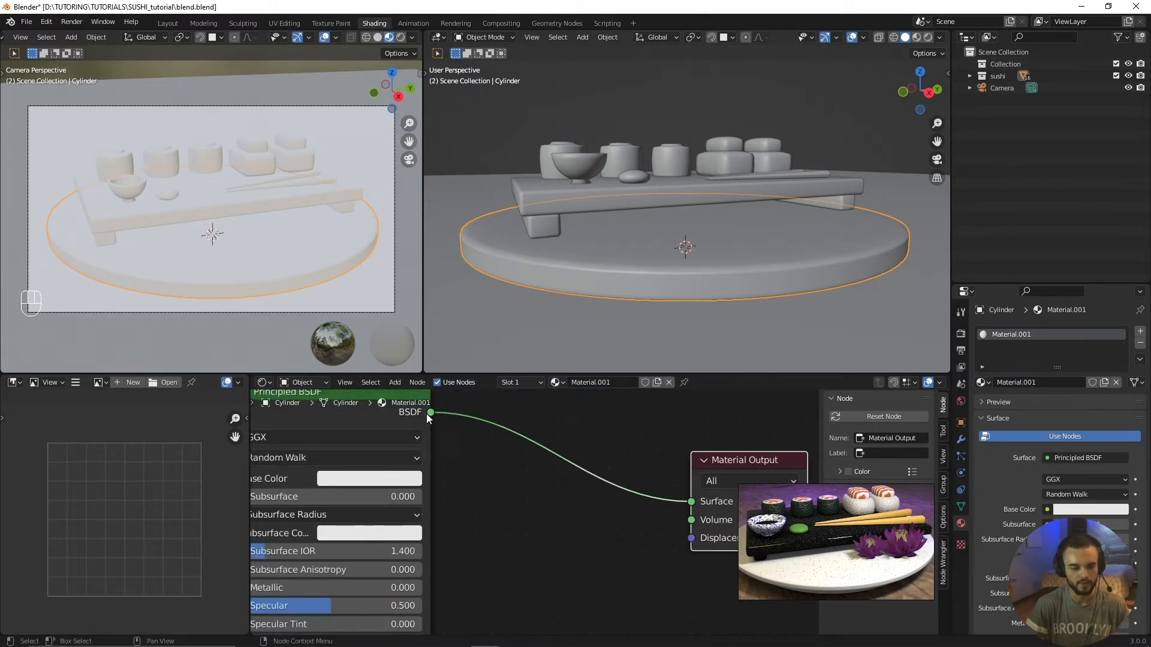
Step: Cut the link between the Principled BSDF and Material Output nodes, and reconnect the BSDF output to the Surface input
{"action": "left_click_drag", "start_coordinate": [429, 413], "coordinate": [487, 459]}
{"action": "left_click_drag", "start_coordinate": [440, 424], "coordinate": [574, 504]}
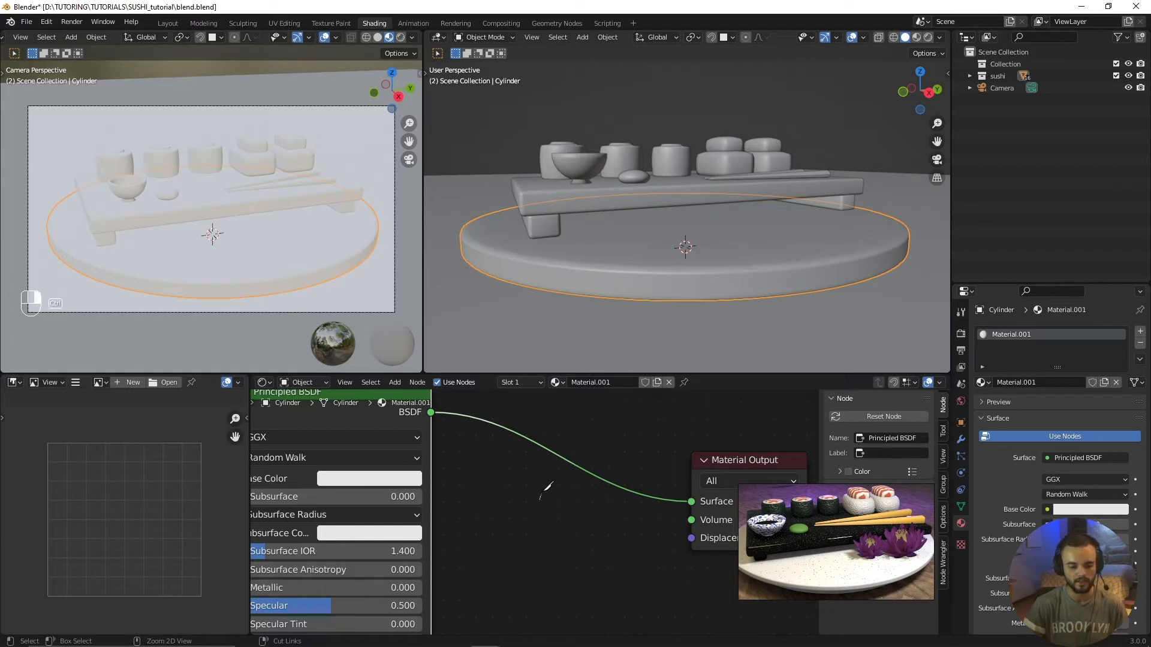
{"action": "right_click_drag", "start_coordinate": [541, 498], "coordinate": [580, 423], "text": "ctrl"}
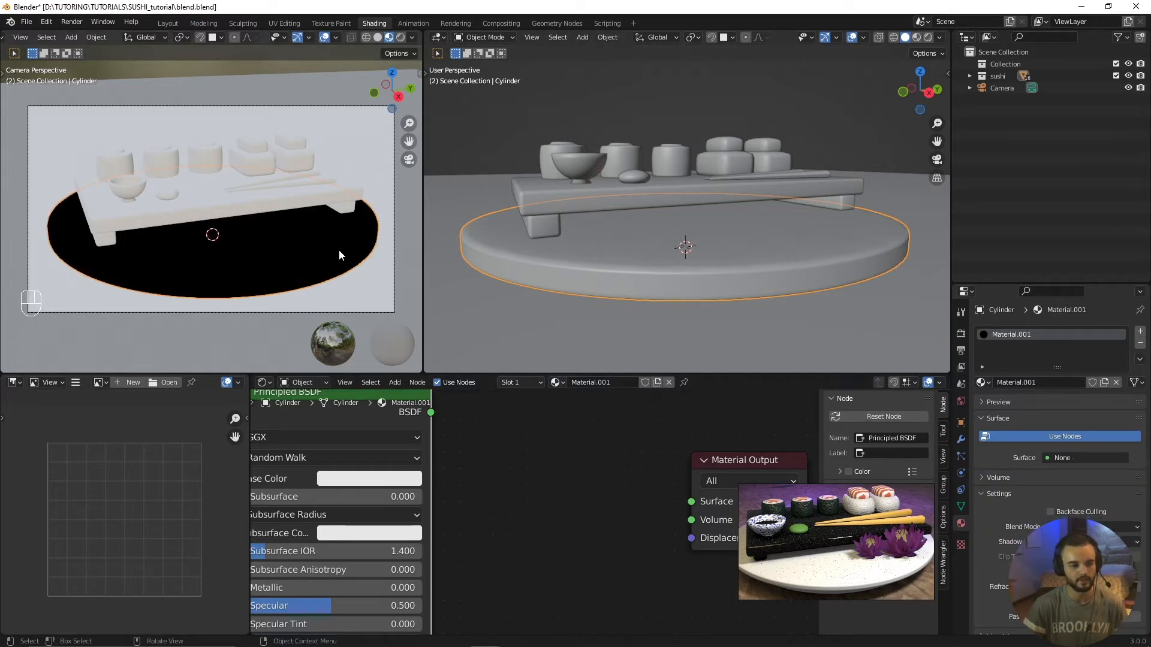
{"action": "scroll", "coordinate": [602, 456], "scroll_direction": "down", "scroll_amount": 2}
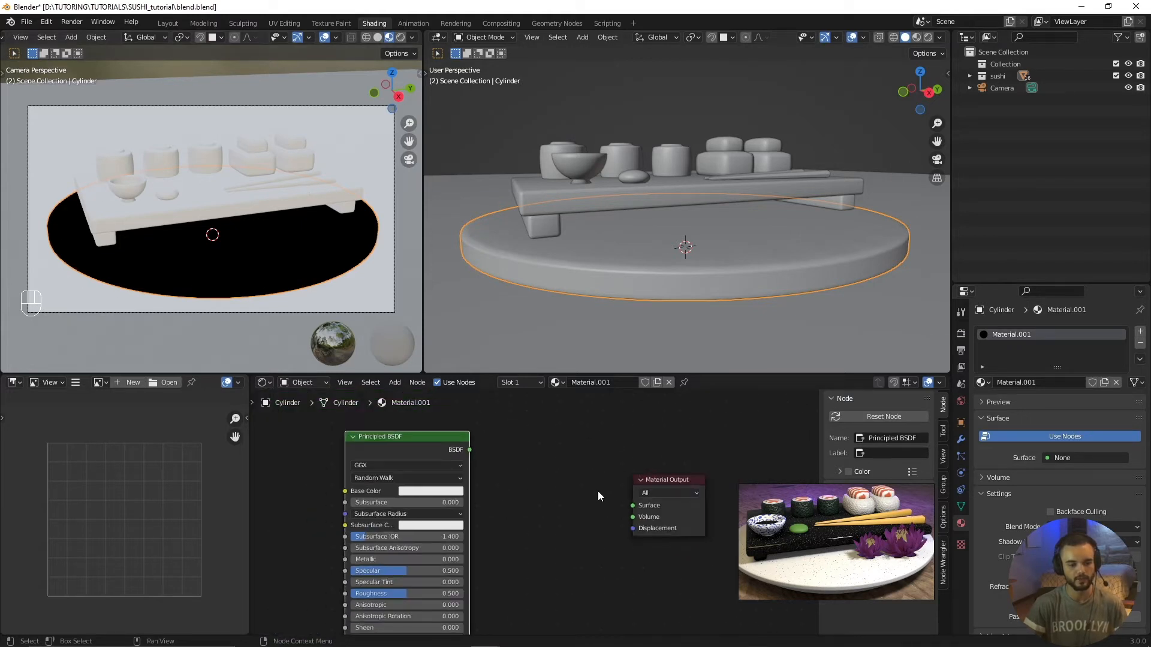
{"action": "left_click_drag", "start_coordinate": [469, 451], "coordinate": [632, 505]}
{"action": "middle_click_drag", "start_coordinate": [528, 527], "coordinate": [681, 497]}
{"action": "left_click", "coordinate": [447, 489]}
{"action": "middle_click_drag", "start_coordinate": [454, 494], "coordinate": [509, 488]}
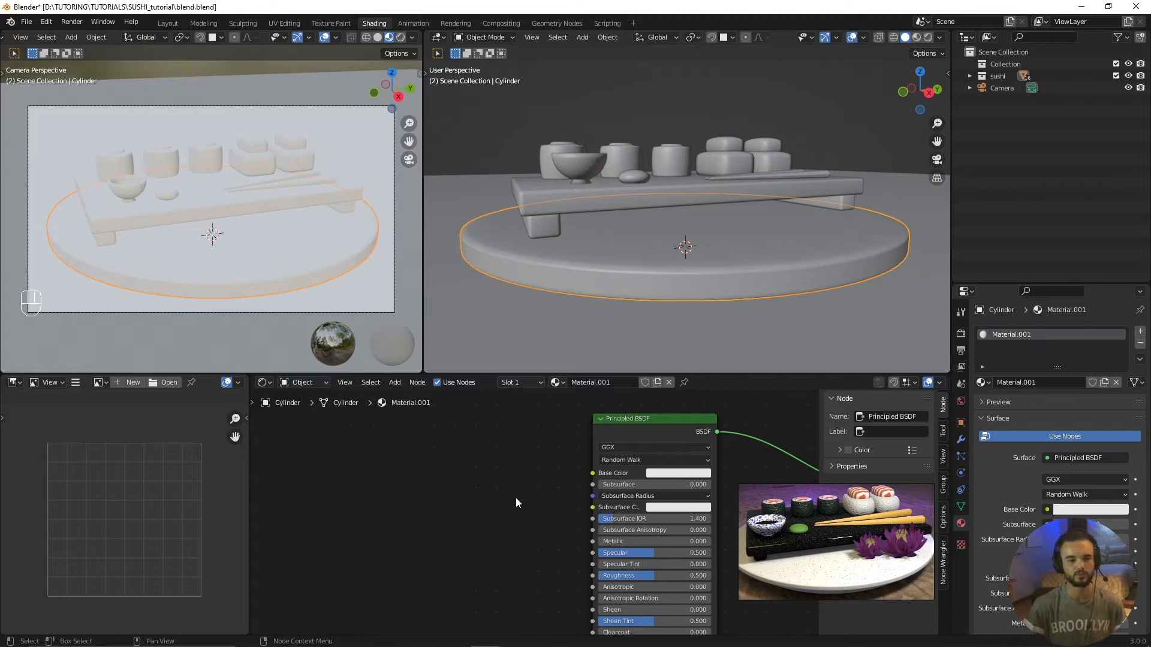
Step: Rename the round plate's material as white_marble
{"action": "scroll", "coordinate": [509, 502], "scroll_direction": "up", "scroll_amount": 2}
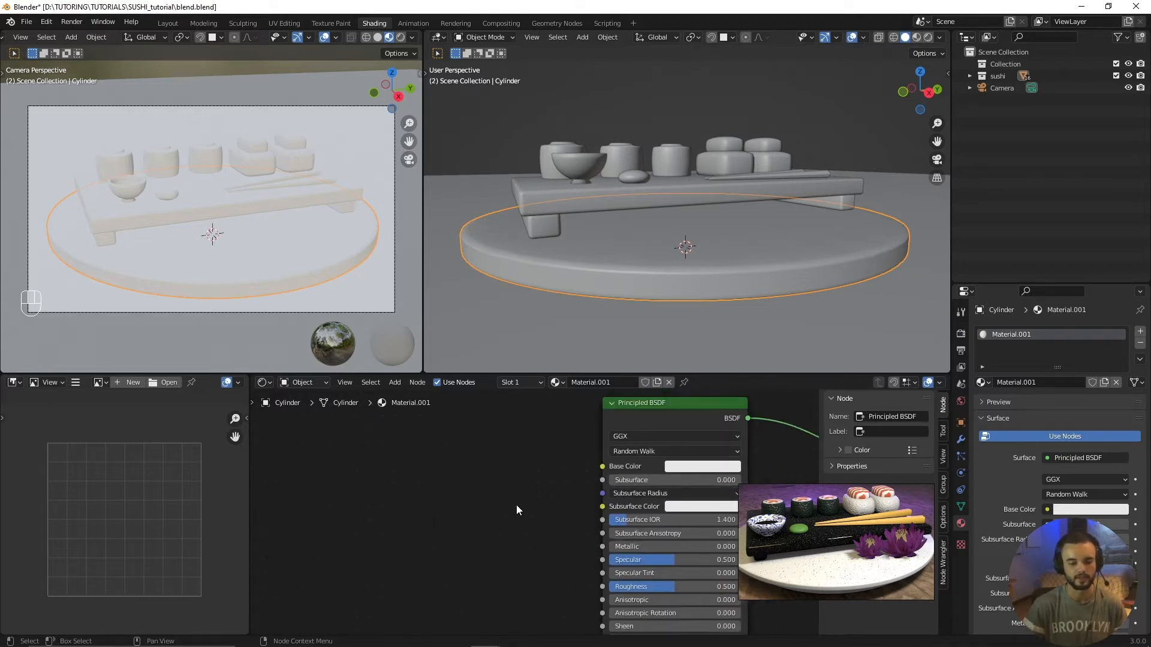
{"action": "left_click_drag", "start_coordinate": [647, 411], "coordinate": [626, 417]}
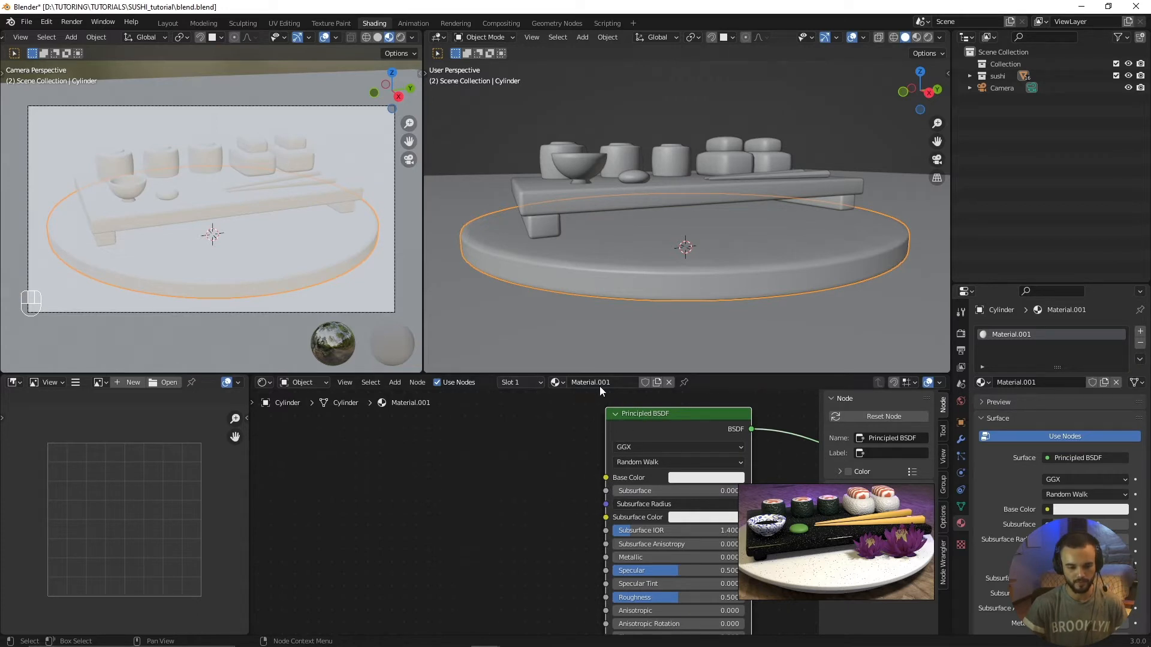
{"action": "left_click", "coordinate": [613, 386]}
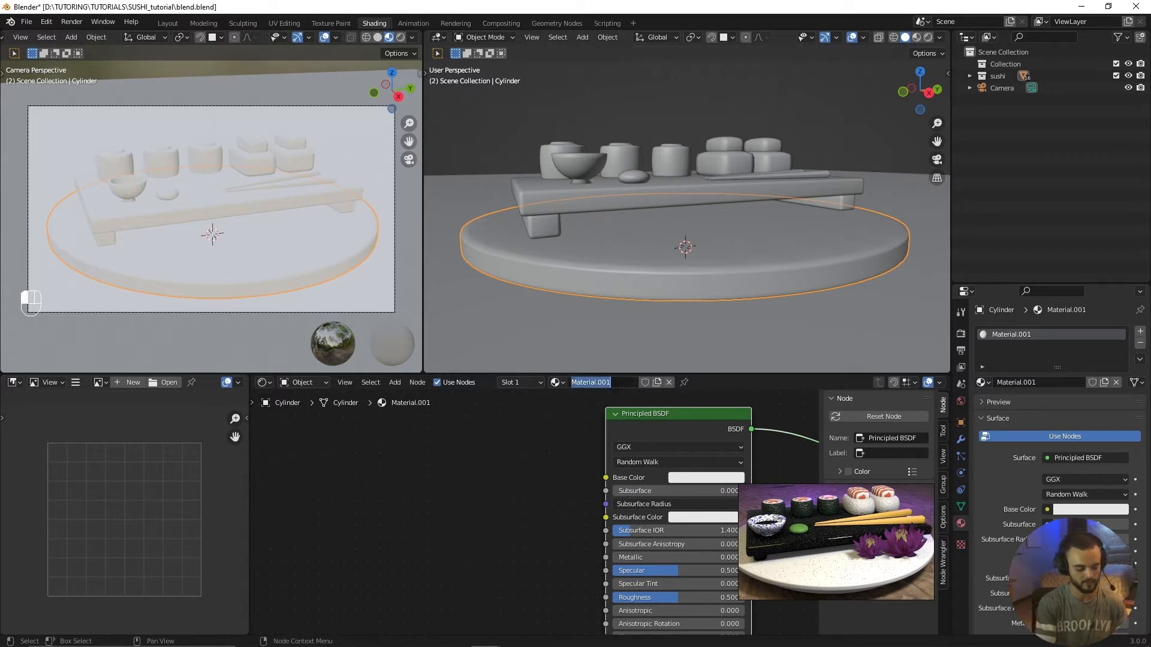
{"action": "type", "text": "white"}
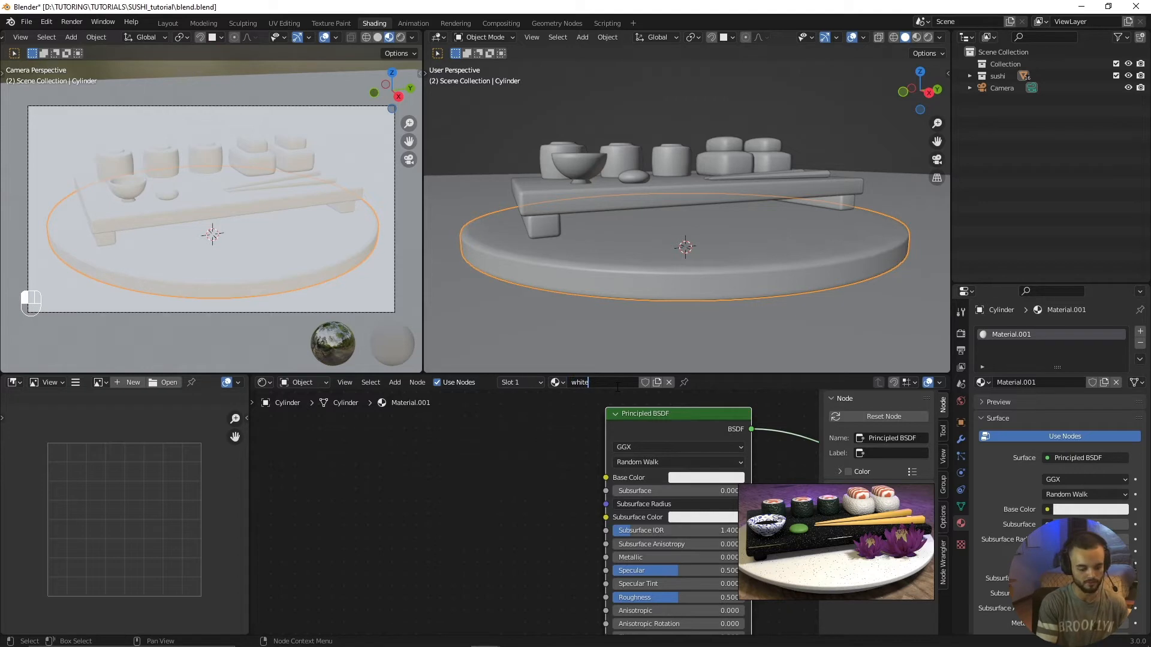
{"action": "type", "text": "_marble"}
{"action": "key", "text": "Return"}
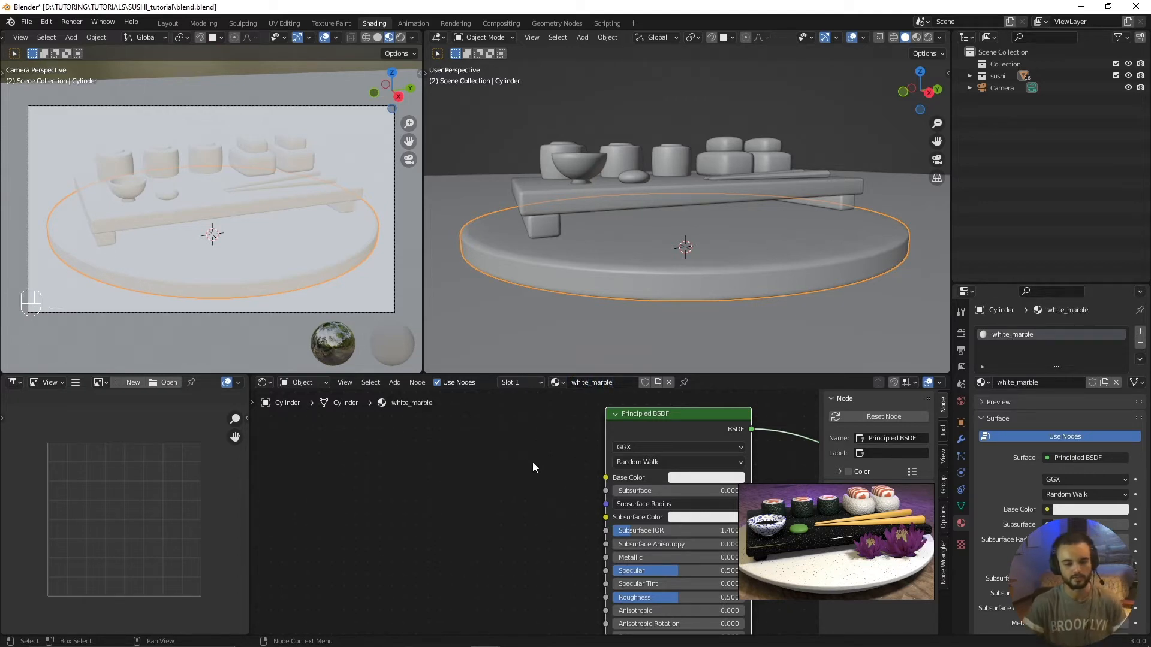
Step: Add a Voronoi Texture node and place it well before the Principled BSDF node, leaving space between them
{"action": "middle_click_drag", "start_coordinate": [521, 458], "coordinate": [544, 459]}
{"action": "middle_click_drag", "start_coordinate": [402, 464], "coordinate": [438, 465]}
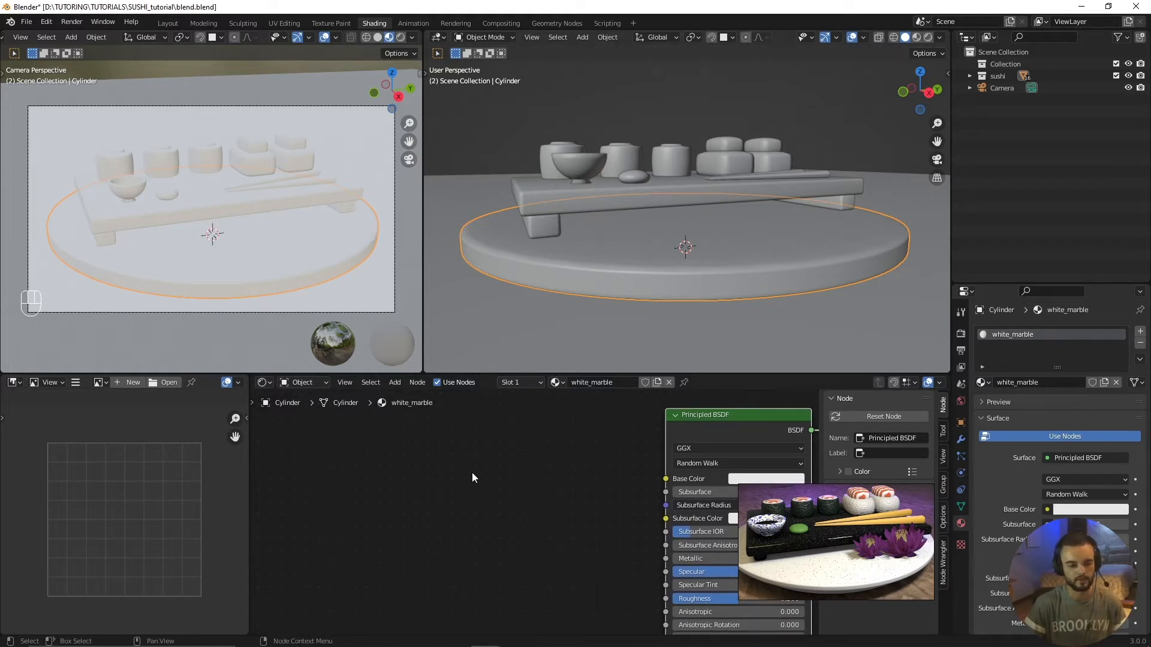
{"action": "key", "text": "shift+a"}
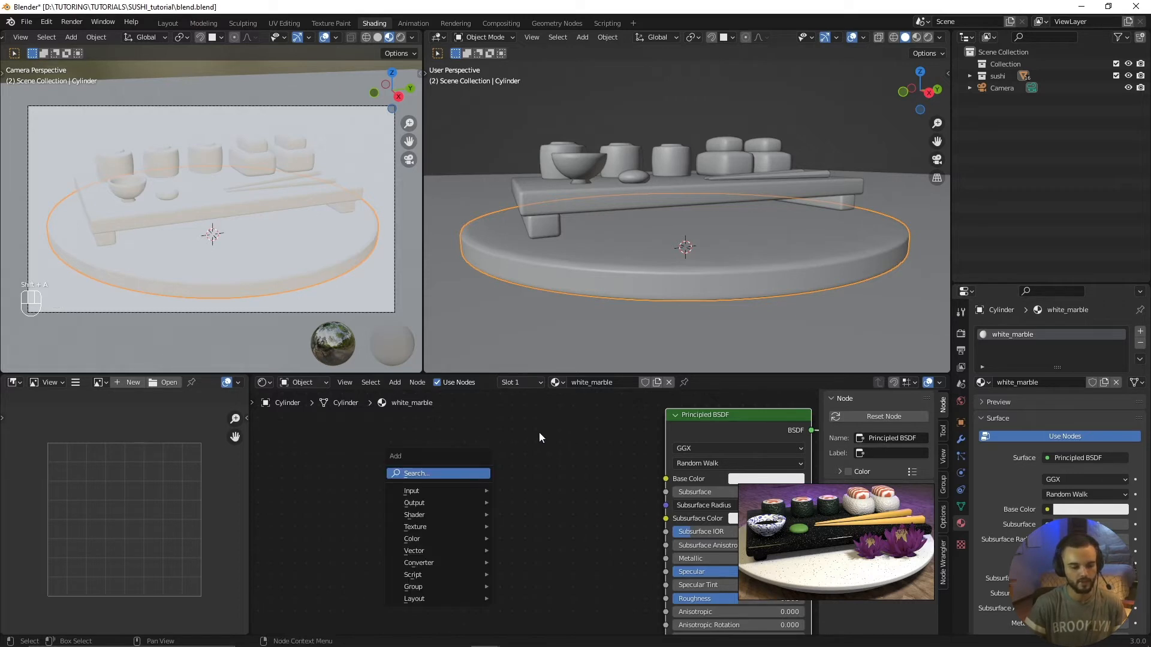
{"action": "left_click", "coordinate": [395, 383]}
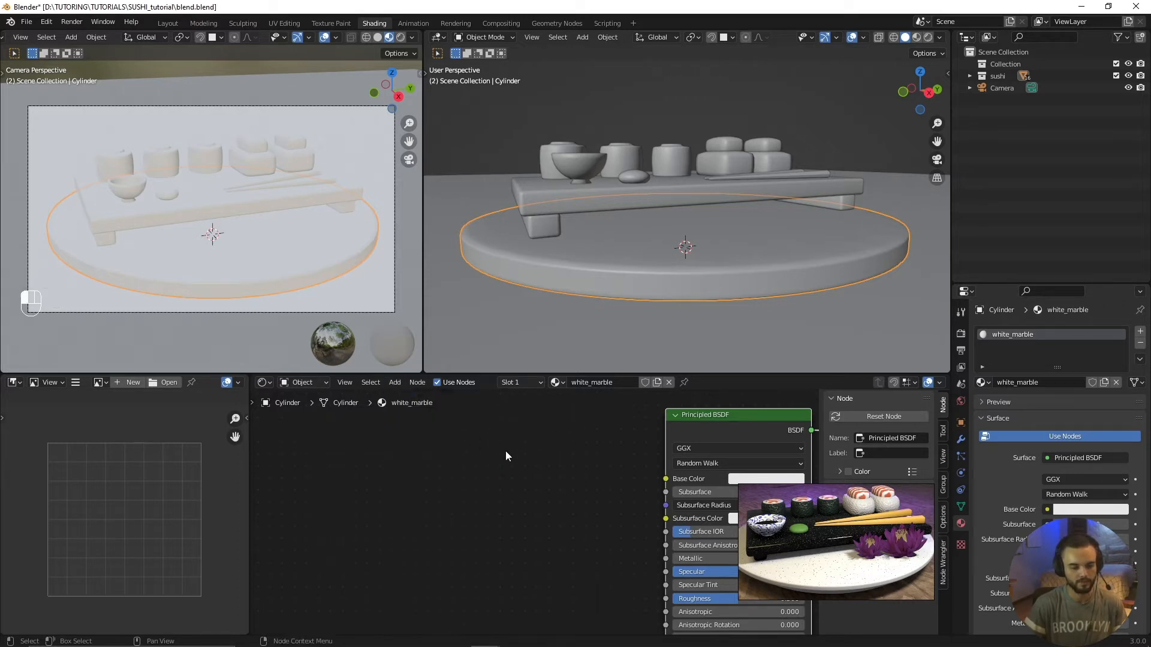
{"action": "key", "text": "shift+a"}
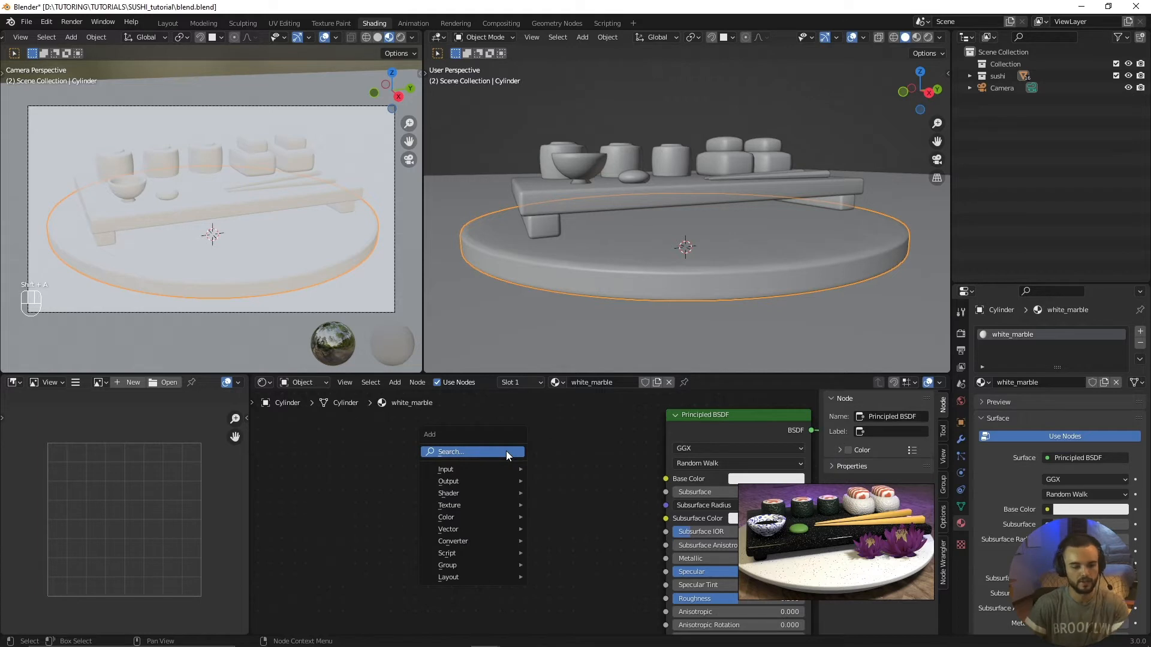
{"action": "mouse_move", "coordinate": [492, 497]}
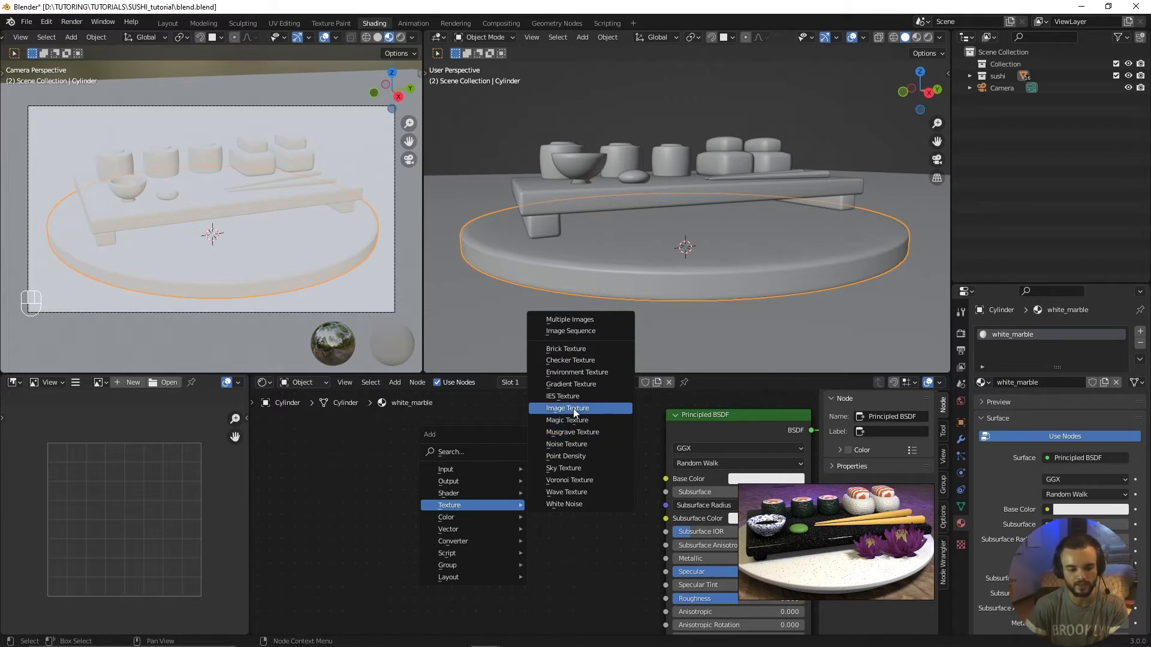
{"action": "left_click", "coordinate": [570, 479]}
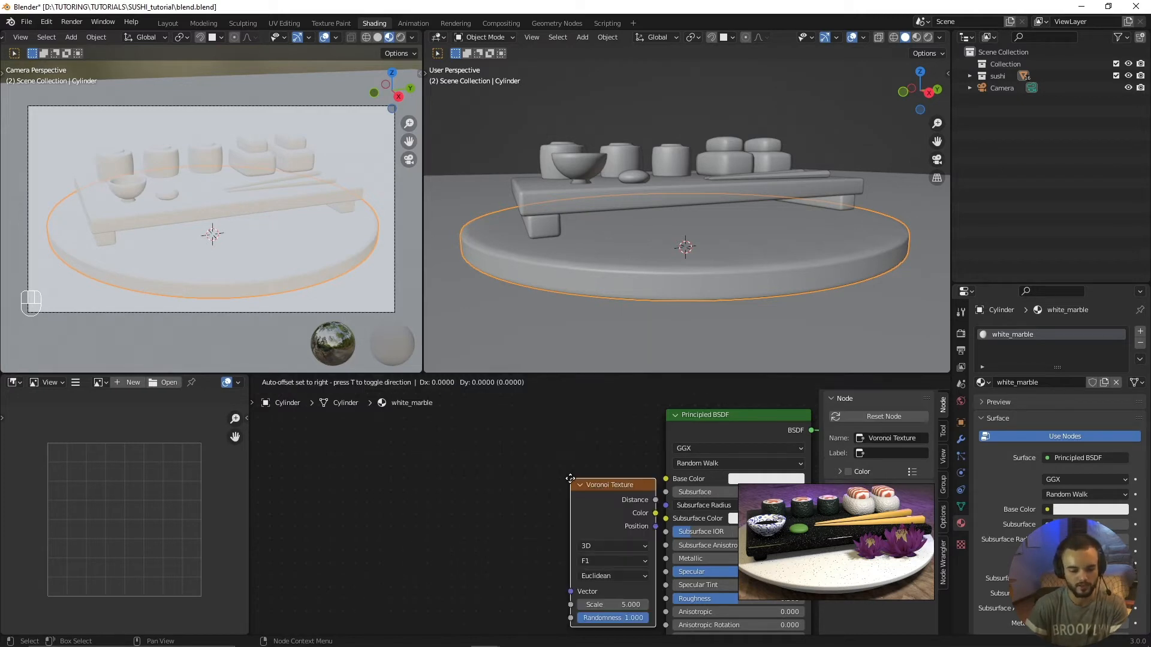
{"action": "left_click", "coordinate": [317, 441]}
{"action": "left_click_drag", "start_coordinate": [367, 446], "coordinate": [390, 447]}
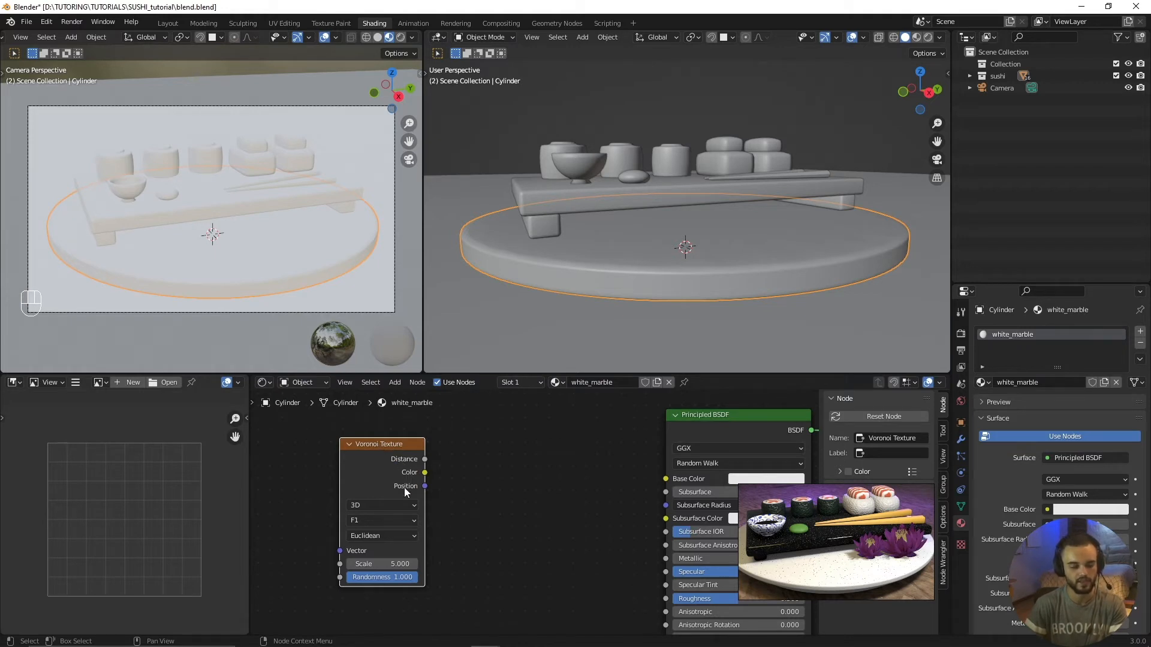
Step: Connect the Voronoi Texture's Distance output to the Principled BSDF's Base Color and set the texture's Scale to 9
{"action": "middle_click_drag", "start_coordinate": [446, 494], "coordinate": [420, 486]}
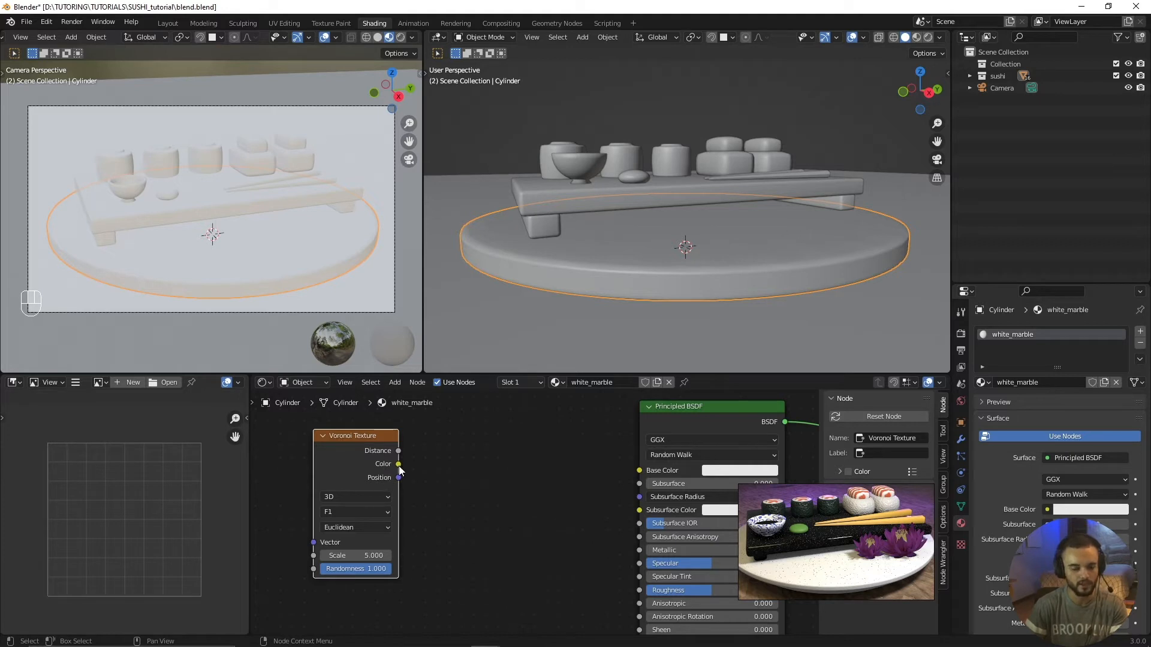
{"action": "left_click_drag", "start_coordinate": [399, 466], "coordinate": [637, 472]}
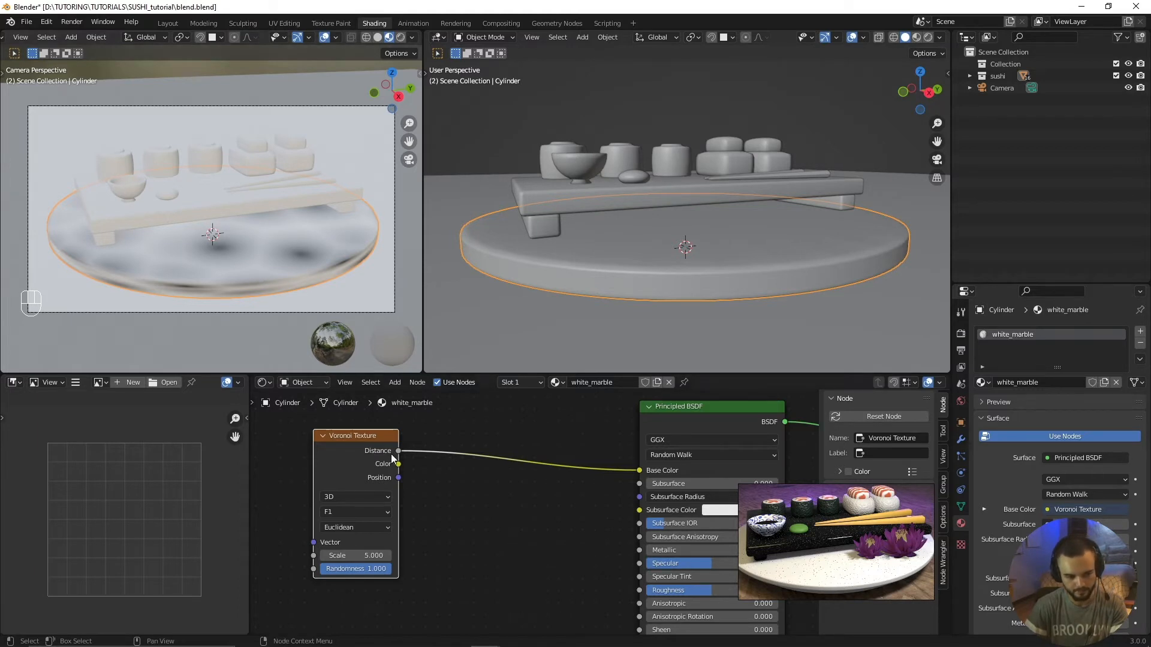
{"action": "middle_click_drag", "start_coordinate": [410, 464], "coordinate": [476, 468]}
{"action": "mouse_move", "coordinate": [406, 558]}
{"action": "left_mouse_down"}
{"action": "mouse_move", "coordinate": [491, 558]}
{"action": "mouse_move", "coordinate": [393, 558]}
{"action": "left_mouse_up"}
{"action": "mouse_move", "coordinate": [404, 443]}
{"action": "left_mouse_down"}
{"action": "mouse_move", "coordinate": [443, 432]}
{"action": "mouse_move", "coordinate": [404, 441]}
{"action": "left_mouse_up"}
{"action": "left_click_drag", "start_coordinate": [402, 559], "coordinate": [458, 571]}
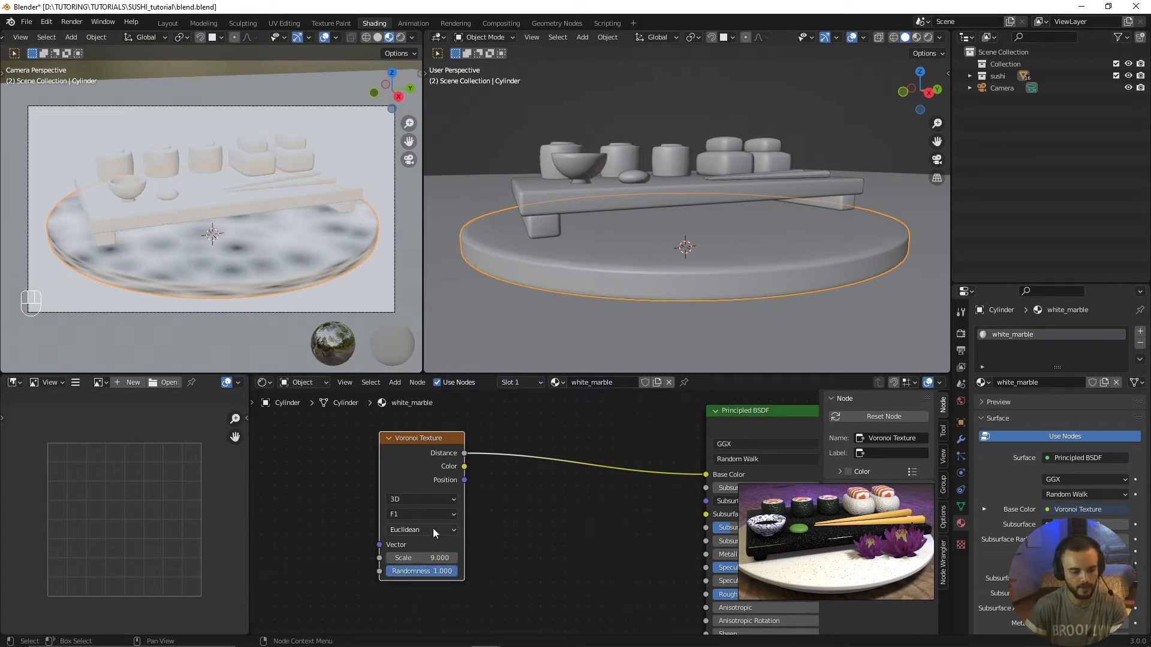
{"action": "left_click", "coordinate": [429, 502]}
{"action": "left_click", "coordinate": [431, 499]}
{"action": "left_click", "coordinate": [429, 500]}
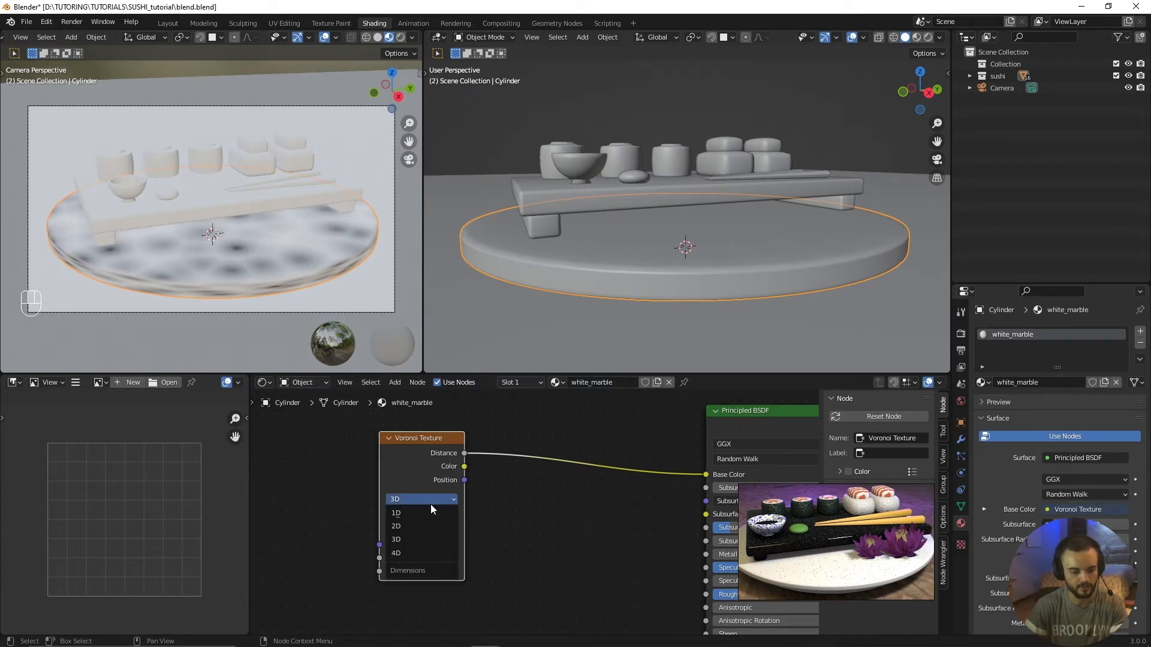
{"action": "left_click", "coordinate": [427, 499]}
{"action": "left_click", "coordinate": [427, 499]}
{"action": "left_click", "coordinate": [427, 539]}
{"action": "left_click", "coordinate": [417, 514]}
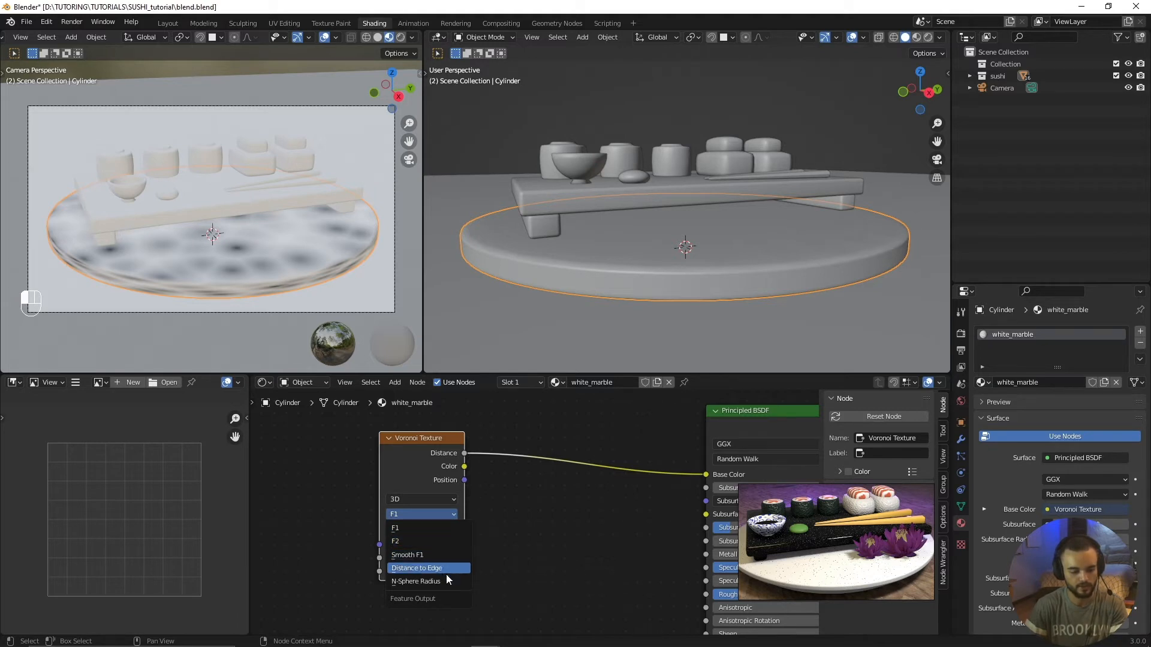
{"action": "left_click", "coordinate": [423, 511]}
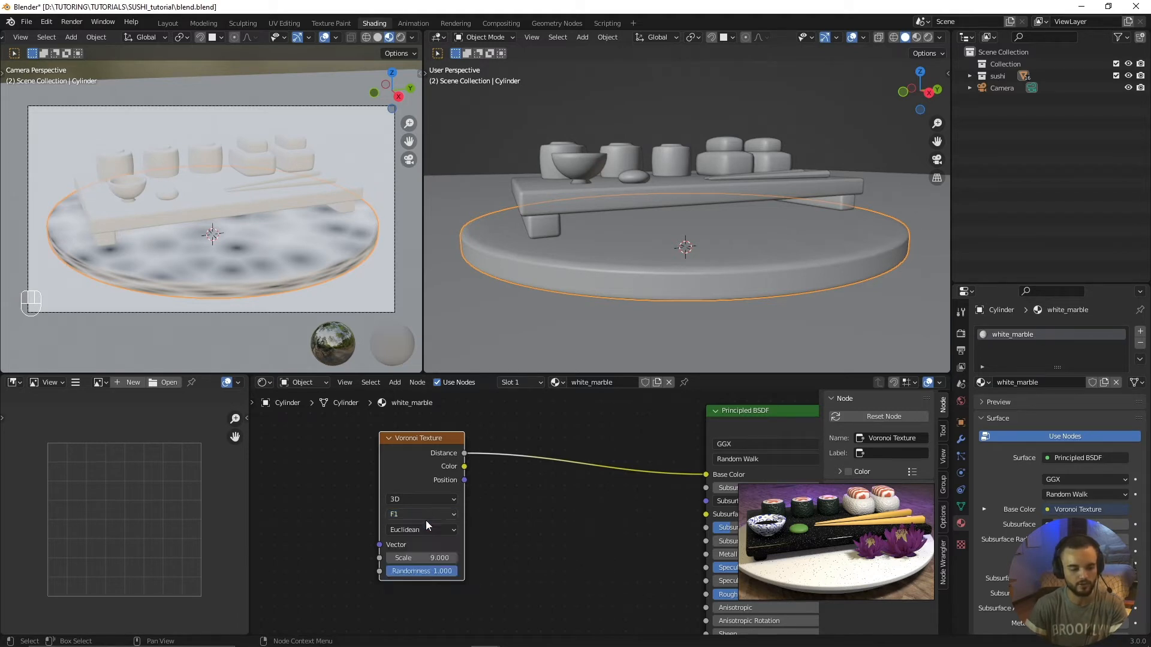
Step: Set the Voronoi Texture's distance metric to Minkowski and its Scale to 120
{"action": "left_click", "coordinate": [426, 530]}
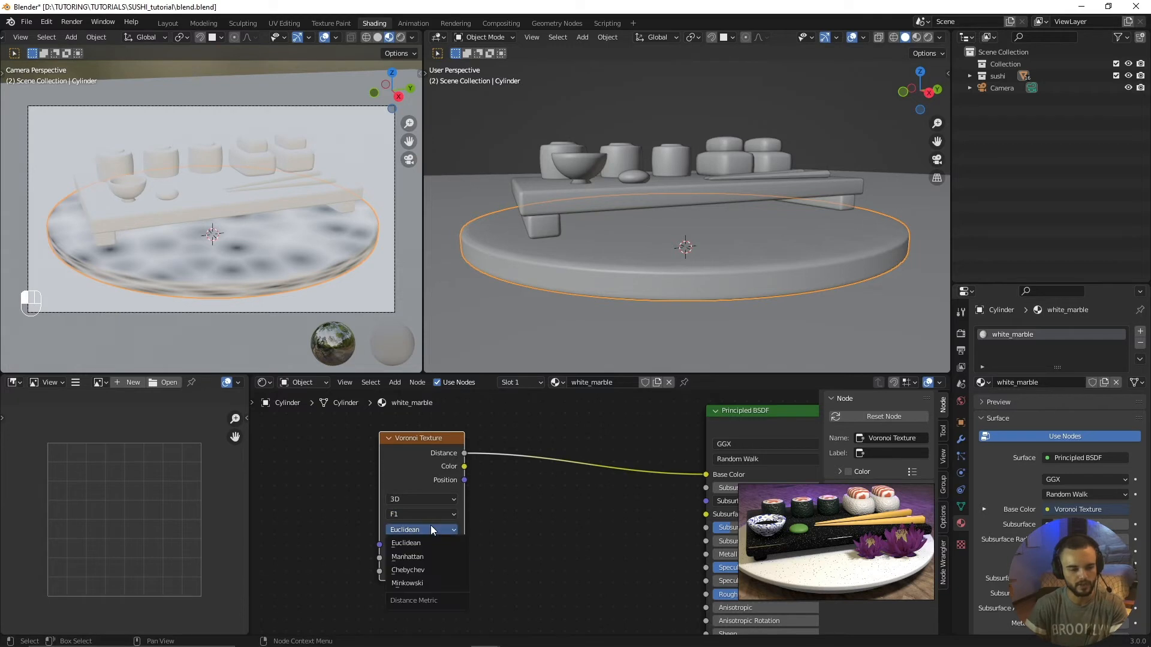
{"action": "left_click", "coordinate": [425, 583]}
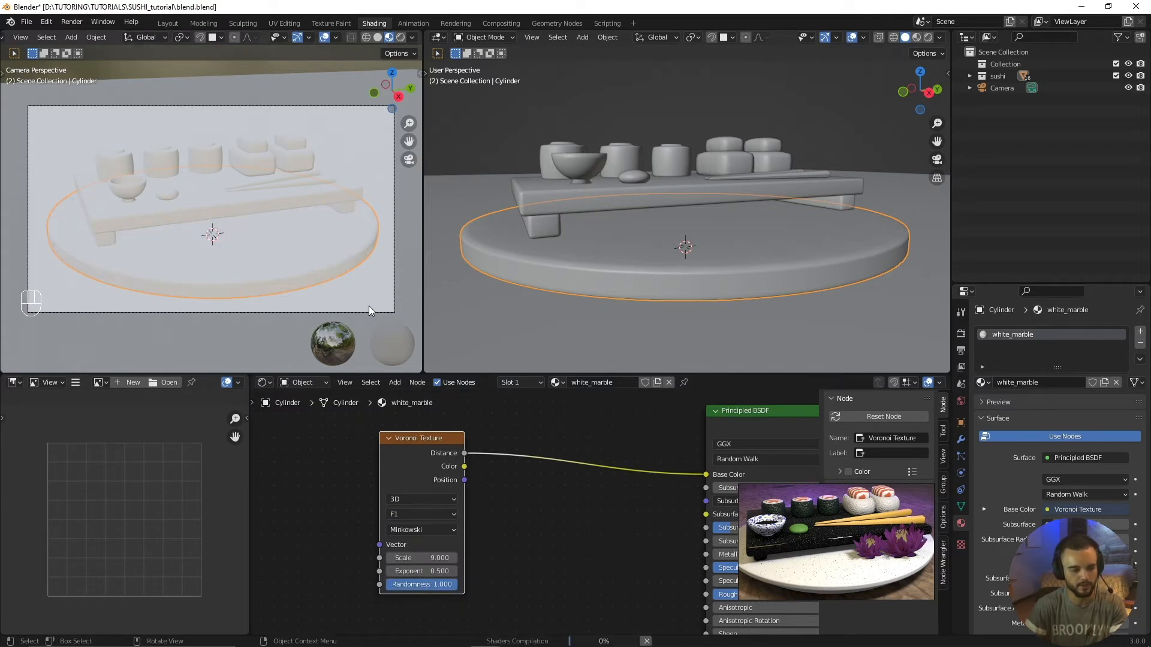
{"action": "double_click", "coordinate": [411, 558]}
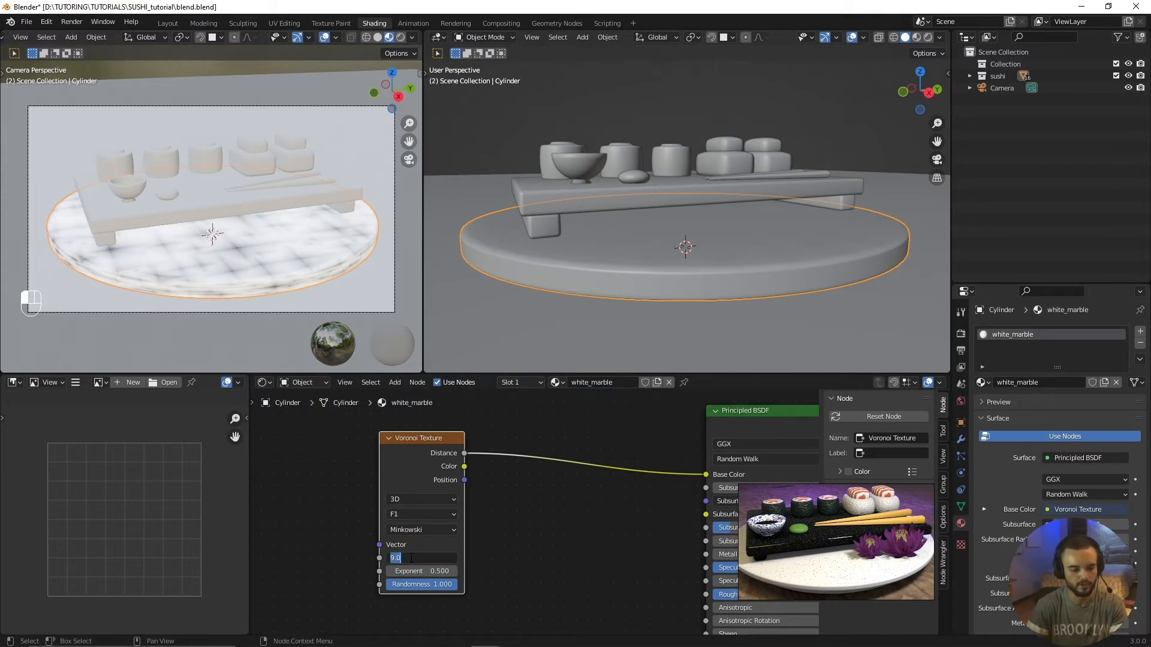
{"action": "type", "text": "120"}
{"action": "key", "text": "Return"}
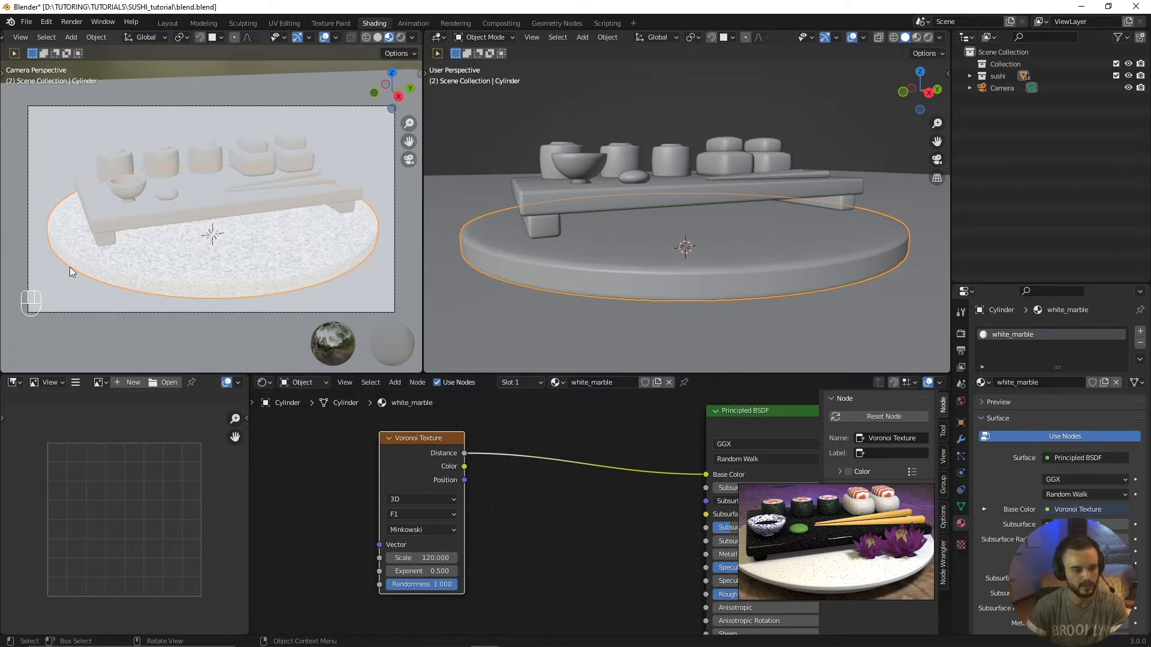
Step: Examine the fine Voronoi pattern on the round plate's top and rim up close in the camera view
{"action": "scroll", "coordinate": [336, 249], "scroll_direction": "up", "scroll_amount": 3}
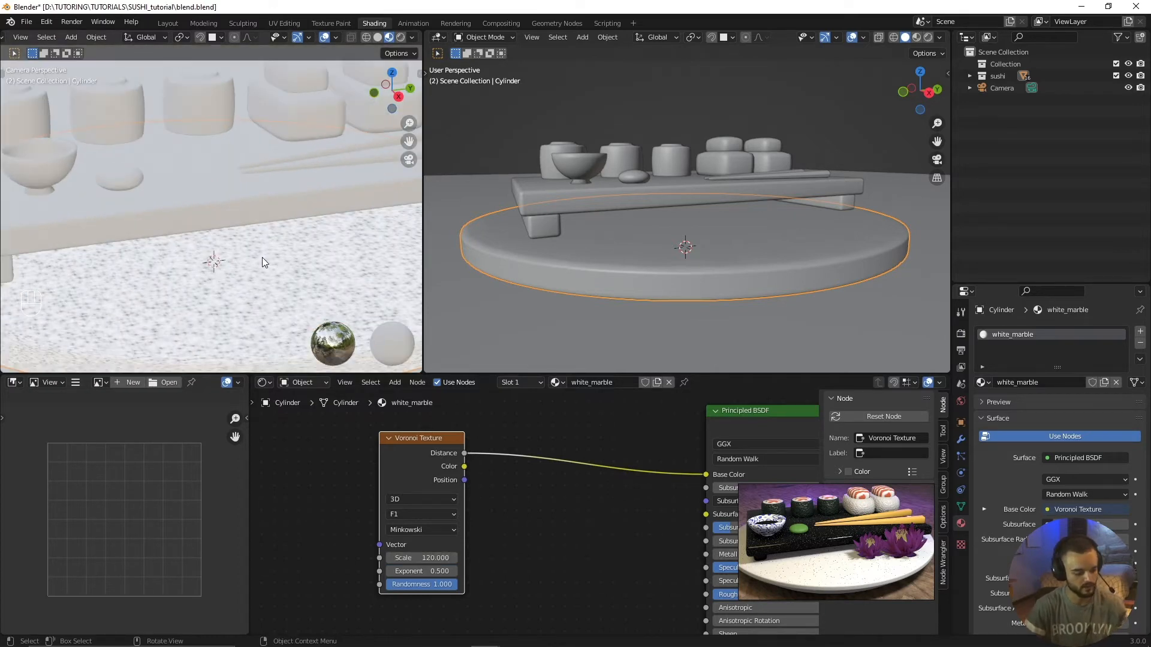
{"action": "scroll", "coordinate": [262, 257], "scroll_direction": "up", "scroll_amount": 1}
{"action": "scroll", "coordinate": [272, 253], "scroll_direction": "up", "scroll_amount": 3}
{"action": "middle_click_drag", "start_coordinate": [288, 236], "coordinate": [252, 138], "text": "shift"}
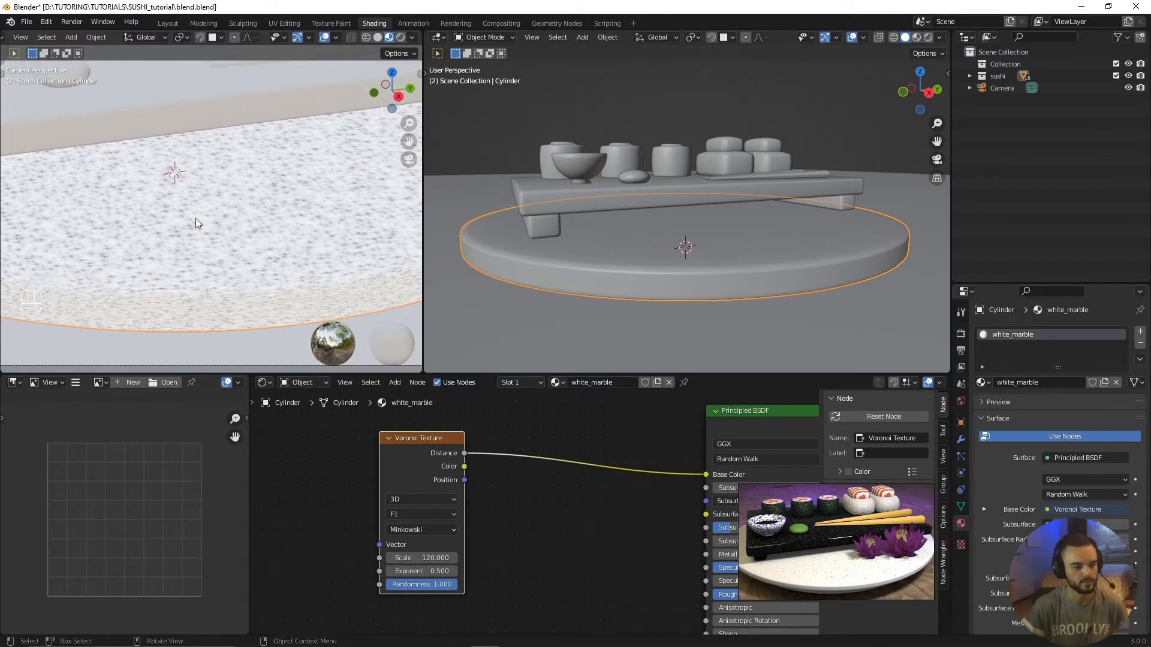
{"action": "scroll", "coordinate": [198, 219], "scroll_direction": "up", "scroll_amount": 2}
{"action": "scroll", "coordinate": [222, 236], "scroll_direction": "up", "scroll_amount": 1}
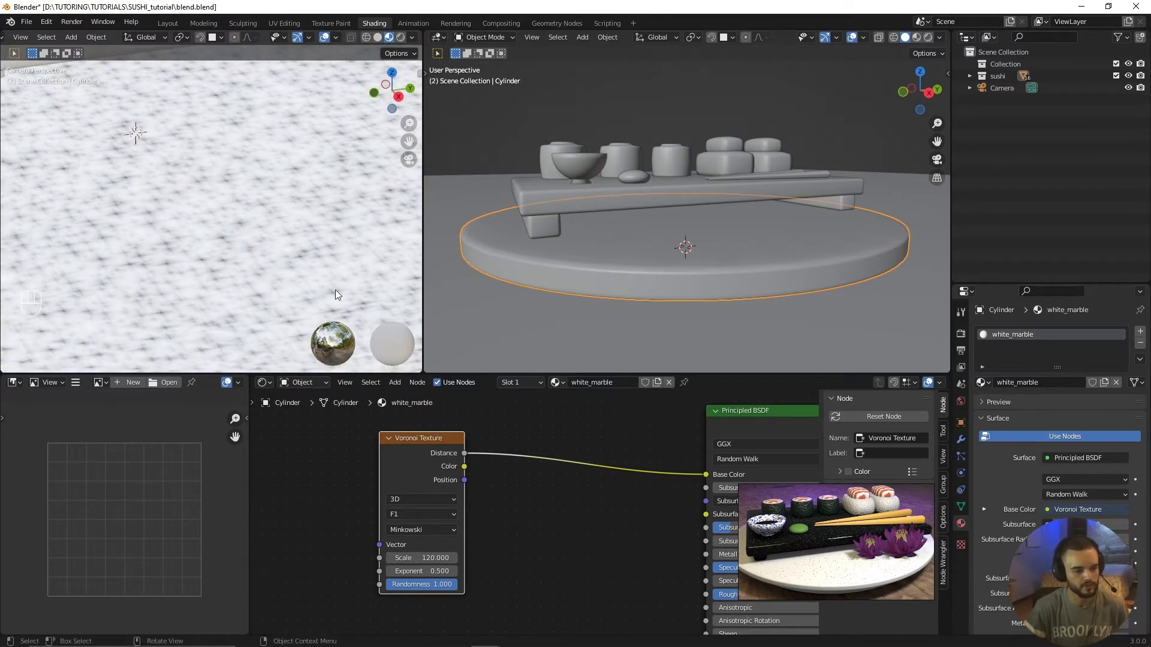
{"action": "scroll", "coordinate": [499, 574], "scroll_direction": "down", "scroll_amount": 1}
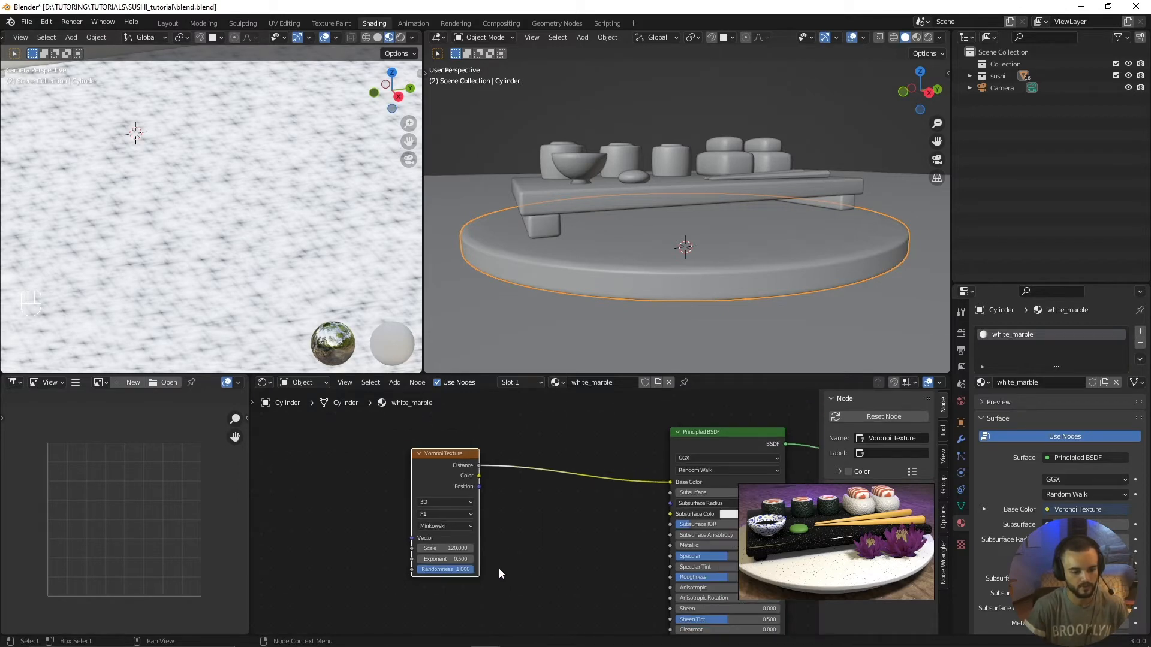
{"action": "scroll", "coordinate": [217, 236], "scroll_direction": "down", "scroll_amount": 4}
{"action": "scroll", "coordinate": [221, 236], "scroll_direction": "up", "scroll_amount": 2}
{"action": "middle_click_drag", "start_coordinate": [591, 527], "coordinate": [552, 530]}
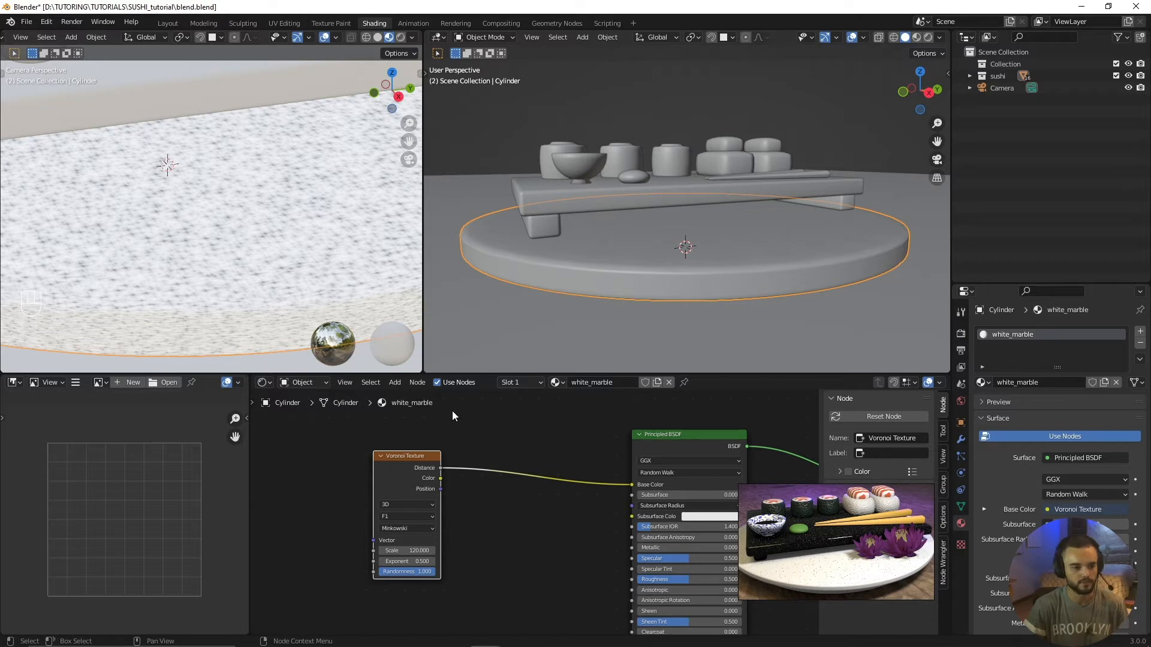
{"action": "scroll", "coordinate": [191, 281], "scroll_direction": "down", "scroll_amount": 2}
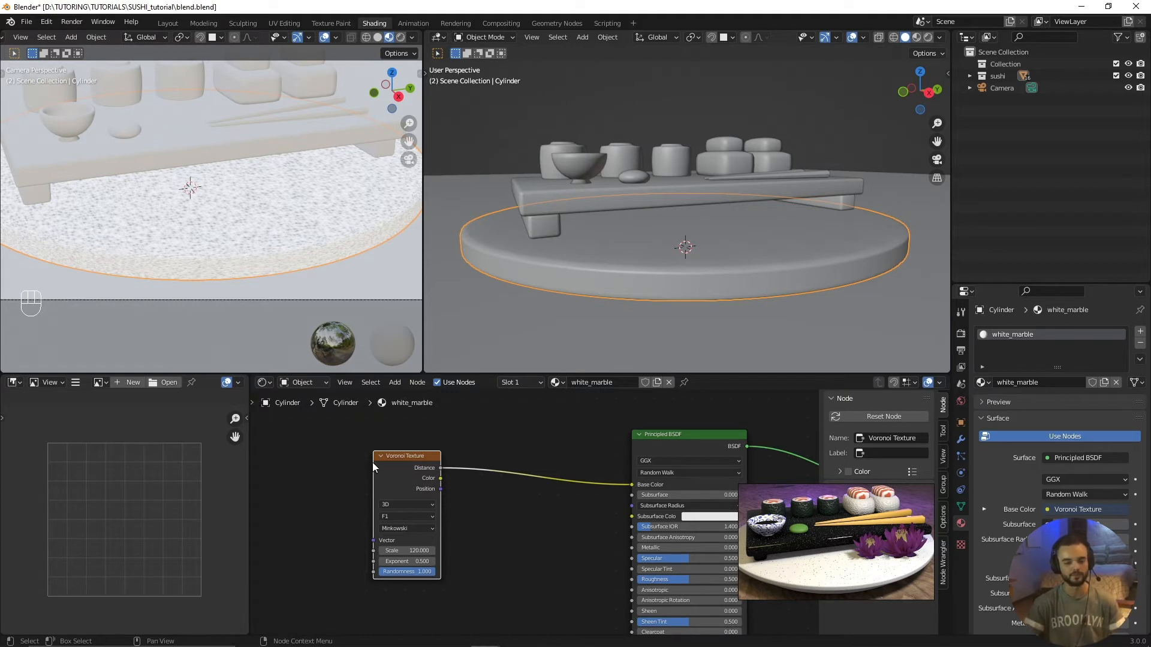
Step: Add a ColorRamp node on the link between the Voronoi Texture and the Principled BSDF
{"action": "key", "text": "shift+a"}
{"action": "mouse_move", "coordinate": [531, 509]}
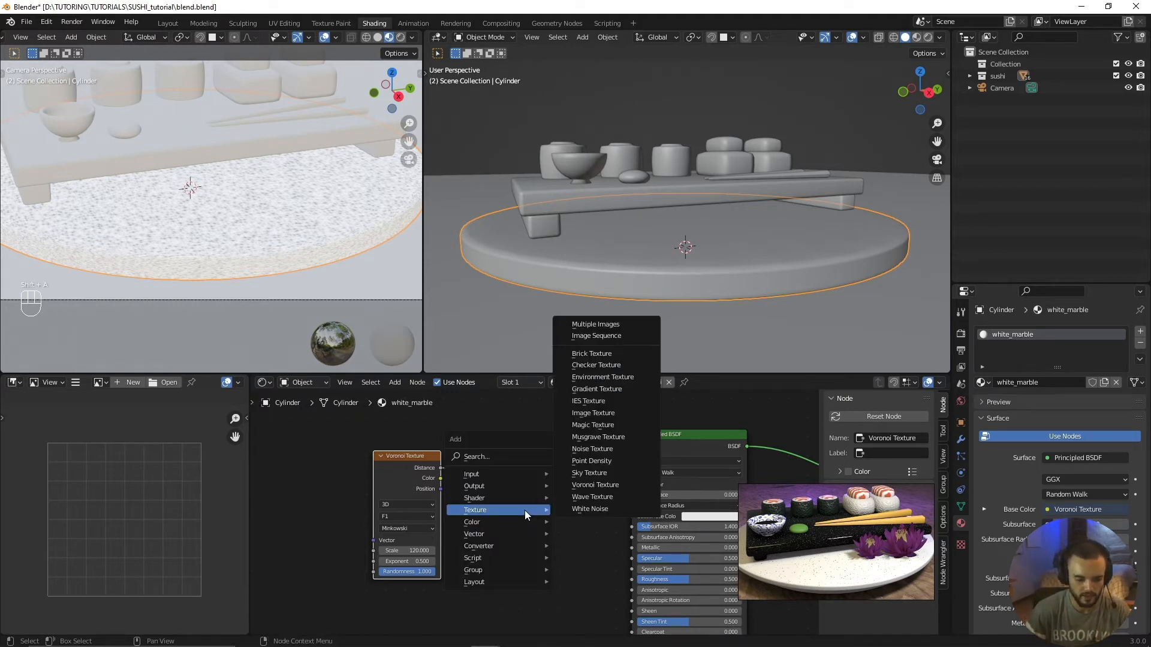
{"action": "mouse_move", "coordinate": [506, 532]}
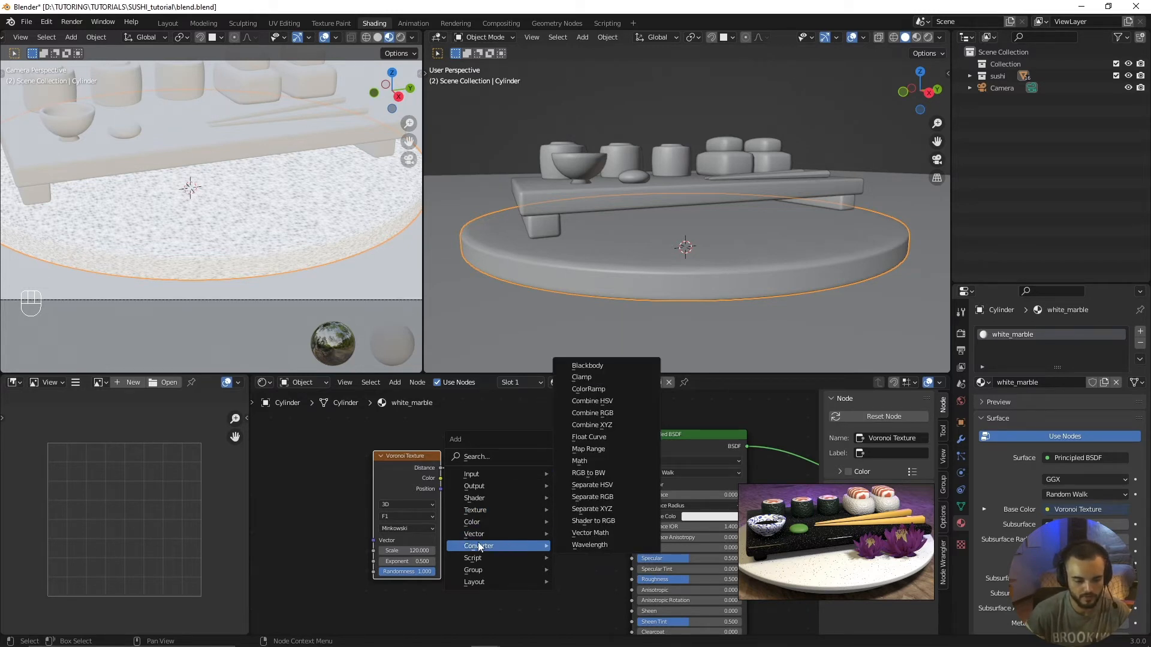
{"action": "left_click", "coordinate": [590, 390]}
{"action": "left_click", "coordinate": [500, 436]}
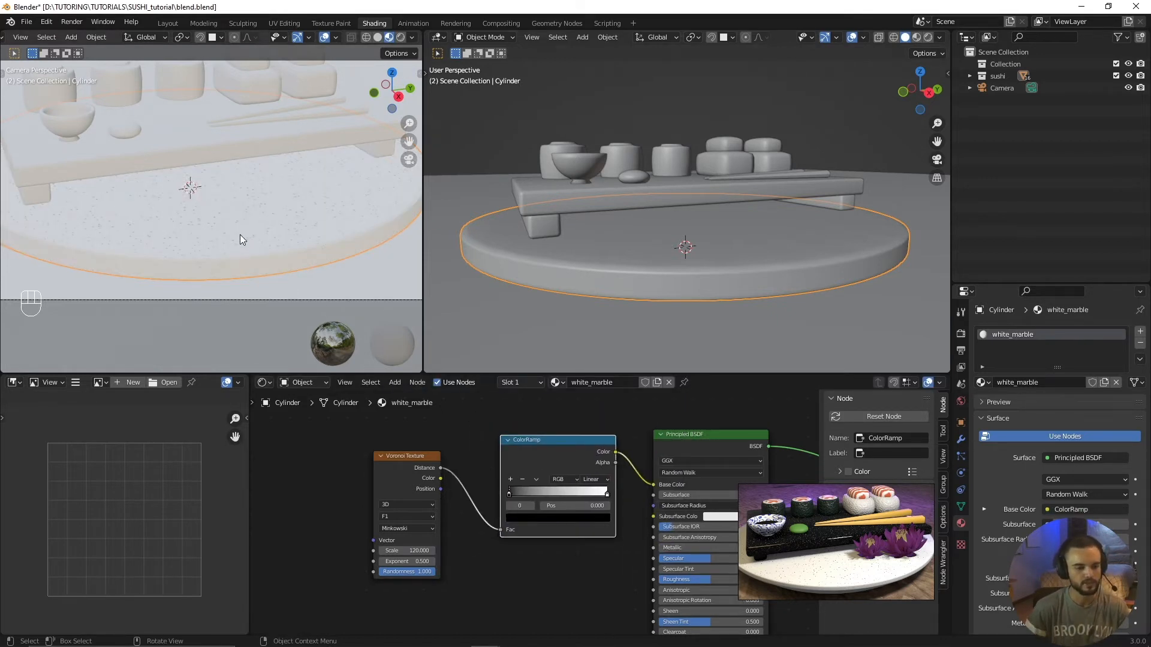
Step: Examine the effect of the color ramp on the plate's speckles from close up and farther away
{"action": "scroll", "coordinate": [189, 222], "scroll_direction": "up", "scroll_amount": 5}
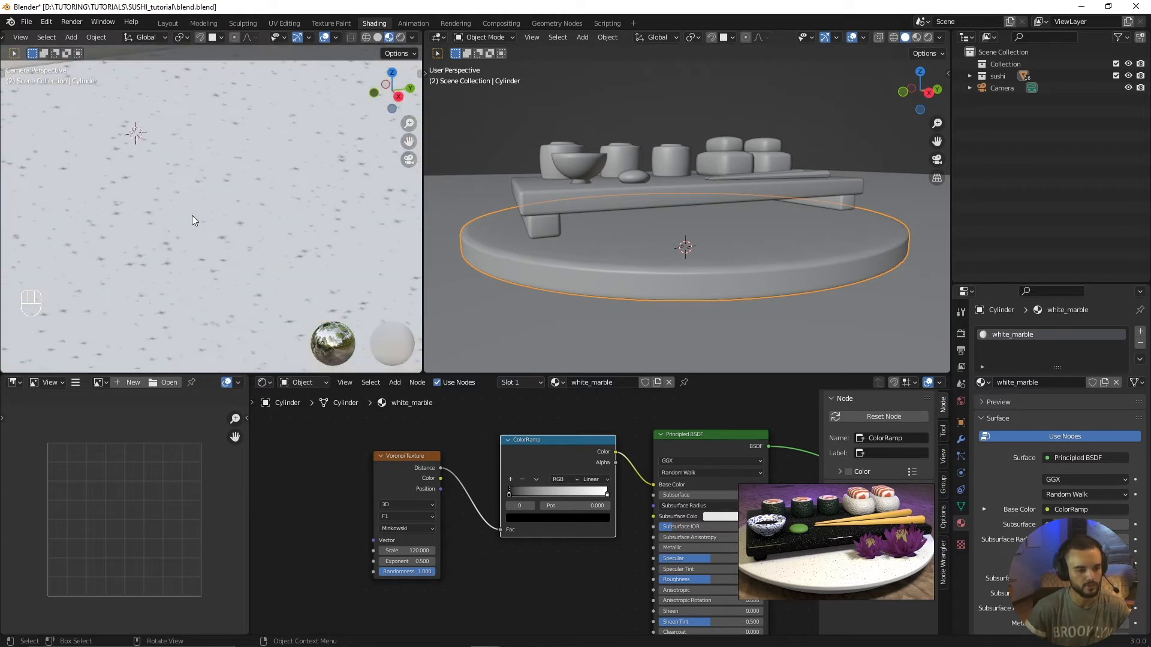
{"action": "scroll", "coordinate": [507, 497], "scroll_direction": "up", "scroll_amount": 2}
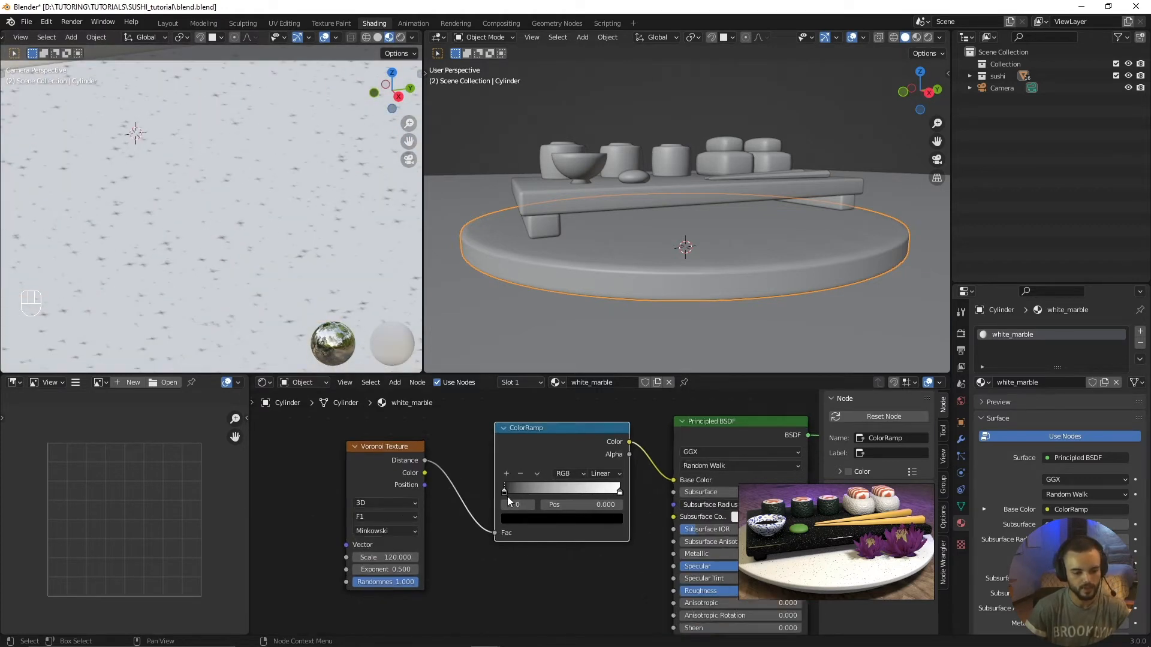
{"action": "mouse_move", "coordinate": [501, 493]}
{"action": "left_mouse_down"}
{"action": "mouse_move", "coordinate": [615, 492]}
{"action": "mouse_move", "coordinate": [491, 488]}
{"action": "left_mouse_up"}
{"action": "left_click_drag", "start_coordinate": [626, 490], "coordinate": [651, 484]}
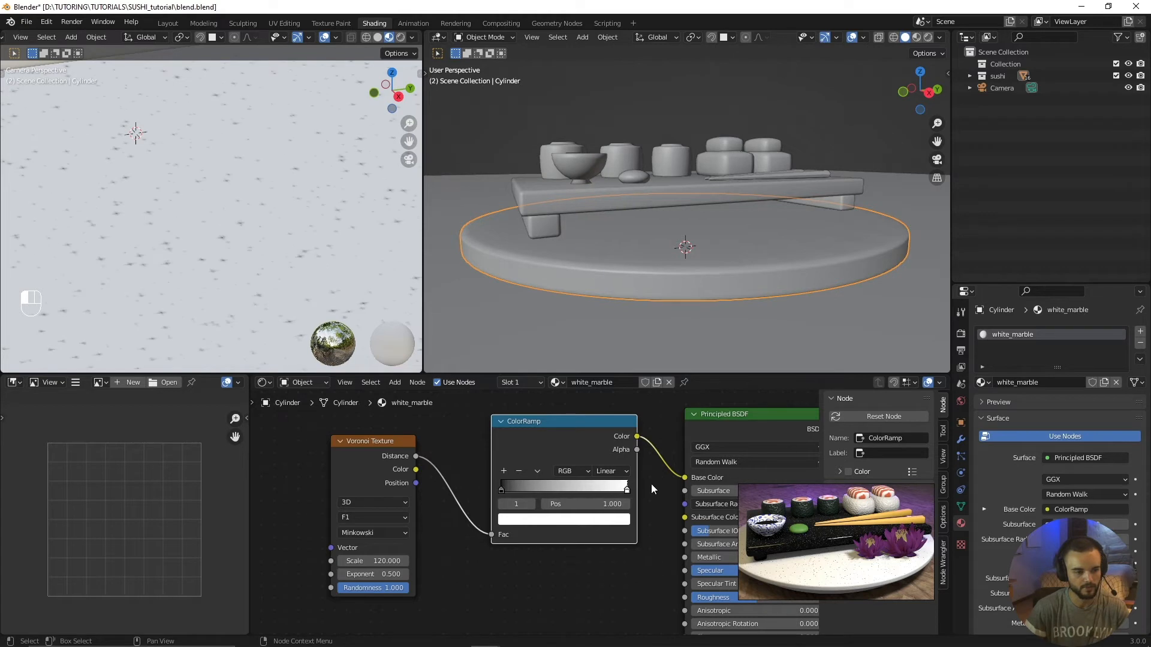
{"action": "scroll", "coordinate": [283, 291], "scroll_direction": "down", "scroll_amount": 4}
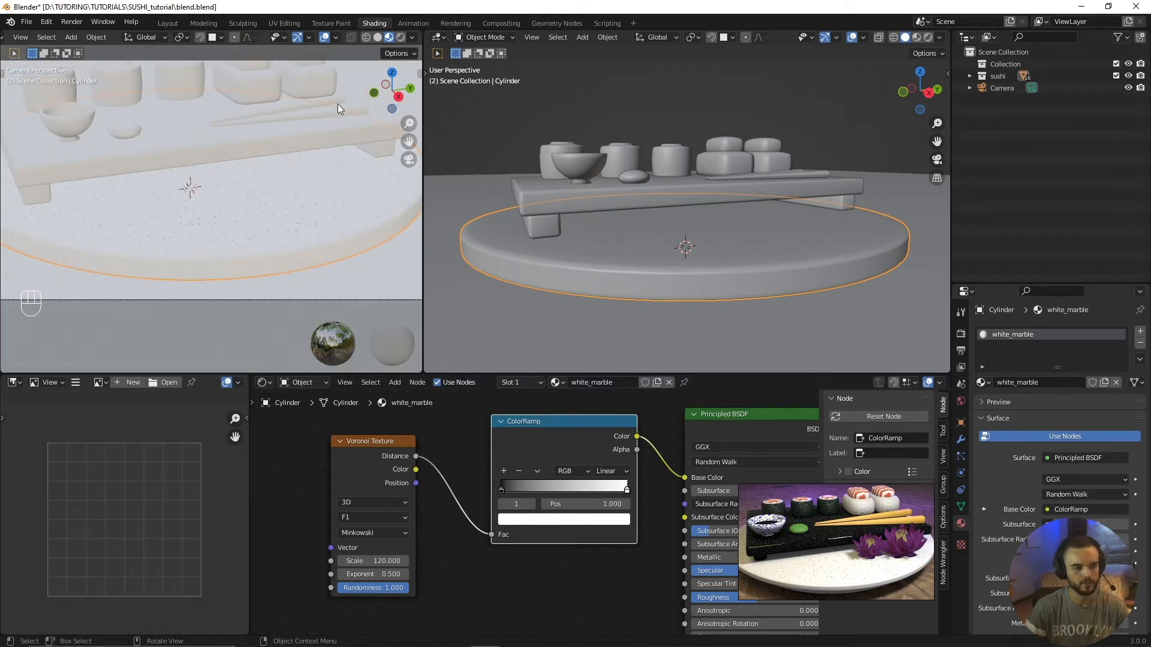
{"action": "scroll", "coordinate": [255, 235], "scroll_direction": "down", "scroll_amount": 3}
{"action": "scroll", "coordinate": [290, 269], "scroll_direction": "up", "scroll_amount": 8}
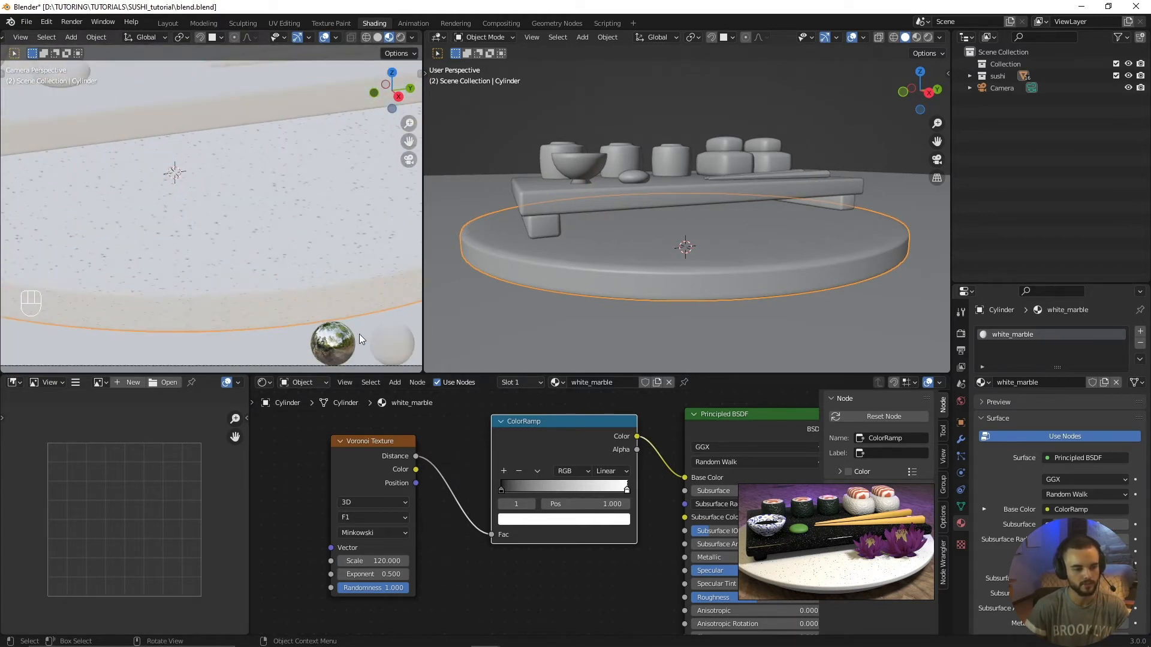
{"action": "scroll", "coordinate": [246, 304], "scroll_direction": "up", "scroll_amount": 2}
Step: Move the ColorRamp's black stop to about 0.173 and its white stop to about 0.850
{"action": "left_click", "coordinate": [506, 490]}
{"action": "left_click_drag", "start_coordinate": [506, 490], "coordinate": [524, 491]}
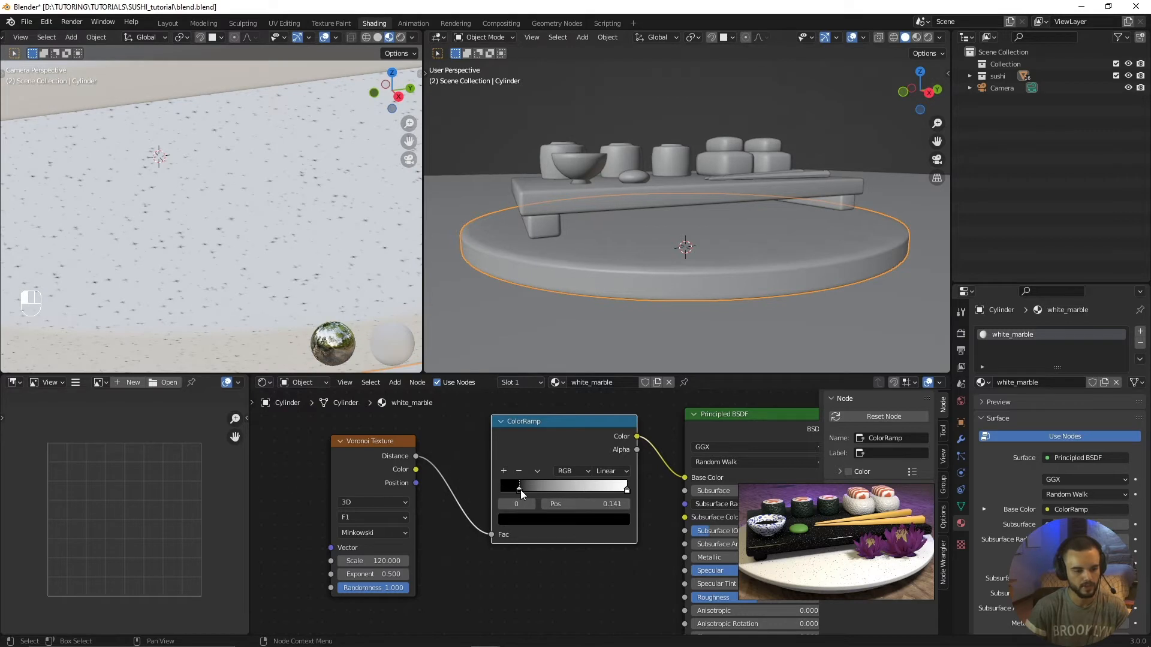
{"action": "scroll", "coordinate": [280, 249], "scroll_direction": "down", "scroll_amount": 2}
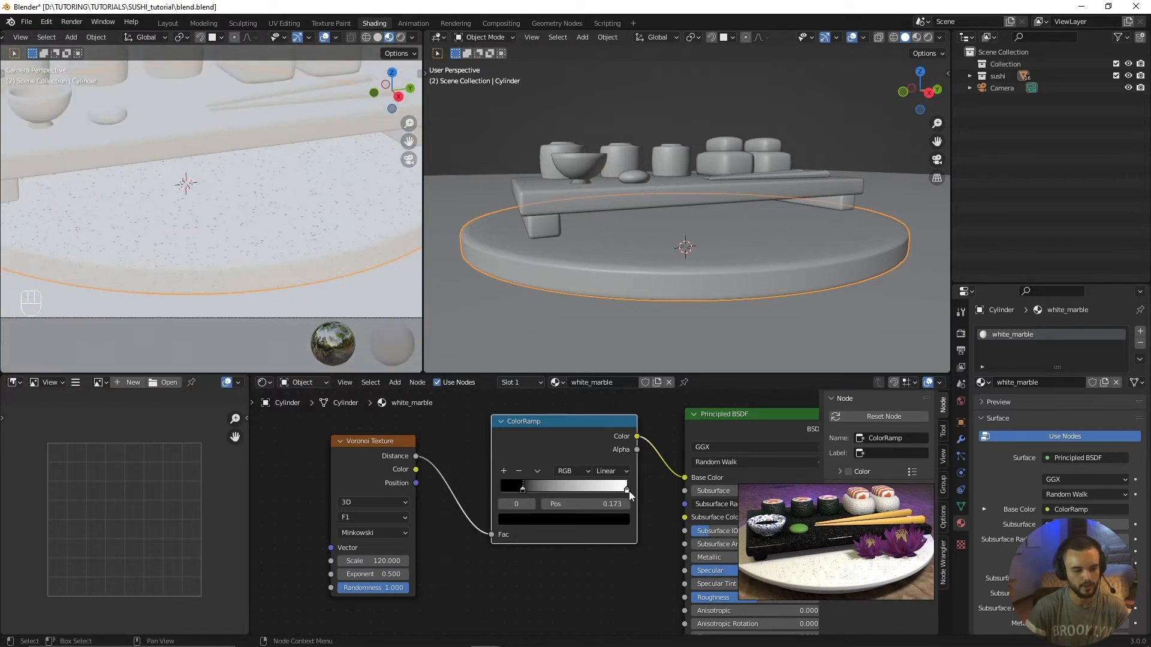
{"action": "left_click_drag", "start_coordinate": [628, 491], "coordinate": [609, 492]}
{"action": "scroll", "coordinate": [298, 182], "scroll_direction": "down", "scroll_amount": 3}
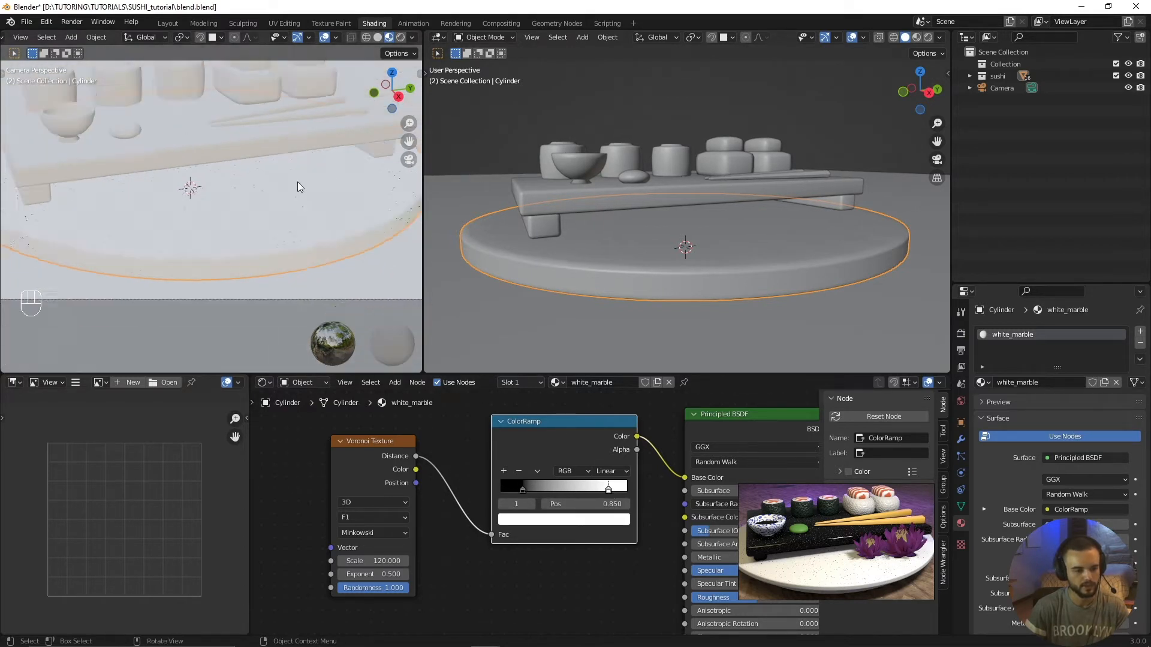
{"action": "left_click", "coordinate": [487, 571]}
{"action": "key", "text": "Home"}
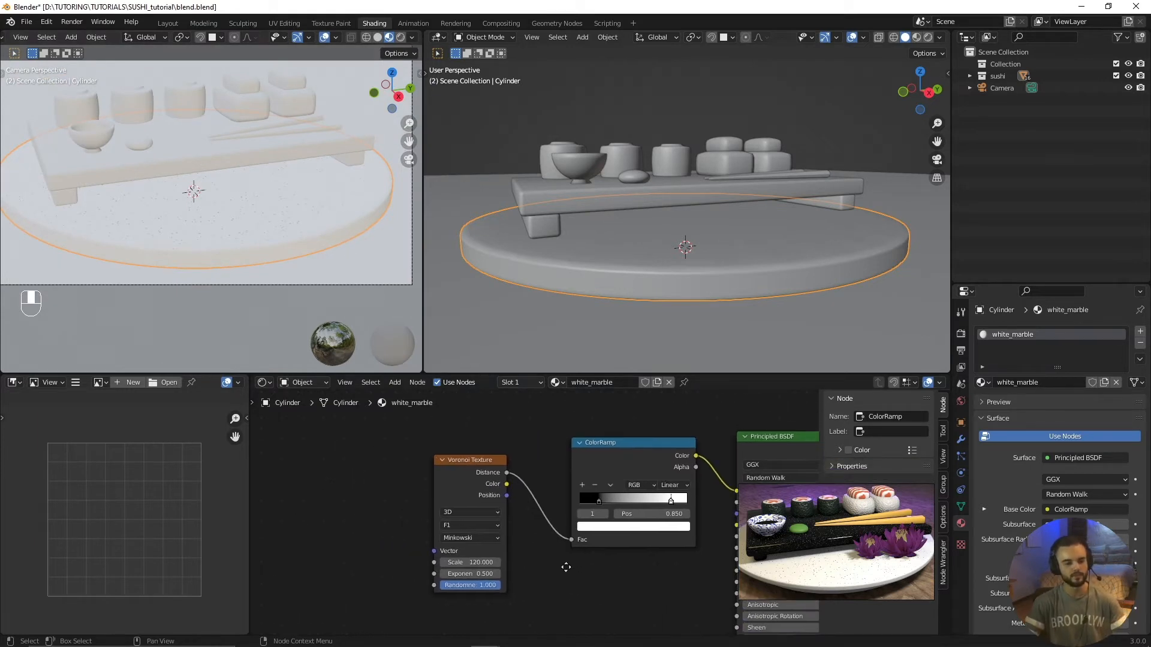
Step: Create a new material named black_marble for the rectangular serving board
{"action": "left_click", "coordinate": [535, 200]}
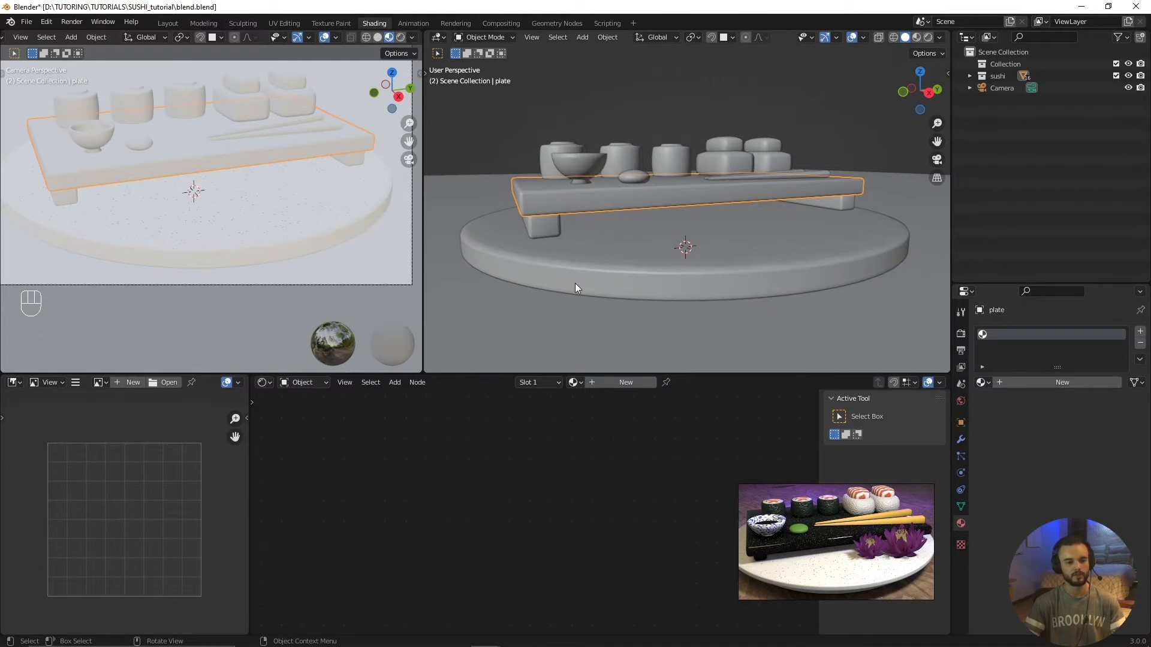
{"action": "key", "text": "KP_Decimal"}
{"action": "middle_click_drag", "start_coordinate": [616, 310], "coordinate": [610, 258]}
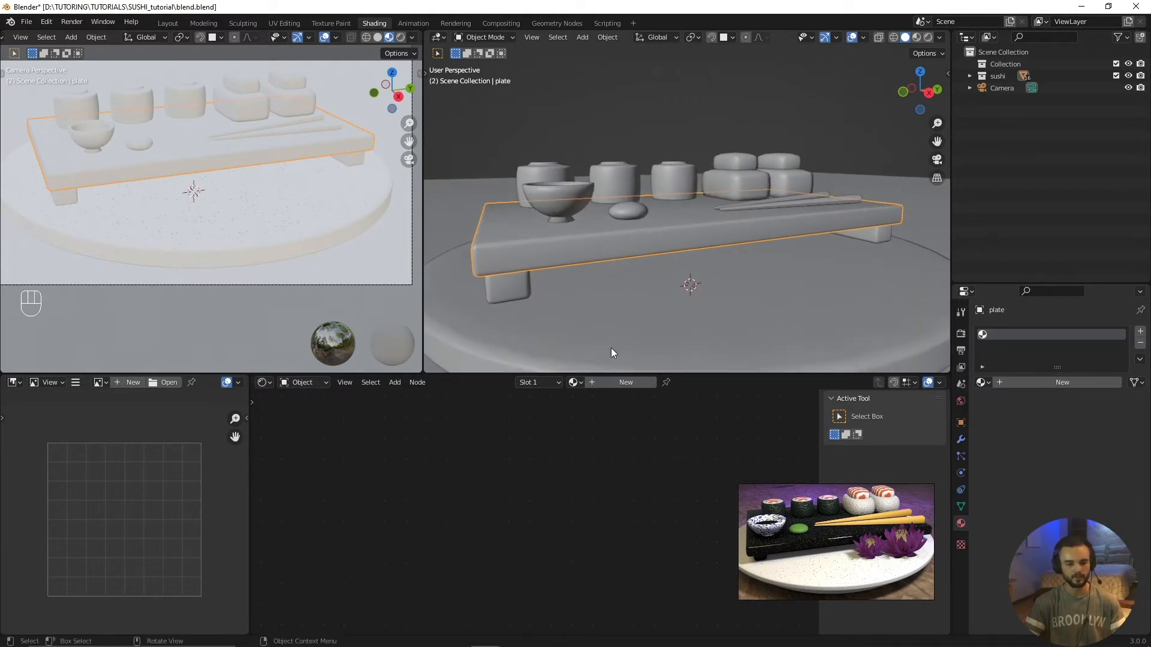
{"action": "left_click", "coordinate": [615, 384]}
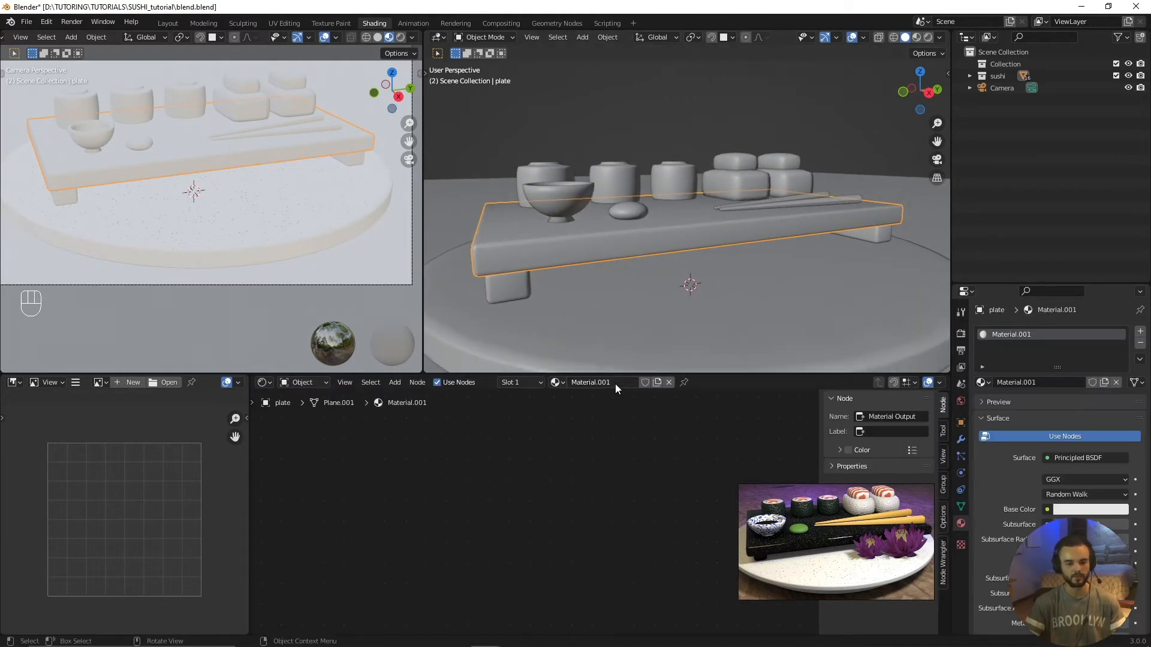
{"action": "double_click", "coordinate": [615, 384]}
{"action": "type", "text": "blac"}
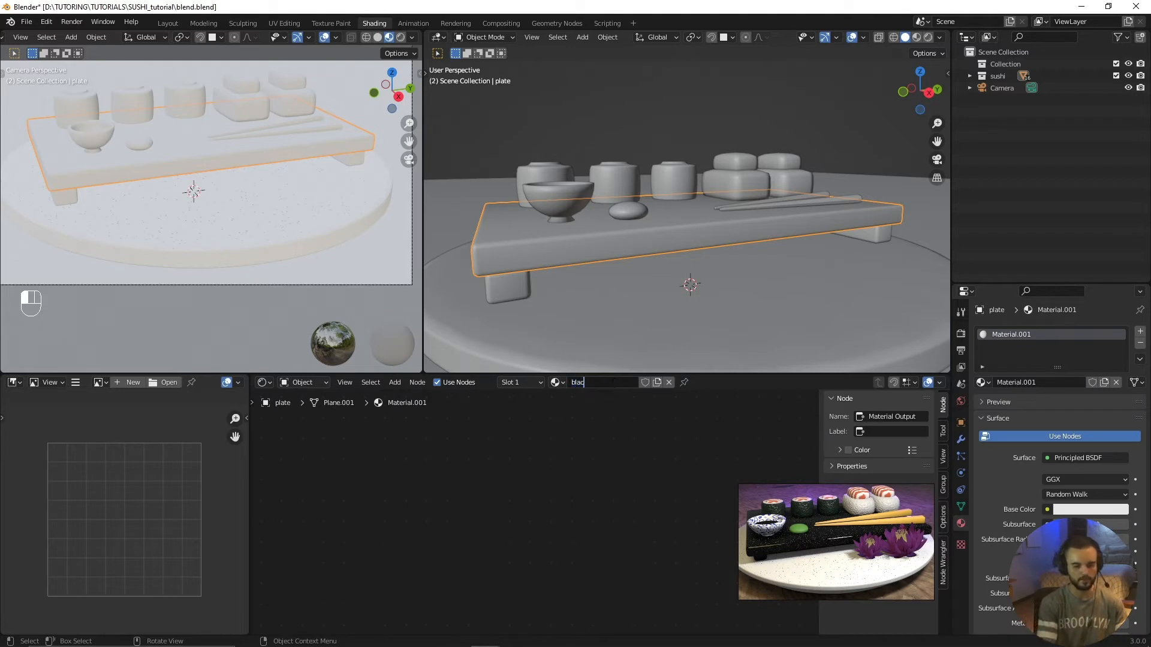
{"action": "type", "text": "k_marble"}
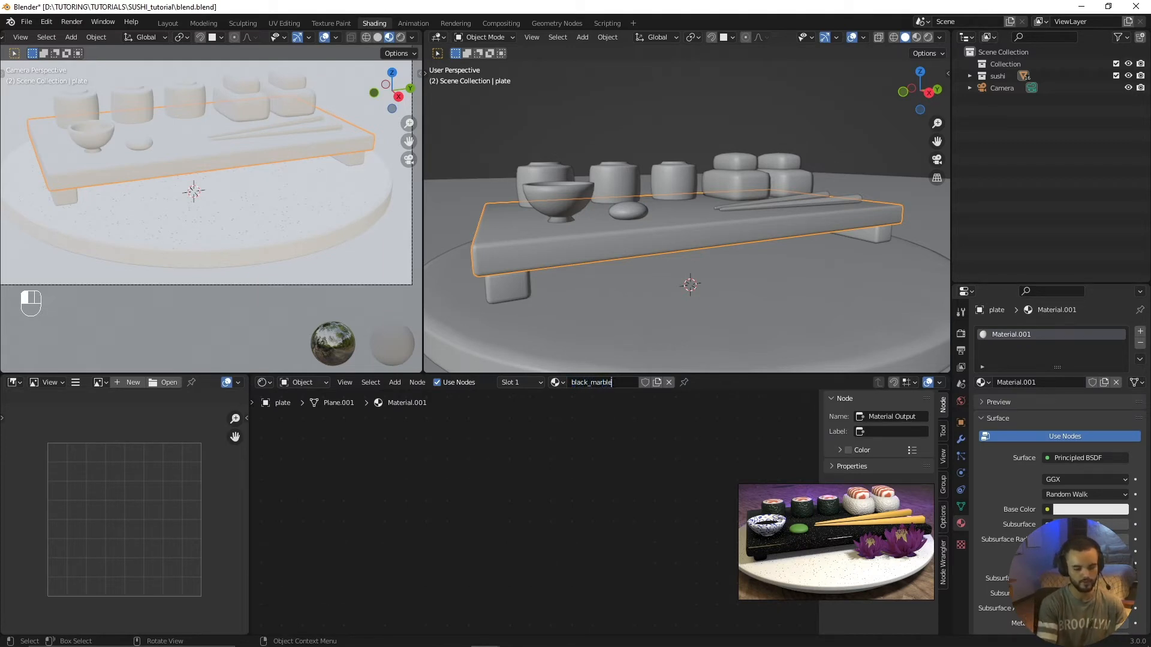
{"action": "key", "text": "Return"}
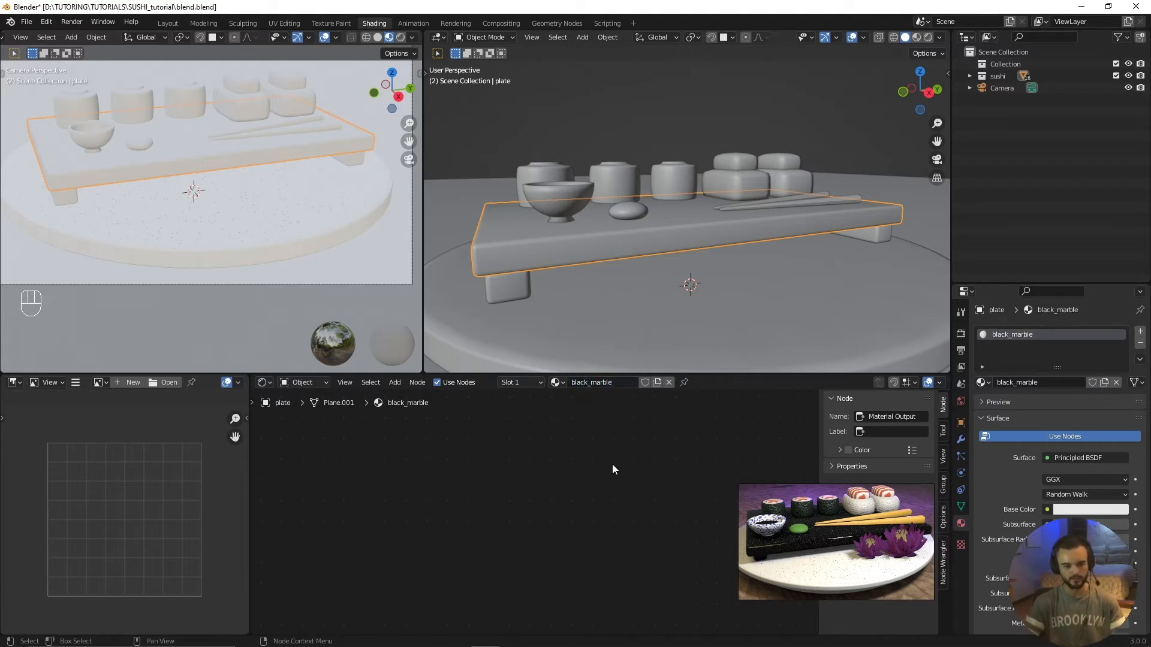
Step: Add a Voronoi Texture node ahead of the Principled BSDF in the black_marble material
{"action": "middle_click_drag", "start_coordinate": [624, 467], "coordinate": [570, 470]}
{"action": "middle_click_drag", "start_coordinate": [668, 470], "coordinate": [560, 433]}
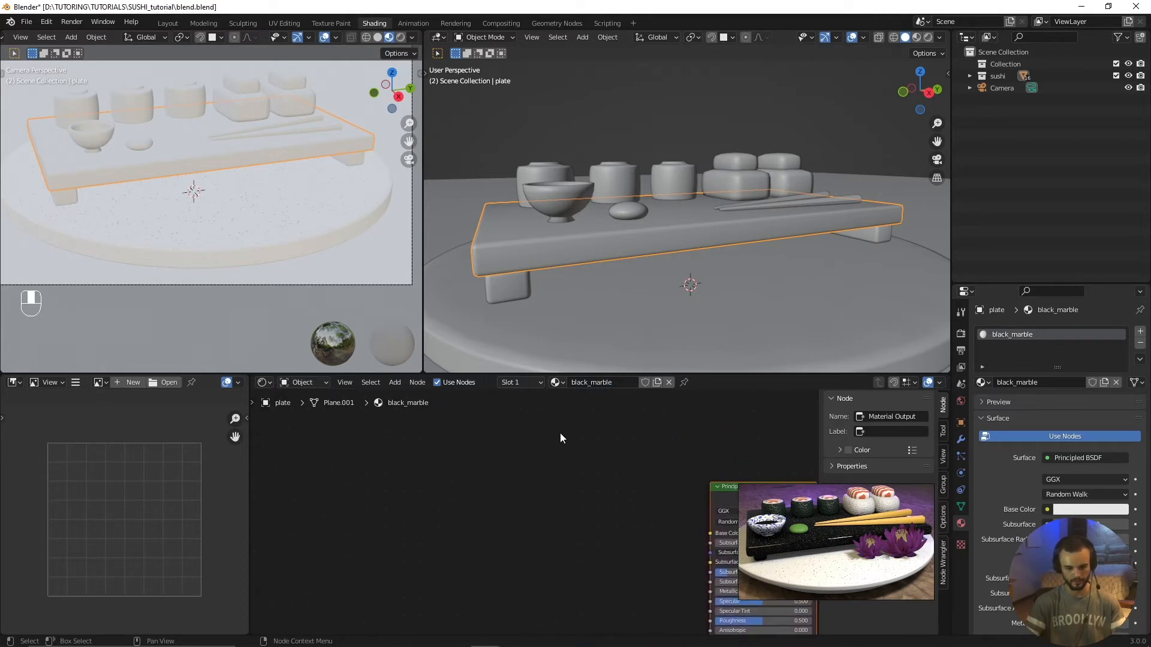
{"action": "middle_click_drag", "start_coordinate": [646, 467], "coordinate": [689, 480]}
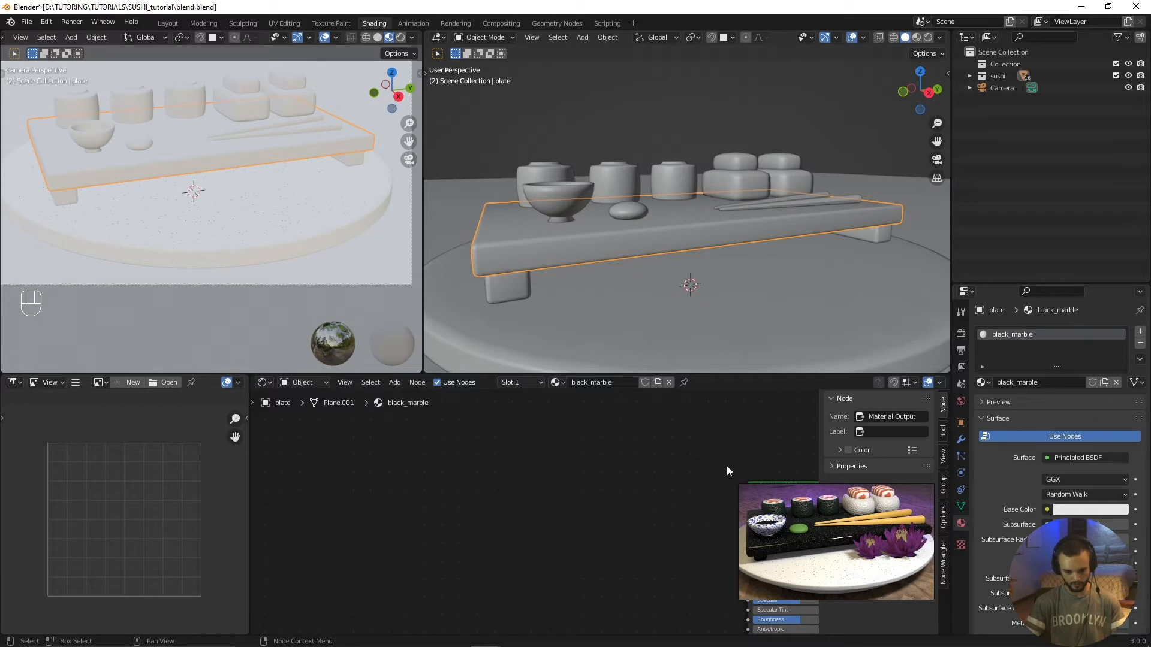
{"action": "middle_click_drag", "start_coordinate": [686, 535], "coordinate": [650, 521]}
{"action": "middle_click_drag", "start_coordinate": [677, 484], "coordinate": [650, 481]}
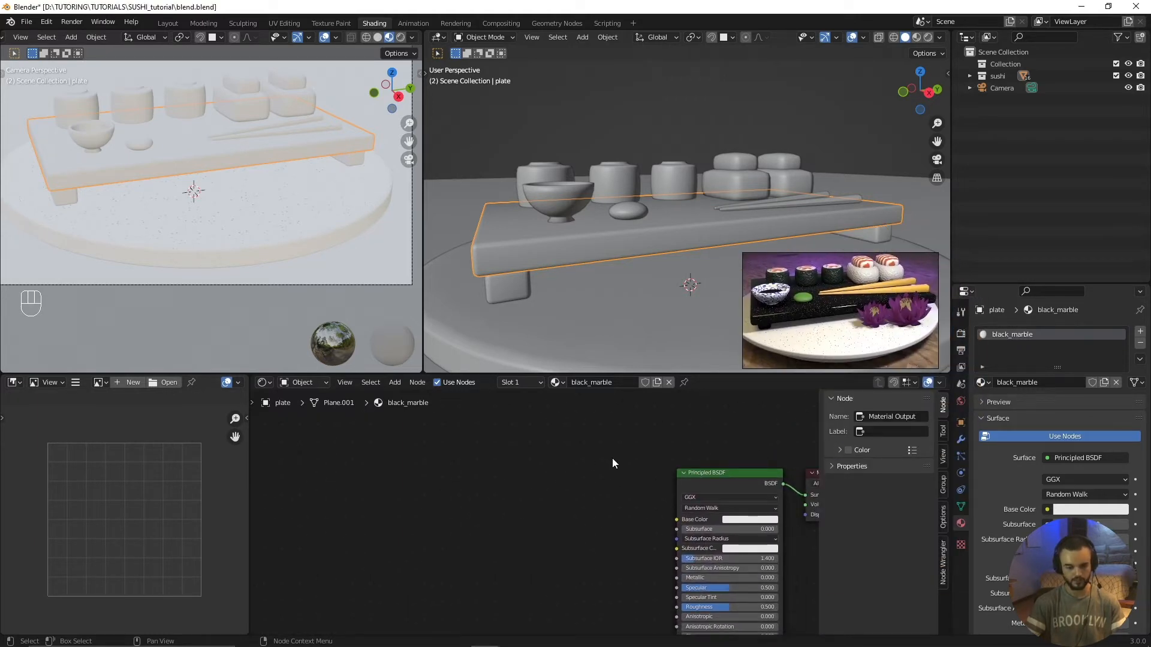
{"action": "key", "text": "Home"}
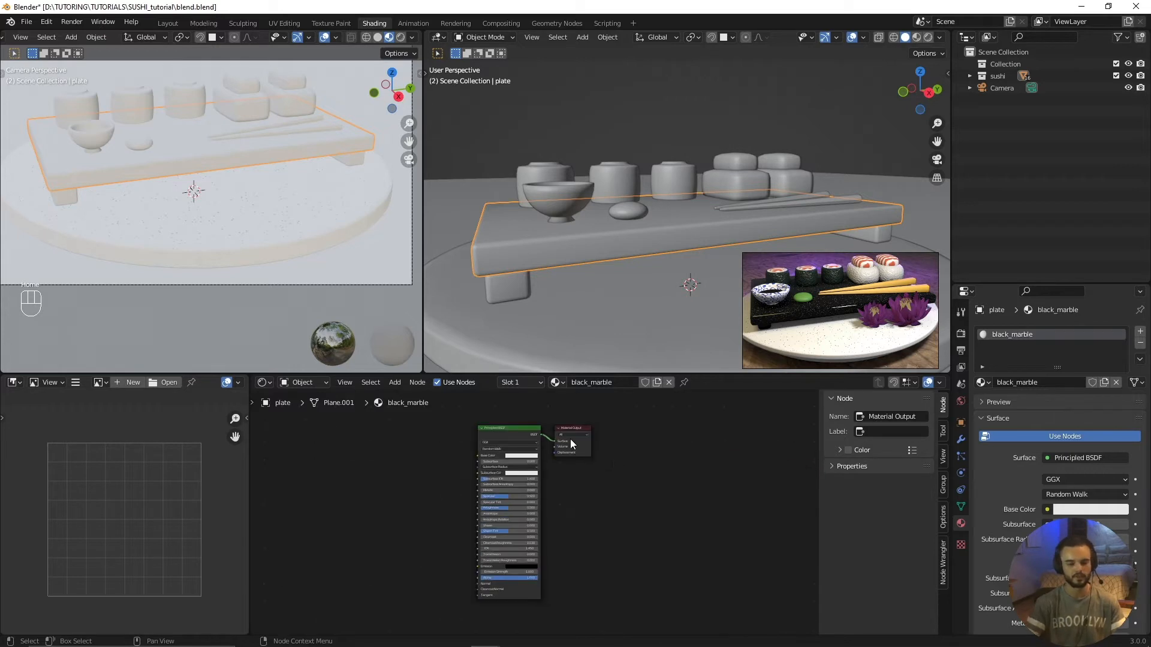
{"action": "scroll", "coordinate": [483, 428], "scroll_direction": "up", "scroll_amount": 5}
{"action": "middle_click_drag", "start_coordinate": [481, 426], "coordinate": [609, 463]}
{"action": "scroll", "coordinate": [490, 506], "scroll_direction": "up", "scroll_amount": 5}
{"action": "scroll", "coordinate": [485, 507], "scroll_direction": "up", "scroll_amount": 1}
{"action": "left_click_drag", "start_coordinate": [578, 434], "coordinate": [543, 434]}
{"action": "scroll", "coordinate": [541, 480], "scroll_direction": "down", "scroll_amount": 1}
{"action": "middle_click_drag", "start_coordinate": [530, 498], "coordinate": [653, 488]}
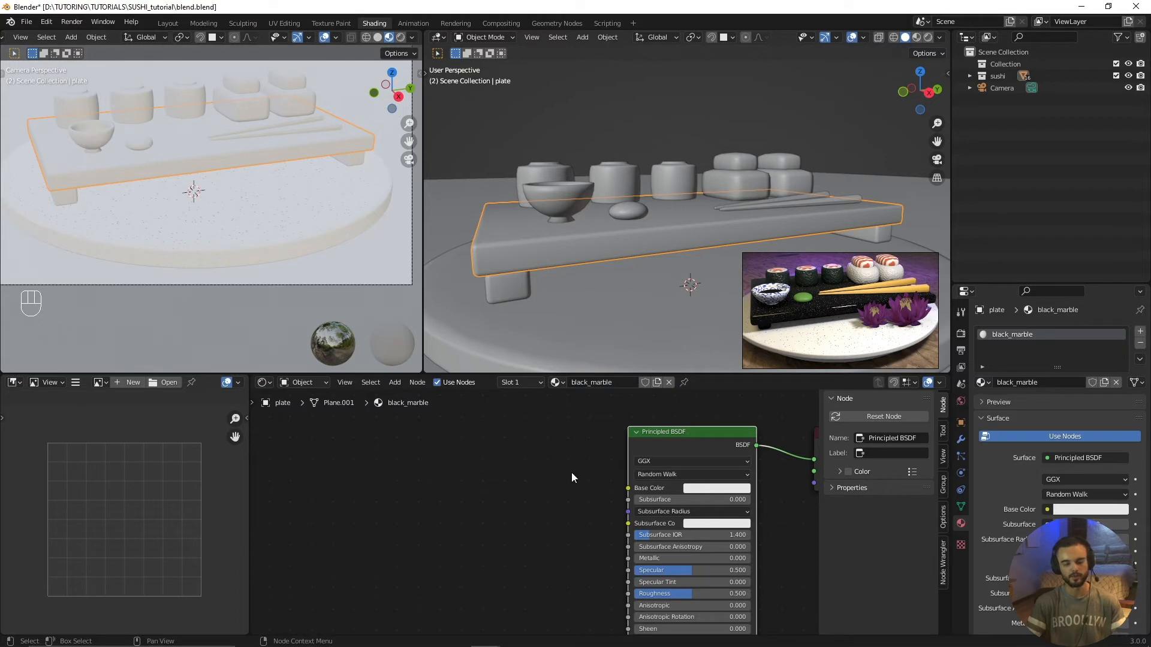
{"action": "key", "text": "shift+a"}
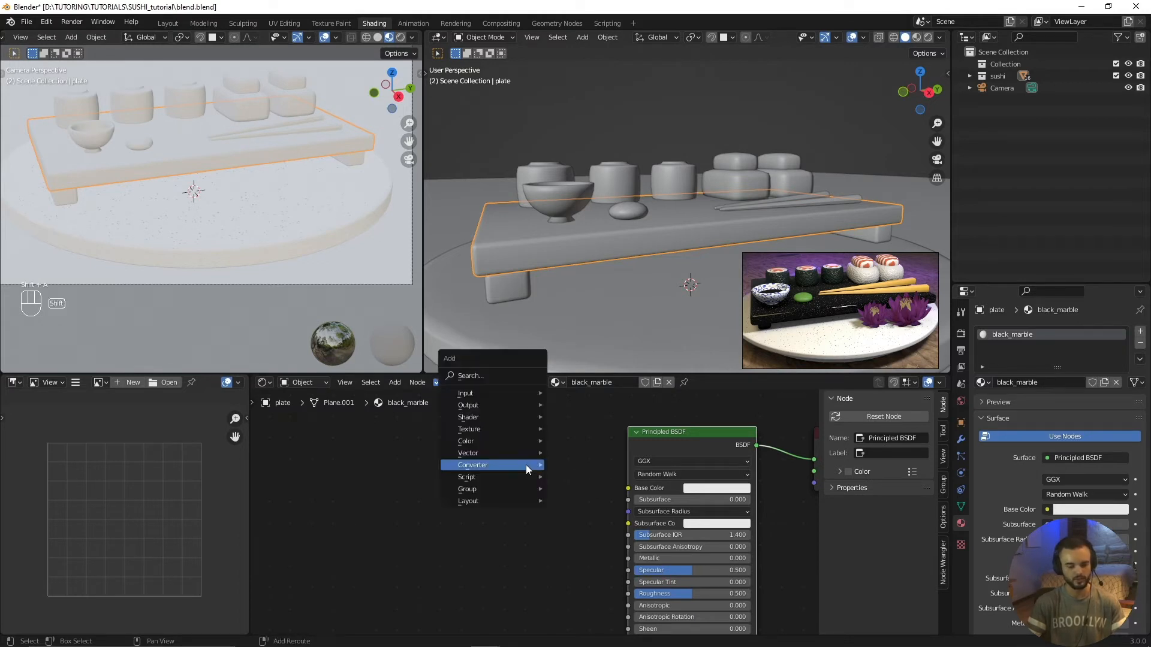
{"action": "mouse_move", "coordinate": [527, 465]}
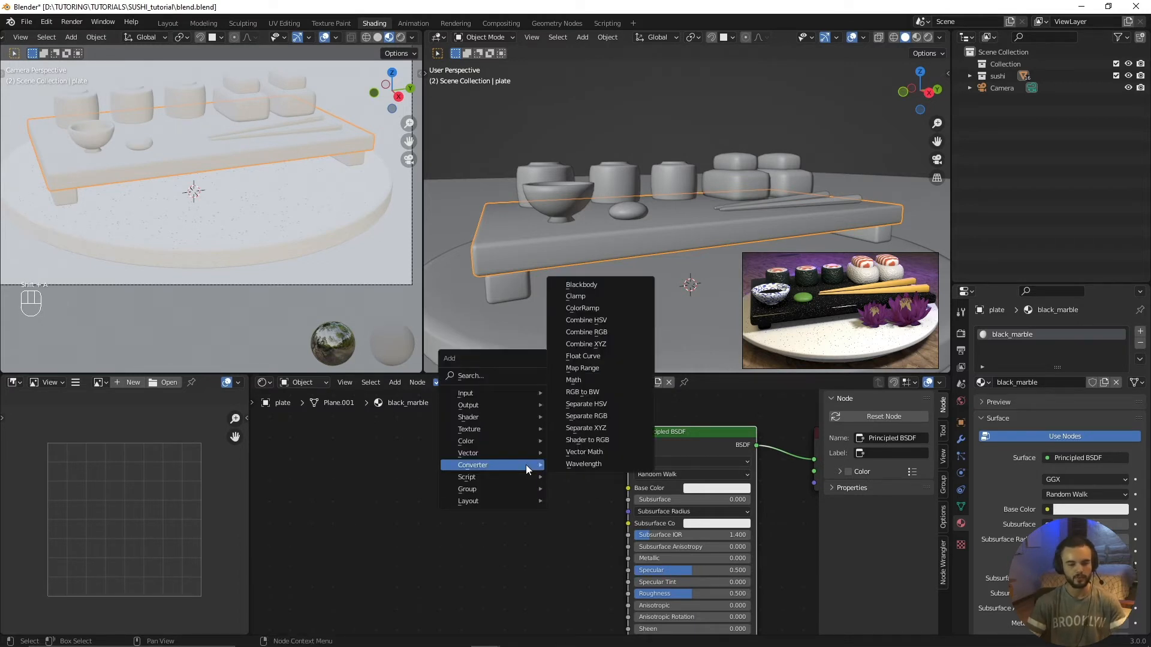
{"action": "mouse_move", "coordinate": [498, 426]}
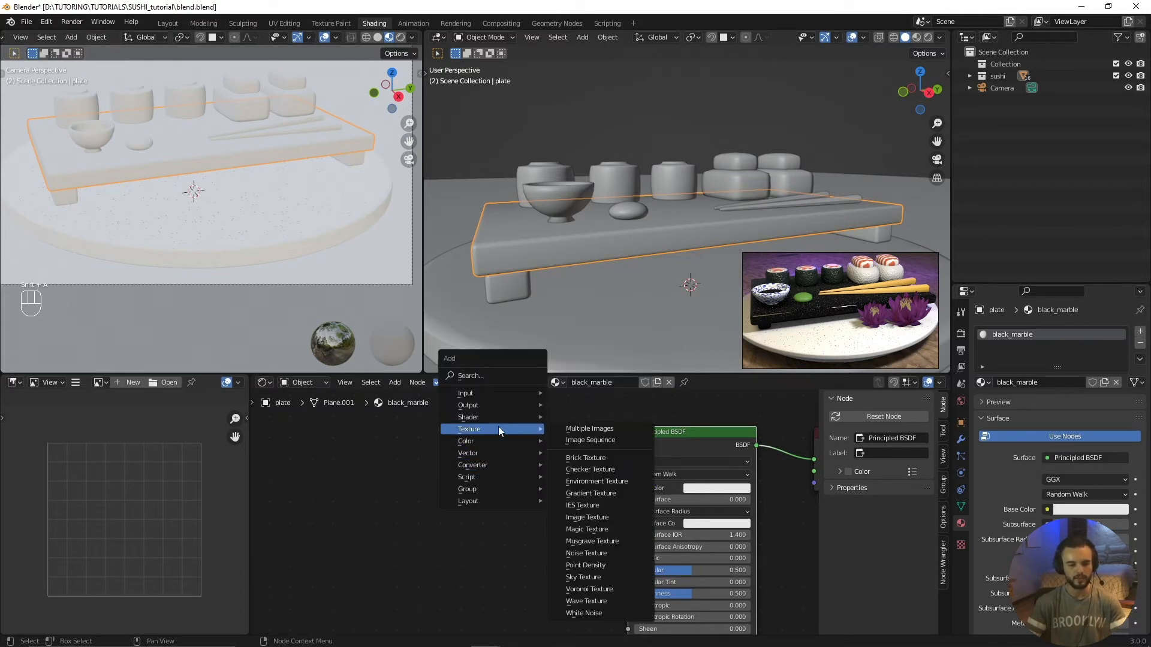
{"action": "left_click", "coordinate": [584, 588]}
{"action": "left_click", "coordinate": [347, 439]}
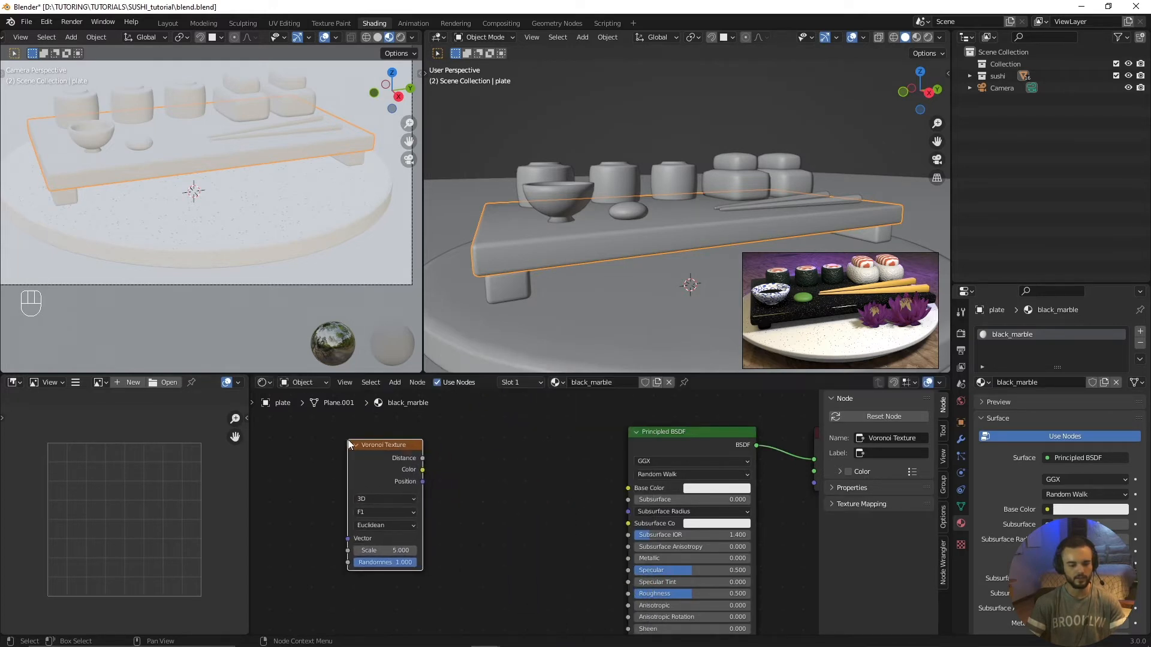
Step: Add a ColorRamp node, linking the Voronoi Distance to its Fac and its Color to the Principled BSDF's Base Color
{"action": "key", "text": "shift+a"}
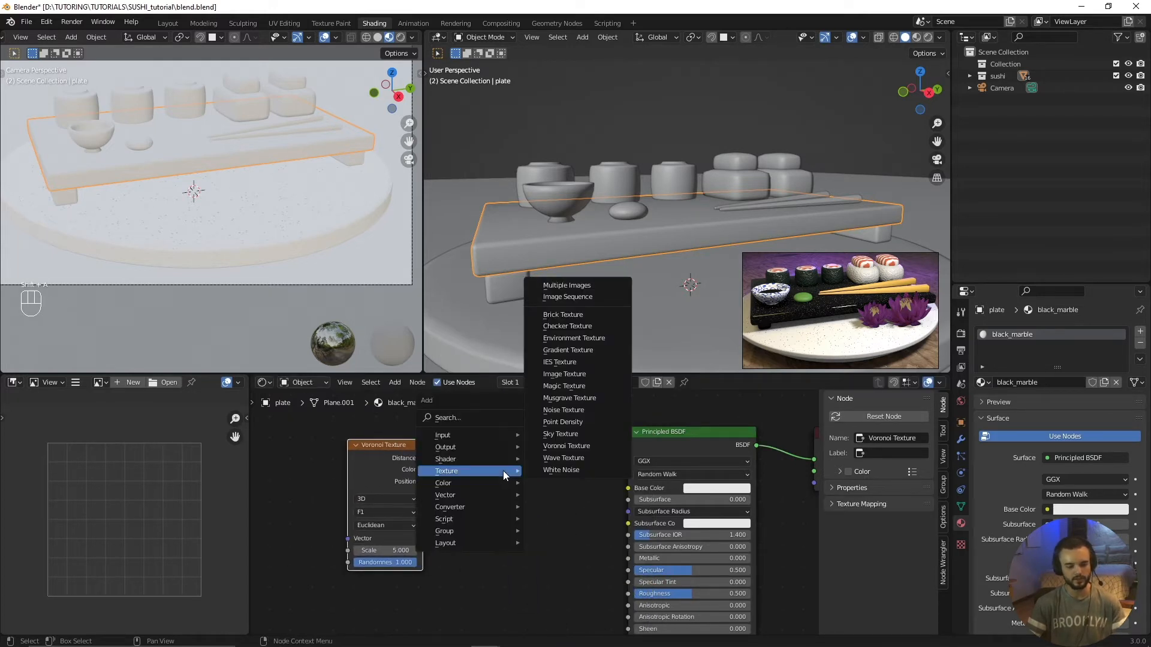
{"action": "mouse_move", "coordinate": [483, 510]}
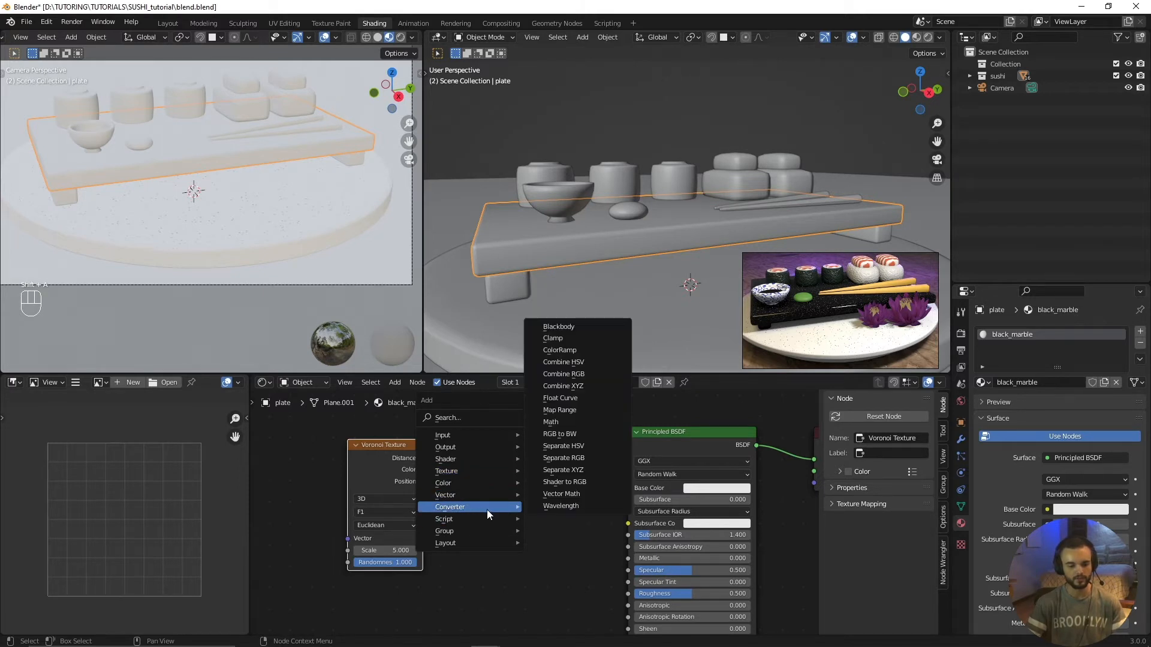
{"action": "left_click", "coordinate": [576, 355]}
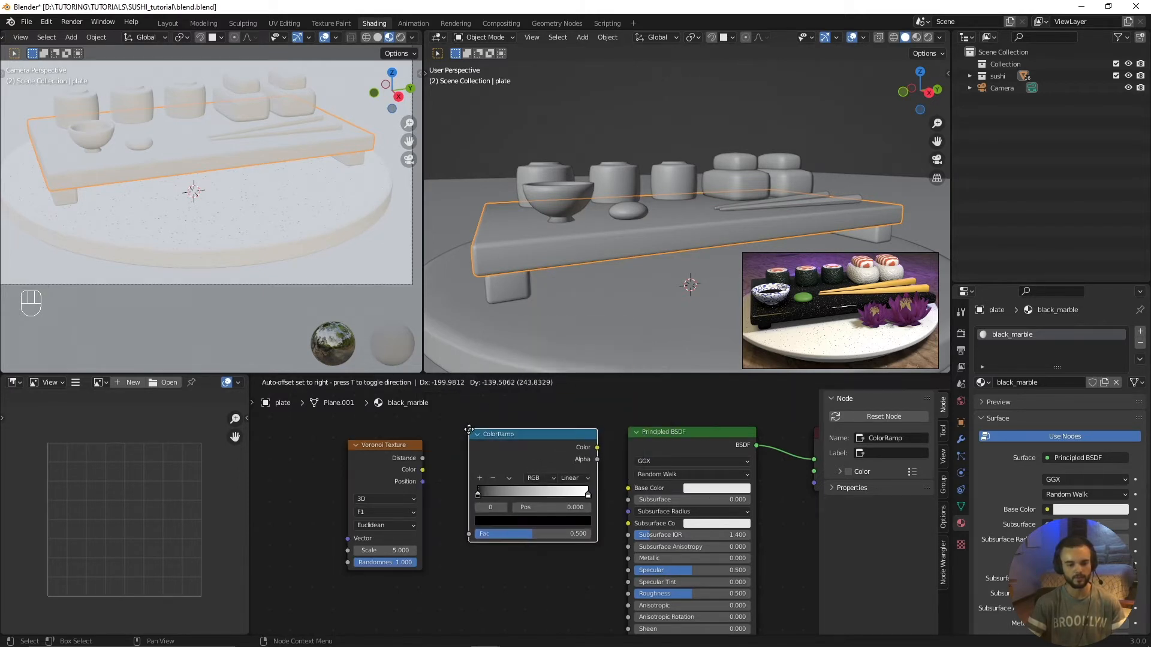
{"action": "left_click", "coordinate": [463, 444]}
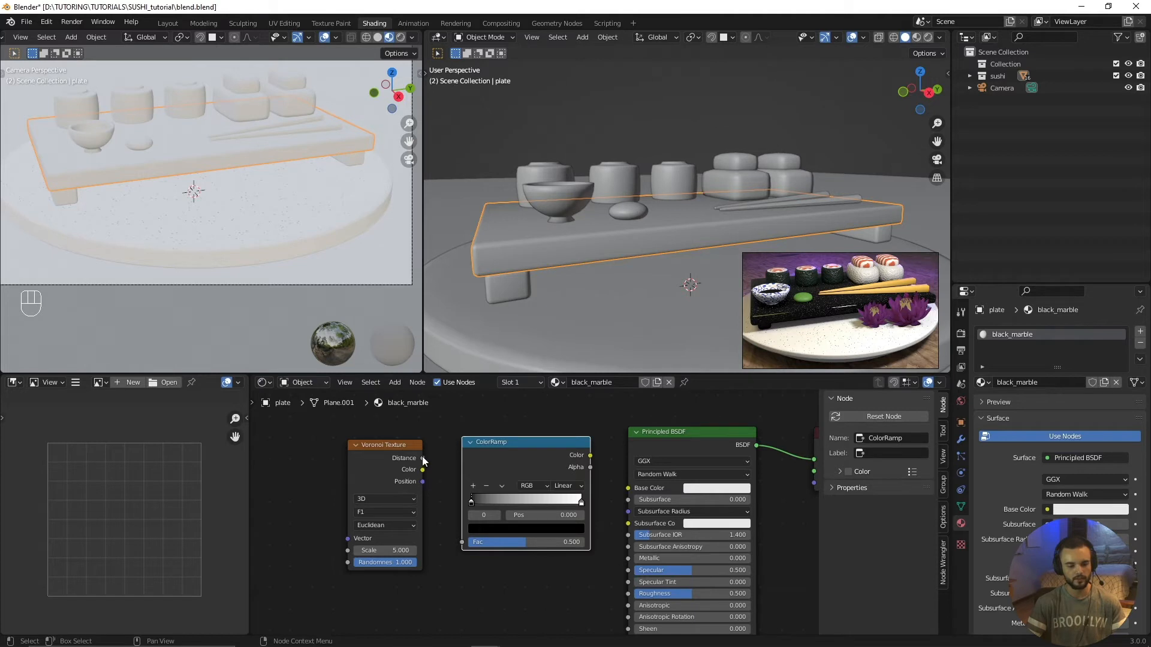
{"action": "left_click_drag", "start_coordinate": [423, 458], "coordinate": [432, 472]}
{"action": "left_click_drag", "start_coordinate": [458, 527], "coordinate": [465, 542]}
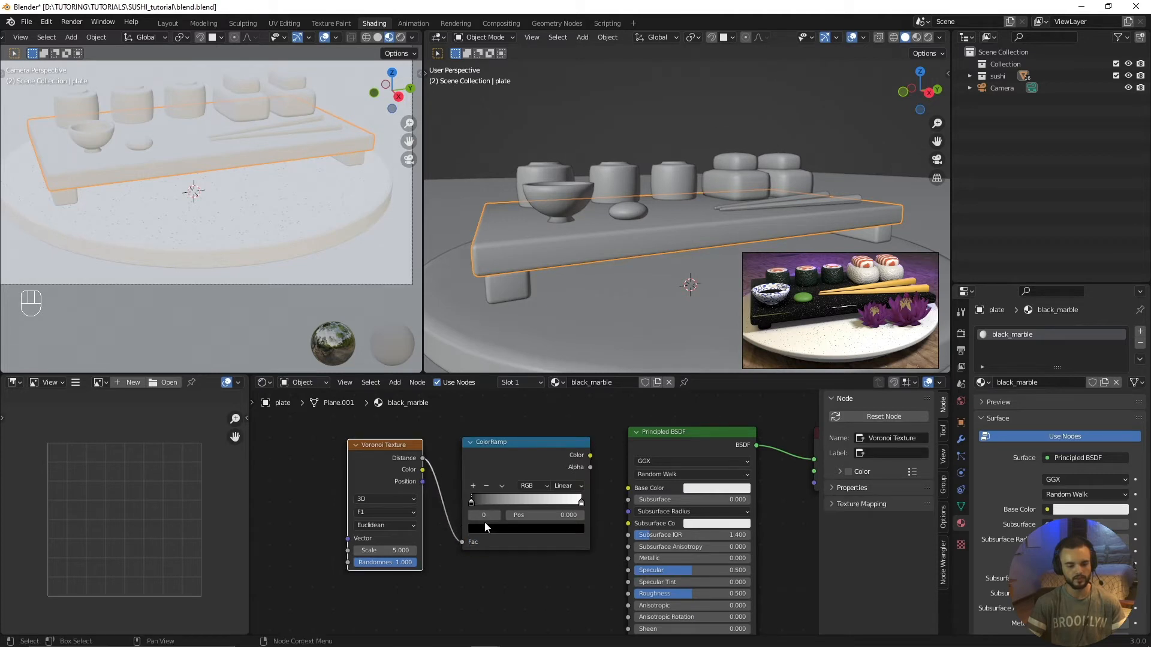
{"action": "left_click_drag", "start_coordinate": [590, 456], "coordinate": [627, 488]}
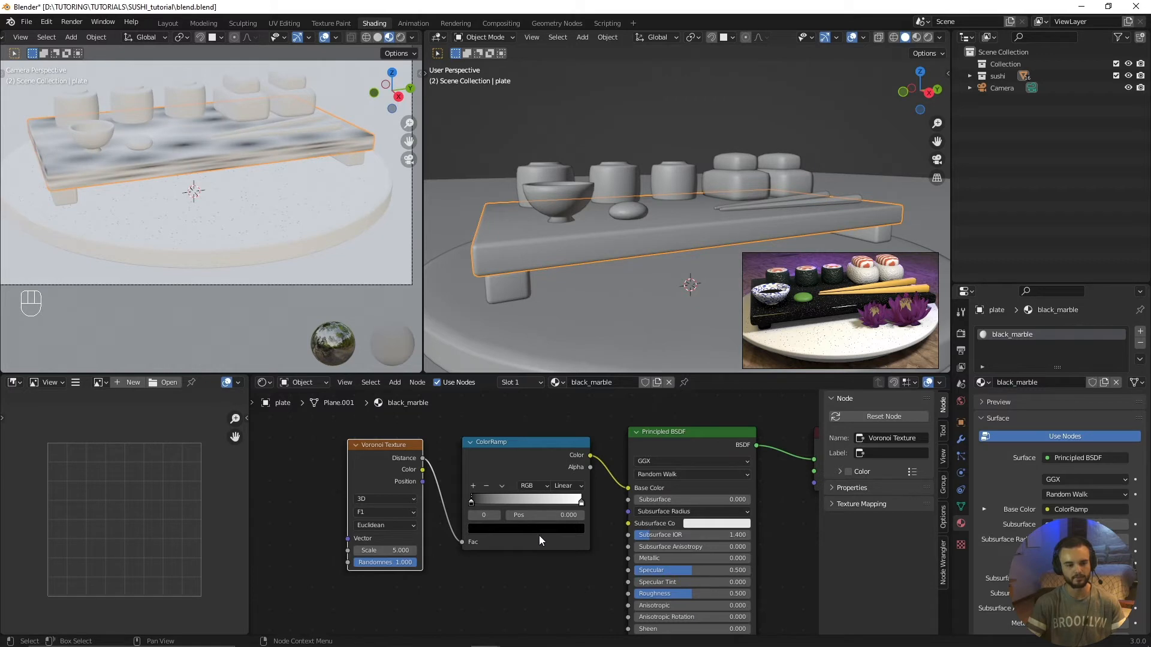
Step: Set the Voronoi Texture's distance metric to Minkowski and its scale to 120
{"action": "scroll", "coordinate": [539, 535], "scroll_direction": "down", "scroll_amount": 1}
{"action": "middle_click_drag", "start_coordinate": [485, 555], "coordinate": [546, 563]}
{"action": "scroll", "coordinate": [546, 563], "scroll_direction": "up", "scroll_amount": 1}
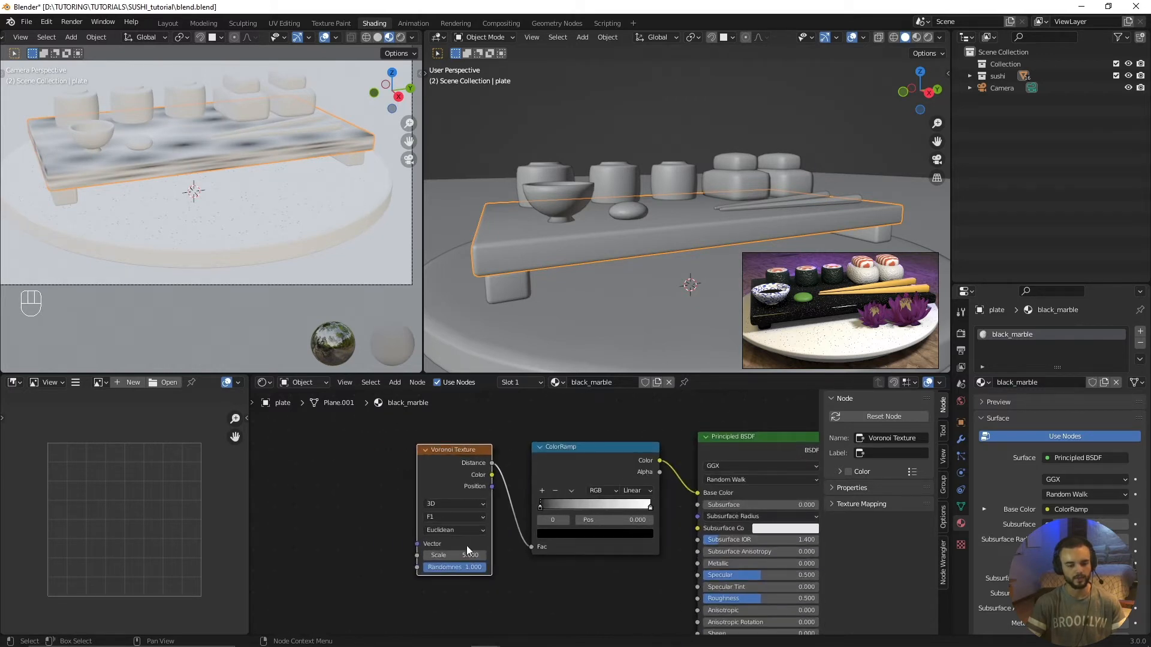
{"action": "left_click", "coordinate": [454, 530]}
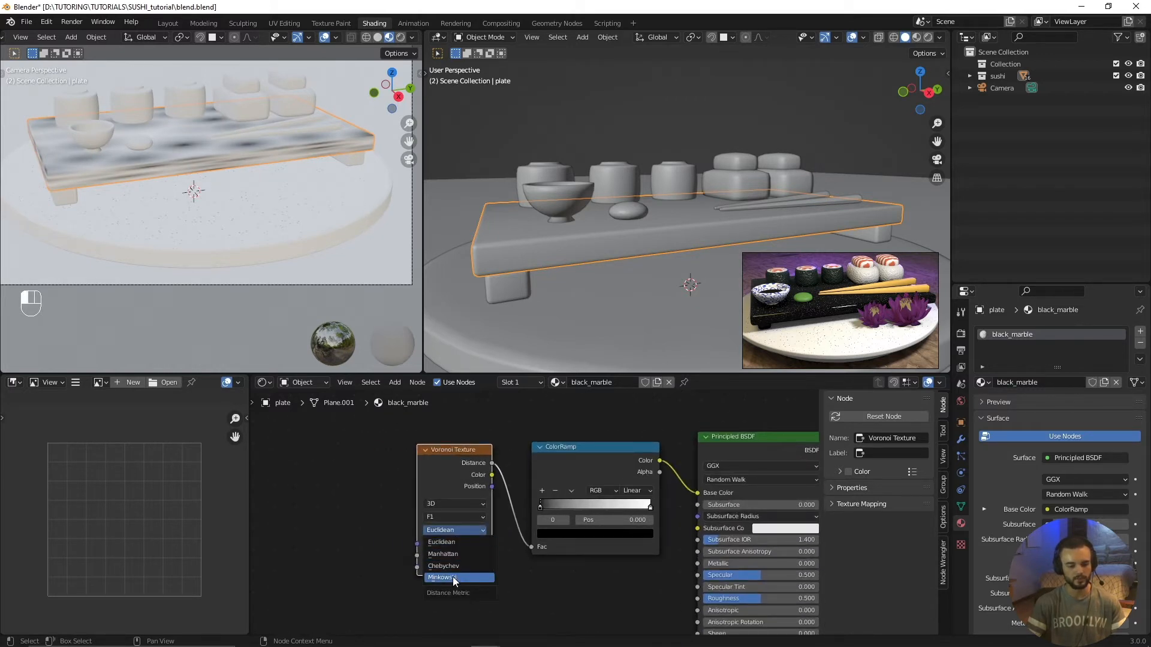
{"action": "left_click", "coordinate": [453, 577]}
{"action": "double_click", "coordinate": [455, 555]}
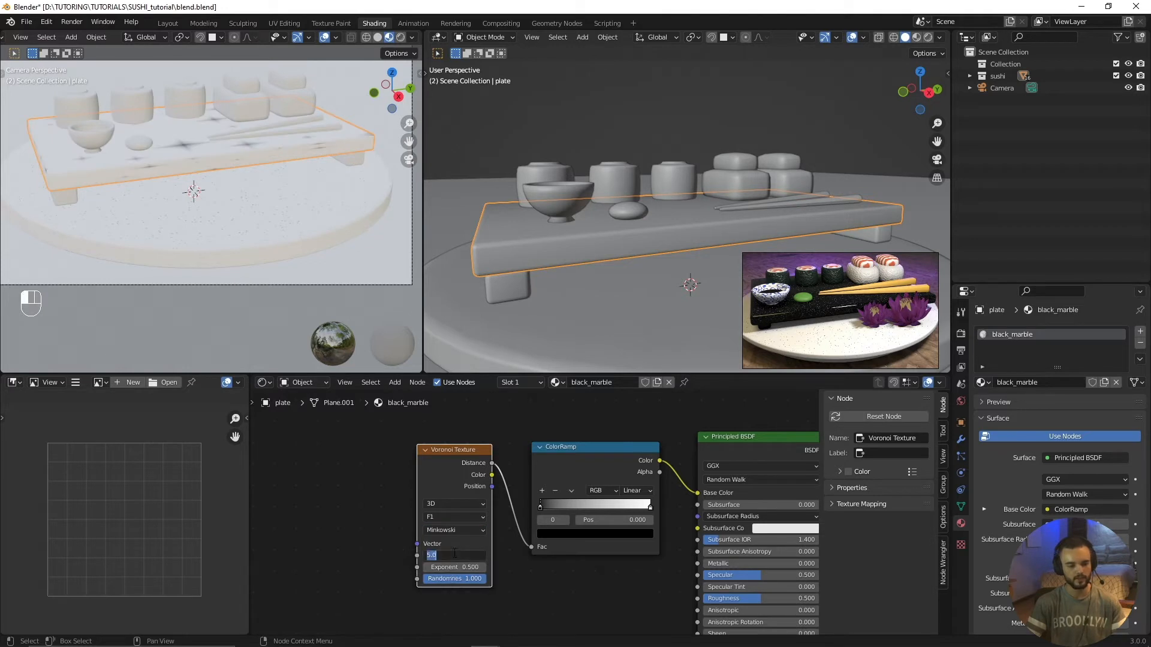
{"action": "type", "text": "120"}
{"action": "key", "text": "Return"}
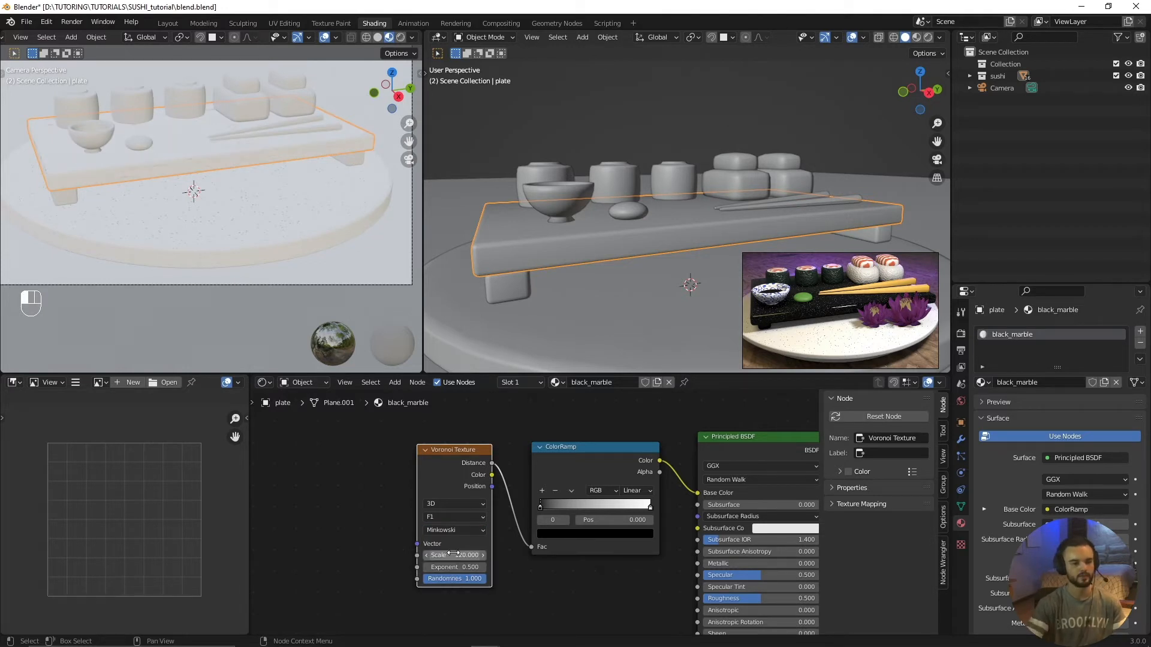
Step: Examine the fine Voronoi pattern on the serving board's top and front edge up close in the camera view
{"action": "scroll", "coordinate": [310, 153], "scroll_direction": "up", "scroll_amount": 5}
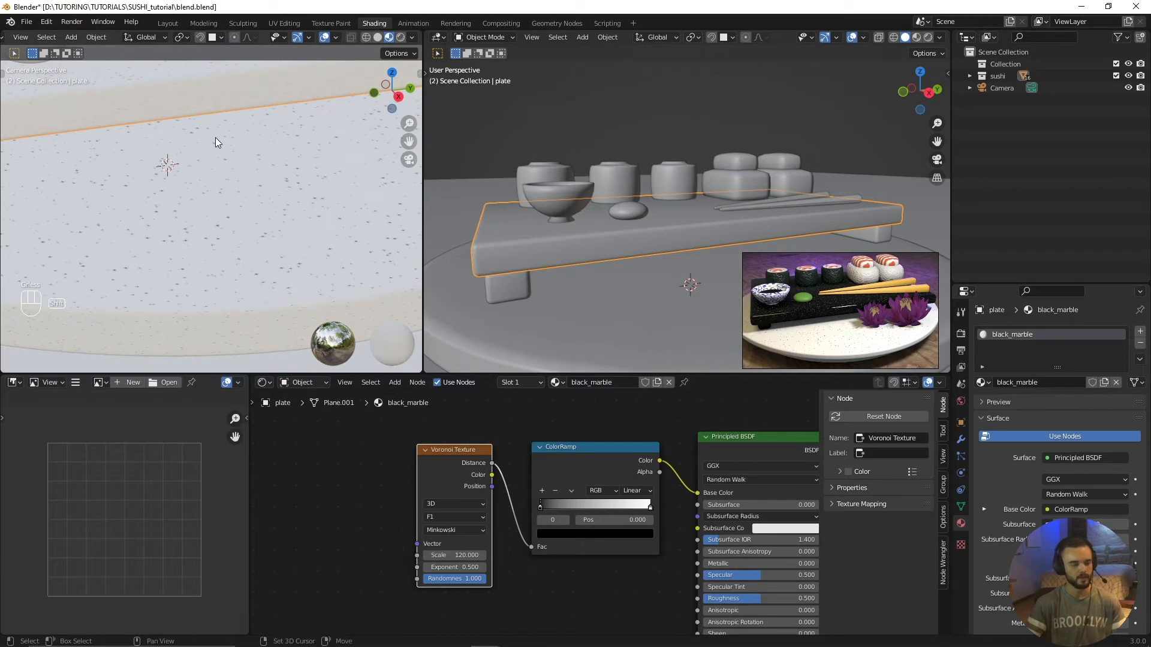
{"action": "middle_click_drag", "start_coordinate": [215, 138], "coordinate": [270, 294], "text": "shift"}
{"action": "mouse_move", "coordinate": [231, 198]}
{"action": "middle_mouse_down", "text": "shift"}
{"action": "mouse_move", "coordinate": [246, 251]}
{"action": "mouse_move", "coordinate": [232, 183]}
{"action": "middle_mouse_up", "text": "shift"}
{"action": "scroll", "coordinate": [246, 252], "scroll_direction": "up", "scroll_amount": 3}
{"action": "scroll", "coordinate": [241, 253], "scroll_direction": "down", "scroll_amount": 3}
{"action": "scroll", "coordinate": [229, 254], "scroll_direction": "up", "scroll_amount": 1}
{"action": "middle_click_drag", "start_coordinate": [241, 253], "coordinate": [241, 293], "text": "shift"}
{"action": "scroll", "coordinate": [241, 293], "scroll_direction": "down", "scroll_amount": 3}
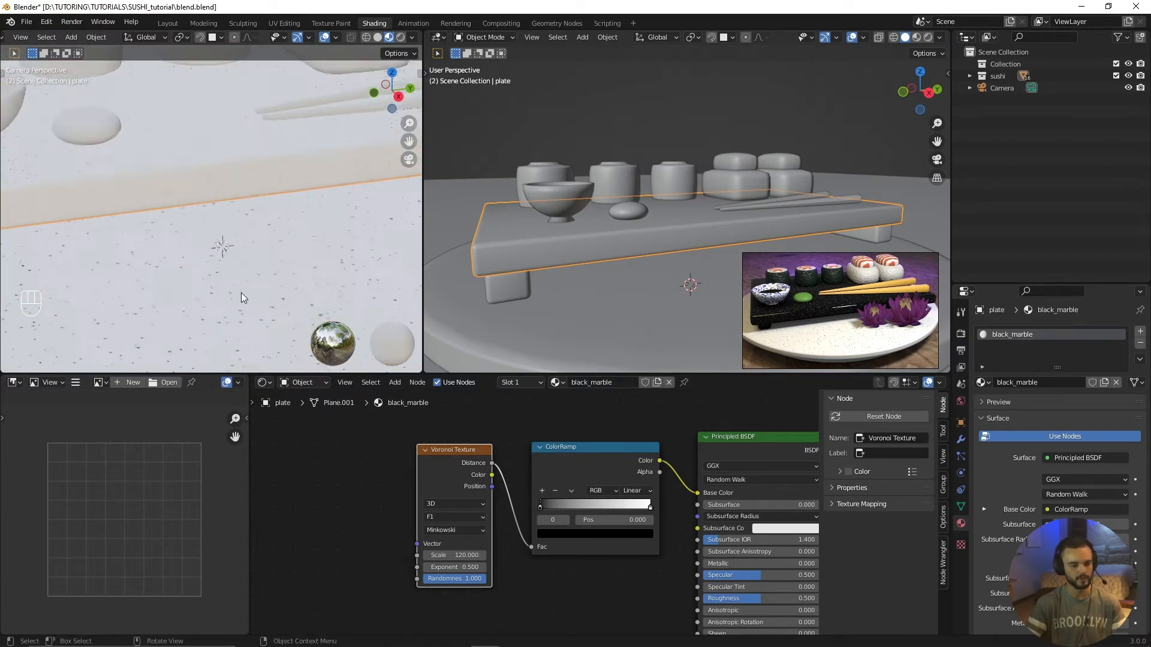
{"action": "middle_click_drag", "start_coordinate": [195, 211], "coordinate": [221, 285], "text": "shift"}
{"action": "scroll", "coordinate": [221, 285], "scroll_direction": "up", "scroll_amount": 3}
{"action": "scroll", "coordinate": [232, 300], "scroll_direction": "down", "scroll_amount": 2}
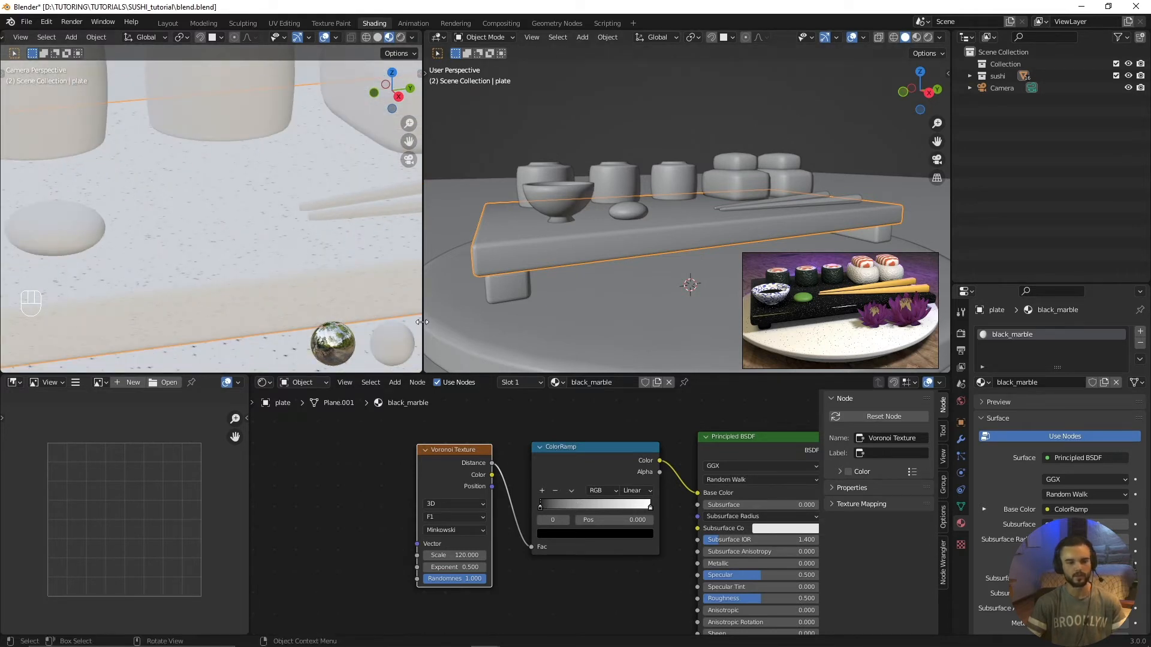
Step: Swap the ColorRamp's stops, placing white at 0.000 and black slightly past the middle of the ramp
{"action": "scroll", "coordinate": [543, 510], "scroll_direction": "up", "scroll_amount": 3}
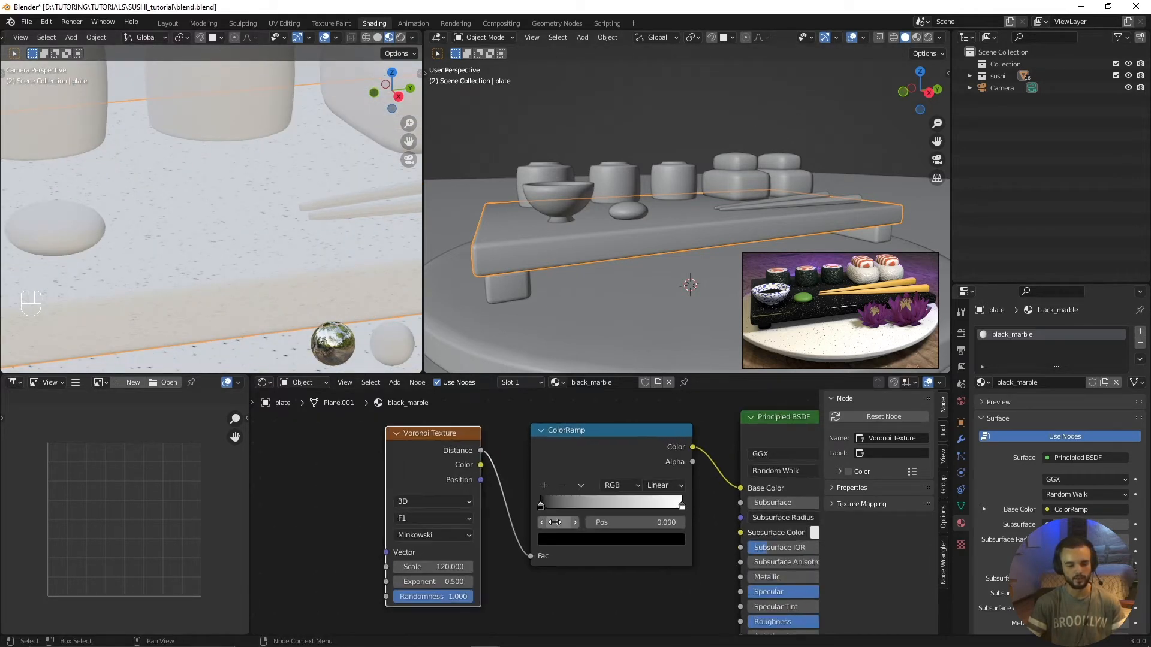
{"action": "middle_click_drag", "start_coordinate": [588, 520], "coordinate": [517, 526]}
{"action": "mouse_move", "coordinate": [469, 514]}
{"action": "left_mouse_down"}
{"action": "mouse_move", "coordinate": [587, 512]}
{"action": "mouse_move", "coordinate": [462, 505]}
{"action": "left_mouse_up"}
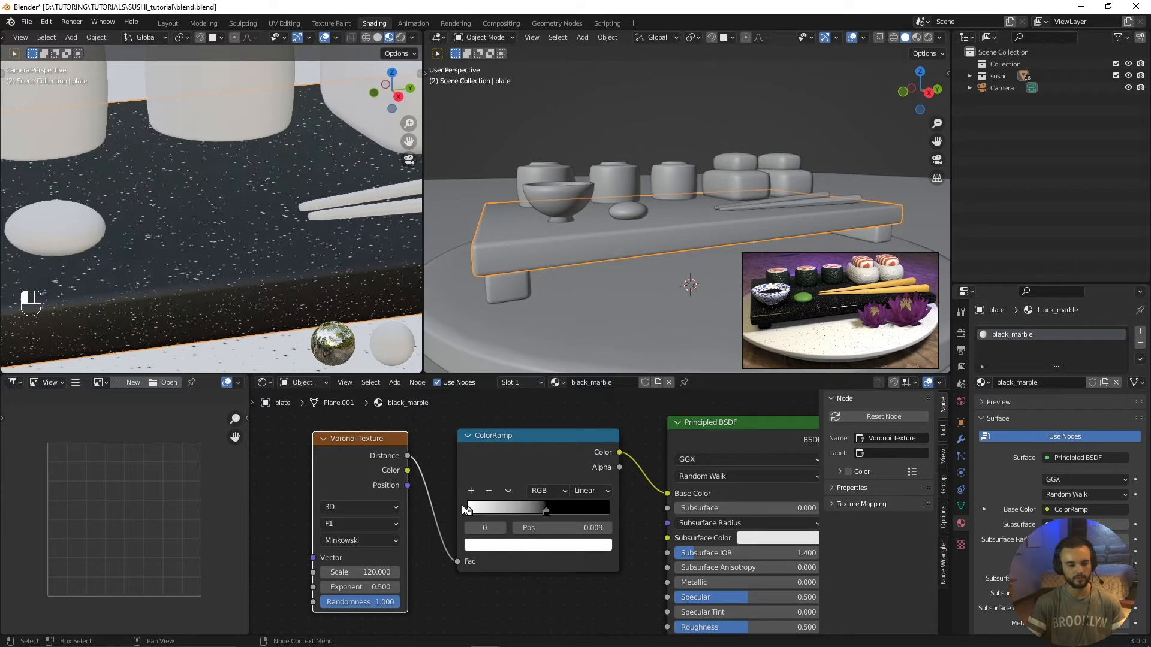
{"action": "mouse_move", "coordinate": [547, 511]}
{"action": "left_mouse_down"}
{"action": "mouse_move", "coordinate": [597, 512]}
{"action": "mouse_move", "coordinate": [559, 512]}
{"action": "left_mouse_up"}
{"action": "mouse_move", "coordinate": [471, 511]}
{"action": "left_mouse_down"}
{"action": "mouse_move", "coordinate": [499, 509]}
{"action": "mouse_move", "coordinate": [462, 509]}
{"action": "left_mouse_up"}
Step: Move the ColorRamp's white stop inward and its black stop to 0.477, then deselect the serving board
{"action": "scroll", "coordinate": [270, 294], "scroll_direction": "down", "scroll_amount": 2}
{"action": "scroll", "coordinate": [270, 296], "scroll_direction": "down", "scroll_amount": 1}
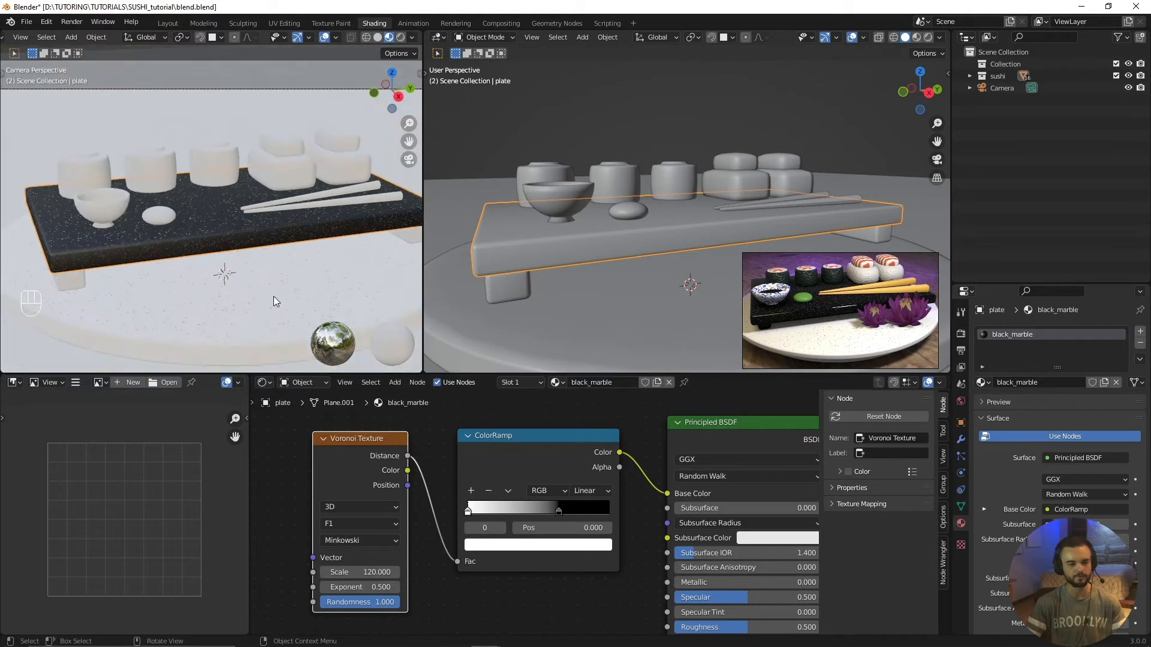
{"action": "scroll", "coordinate": [273, 296], "scroll_direction": "up", "scroll_amount": 3}
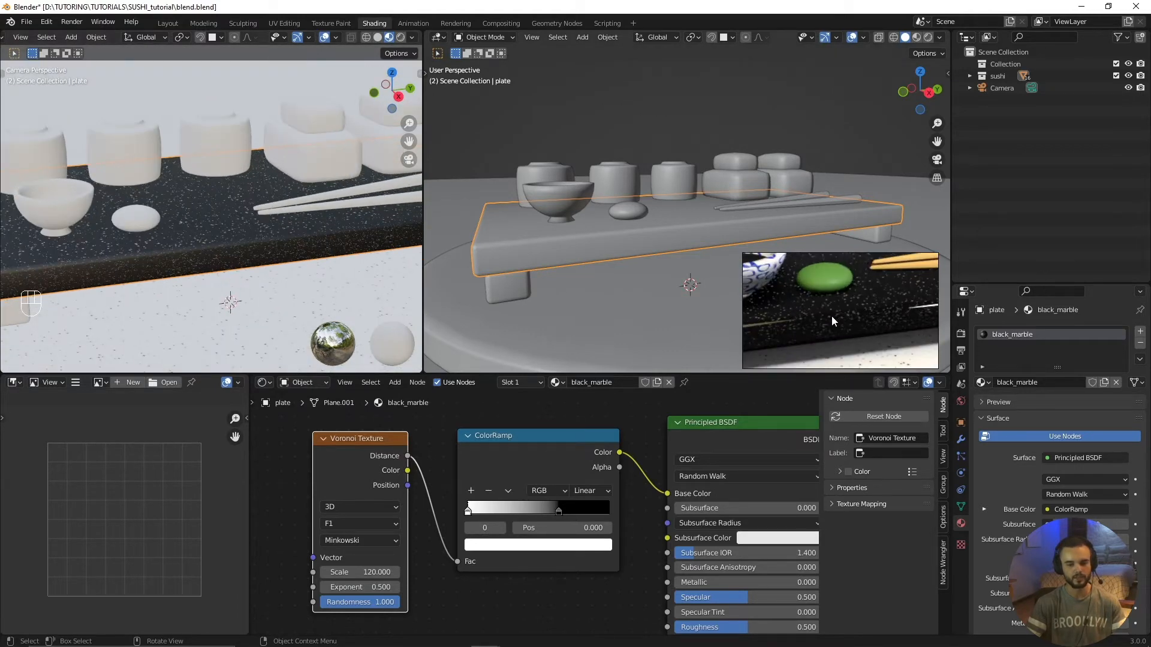
{"action": "scroll", "coordinate": [224, 265], "scroll_direction": "up", "scroll_amount": 5}
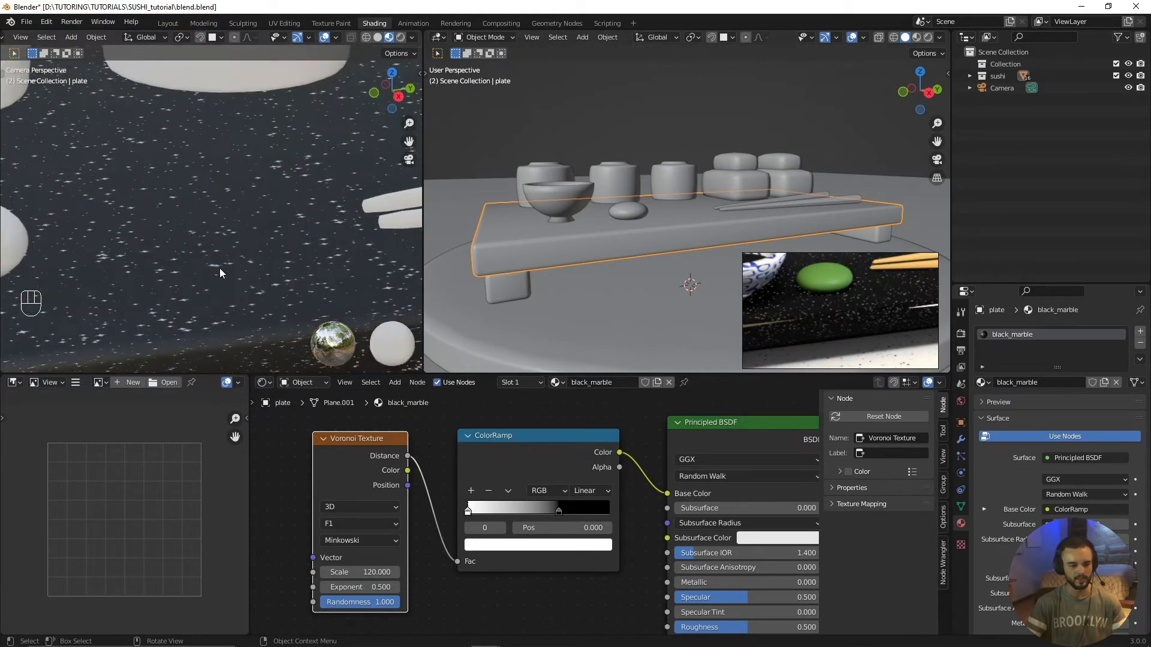
{"action": "left_click_drag", "start_coordinate": [468, 511], "coordinate": [530, 519]}
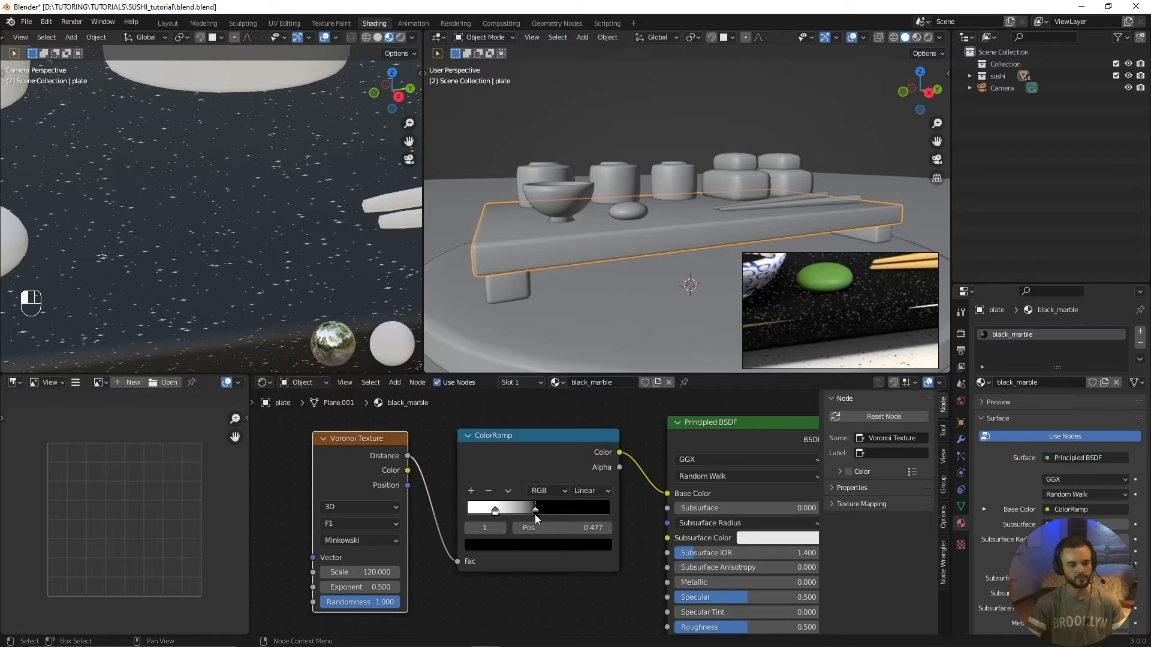
{"action": "scroll", "coordinate": [261, 274], "scroll_direction": "down", "scroll_amount": 5}
{"action": "key", "text": "alt+a"}
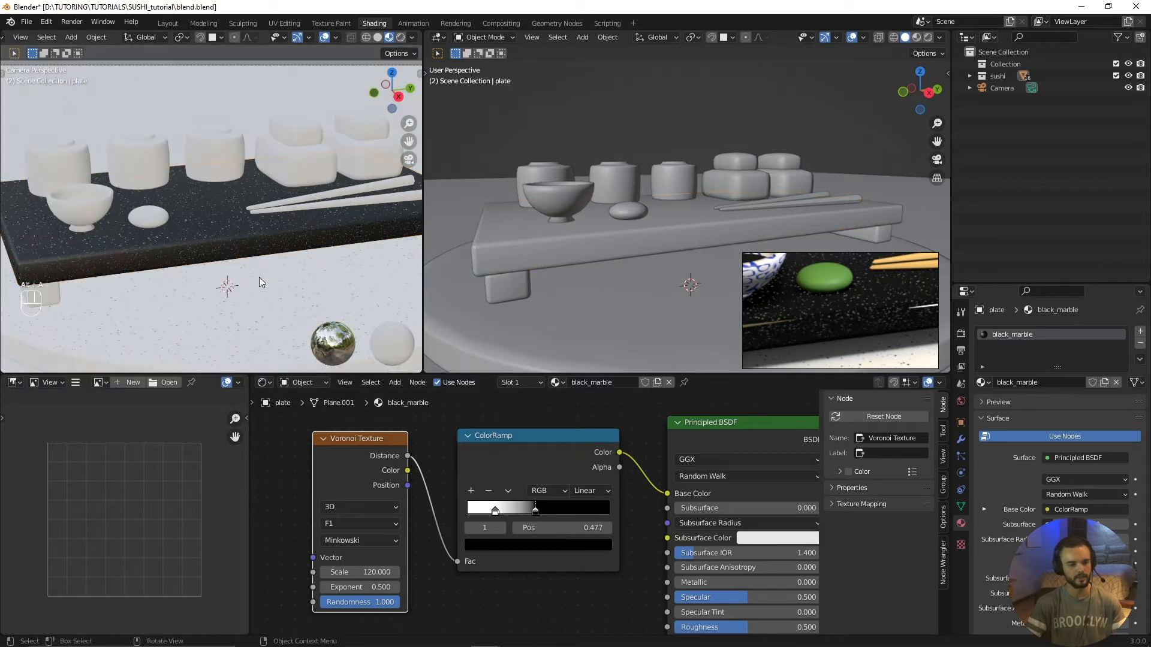
Step: Select the round plate and lower the roughness of its white_marble material to make it glossier
{"action": "left_click", "coordinate": [242, 336]}
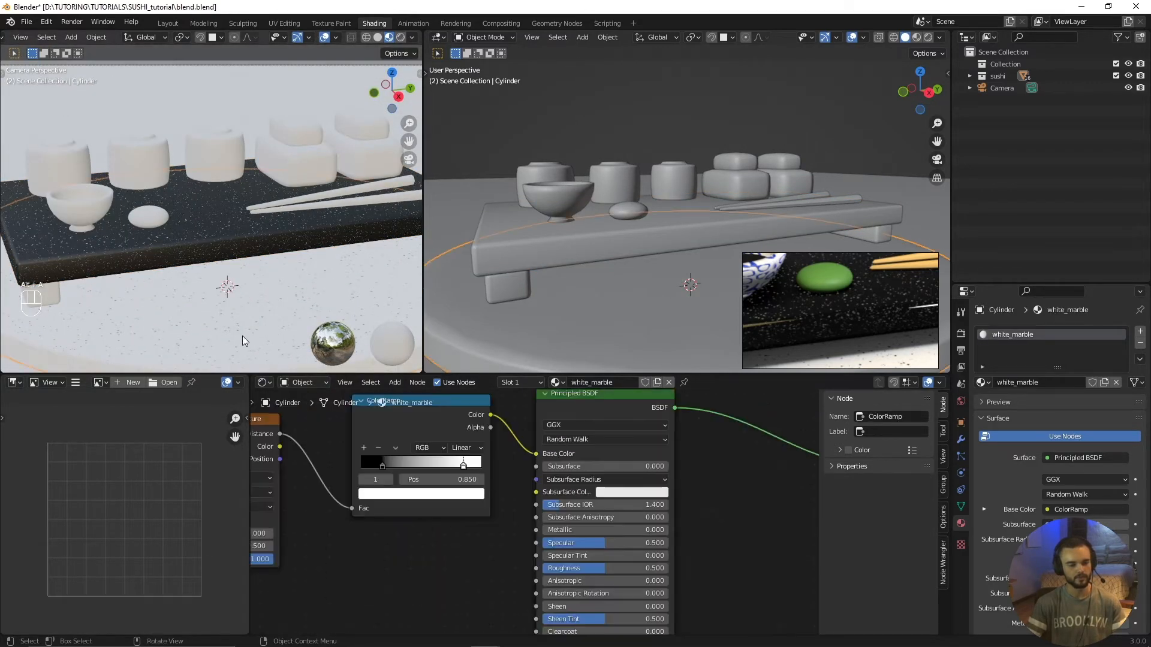
{"action": "scroll", "coordinate": [245, 336], "scroll_direction": "down", "scroll_amount": 3}
{"action": "scroll", "coordinate": [251, 313], "scroll_direction": "up", "scroll_amount": 1}
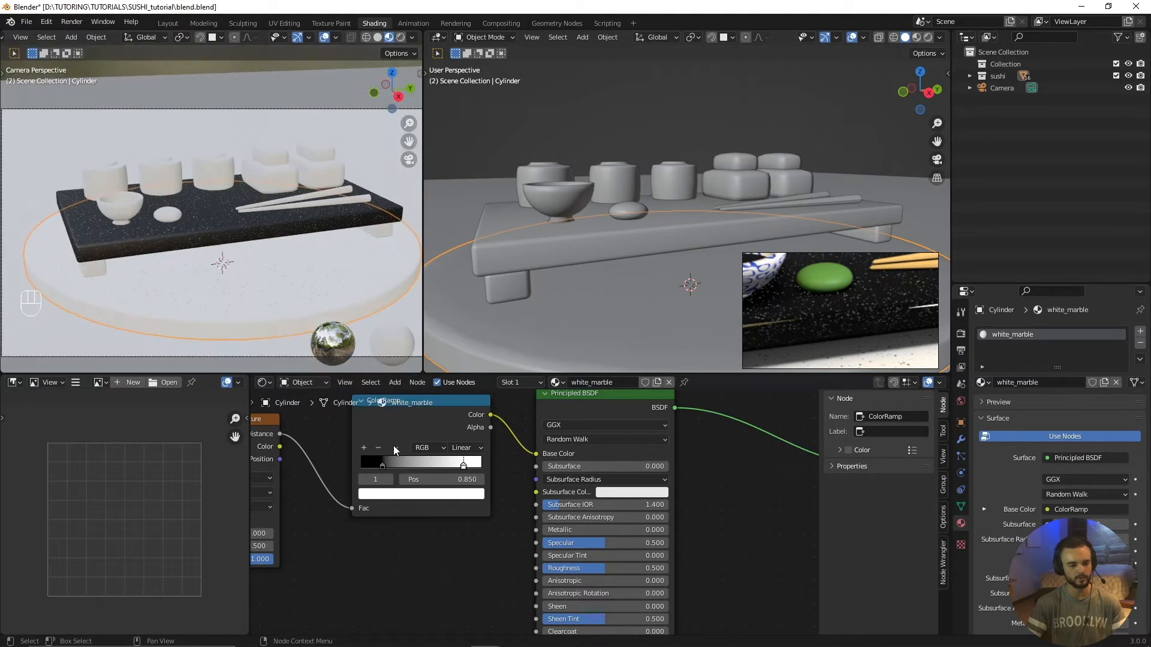
{"action": "left_click_drag", "start_coordinate": [573, 460], "coordinate": [618, 461]}
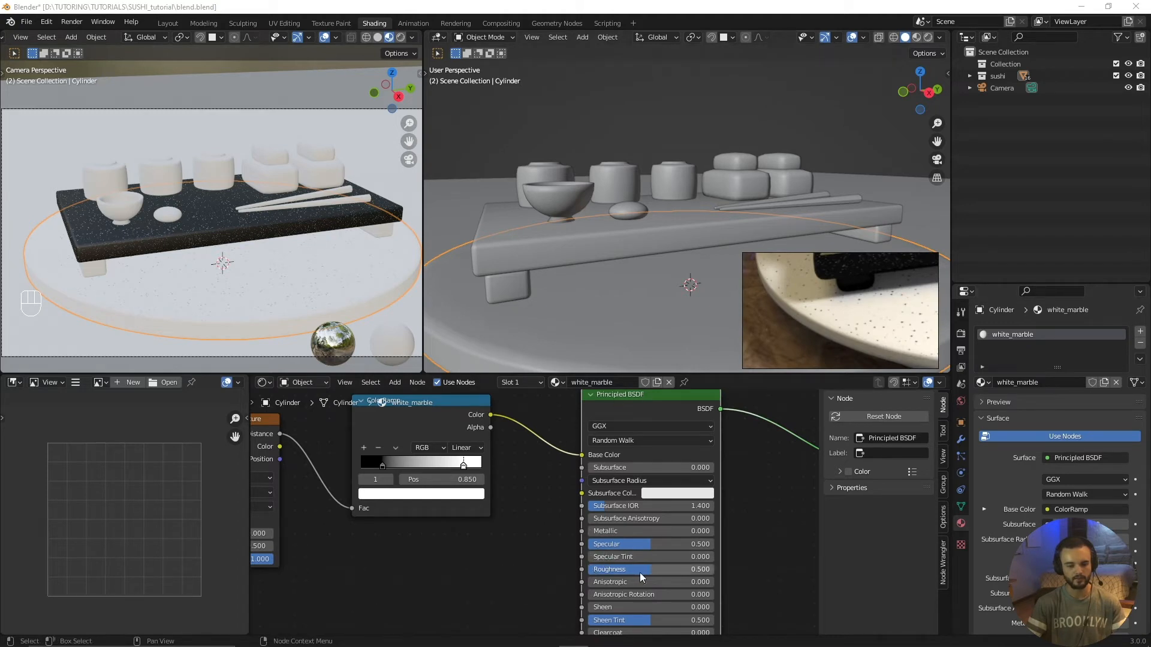
{"action": "scroll", "coordinate": [532, 507], "scroll_direction": "down", "scroll_amount": 2}
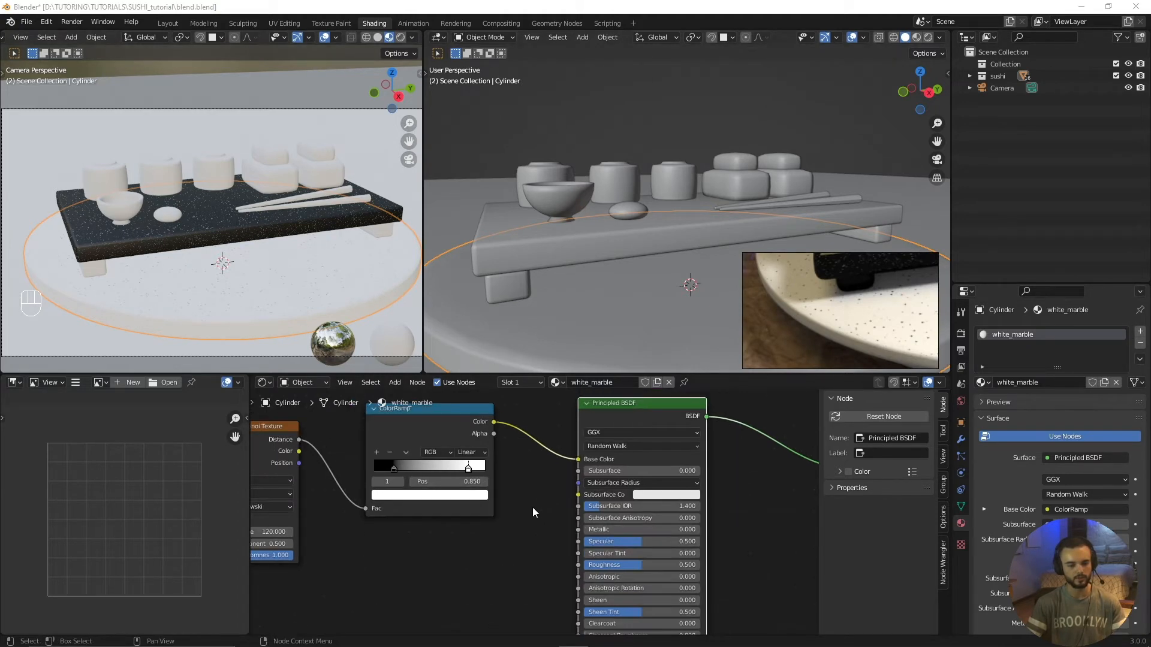
{"action": "scroll", "coordinate": [614, 566], "scroll_direction": "up", "scroll_amount": 1}
{"action": "left_click_drag", "start_coordinate": [661, 574], "coordinate": [629, 573]}
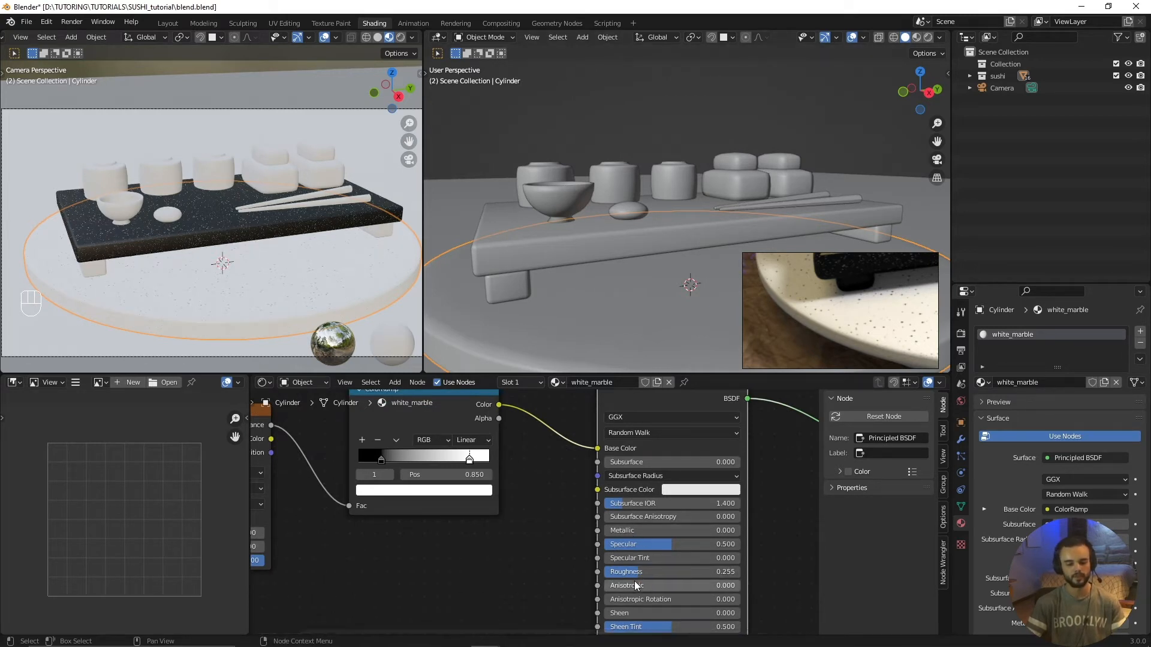
{"action": "left_click_drag", "start_coordinate": [627, 572], "coordinate": [617, 572]}
Step: On the serving board's black_marble material, spread out the texture nodes and connect the ColorRamp's Color output to the Principled BSDF's Roughness
{"action": "left_click", "coordinate": [223, 224]}
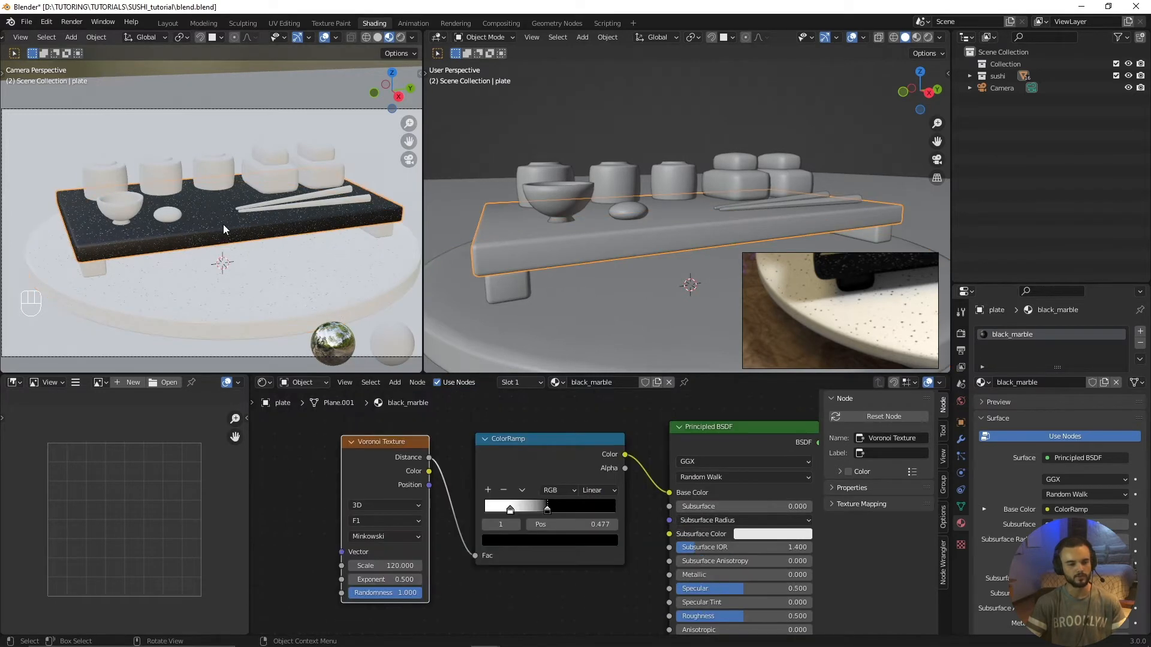
{"action": "scroll", "coordinate": [219, 271], "scroll_direction": "up", "scroll_amount": 3}
{"action": "left_click_drag", "start_coordinate": [562, 448], "coordinate": [548, 455]}
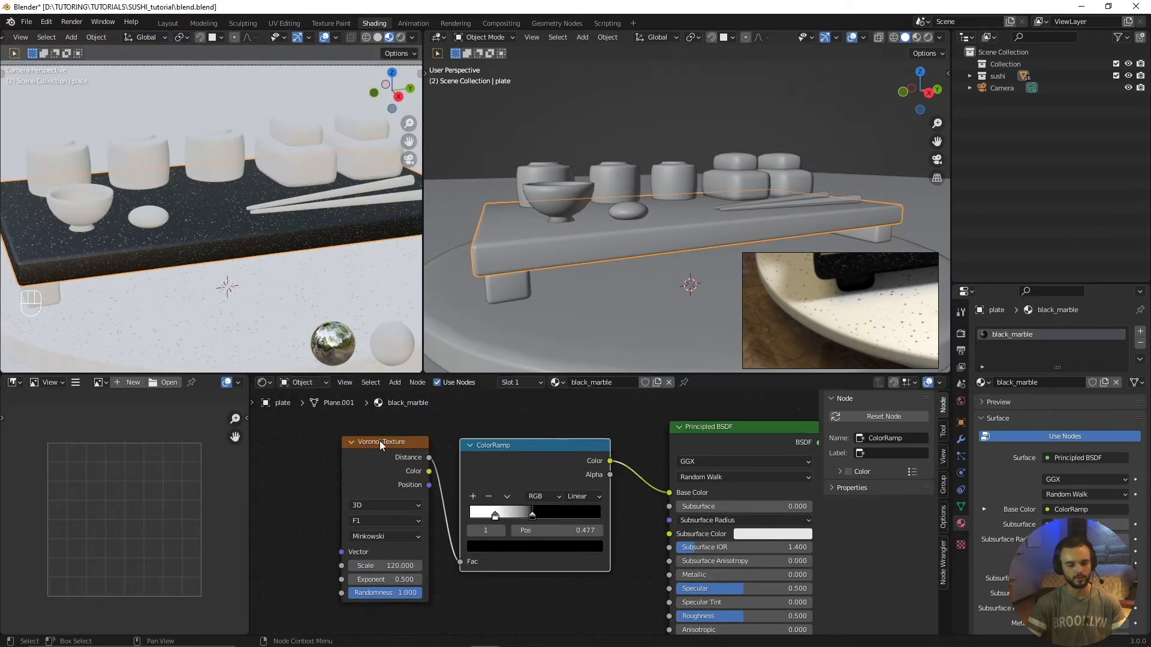
{"action": "left_click_drag", "start_coordinate": [380, 441], "coordinate": [333, 436]}
{"action": "scroll", "coordinate": [225, 264], "scroll_direction": "up", "scroll_amount": 2}
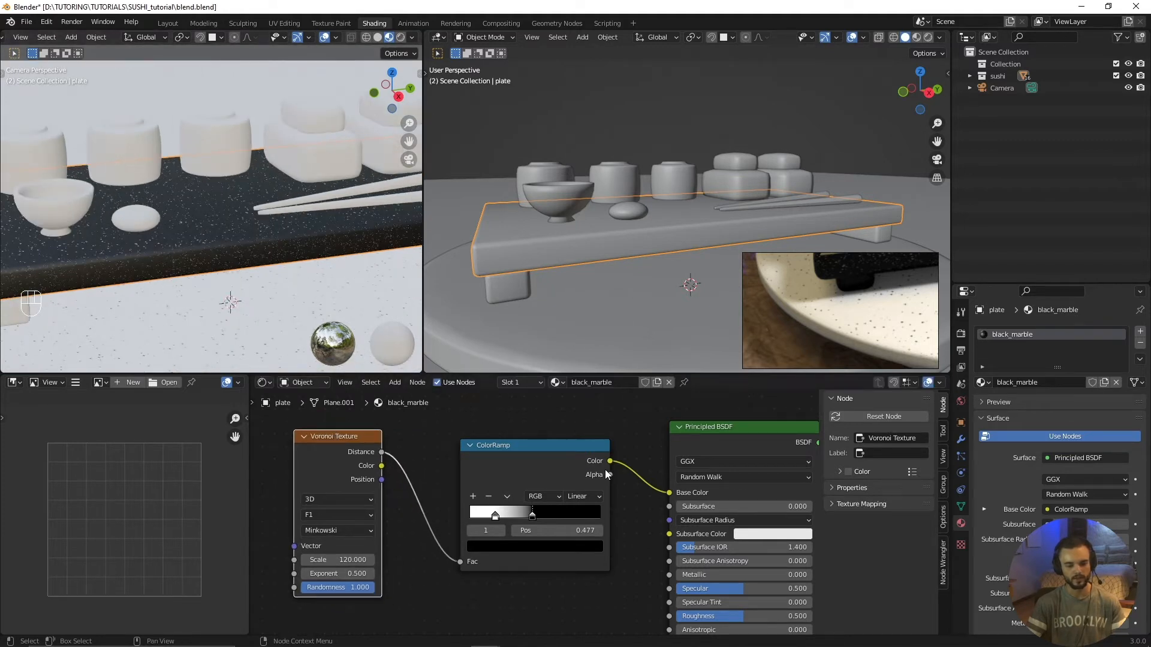
{"action": "left_click_drag", "start_coordinate": [610, 463], "coordinate": [672, 579]}
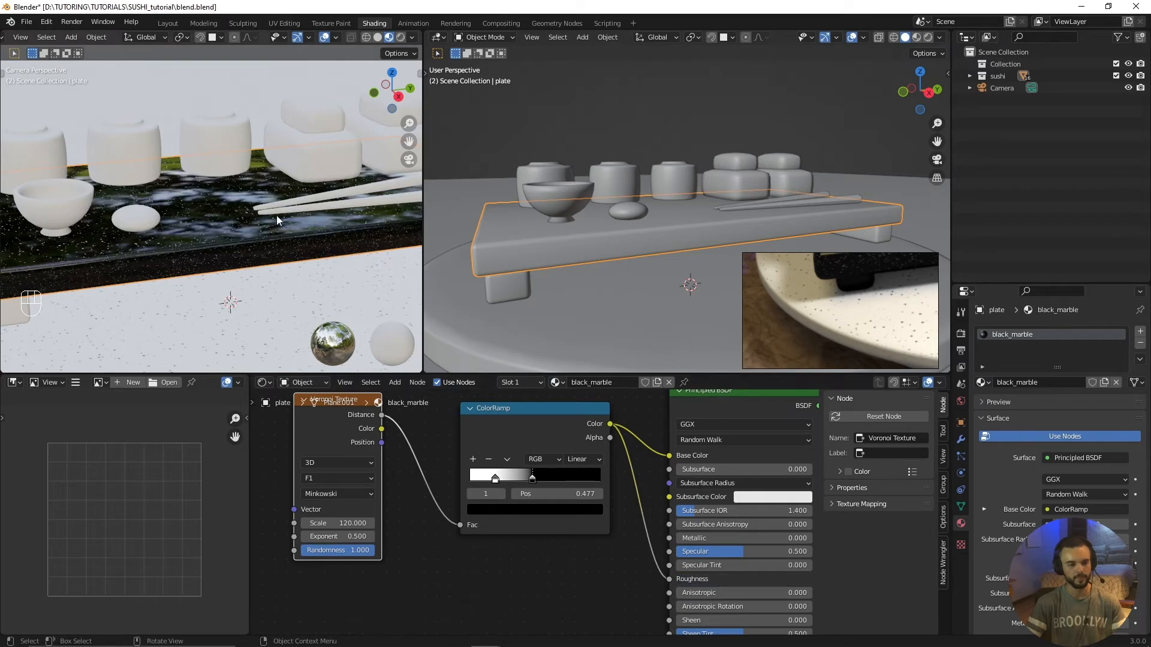
Step: Move the ColorRamp's black stop to 0.600, viewing the board's speckles and reflections up close
{"action": "key", "text": "KP_0"}
{"action": "scroll", "coordinate": [273, 230], "scroll_direction": "up", "scroll_amount": 10}
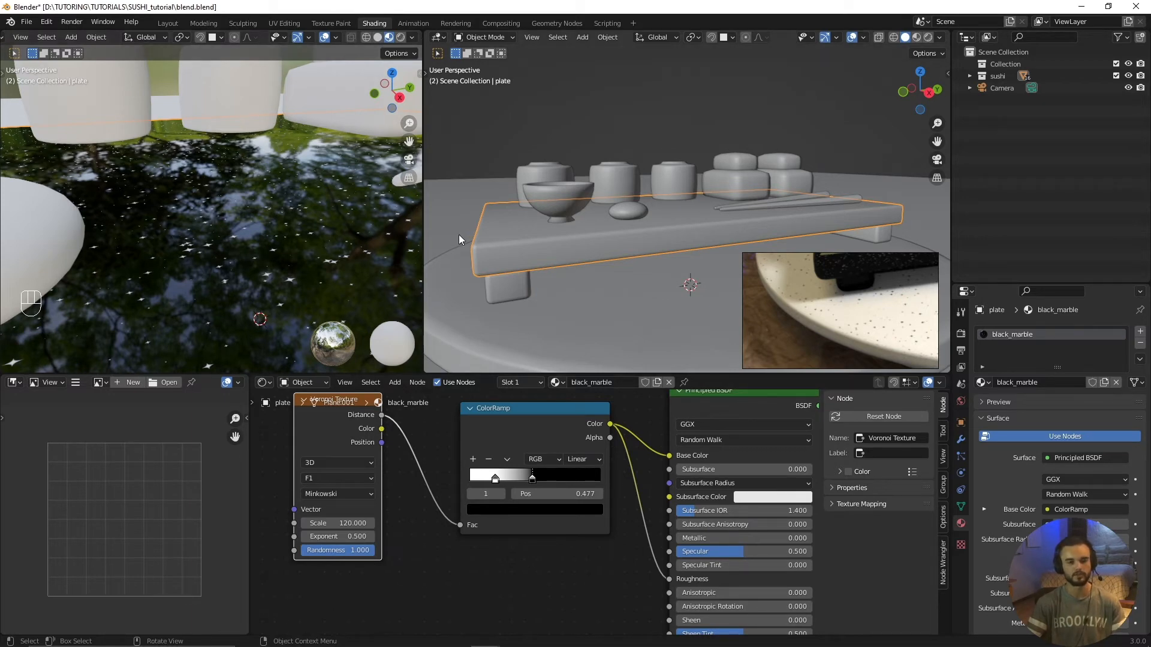
{"action": "middle_click_drag", "start_coordinate": [386, 237], "coordinate": [312, 260]}
{"action": "scroll", "coordinate": [448, 518], "scroll_direction": "down", "scroll_amount": 2}
{"action": "mouse_move", "coordinate": [533, 488]}
{"action": "left_mouse_down"}
{"action": "mouse_move", "coordinate": [599, 494]}
{"action": "mouse_move", "coordinate": [546, 488]}
{"action": "left_mouse_up"}
{"action": "scroll", "coordinate": [476, 508], "scroll_direction": "up", "scroll_amount": 2}
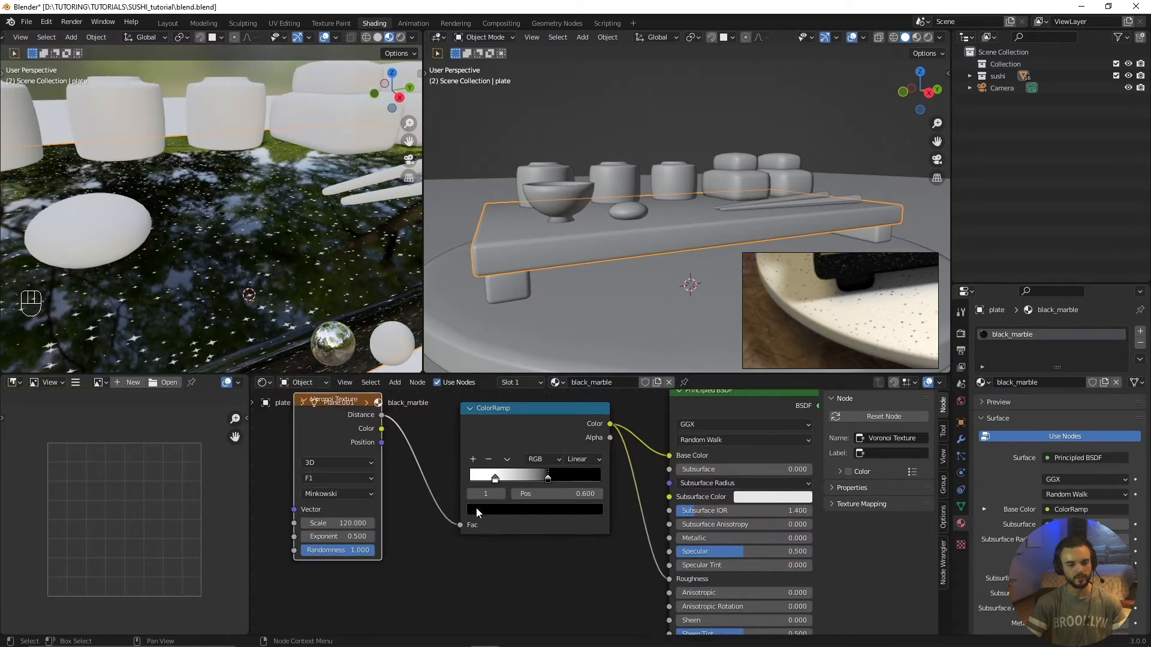
{"action": "middle_click_drag", "start_coordinate": [305, 316], "coordinate": [288, 320]}
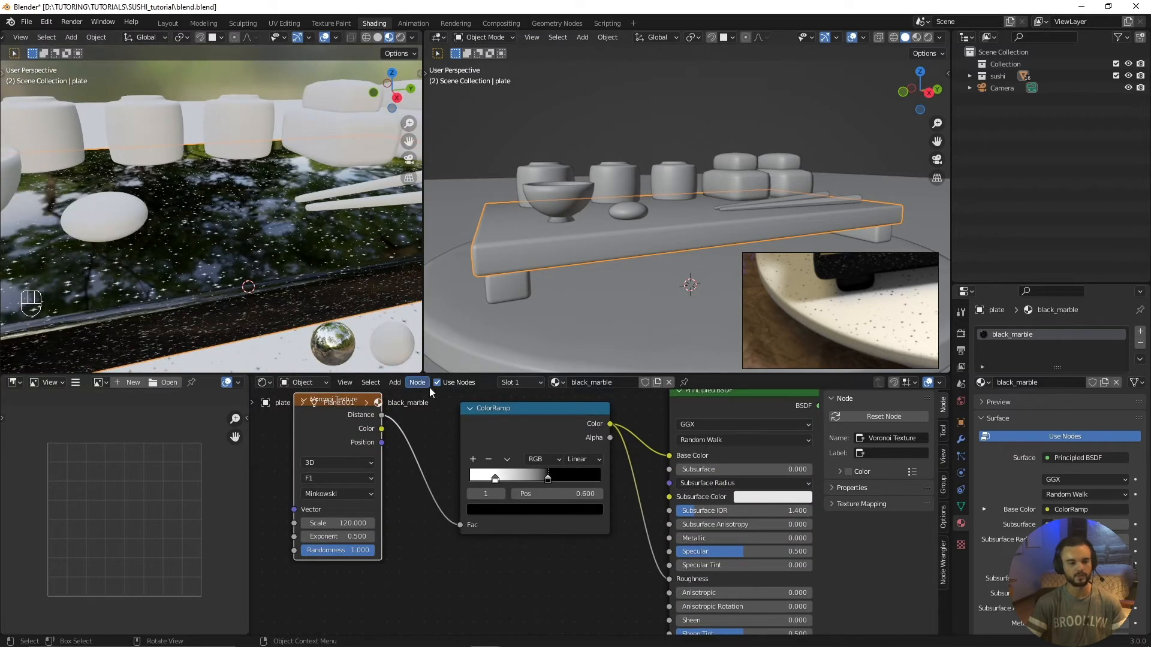
{"action": "scroll", "coordinate": [297, 358], "scroll_direction": "up", "scroll_amount": 3}
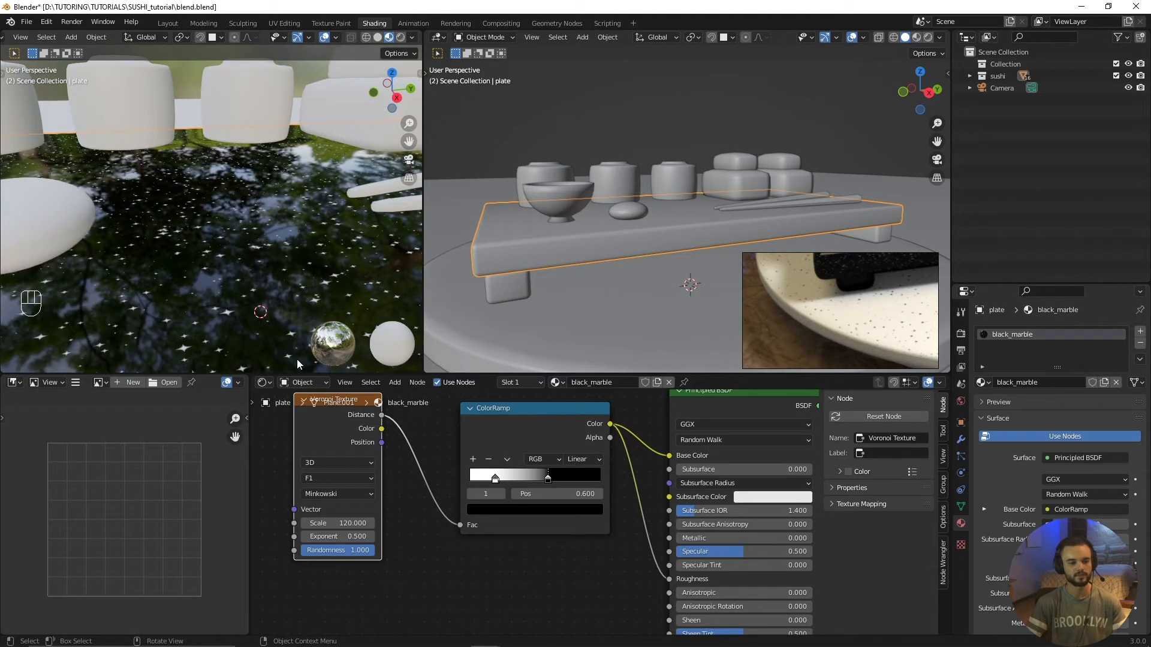
Step: Try adjusting the brightness of the ColorRamp's black stop and examine the serving board's reflections from farther away
{"action": "left_click", "coordinate": [552, 510]}
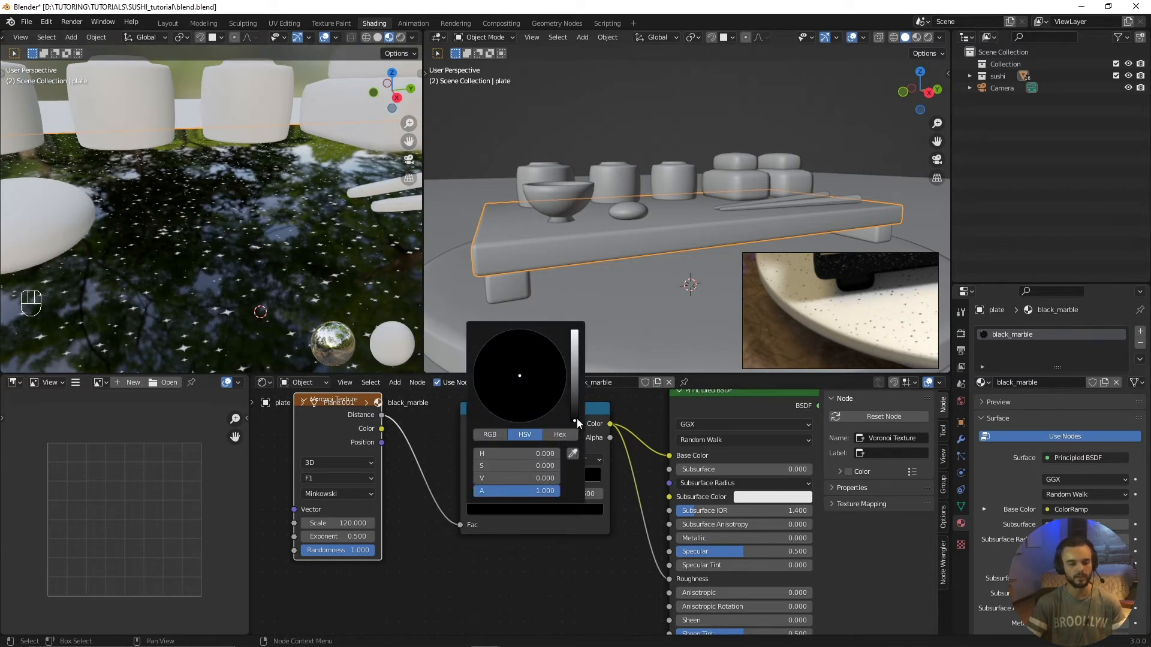
{"action": "mouse_move", "coordinate": [576, 420]}
{"action": "left_mouse_down"}
{"action": "mouse_move", "coordinate": [574, 404]}
{"action": "mouse_move", "coordinate": [574, 420]}
{"action": "left_mouse_up"}
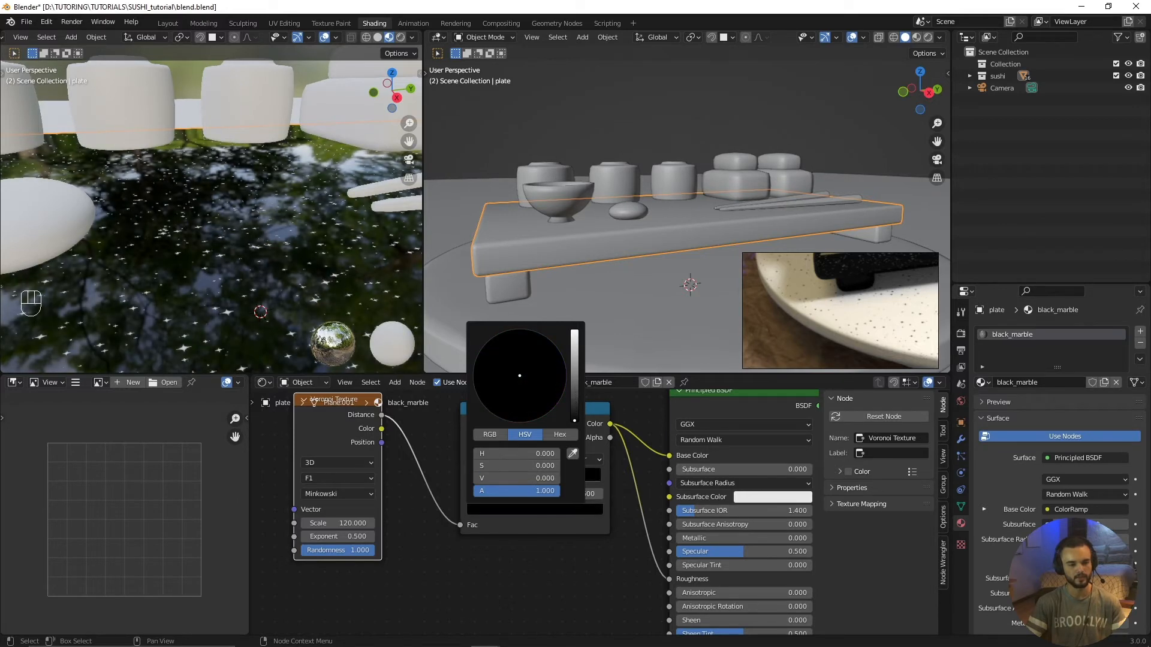
{"action": "scroll", "coordinate": [240, 258], "scroll_direction": "down", "scroll_amount": 4}
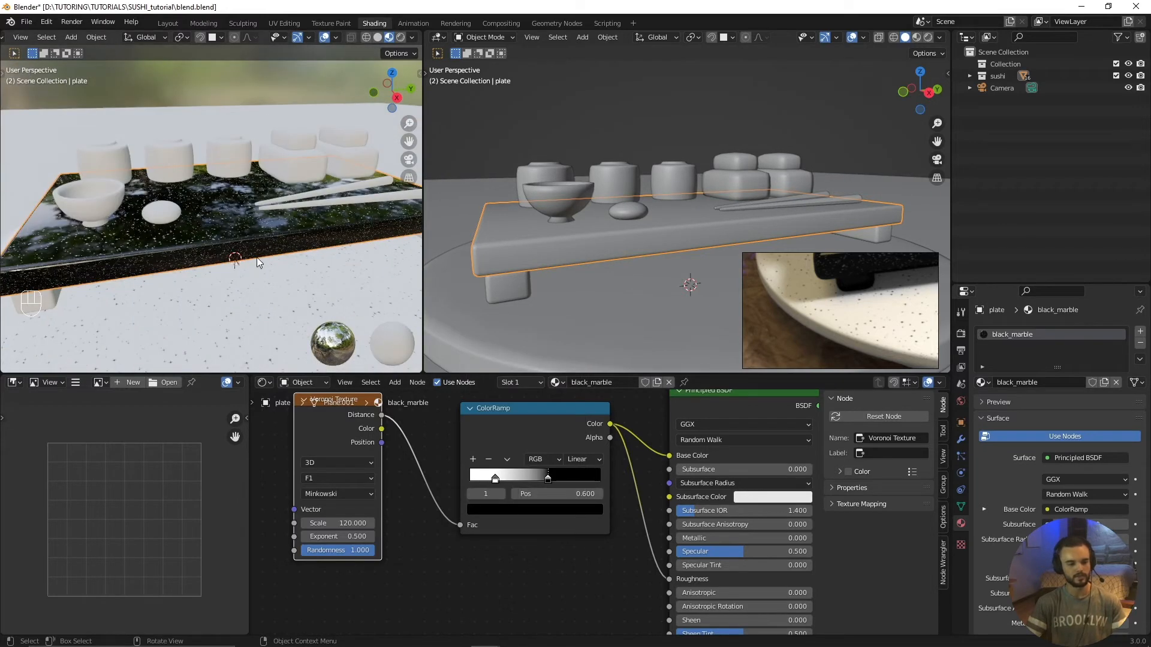
{"action": "scroll", "coordinate": [257, 259], "scroll_direction": "up", "scroll_amount": 4}
{"action": "scroll", "coordinate": [255, 261], "scroll_direction": "down", "scroll_amount": 2}
{"action": "middle_click_drag", "start_coordinate": [254, 260], "coordinate": [263, 269]}
{"action": "scroll", "coordinate": [261, 274], "scroll_direction": "down", "scroll_amount": 2}
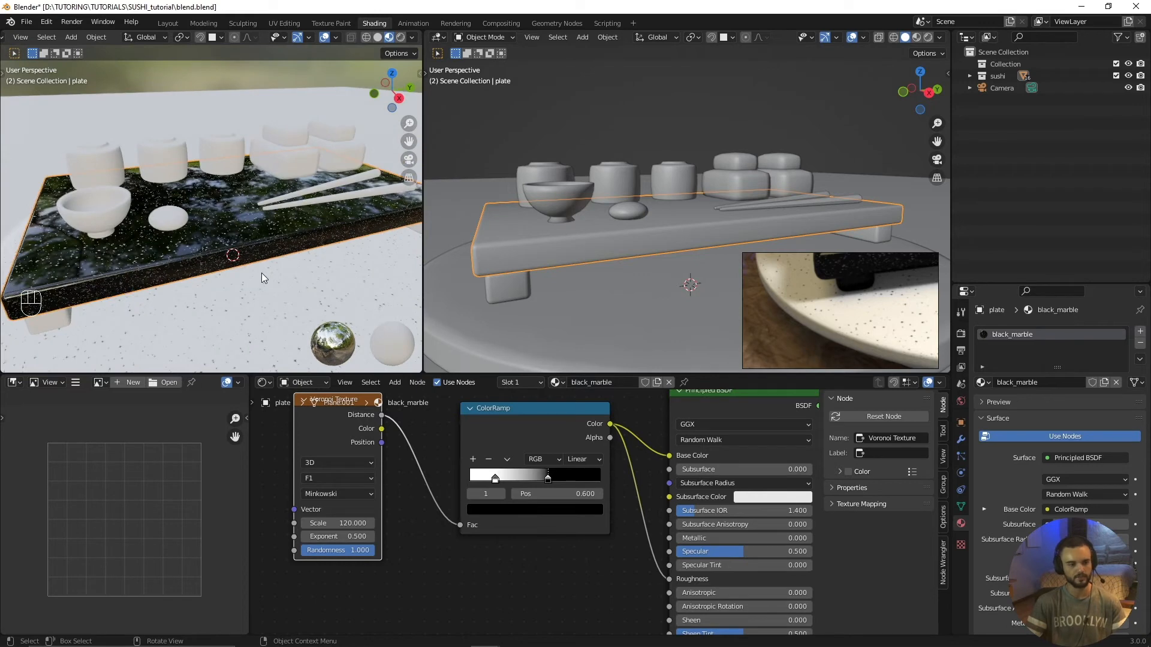
Step: Select the serving board's two legs with the board as the active object and link its black_marble material to them
{"action": "key", "text": "alt+a"}
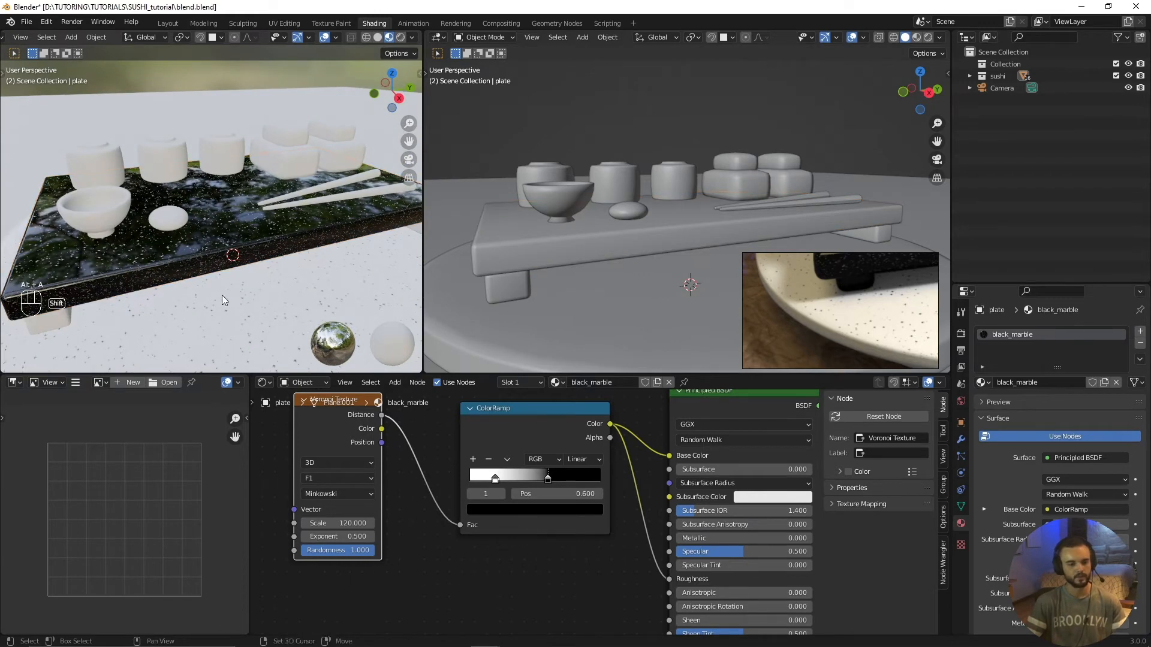
{"action": "middle_click_drag", "start_coordinate": [222, 295], "coordinate": [279, 269]}
{"action": "left_click", "coordinate": [156, 275]}
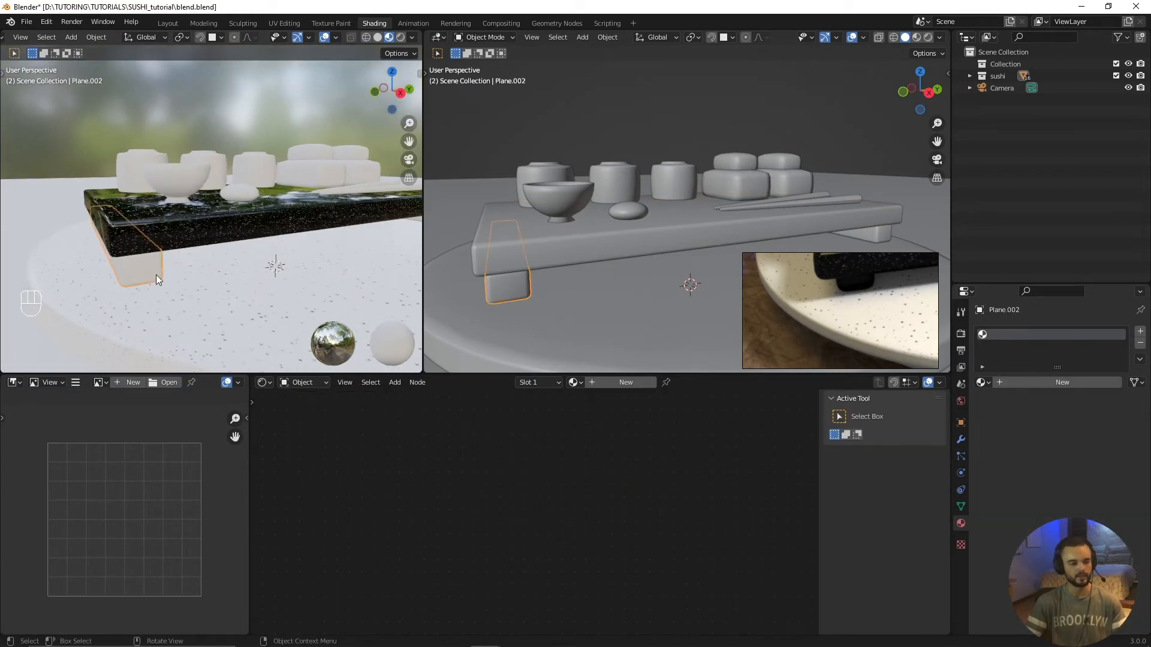
{"action": "middle_click_drag", "start_coordinate": [156, 275], "coordinate": [283, 258]}
{"action": "left_click", "coordinate": [339, 232], "text": "shift"}
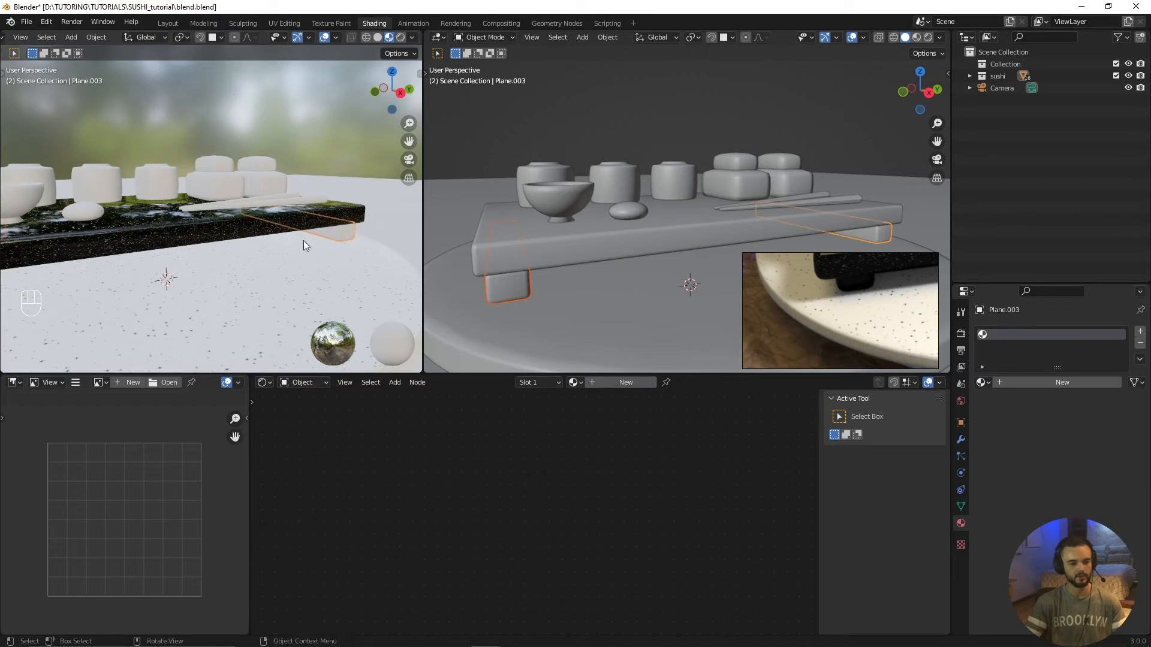
{"action": "middle_click_drag", "start_coordinate": [167, 324], "coordinate": [282, 301]}
{"action": "middle_click_drag", "start_coordinate": [135, 259], "coordinate": [236, 278]}
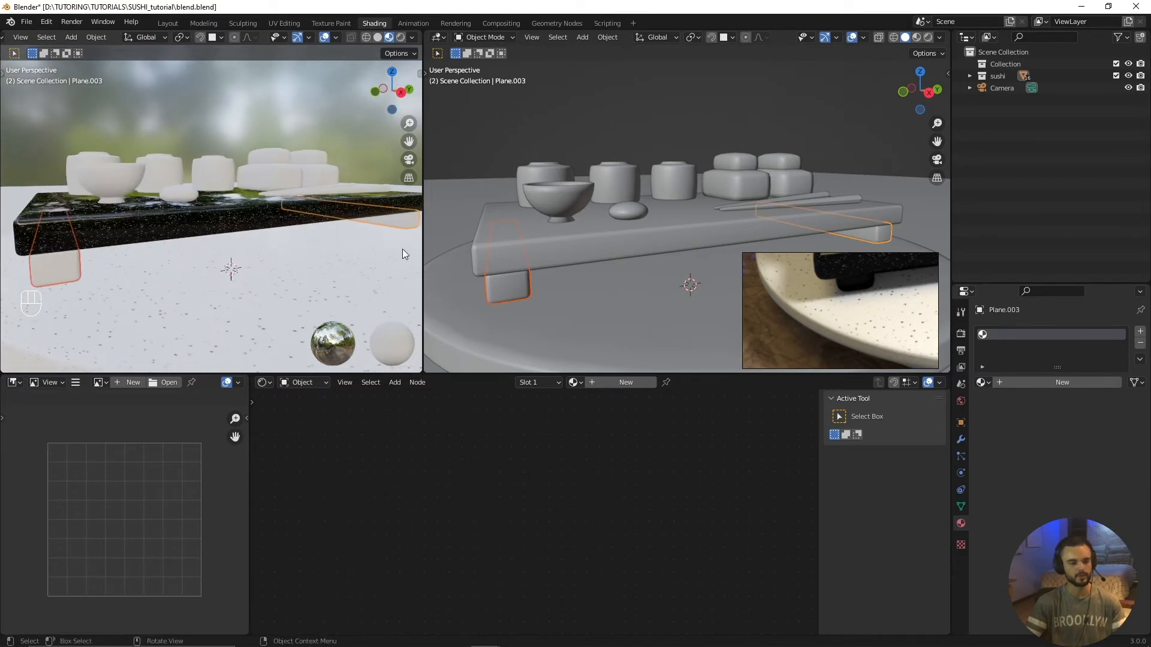
{"action": "scroll", "coordinate": [327, 258], "scroll_direction": "down", "scroll_amount": 1}
{"action": "middle_click_drag", "start_coordinate": [242, 225], "coordinate": [258, 246]}
{"action": "left_click", "coordinate": [221, 217], "text": "shift"}
{"action": "scroll", "coordinate": [520, 276], "scroll_direction": "down", "scroll_amount": 2}
{"action": "scroll", "coordinate": [593, 250], "scroll_direction": "up", "scroll_amount": 2}
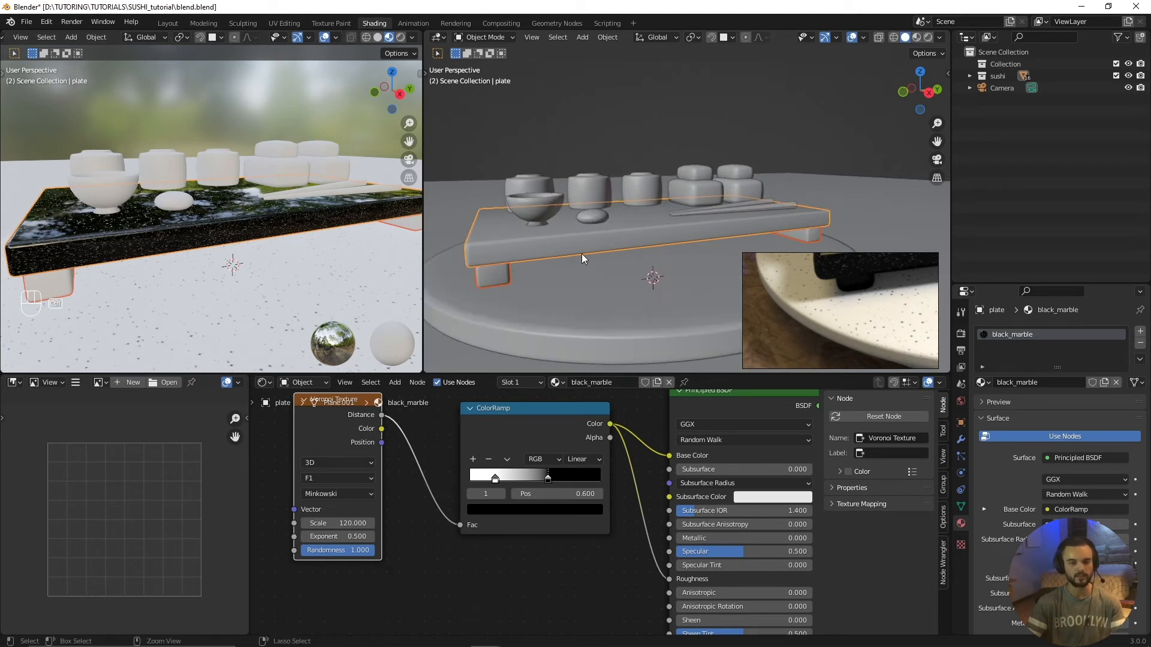
{"action": "key", "text": "ctrl+l"}
{"action": "left_click", "coordinate": [575, 254]}
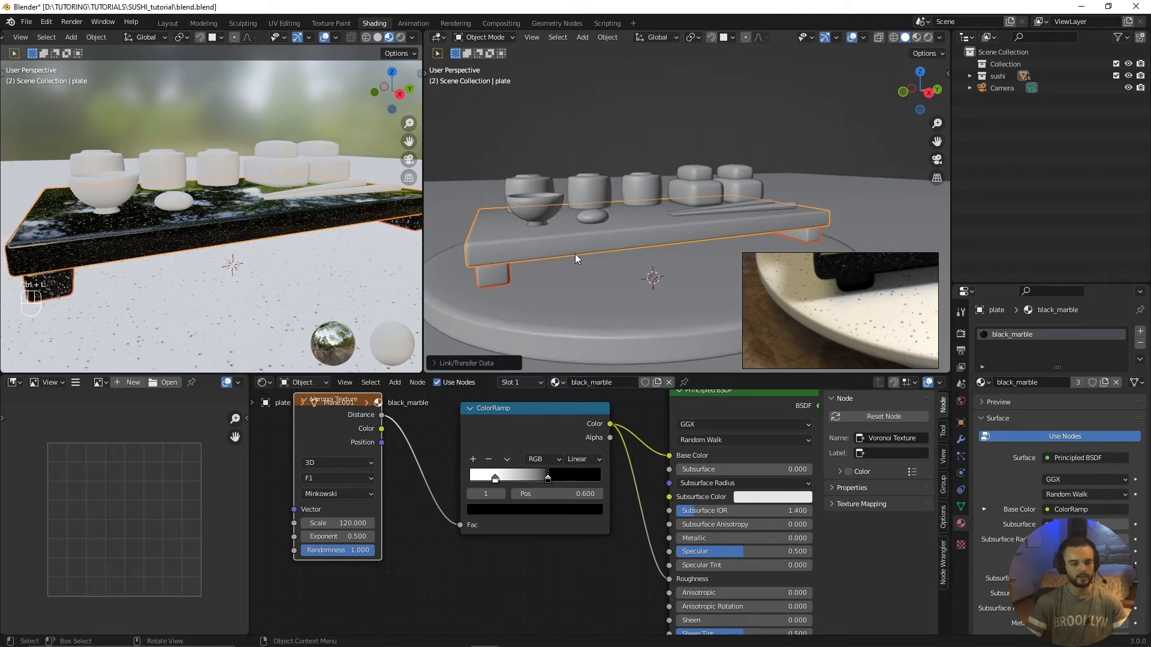
Step: Check the material on each of the serving board's legs in turn, then deselect everything
{"action": "middle_click_drag", "start_coordinate": [544, 256], "coordinate": [598, 242]}
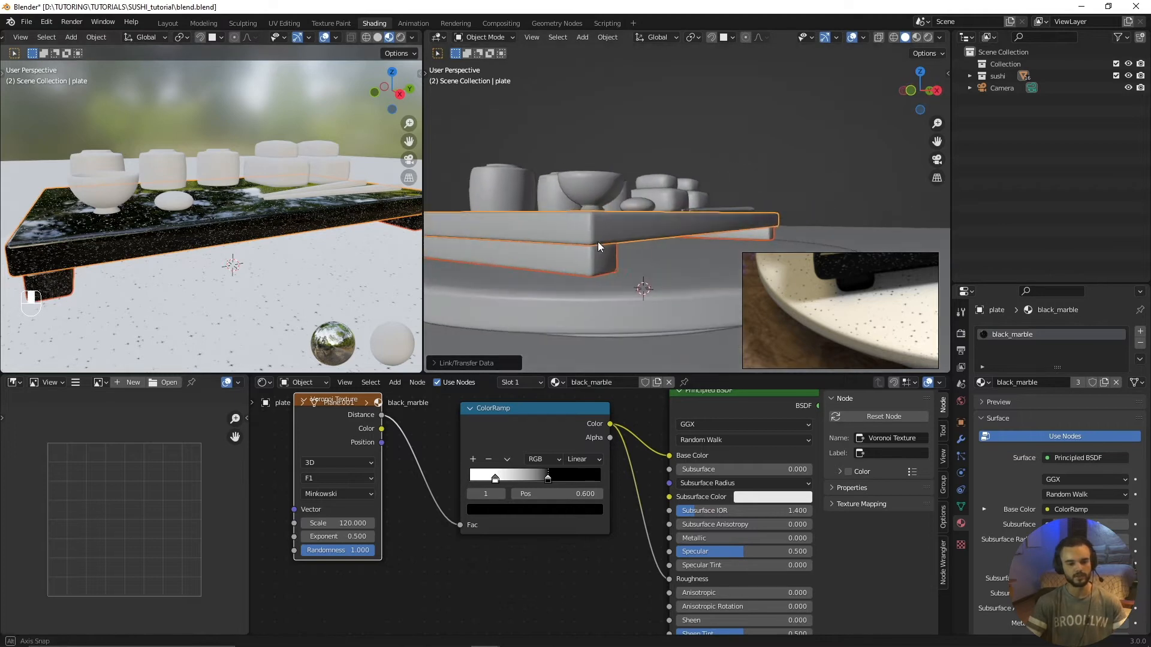
{"action": "left_click", "coordinate": [700, 213]}
{"action": "left_click", "coordinate": [607, 266]}
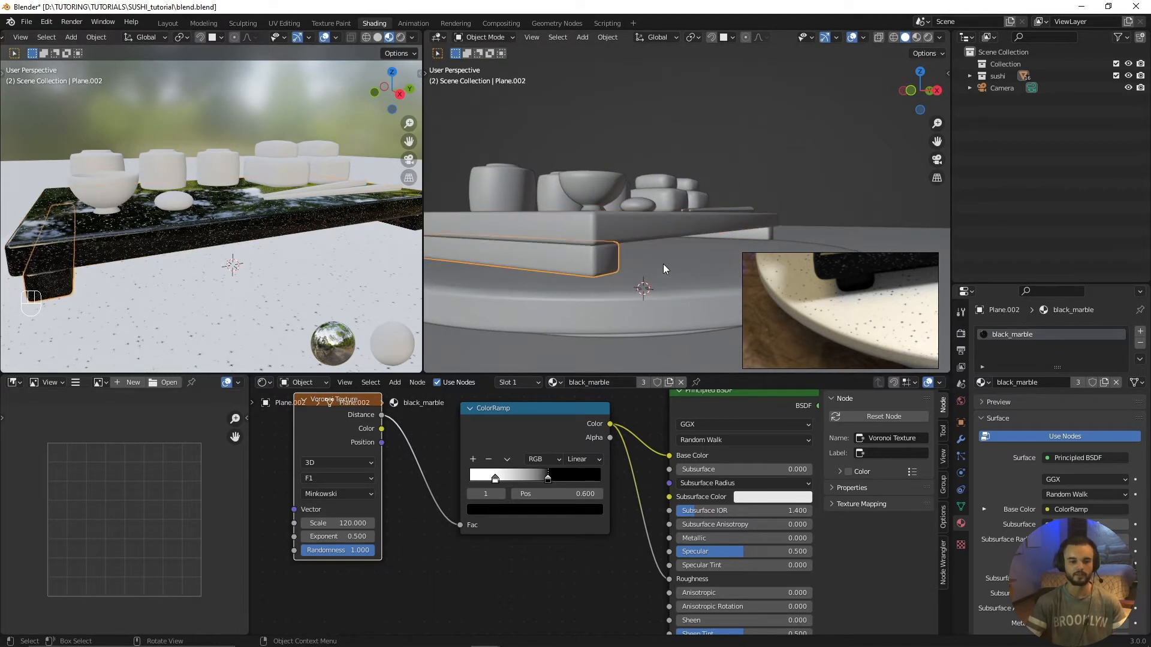
{"action": "middle_click_drag", "start_coordinate": [663, 264], "coordinate": [636, 269]}
{"action": "key", "text": "alt+a"}
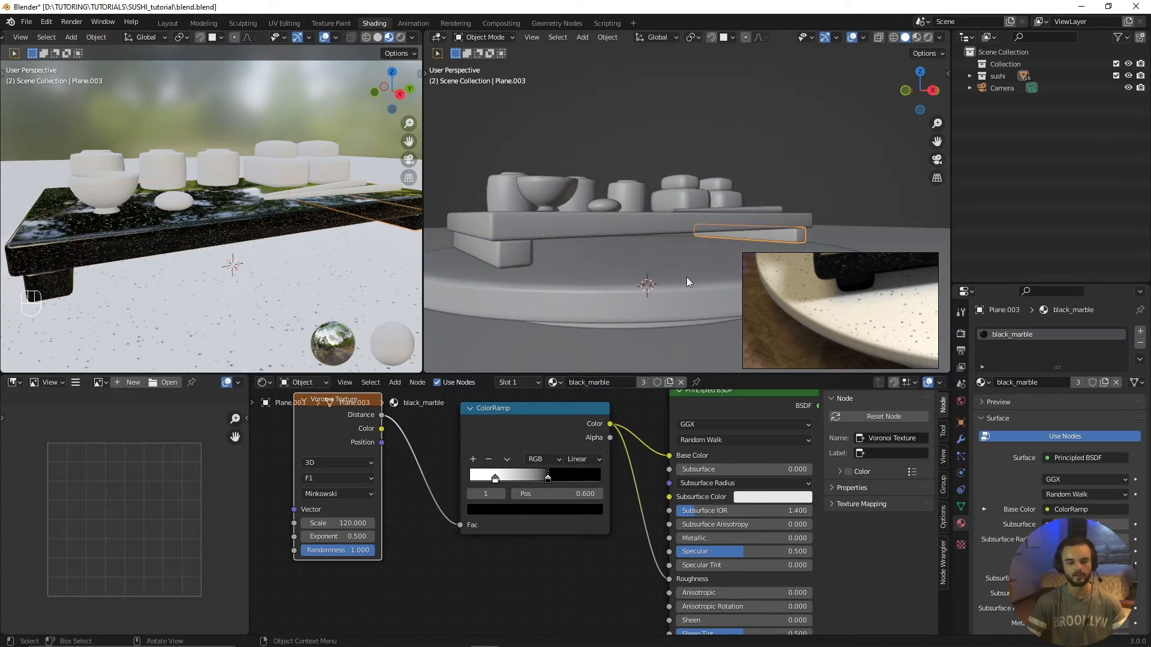
{"action": "middle_click_drag", "start_coordinate": [631, 264], "coordinate": [613, 284]}
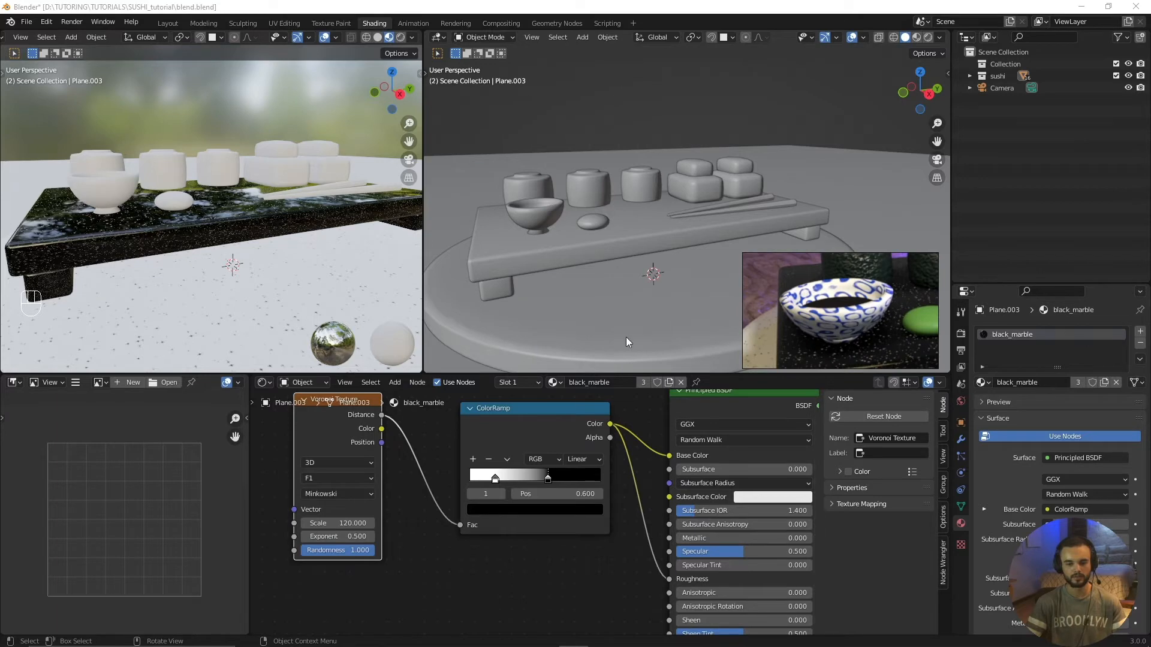
Step: Select the small bowl on the serving board and create a new material for it named bowl
{"action": "middle_click_drag", "start_coordinate": [556, 244], "coordinate": [635, 270]}
{"action": "scroll", "coordinate": [612, 269], "scroll_direction": "up", "scroll_amount": 2}
{"action": "left_click", "coordinate": [609, 290]}
{"action": "scroll", "coordinate": [624, 297], "scroll_direction": "up", "scroll_amount": 2}
{"action": "left_click", "coordinate": [615, 383]}
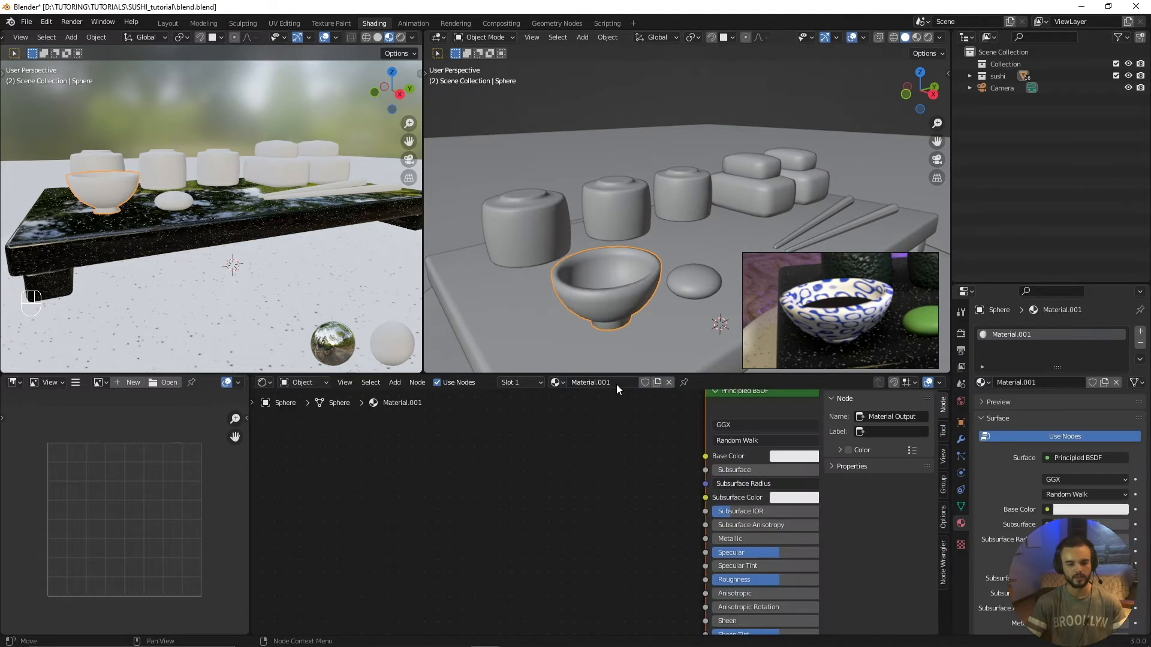
{"action": "type", "text": "bowl"}
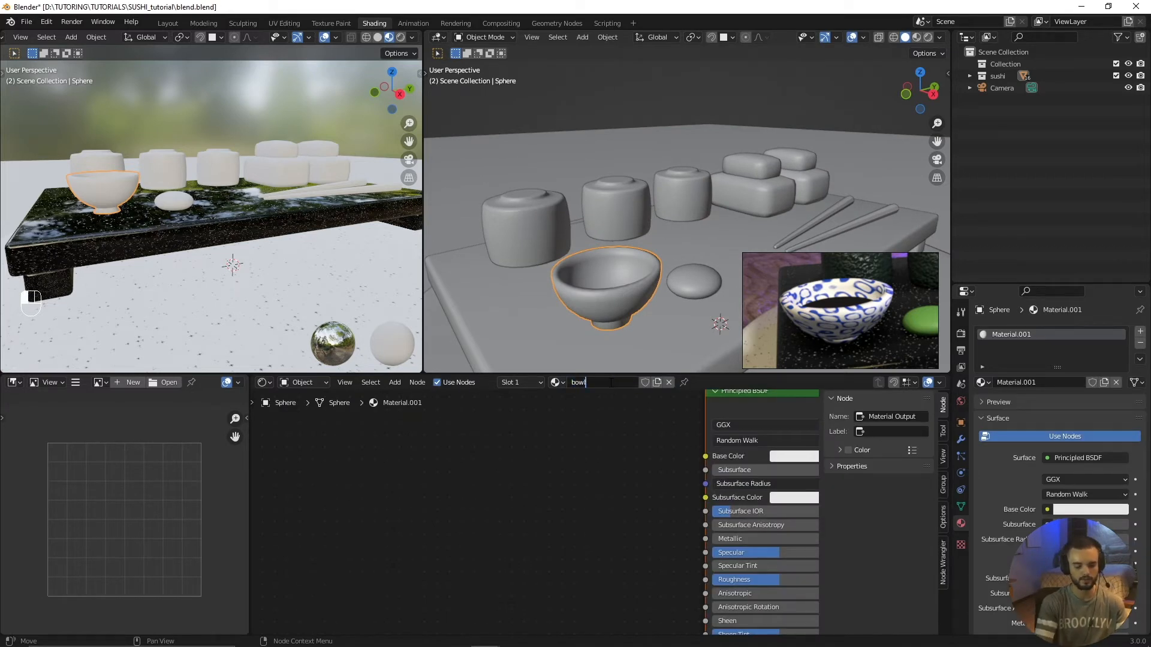
{"action": "key", "text": "Return"}
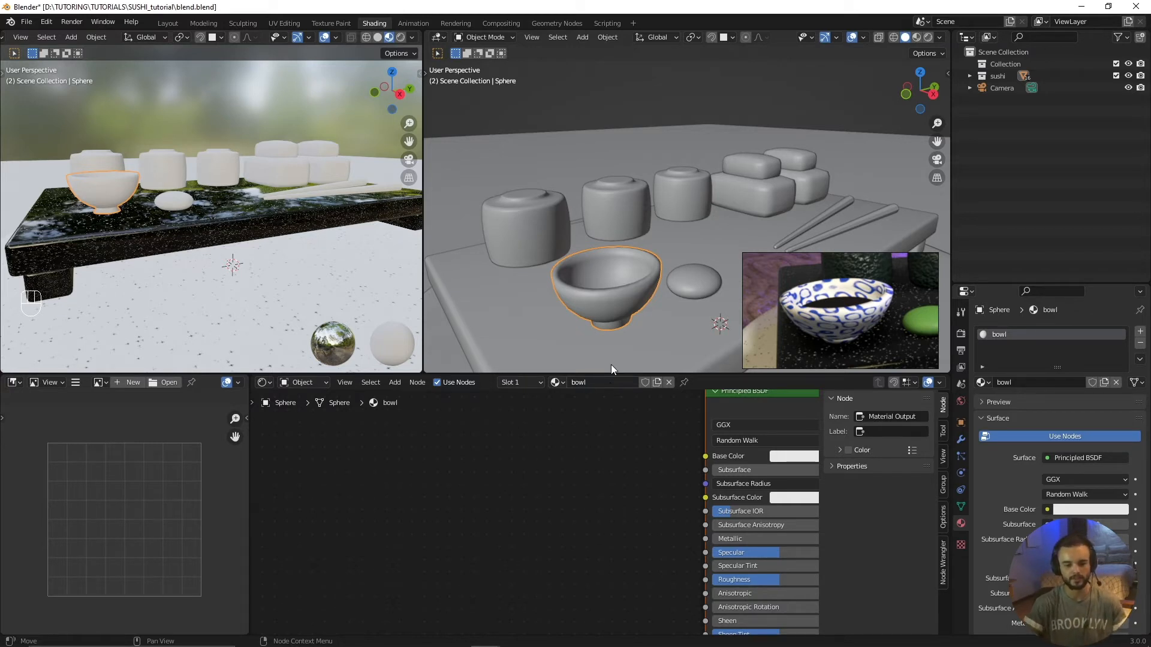
Step: Add a Magic Texture node to the bowl material, placed before the Principled BSDF with space between them
{"action": "middle_click_drag", "start_coordinate": [652, 429], "coordinate": [593, 461]}
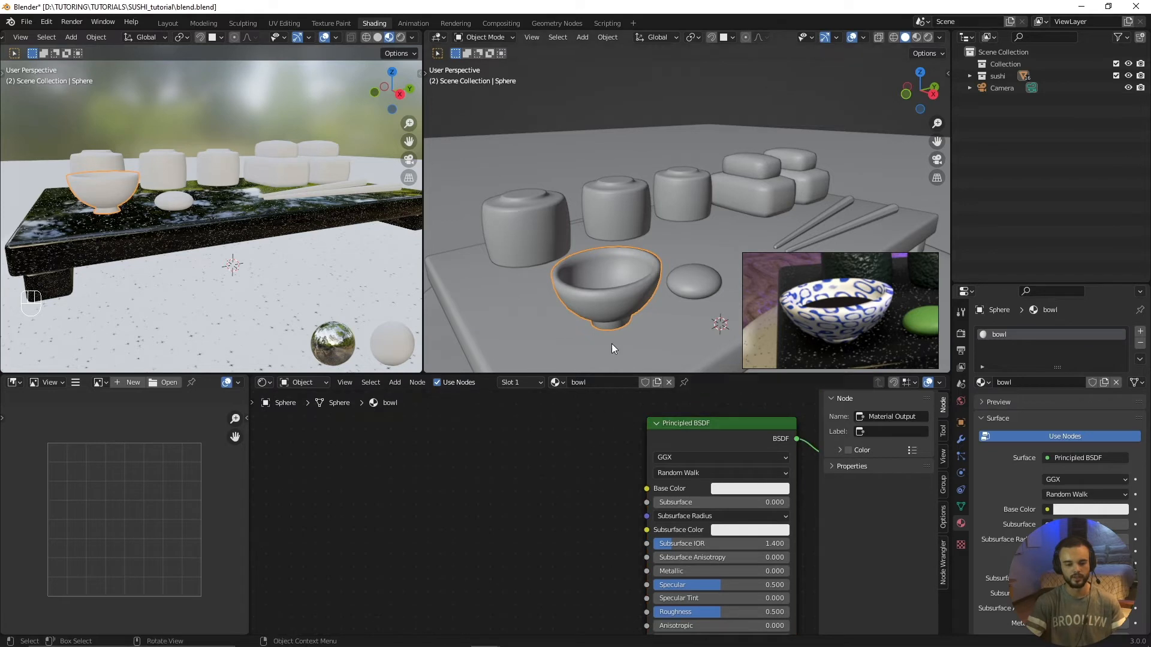
{"action": "scroll", "coordinate": [840, 311], "scroll_direction": "up", "scroll_amount": 3}
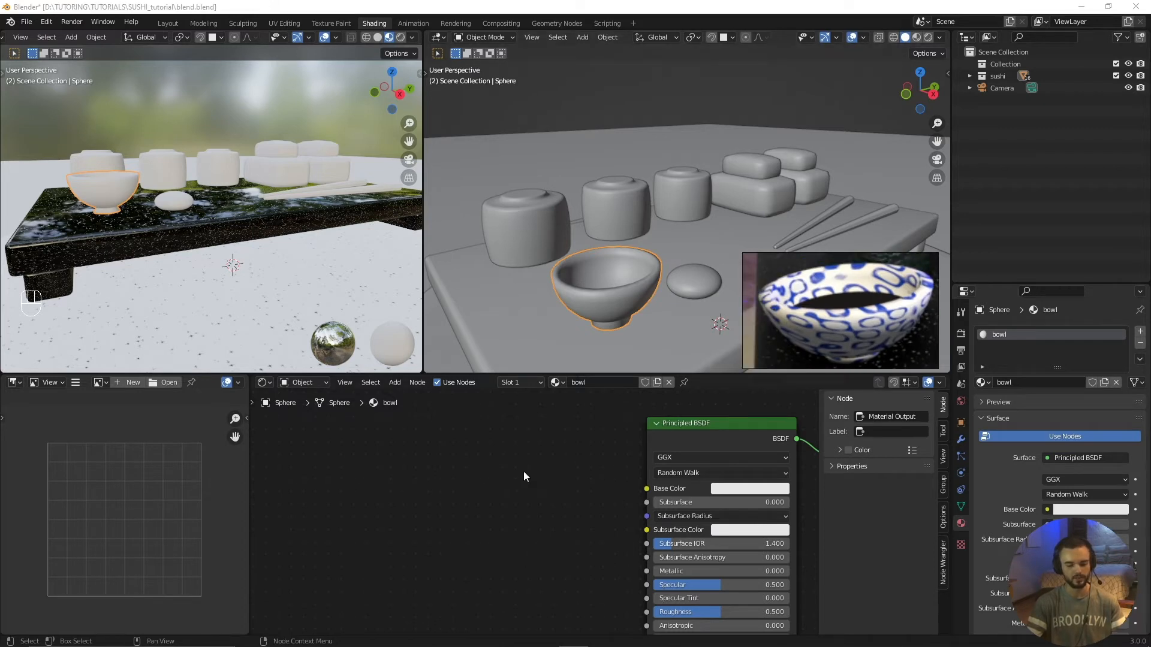
{"action": "key", "text": "shift+a"}
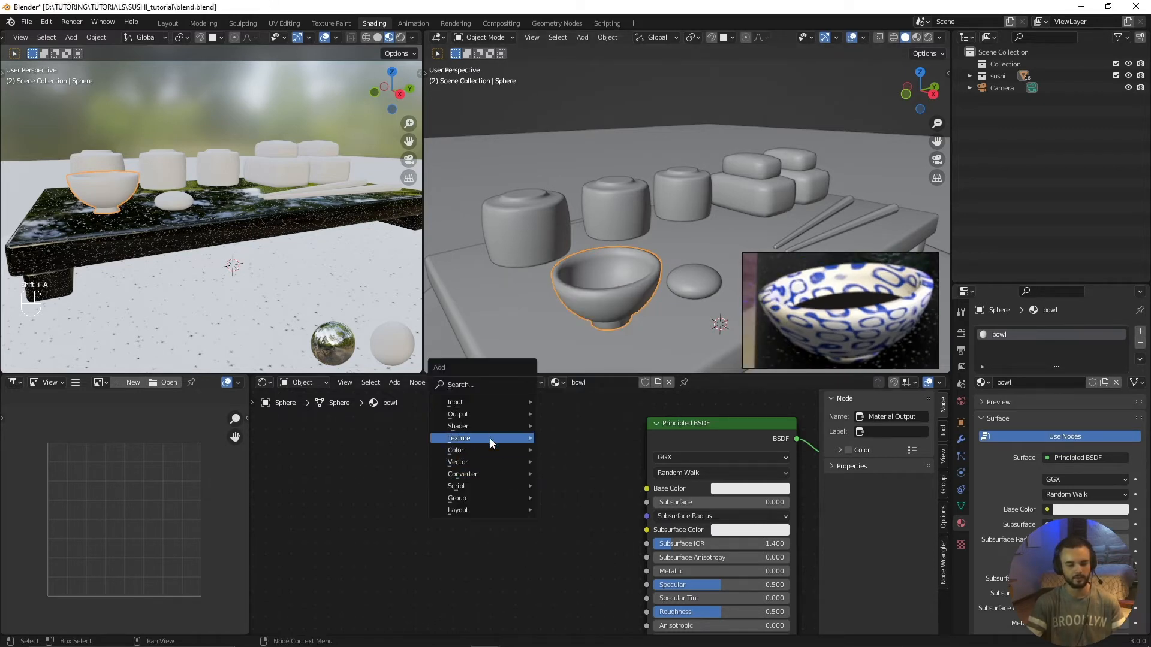
{"action": "mouse_move", "coordinate": [490, 438]}
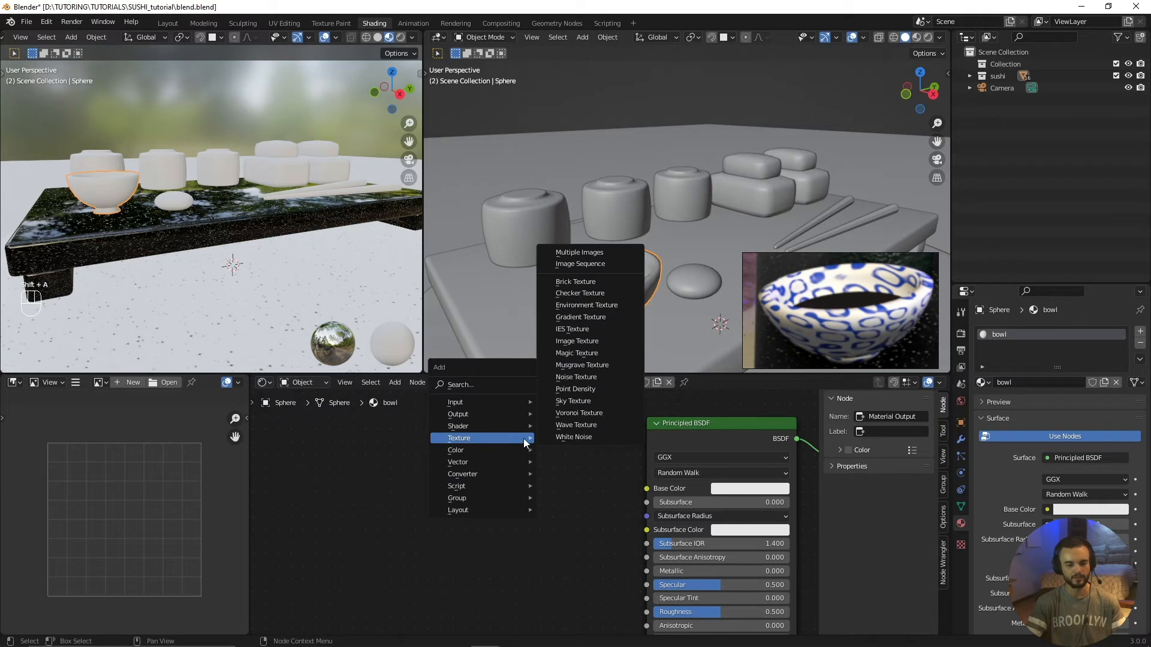
{"action": "left_click", "coordinate": [592, 354]}
{"action": "left_click", "coordinate": [404, 468]}
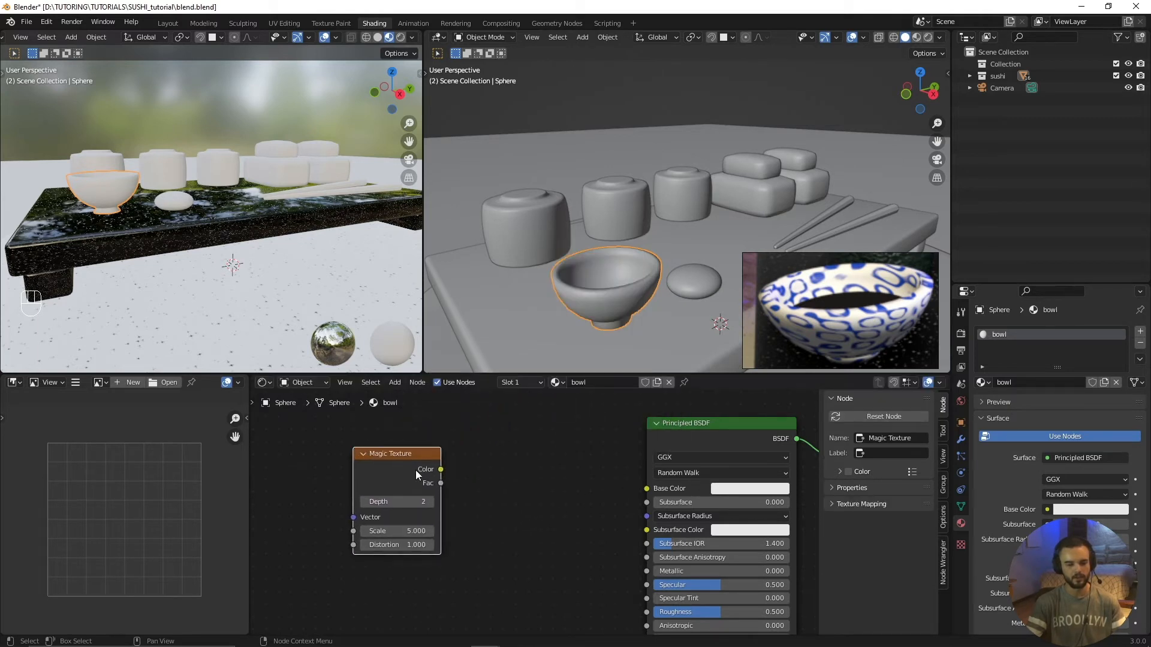
Step: Connect the Magic Texture's Color output to the Principled BSDF's Base Color and view the bowl up close
{"action": "left_click_drag", "start_coordinate": [441, 470], "coordinate": [647, 489]}
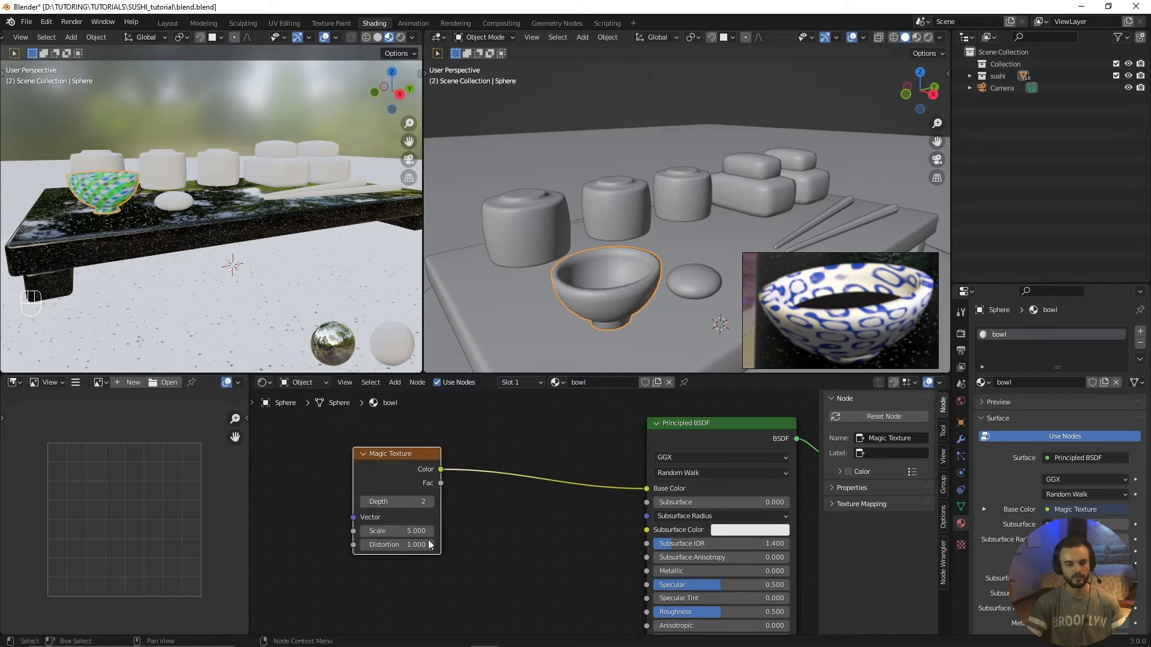
{"action": "middle_click_drag", "start_coordinate": [175, 154], "coordinate": [254, 190], "text": "shift"}
{"action": "scroll", "coordinate": [233, 281], "scroll_direction": "up", "scroll_amount": 6}
{"action": "middle_click_drag", "start_coordinate": [233, 280], "coordinate": [249, 254], "text": "shift"}
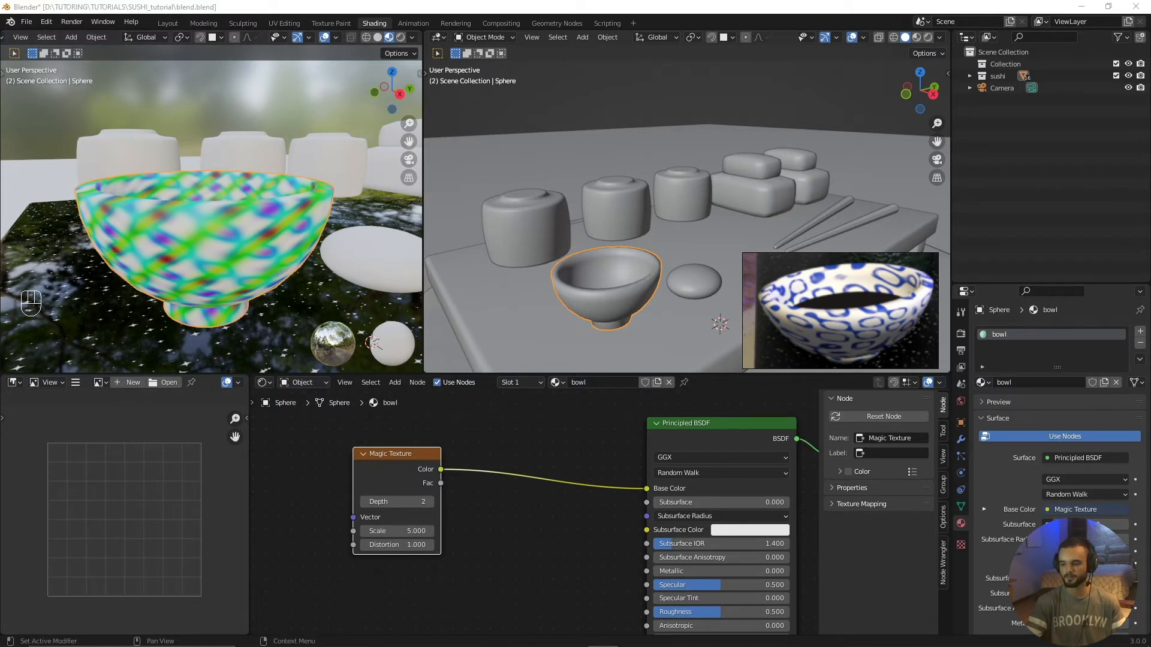
Step: Insert a ColorRamp node between the Magic Texture and the Principled BSDF's Base Color
{"action": "left_click", "coordinate": [500, 516]}
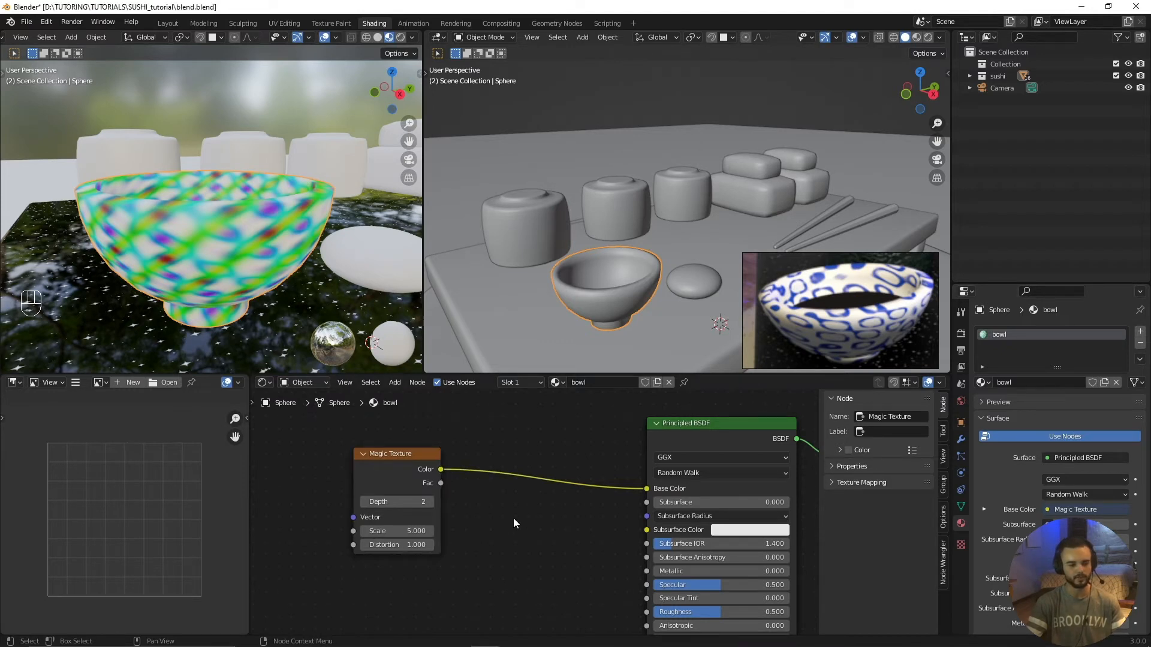
{"action": "key", "text": "shift+a"}
{"action": "mouse_move", "coordinate": [497, 559]}
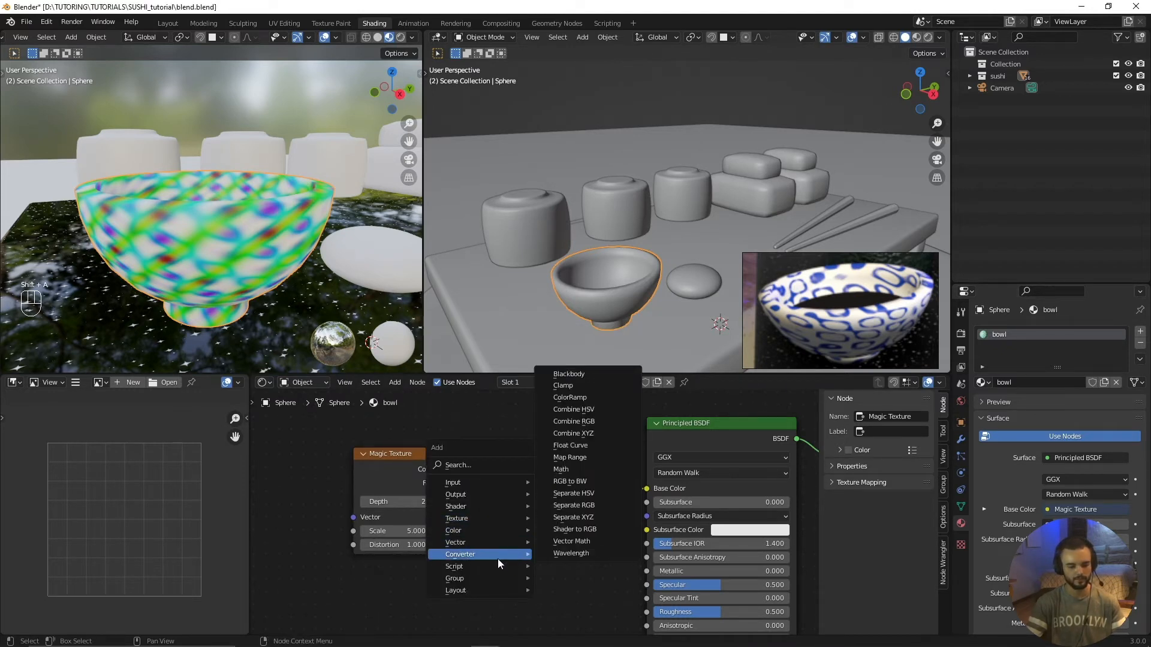
{"action": "left_click", "coordinate": [569, 398]}
{"action": "left_click", "coordinate": [485, 429]}
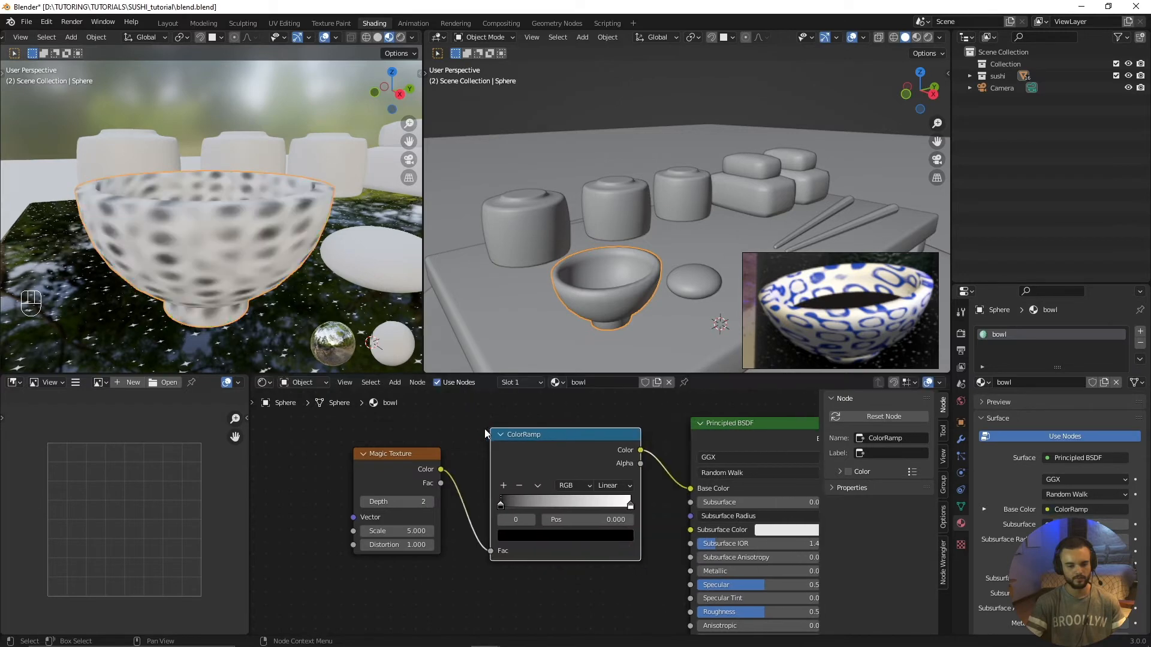
Step: Set the Magic Texture's scale to 3.5 and distortion to 2.1, and move the ColorRamp's black stop to position 0.123
{"action": "scroll", "coordinate": [397, 516], "scroll_direction": "up", "scroll_amount": 1}
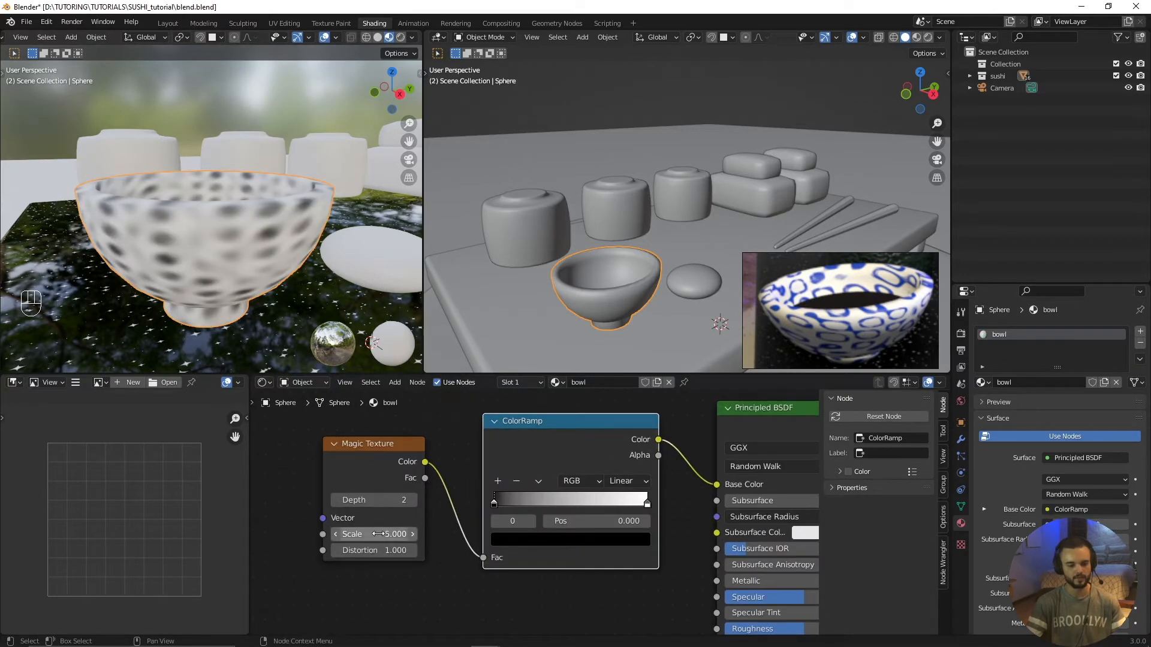
{"action": "mouse_move", "coordinate": [372, 534]}
{"action": "left_mouse_down"}
{"action": "mouse_move", "coordinate": [420, 534]}
{"action": "mouse_move", "coordinate": [351, 534]}
{"action": "mouse_move", "coordinate": [383, 550]}
{"action": "mouse_move", "coordinate": [374, 550]}
{"action": "left_mouse_up"}
{"action": "mouse_move", "coordinate": [494, 503]}
{"action": "left_mouse_down"}
{"action": "mouse_move", "coordinate": [525, 505]}
{"action": "mouse_move", "coordinate": [513, 505]}
{"action": "left_mouse_up"}
{"action": "mouse_move", "coordinate": [646, 503]}
{"action": "left_mouse_down"}
{"action": "mouse_move", "coordinate": [567, 506]}
{"action": "mouse_move", "coordinate": [653, 505]}
{"action": "left_mouse_up"}
Step: Change the ColorRamp's black stop to blue with hue 0.661, saturation 0.920 and value 0.505
{"action": "left_click", "coordinate": [512, 502]}
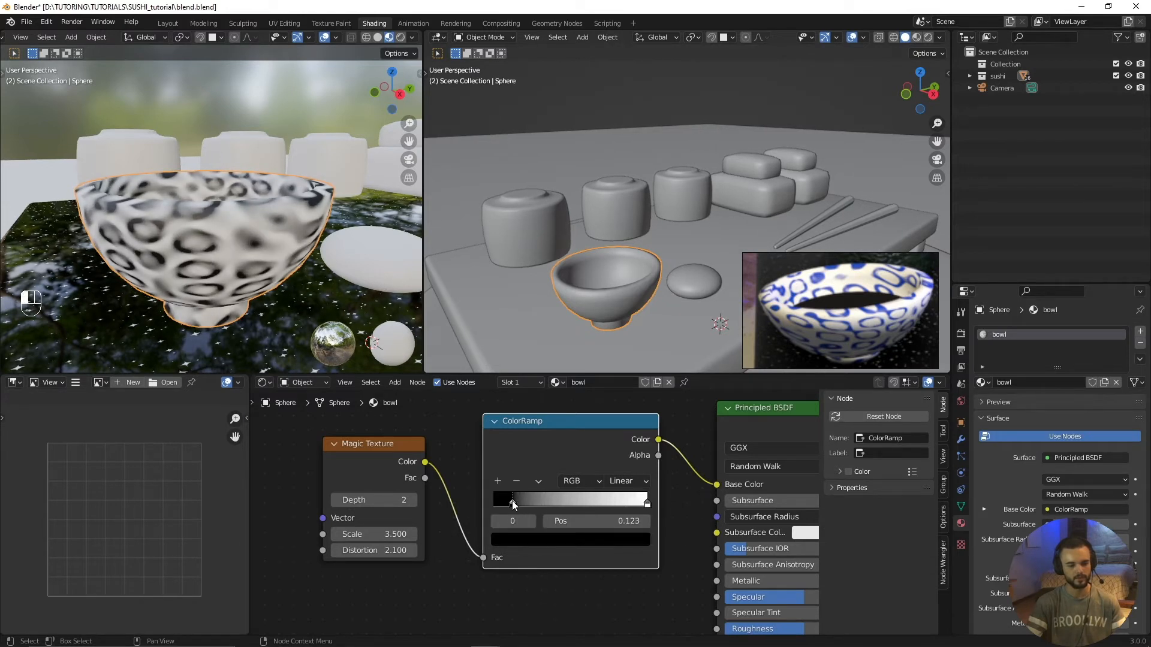
{"action": "left_click", "coordinate": [521, 539]}
{"action": "left_click_drag", "start_coordinate": [617, 435], "coordinate": [615, 360]}
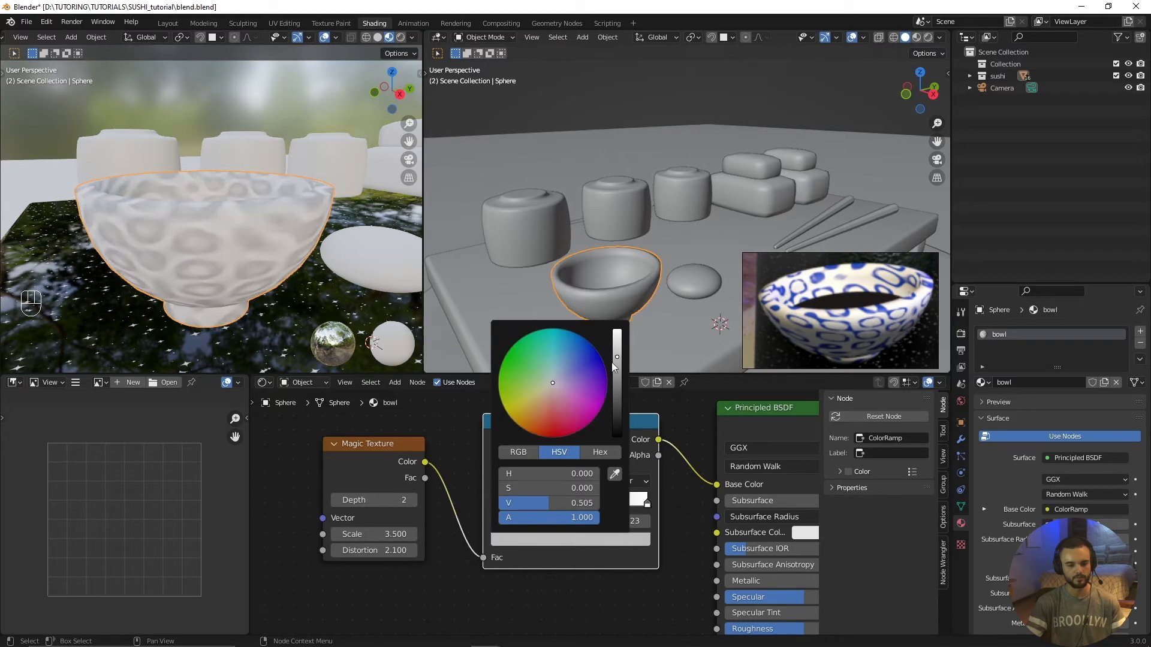
{"action": "left_click_drag", "start_coordinate": [555, 383], "coordinate": [584, 361]}
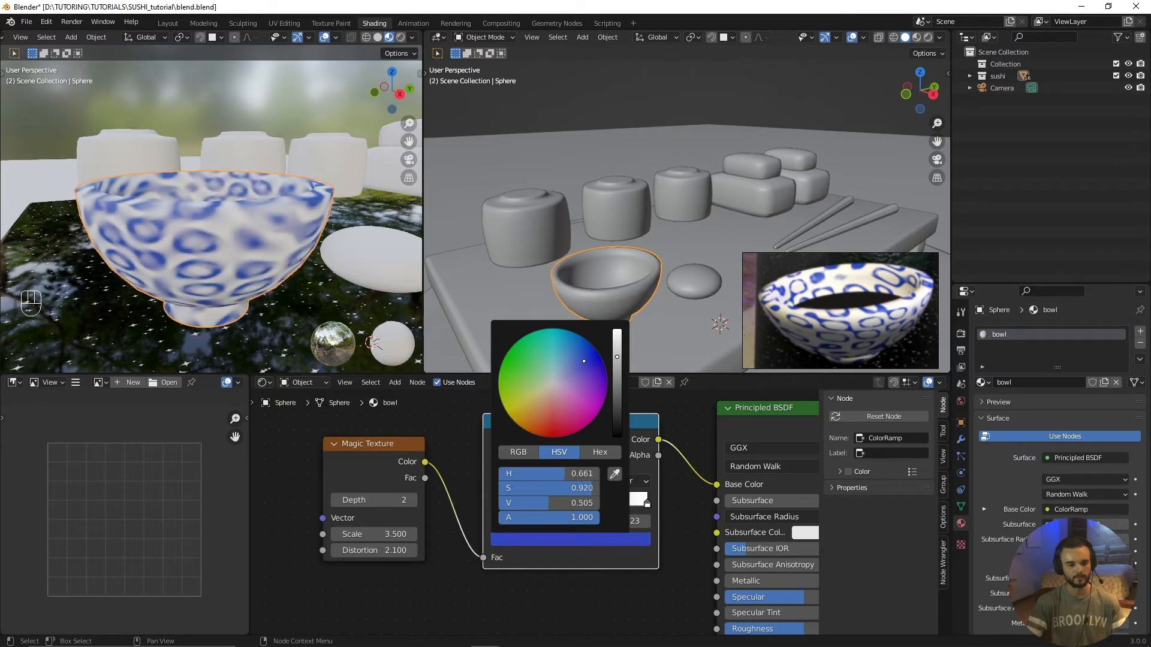
{"action": "left_click", "coordinate": [615, 473]}
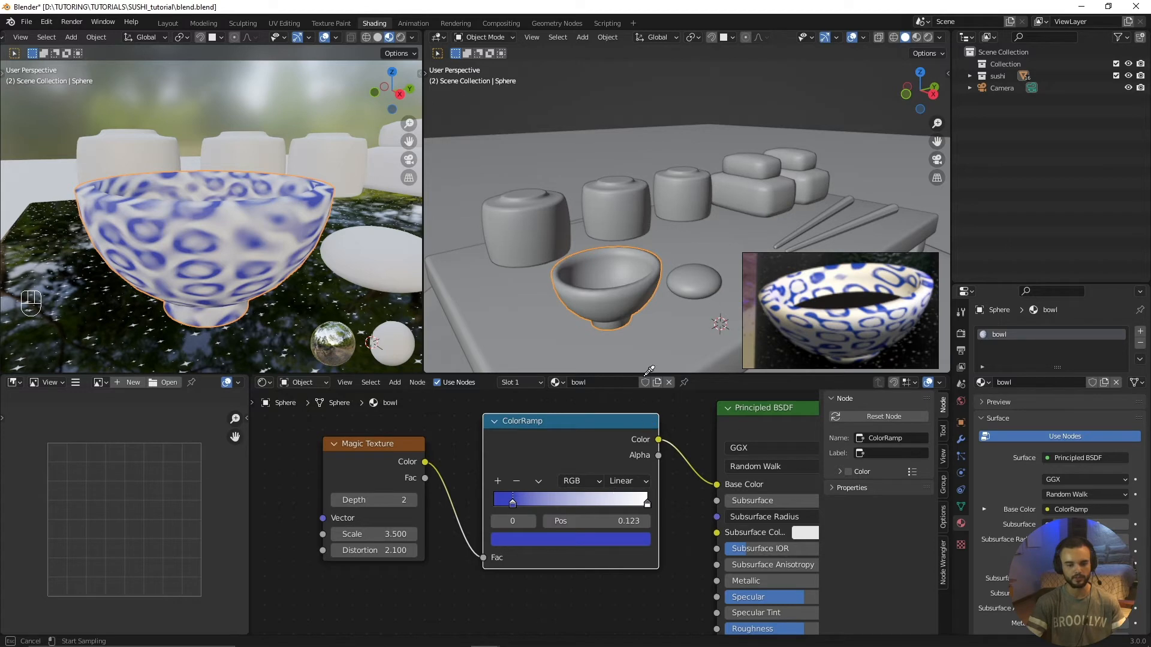
{"action": "key", "text": "Escape"}
Step: Move the ColorRamp's blue stop to position 0.191 and darken its colour slightly
{"action": "left_click_drag", "start_coordinate": [516, 506], "coordinate": [509, 504]}
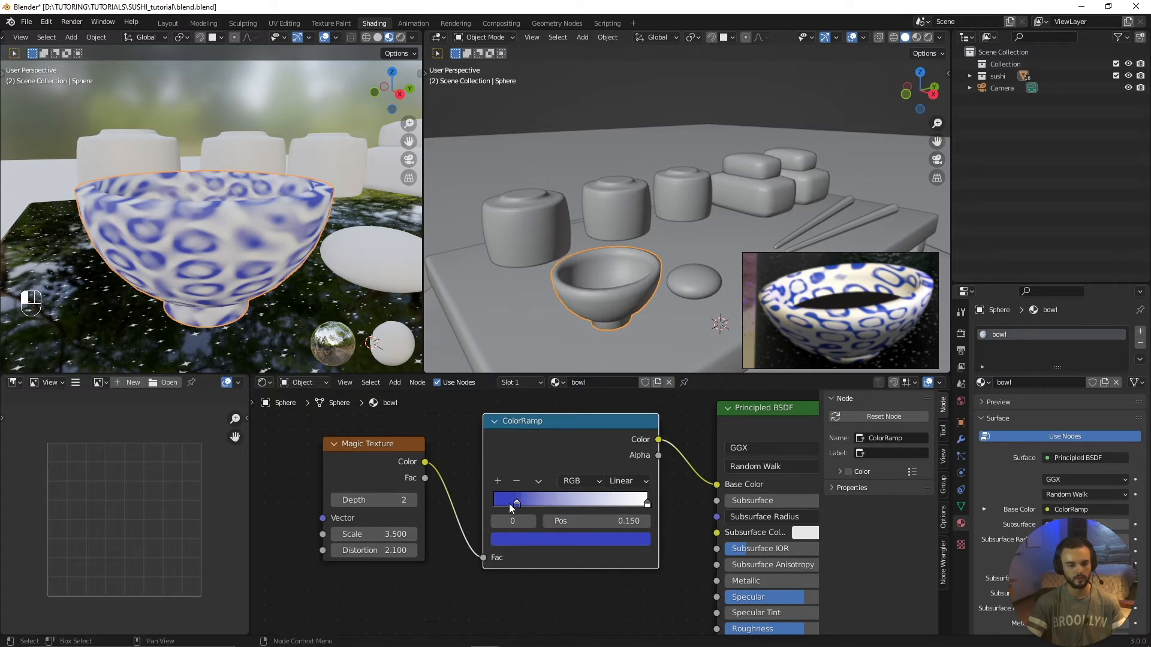
{"action": "left_click", "coordinate": [528, 538]}
{"action": "mouse_move", "coordinate": [618, 361]}
{"action": "left_mouse_down"}
{"action": "mouse_move", "coordinate": [617, 346]}
{"action": "mouse_move", "coordinate": [618, 371]}
{"action": "left_mouse_up"}
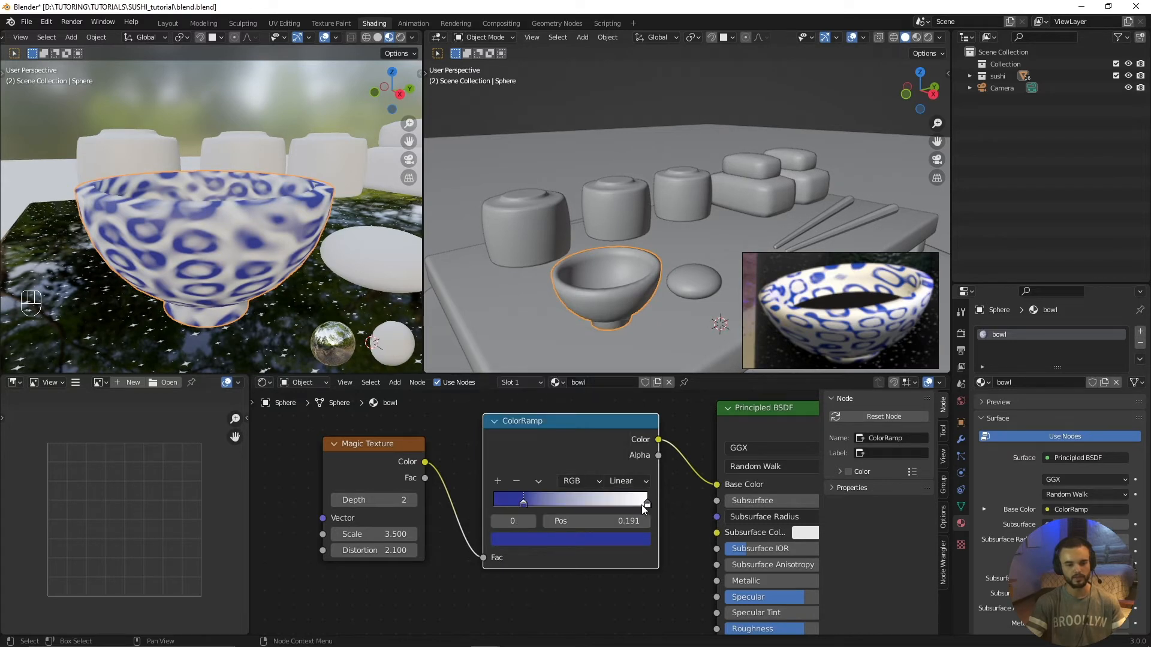
Step: Bring the ColorRamp's white stop close to the blue stop to sharpen the pattern, and shift the blue to a brighter, purer shade
{"action": "left_click_drag", "start_coordinate": [642, 505], "coordinate": [556, 510]}
{"action": "left_click", "coordinate": [521, 502]}
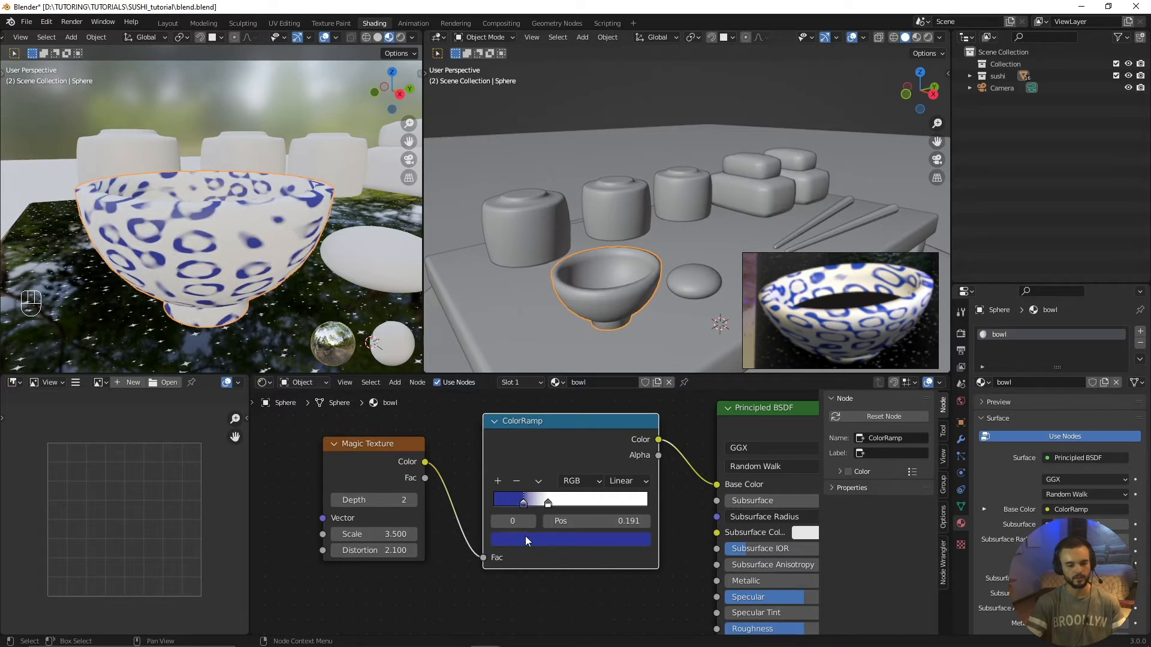
{"action": "left_click", "coordinate": [525, 539]}
{"action": "left_click_drag", "start_coordinate": [617, 376], "coordinate": [583, 346]}
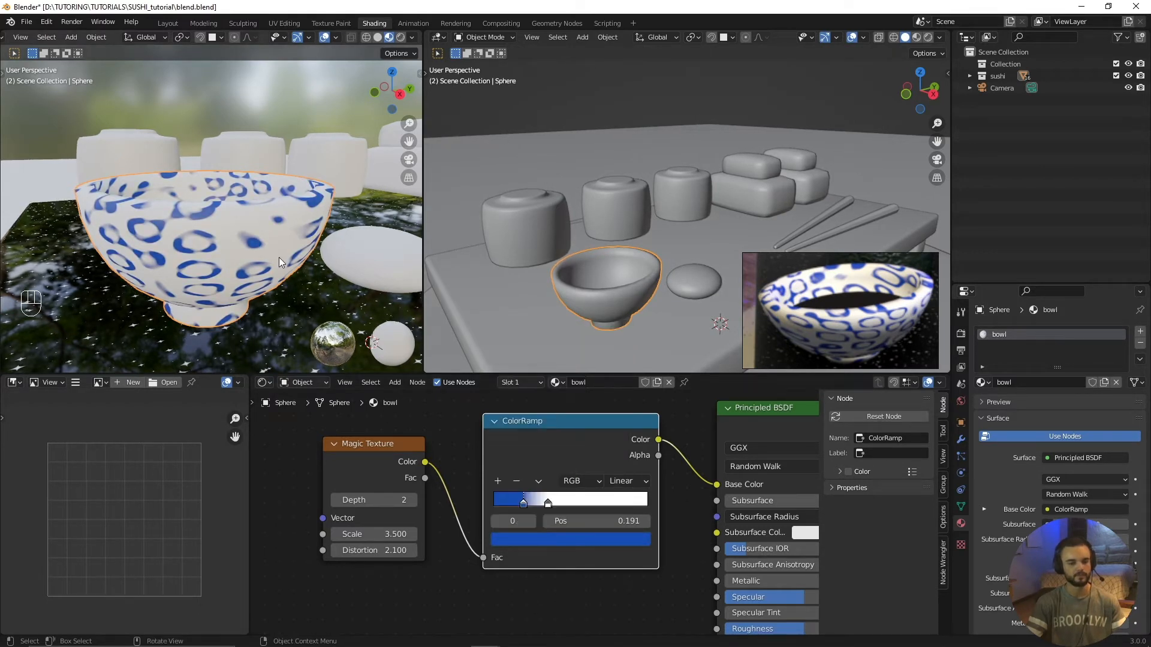
{"action": "middle_click_drag", "start_coordinate": [278, 257], "coordinate": [273, 274]}
{"action": "scroll", "coordinate": [273, 274], "scroll_direction": "down", "scroll_amount": 4}
{"action": "scroll", "coordinate": [290, 276], "scroll_direction": "up", "scroll_amount": 2}
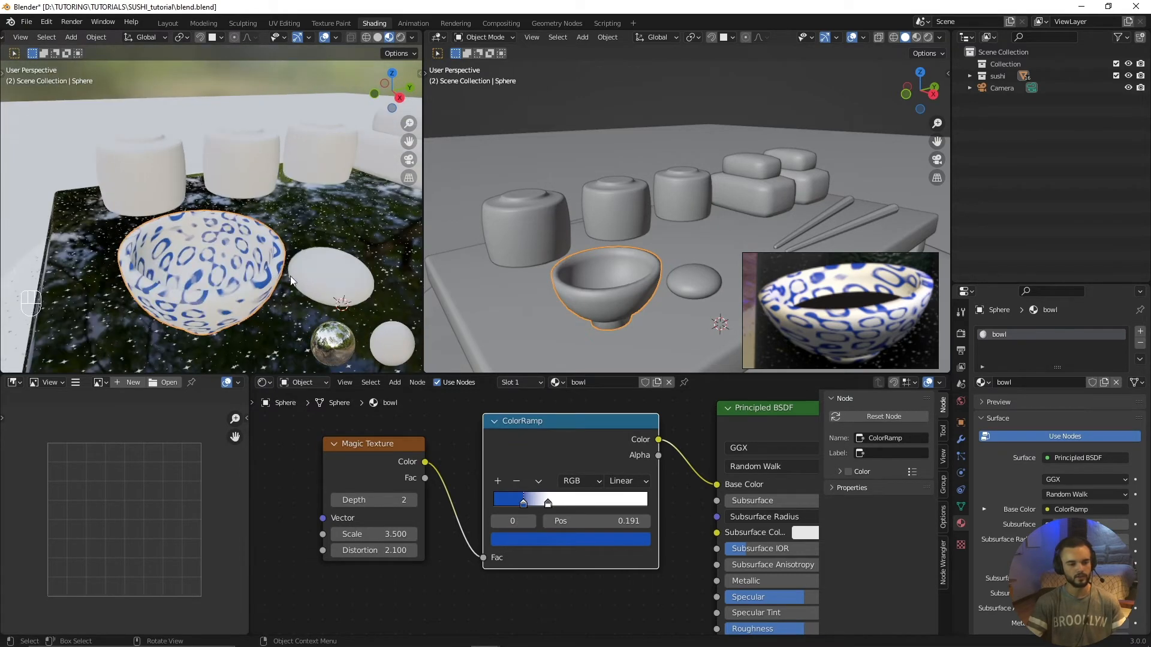
{"action": "middle_click_drag", "start_coordinate": [138, 259], "coordinate": [231, 254]}
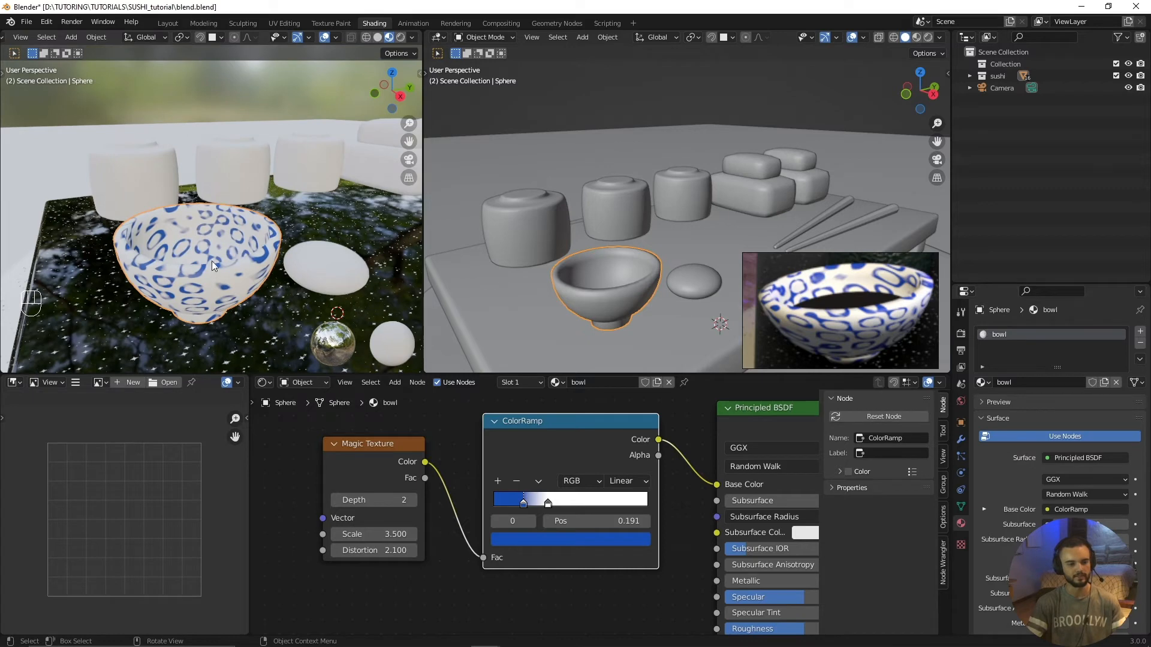
Step: Frame the bowl closely in the solid view and switch it to Edit Mode
{"action": "left_click", "coordinate": [613, 259]}
{"action": "left_click", "coordinate": [620, 289]}
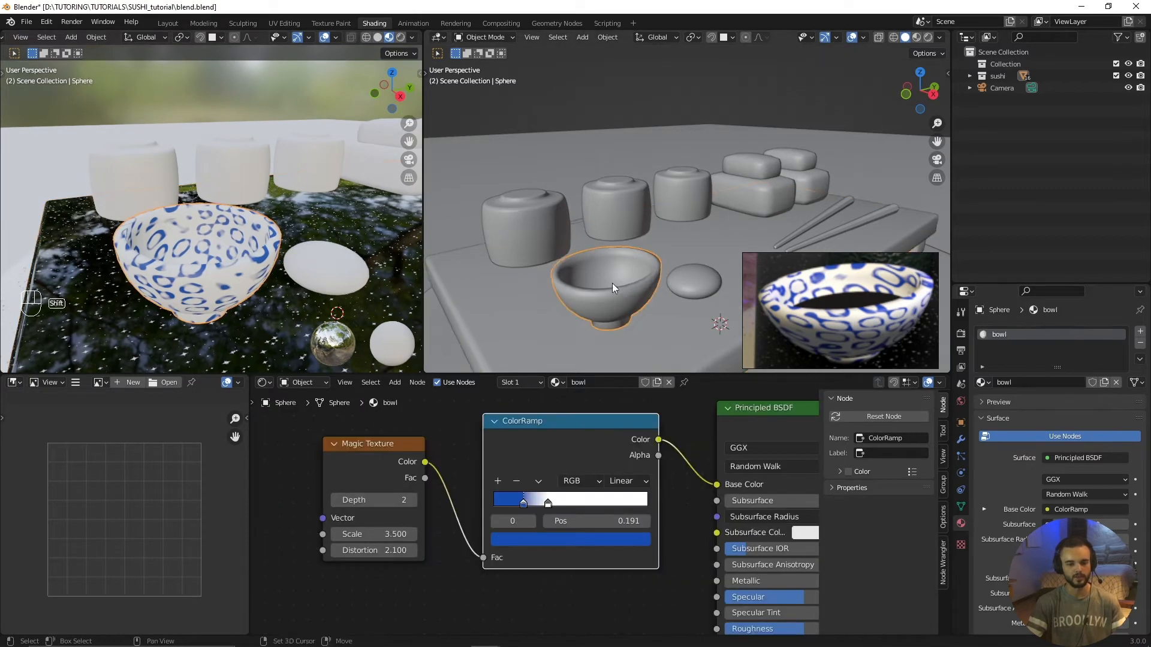
{"action": "mouse_move", "coordinate": [613, 283]}
{"action": "middle_mouse_down", "text": "shift"}
{"action": "mouse_move", "coordinate": [651, 236]}
{"action": "mouse_move", "coordinate": [671, 241]}
{"action": "mouse_move", "coordinate": [596, 278]}
{"action": "middle_mouse_up", "text": "shift"}
{"action": "scroll", "coordinate": [651, 236], "scroll_direction": "up", "scroll_amount": 3}
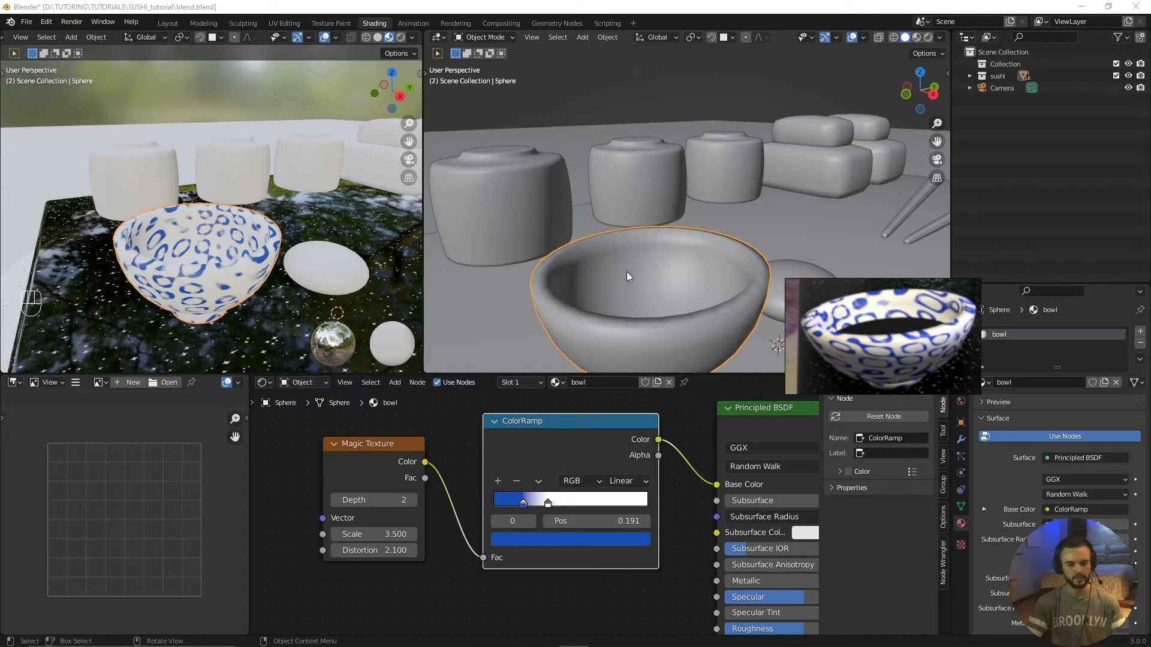
{"action": "scroll", "coordinate": [628, 267], "scroll_direction": "down", "scroll_amount": 1}
{"action": "scroll", "coordinate": [628, 266], "scroll_direction": "up", "scroll_amount": 1}
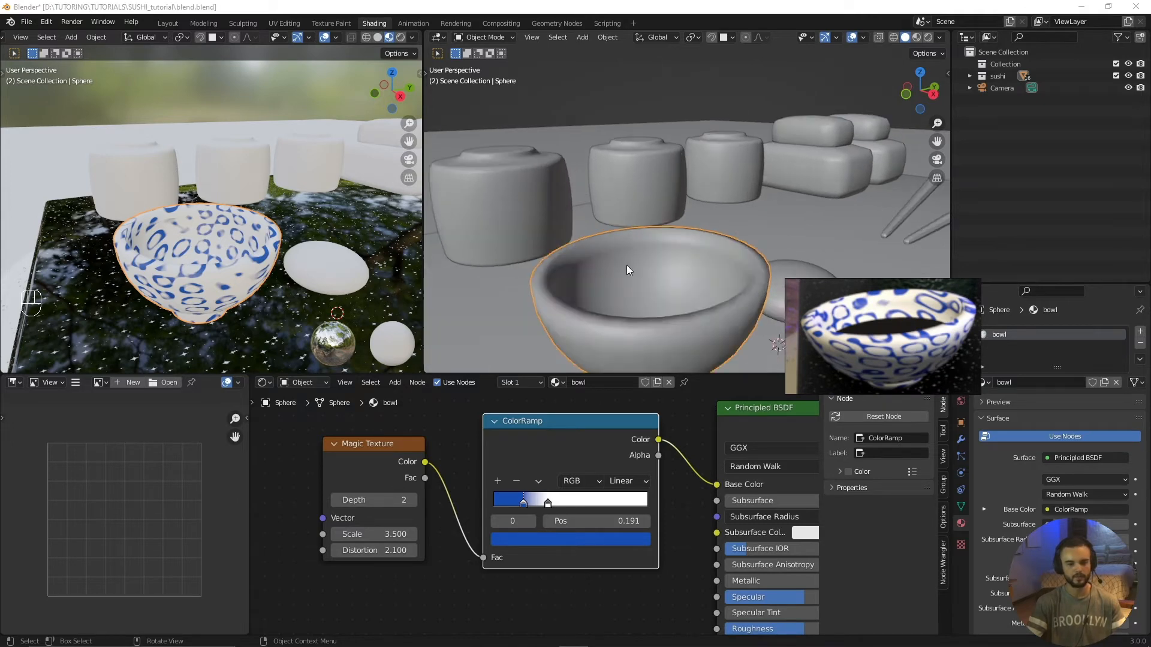
{"action": "left_click", "coordinate": [489, 38]}
{"action": "left_click", "coordinate": [483, 57]}
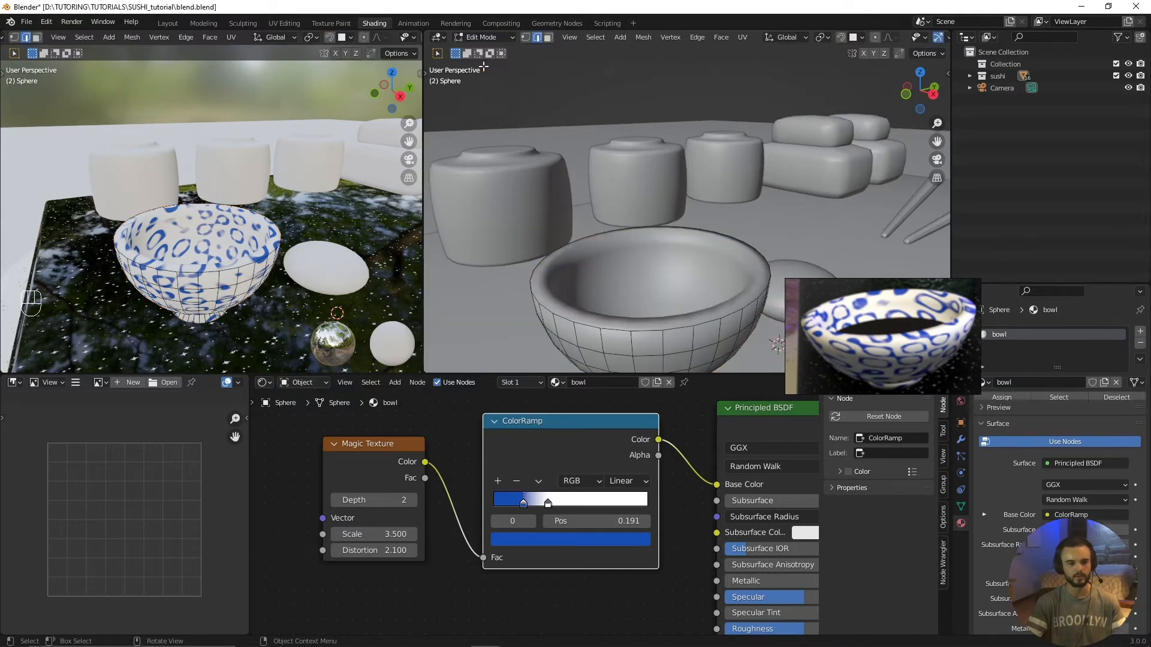
Step: Check the Tab for Pie Menu option in the keymap preferences, then close them and bring up the mode choices
{"action": "left_click", "coordinate": [54, 21]}
{"action": "left_click", "coordinate": [74, 193]}
{"action": "left_click", "coordinate": [42, 216]}
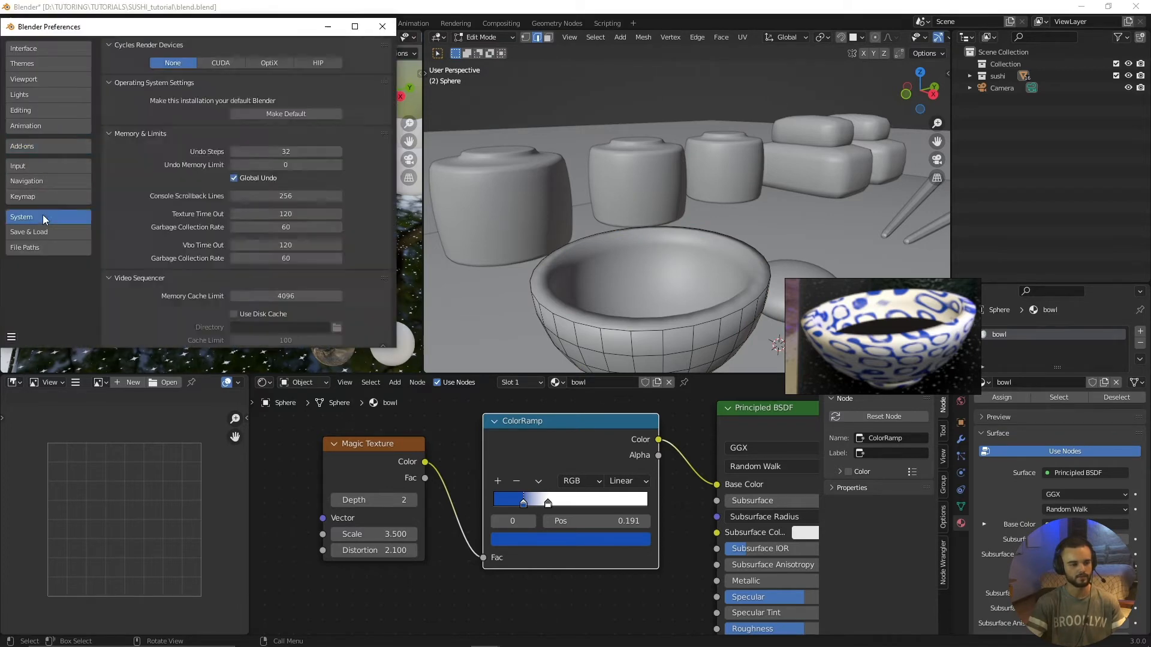
{"action": "left_click", "coordinate": [66, 197]}
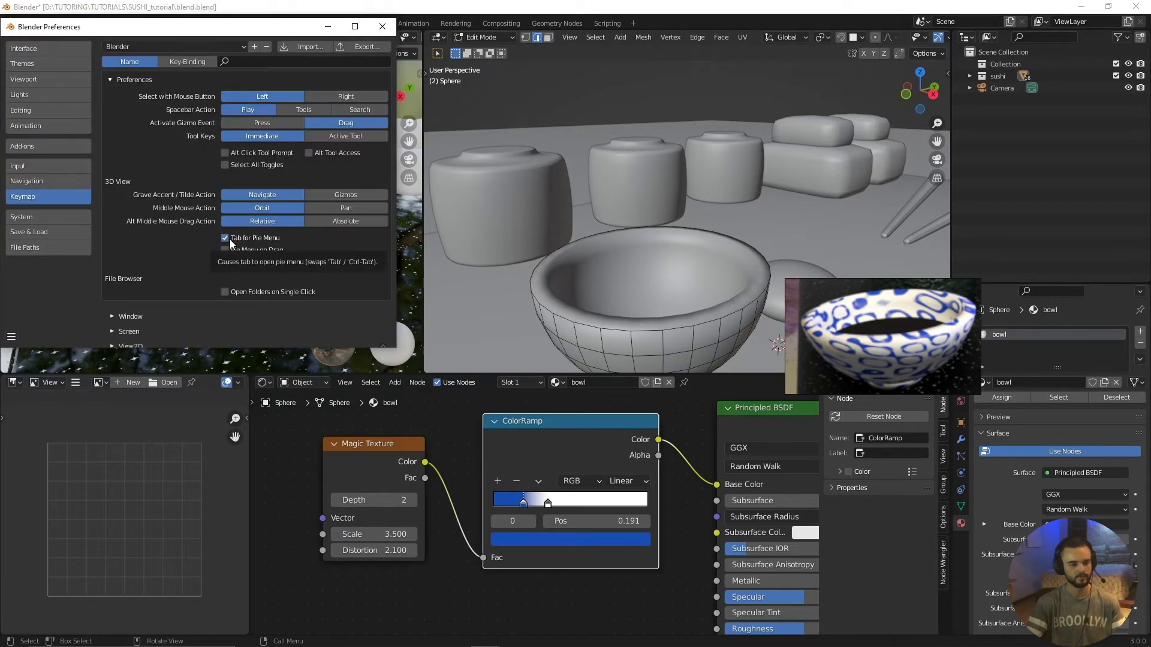
{"action": "left_click", "coordinate": [383, 26]}
{"action": "key", "text": "Tab"}
{"action": "left_click", "coordinate": [712, 289]}
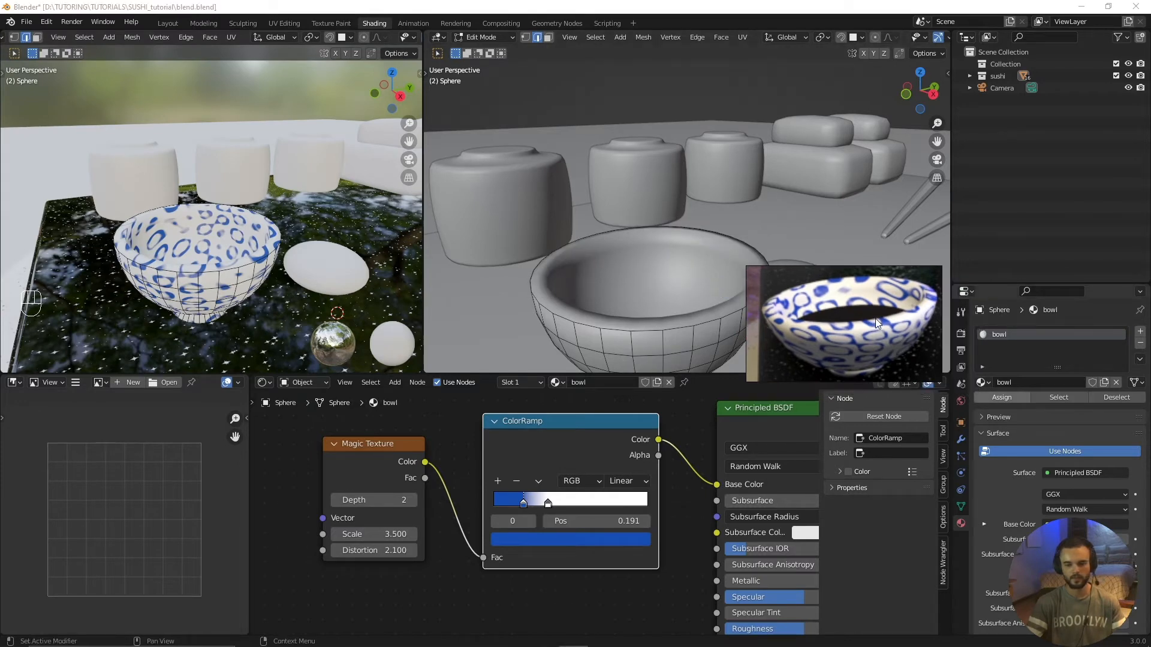
Step: Turn off the Solidify modifier's viewport display to examine the bowl's base mesh
{"action": "left_click_drag", "start_coordinate": [876, 319], "coordinate": [710, 557]}
{"action": "left_click", "coordinate": [961, 440]}
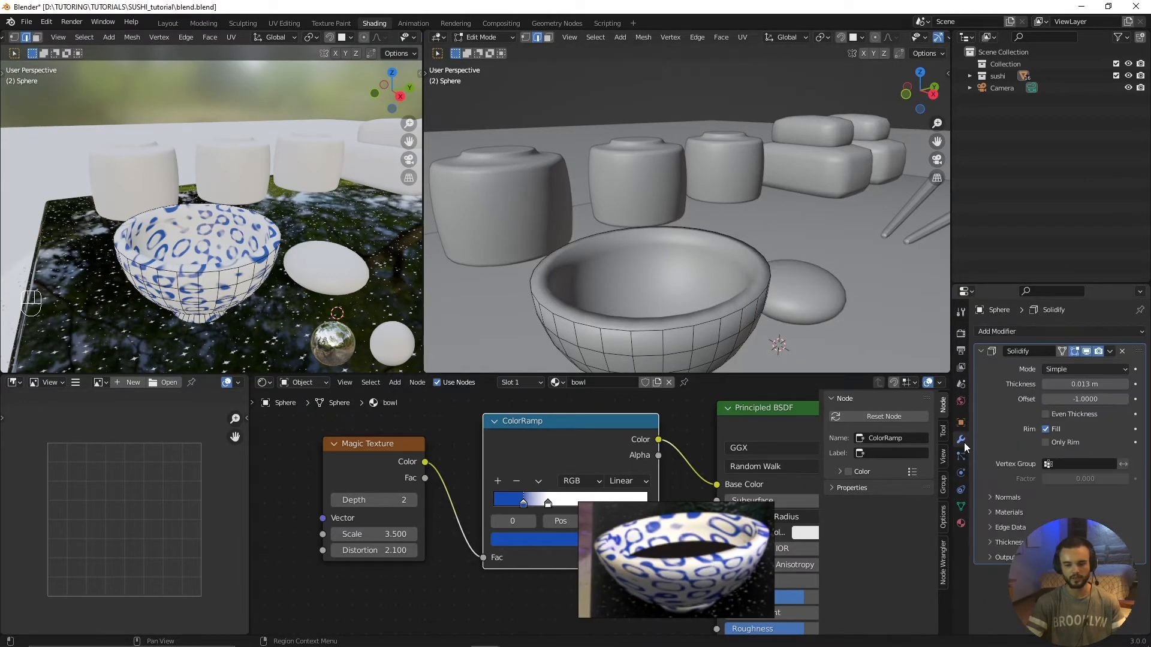
{"action": "scroll", "coordinate": [666, 309], "scroll_direction": "up", "scroll_amount": 2}
{"action": "scroll", "coordinate": [668, 311], "scroll_direction": "down", "scroll_amount": 2}
{"action": "left_click", "coordinate": [1086, 352]}
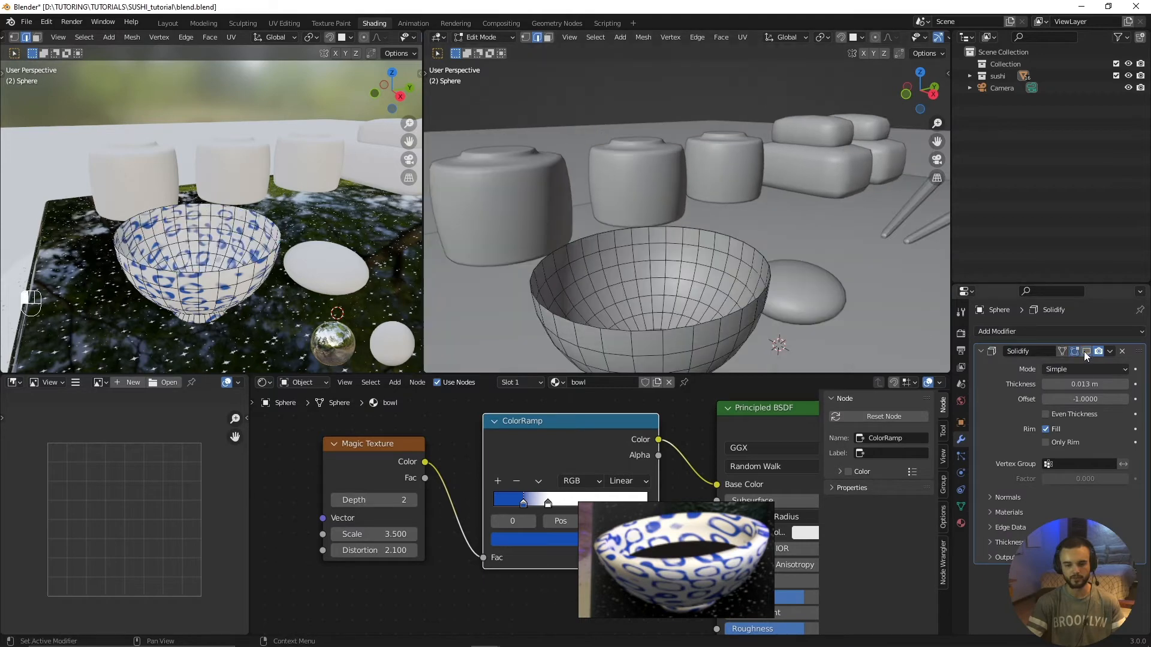
{"action": "middle_click_drag", "start_coordinate": [623, 331], "coordinate": [658, 317], "text": "shift"}
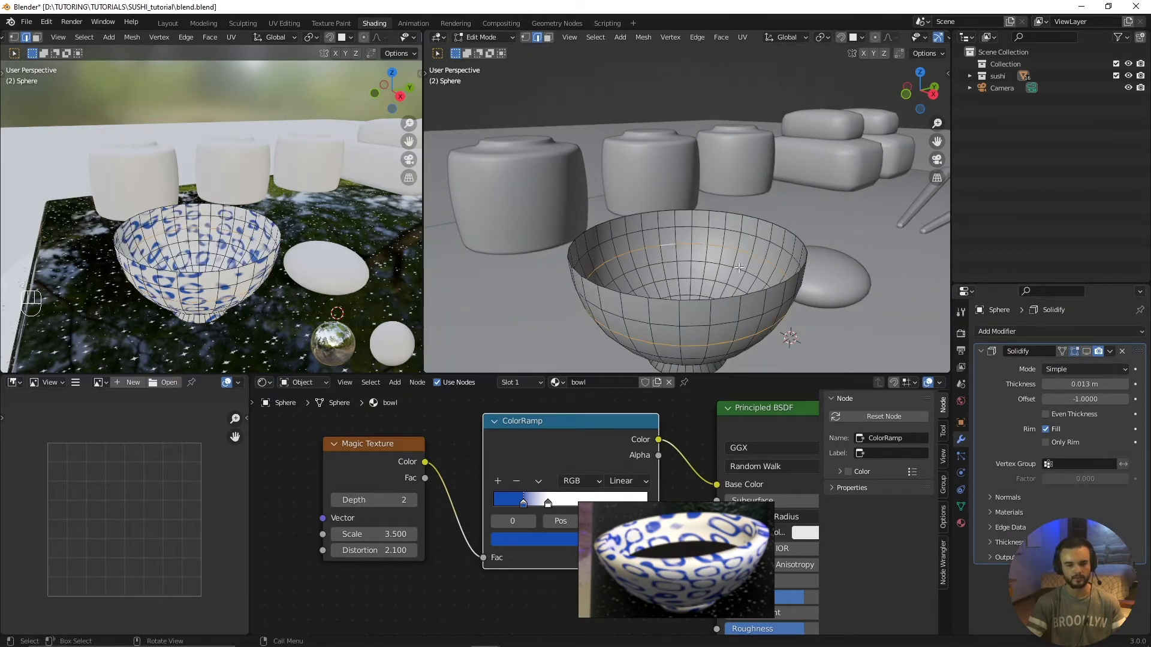
Step: Return the bowl to Object Mode, then turn the Solidify modifier's viewport display back on and apply the modifier
{"action": "scroll", "coordinate": [702, 276], "scroll_direction": "up", "scroll_amount": 2}
{"action": "key", "text": "ctrl+Tab"}
{"action": "key", "text": "ctrl+Tab"}
{"action": "scroll", "coordinate": [809, 281], "scroll_direction": "down", "scroll_amount": 2}
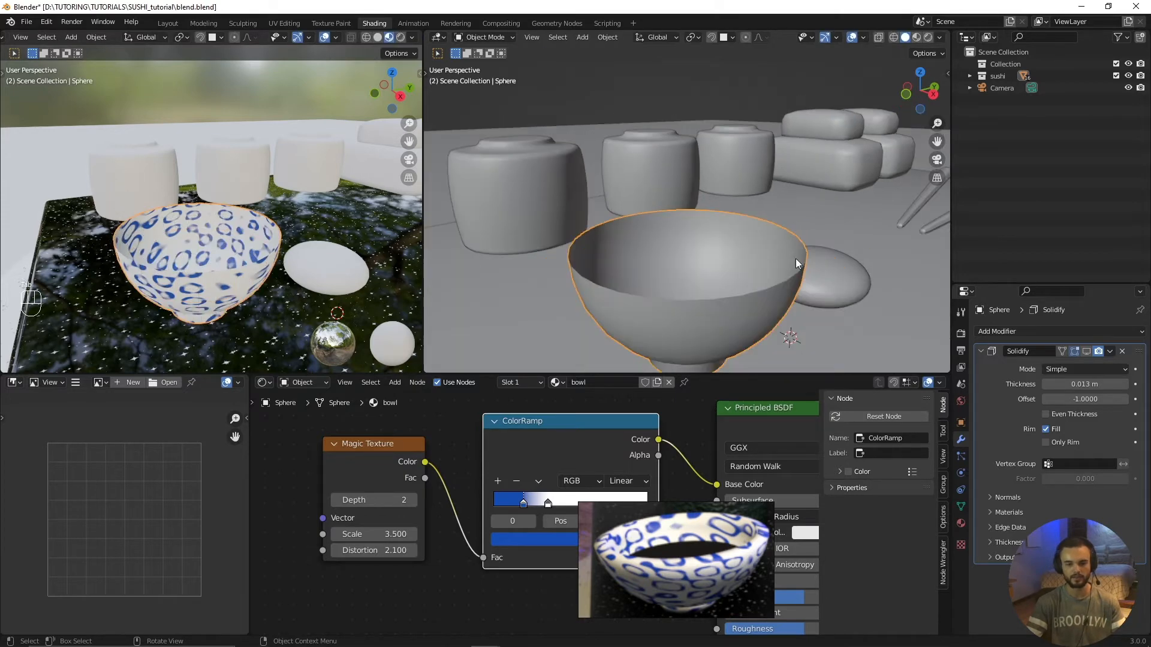
{"action": "key", "text": "ctrl+Tab"}
{"action": "left_click", "coordinate": [722, 264]}
{"action": "left_click", "coordinate": [1086, 352]}
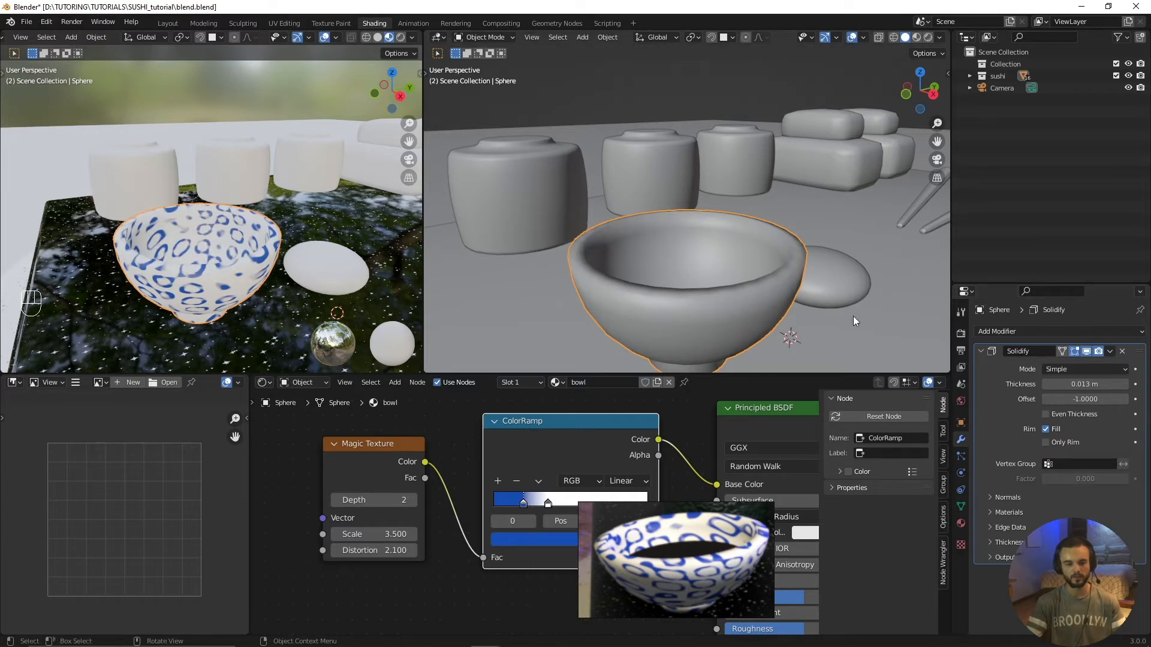
{"action": "left_click", "coordinate": [1110, 354]}
{"action": "left_click", "coordinate": [1066, 366]}
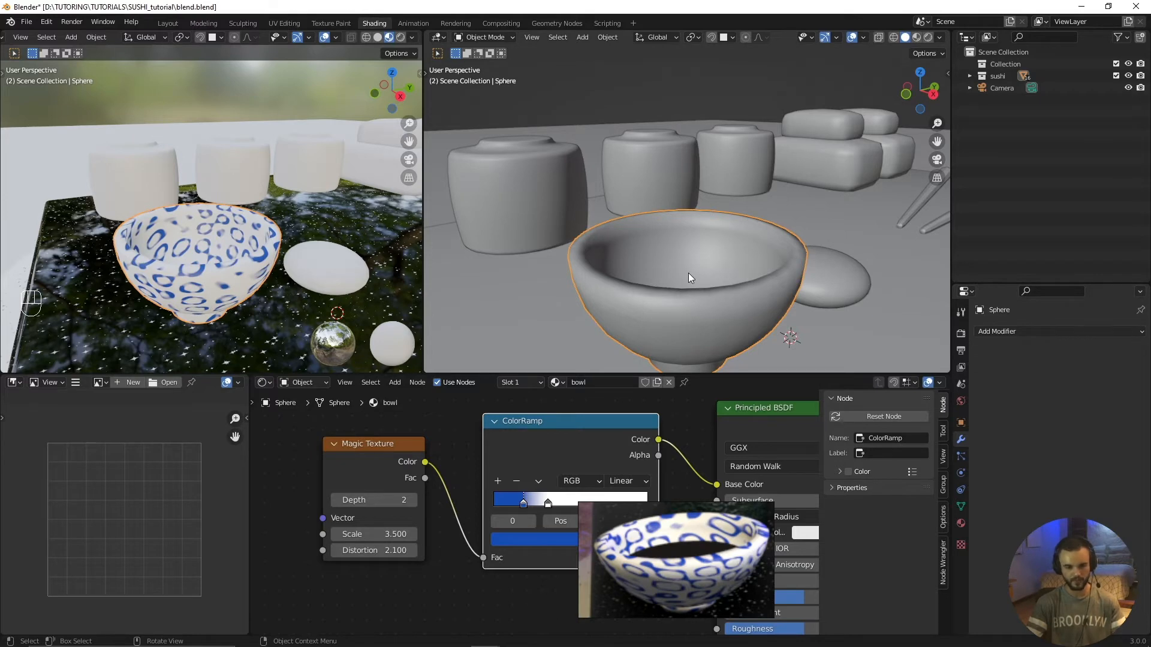
Step: In Edit Mode, select the horizontal edge loop partway down the bowl's inner wall and fill it with a face
{"action": "key", "text": "Tab"}
{"action": "scroll", "coordinate": [667, 287], "scroll_direction": "up", "scroll_amount": 3}
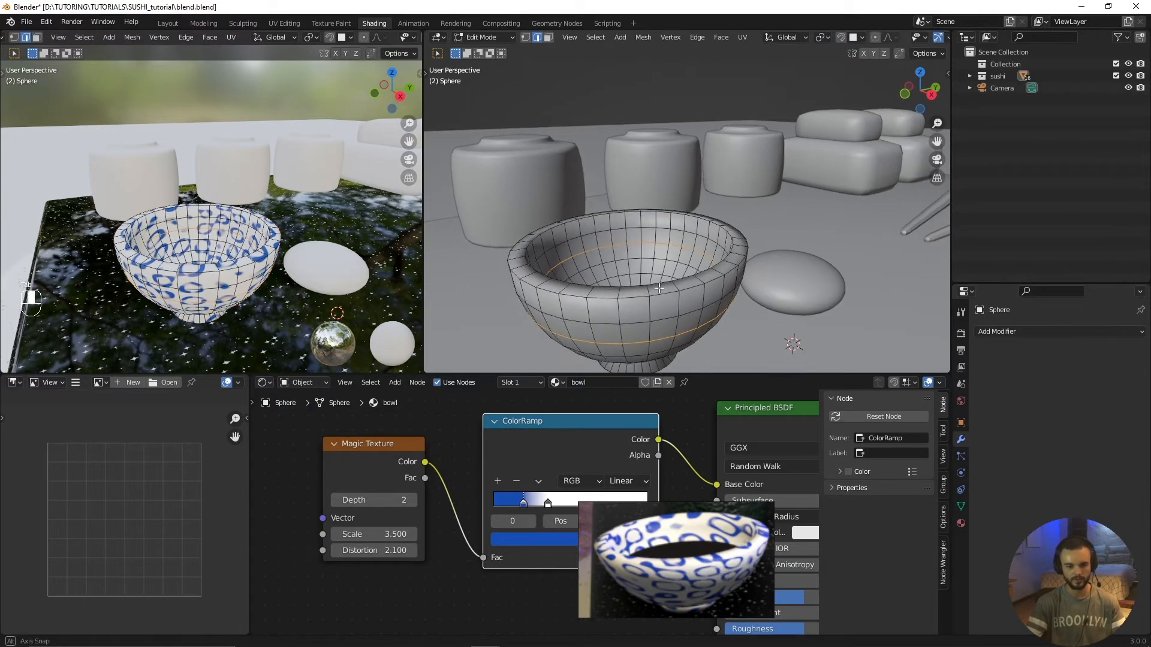
{"action": "scroll", "coordinate": [595, 275], "scroll_direction": "up", "scroll_amount": 2}
{"action": "scroll", "coordinate": [595, 276], "scroll_direction": "down", "scroll_amount": 3}
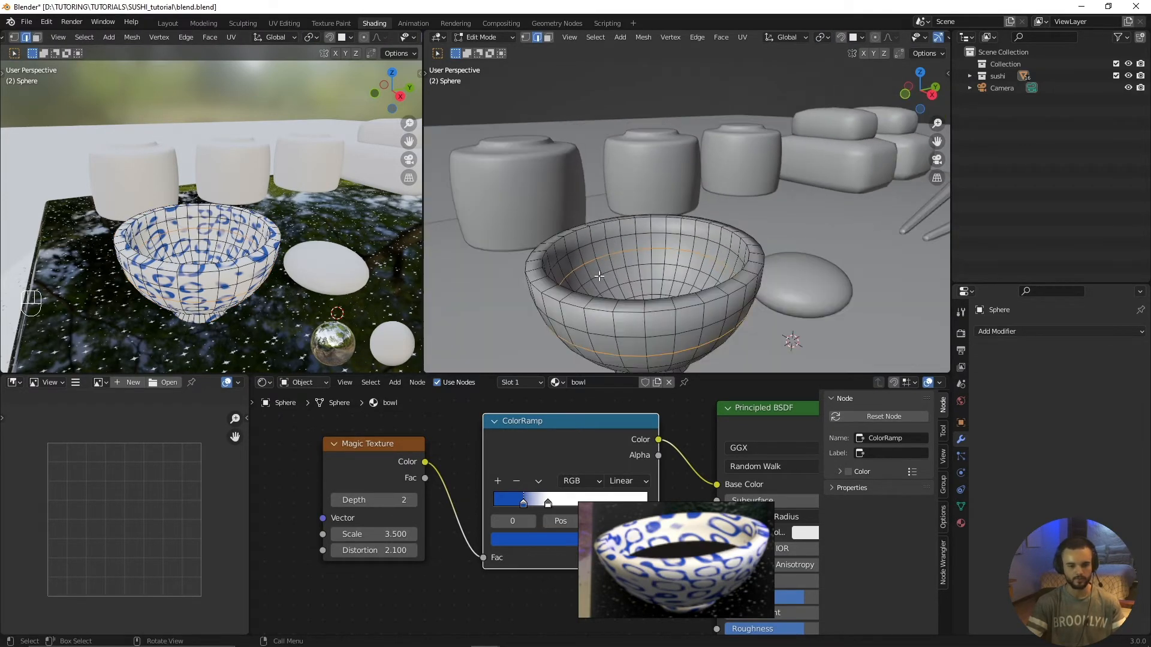
{"action": "left_click", "coordinate": [632, 253], "text": "alt"}
{"action": "left_click", "coordinate": [630, 249], "text": "alt"}
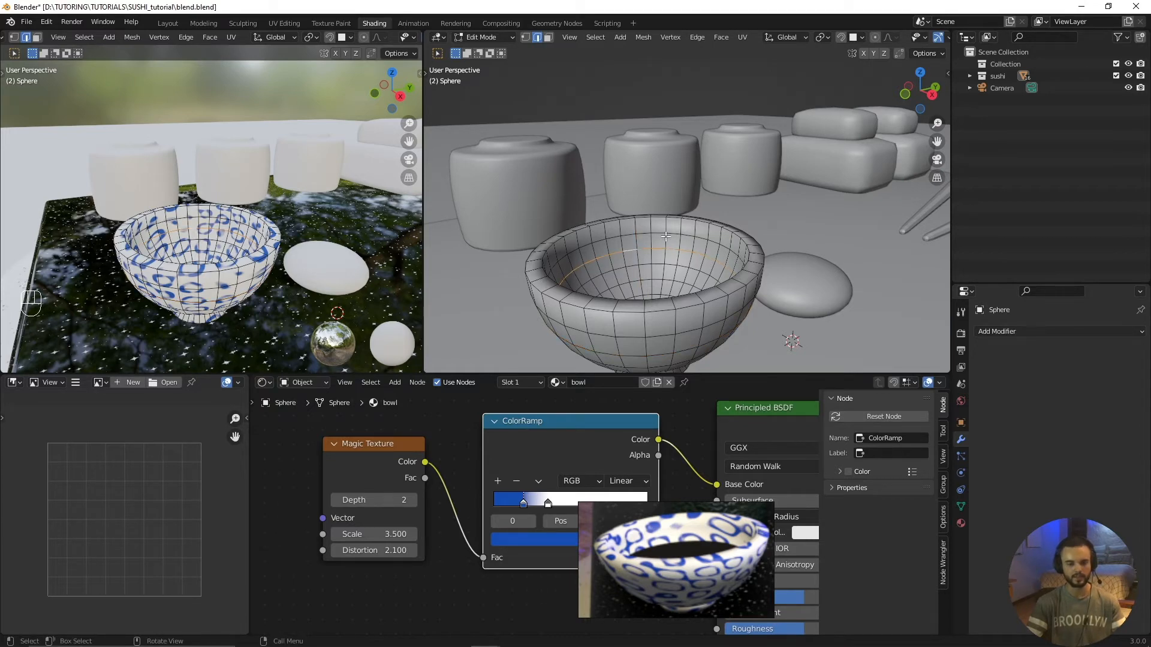
{"action": "scroll", "coordinate": [629, 261], "scroll_direction": "up", "scroll_amount": 4}
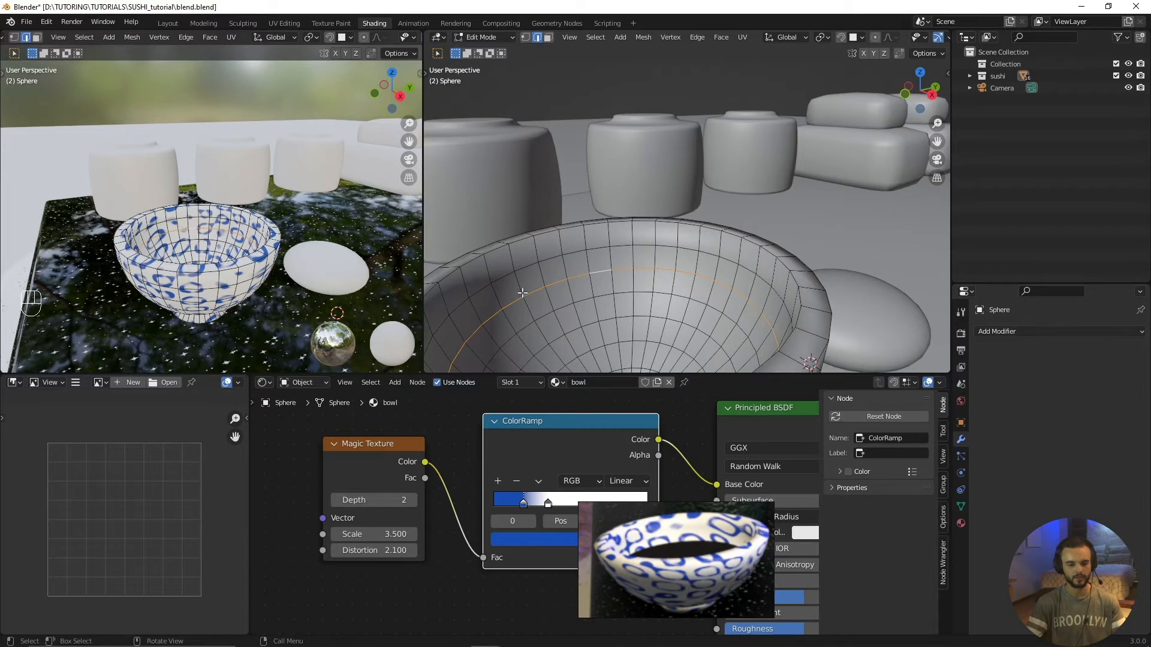
{"action": "middle_click_drag", "start_coordinate": [478, 358], "coordinate": [672, 244], "text": "shift"}
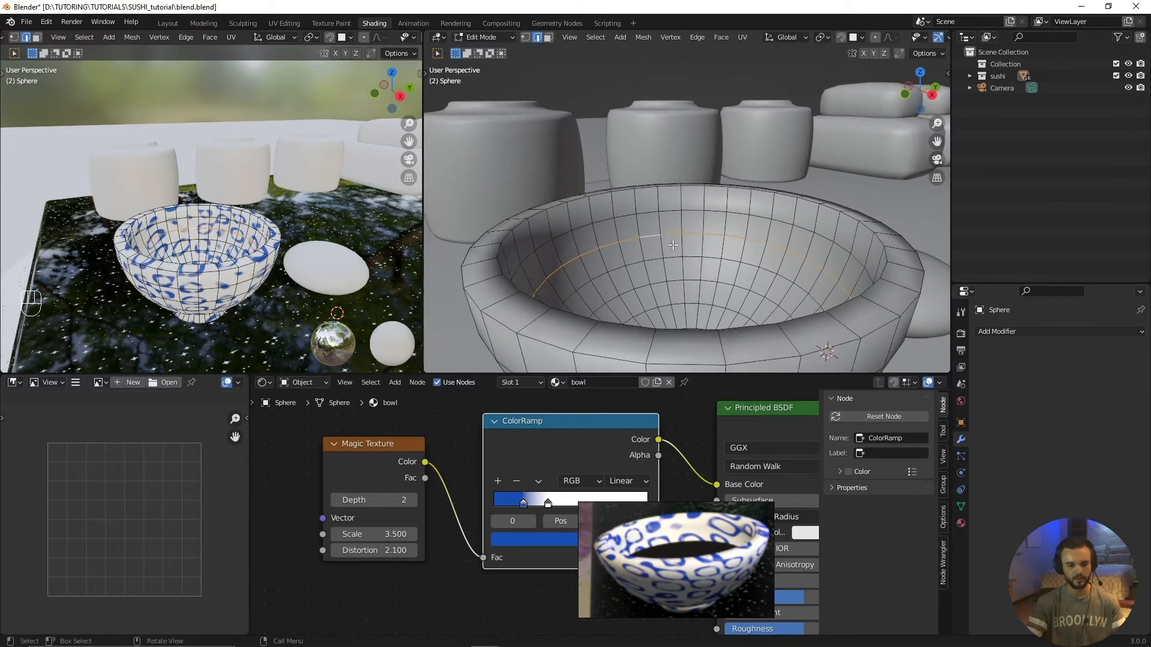
{"action": "key", "text": "f"}
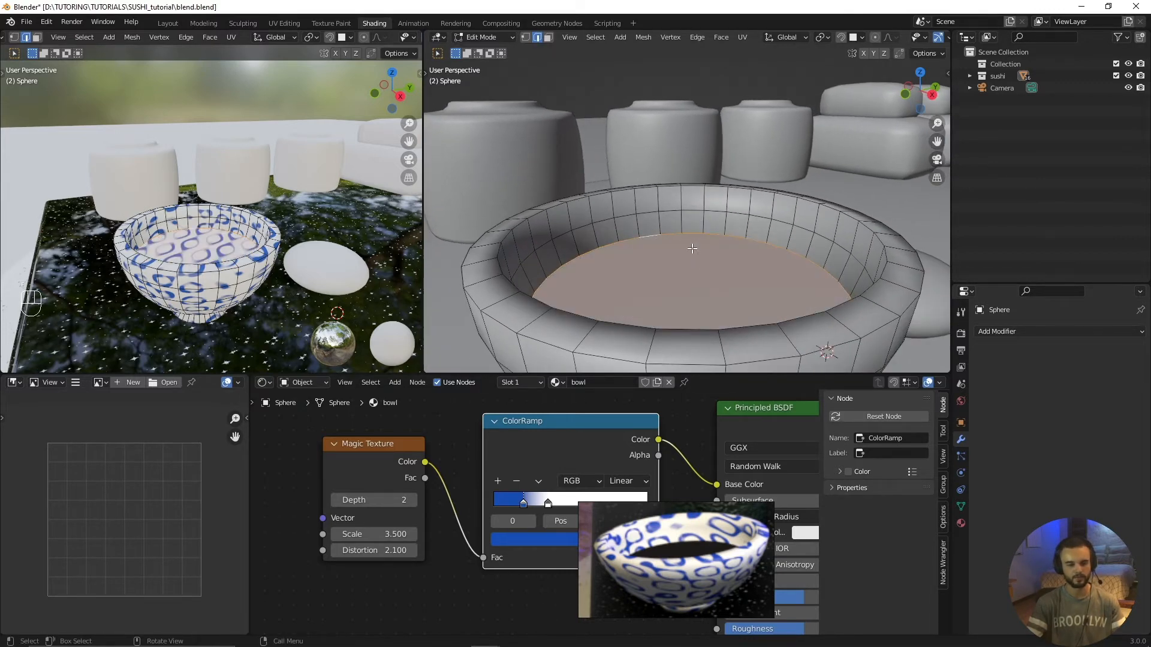
{"action": "scroll", "coordinate": [260, 277], "scroll_direction": "up", "scroll_amount": 5}
{"action": "middle_click_drag", "start_coordinate": [197, 252], "coordinate": [223, 218], "text": "shift"}
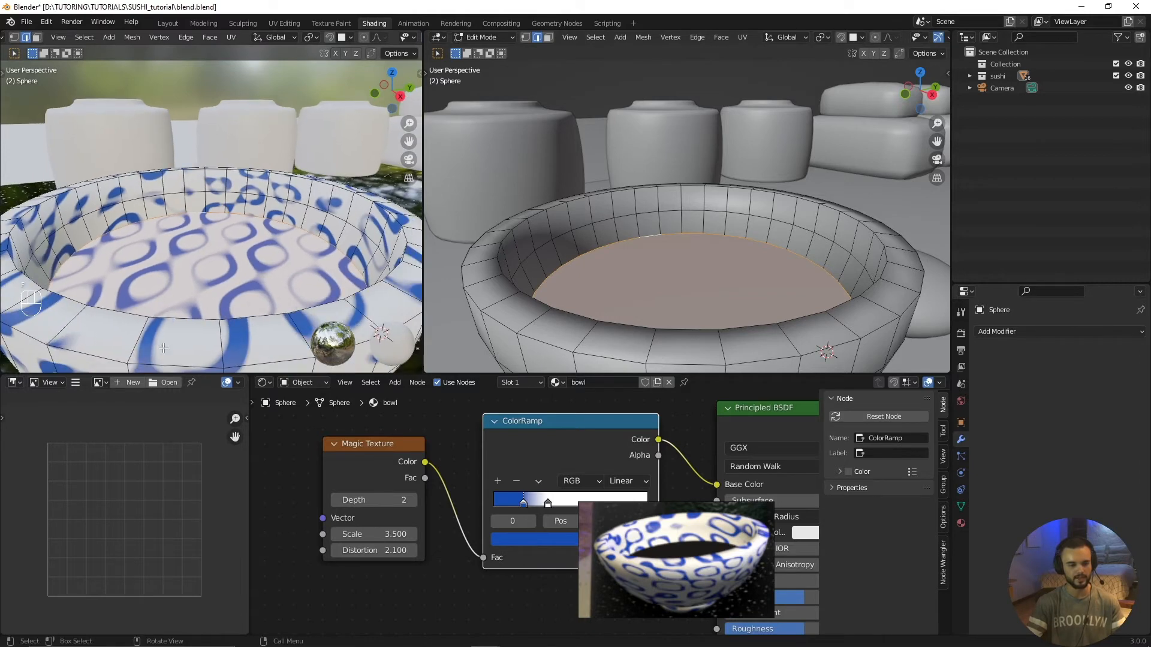
{"action": "scroll", "coordinate": [574, 296], "scroll_direction": "down", "scroll_amount": 4}
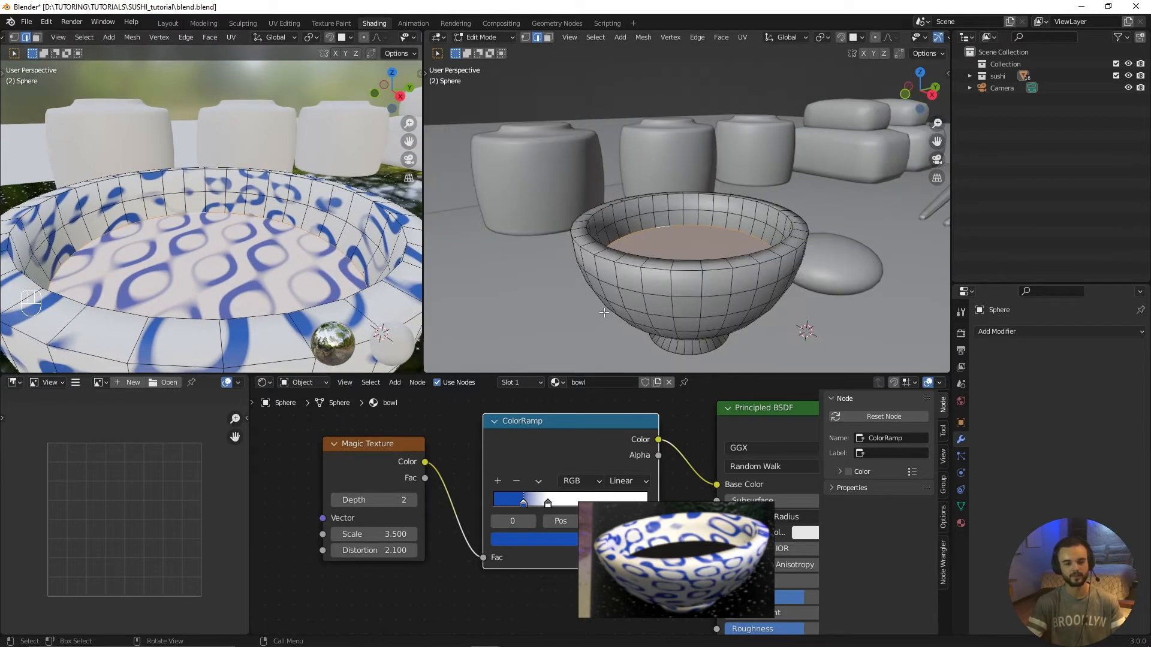
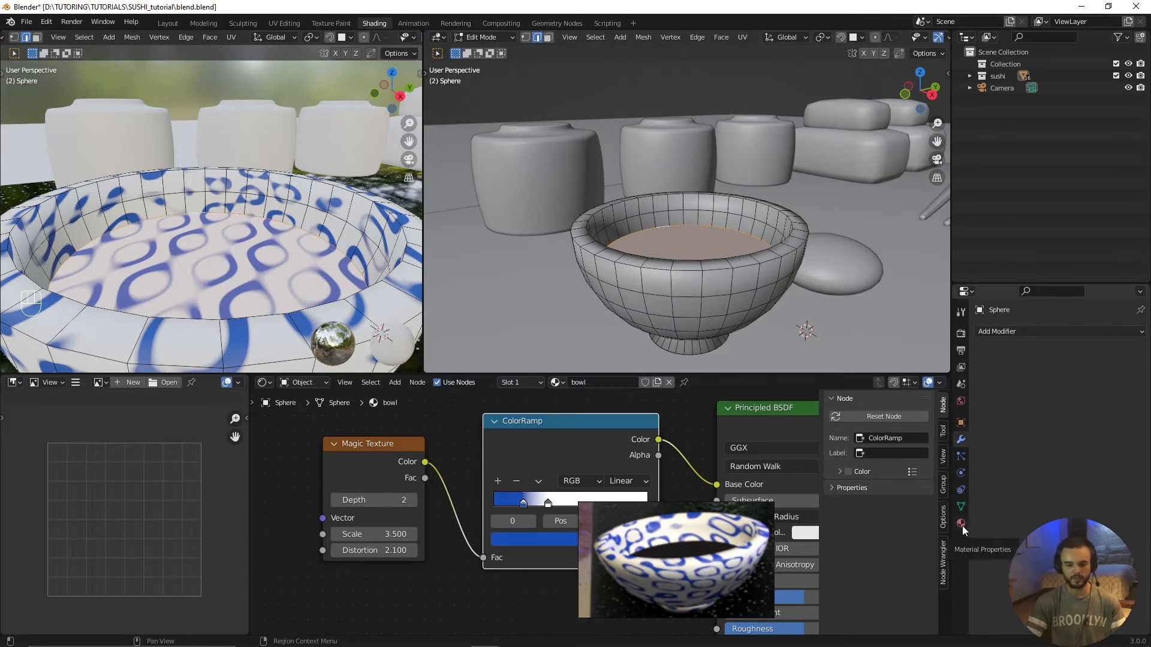
Step: Add a second material slot to the bowl and create a new material in it named soy sauce
{"action": "left_click", "coordinate": [961, 524]}
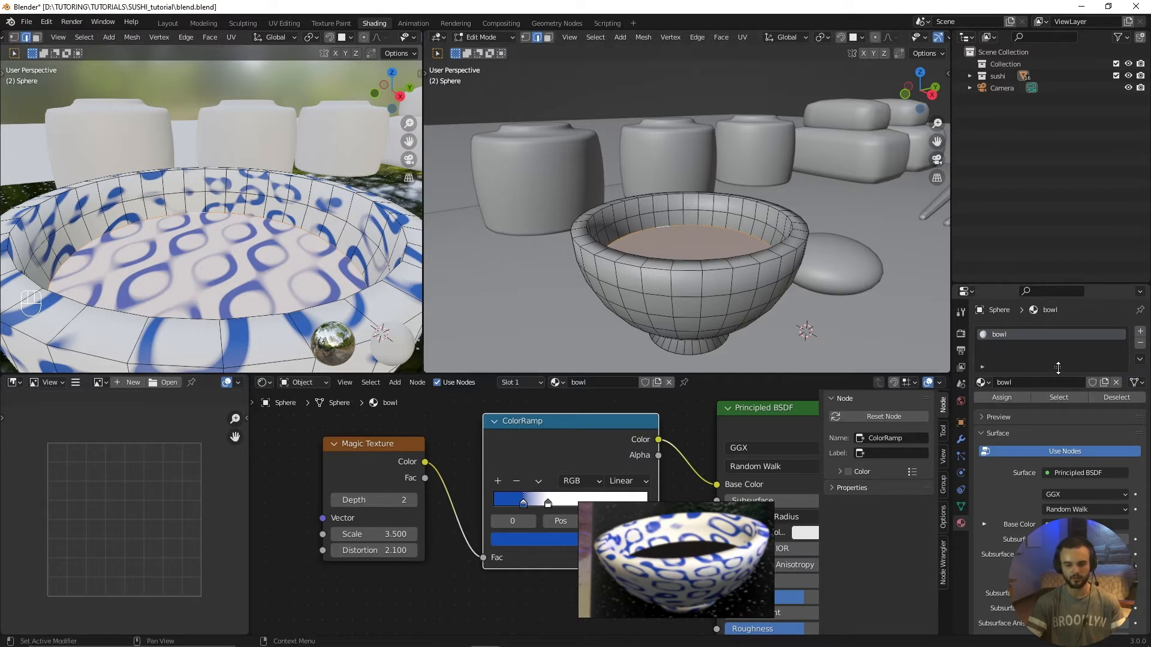
{"action": "left_click_drag", "start_coordinate": [1058, 367], "coordinate": [1065, 444]}
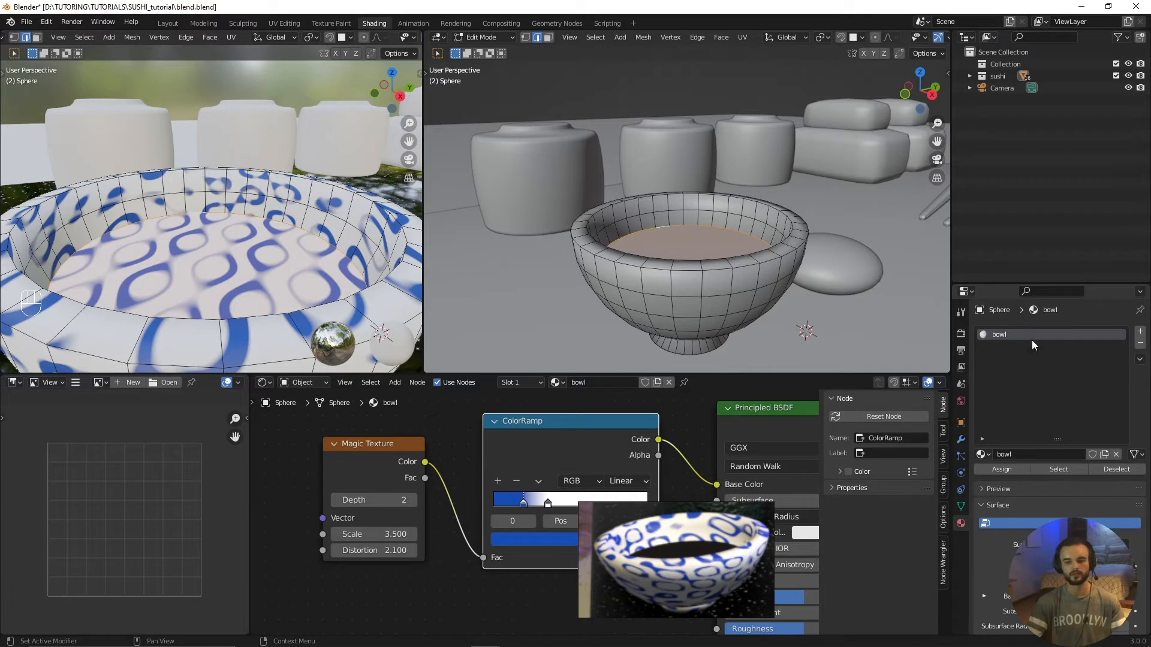
{"action": "left_click", "coordinate": [1140, 334]}
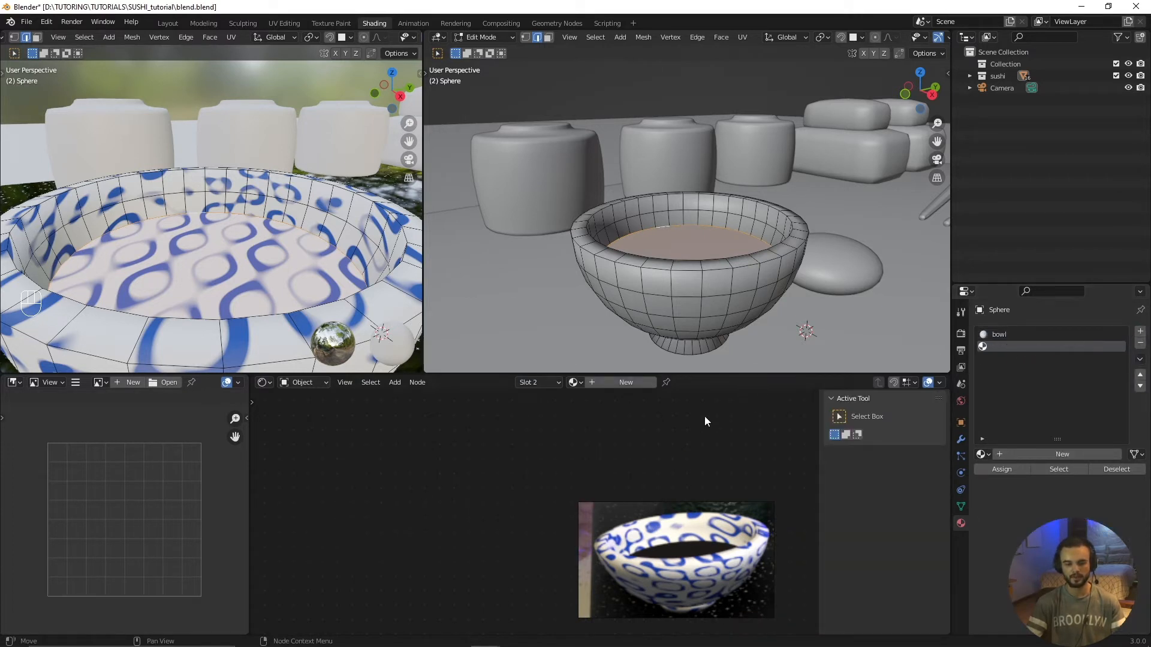
{"action": "left_click", "coordinate": [621, 387]}
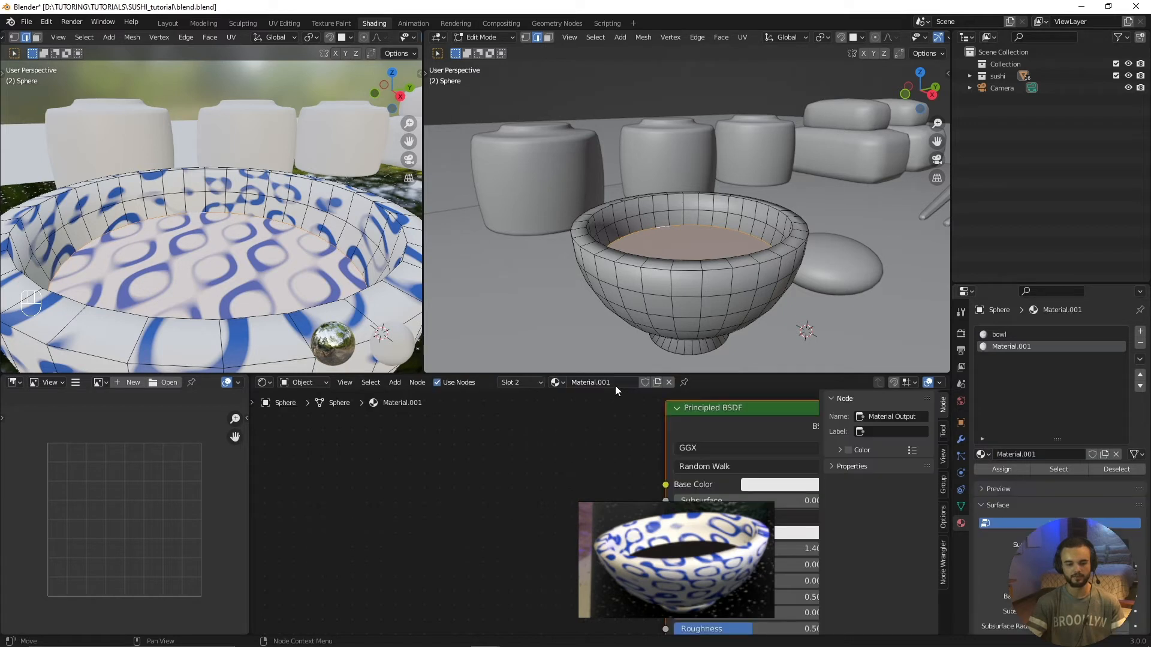
{"action": "double_click", "coordinate": [615, 384]}
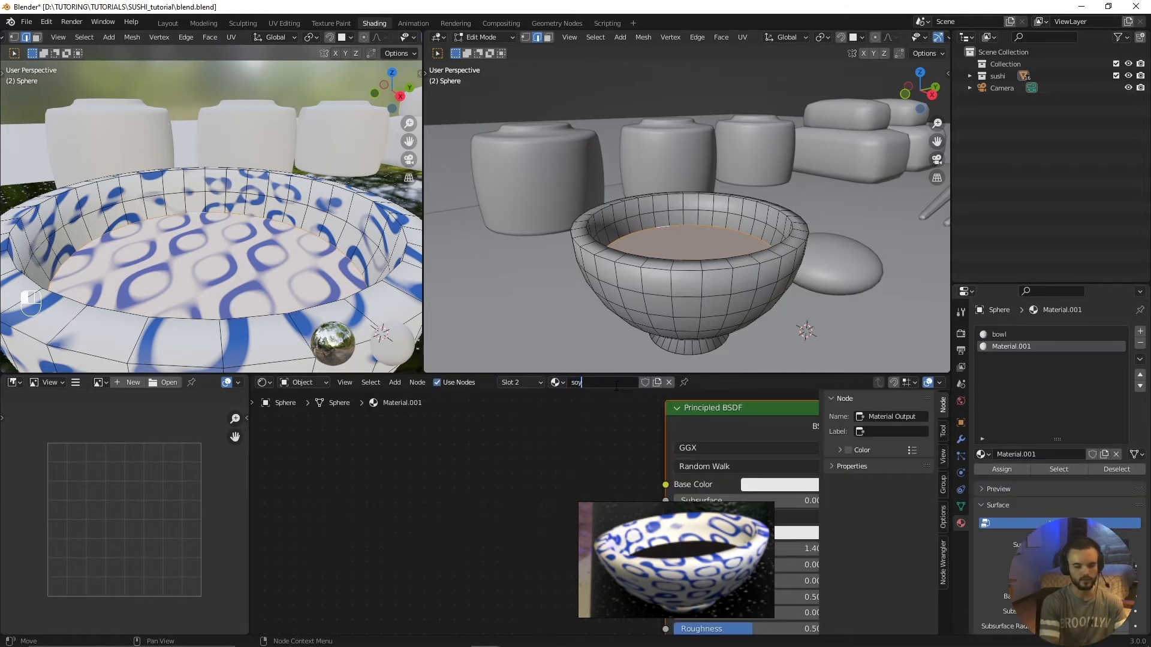
{"action": "type", "text": "auce"}
{"action": "key", "text": "Return"}
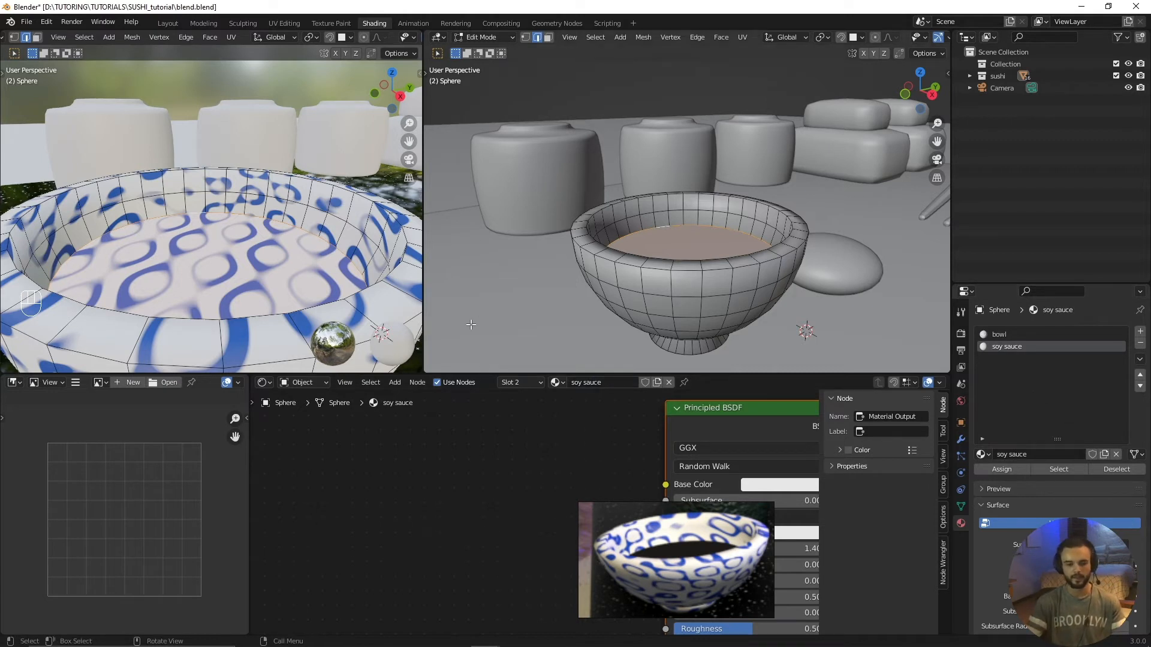
Step: In face selection mode, select the filled face inside the bowl and assign the soy sauce material to it
{"action": "key", "text": "3"}
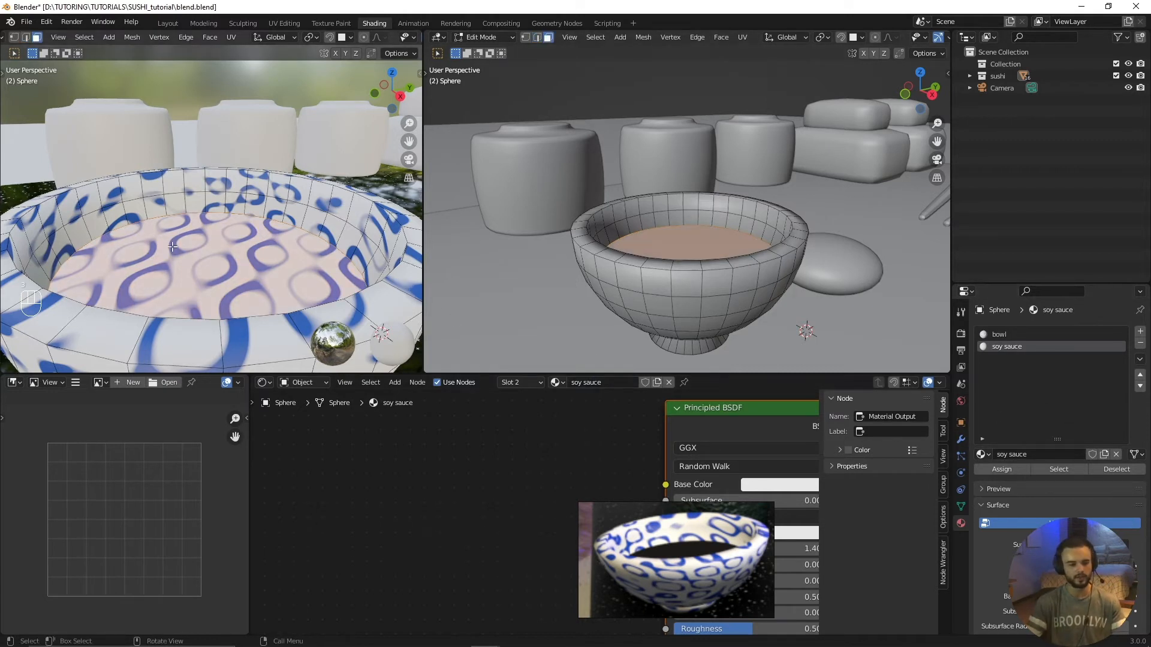
{"action": "left_click", "coordinate": [209, 230]}
{"action": "mouse_move", "coordinate": [691, 234]}
{"action": "middle_mouse_down"}
{"action": "mouse_move", "coordinate": [684, 242]}
{"action": "mouse_move", "coordinate": [706, 239]}
{"action": "middle_mouse_up"}
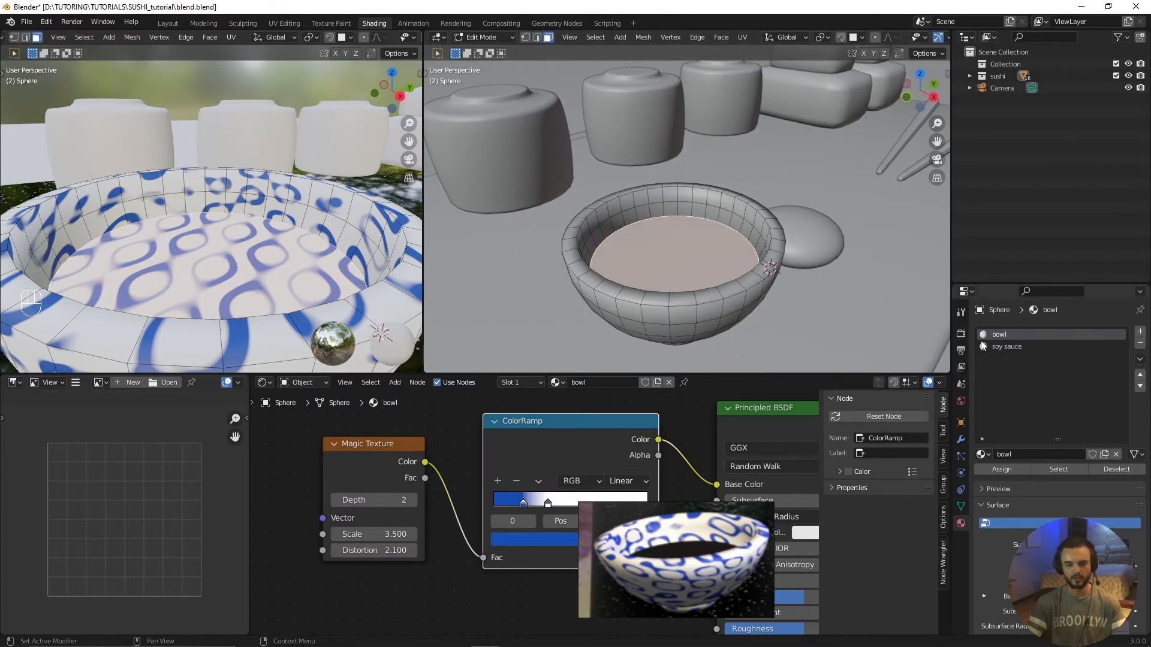
{"action": "left_click", "coordinate": [1006, 347]}
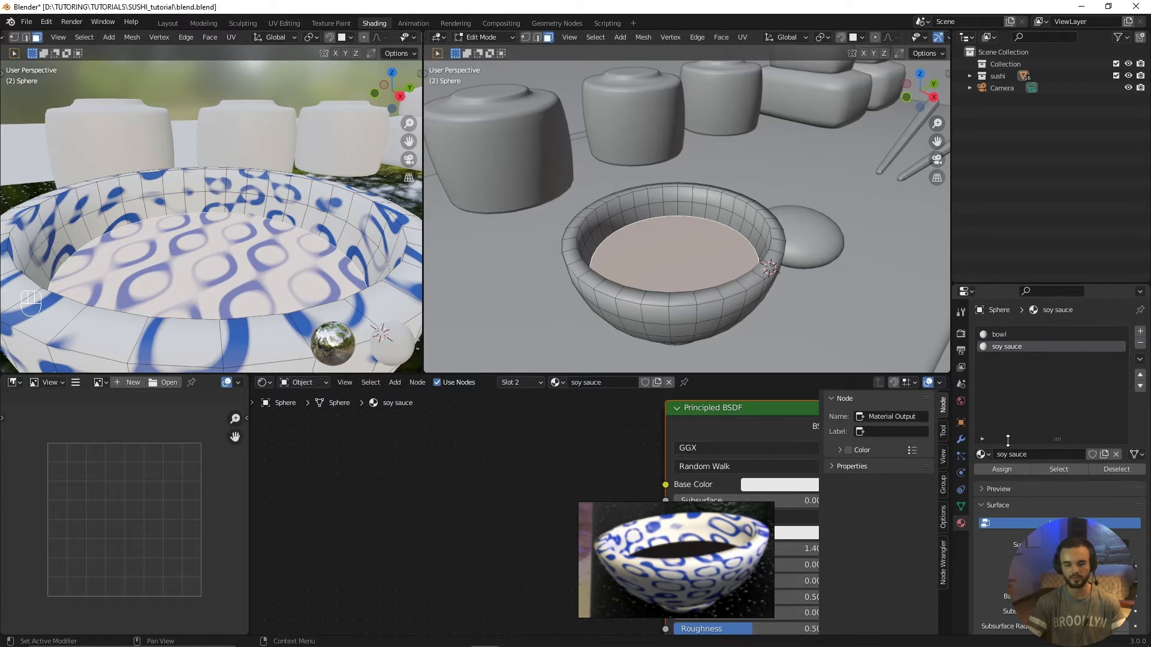
{"action": "left_click", "coordinate": [995, 470]}
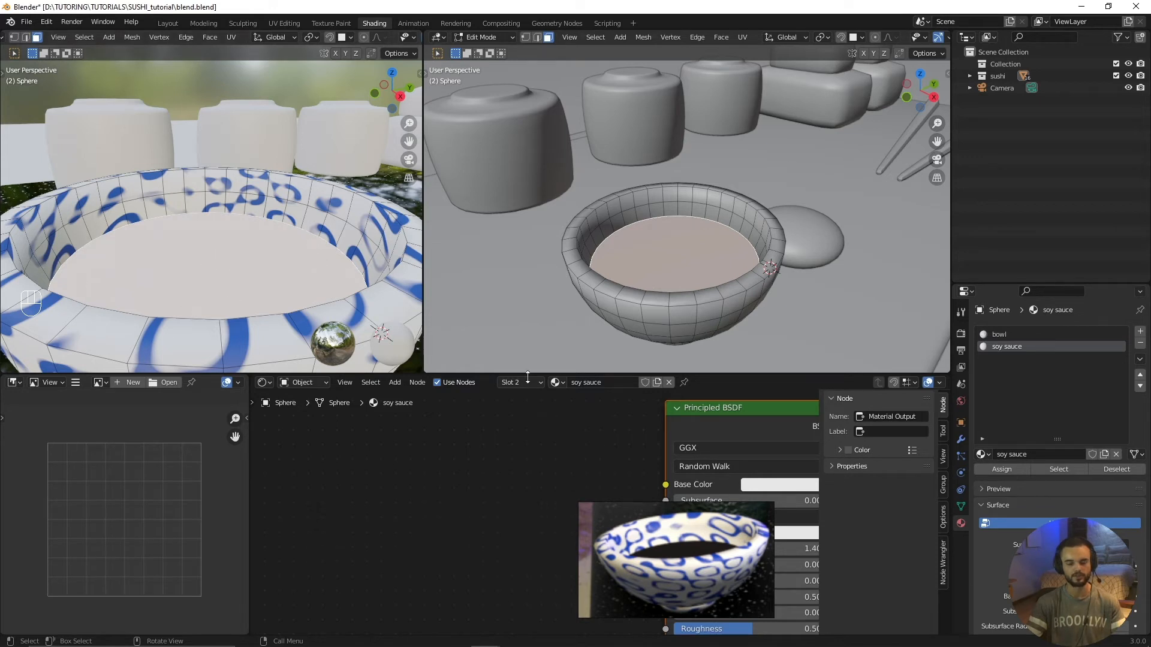
Step: Move the reference image clear of the node editor and set the soy sauce's base color to a very dark red
{"action": "left_click_drag", "start_coordinate": [678, 542], "coordinate": [855, 87]}
{"action": "middle_click_drag", "start_coordinate": [759, 498], "coordinate": [650, 492]}
{"action": "left_click", "coordinate": [661, 479]}
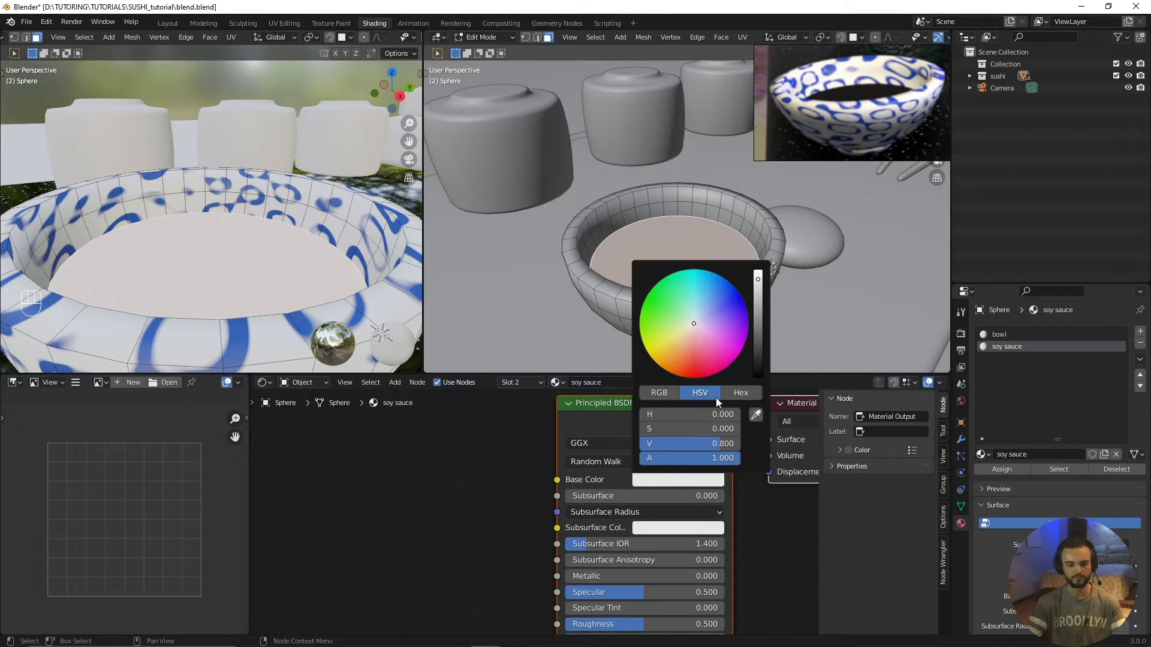
{"action": "left_click_drag", "start_coordinate": [758, 280], "coordinate": [757, 370]}
{"action": "right_click", "coordinate": [758, 370]}
{"action": "middle_click_drag", "start_coordinate": [518, 521], "coordinate": [495, 488]}
{"action": "left_click", "coordinate": [618, 452]}
{"action": "left_click_drag", "start_coordinate": [687, 293], "coordinate": [668, 340]}
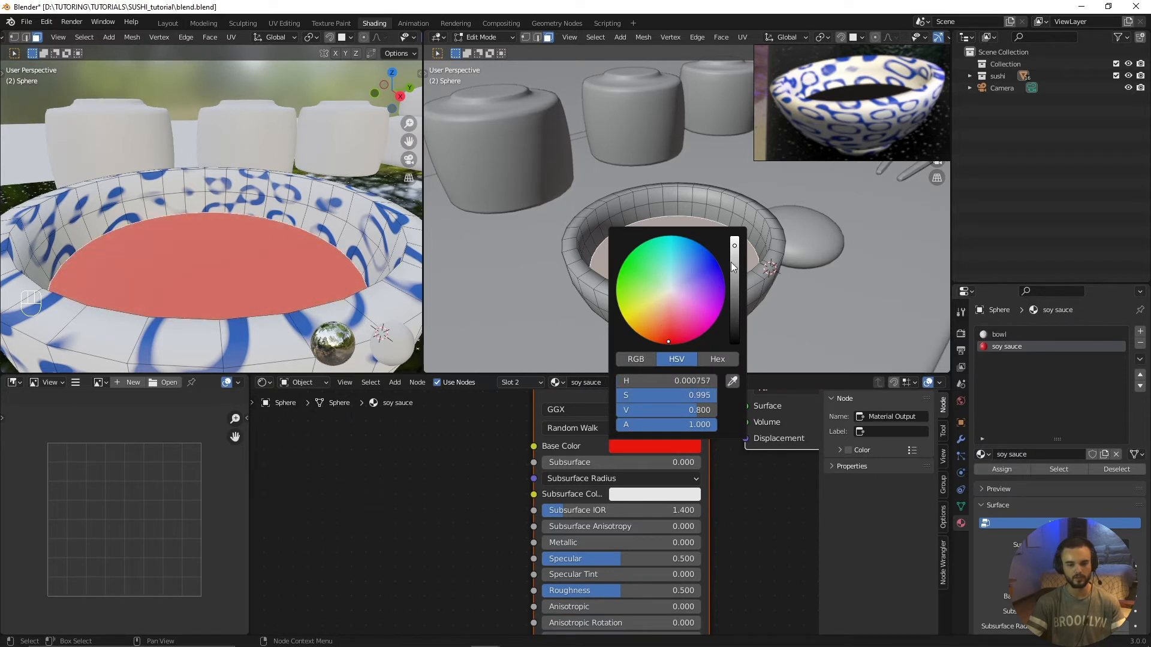
{"action": "left_click_drag", "start_coordinate": [732, 267], "coordinate": [735, 331]}
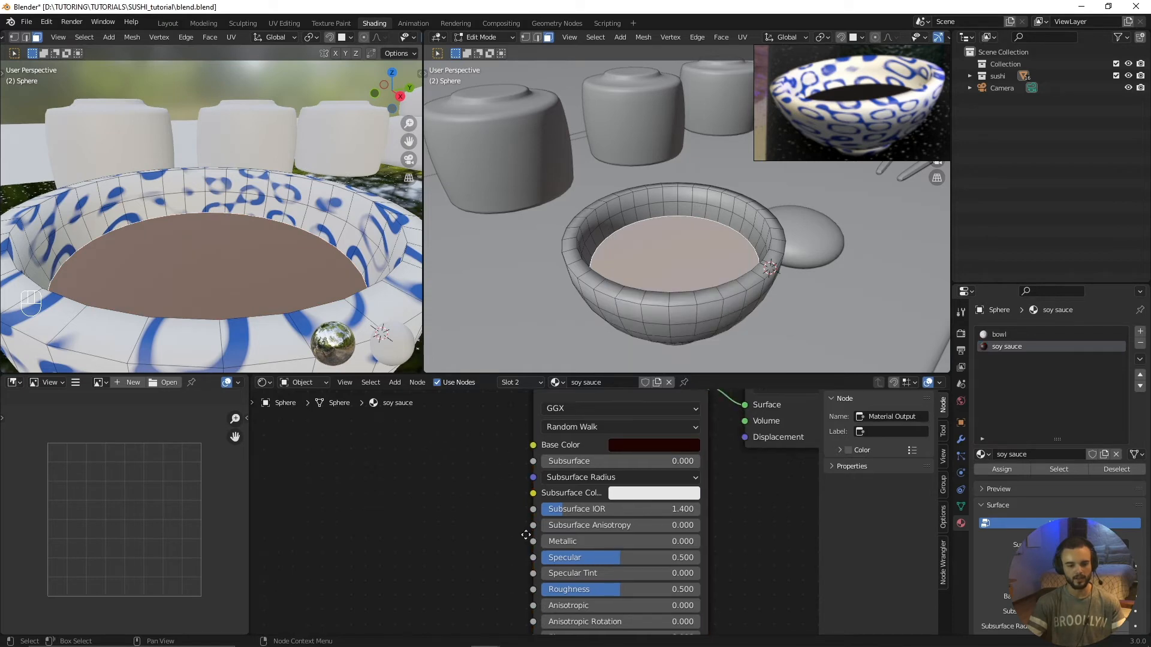
Step: Set the soy sauce material's Metallic to 1.000 and Roughness to 0.000
{"action": "middle_click_drag", "start_coordinate": [527, 527], "coordinate": [505, 482]}
{"action": "left_click_drag", "start_coordinate": [516, 481], "coordinate": [676, 485]}
{"action": "scroll", "coordinate": [378, 329], "scroll_direction": "down", "scroll_amount": 3}
{"action": "left_click_drag", "start_coordinate": [562, 528], "coordinate": [482, 530]}
{"action": "scroll", "coordinate": [258, 263], "scroll_direction": "down", "scroll_amount": 3}
Step: Deselect the bowl's mesh and return it to Object Mode
{"action": "key", "text": "alt+a"}
{"action": "mouse_move", "coordinate": [261, 276]}
{"action": "middle_mouse_down"}
{"action": "mouse_move", "coordinate": [245, 302]}
{"action": "mouse_move", "coordinate": [255, 273]}
{"action": "mouse_move", "coordinate": [233, 273]}
{"action": "mouse_move", "coordinate": [248, 271]}
{"action": "middle_mouse_up"}
{"action": "scroll", "coordinate": [244, 303], "scroll_direction": "up", "scroll_amount": 2}
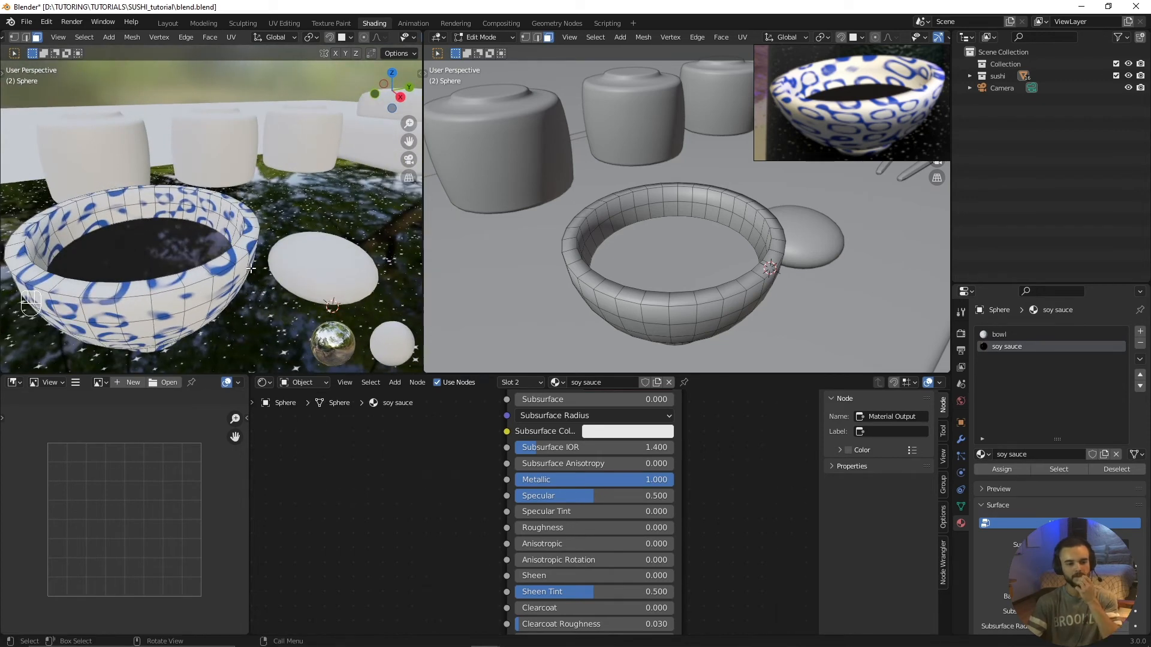
{"action": "key", "text": "ctrl+Tab"}
{"action": "key", "text": "Tab"}
{"action": "left_click", "coordinate": [587, 290]}
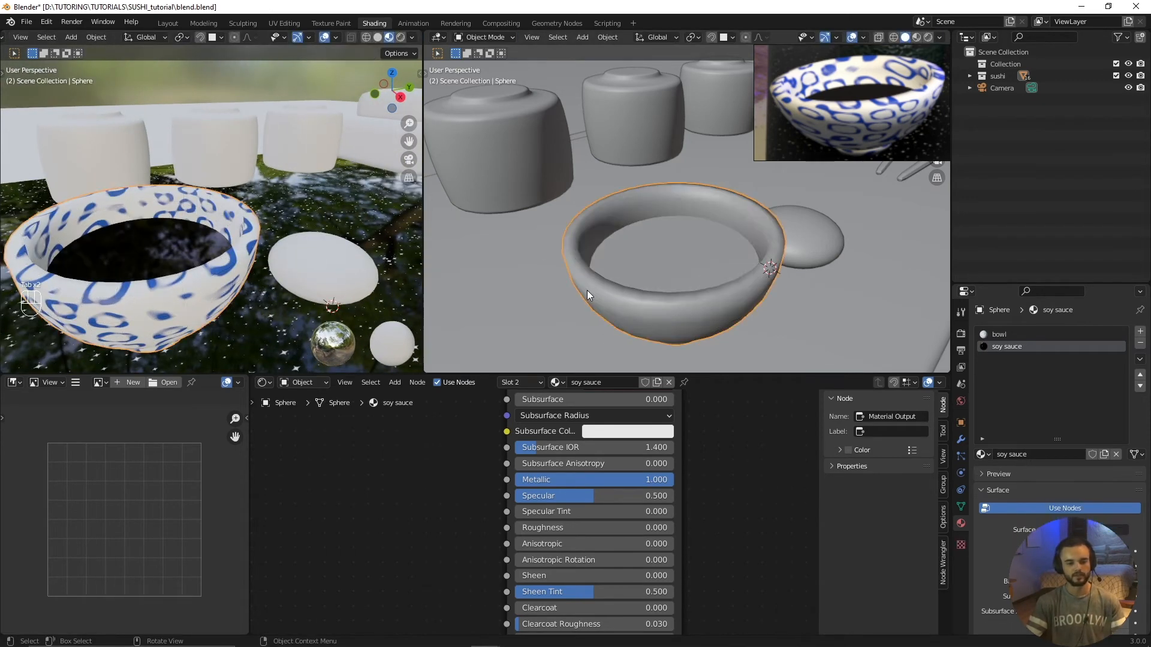
Step: Select the flattened sphere beside the bowl and give it a new material named wasabi
{"action": "scroll", "coordinate": [587, 291], "scroll_direction": "down", "scroll_amount": 2}
{"action": "middle_click_drag", "start_coordinate": [610, 289], "coordinate": [585, 280]}
{"action": "left_click", "coordinate": [702, 233]}
{"action": "middle_click_drag", "start_coordinate": [696, 245], "coordinate": [690, 275]}
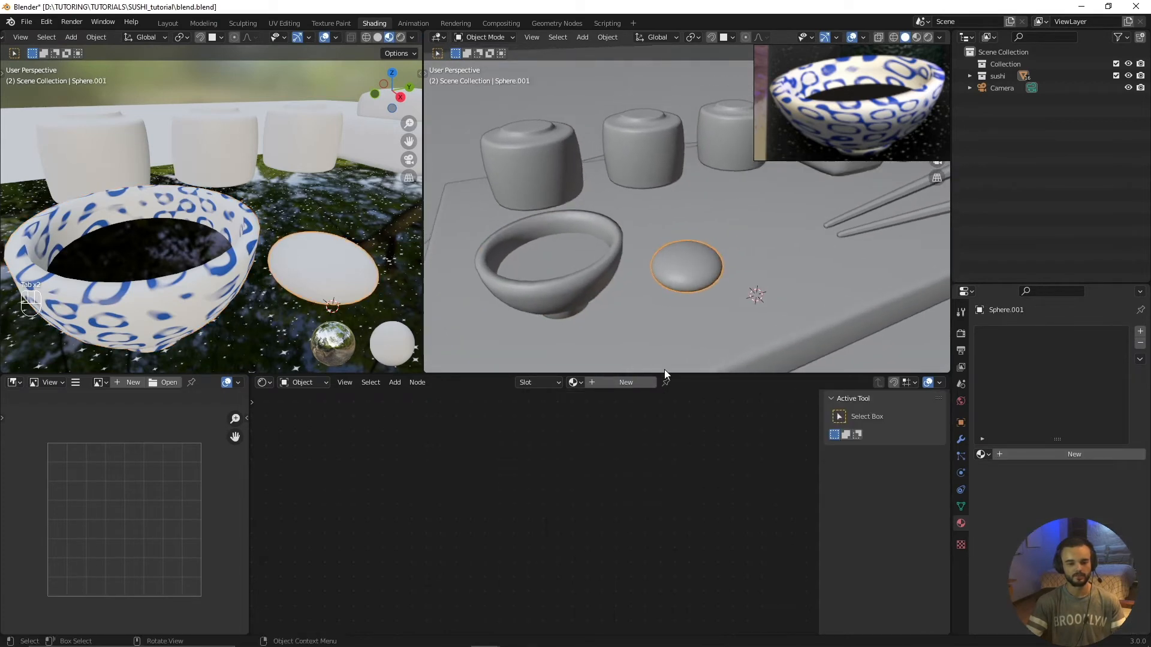
{"action": "left_click", "coordinate": [620, 383]}
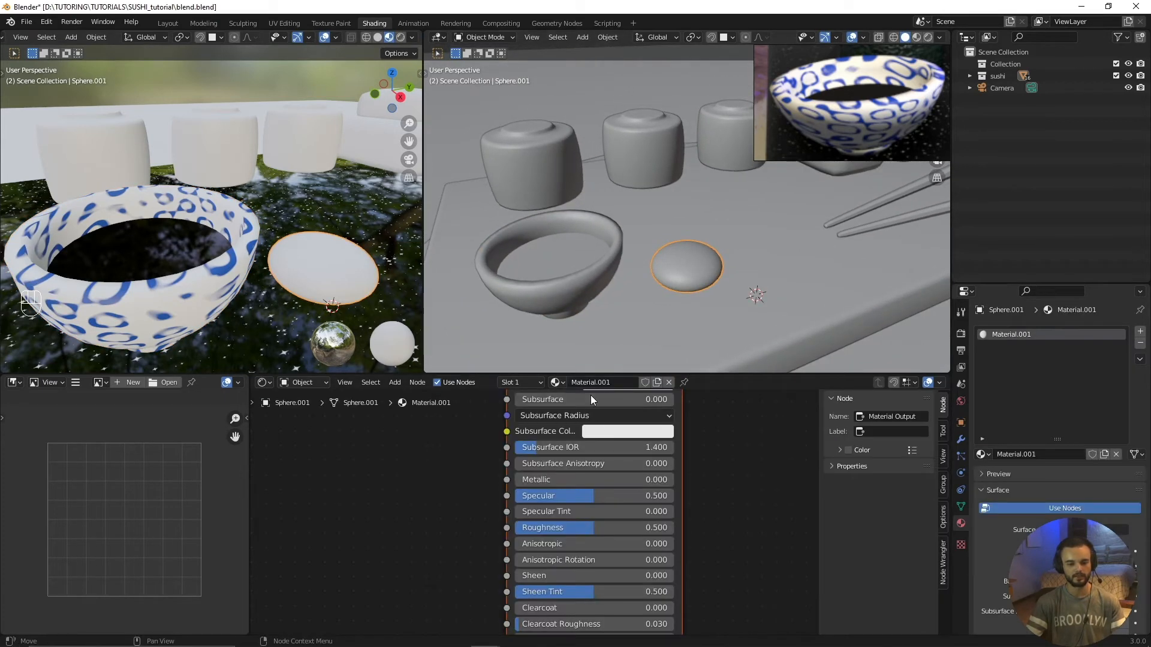
{"action": "double_click", "coordinate": [624, 384]}
{"action": "type", "text": "wasabi"}
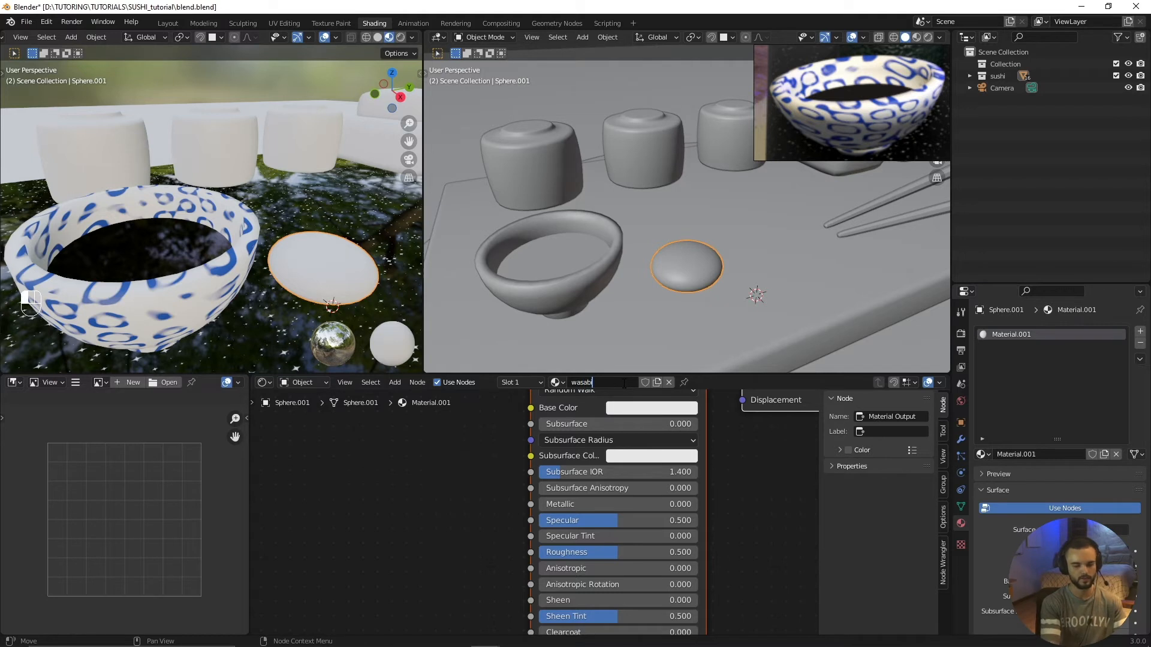
{"action": "key", "text": "Return"}
Step: Bring the green wasabi into view in the reference image and set the wasabi material's base color to dark green
{"action": "middle_click_drag", "start_coordinate": [587, 431], "coordinate": [614, 482]}
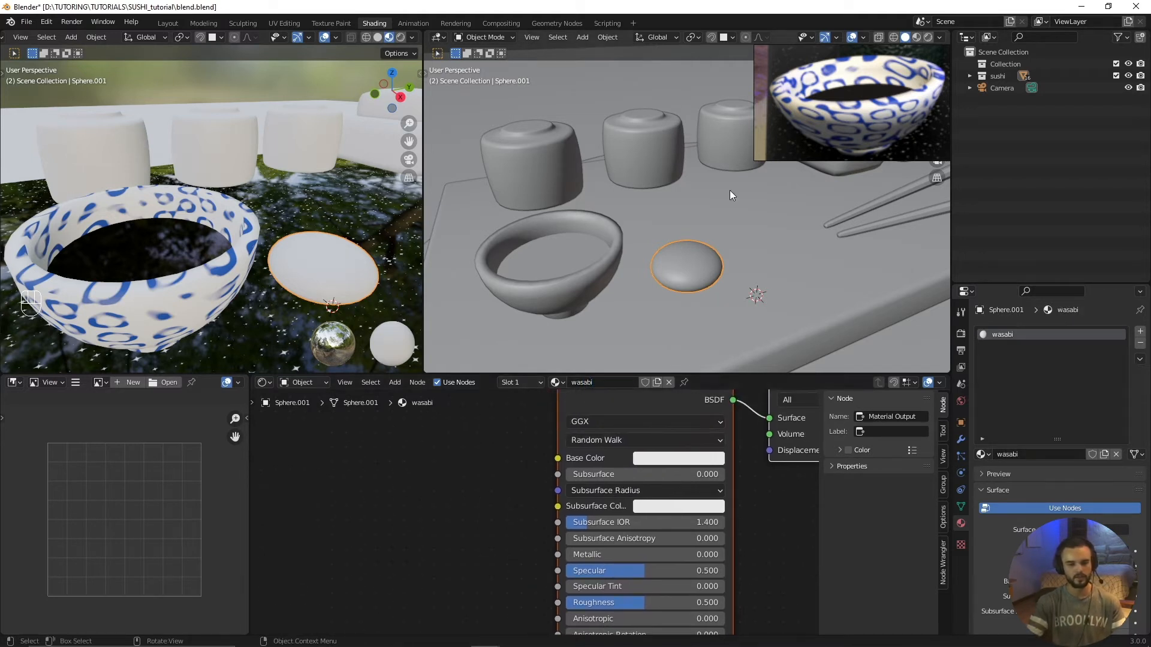
{"action": "scroll", "coordinate": [872, 113], "scroll_direction": "down", "scroll_amount": 3}
{"action": "middle_click_drag", "start_coordinate": [935, 115], "coordinate": [867, 117]}
{"action": "scroll", "coordinate": [867, 116], "scroll_direction": "up", "scroll_amount": 3}
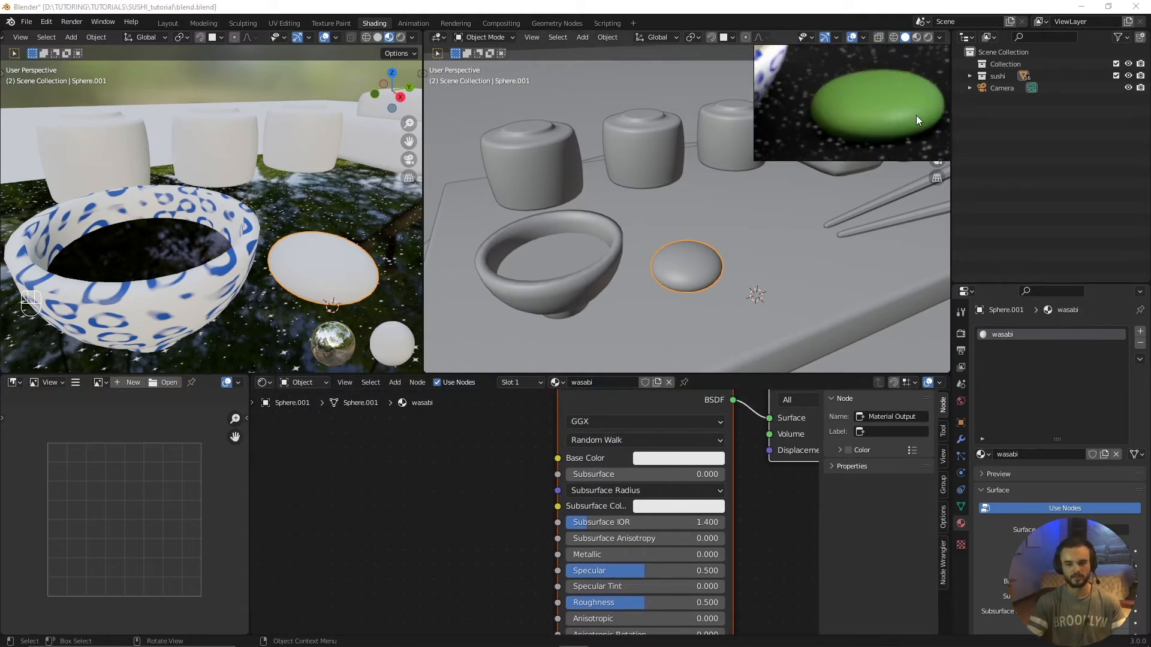
{"action": "middle_click_drag", "start_coordinate": [619, 445], "coordinate": [584, 475]}
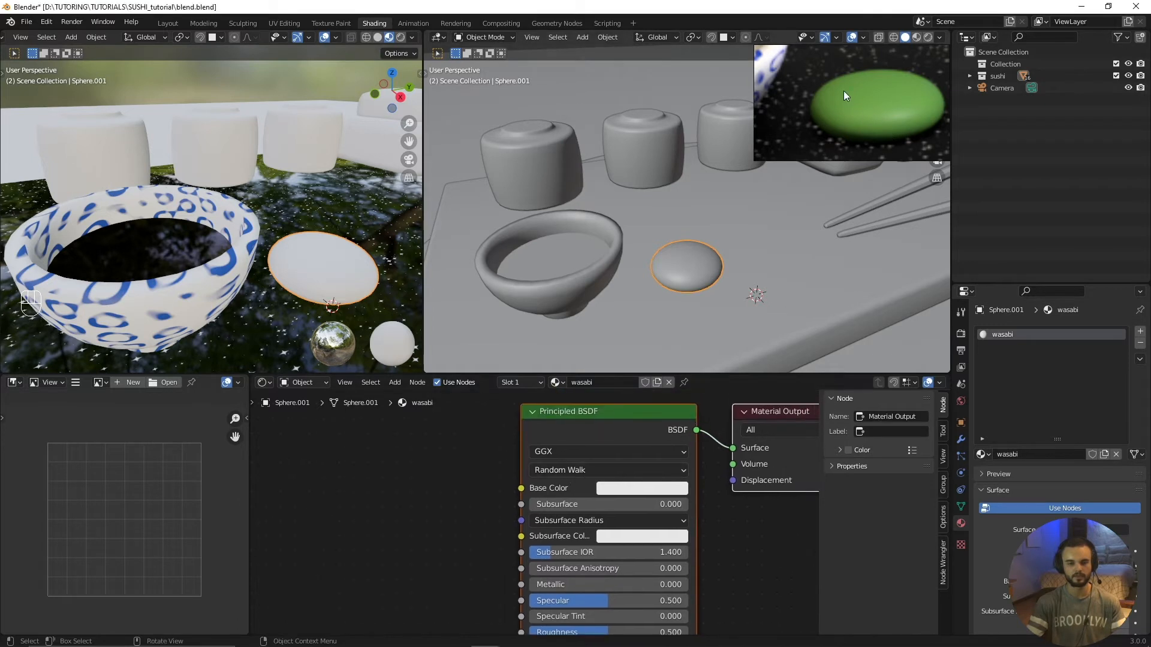
{"action": "scroll", "coordinate": [617, 488], "scroll_direction": "up", "scroll_amount": 1}
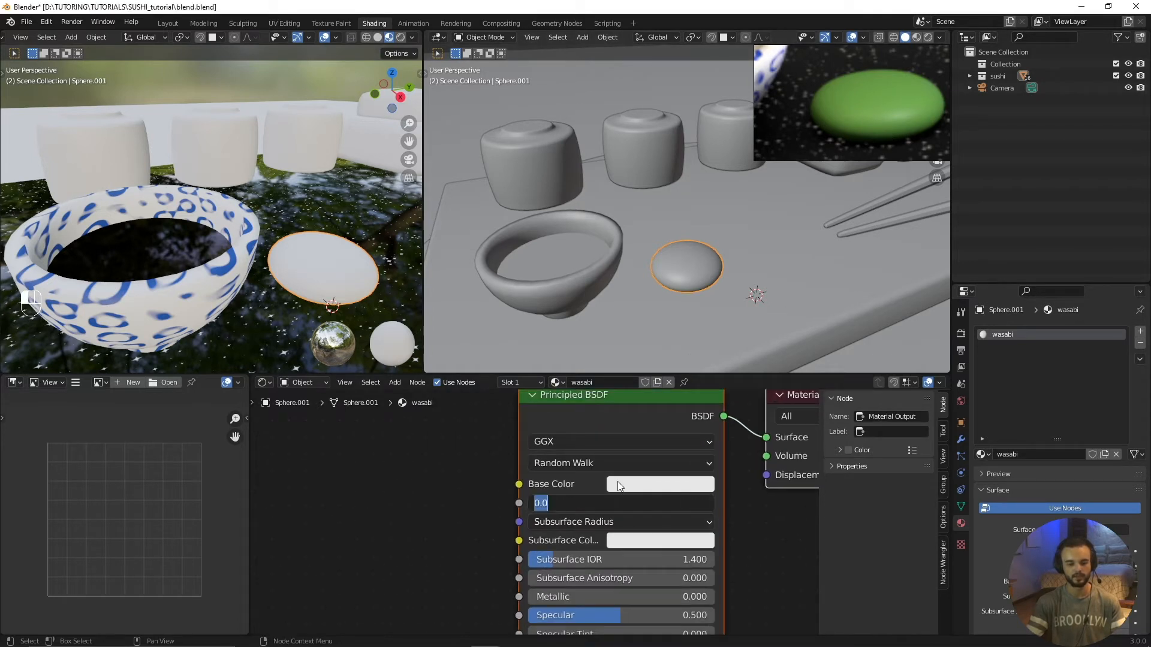
{"action": "left_click", "coordinate": [621, 487]}
{"action": "mouse_move", "coordinate": [680, 299]}
{"action": "left_mouse_down"}
{"action": "mouse_move", "coordinate": [637, 263]}
{"action": "mouse_move", "coordinate": [632, 280]}
{"action": "left_mouse_up"}
{"action": "left_click_drag", "start_coordinate": [749, 269], "coordinate": [678, 350]}
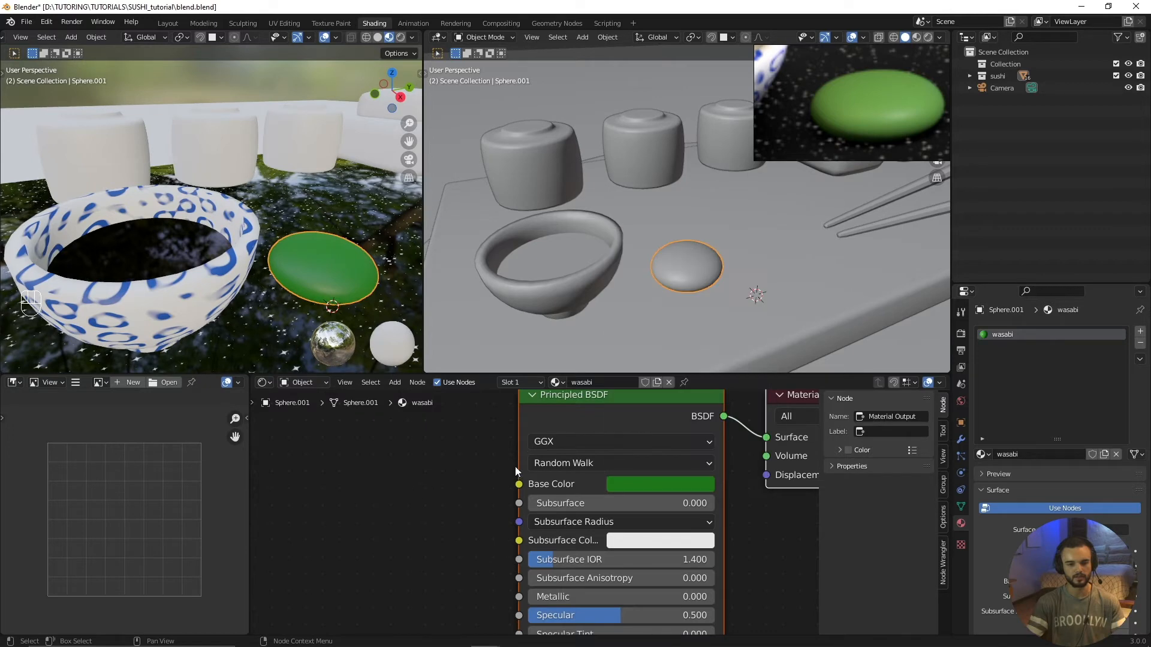
Step: Raise the wasabi material's Roughness to 0.627 and check its sheen from a lower angle
{"action": "scroll", "coordinate": [515, 466], "scroll_direction": "down", "scroll_amount": 2}
{"action": "middle_click_drag", "start_coordinate": [515, 467], "coordinate": [503, 391]}
{"action": "left_click_drag", "start_coordinate": [563, 551], "coordinate": [584, 552]}
{"action": "scroll", "coordinate": [524, 580], "scroll_direction": "down", "scroll_amount": 2}
{"action": "middle_click_drag", "start_coordinate": [524, 579], "coordinate": [499, 533]}
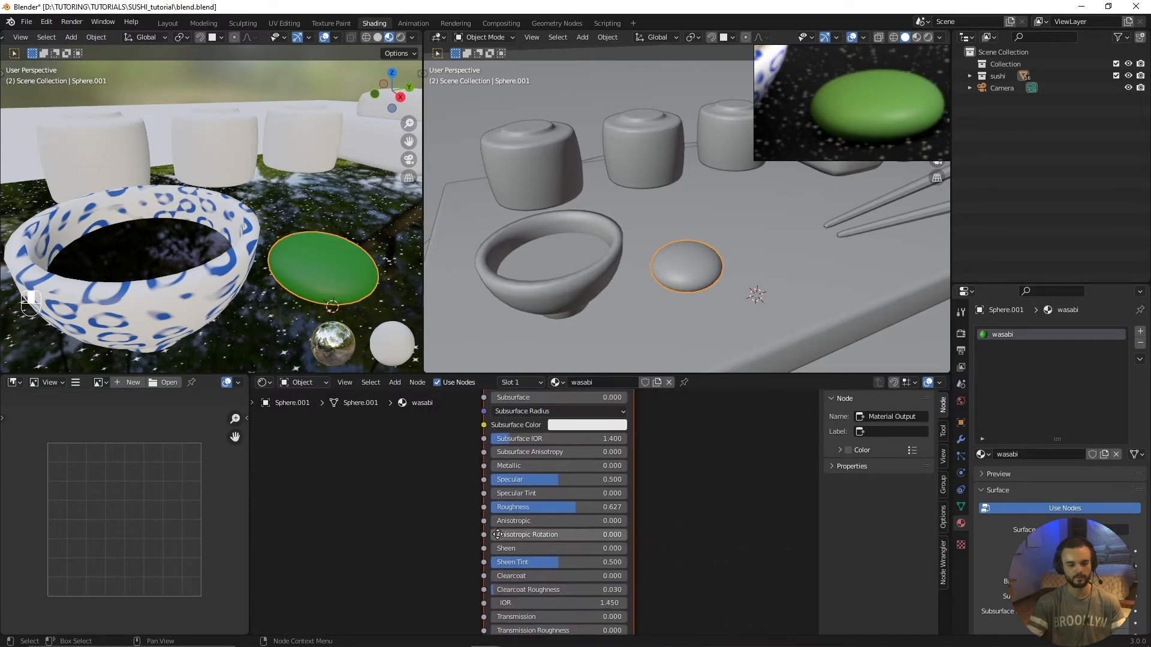
{"action": "scroll", "coordinate": [339, 301], "scroll_direction": "down", "scroll_amount": 1}
{"action": "middle_click_drag", "start_coordinate": [339, 301], "coordinate": [322, 289]}
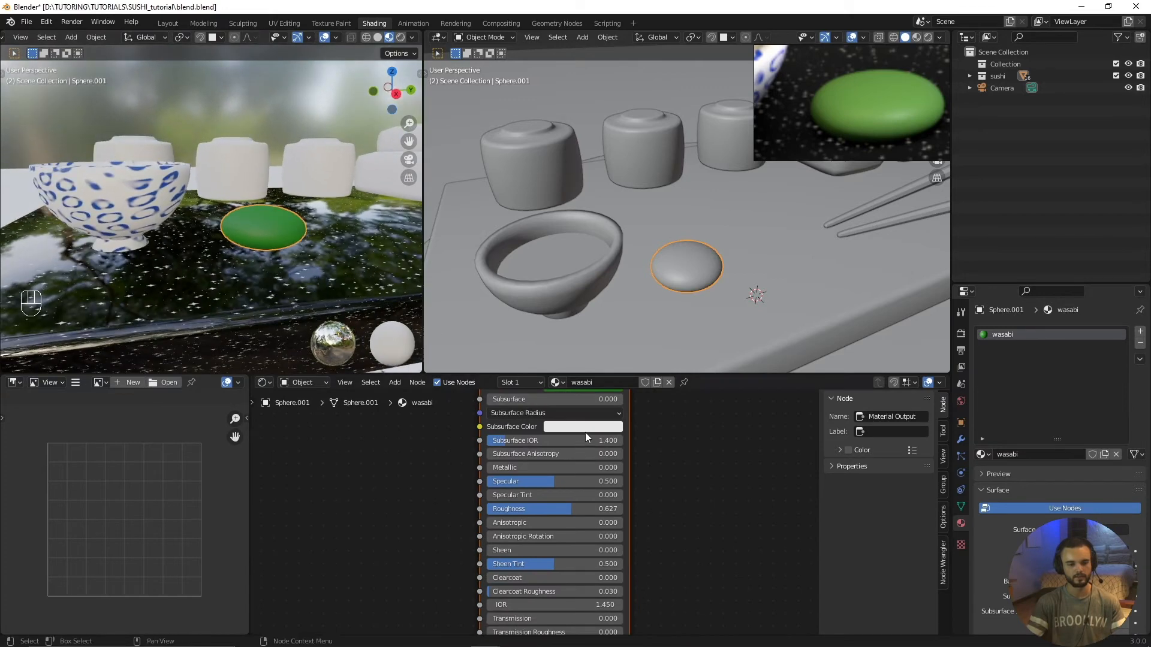
Step: Shift the wasabi's base color to a more yellowish green with hue about 0.282 and saturation about 0.788, and deselect everything
{"action": "middle_click_drag", "start_coordinate": [585, 433], "coordinate": [584, 482]}
{"action": "scroll", "coordinate": [584, 482], "scroll_direction": "up", "scroll_amount": 2}
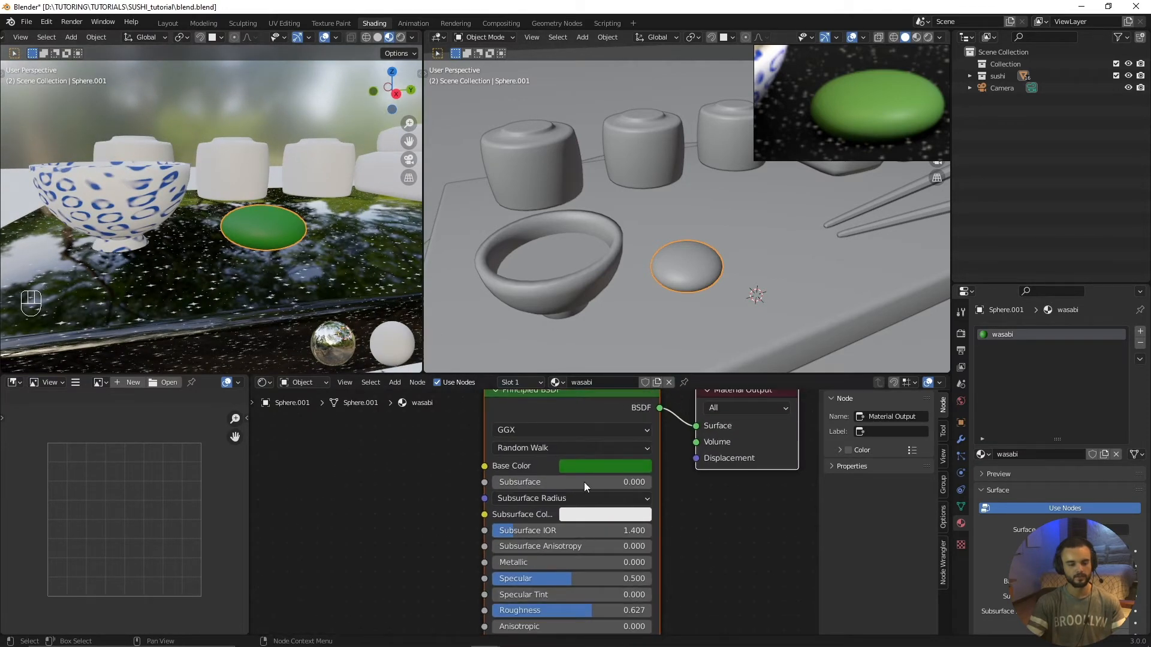
{"action": "left_click", "coordinate": [594, 466]}
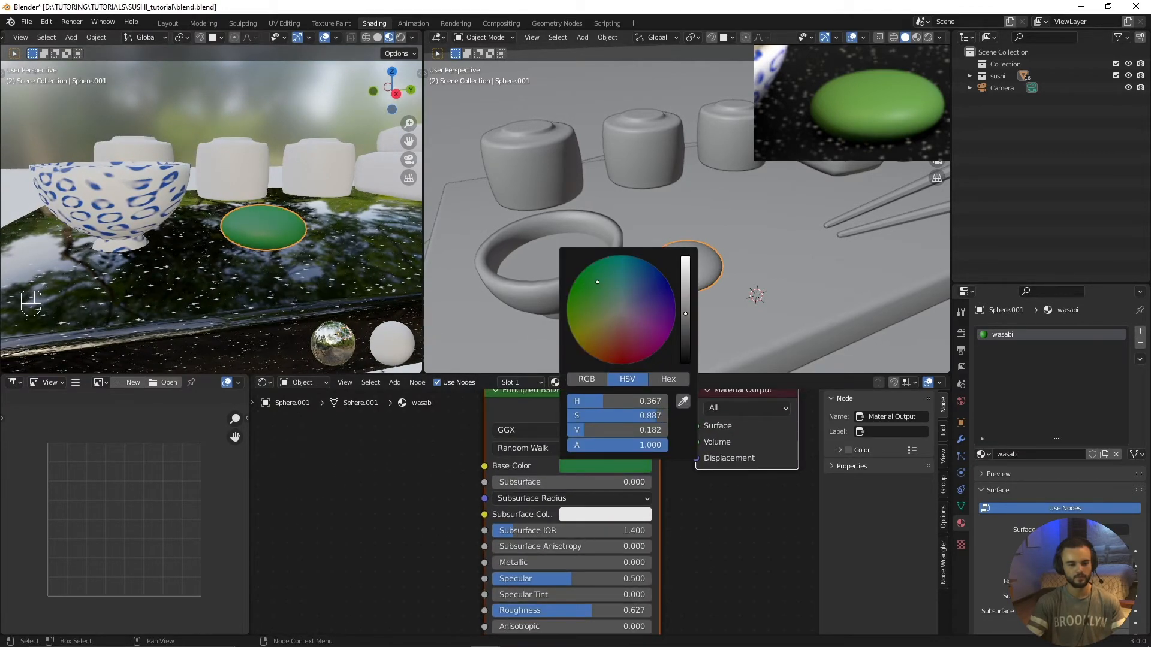
{"action": "left_click_drag", "start_coordinate": [597, 281], "coordinate": [596, 307]}
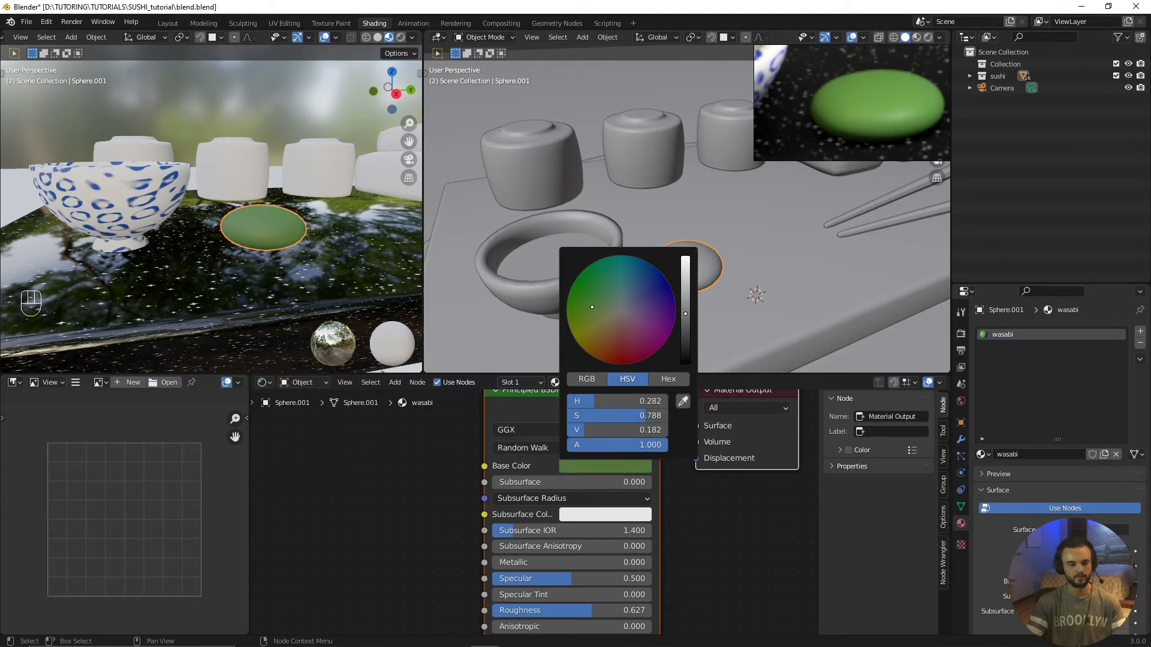
{"action": "scroll", "coordinate": [282, 295], "scroll_direction": "down", "scroll_amount": 5}
{"action": "key", "text": "alt+a"}
Step: Select the nearest sushi roll behind the bowl and give it a new material named sushi_01
{"action": "middle_click_drag", "start_coordinate": [254, 214], "coordinate": [268, 259]}
{"action": "left_click", "coordinate": [243, 281]}
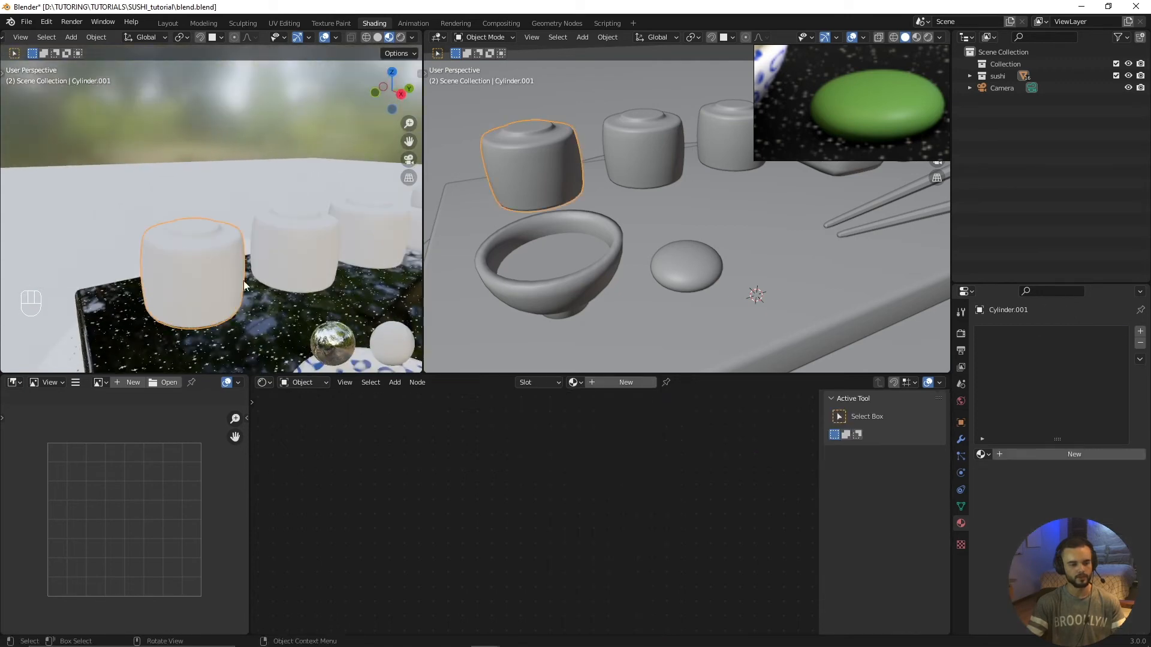
{"action": "scroll", "coordinate": [285, 301], "scroll_direction": "down", "scroll_amount": 2}
{"action": "left_click", "coordinate": [292, 300]}
{"action": "left_click", "coordinate": [175, 231]}
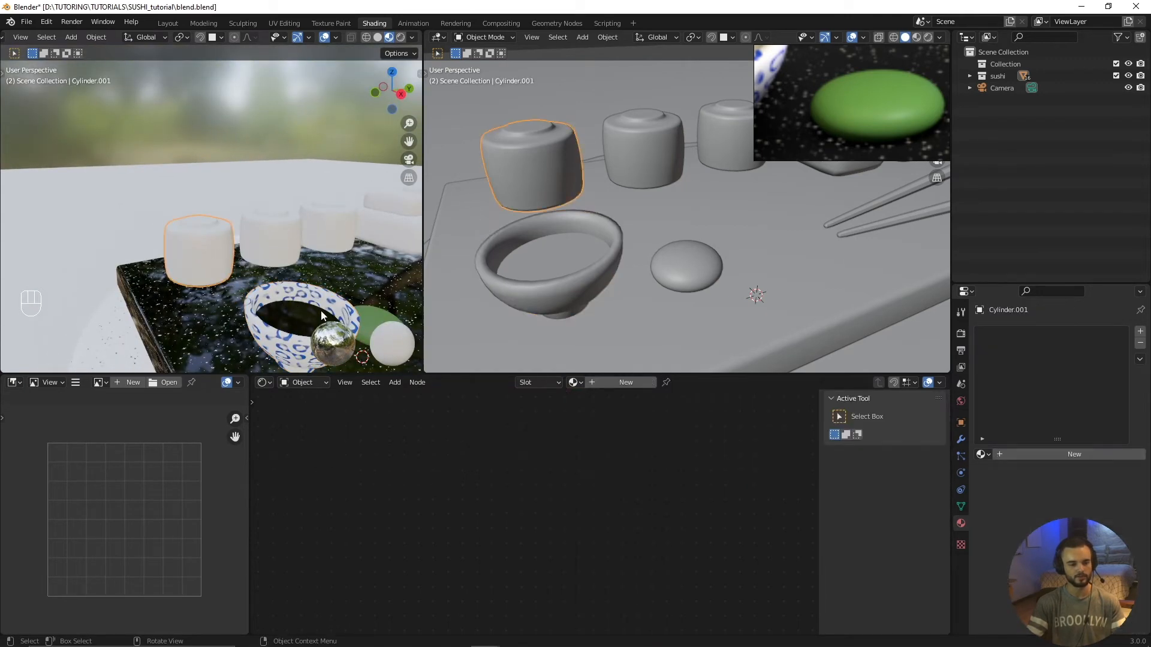
{"action": "scroll", "coordinate": [271, 311], "scroll_direction": "up", "scroll_amount": 2}
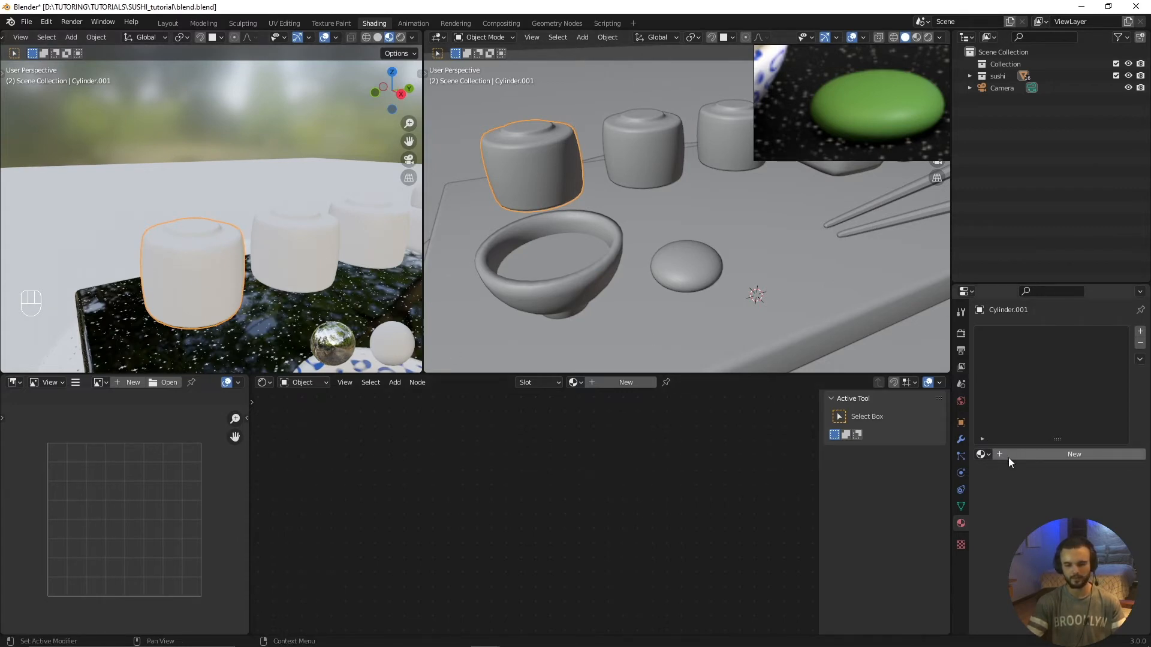
{"action": "left_click", "coordinate": [300, 229]}
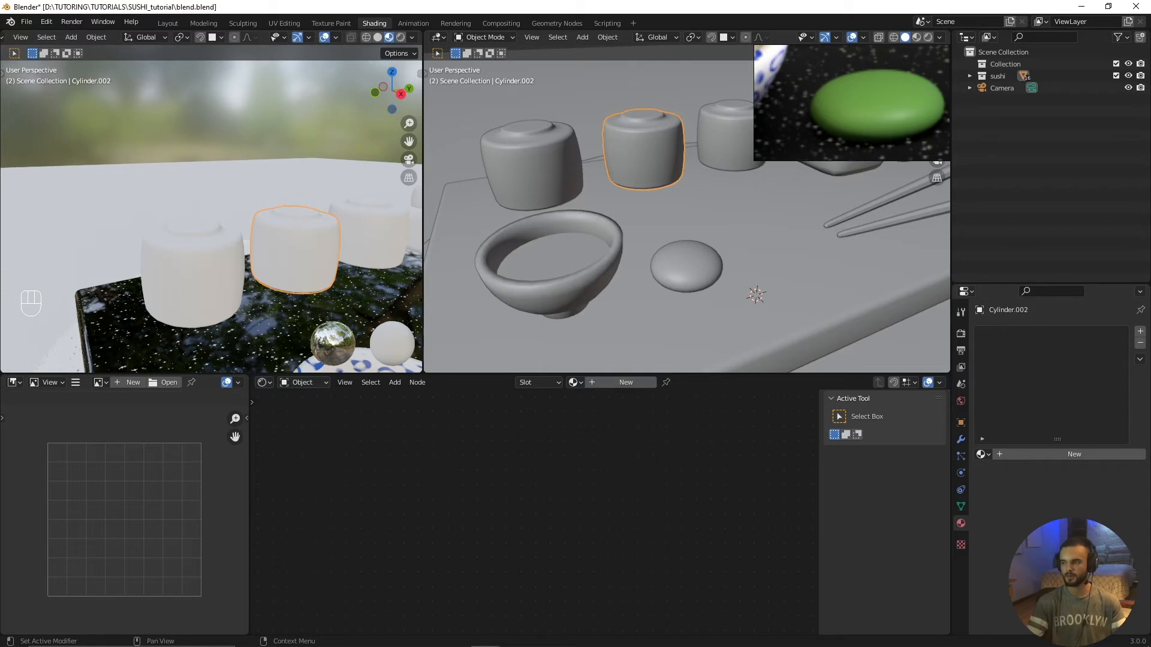
{"action": "left_click", "coordinate": [172, 280]}
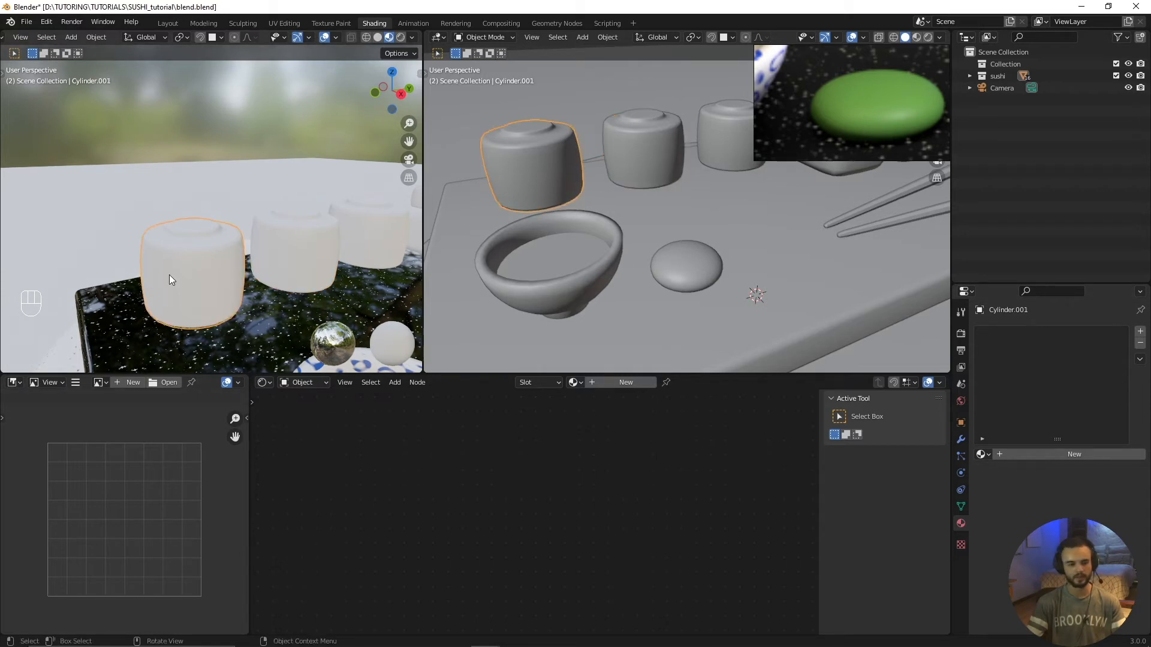
{"action": "left_click", "coordinate": [631, 381]}
{"action": "left_click", "coordinate": [623, 382]}
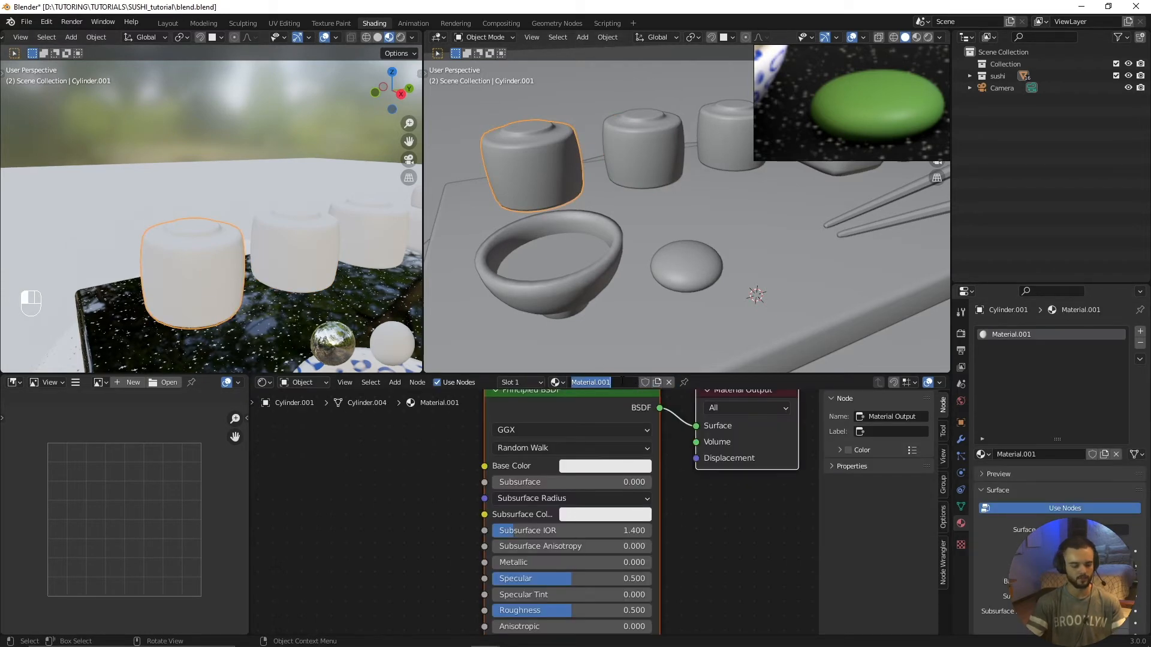
{"action": "type", "text": "sushi_"}
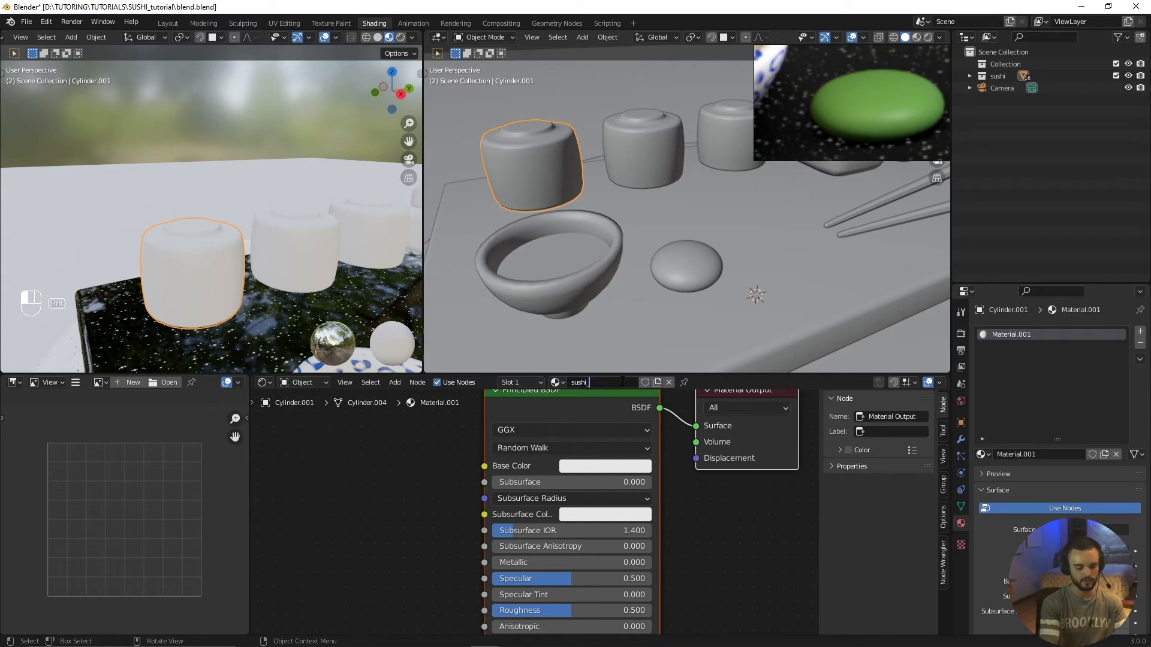
{"action": "key", "text": "Return"}
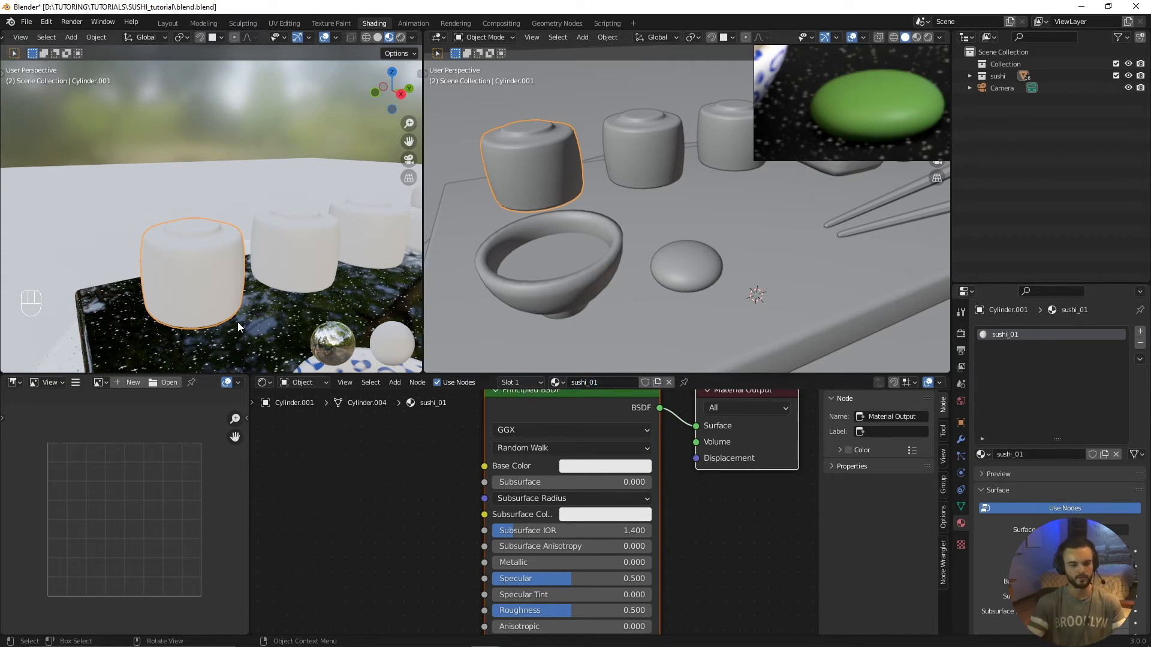
Step: Set the base color of the sushi roll's material to a dark green
{"action": "middle_click_drag", "start_coordinate": [504, 433], "coordinate": [545, 460]}
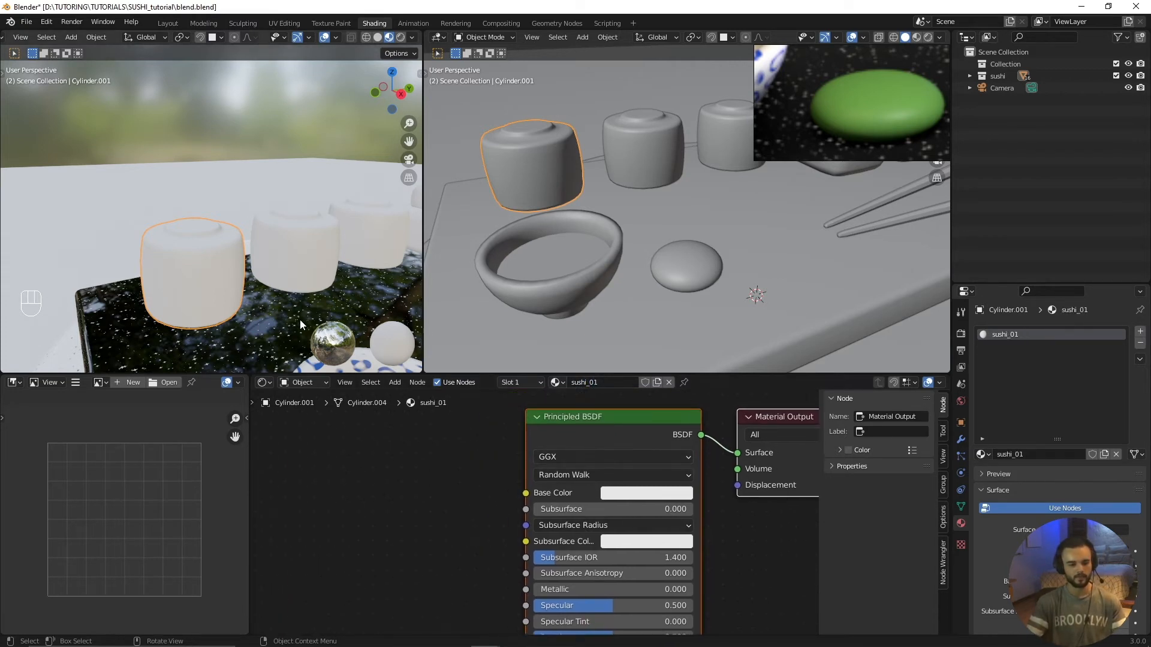
{"action": "scroll", "coordinate": [300, 322], "scroll_direction": "up", "scroll_amount": 2}
{"action": "left_click", "coordinate": [630, 494]}
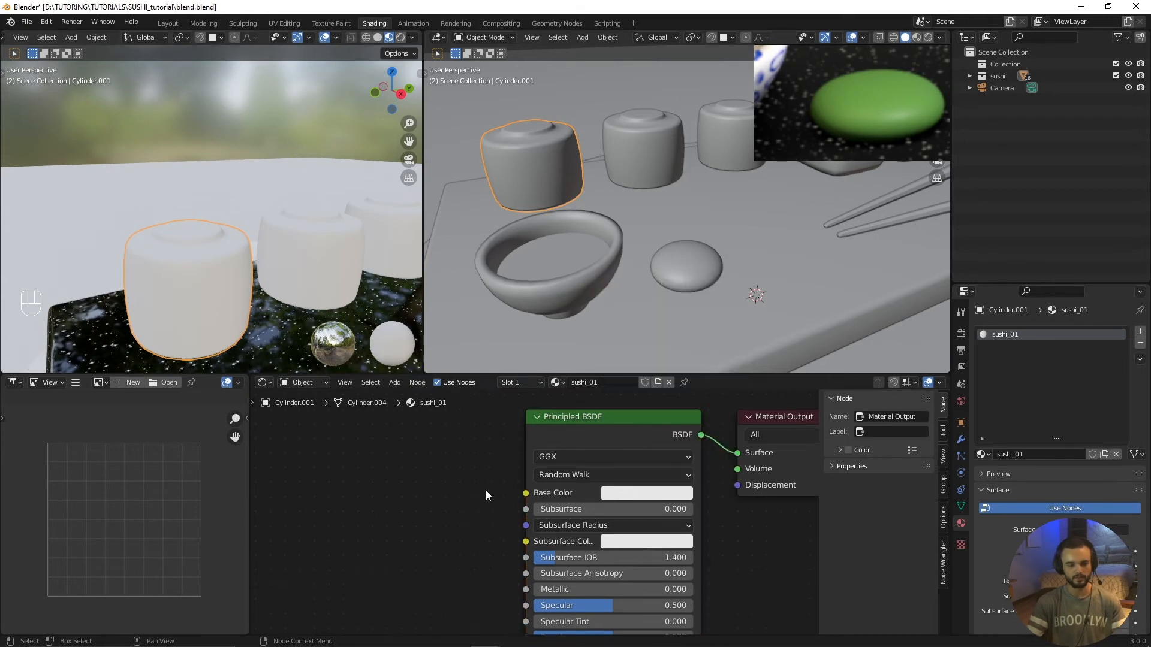
{"action": "left_click", "coordinate": [617, 492]}
{"action": "left_click_drag", "start_coordinate": [726, 292], "coordinate": [726, 345]}
{"action": "left_click_drag", "start_coordinate": [655, 336], "coordinate": [629, 315]}
{"action": "left_click_drag", "start_coordinate": [727, 340], "coordinate": [726, 372]}
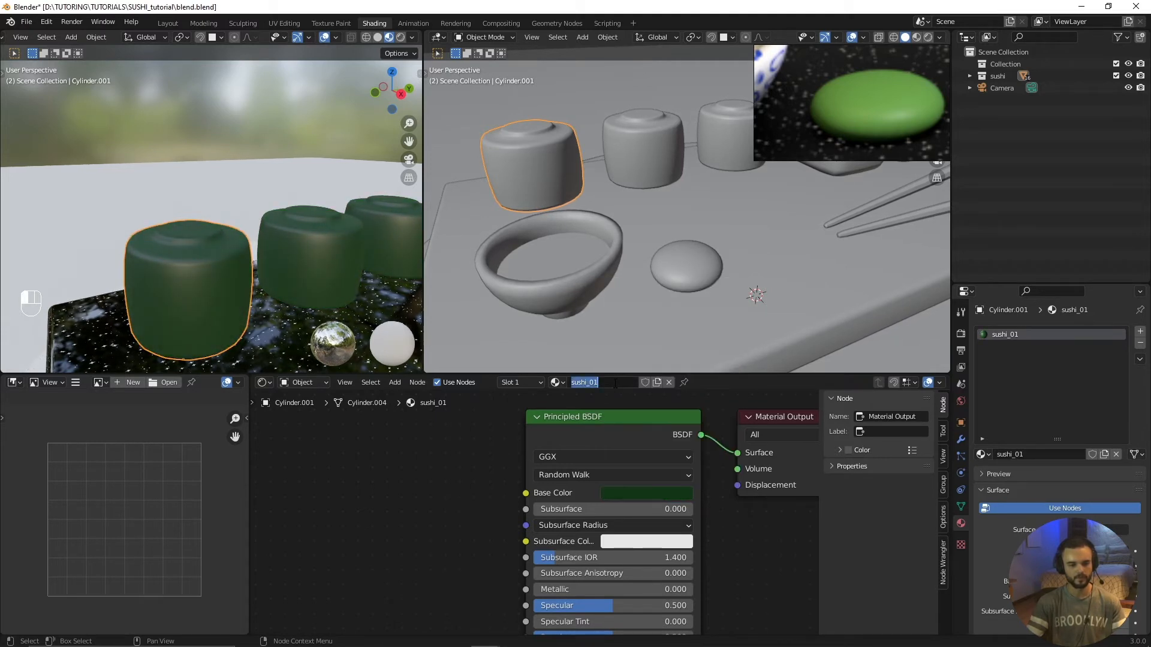
{"action": "left_click", "coordinate": [478, 443]}
Step: Rename the sushi roll's green material as seaweed
{"action": "left_click", "coordinate": [604, 382]}
{"action": "key", "text": "BackSpace"}
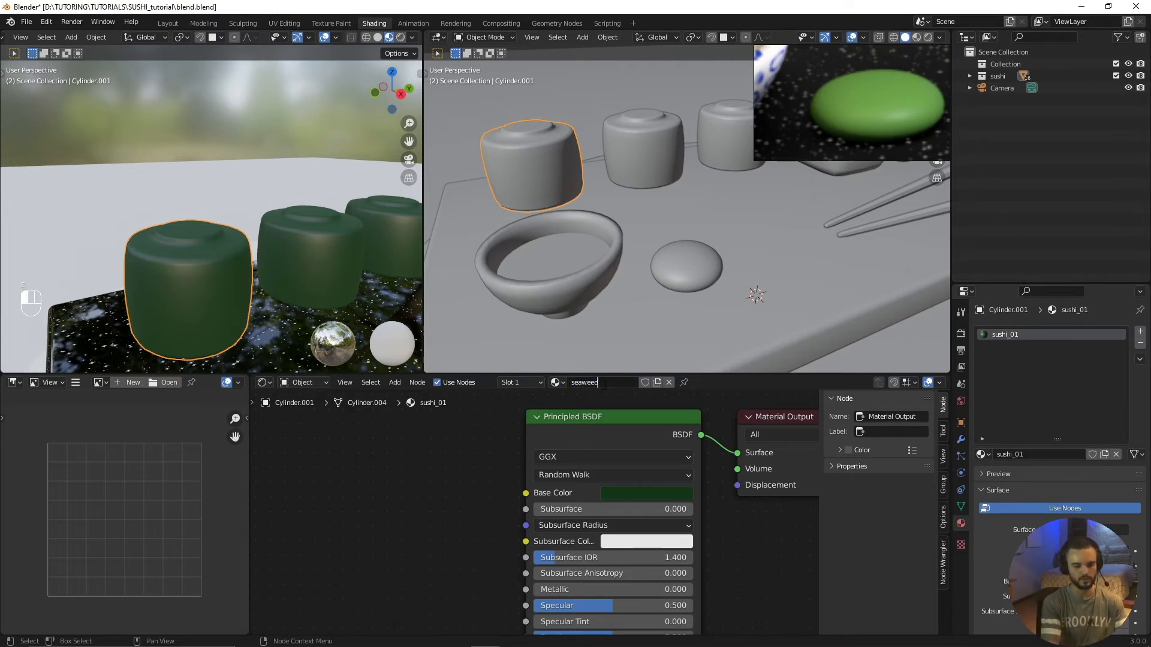
{"action": "key", "text": "Return"}
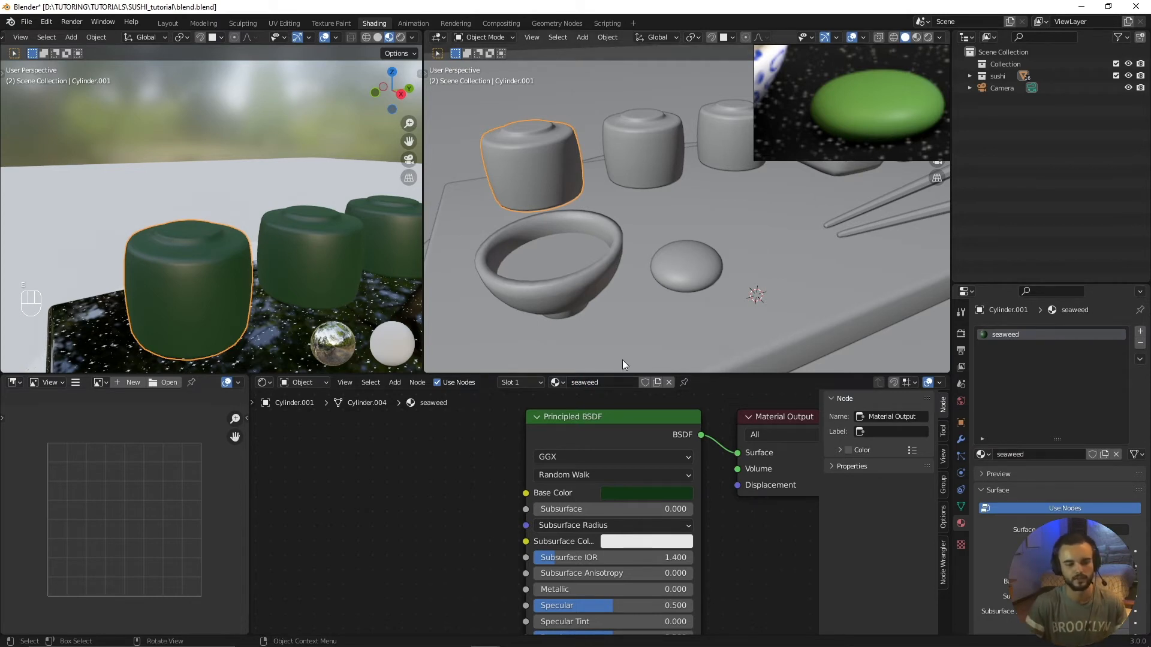
Step: Add a second material slot to the sushi roll with a new material named rice
{"action": "left_click", "coordinate": [1139, 334]}
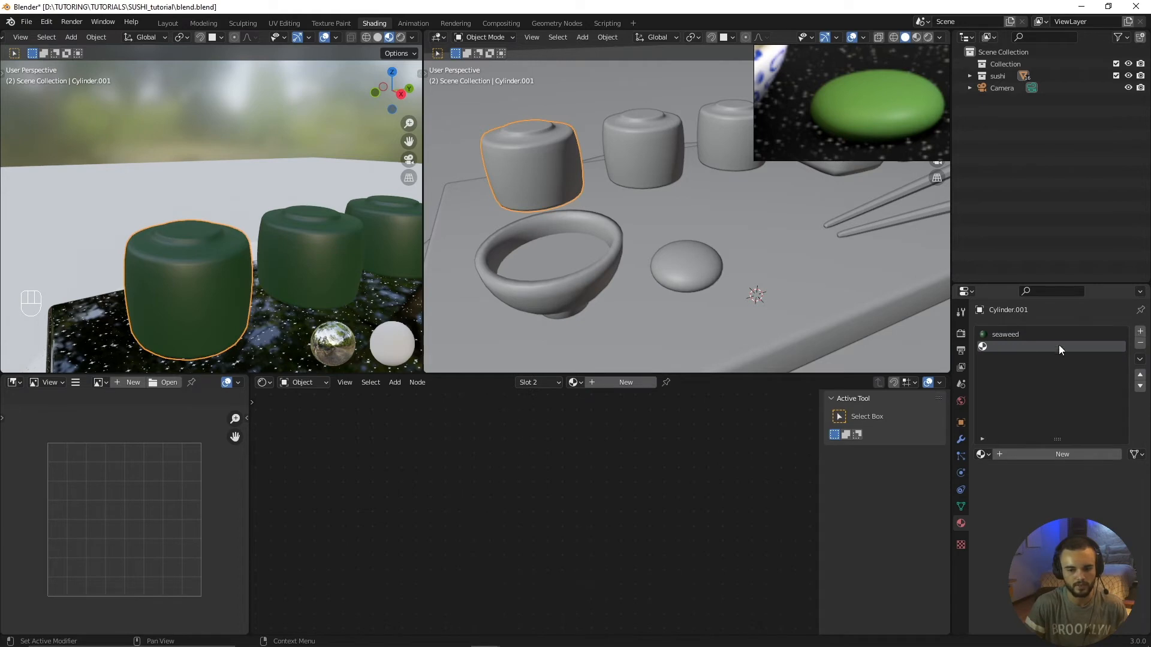
{"action": "left_click", "coordinate": [625, 383]}
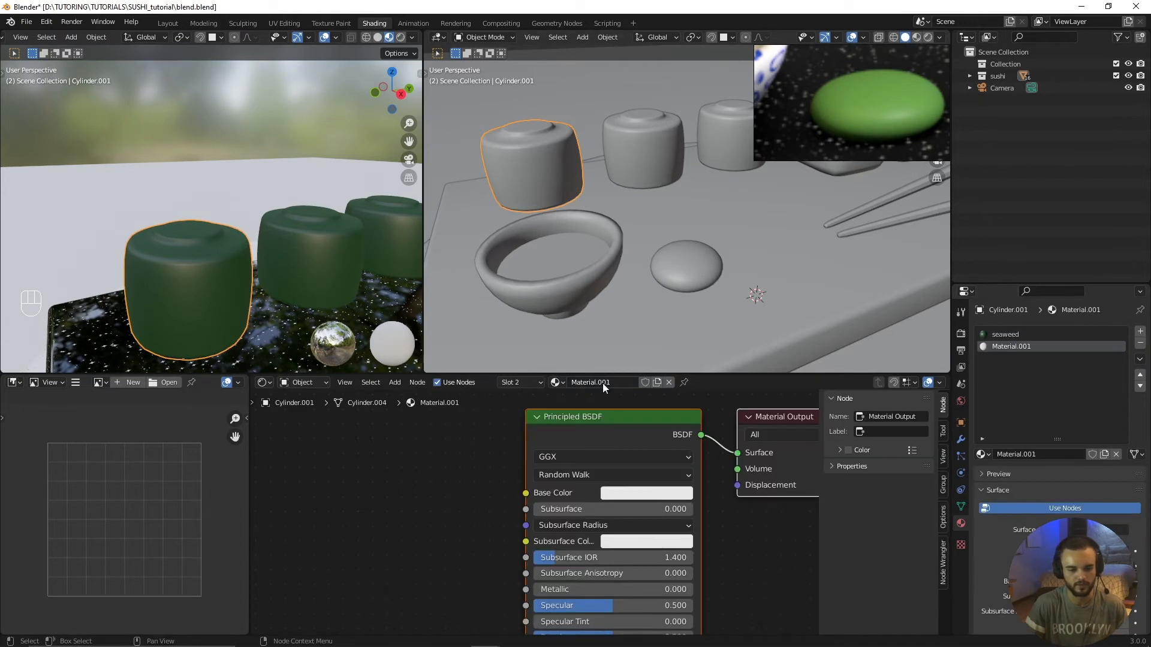
{"action": "type", "text": "rice"}
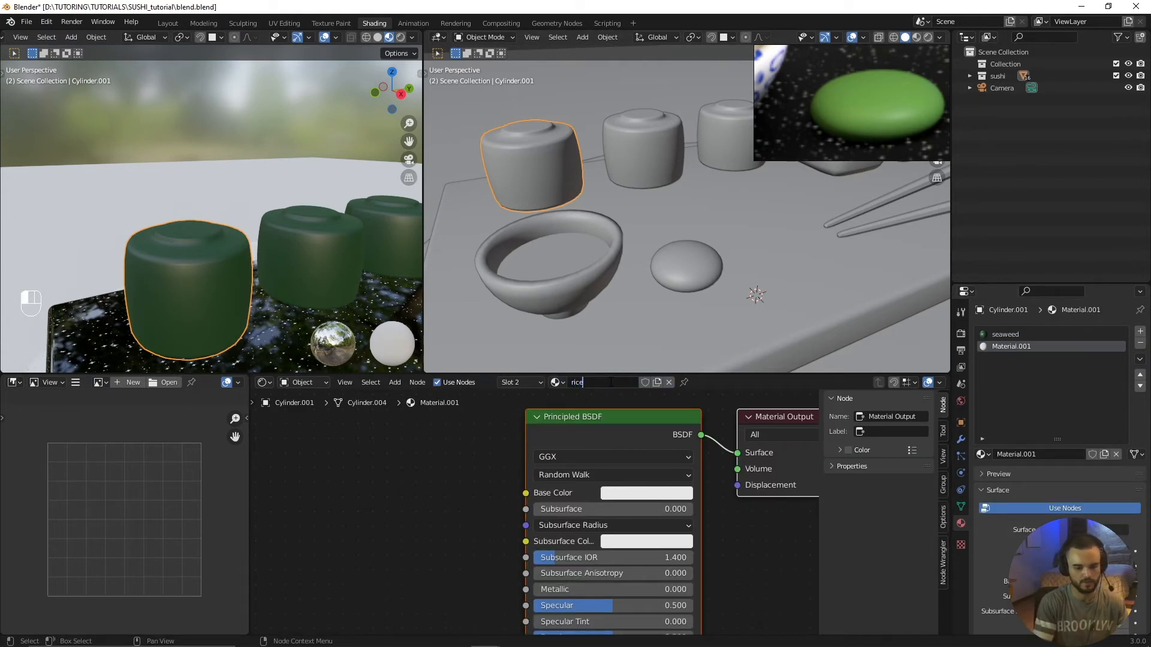
{"action": "key", "text": "Return"}
Step: Add a third material slot to the sushi roll with a new material named salmon
{"action": "left_click", "coordinate": [1140, 333]}
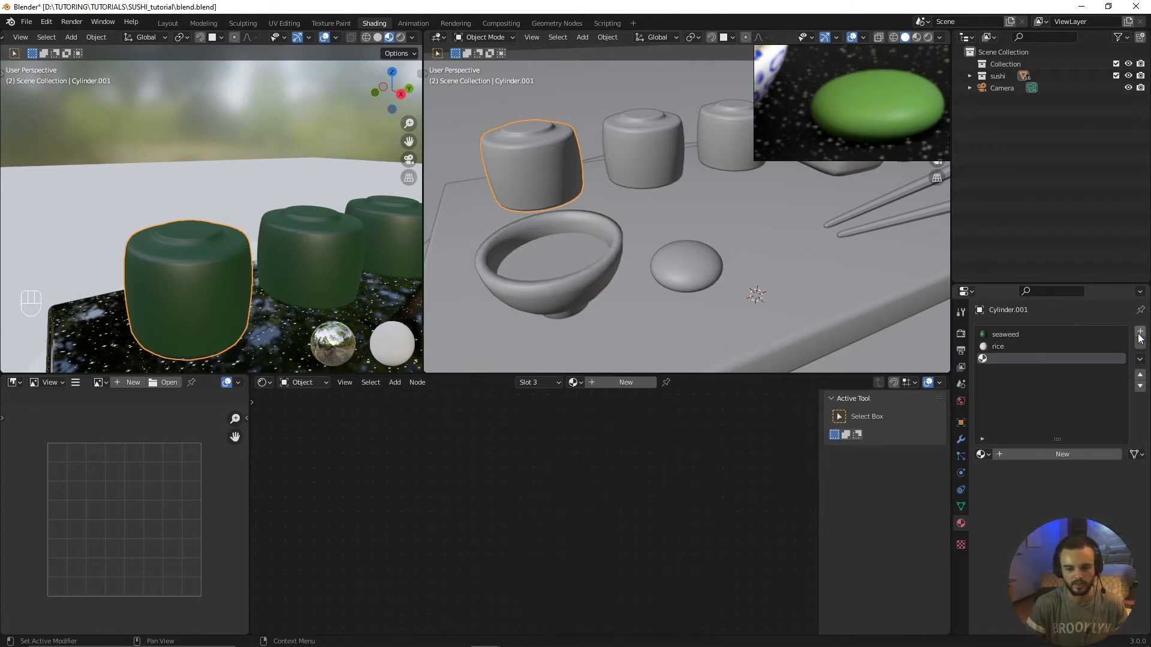
{"action": "left_click", "coordinate": [620, 383]}
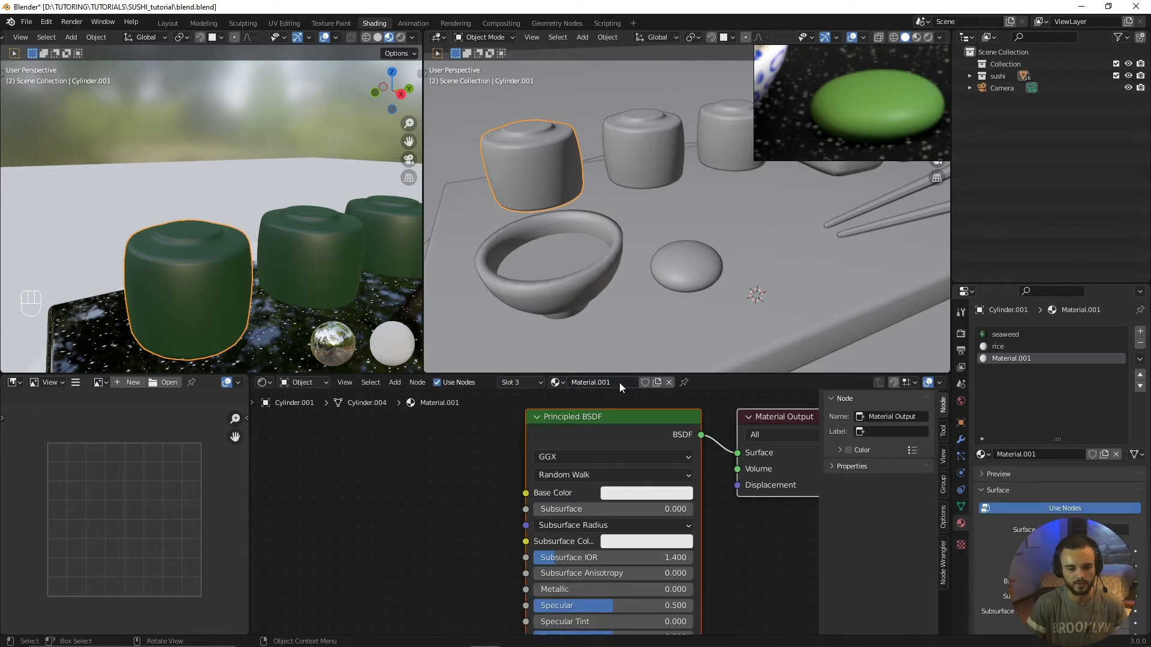
{"action": "double_click", "coordinate": [609, 384]}
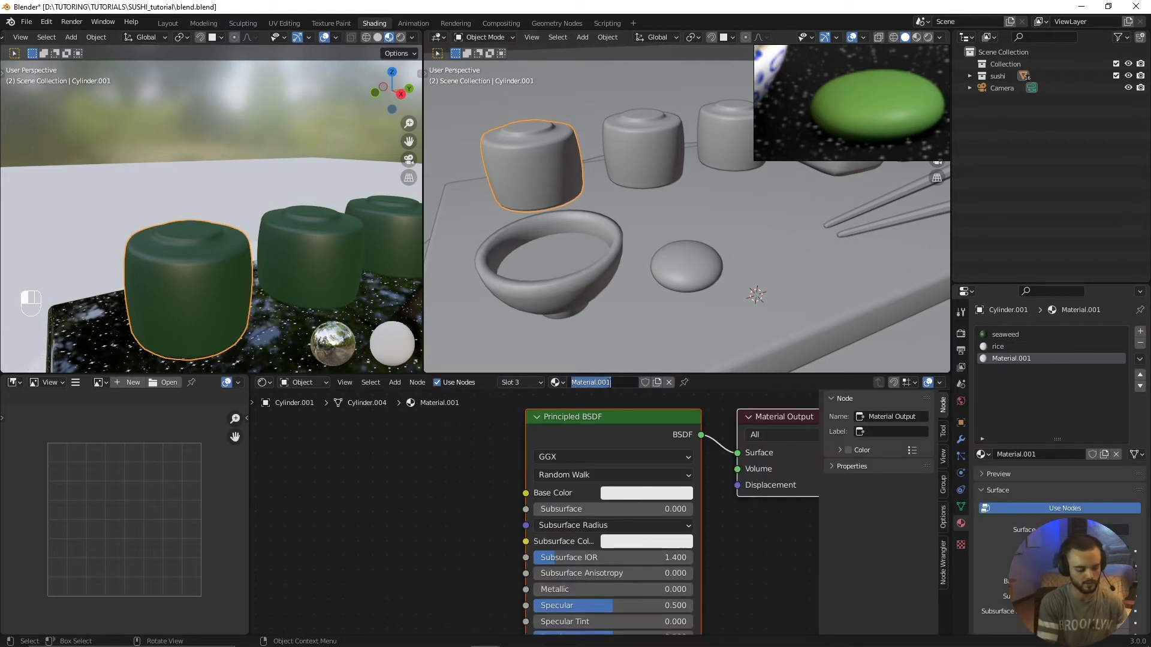
{"action": "type", "text": "salm"}
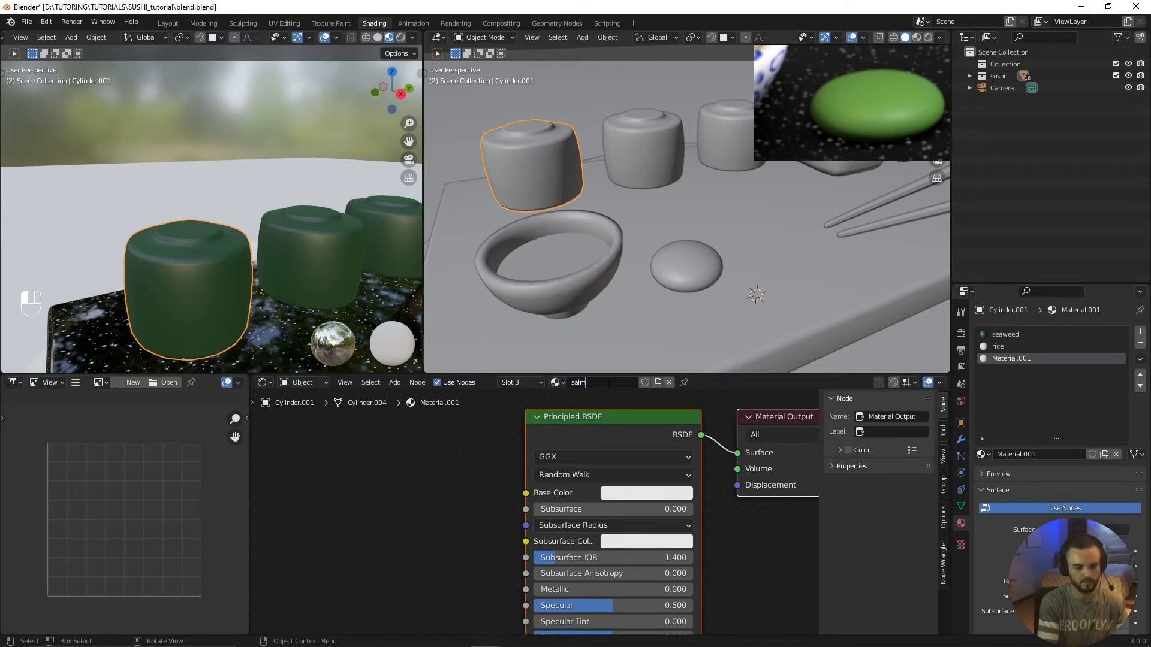
{"action": "type", "text": "on"}
{"action": "key", "text": "Return"}
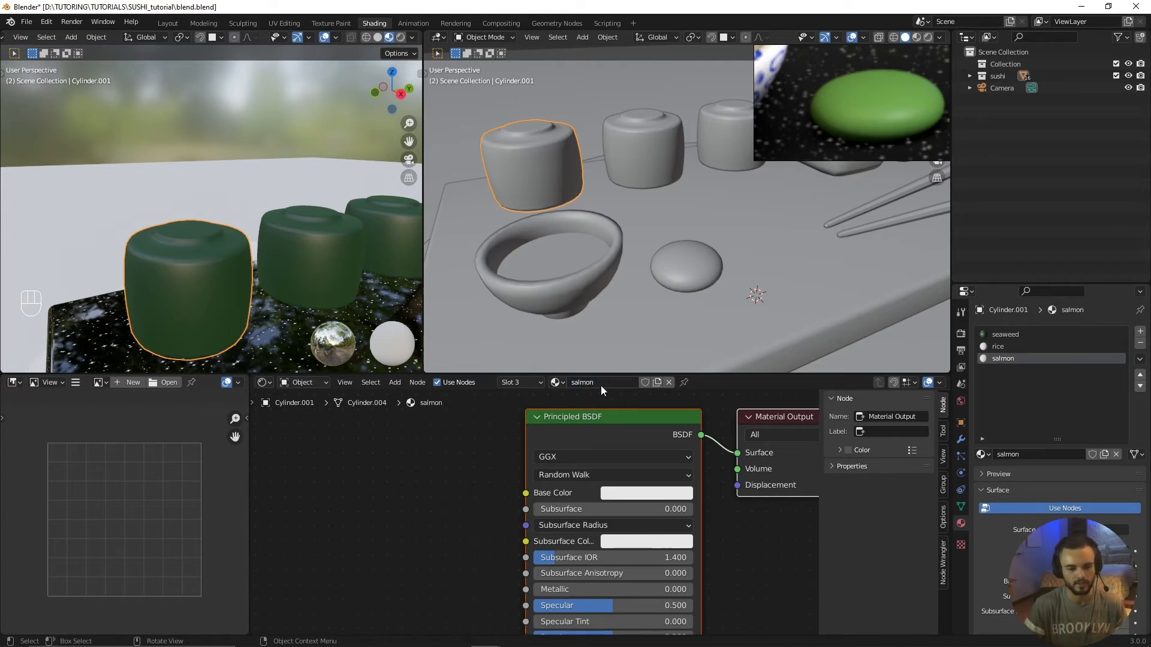
{"action": "middle_click_drag", "start_coordinate": [141, 213], "coordinate": [257, 301]}
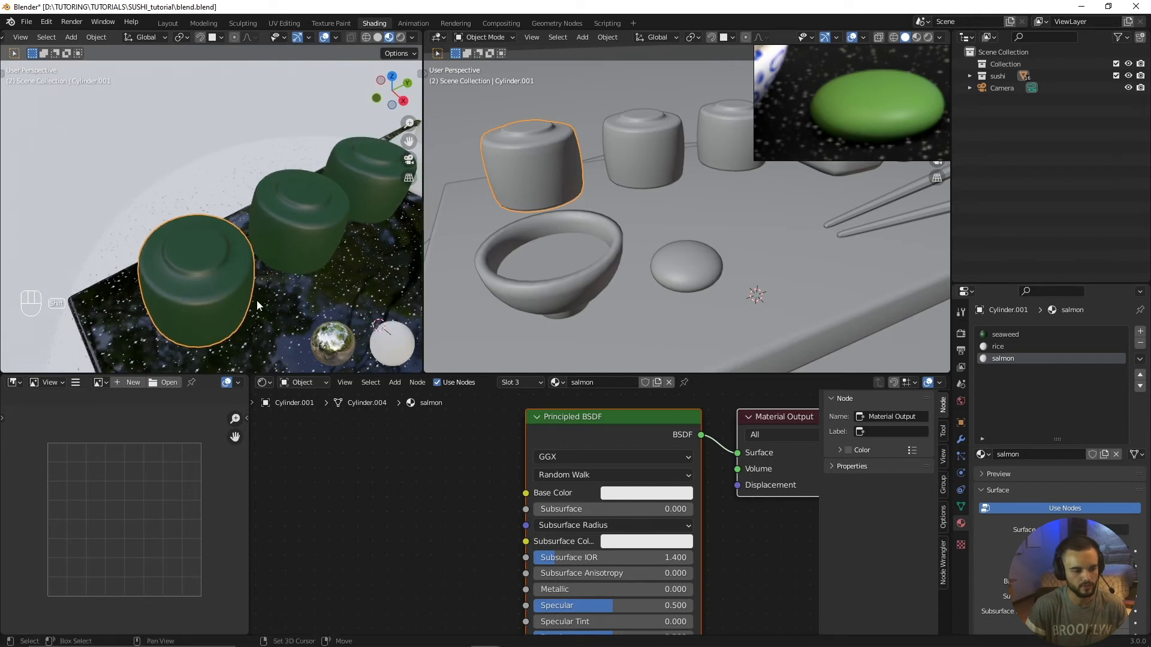
{"action": "scroll", "coordinate": [250, 283], "scroll_direction": "up", "scroll_amount": 3}
{"action": "scroll", "coordinate": [265, 231], "scroll_direction": "down", "scroll_amount": 4}
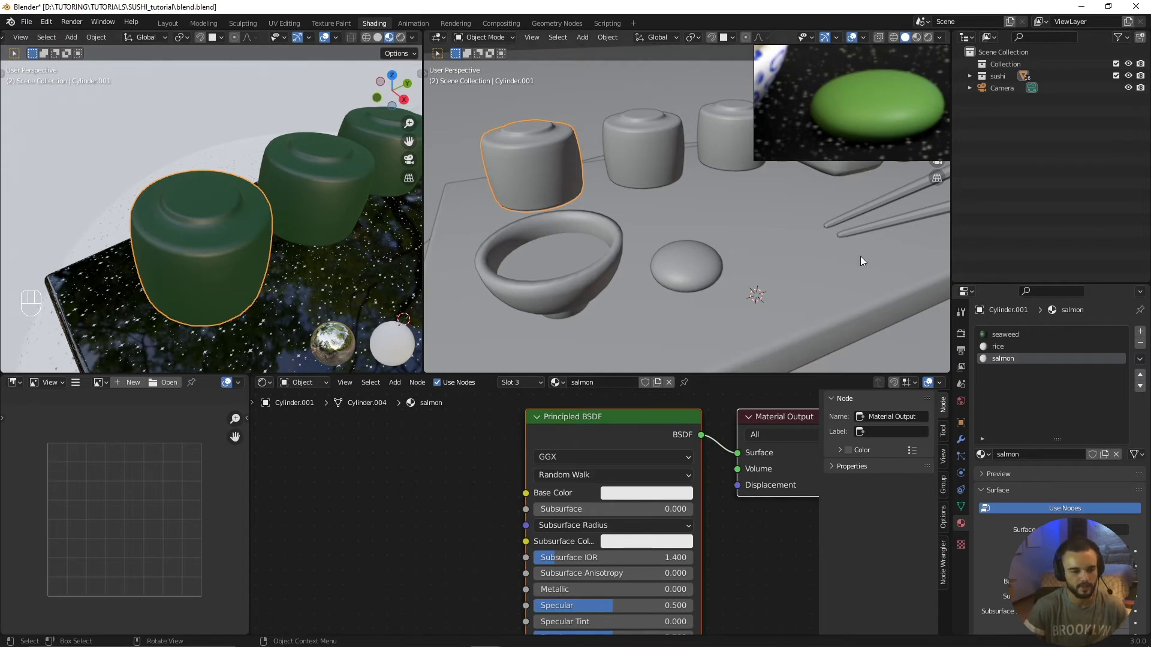
{"action": "middle_click_drag", "start_coordinate": [501, 489], "coordinate": [584, 495]}
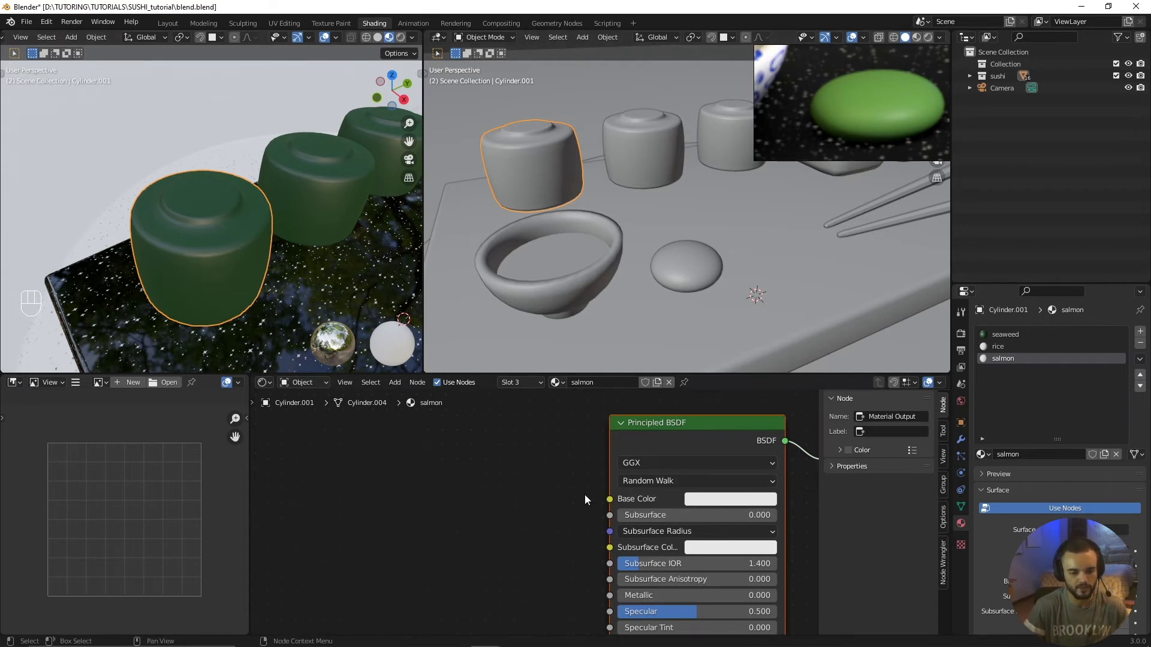
{"action": "left_click", "coordinate": [557, 382]}
{"action": "left_click", "coordinate": [562, 382]}
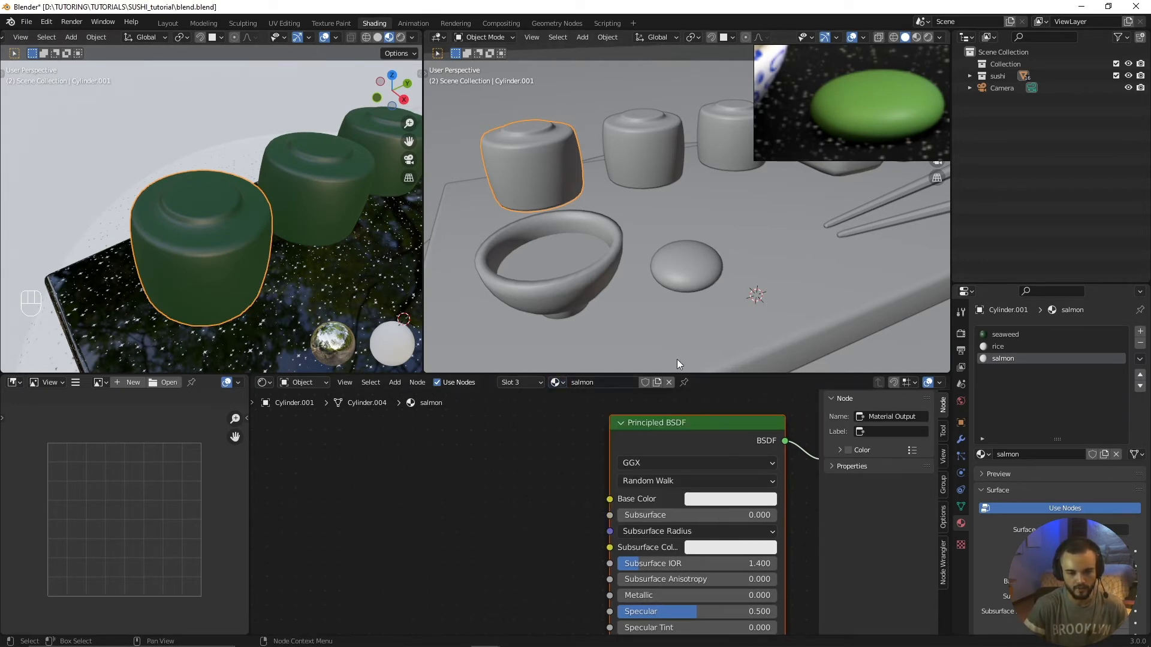
Step: Make seaweed the active material slot on the sushi roll and select its Principled BSDF node
{"action": "left_click", "coordinate": [1000, 335]}
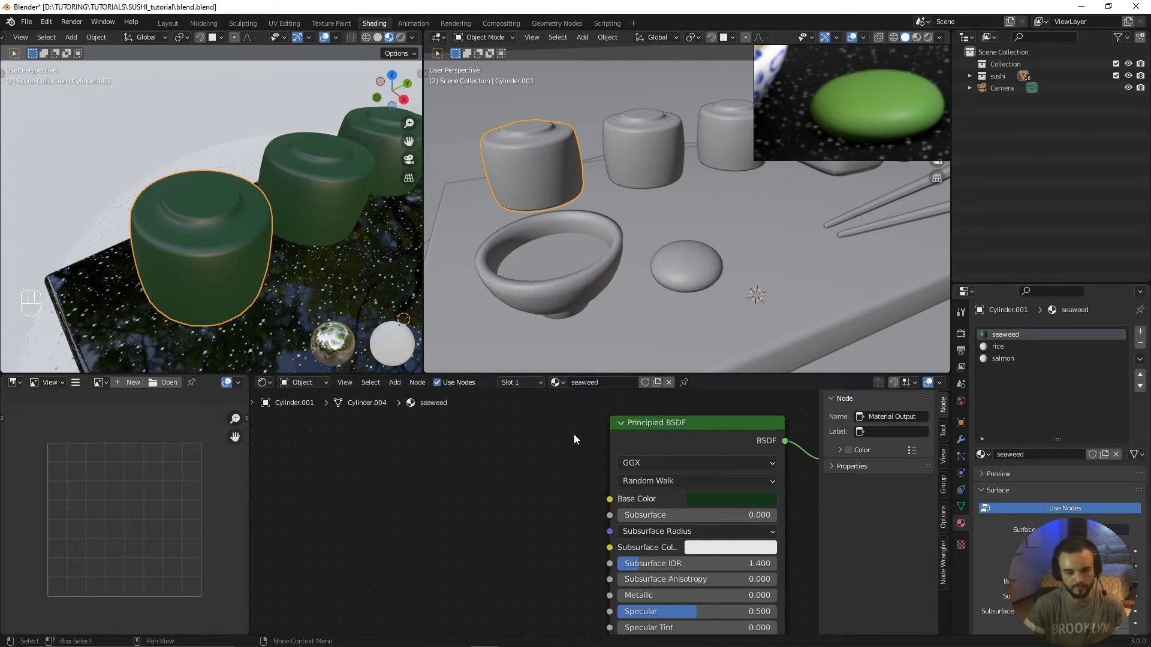
{"action": "left_click_drag", "start_coordinate": [660, 426], "coordinate": [644, 428]}
{"action": "scroll", "coordinate": [528, 503], "scroll_direction": "down", "scroll_amount": 1}
{"action": "middle_click_drag", "start_coordinate": [507, 511], "coordinate": [476, 488]}
{"action": "scroll", "coordinate": [518, 489], "scroll_direction": "up", "scroll_amount": 1}
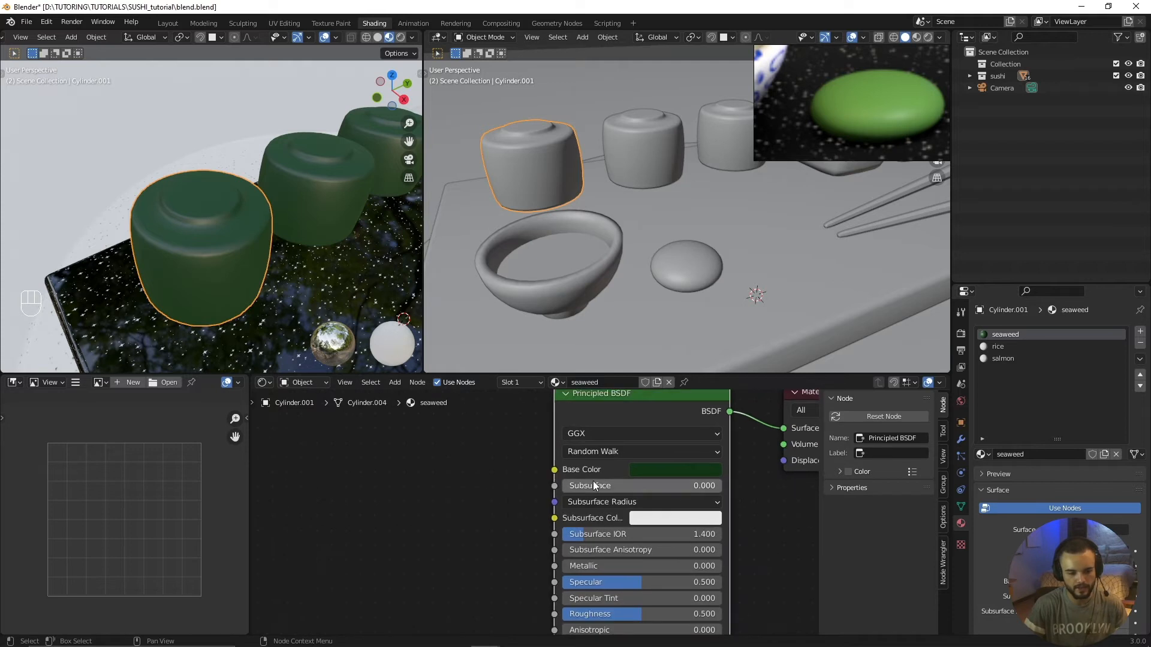
{"action": "middle_click_drag", "start_coordinate": [596, 483], "coordinate": [627, 485]}
{"action": "scroll", "coordinate": [627, 485], "scroll_direction": "down", "scroll_amount": 1}
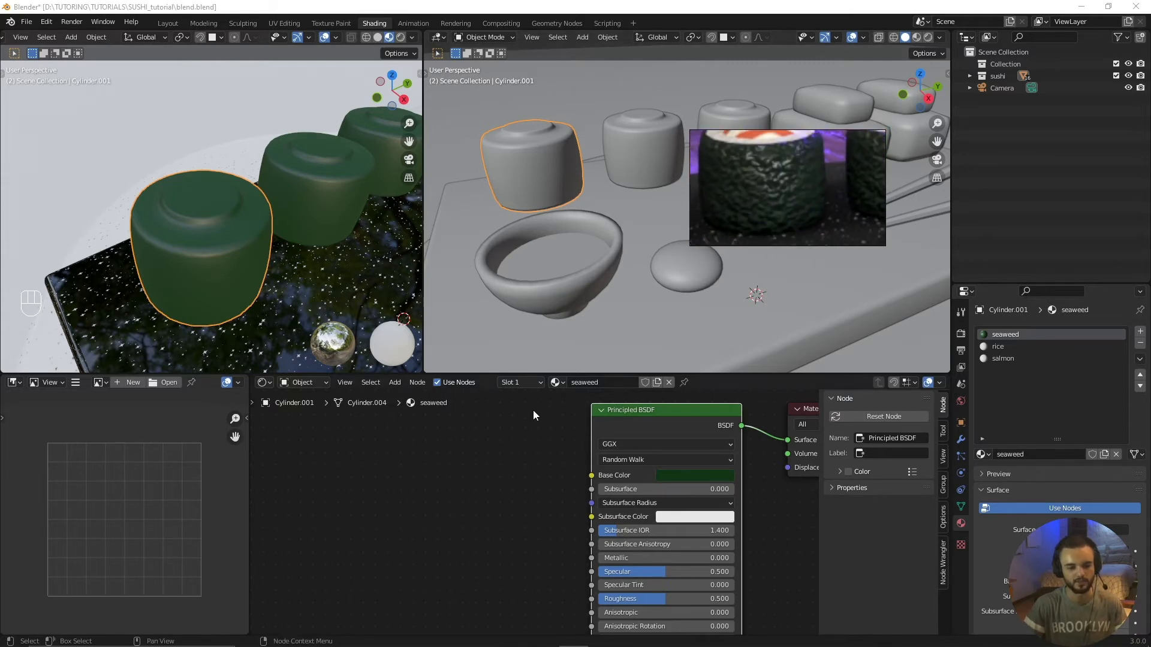
{"action": "scroll", "coordinate": [539, 423], "scroll_direction": "down", "scroll_amount": 3}
{"action": "scroll", "coordinate": [531, 460], "scroll_direction": "down", "scroll_amount": 1}
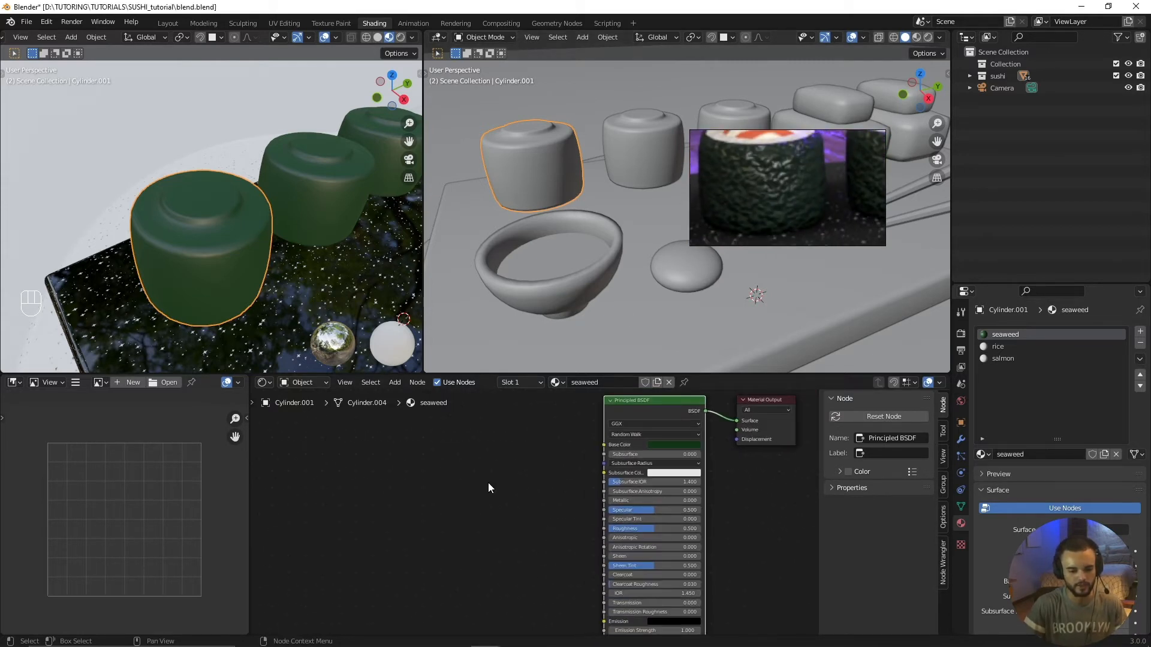
Step: Add a Bump node to the seaweed material and connect its Normal output to the Principled BSDF's Normal input
{"action": "key", "text": "shift+a"}
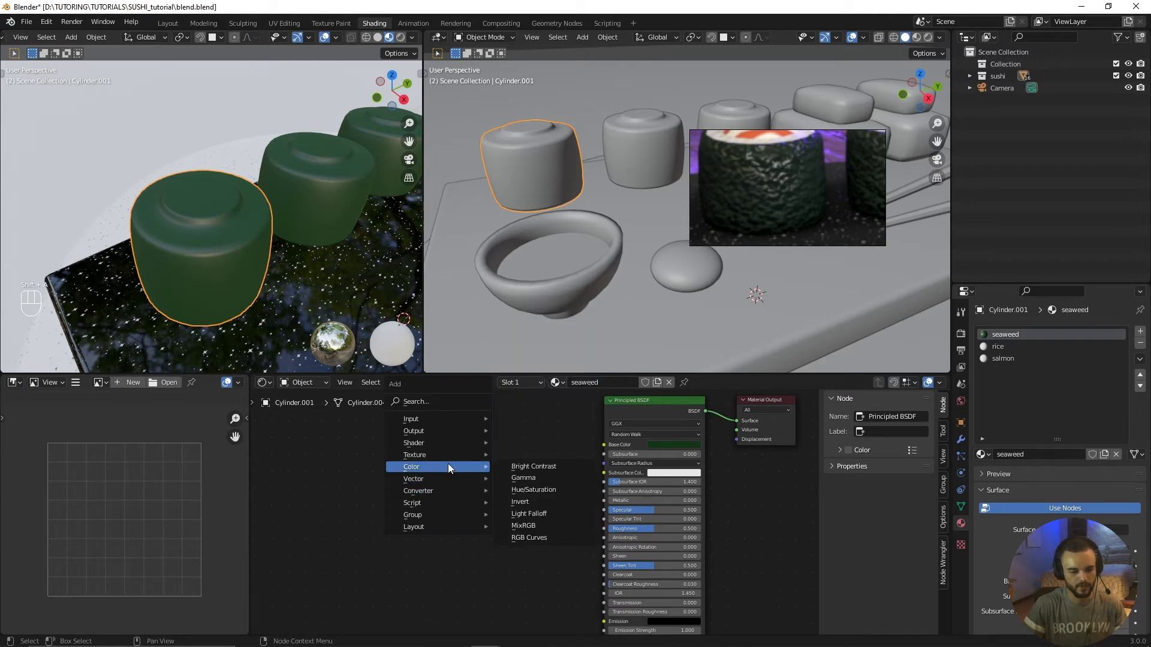
{"action": "left_click", "coordinate": [444, 422]}
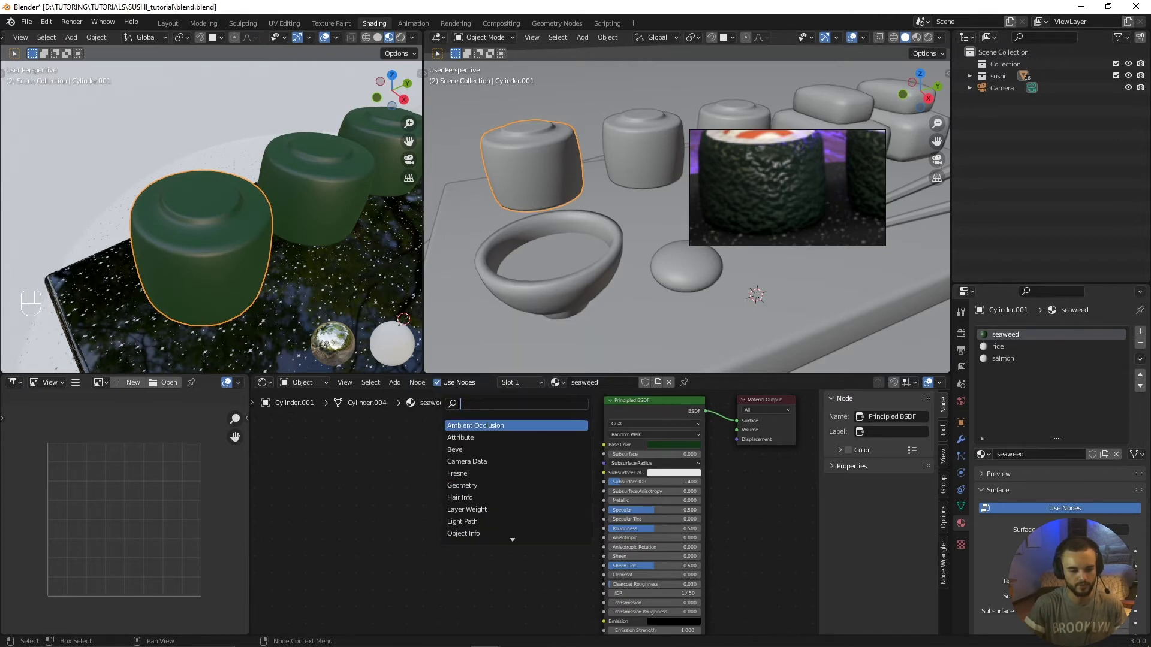
{"action": "key", "text": "shift+a"}
{"action": "mouse_move", "coordinate": [445, 559]}
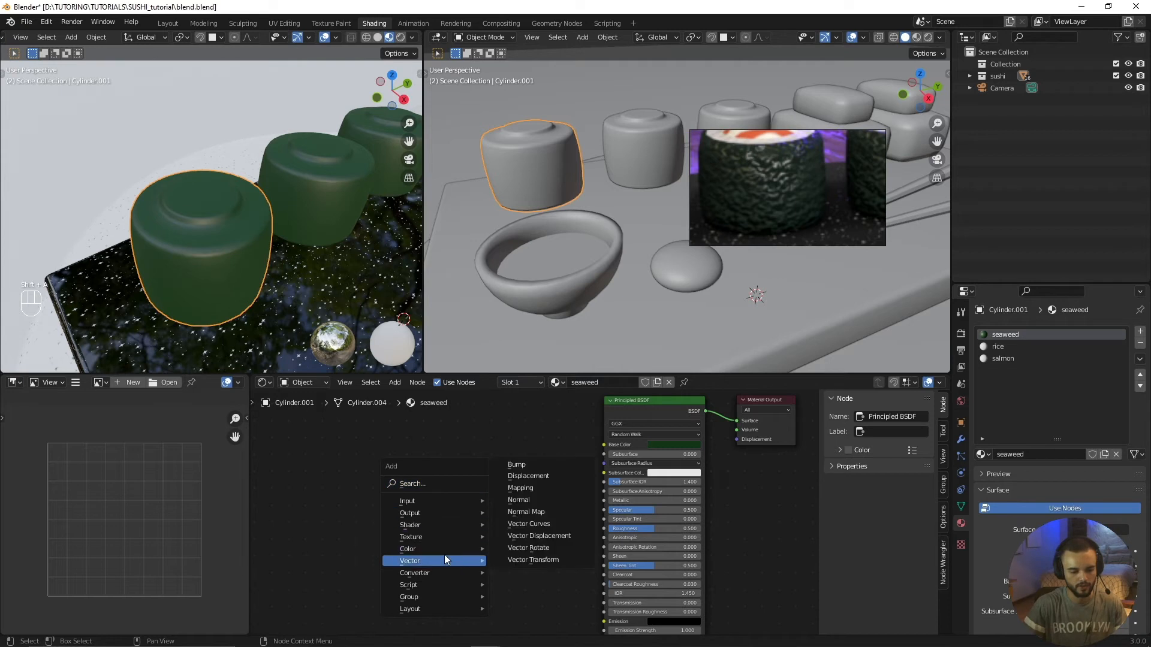
{"action": "left_click", "coordinate": [521, 465]}
{"action": "left_click", "coordinate": [399, 490]}
{"action": "middle_click_drag", "start_coordinate": [519, 563], "coordinate": [619, 527]}
{"action": "key", "text": "g"}
{"action": "left_click", "coordinate": [580, 507]}
{"action": "left_click_drag", "start_coordinate": [604, 506], "coordinate": [653, 592]}
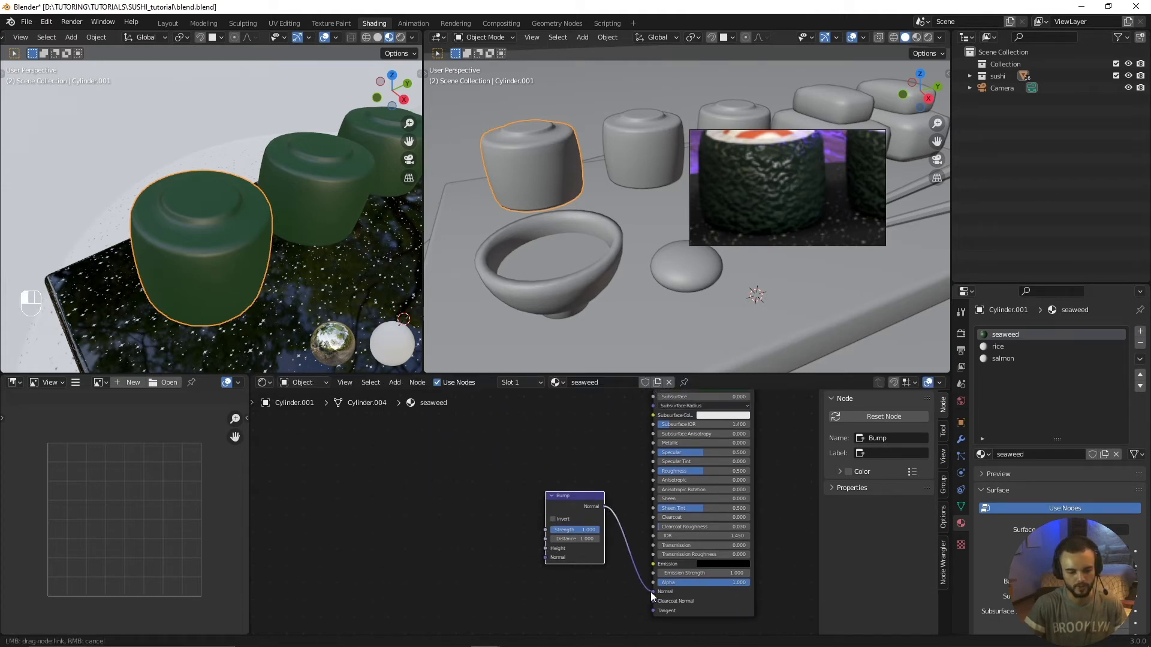
Step: Check the seaweed surface of the sushi roll from a low side angle
{"action": "middle_click_drag", "start_coordinate": [398, 268], "coordinate": [351, 212]}
{"action": "middle_click_drag", "start_coordinate": [282, 242], "coordinate": [304, 241]}
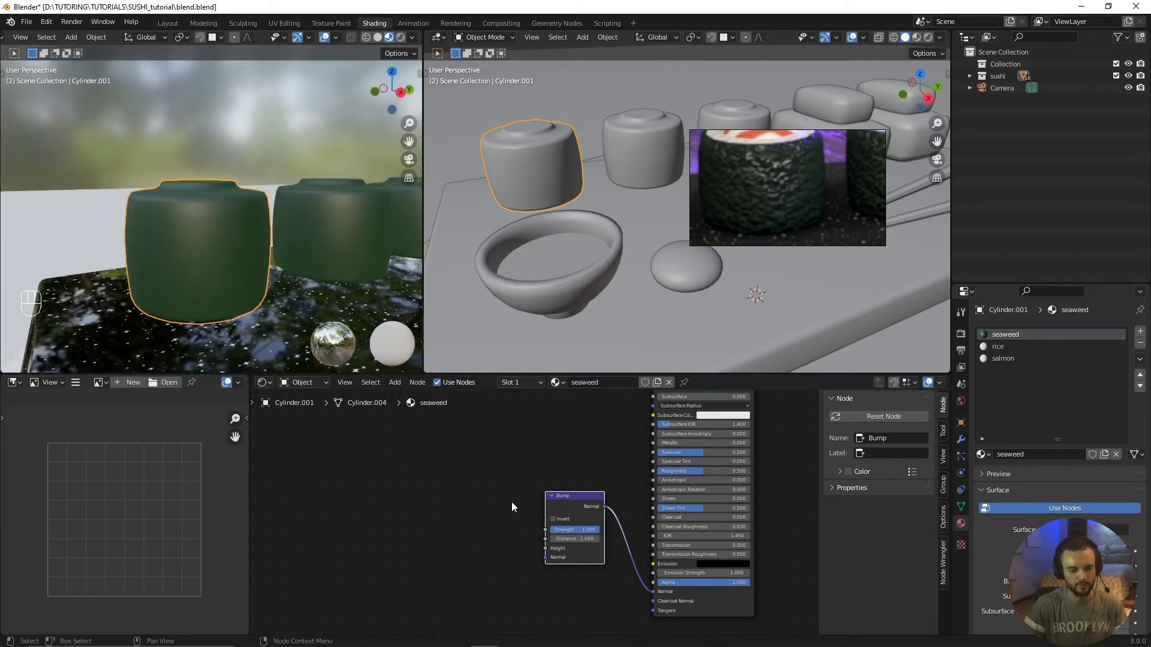
{"action": "middle_click_drag", "start_coordinate": [375, 430], "coordinate": [397, 438]}
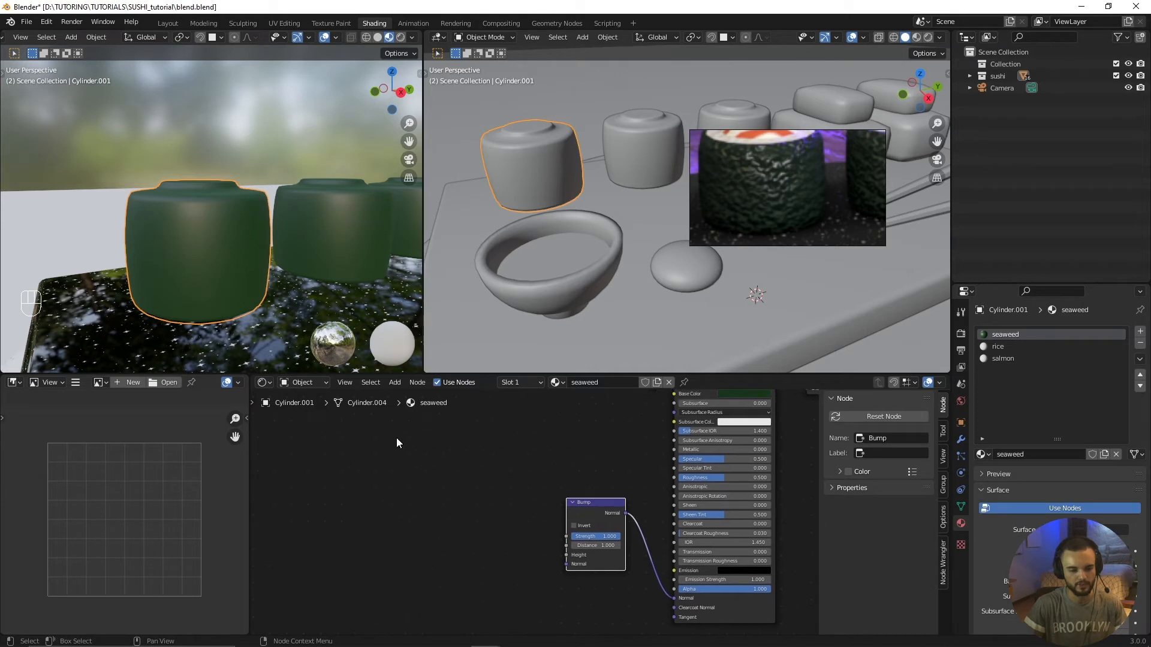
Step: Add a Noise Texture node to the seaweed material and connect its Color output to the Bump node's Height input
{"action": "mouse_move", "coordinate": [597, 504]}
{"action": "left_mouse_down"}
{"action": "mouse_move", "coordinate": [604, 488]}
{"action": "mouse_move", "coordinate": [586, 494]}
{"action": "left_mouse_up"}
{"action": "scroll", "coordinate": [539, 518], "scroll_direction": "up", "scroll_amount": 3}
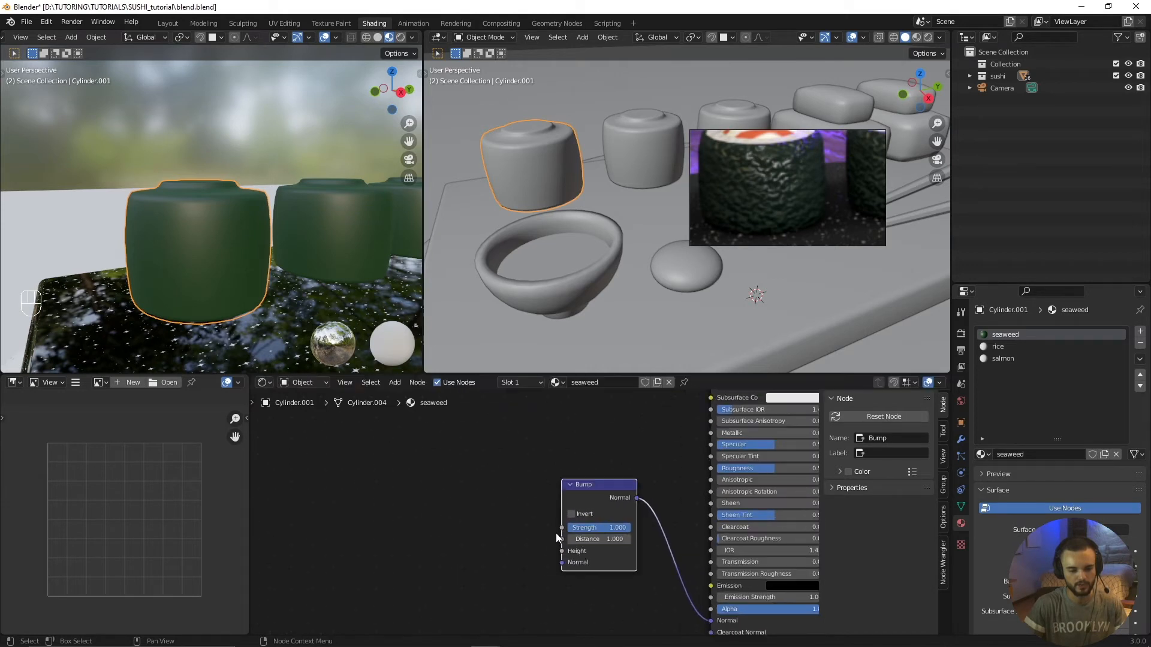
{"action": "middle_click_drag", "start_coordinate": [562, 552], "coordinate": [612, 583]}
{"action": "key", "text": "shift+a"}
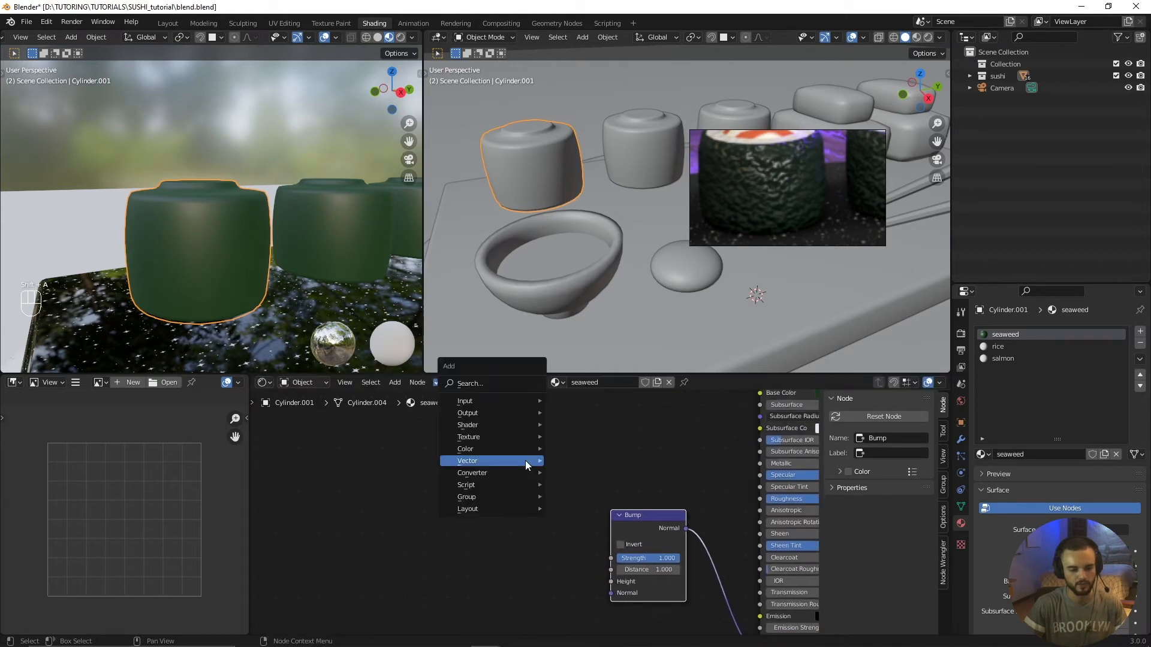
{"action": "mouse_move", "coordinate": [491, 438]}
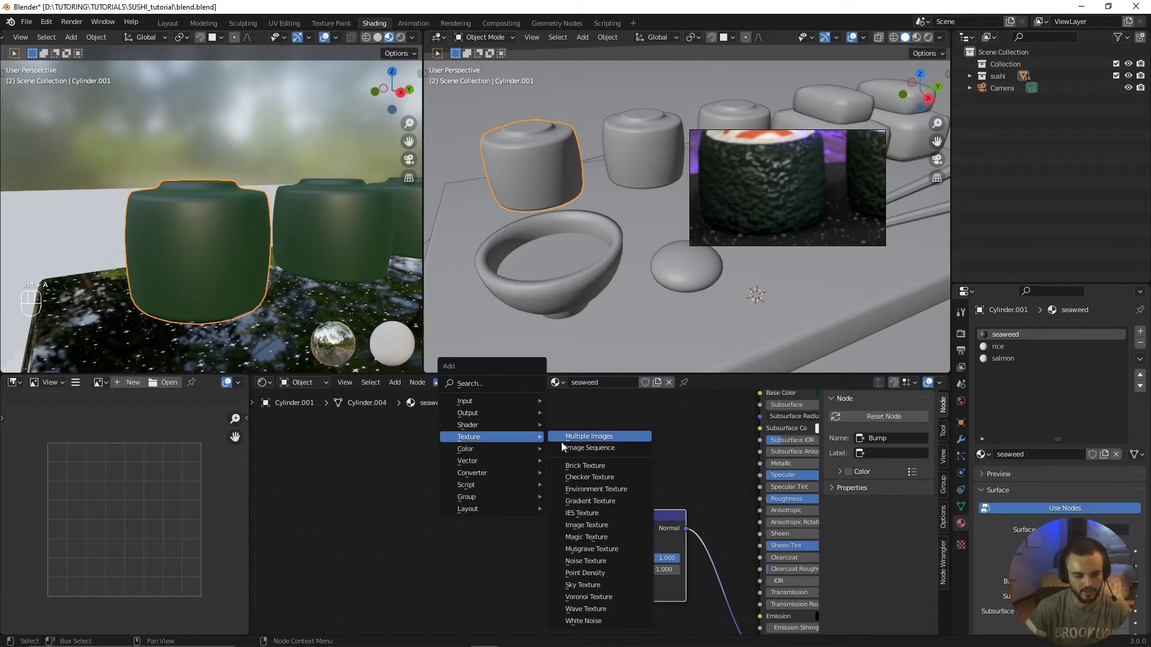
{"action": "left_click", "coordinate": [581, 561]}
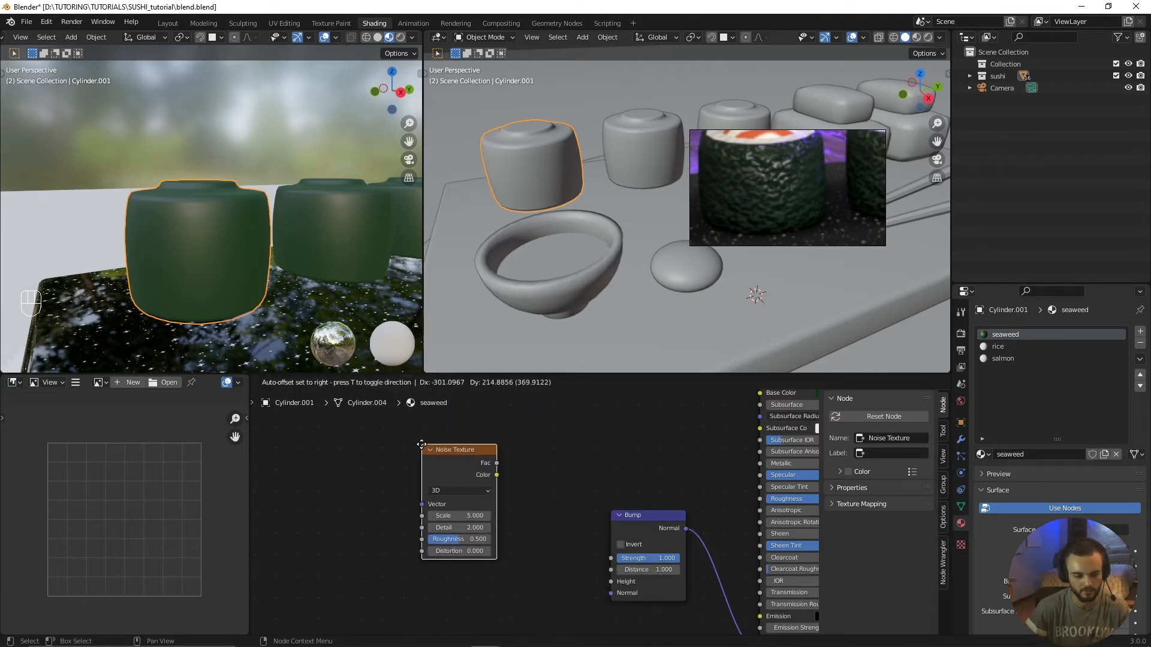
{"action": "left_click", "coordinate": [421, 444]}
{"action": "left_click_drag", "start_coordinate": [496, 475], "coordinate": [612, 582]}
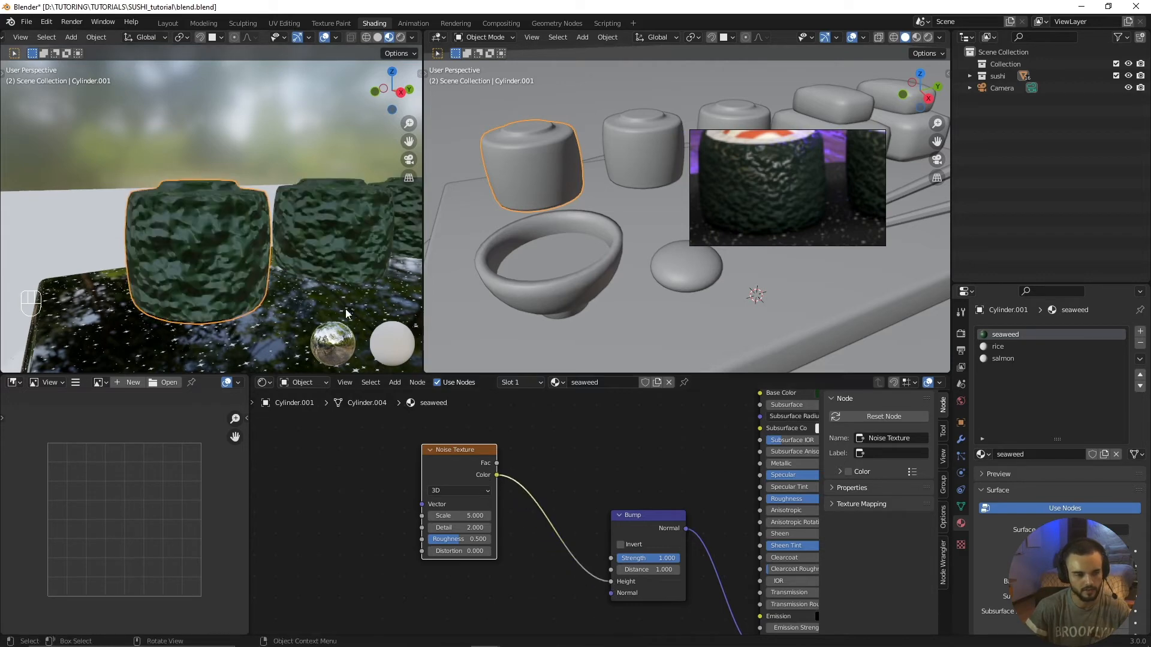
Step: Try a Noise Texture Scale of 12.3 for finer bumps on the seaweed
{"action": "middle_click_drag", "start_coordinate": [335, 299], "coordinate": [292, 264]}
{"action": "scroll", "coordinate": [292, 264], "scroll_direction": "up", "scroll_amount": 2}
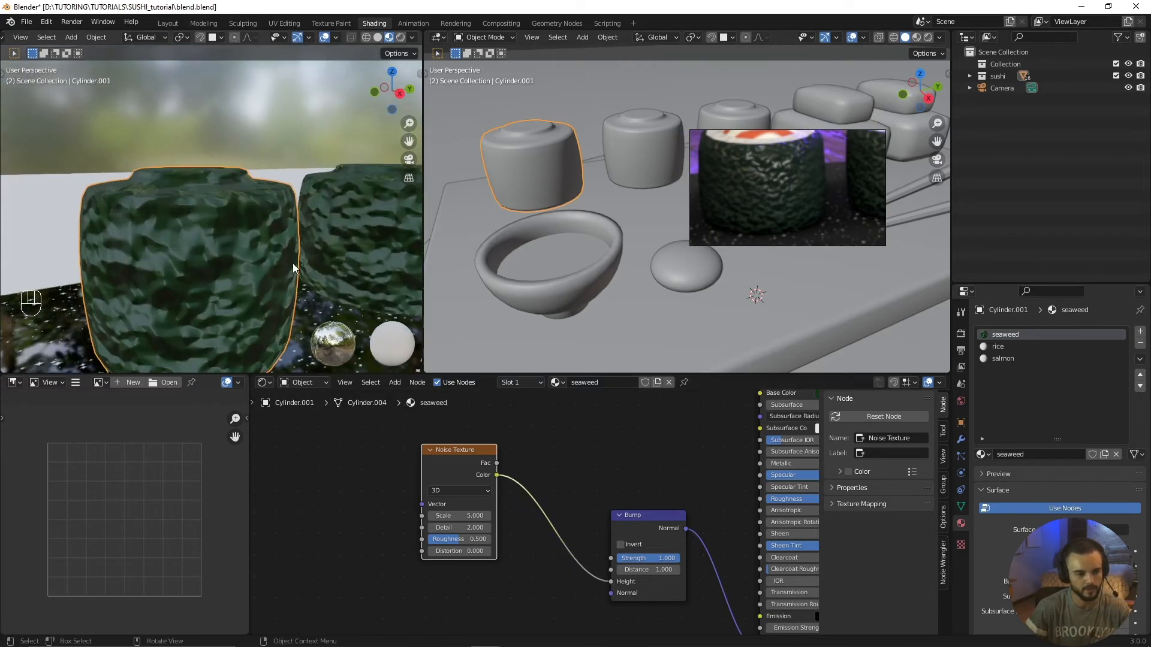
{"action": "left_click_drag", "start_coordinate": [456, 515], "coordinate": [503, 516]}
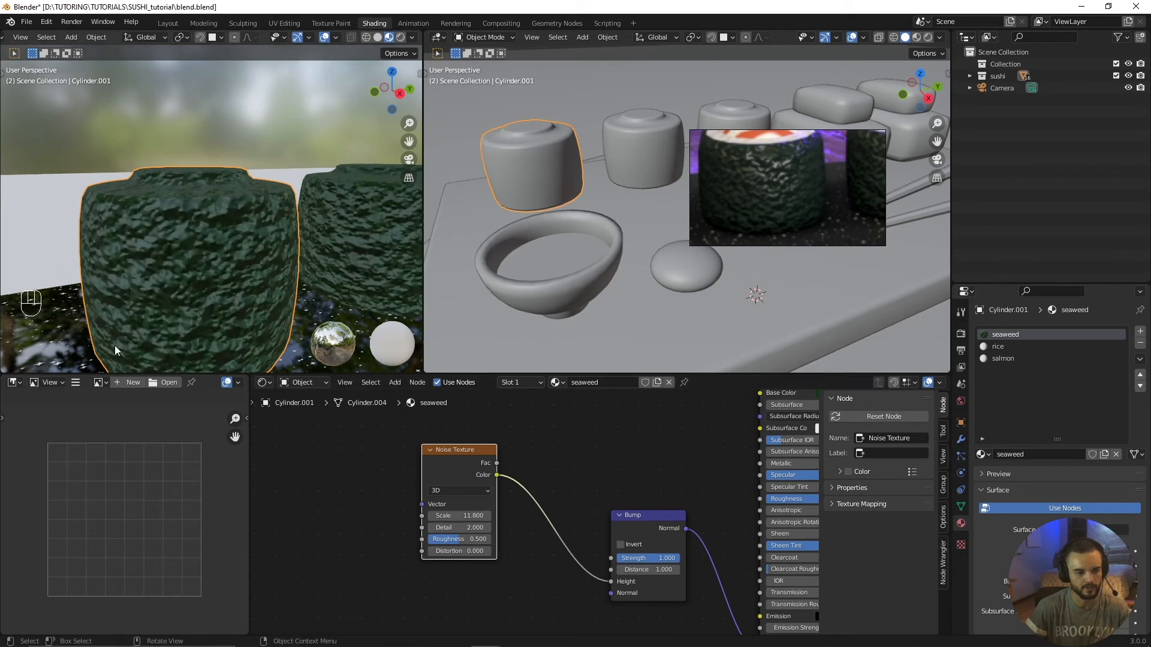
{"action": "left_click_drag", "start_coordinate": [470, 514], "coordinate": [474, 514]}
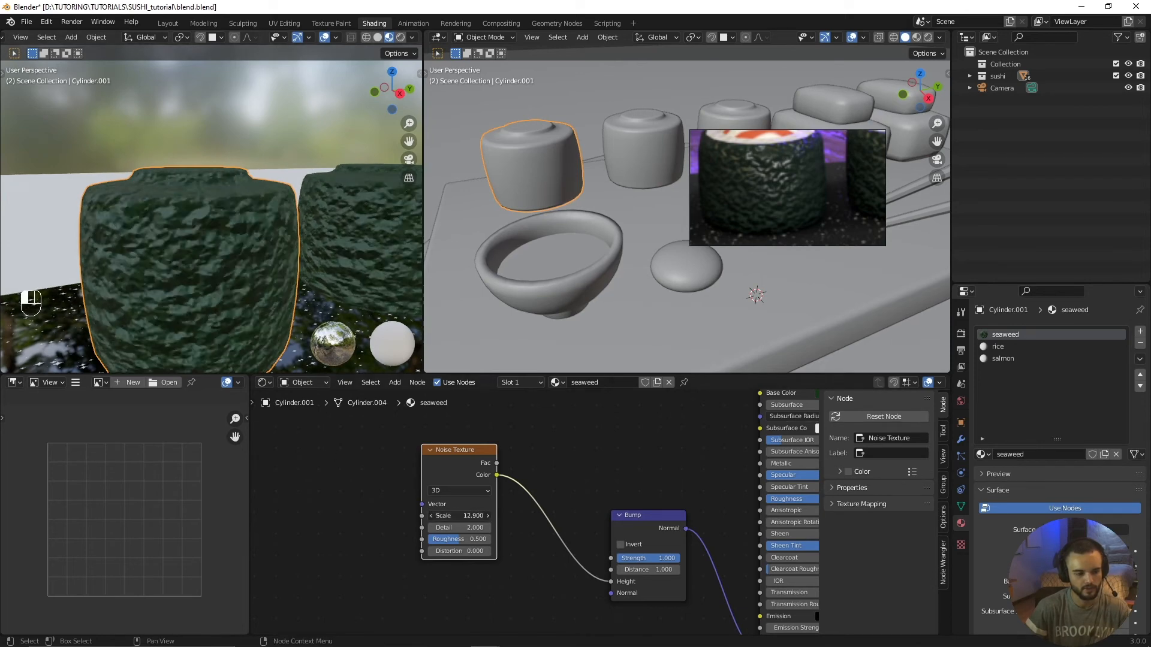
{"action": "scroll", "coordinate": [527, 538], "scroll_direction": "up", "scroll_amount": 1}
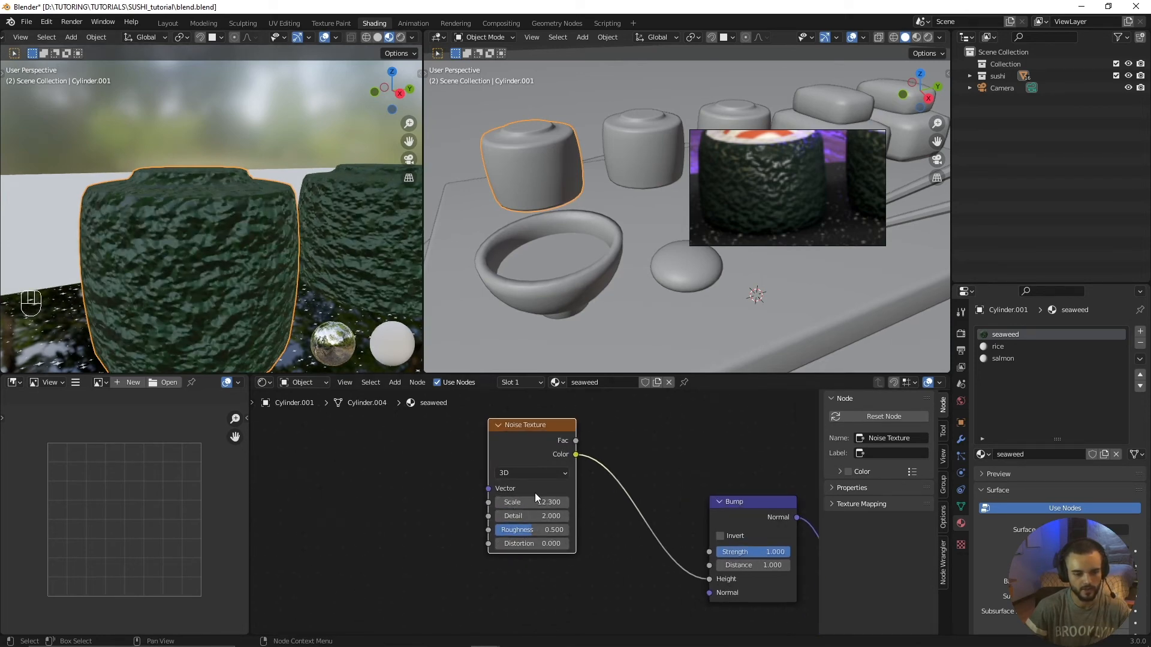
{"action": "middle_click_drag", "start_coordinate": [537, 501], "coordinate": [549, 503]}
Step: Try a Noise Texture Detail of 3.7, return it to 2, and raise the Roughness to 1
{"action": "left_click_drag", "start_coordinate": [537, 517], "coordinate": [559, 518]}
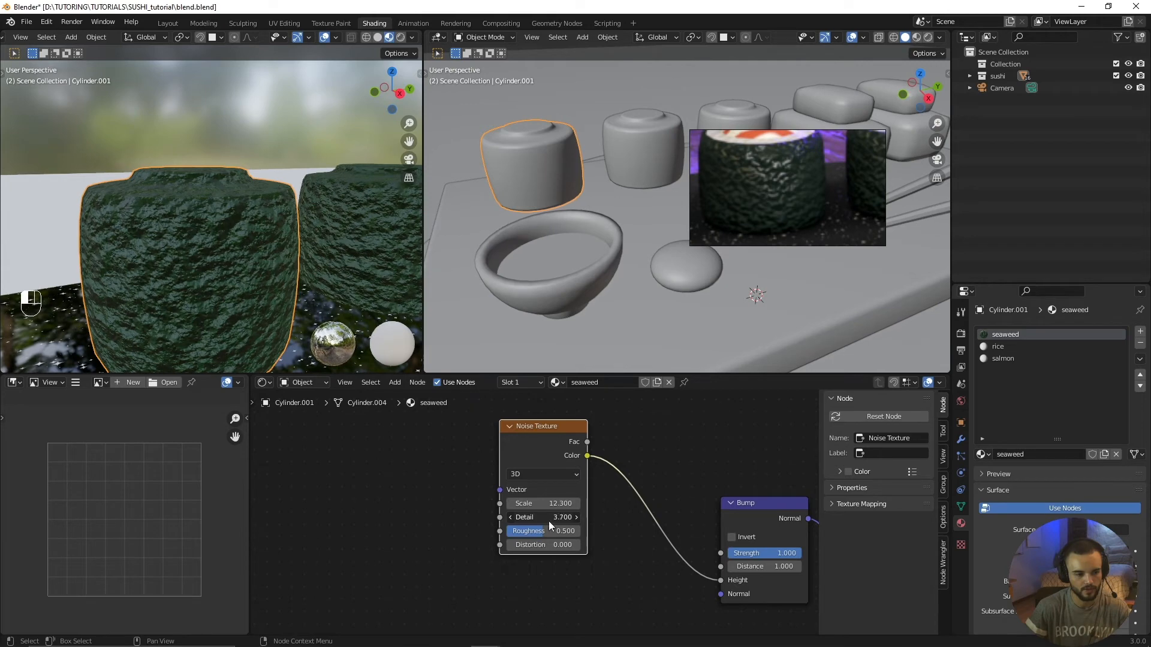
{"action": "scroll", "coordinate": [359, 336], "scroll_direction": "up", "scroll_amount": 2}
{"action": "left_click_drag", "start_coordinate": [558, 517], "coordinate": [580, 531]}
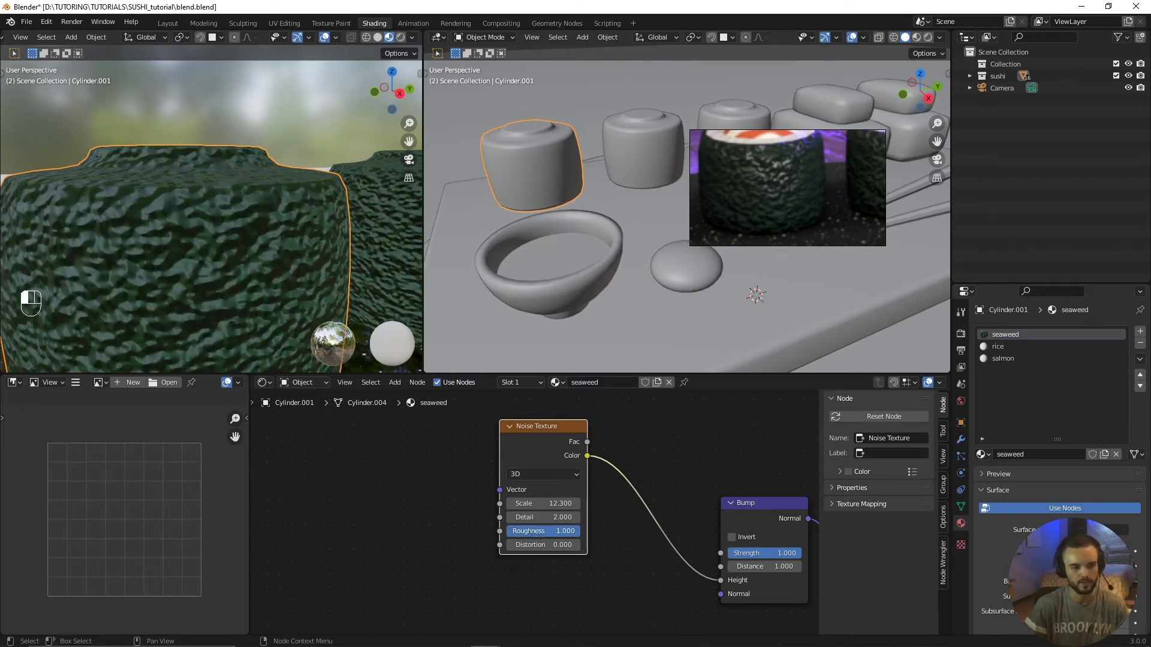
{"action": "scroll", "coordinate": [210, 314], "scroll_direction": "down", "scroll_amount": 2}
{"action": "middle_click_drag", "start_coordinate": [224, 296], "coordinate": [208, 295]}
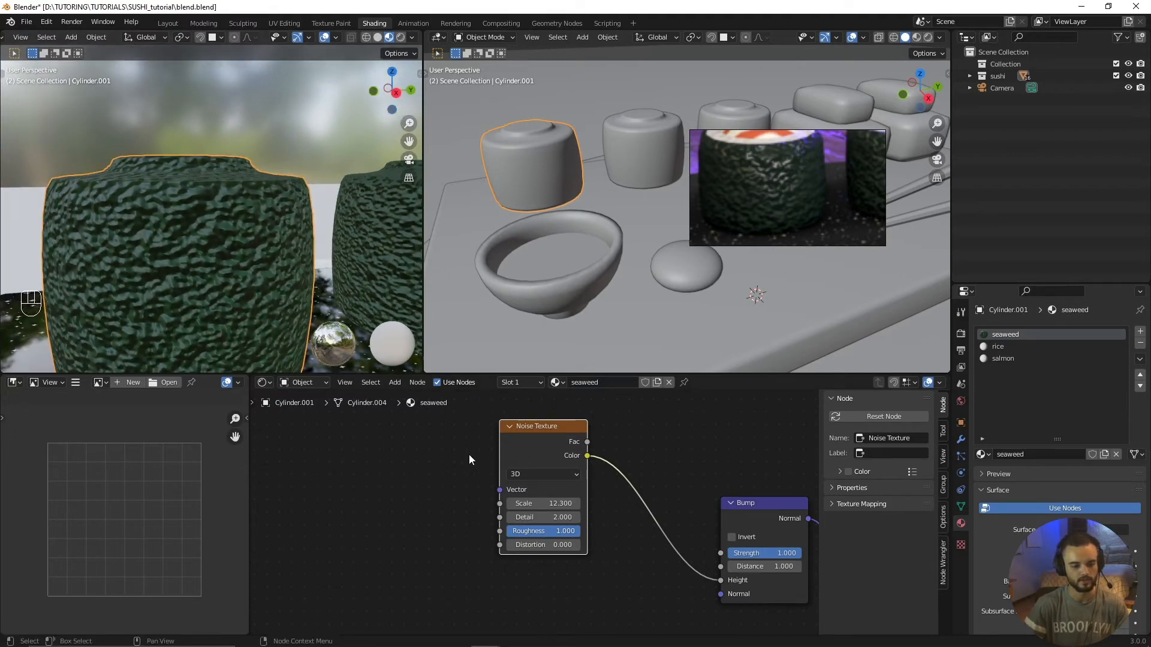
Step: Set the Noise Texture's Scale to 7, leaving Distortion at 0
{"action": "mouse_move", "coordinate": [540, 544]}
{"action": "left_mouse_down"}
{"action": "mouse_move", "coordinate": [567, 545]}
{"action": "mouse_move", "coordinate": [537, 545]}
{"action": "left_mouse_up"}
{"action": "scroll", "coordinate": [384, 312], "scroll_direction": "down", "scroll_amount": 2}
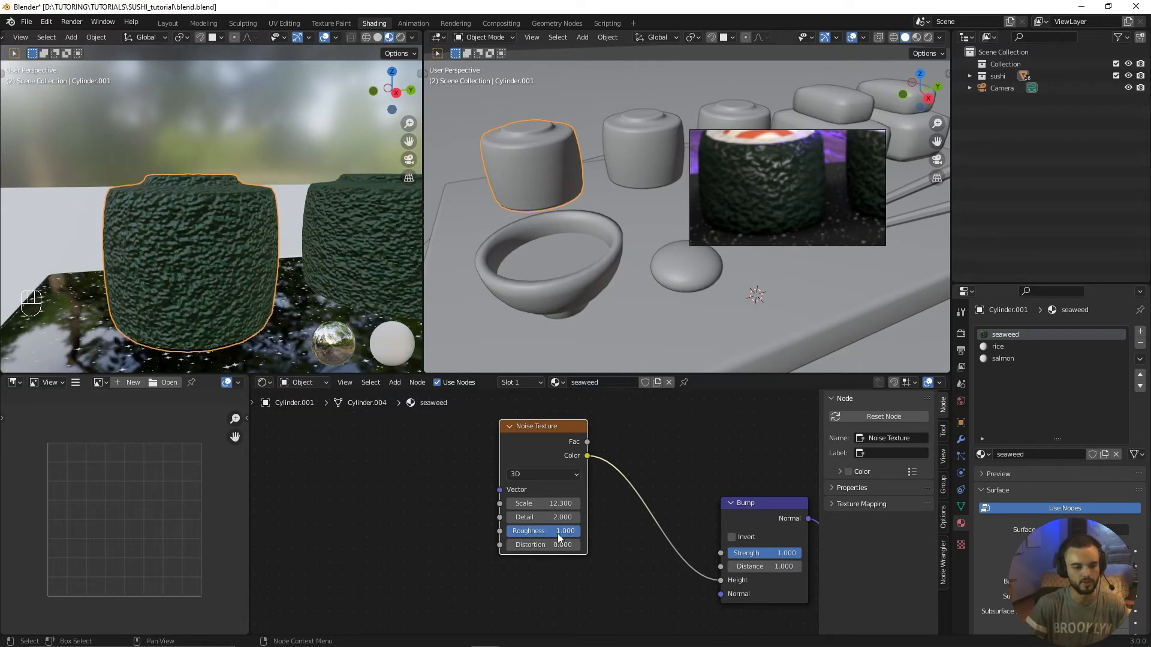
{"action": "scroll", "coordinate": [548, 521], "scroll_direction": "up", "scroll_amount": 1}
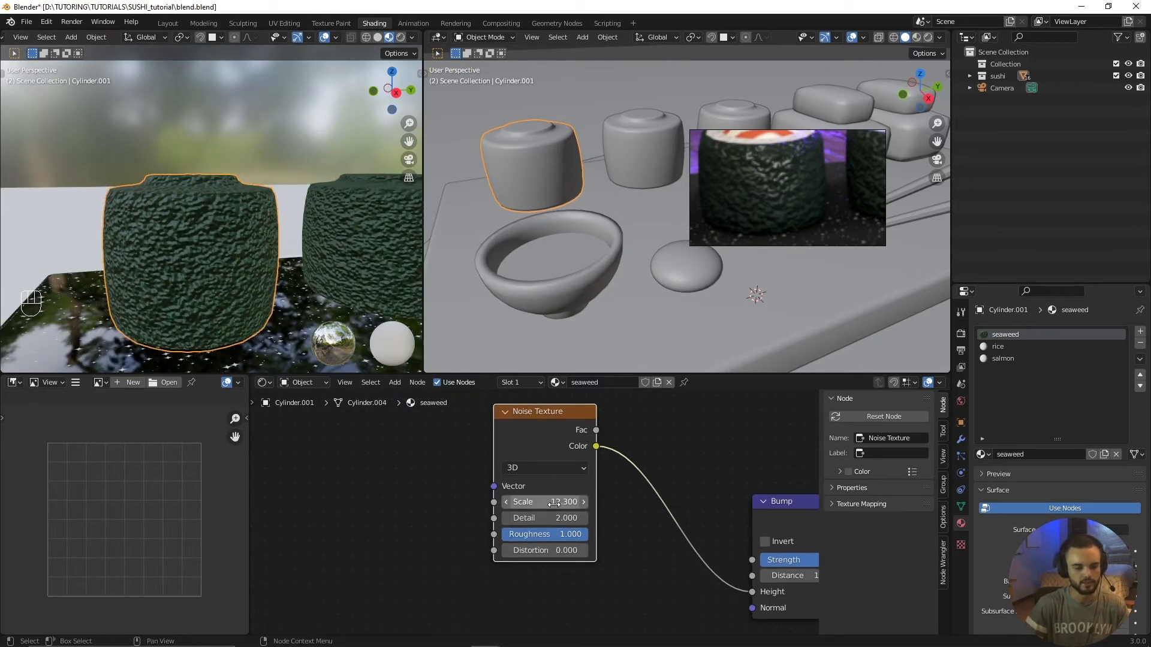
{"action": "left_click_drag", "start_coordinate": [548, 502], "coordinate": [531, 502]}
Step: Darken the seaweed's Base Color to a near-black green with hue 0.348, saturation 0.776 and value 0.016
{"action": "scroll", "coordinate": [477, 556], "scroll_direction": "down", "scroll_amount": 2}
{"action": "middle_click_drag", "start_coordinate": [539, 508], "coordinate": [289, 556]}
{"action": "left_click", "coordinate": [623, 433]}
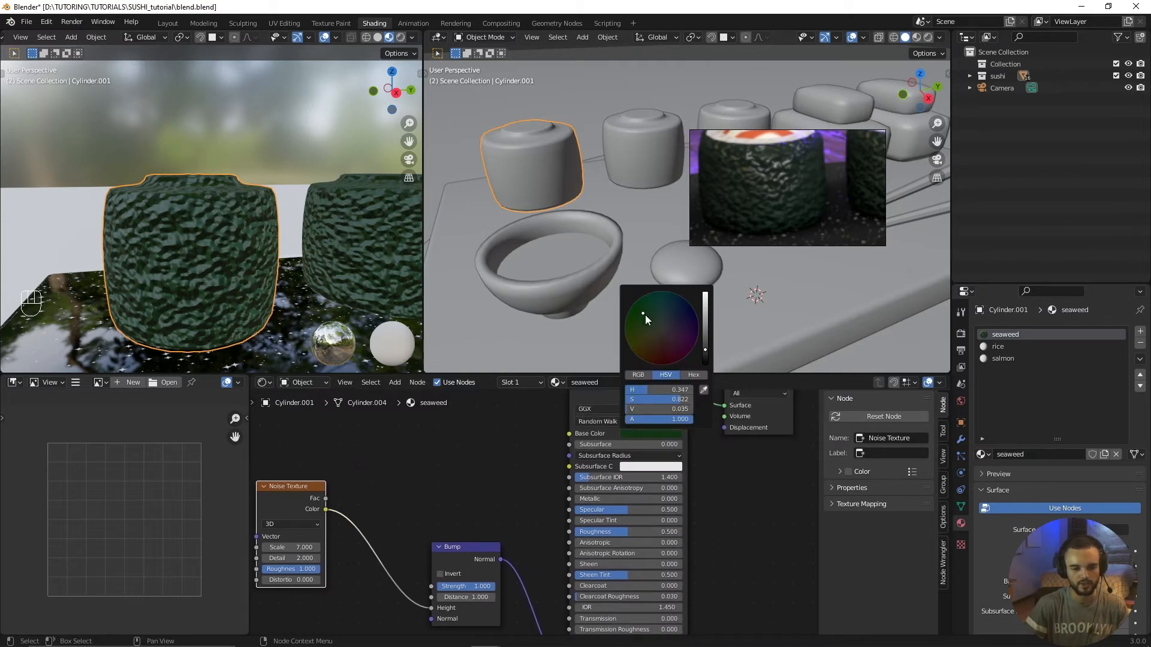
{"action": "left_click_drag", "start_coordinate": [707, 348], "coordinate": [705, 358]}
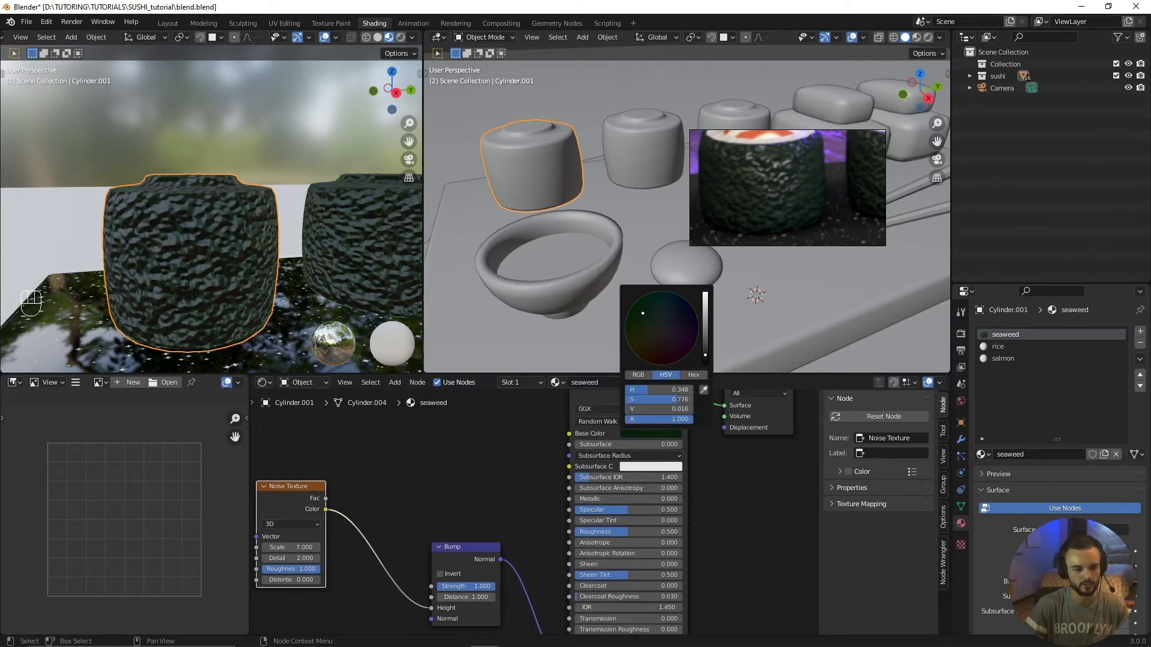
{"action": "scroll", "coordinate": [359, 285], "scroll_direction": "down", "scroll_amount": 5}
{"action": "scroll", "coordinate": [214, 208], "scroll_direction": "up", "scroll_amount": 6}
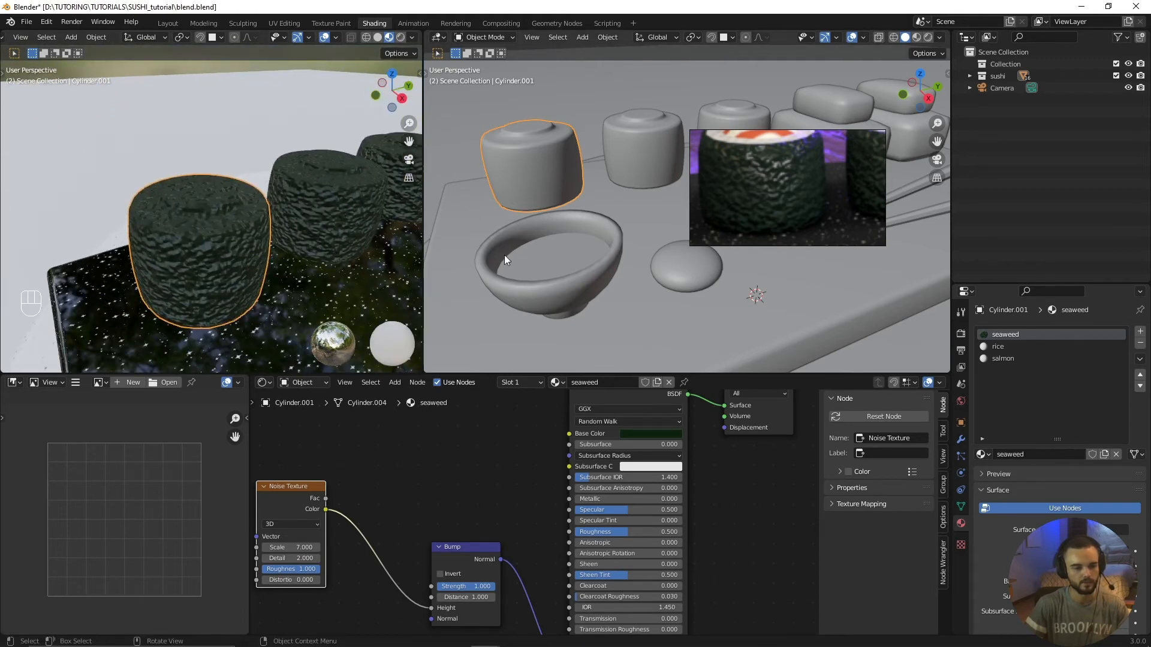
Step: Move the reference picture clear of the selected sushi roll so that its rice and salmon top shows
{"action": "middle_click_drag", "start_coordinate": [494, 215], "coordinate": [599, 314], "text": "shift"}
{"action": "scroll", "coordinate": [599, 314], "scroll_direction": "up", "scroll_amount": 4}
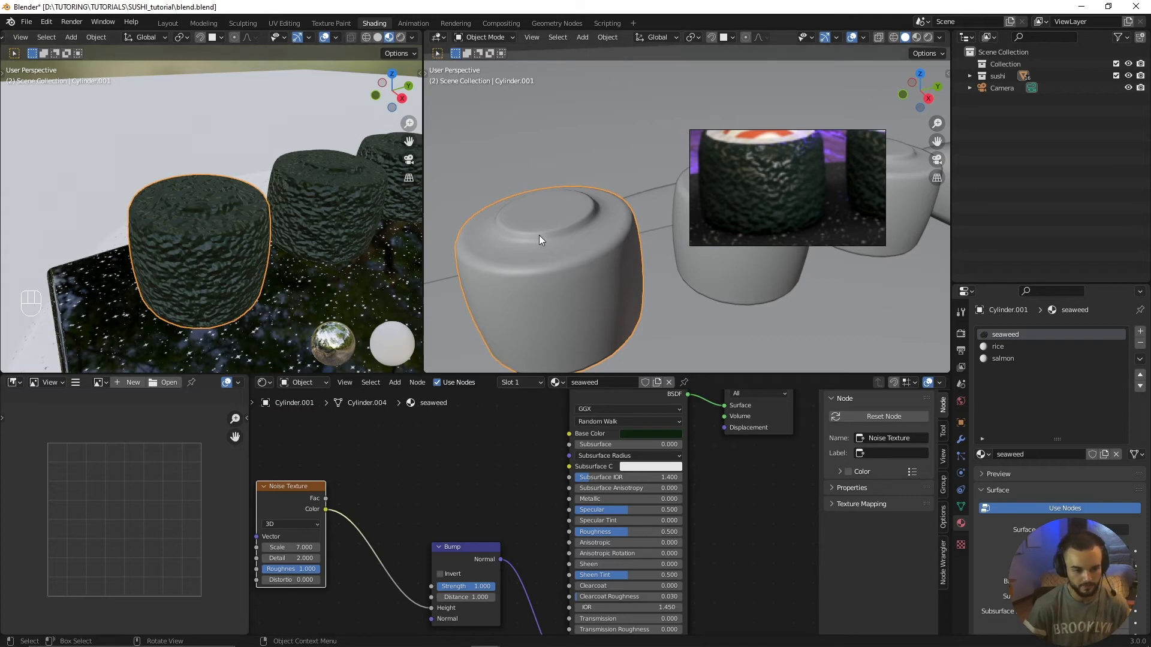
{"action": "middle_click_drag", "start_coordinate": [509, 245], "coordinate": [766, 171], "text": "shift"}
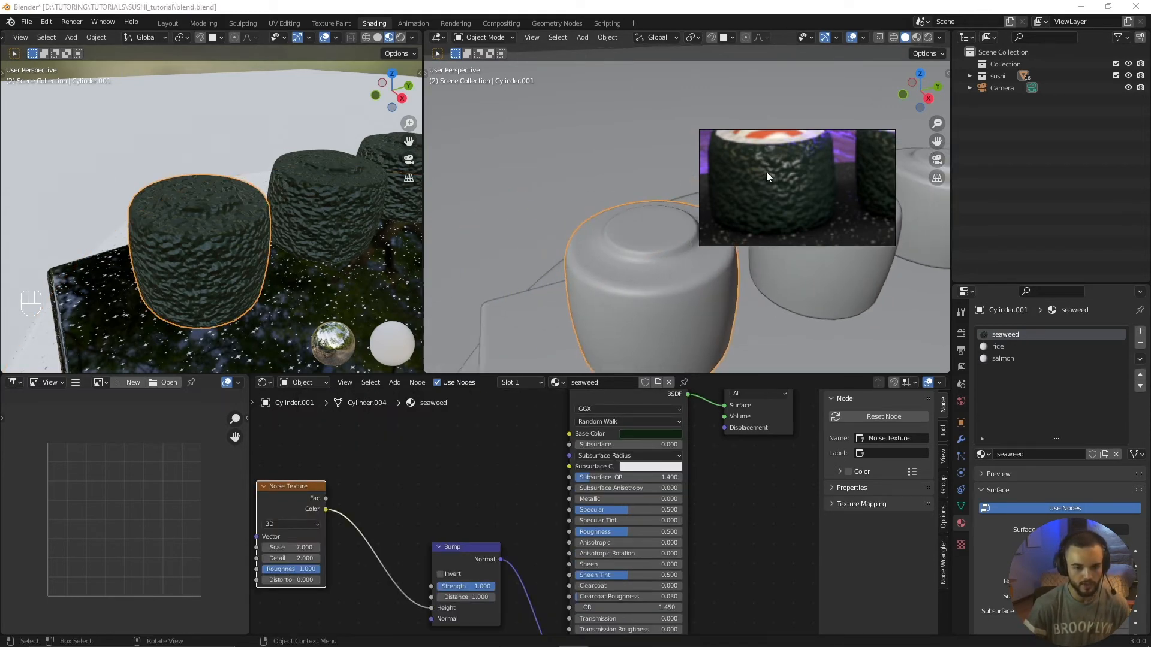
{"action": "left_click_drag", "start_coordinate": [766, 172], "coordinate": [859, 142]}
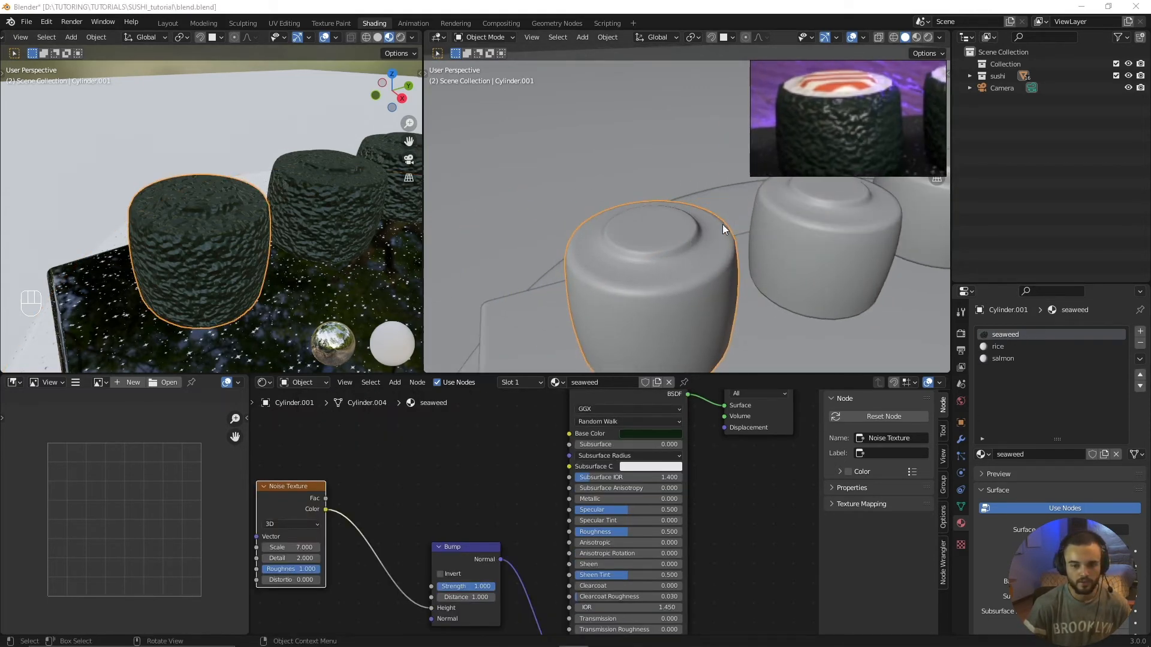
{"action": "mouse_move", "coordinate": [722, 224]}
{"action": "middle_mouse_down"}
{"action": "mouse_move", "coordinate": [695, 178]}
{"action": "mouse_move", "coordinate": [741, 230]}
{"action": "mouse_move", "coordinate": [708, 221]}
{"action": "middle_mouse_up"}
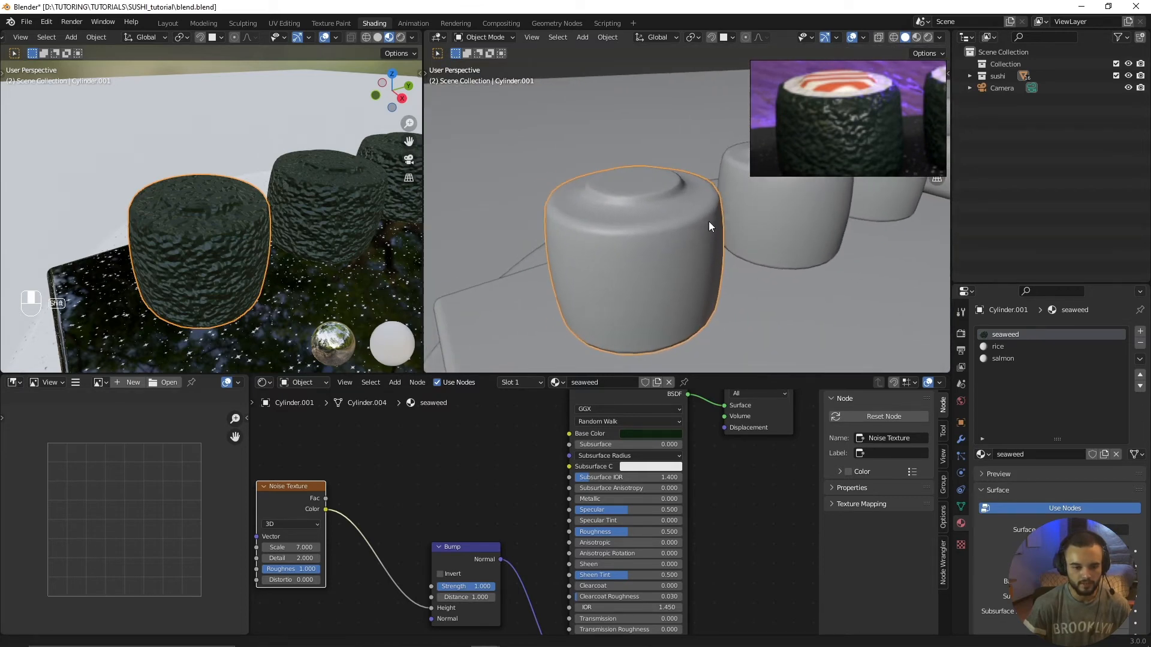
Step: Enter Edit Mode on the sushi roll and turn off the Subdivision modifier's viewport display
{"action": "key", "text": "ctrl+Tab"}
{"action": "left_click", "coordinate": [644, 229]}
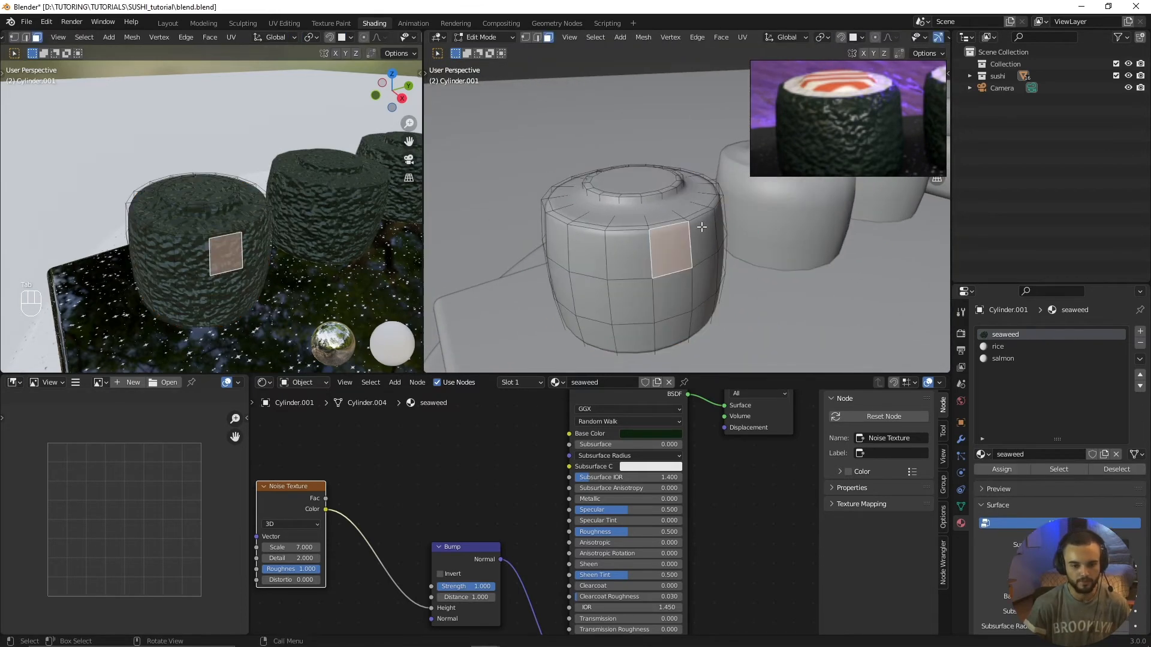
{"action": "left_click", "coordinate": [961, 440]}
{"action": "left_click", "coordinate": [1087, 351]}
Step: Try picking individual faces one after another around the flat ring on top of the sushi roll
{"action": "middle_click_drag", "start_coordinate": [689, 269], "coordinate": [637, 298]}
{"action": "left_click", "coordinate": [635, 282]}
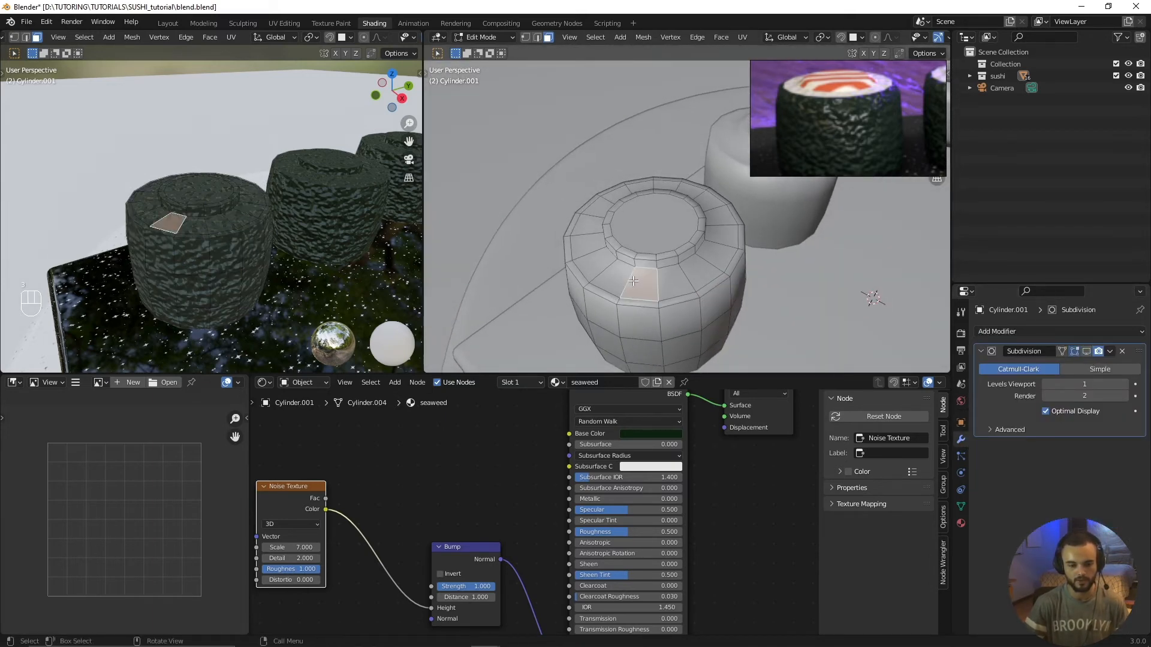
{"action": "left_click", "coordinate": [612, 281]}
{"action": "left_click", "coordinate": [592, 265]}
{"action": "left_click", "coordinate": [586, 245]}
{"action": "left_click", "coordinate": [590, 219]}
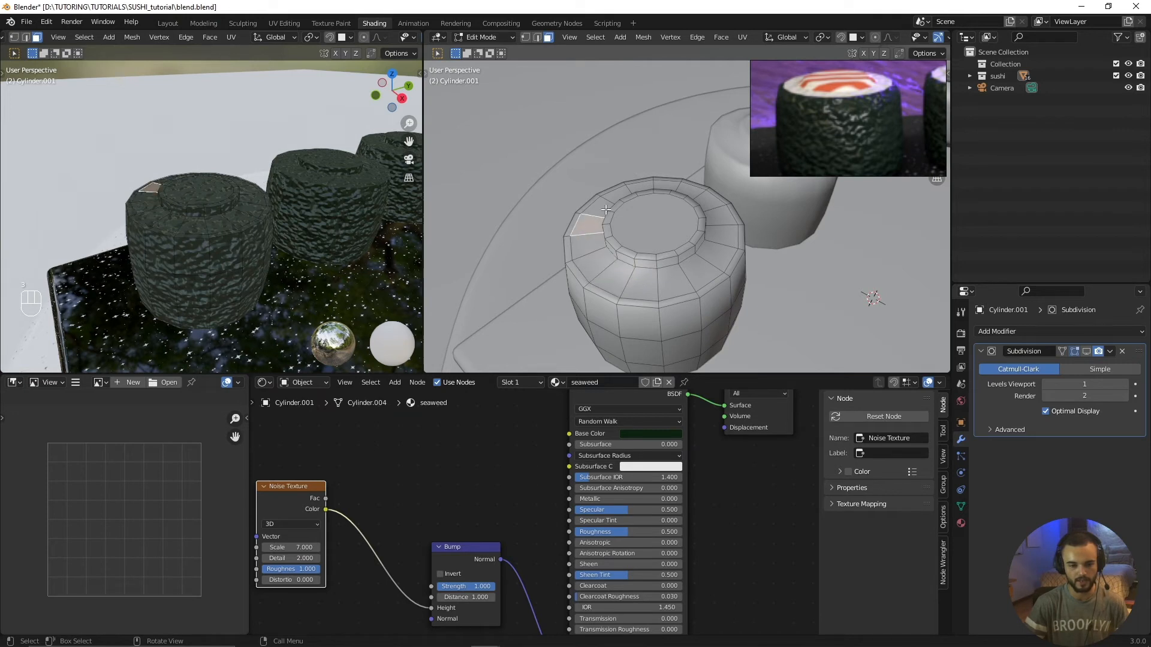
{"action": "left_click", "coordinate": [625, 194]}
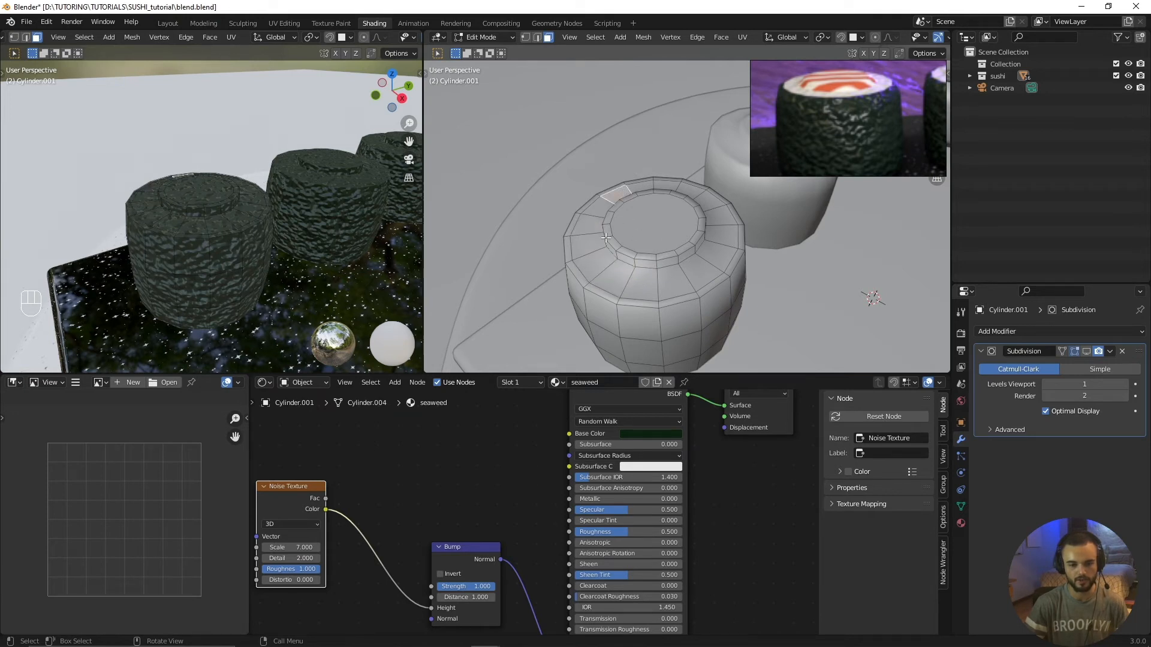
{"action": "left_click", "coordinate": [635, 286]}
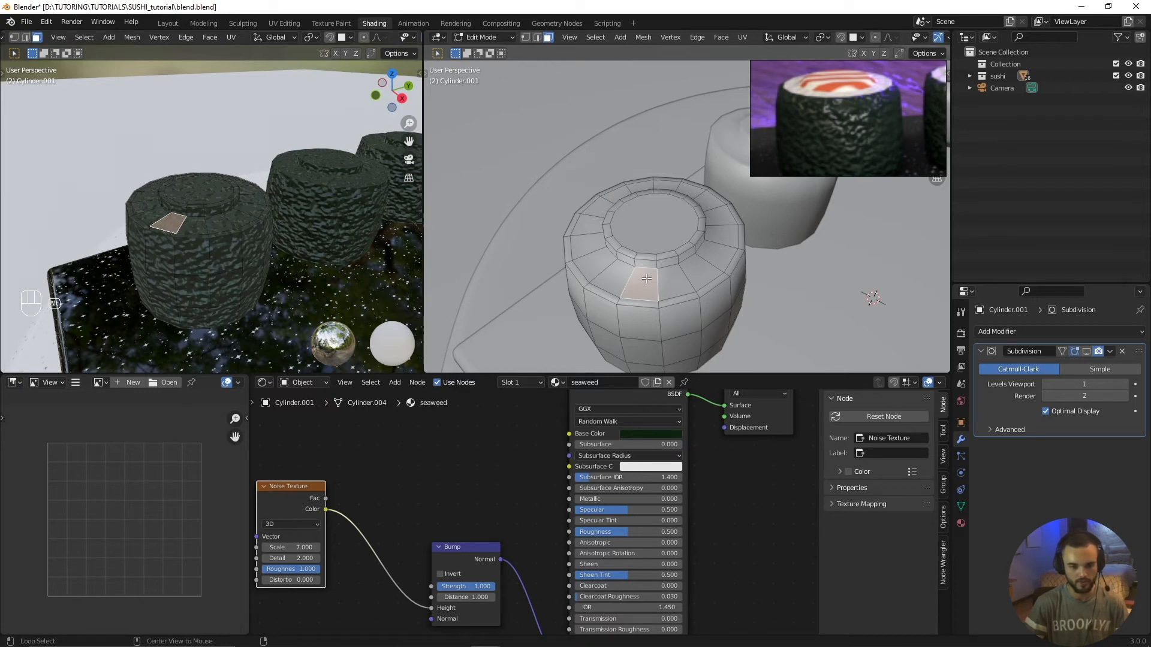
Step: Loop-select the full ring of flat faces around the raised centre on top of the sushi roll
{"action": "scroll", "coordinate": [647, 279], "scroll_direction": "up", "scroll_amount": 6}
{"action": "middle_click_drag", "start_coordinate": [612, 311], "coordinate": [684, 195], "text": "shift"}
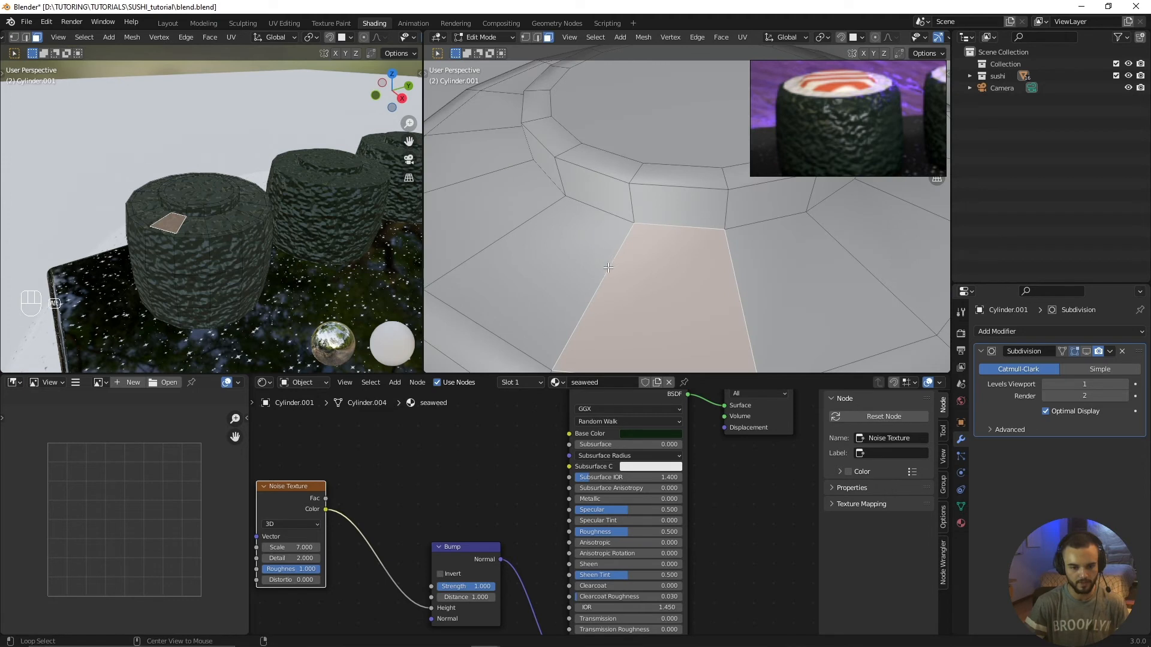
{"action": "left_click", "coordinate": [608, 268], "text": "alt"}
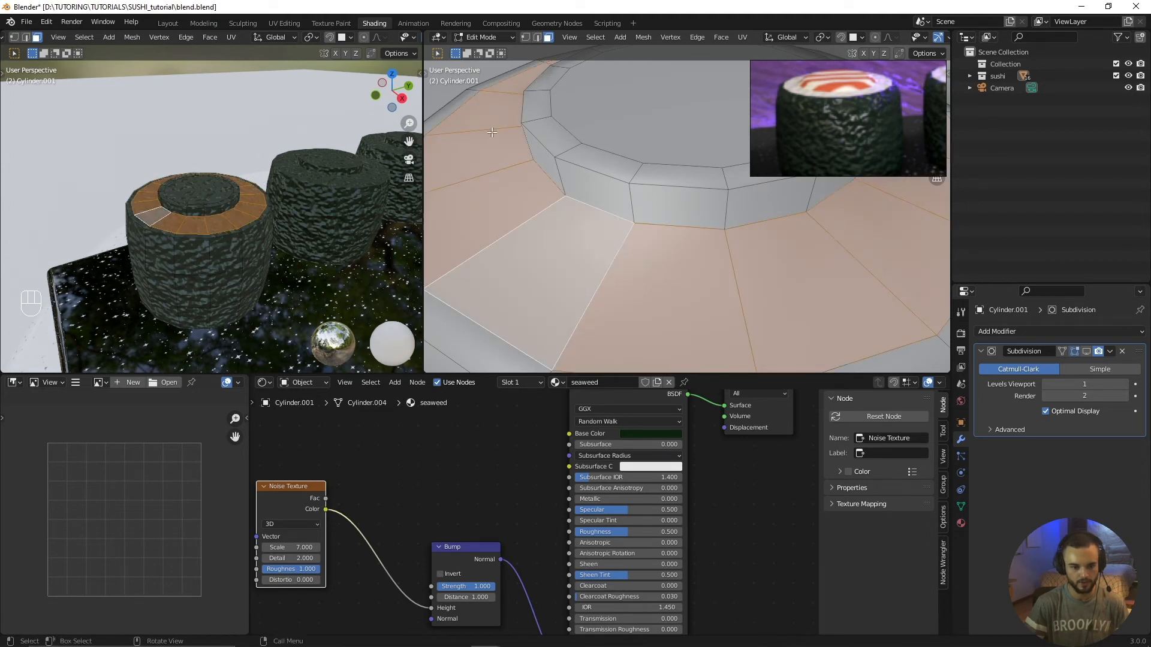
{"action": "scroll", "coordinate": [637, 280], "scroll_direction": "down", "scroll_amount": 5}
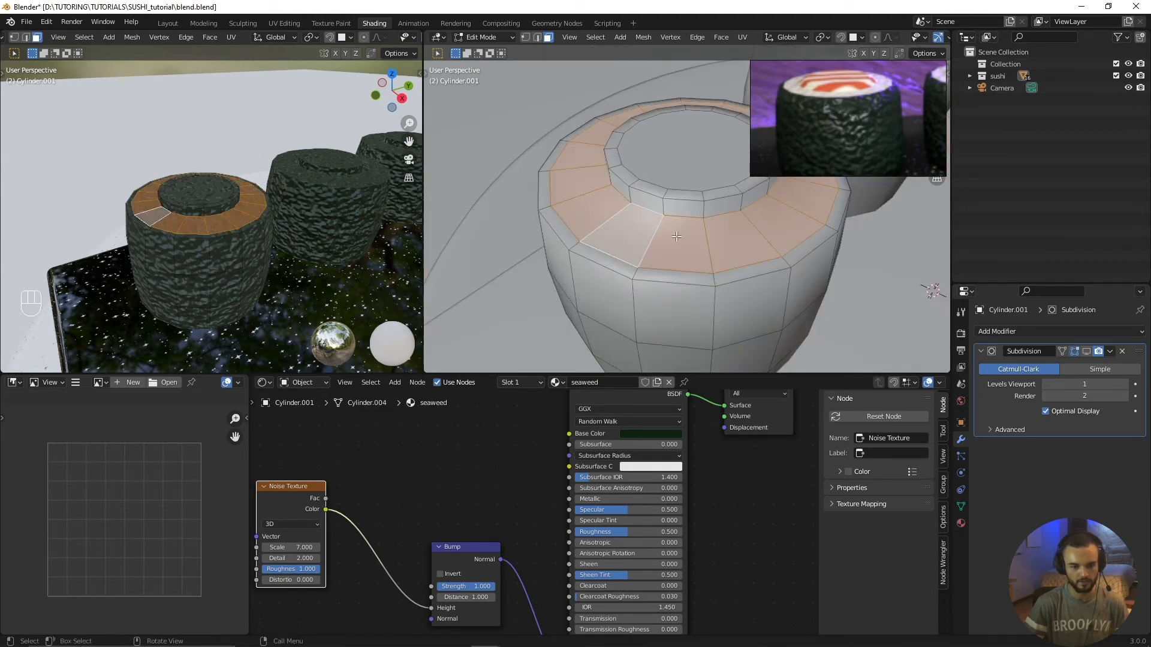
{"action": "left_click", "coordinate": [711, 239]}
{"action": "left_click", "coordinate": [693, 219], "text": "alt"}
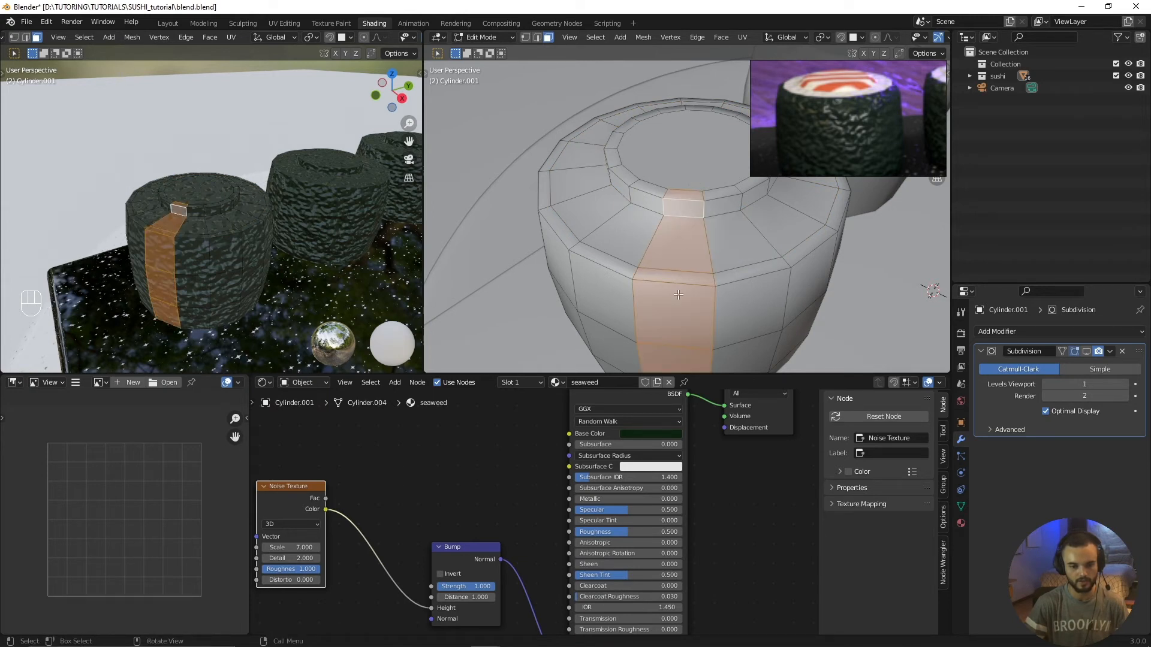
{"action": "left_click", "coordinate": [656, 234], "text": "alt"}
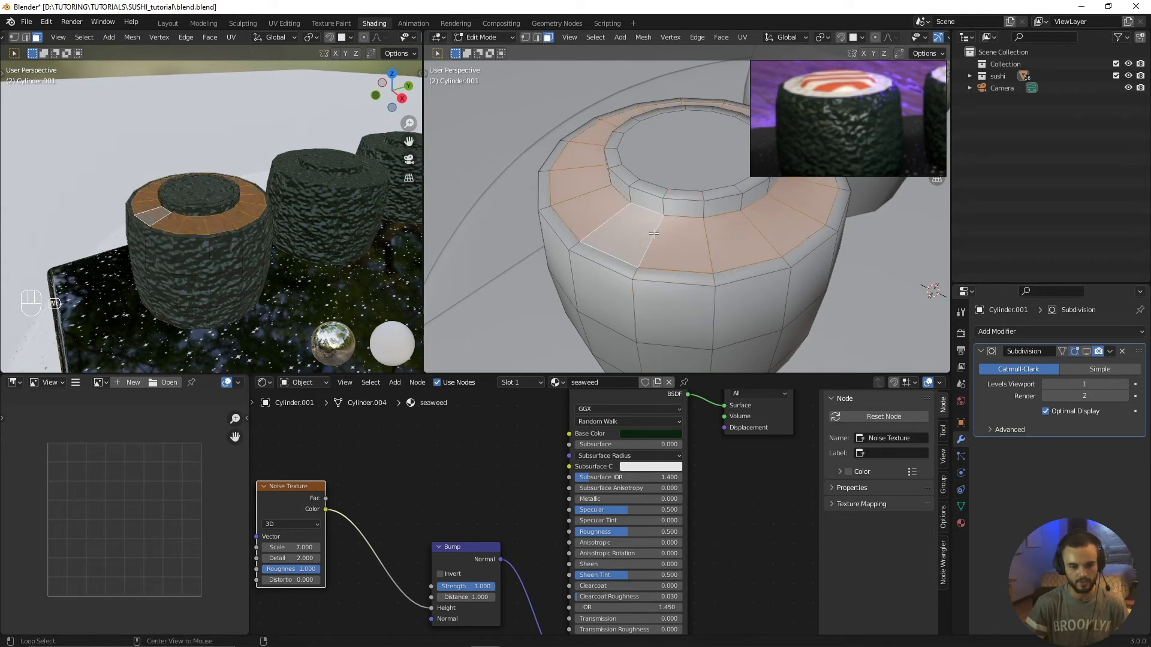
Step: Assign the rice material to the selected ring of top faces
{"action": "middle_click_drag", "start_coordinate": [653, 208], "coordinate": [607, 249]}
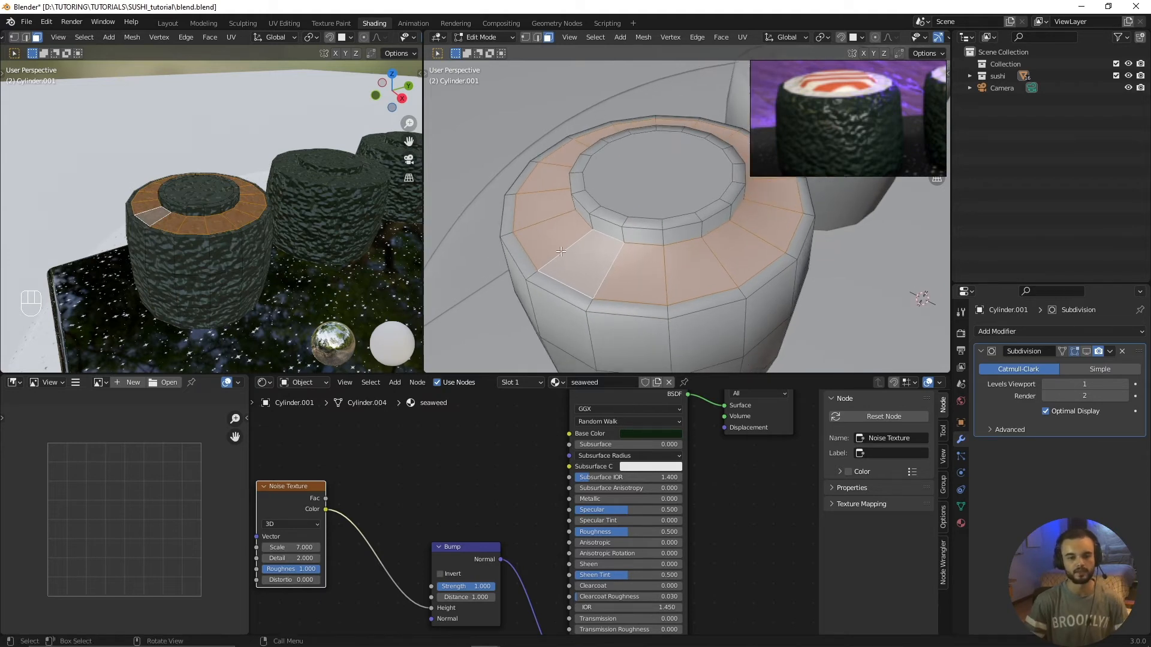
{"action": "left_click", "coordinate": [961, 523]}
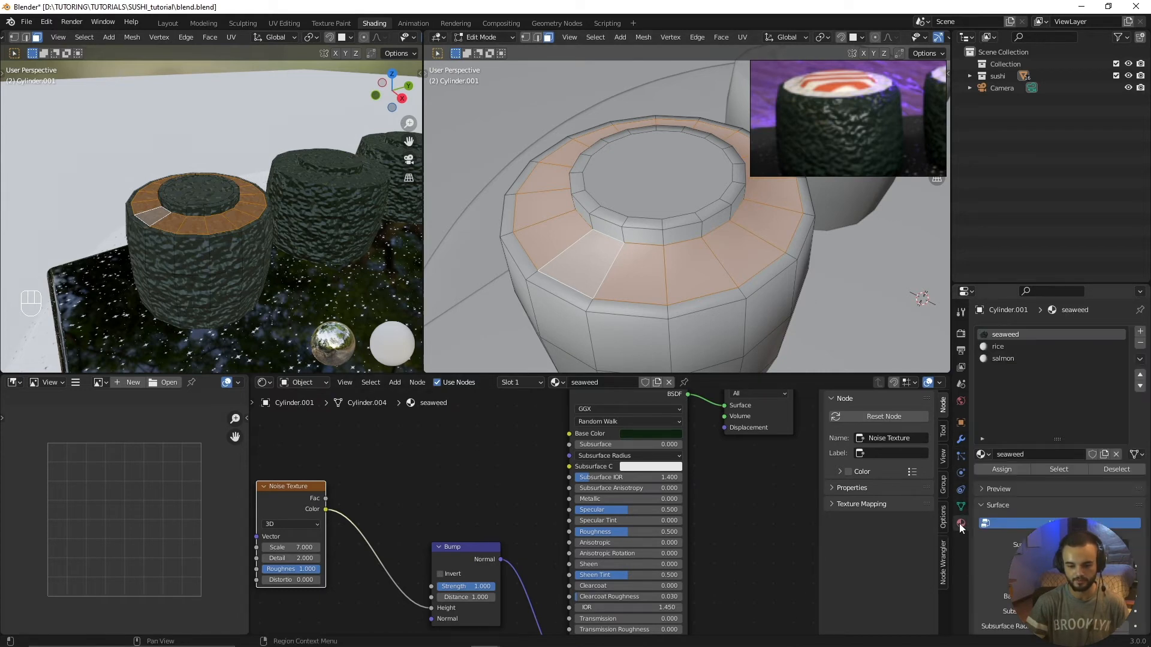
{"action": "left_click", "coordinate": [996, 348]}
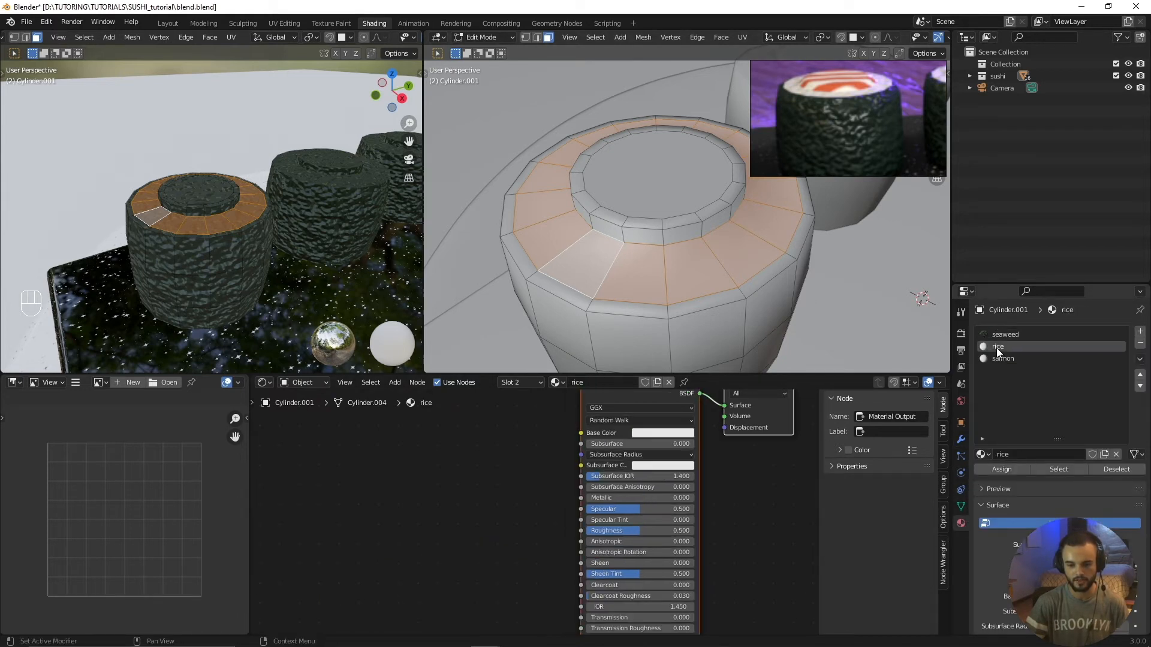
{"action": "left_click", "coordinate": [1002, 469]}
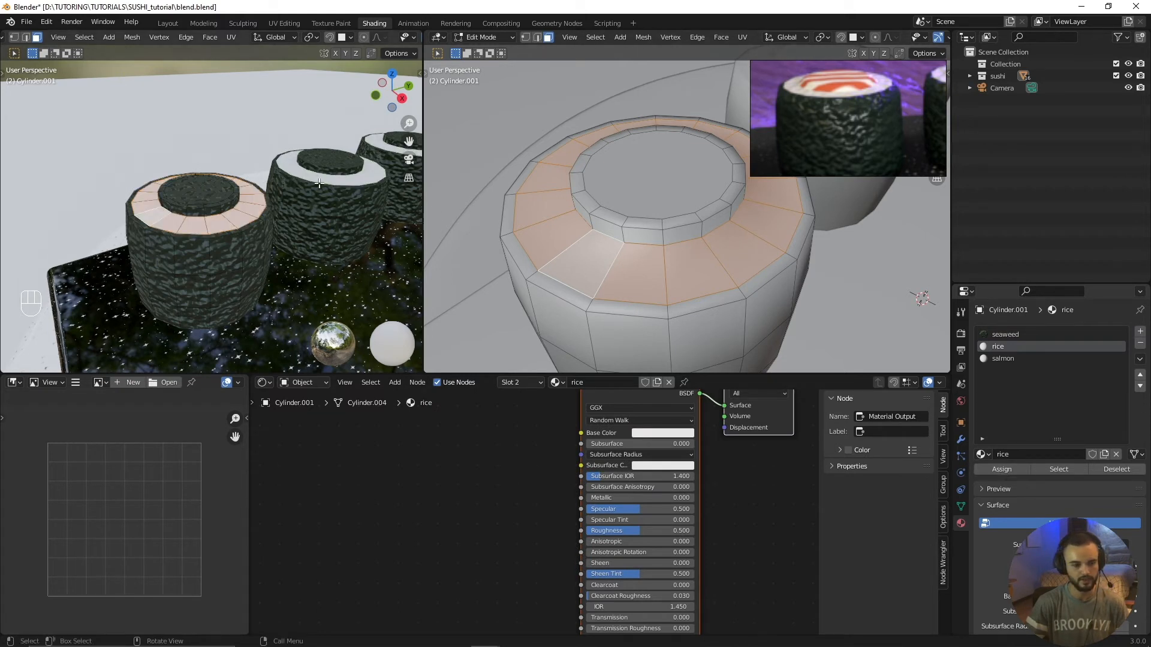
Step: Select the raised centre on top of the sushi roll, including its rim and sides, and assign the salmon material to it
{"action": "middle_click_drag", "start_coordinate": [548, 495], "coordinate": [549, 525]}
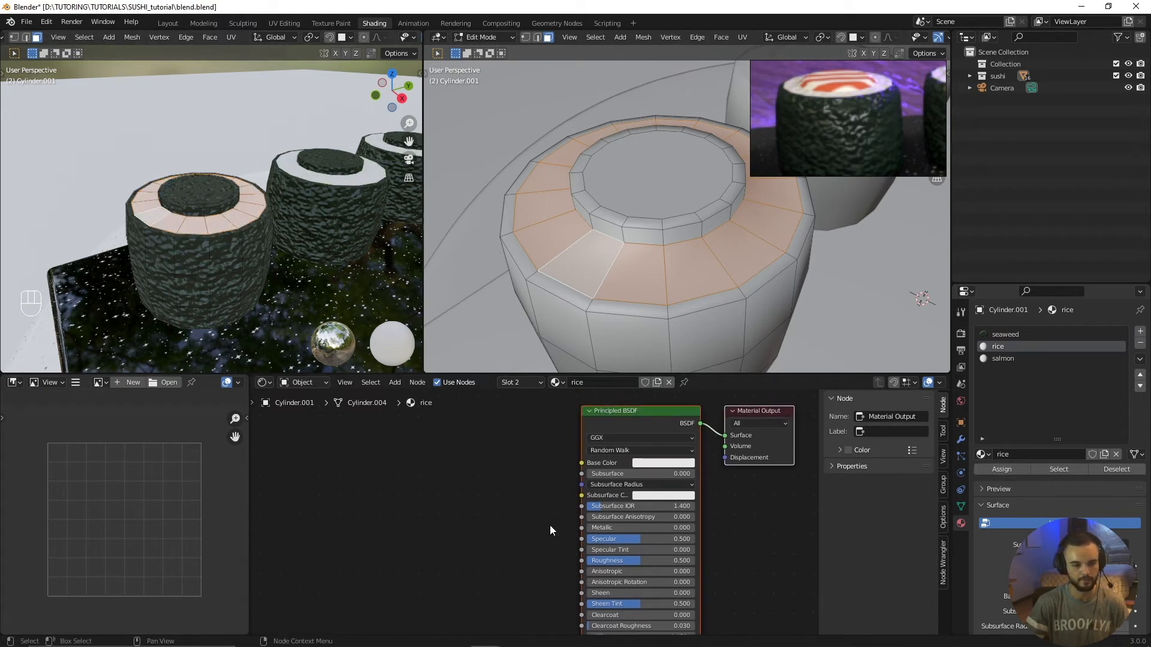
{"action": "left_click", "coordinate": [652, 161]}
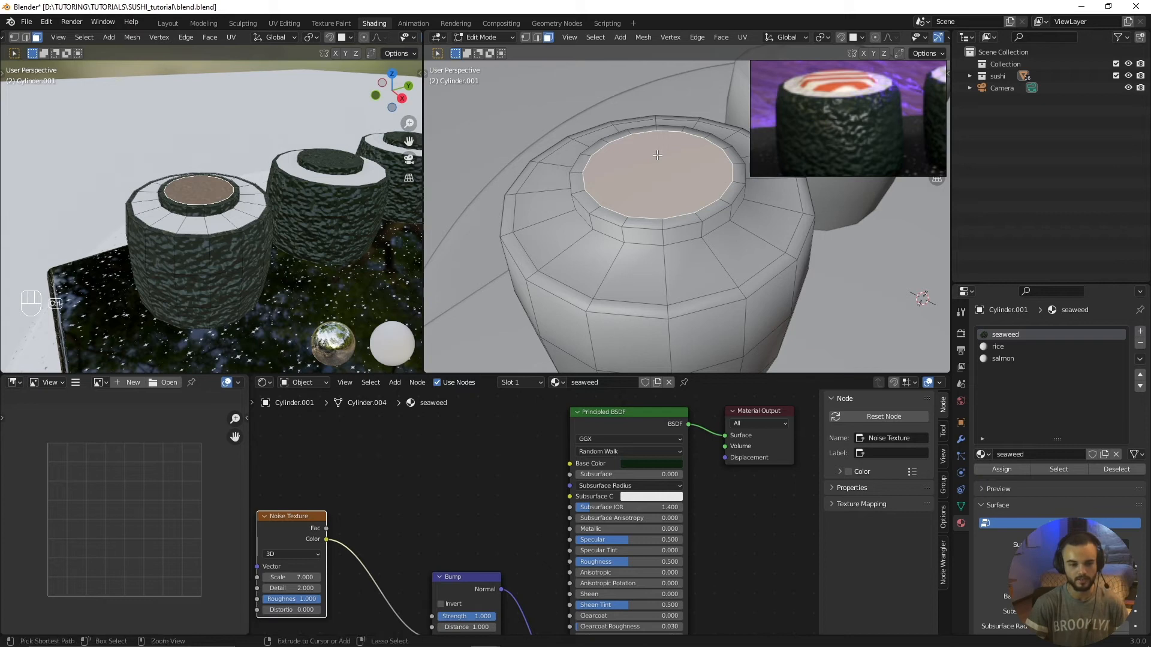
{"action": "key", "text": "ctrl+KP_Add"}
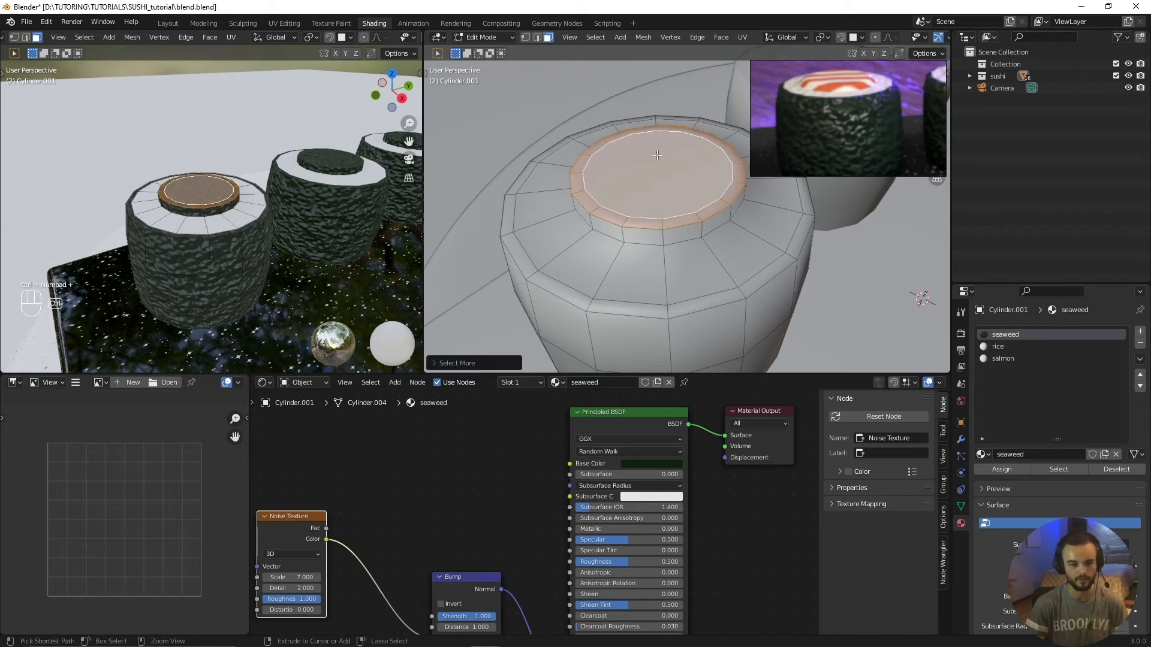
{"action": "key", "text": "ctrl+KP_Add"}
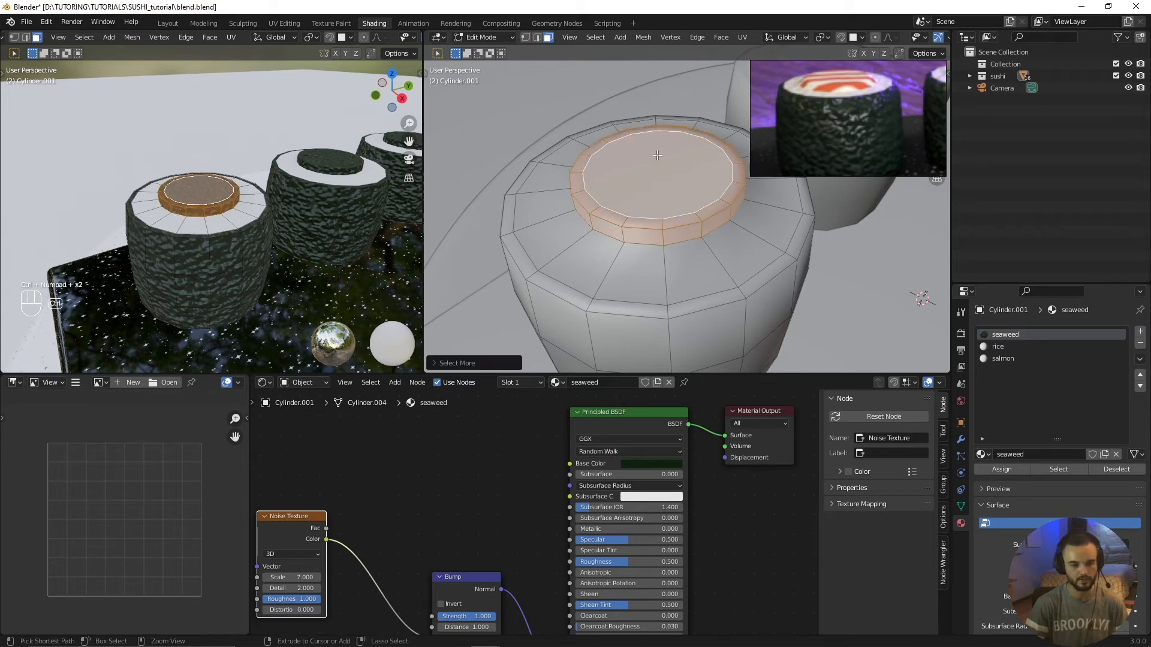
{"action": "left_click", "coordinate": [1007, 360]}
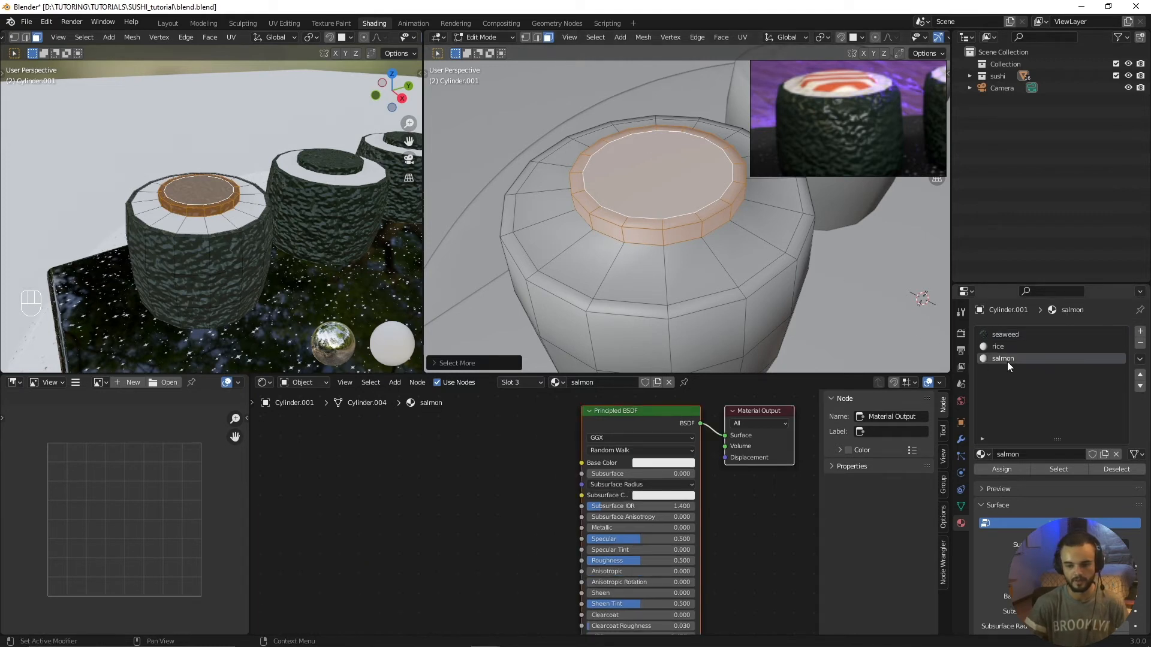
{"action": "left_click", "coordinate": [1006, 471]}
{"action": "key", "text": "alt+a"}
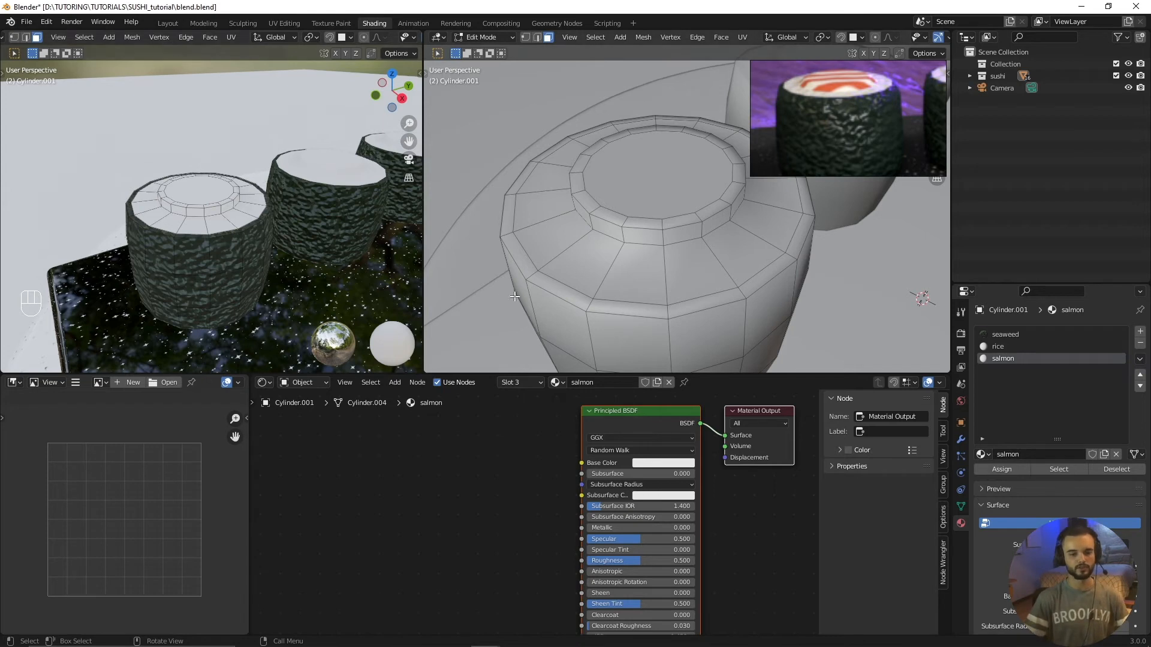
Step: Add a Voronoi Texture node to the rice material and place it well before the Principled BSDF
{"action": "left_click", "coordinate": [997, 347]}
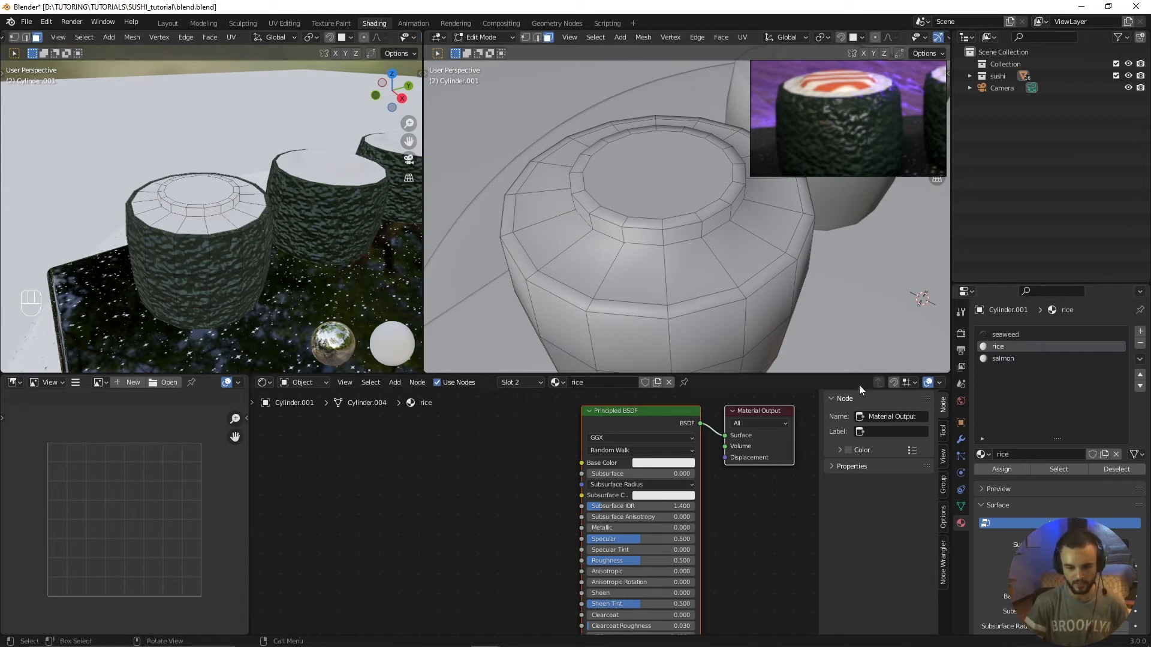
{"action": "scroll", "coordinate": [503, 480], "scroll_direction": "down", "scroll_amount": 2}
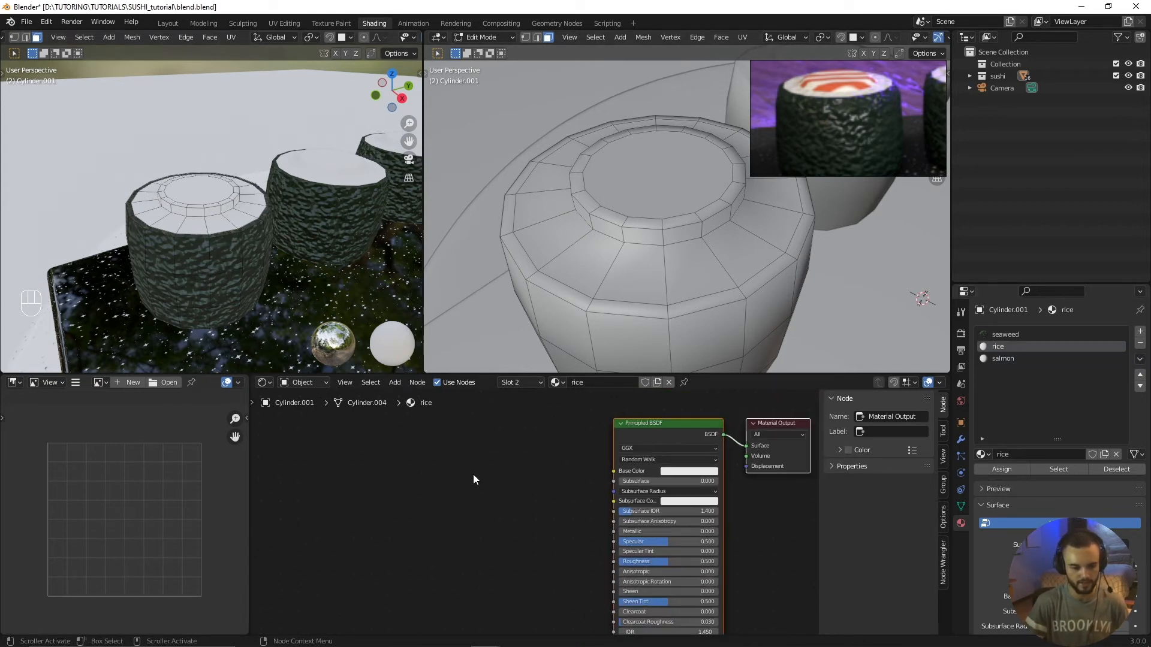
{"action": "key", "text": "shift+a"}
{"action": "mouse_move", "coordinate": [473, 475]}
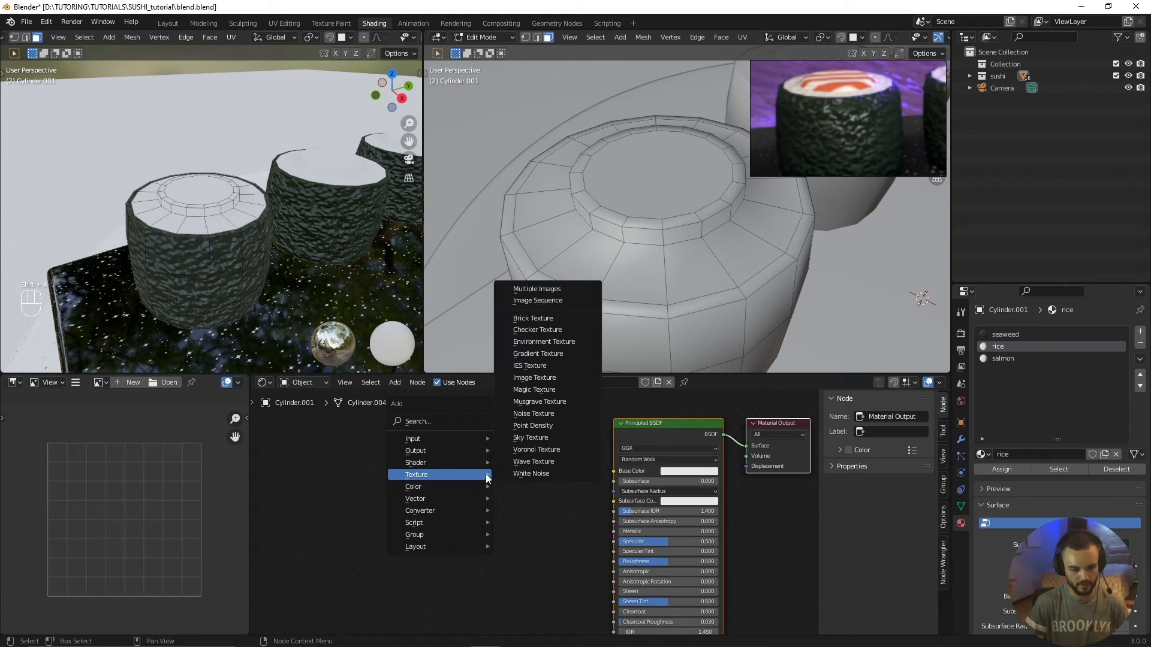
{"action": "left_click", "coordinate": [537, 451]}
{"action": "left_click", "coordinate": [397, 450]}
{"action": "left_click_drag", "start_coordinate": [404, 451], "coordinate": [367, 450]}
Step: Add a Bump node between the rice material's Voronoi Texture and Principled BSDF, and arrange both new nodes with room for links
{"action": "key", "text": "shift+a"}
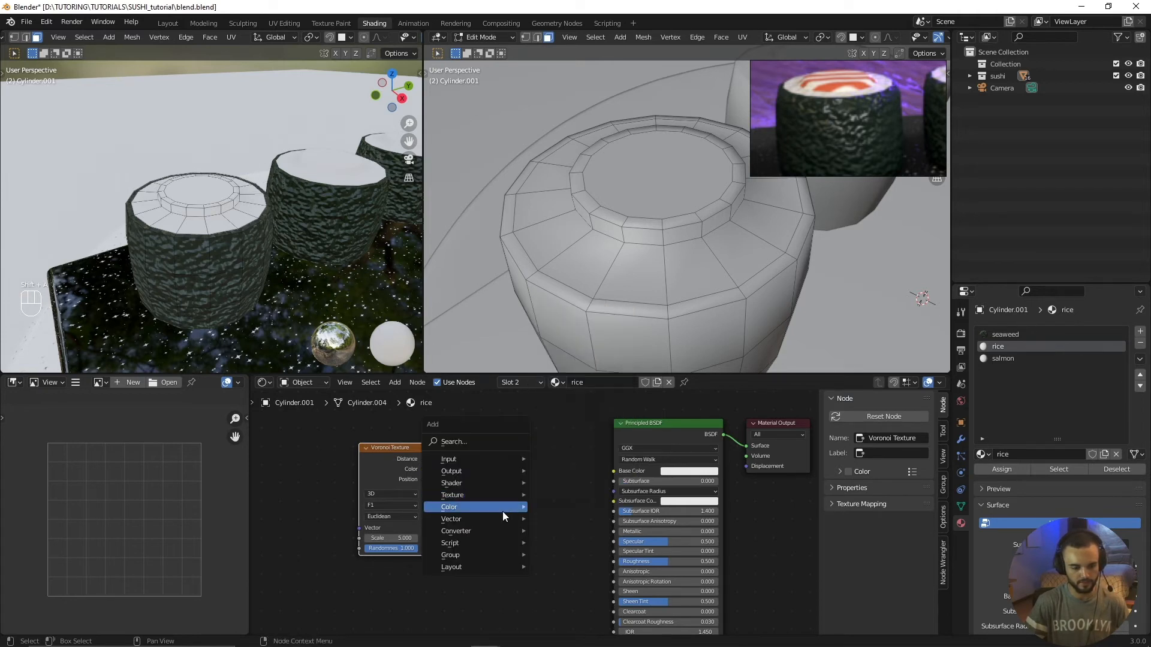
{"action": "mouse_move", "coordinate": [501, 530]}
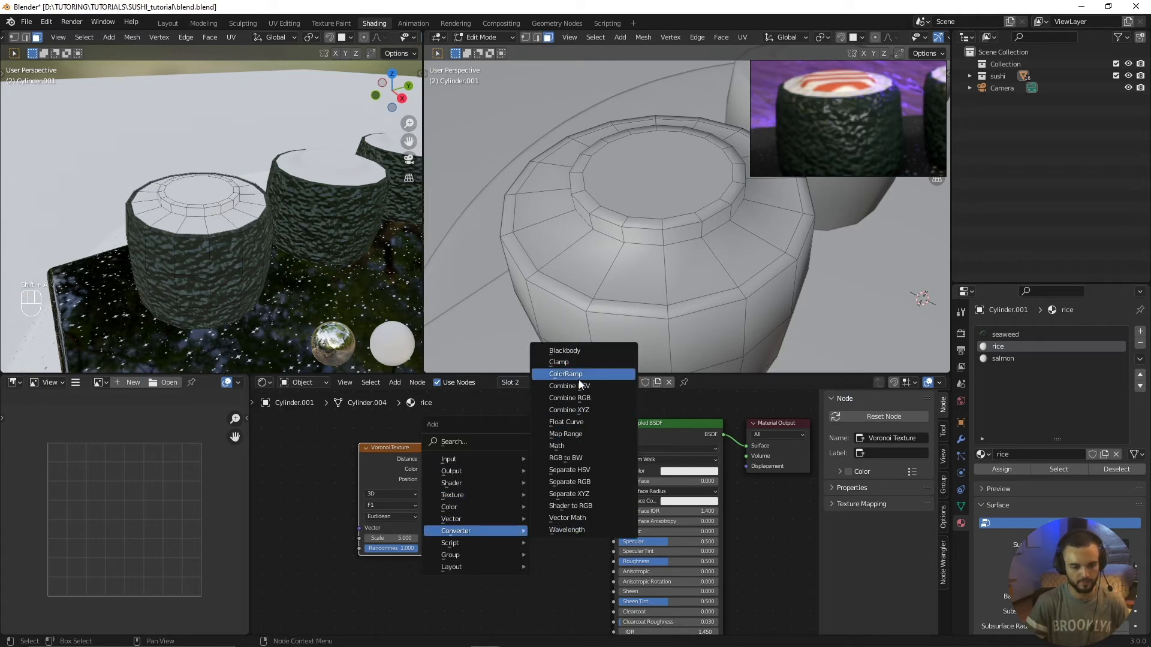
{"action": "mouse_move", "coordinate": [470, 518]}
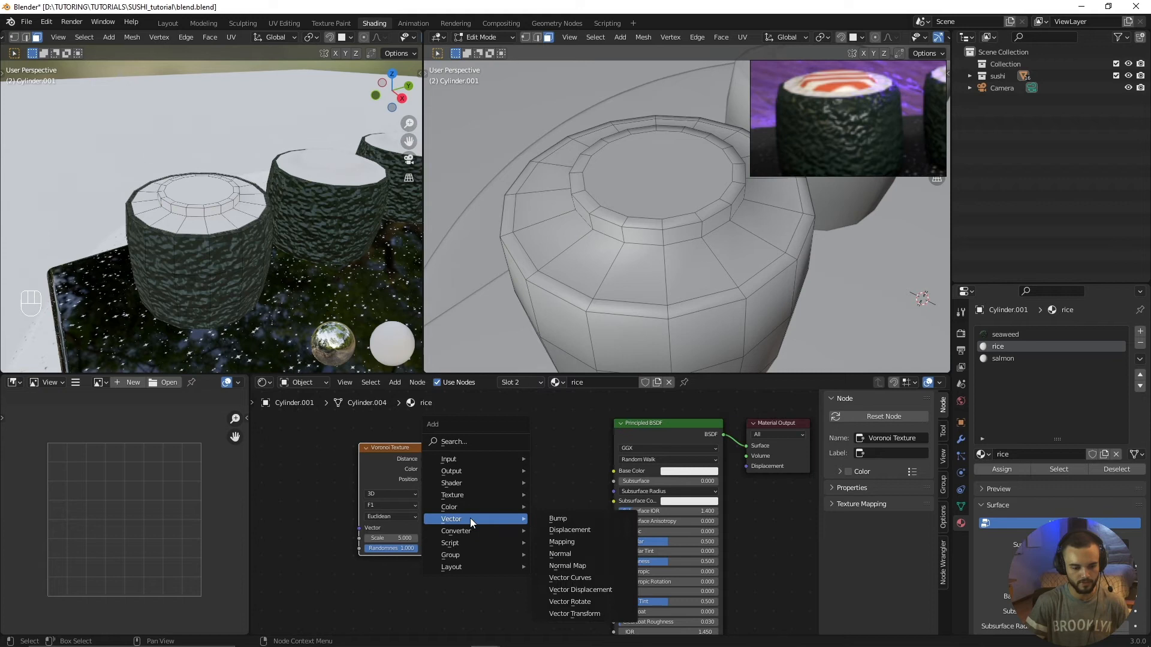
{"action": "left_click", "coordinate": [573, 519]}
{"action": "left_click", "coordinate": [476, 473]}
{"action": "middle_click_drag", "start_coordinate": [521, 537], "coordinate": [496, 529]}
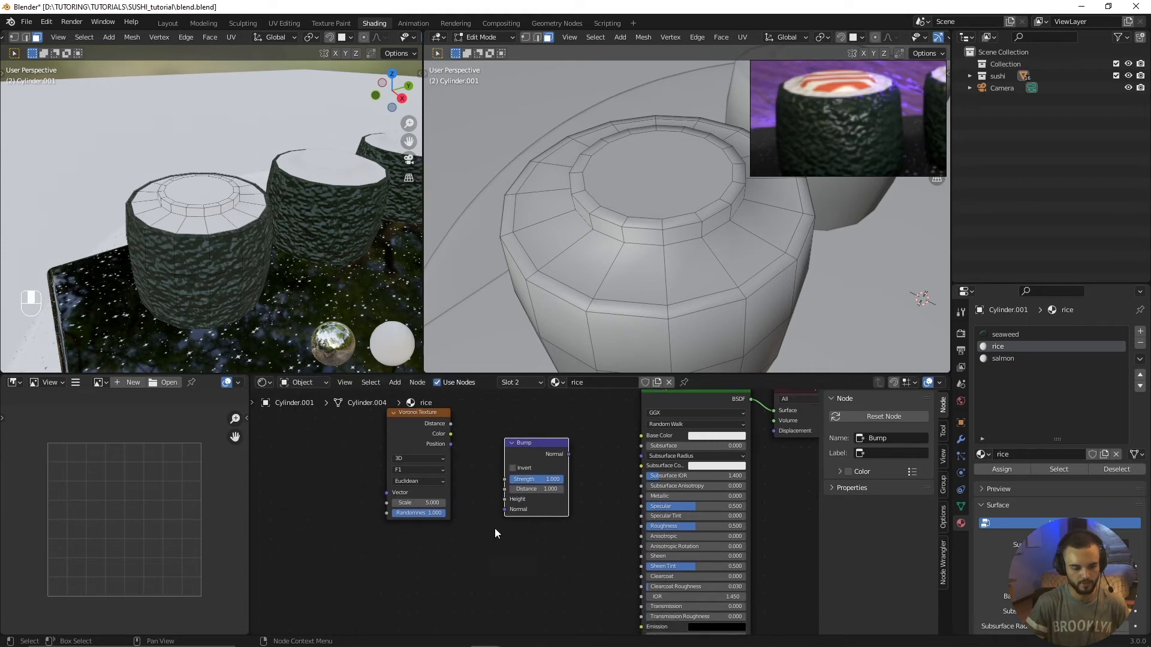
{"action": "left_click_drag", "start_coordinate": [537, 454], "coordinate": [562, 515]}
{"action": "scroll", "coordinate": [554, 486], "scroll_direction": "down", "scroll_amount": 1}
{"action": "left_click_drag", "start_coordinate": [426, 426], "coordinate": [416, 480]}
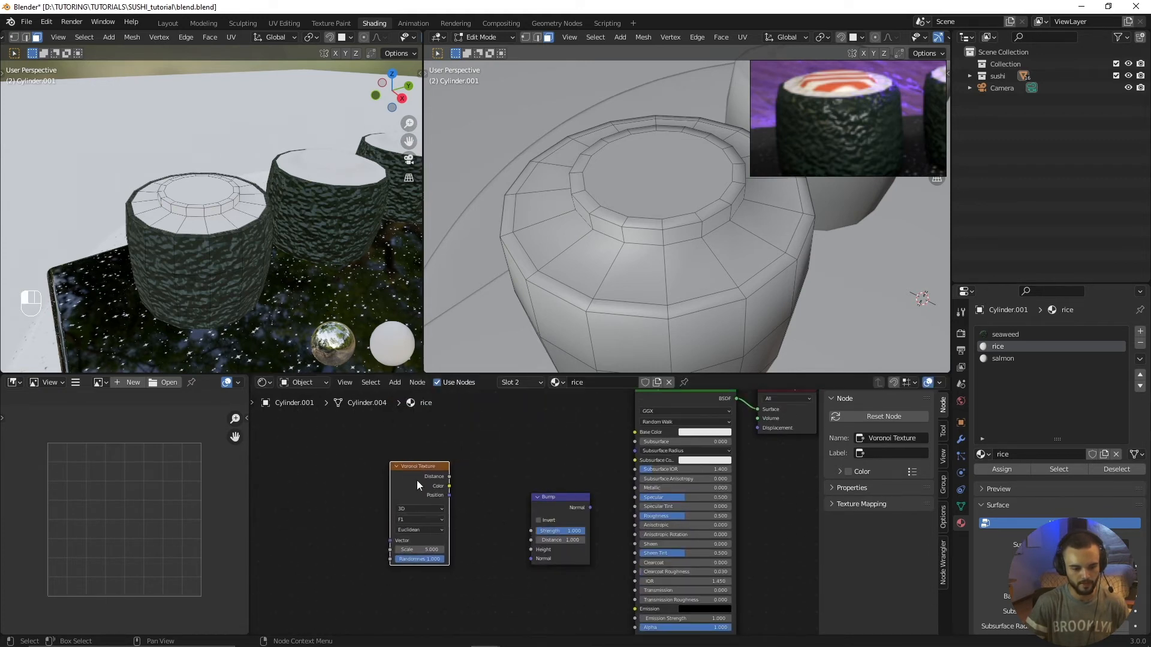
Step: Link the Voronoi Distance output to the Bump Height input, and the Bump Normal output to the Principled BSDF Normal input
{"action": "middle_click_drag", "start_coordinate": [492, 520], "coordinate": [455, 494]}
{"action": "scroll", "coordinate": [454, 494], "scroll_direction": "up", "scroll_amount": 1}
{"action": "left_click_drag", "start_coordinate": [410, 447], "coordinate": [497, 526]}
{"action": "middle_click_drag", "start_coordinate": [559, 487], "coordinate": [533, 451]}
{"action": "left_click_drag", "start_coordinate": [534, 445], "coordinate": [583, 585]}
{"action": "middle_click_drag", "start_coordinate": [483, 512], "coordinate": [552, 547]}
{"action": "scroll", "coordinate": [217, 260], "scroll_direction": "up", "scroll_amount": 5}
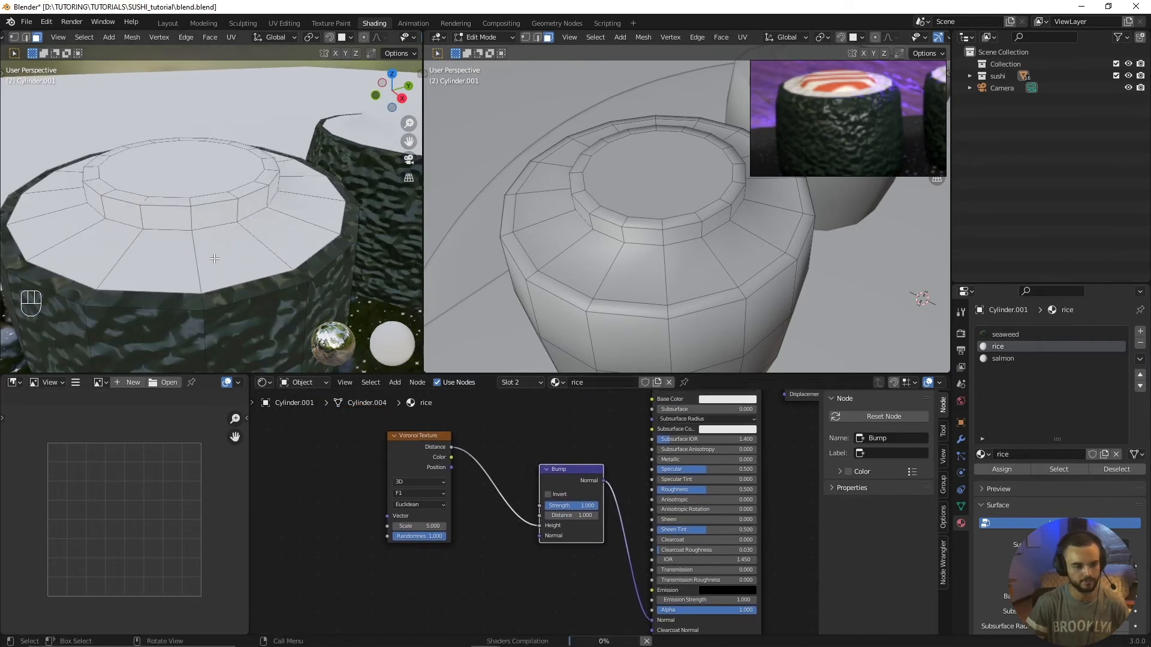
Step: Enable Invert on the rice material's Bump node and inspect the top of the sushi roll
{"action": "middle_click_drag", "start_coordinate": [331, 271], "coordinate": [241, 237]}
{"action": "scroll", "coordinate": [429, 470], "scroll_direction": "up", "scroll_amount": 3}
{"action": "middle_click_drag", "start_coordinate": [453, 461], "coordinate": [476, 466]}
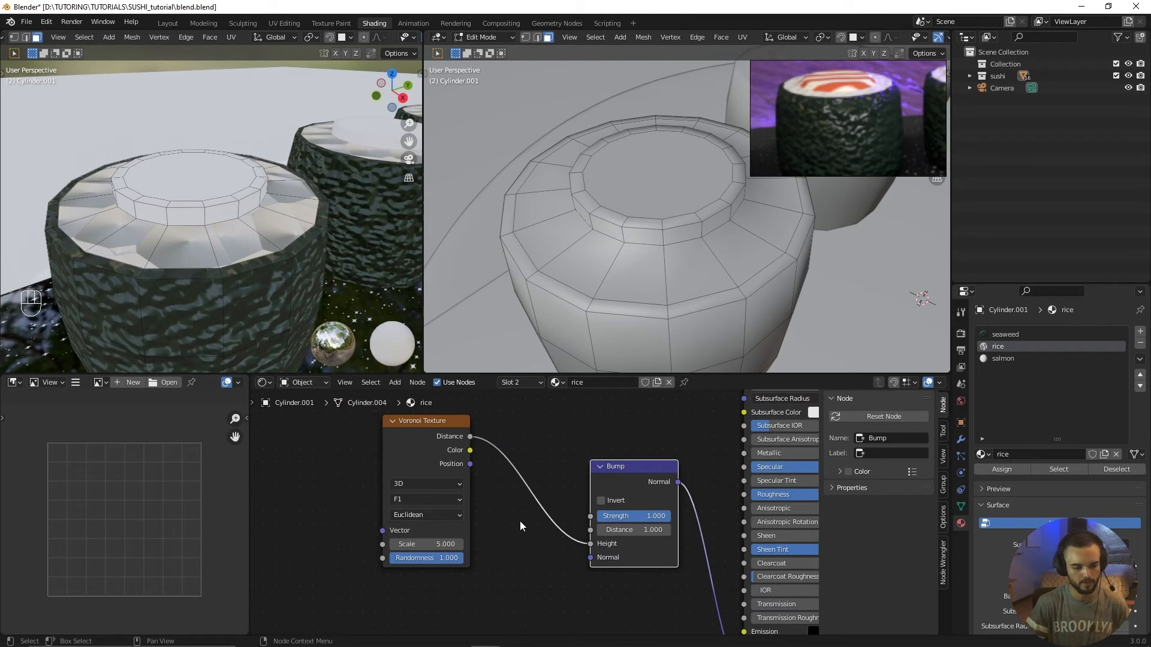
{"action": "left_click", "coordinate": [602, 501]}
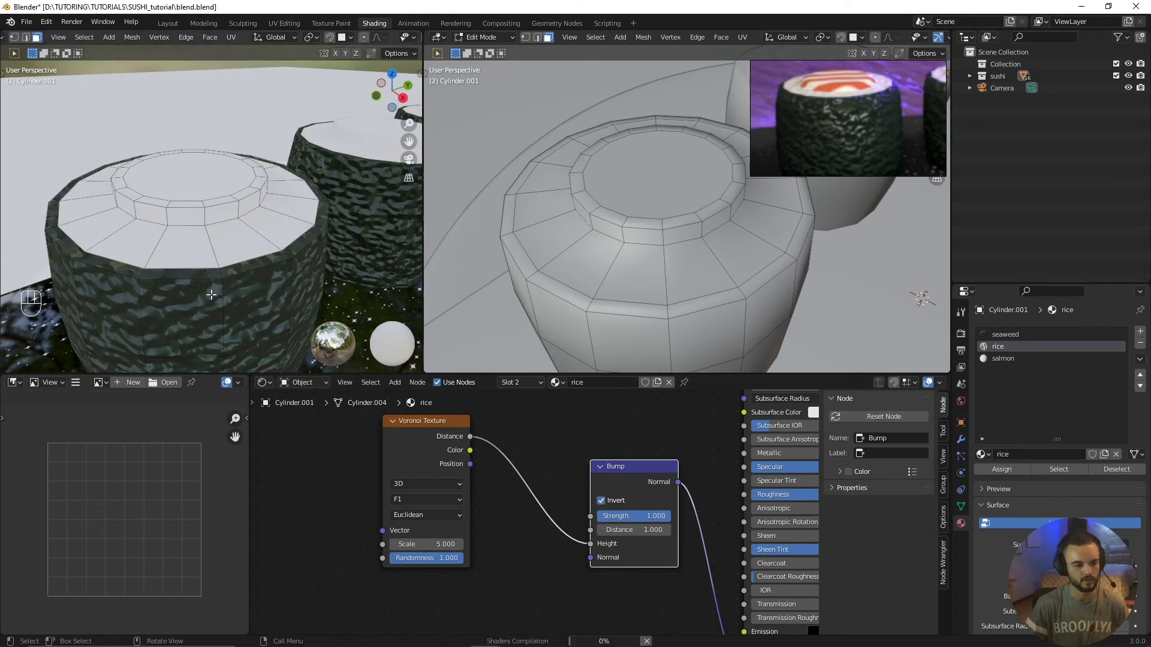
{"action": "middle_click_drag", "start_coordinate": [204, 313], "coordinate": [226, 327]}
{"action": "scroll", "coordinate": [581, 531], "scroll_direction": "up", "scroll_amount": 2}
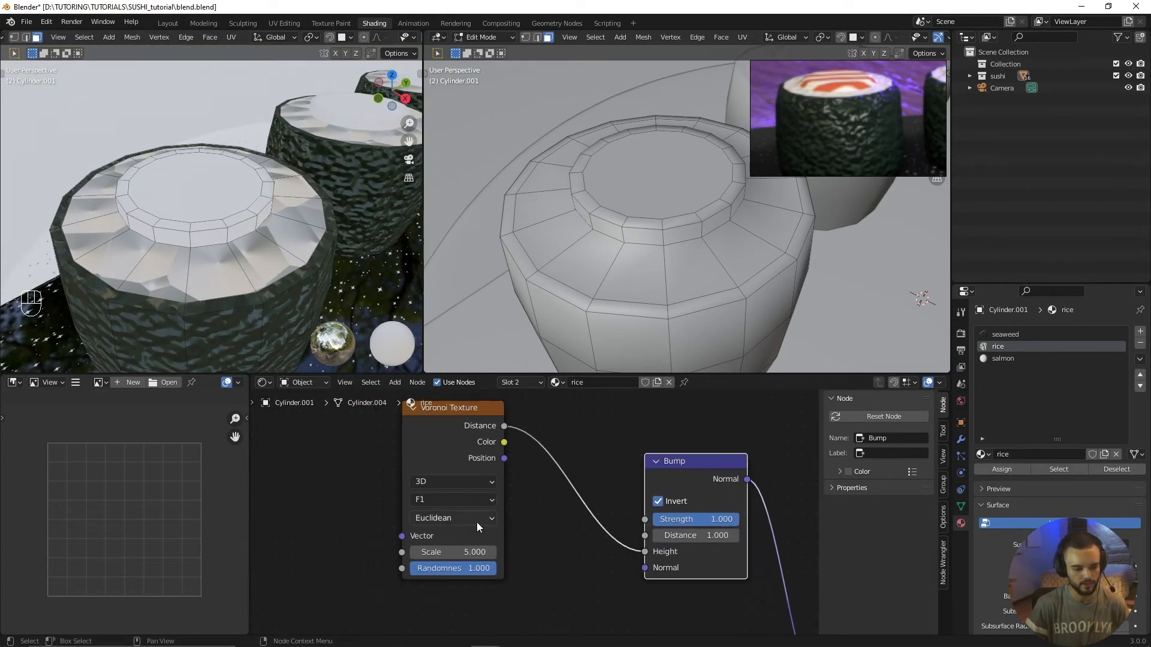
Step: Set the rice Voronoi Texture's feature output to Smooth F1 and its scale to 28.8
{"action": "left_click", "coordinate": [439, 499]}
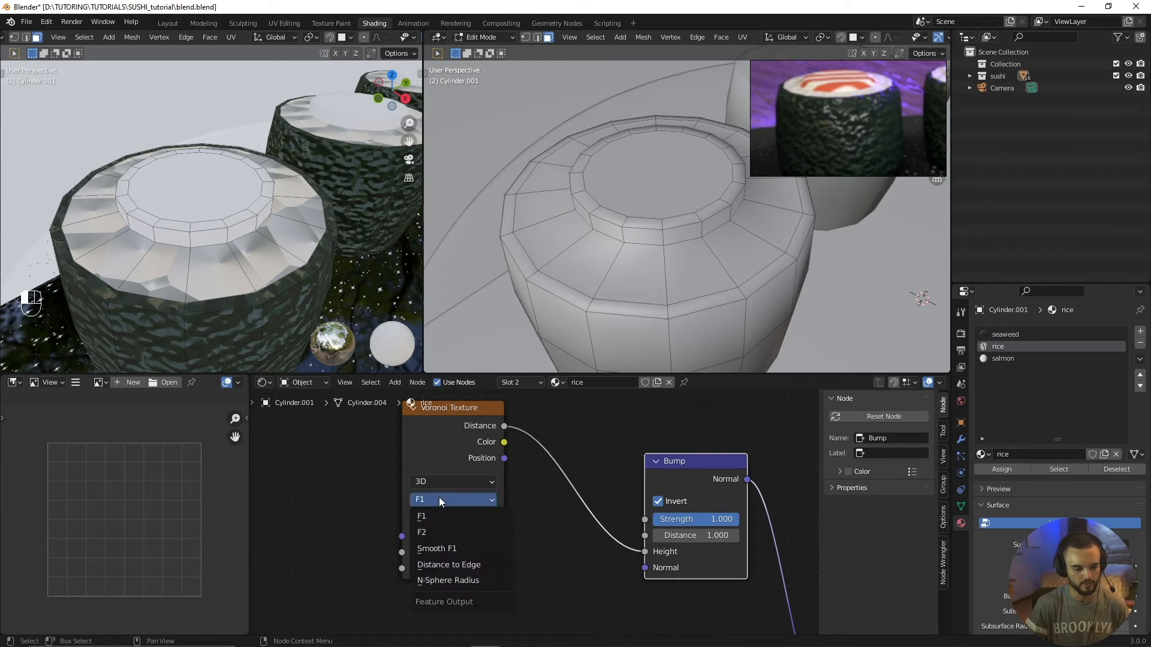
{"action": "left_click", "coordinate": [437, 549]}
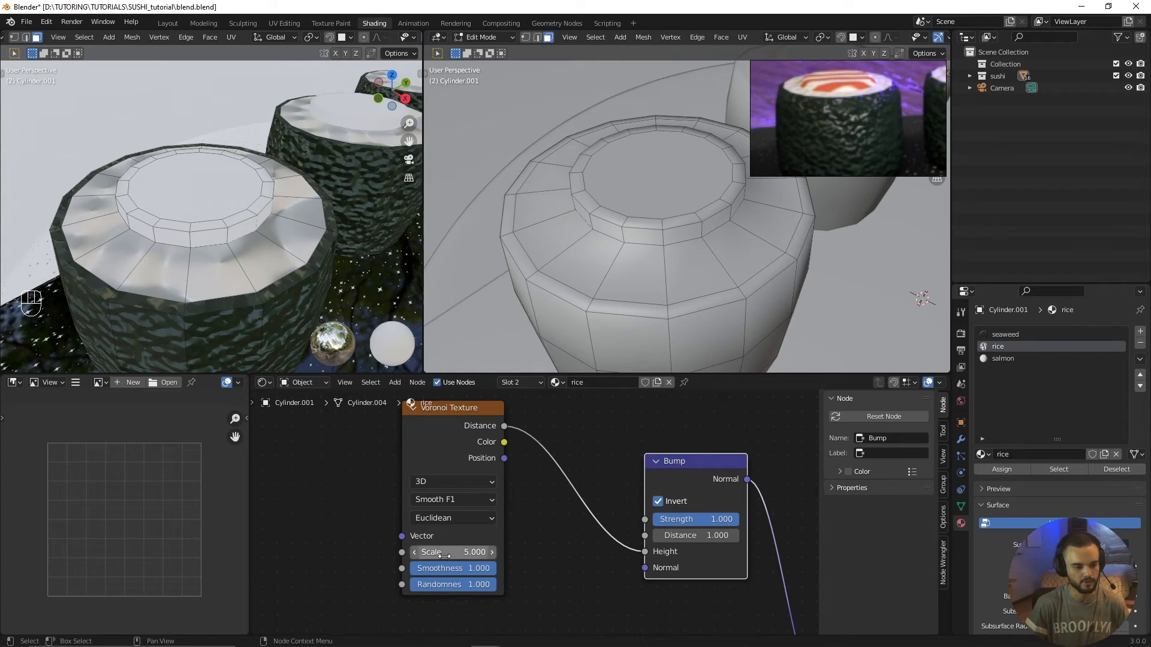
{"action": "left_click_drag", "start_coordinate": [445, 552], "coordinate": [584, 552]}
{"action": "mouse_move", "coordinate": [240, 282]}
{"action": "middle_mouse_down"}
{"action": "mouse_move", "coordinate": [218, 309]}
{"action": "mouse_move", "coordinate": [225, 283]}
{"action": "middle_mouse_up"}
{"action": "scroll", "coordinate": [225, 282], "scroll_direction": "up", "scroll_amount": 3}
{"action": "mouse_move", "coordinate": [249, 292]}
{"action": "middle_mouse_down"}
{"action": "mouse_move", "coordinate": [268, 273]}
{"action": "mouse_move", "coordinate": [250, 277]}
{"action": "middle_mouse_up"}
{"action": "scroll", "coordinate": [271, 335], "scroll_direction": "up", "scroll_amount": 3}
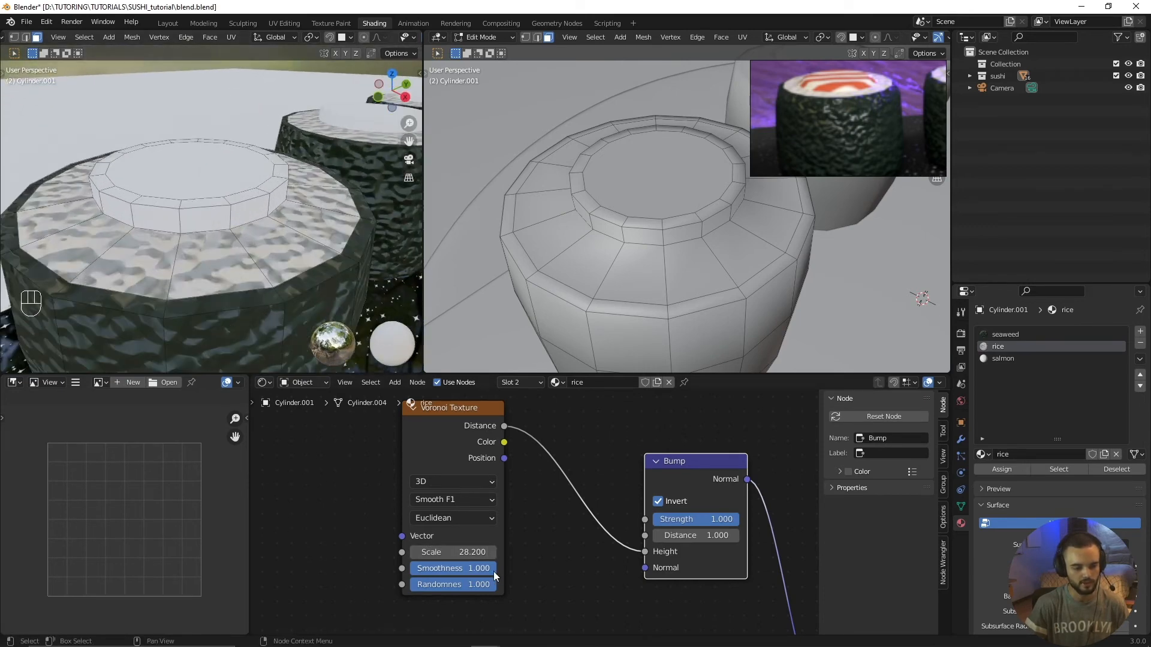
{"action": "mouse_move", "coordinate": [494, 570]}
{"action": "left_mouse_down"}
{"action": "mouse_move", "coordinate": [409, 571]}
{"action": "mouse_move", "coordinate": [496, 568]}
{"action": "left_mouse_up"}
{"action": "middle_click_drag", "start_coordinate": [345, 482], "coordinate": [361, 499]}
{"action": "left_click_drag", "start_coordinate": [459, 568], "coordinate": [468, 569]}
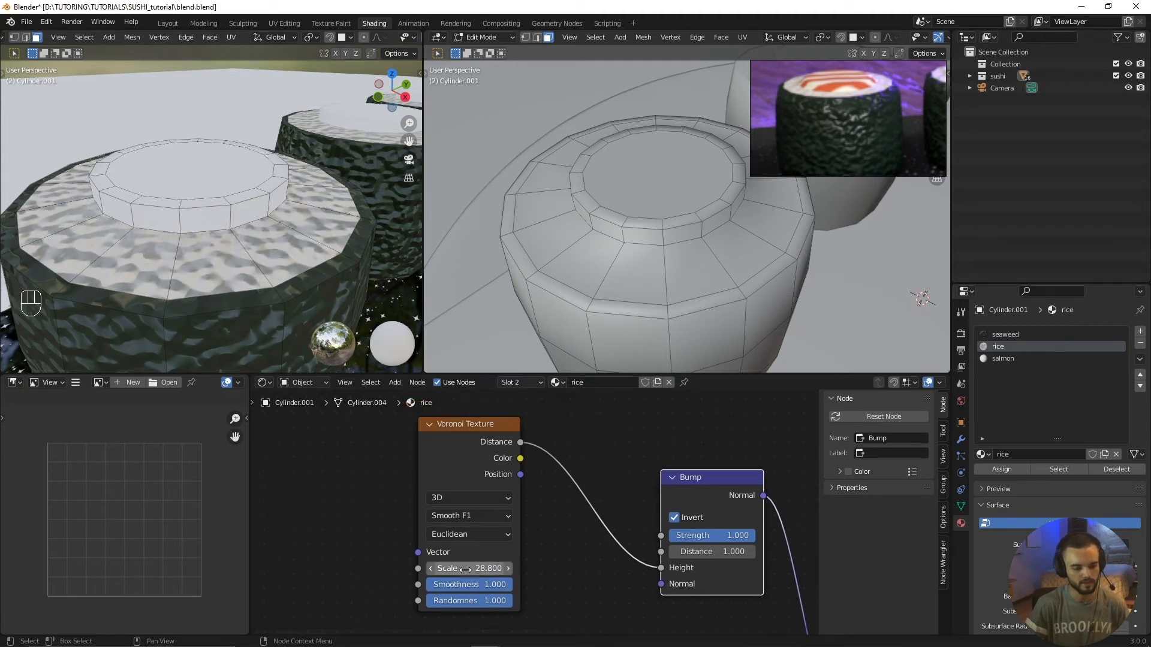
Step: Tint the rice base color a bright pale yellow-green, with hue 0.200 and saturation about 0.096
{"action": "scroll", "coordinate": [429, 474], "scroll_direction": "down", "scroll_amount": 3}
{"action": "middle_click_drag", "start_coordinate": [421, 434], "coordinate": [347, 459]}
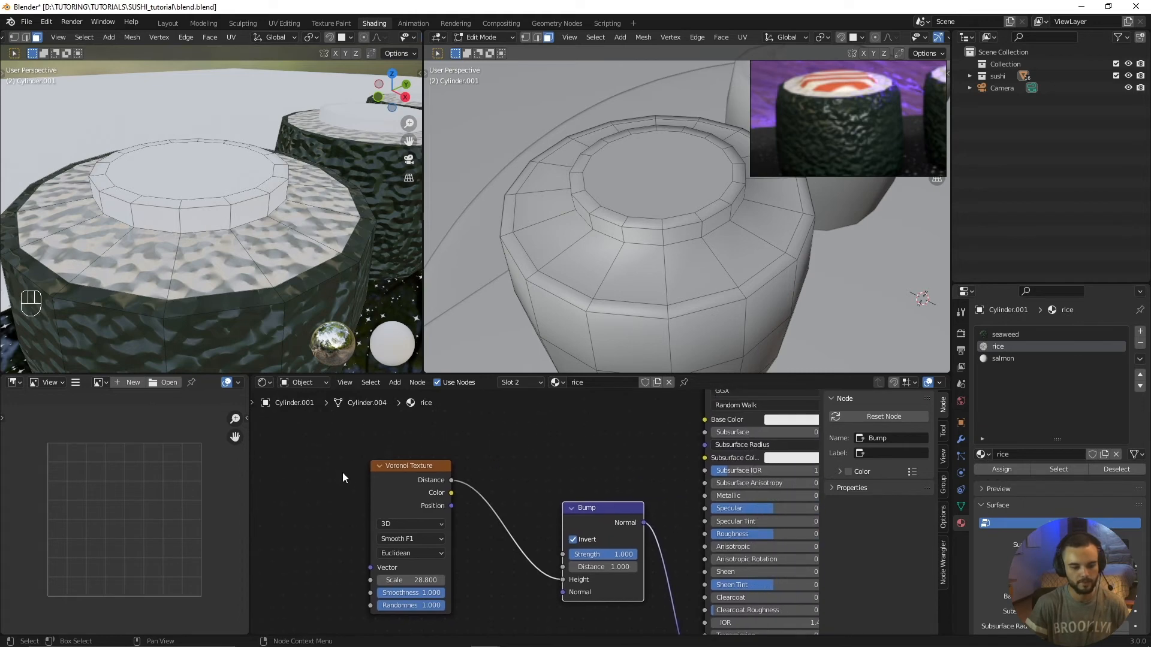
{"action": "scroll", "coordinate": [527, 510], "scroll_direction": "down", "scroll_amount": 2}
{"action": "middle_click_drag", "start_coordinate": [520, 414], "coordinate": [389, 482]}
{"action": "scroll", "coordinate": [543, 509], "scroll_direction": "up", "scroll_amount": 2}
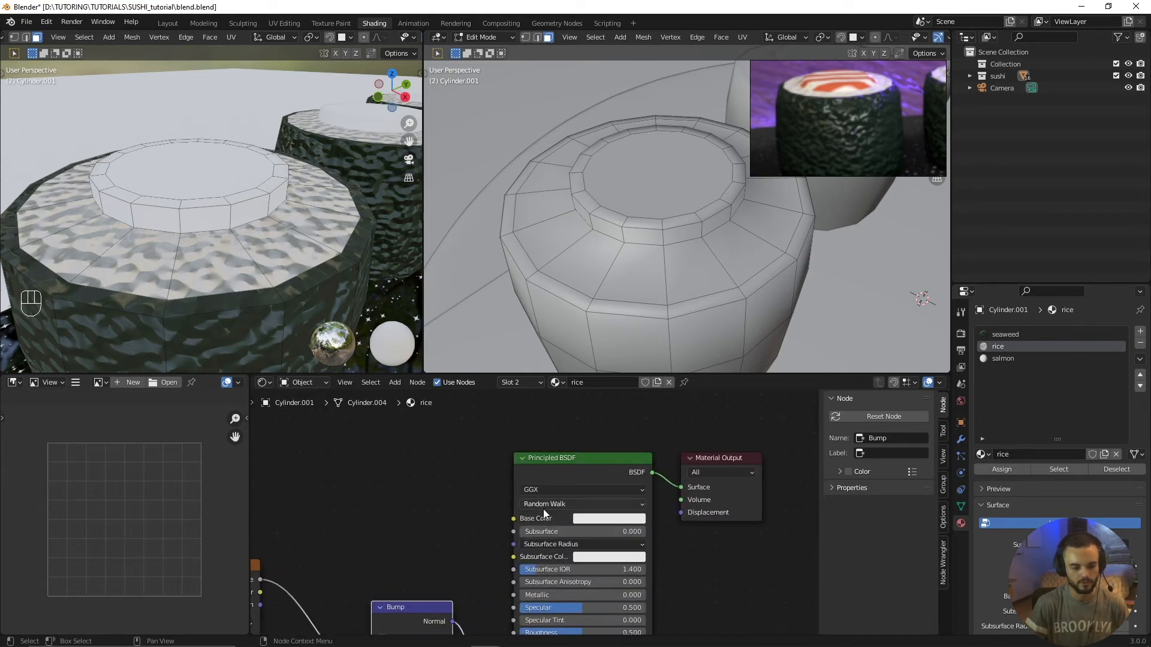
{"action": "left_click", "coordinate": [596, 519]}
{"action": "left_click", "coordinate": [584, 521]}
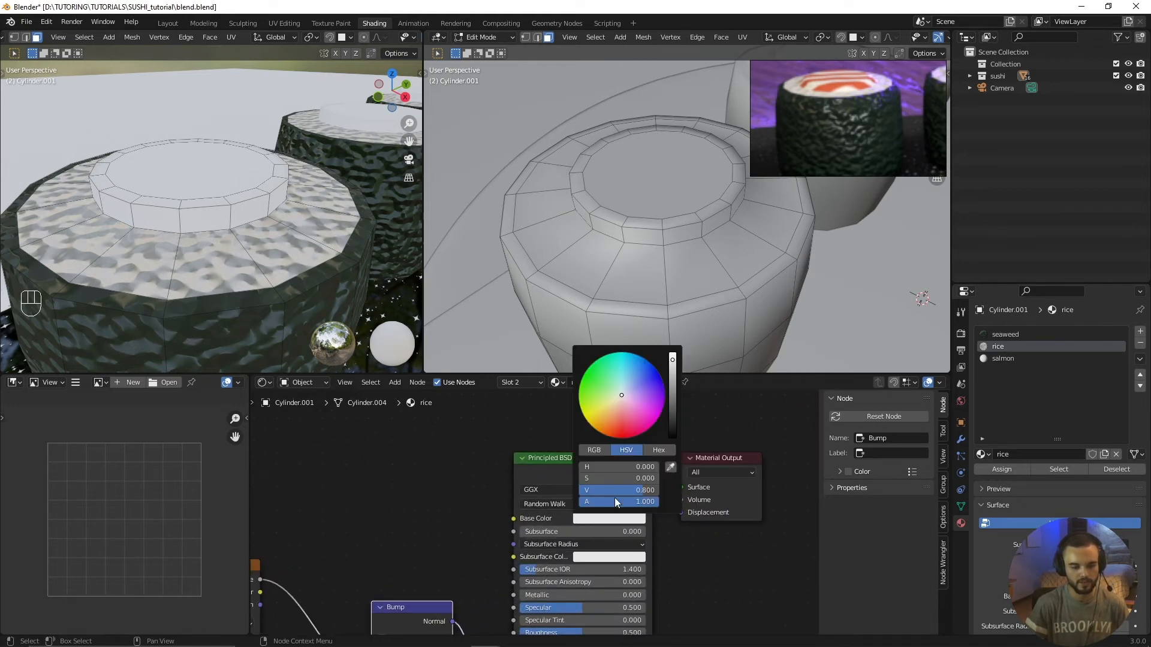
{"action": "mouse_move", "coordinate": [621, 395]}
{"action": "left_mouse_down"}
{"action": "mouse_move", "coordinate": [591, 387]}
{"action": "mouse_move", "coordinate": [645, 366]}
{"action": "mouse_move", "coordinate": [650, 423]}
{"action": "mouse_move", "coordinate": [655, 382]}
{"action": "mouse_move", "coordinate": [619, 396]}
{"action": "left_mouse_up"}
{"action": "scroll", "coordinate": [616, 402], "scroll_direction": "down", "scroll_amount": 4}
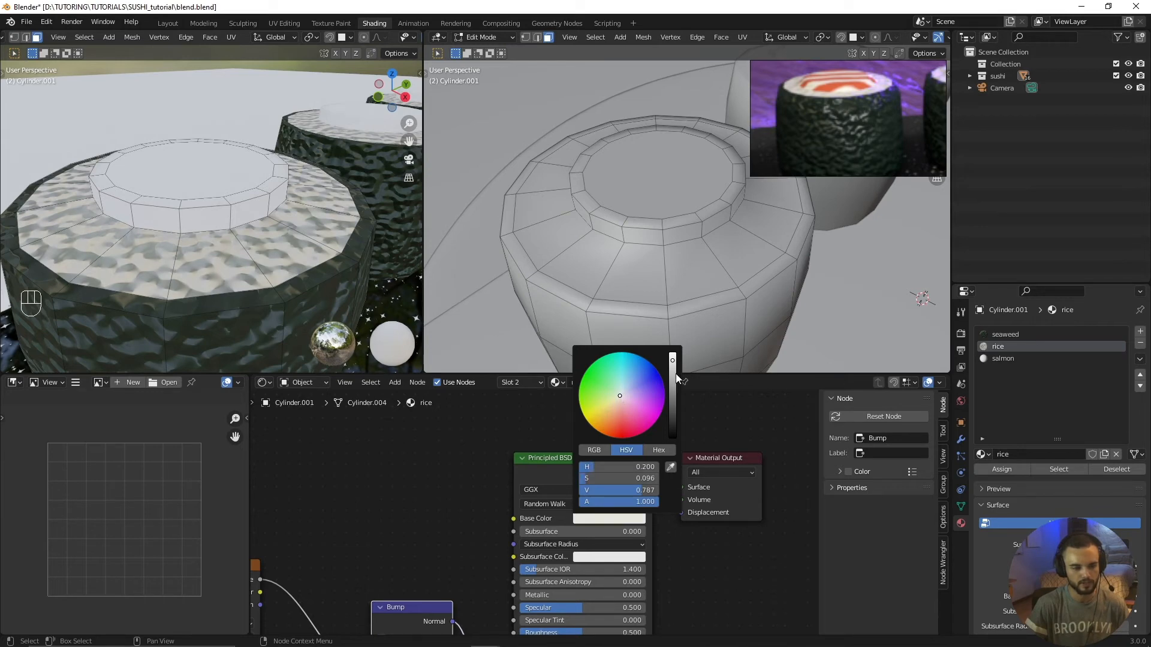
{"action": "scroll", "coordinate": [620, 395], "scroll_direction": "up", "scroll_amount": 2}
{"action": "scroll", "coordinate": [236, 234], "scroll_direction": "down", "scroll_amount": 6}
{"action": "middle_click_drag", "start_coordinate": [237, 231], "coordinate": [369, 289]}
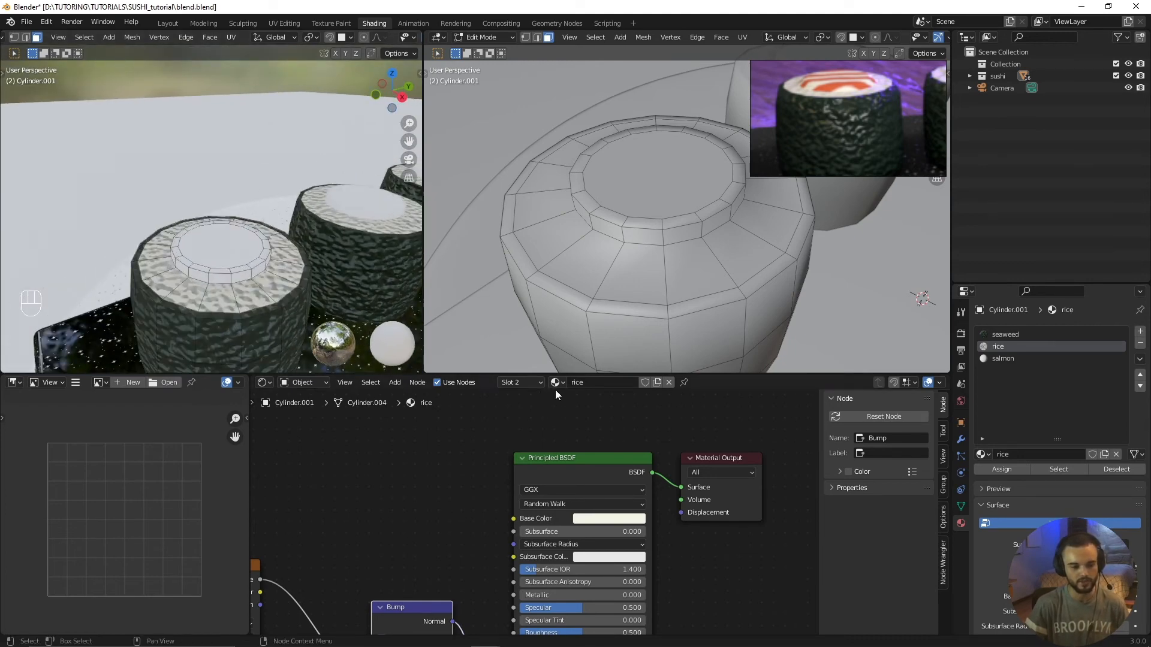
Step: Switch to the salmon material and give its base color a strong orange-red with hue about 0.010
{"action": "left_click", "coordinate": [992, 359]}
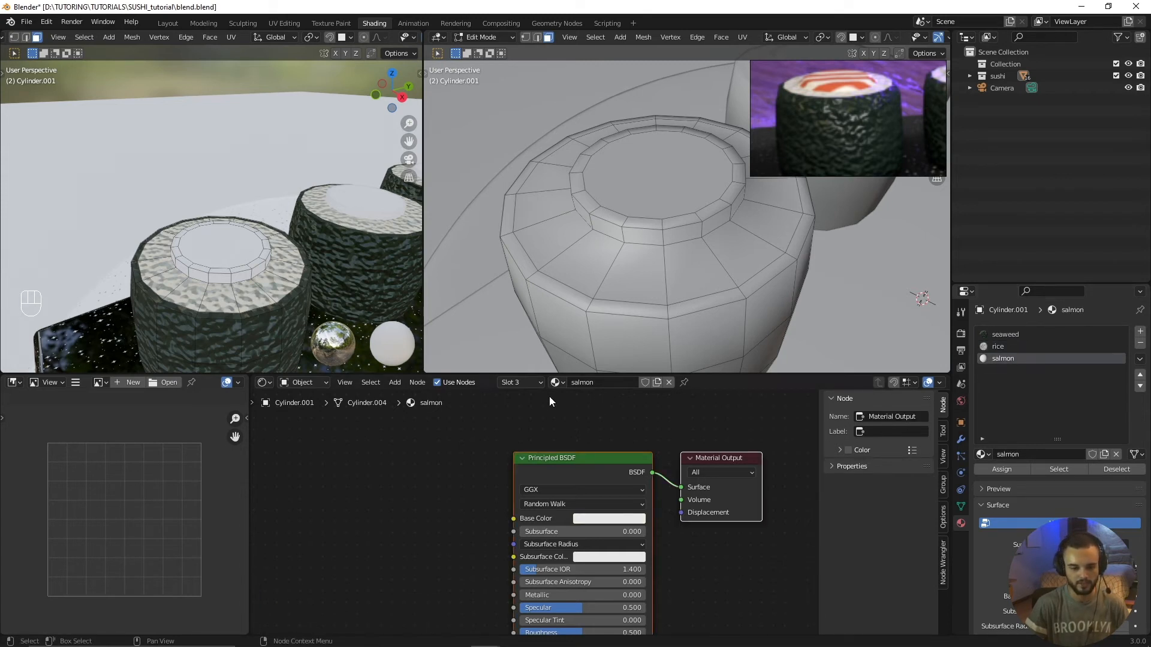
{"action": "left_click", "coordinate": [557, 383]}
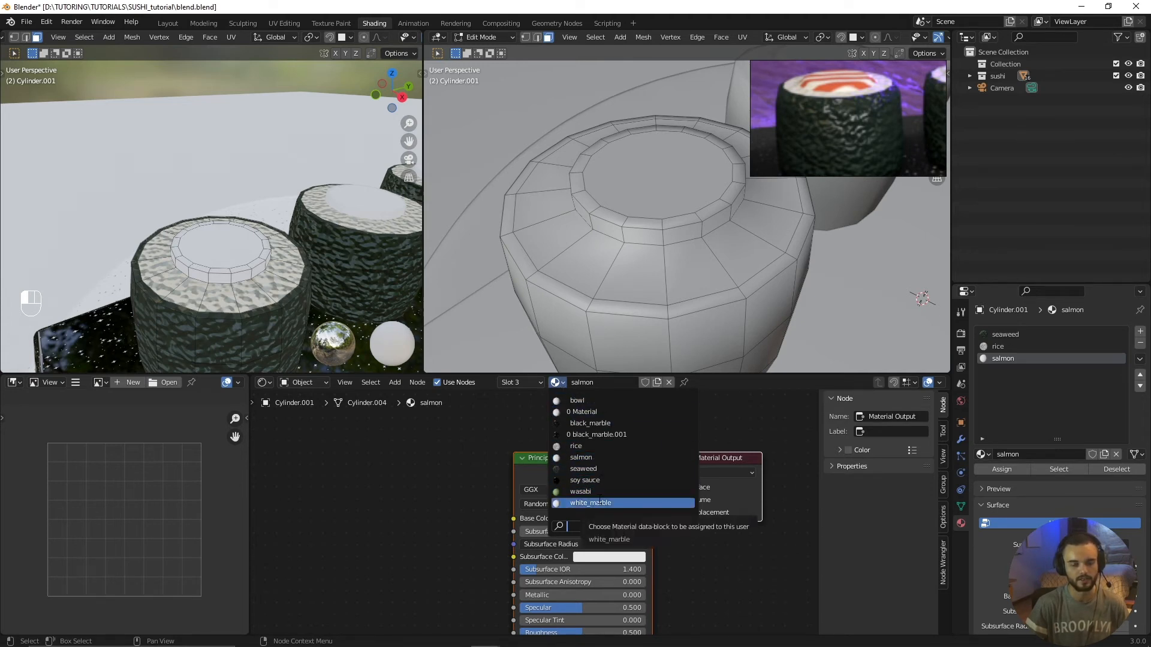
{"action": "left_click", "coordinate": [600, 460]}
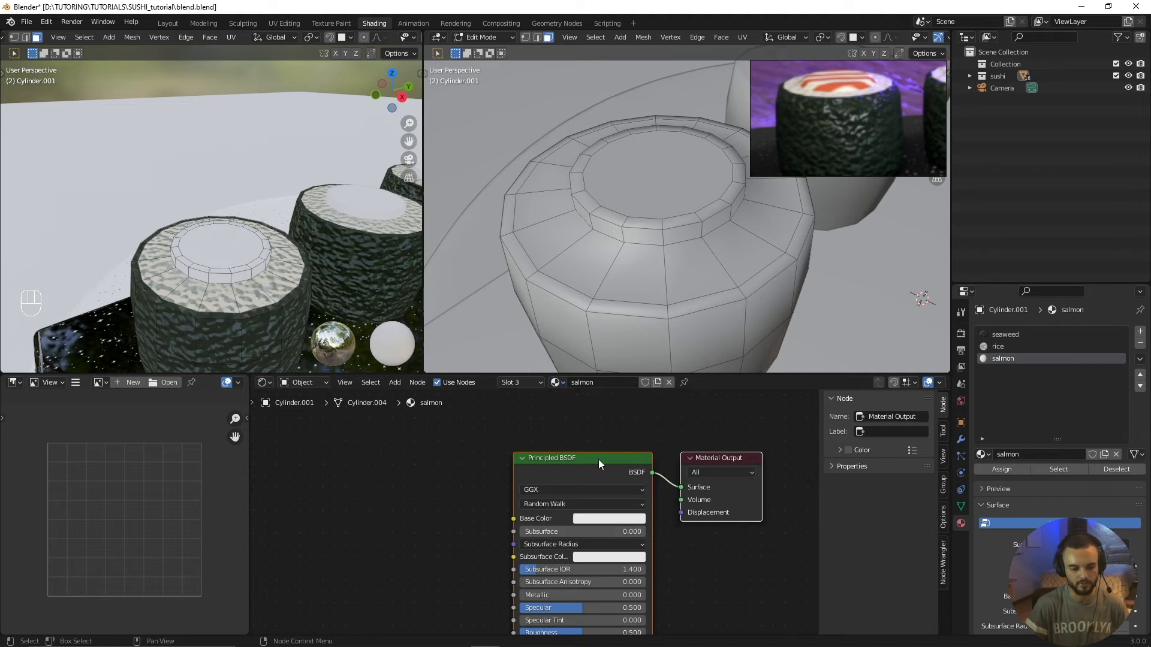
{"action": "scroll", "coordinate": [481, 497], "scroll_direction": "up", "scroll_amount": 1}
{"action": "scroll", "coordinate": [506, 558], "scroll_direction": "down", "scroll_amount": 2}
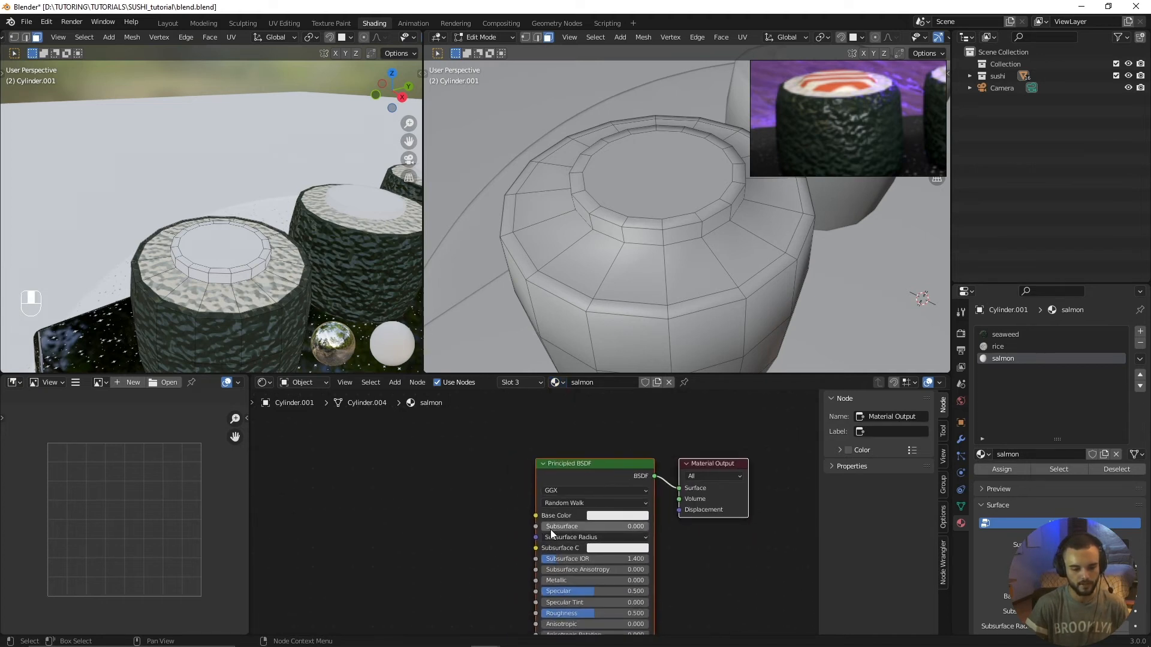
{"action": "left_click", "coordinate": [613, 514]}
{"action": "left_click_drag", "start_coordinate": [629, 412], "coordinate": [618, 438]}
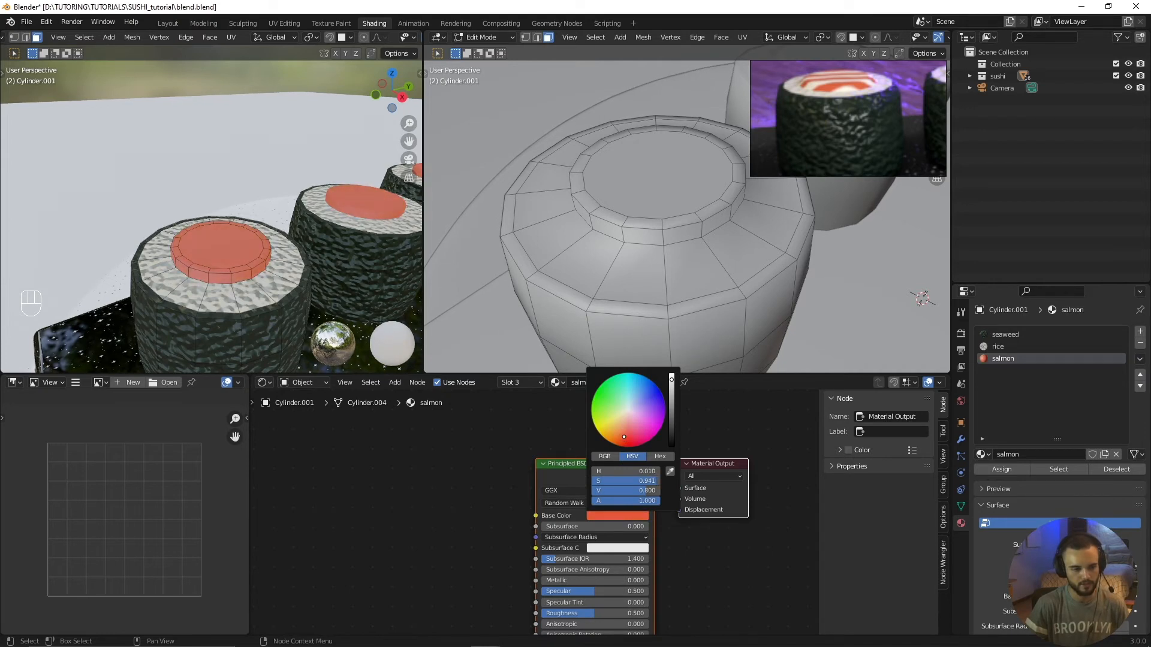
Step: Set the salmon base color to hex FF5C44 and fine-tune it on the color wheel
{"action": "left_click", "coordinate": [636, 517]}
{"action": "left_click", "coordinate": [658, 456]}
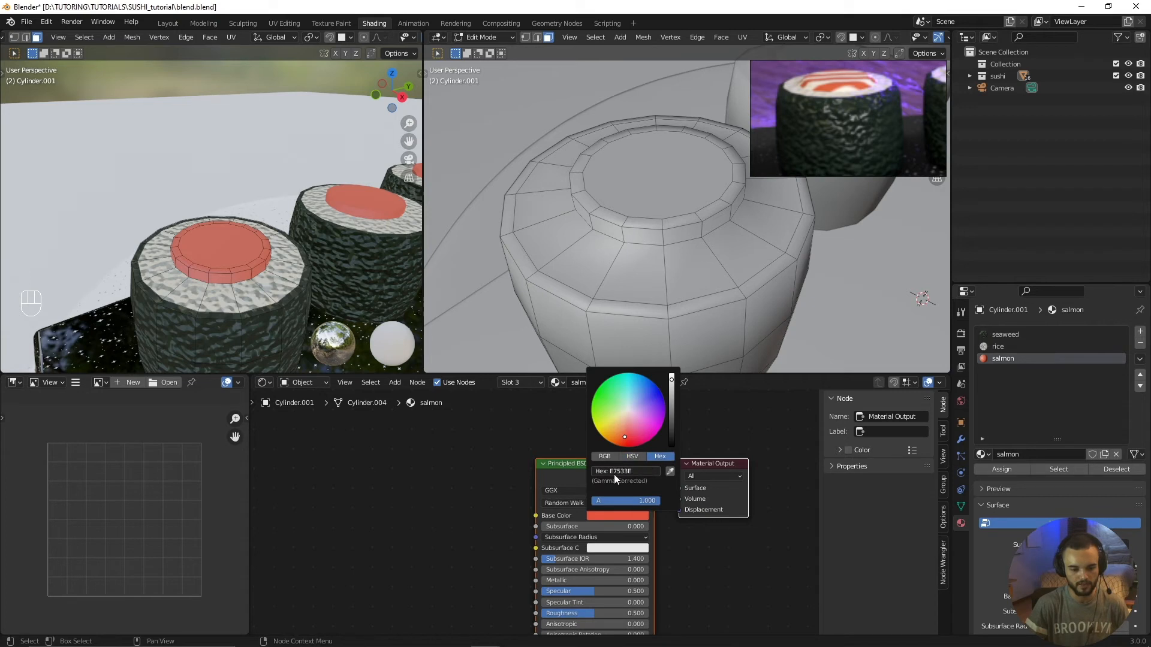
{"action": "type", "text": "FF5C44"}
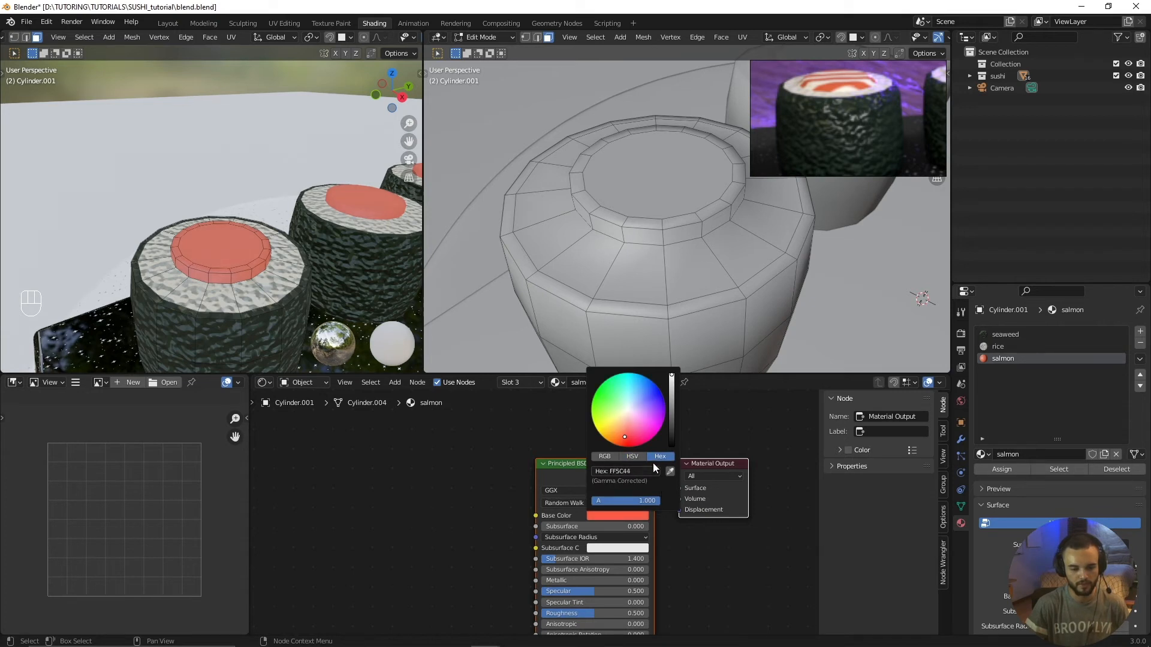
{"action": "left_click_drag", "start_coordinate": [623, 441], "coordinate": [624, 436]}
{"action": "scroll", "coordinate": [500, 515], "scroll_direction": "down", "scroll_amount": 3}
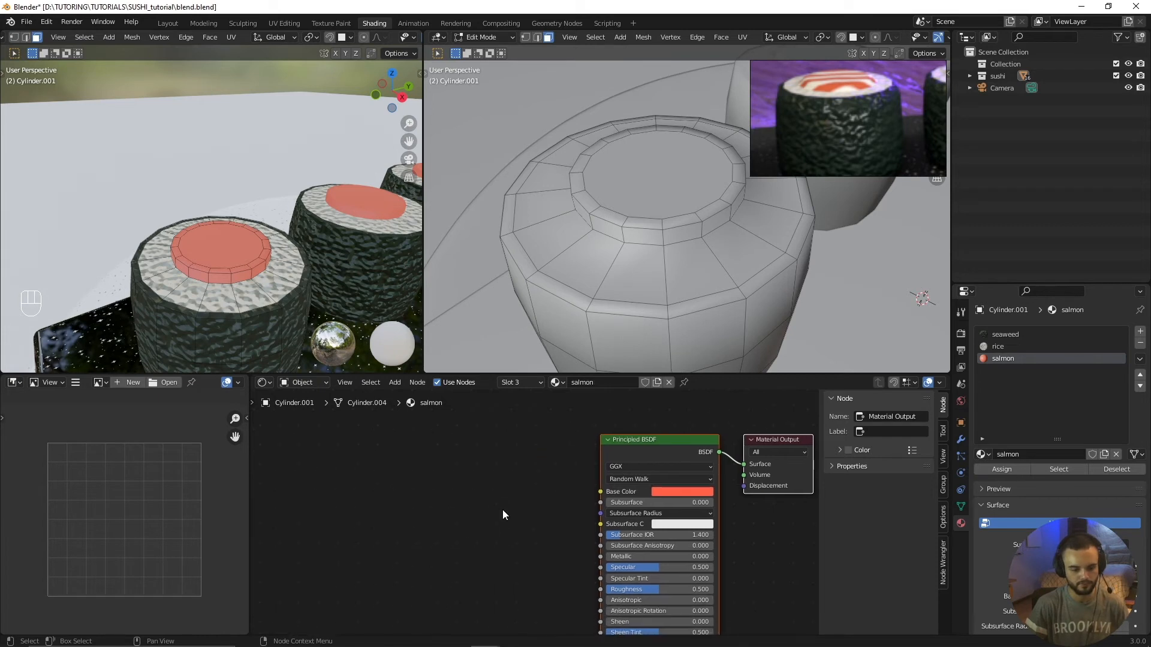
Step: Add a Wave Texture node to the salmon material, placed ahead of the Principled BSDF
{"action": "key", "text": "alt+a"}
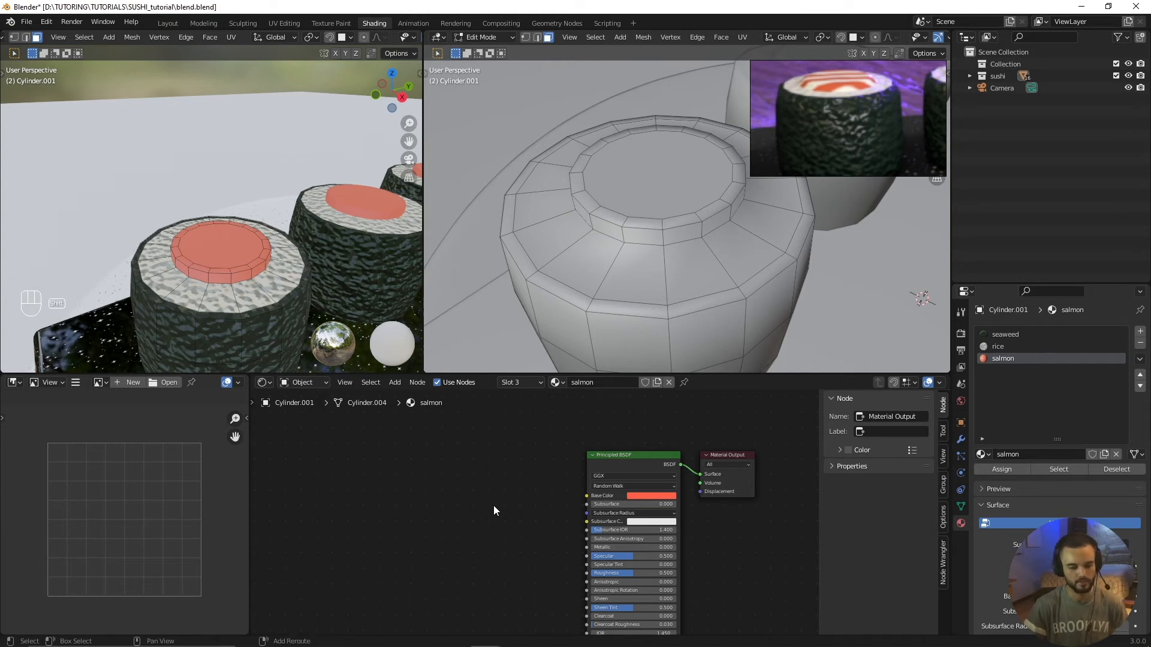
{"action": "key", "text": "shift+a"}
{"action": "mouse_move", "coordinate": [491, 505]}
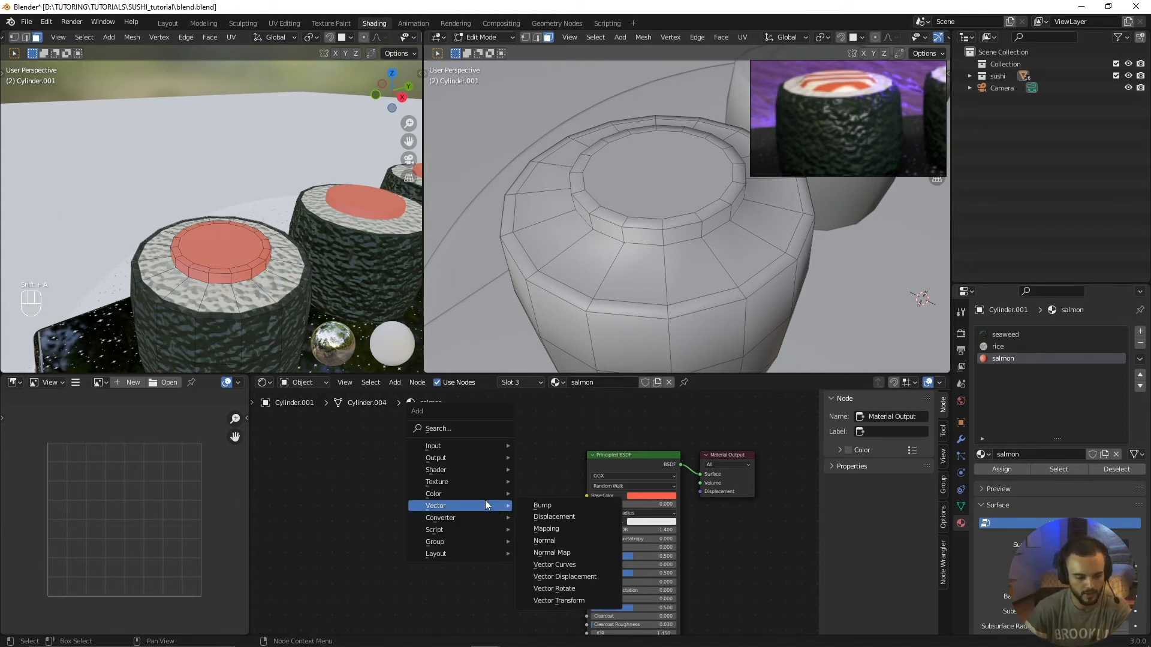
{"action": "mouse_move", "coordinate": [477, 483]}
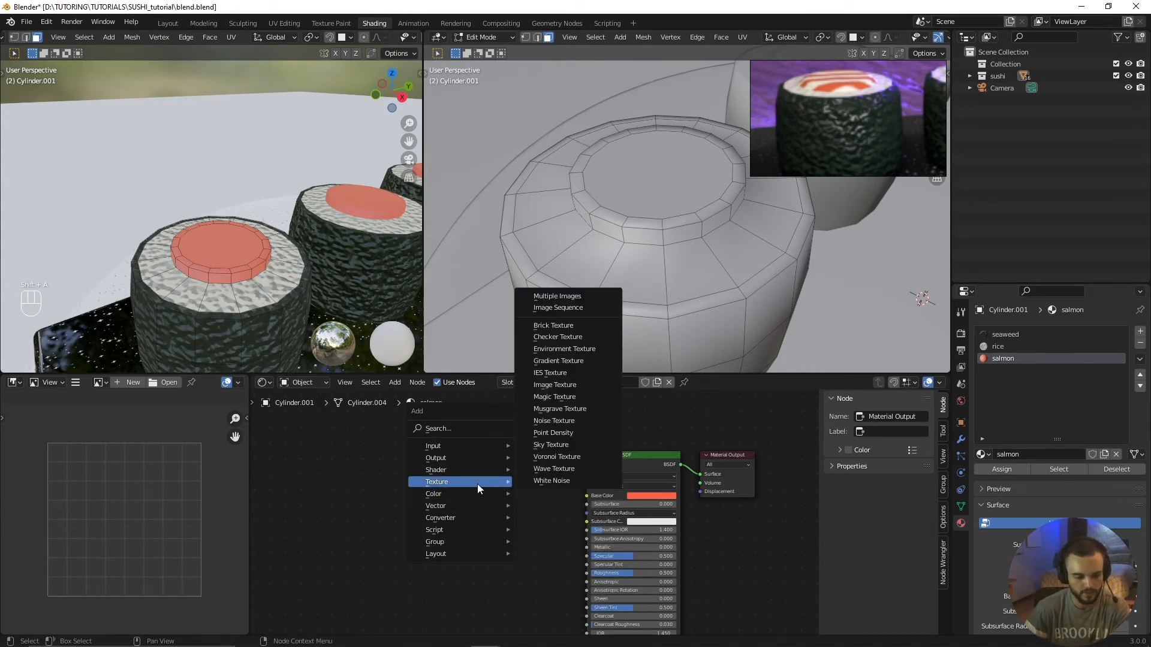
{"action": "left_click", "coordinate": [545, 469]}
{"action": "left_click", "coordinate": [435, 473]}
{"action": "scroll", "coordinate": [465, 489], "scroll_direction": "up", "scroll_amount": 1}
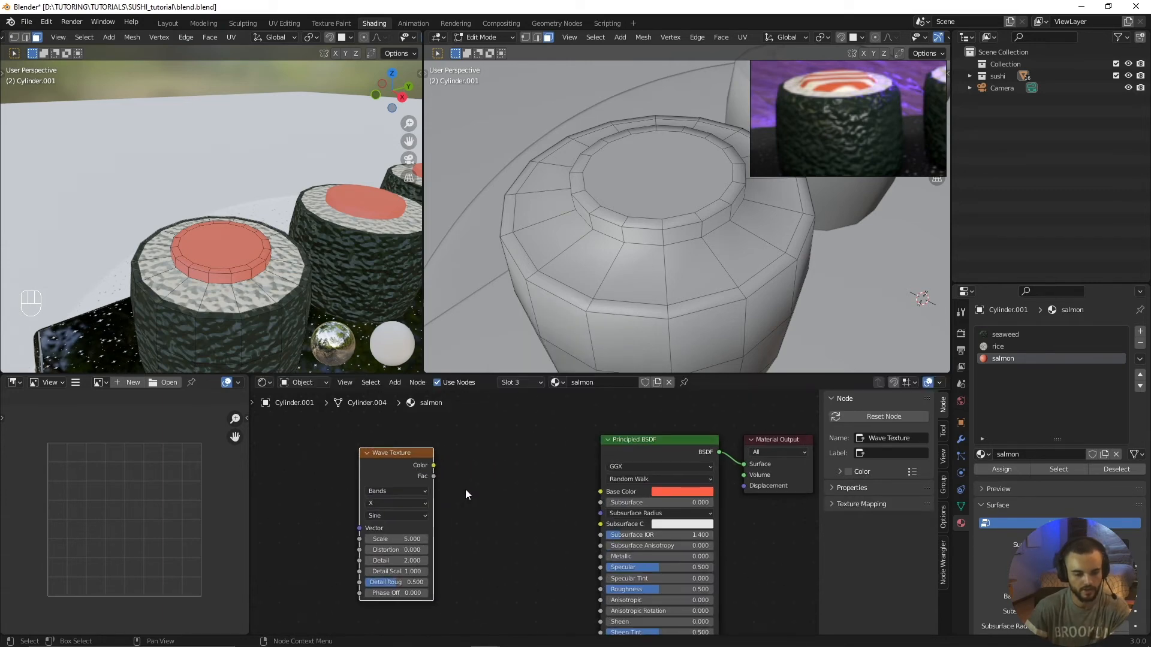
{"action": "left_click", "coordinate": [408, 451]}
Step: Add a ColorRamp and link the Wave Texture's color through it into the salmon base color
{"action": "key", "text": "shift+a"}
{"action": "mouse_move", "coordinate": [520, 476]}
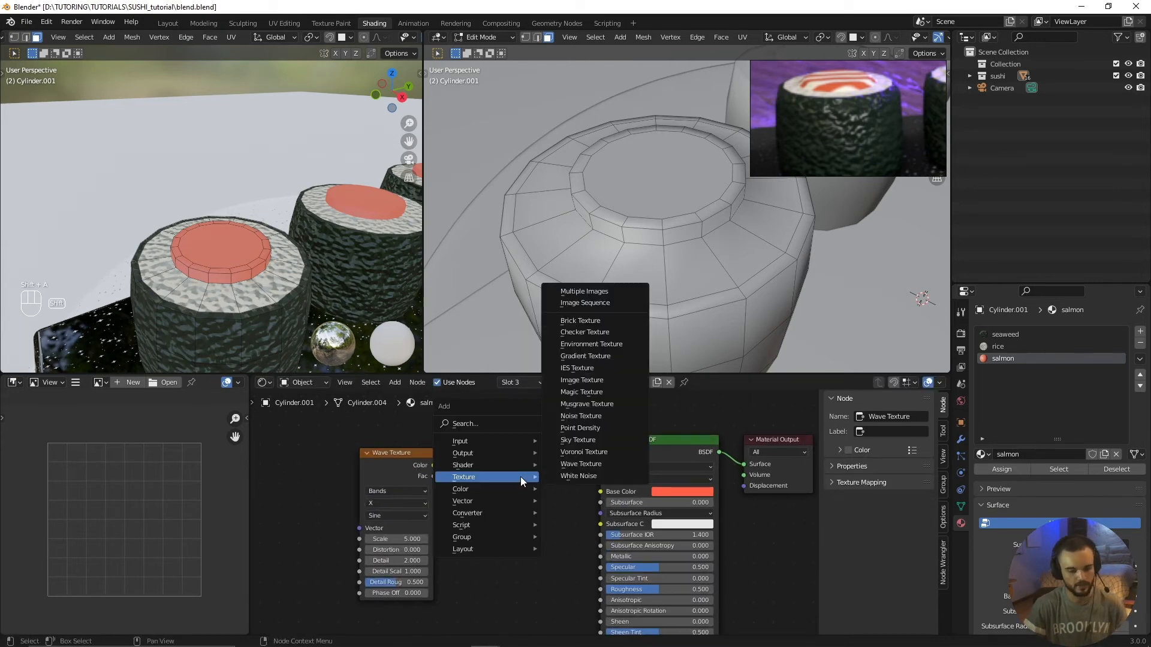
{"action": "mouse_move", "coordinate": [509, 511]}
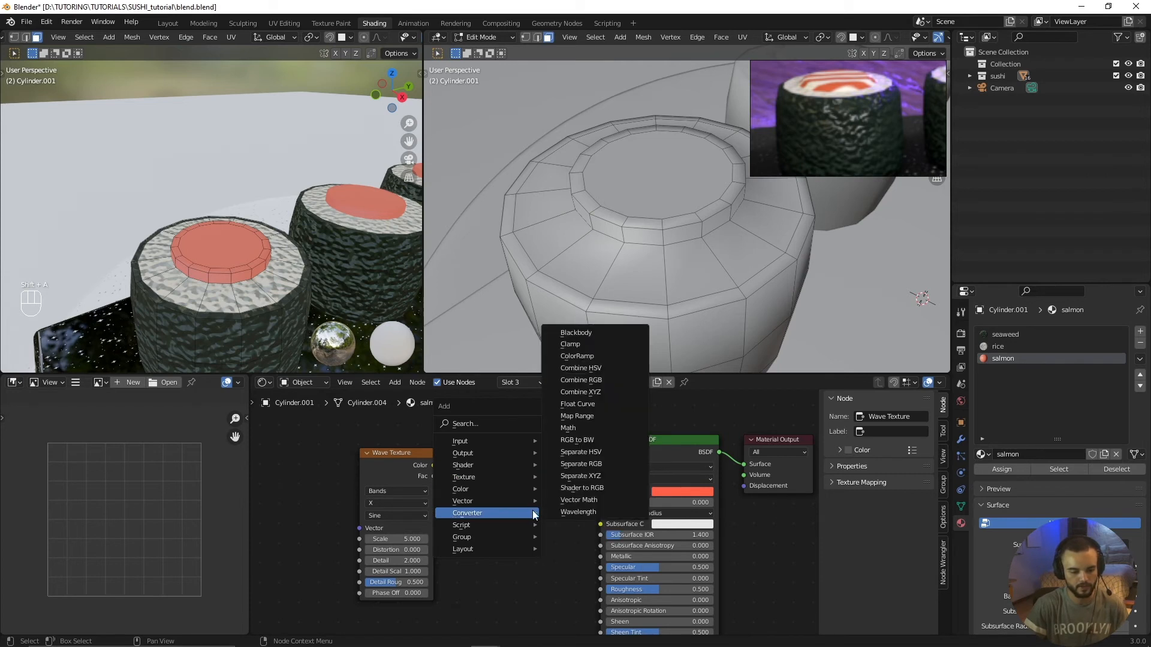
{"action": "left_click", "coordinate": [576, 356]}
{"action": "left_click", "coordinate": [519, 471]}
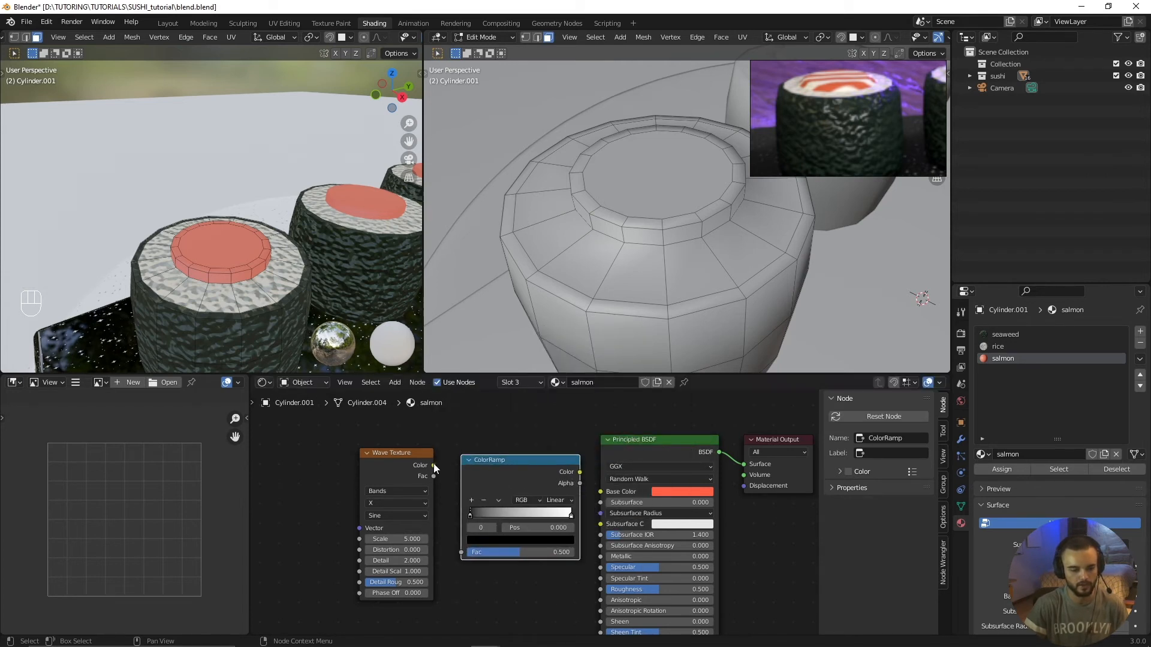
{"action": "left_click_drag", "start_coordinate": [433, 466], "coordinate": [461, 552]}
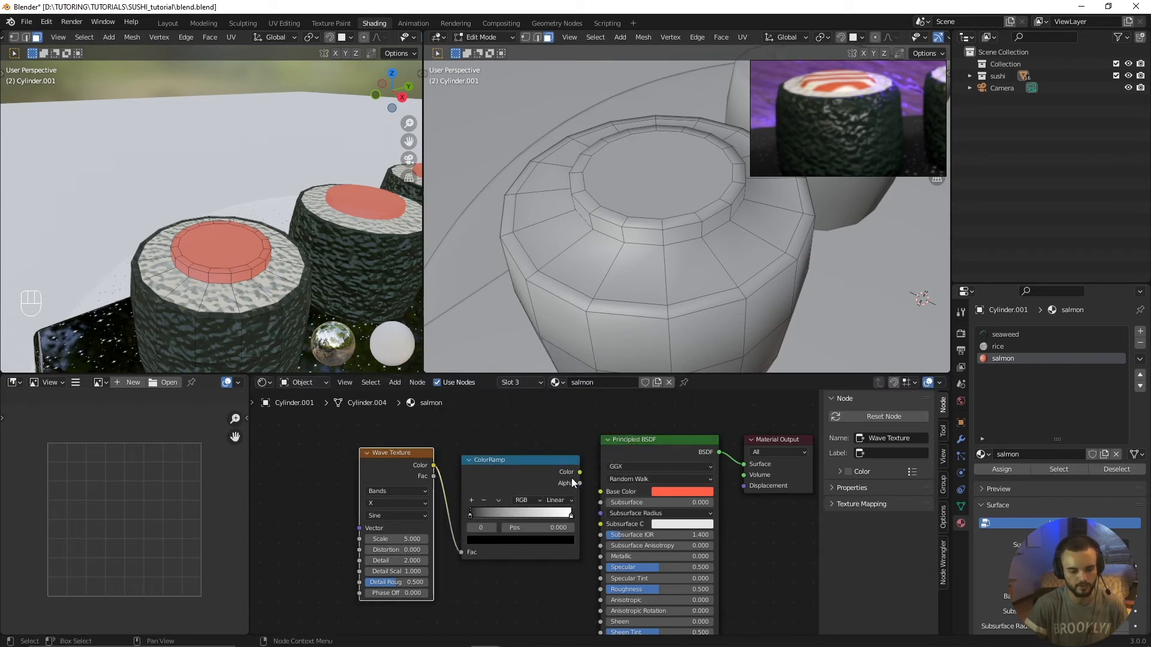
{"action": "left_click_drag", "start_coordinate": [580, 472], "coordinate": [600, 492]}
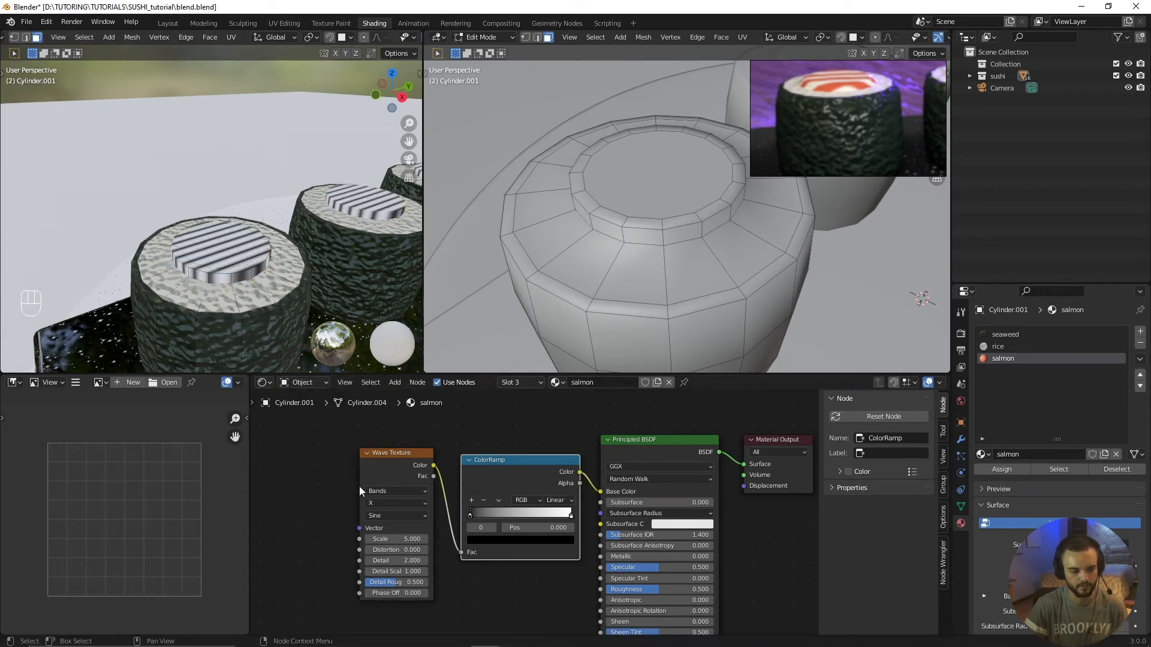
{"action": "scroll", "coordinate": [359, 488], "scroll_direction": "up", "scroll_amount": 2}
{"action": "scroll", "coordinate": [234, 210], "scroll_direction": "up", "scroll_amount": 4}
{"action": "scroll", "coordinate": [233, 210], "scroll_direction": "down", "scroll_amount": 3}
{"action": "middle_click_drag", "start_coordinate": [237, 277], "coordinate": [227, 263], "text": "shift"}
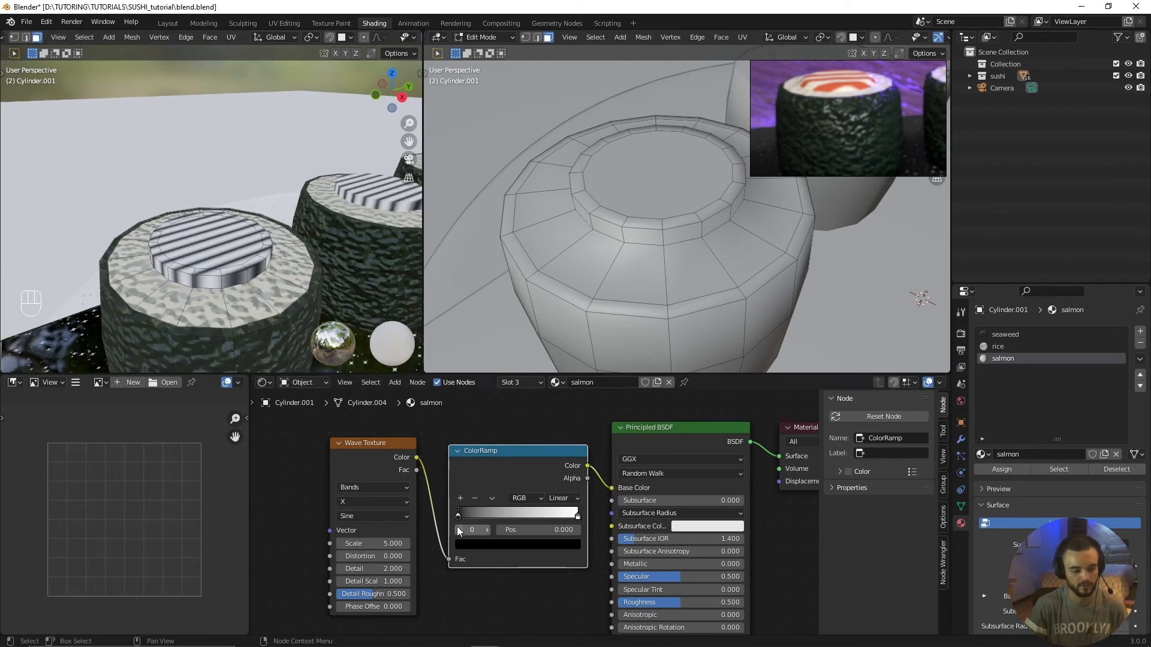
Step: Undo the ColorRamp and its links so the plain salmon base color is accessible again
{"action": "key", "text": "ctrl+z"}
{"action": "key", "text": "ctrl+z"}
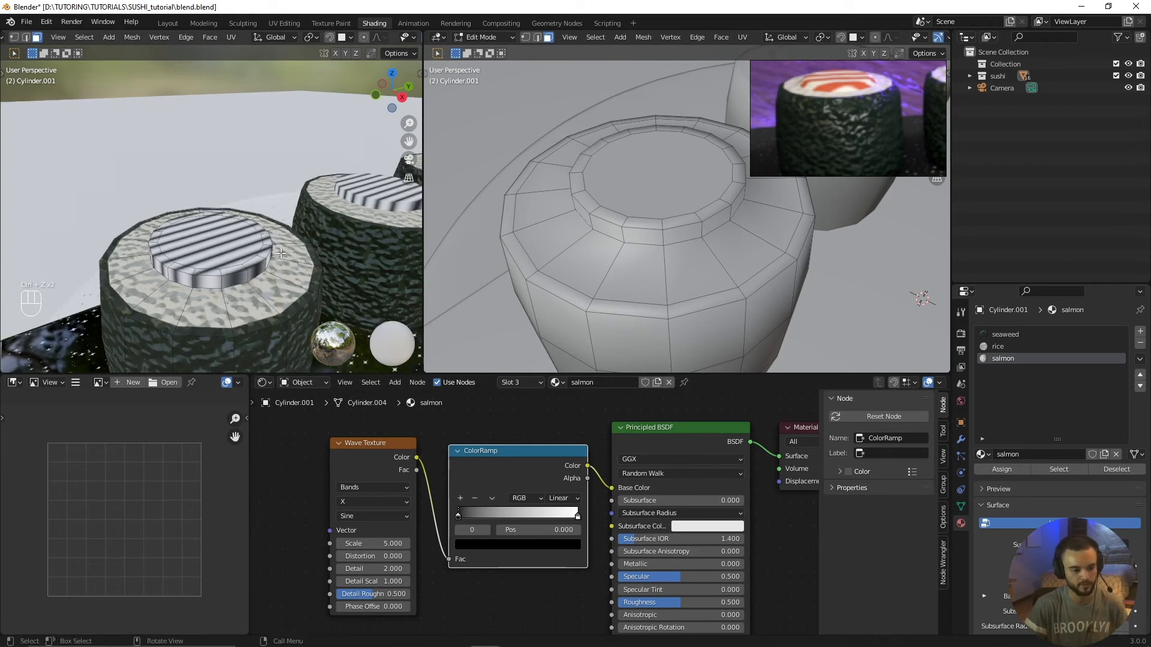
{"action": "left_click_drag", "start_coordinate": [522, 465], "coordinate": [514, 468]}
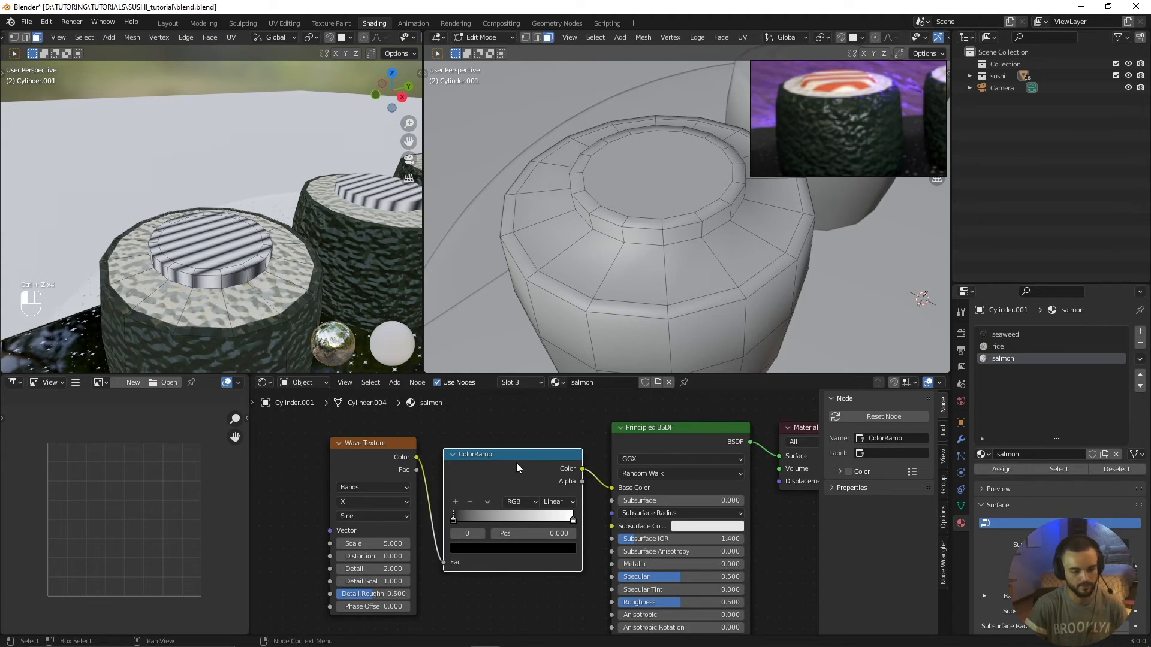
{"action": "key", "text": "ctrl+z"}
{"action": "left_click", "coordinate": [689, 473]}
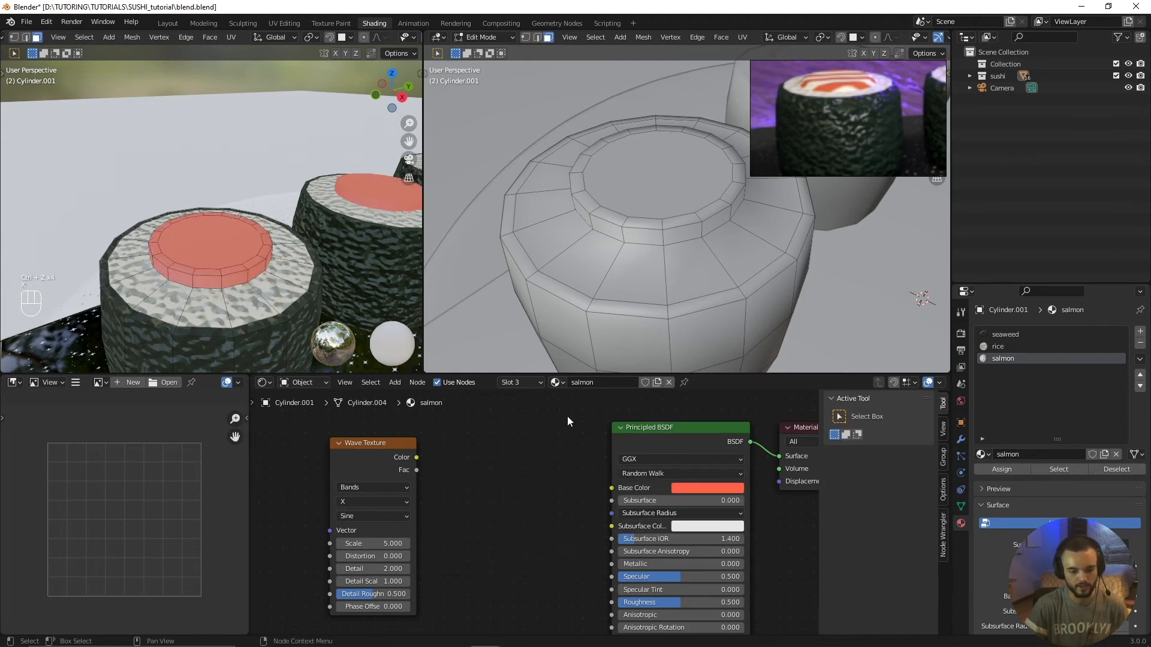
Step: Copy the hex value of the salmon material's base color
{"action": "left_click", "coordinate": [713, 489]}
{"action": "left_click", "coordinate": [723, 440]}
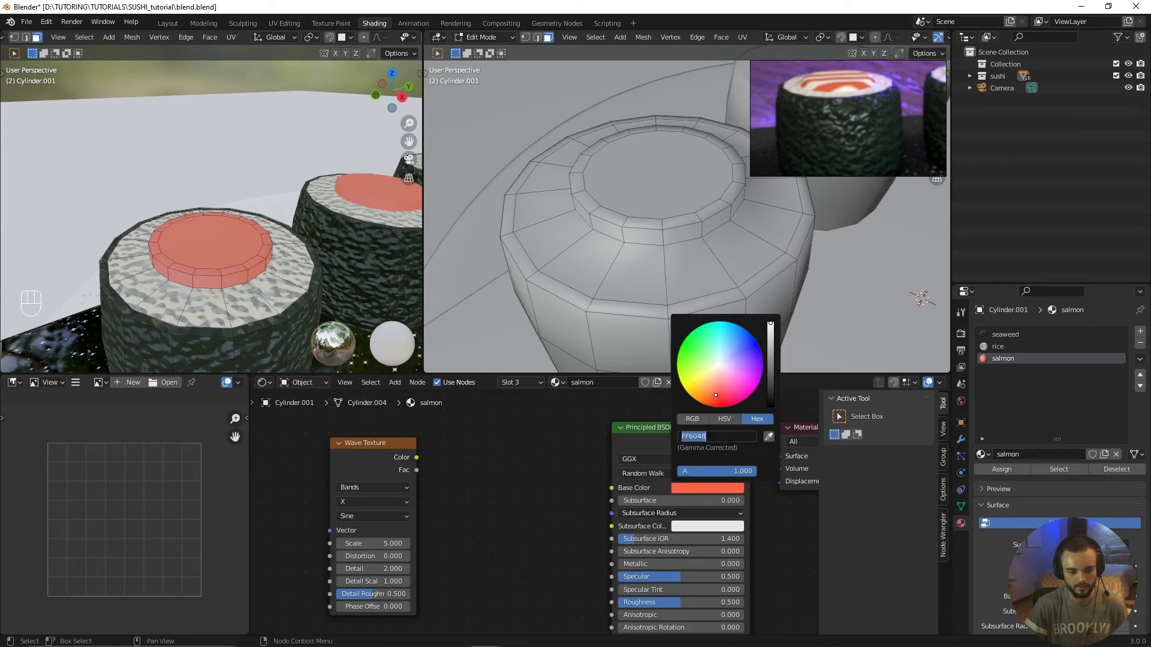
{"action": "left_click", "coordinate": [708, 437]}
{"action": "key", "text": "ctrl+c"}
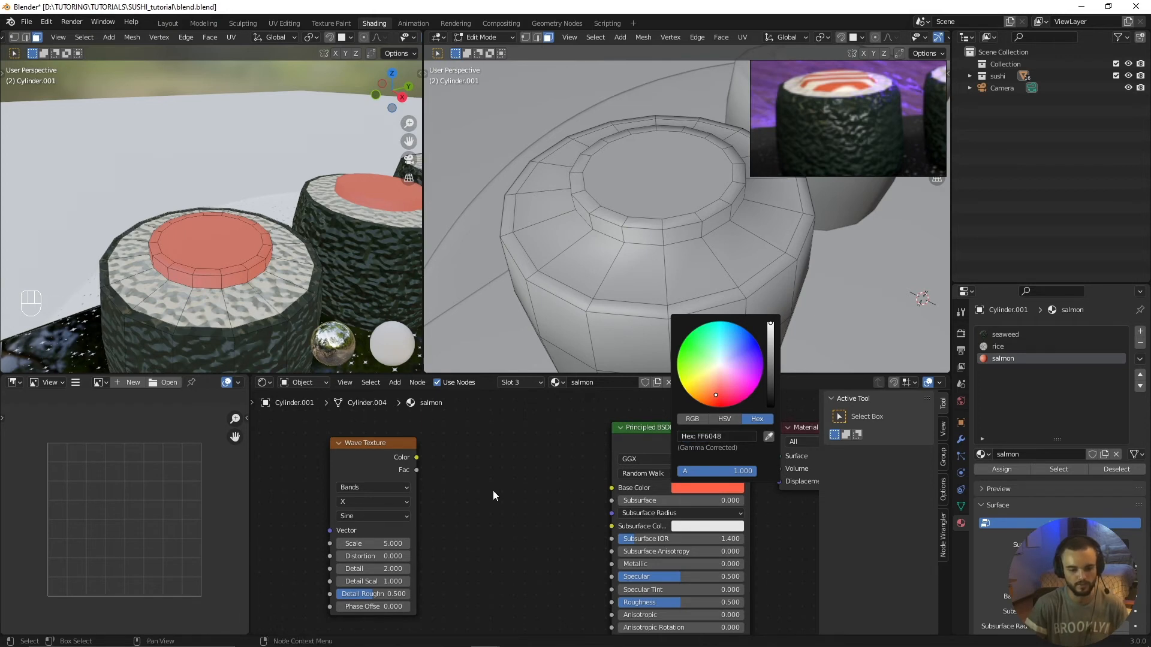
{"action": "key", "text": "shift+a"}
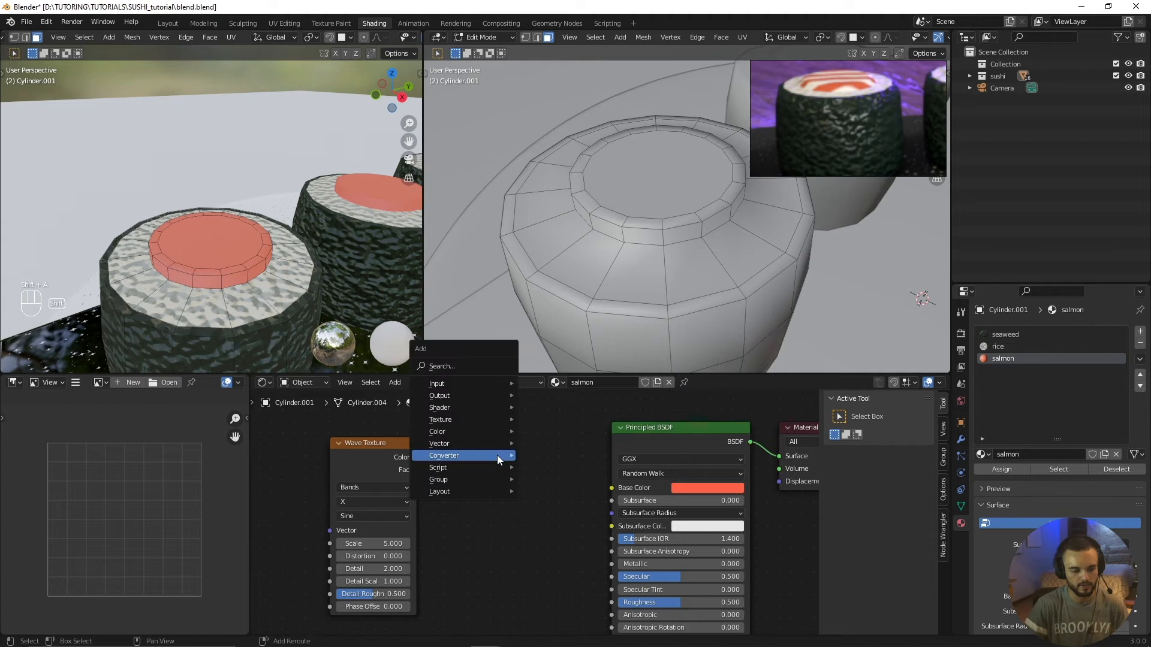
{"action": "left_click", "coordinate": [466, 366]}
{"action": "type", "text": "wave"}
{"action": "left_click", "coordinate": [494, 400]}
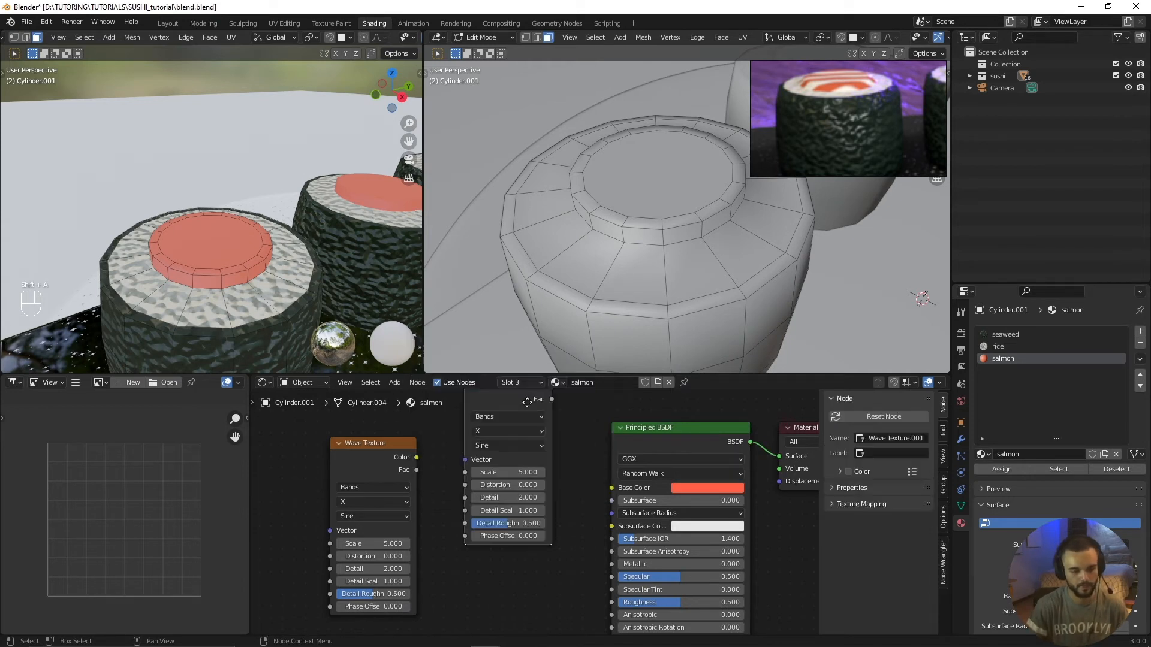
{"action": "key", "text": "x"}
Step: Insert a ColorRamp between the Wave Texture's color output and the Principled BSDF's base color
{"action": "key", "text": "shift+a"}
{"action": "left_click", "coordinate": [516, 466]}
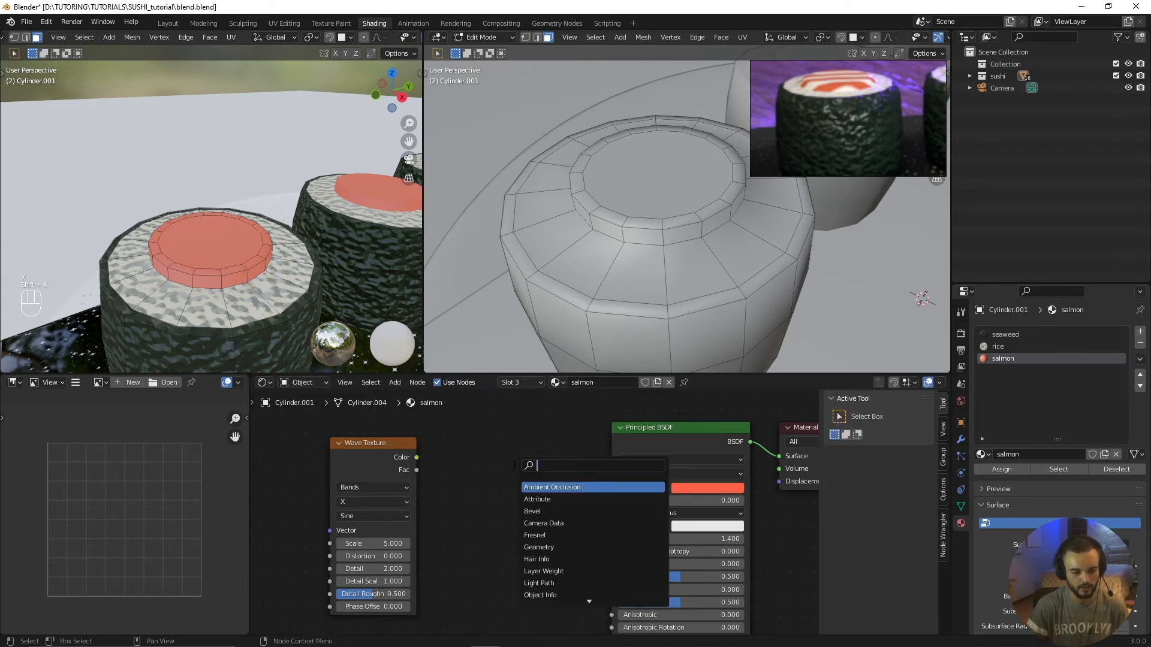
{"action": "type", "text": "co"}
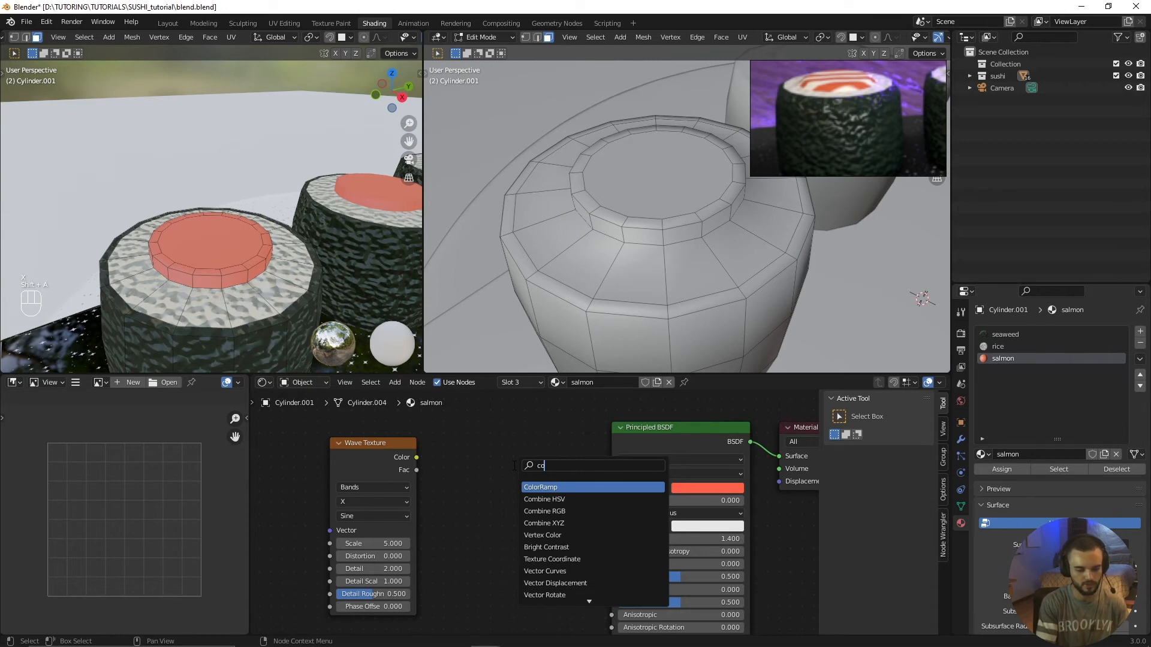
{"action": "left_click", "coordinate": [551, 488]}
{"action": "left_click_drag", "start_coordinate": [417, 457], "coordinate": [445, 559]}
{"action": "left_click_drag", "start_coordinate": [582, 465], "coordinate": [611, 488]}
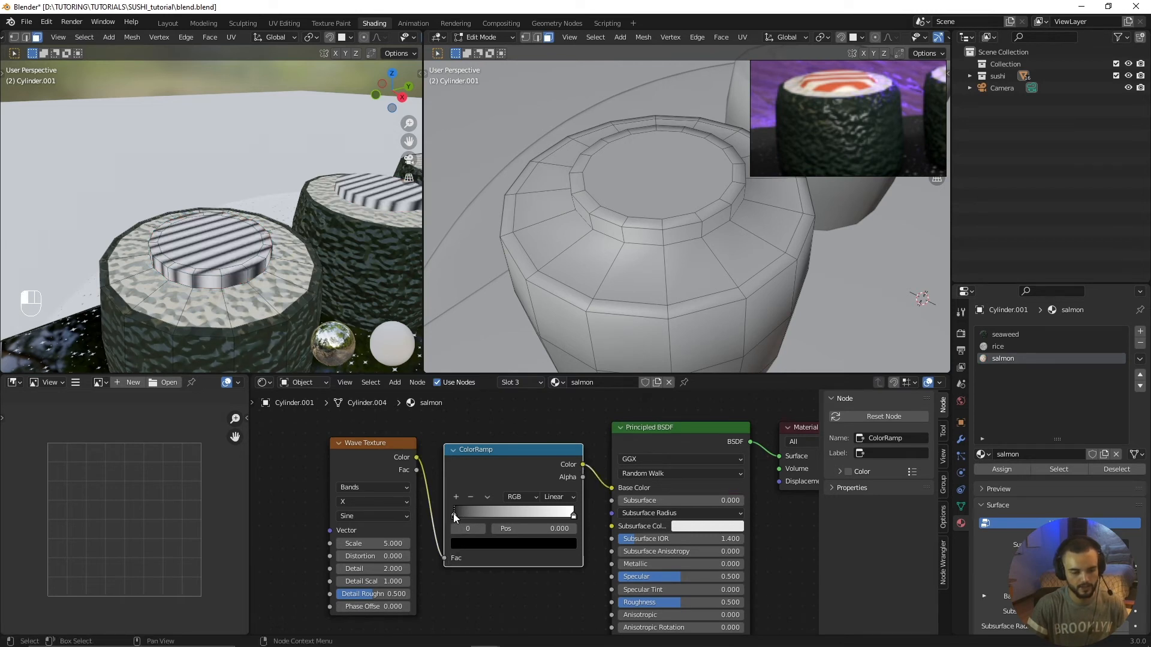
Step: Give the ColorRamp's black stop the copied hex FF6048 and move that stop to position about 0.273
{"action": "left_click", "coordinate": [469, 543]}
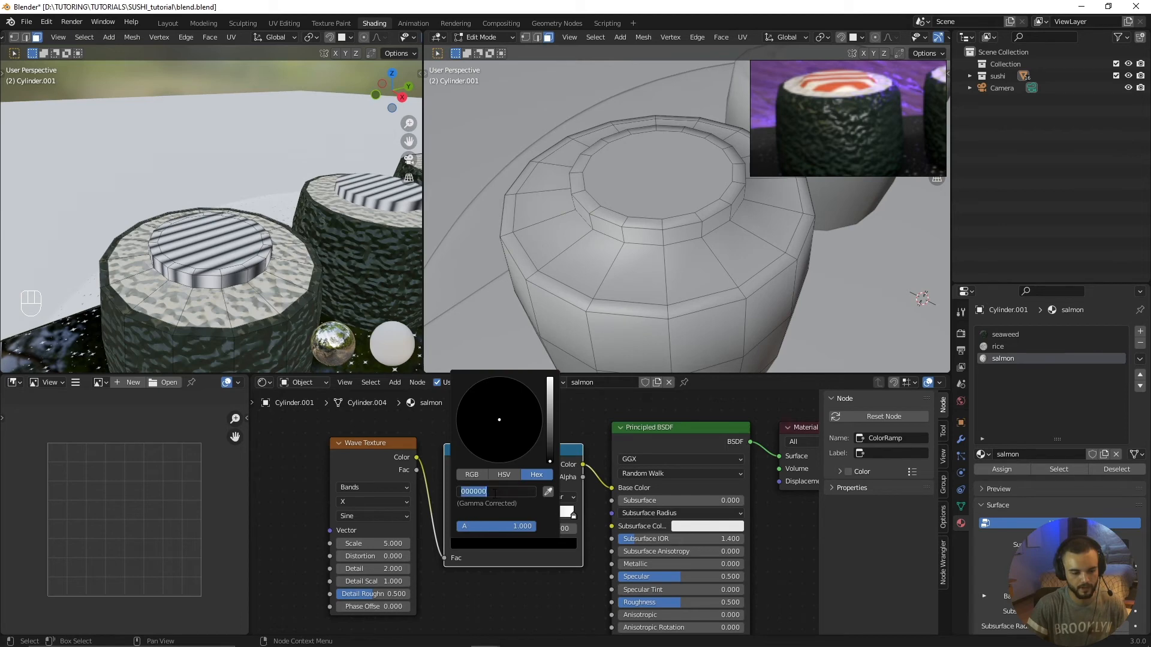
{"action": "key", "text": "ctrl+v"}
{"action": "key", "text": "Return"}
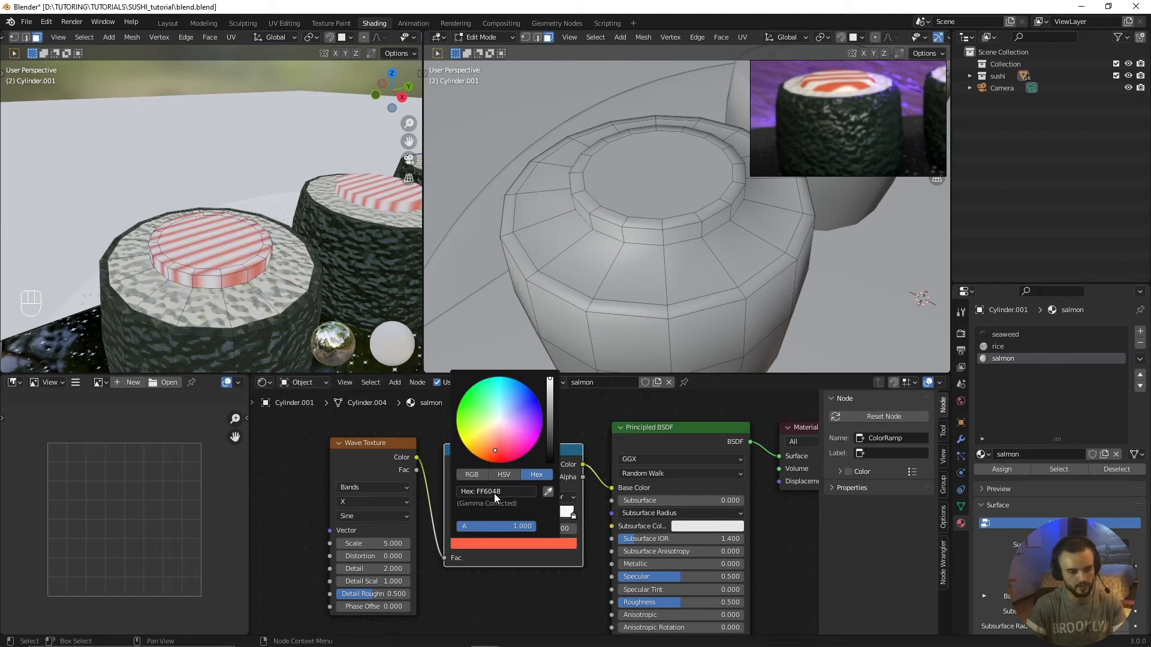
{"action": "scroll", "coordinate": [506, 561], "scroll_direction": "up", "scroll_amount": 2}
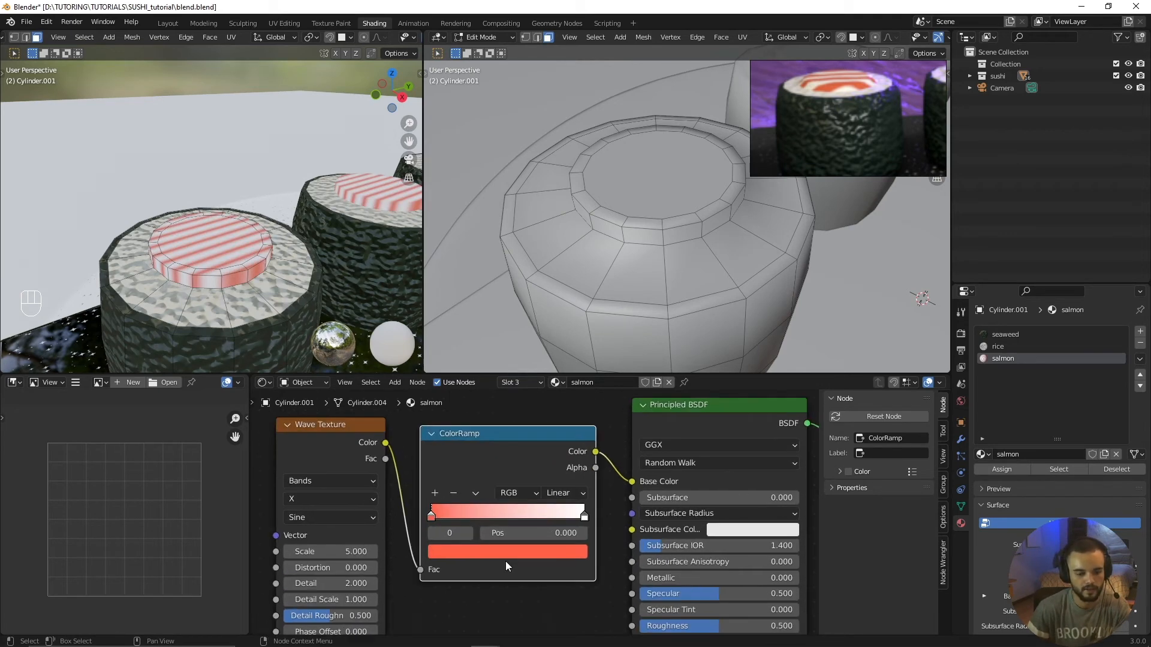
{"action": "left_click_drag", "start_coordinate": [435, 513], "coordinate": [477, 519]}
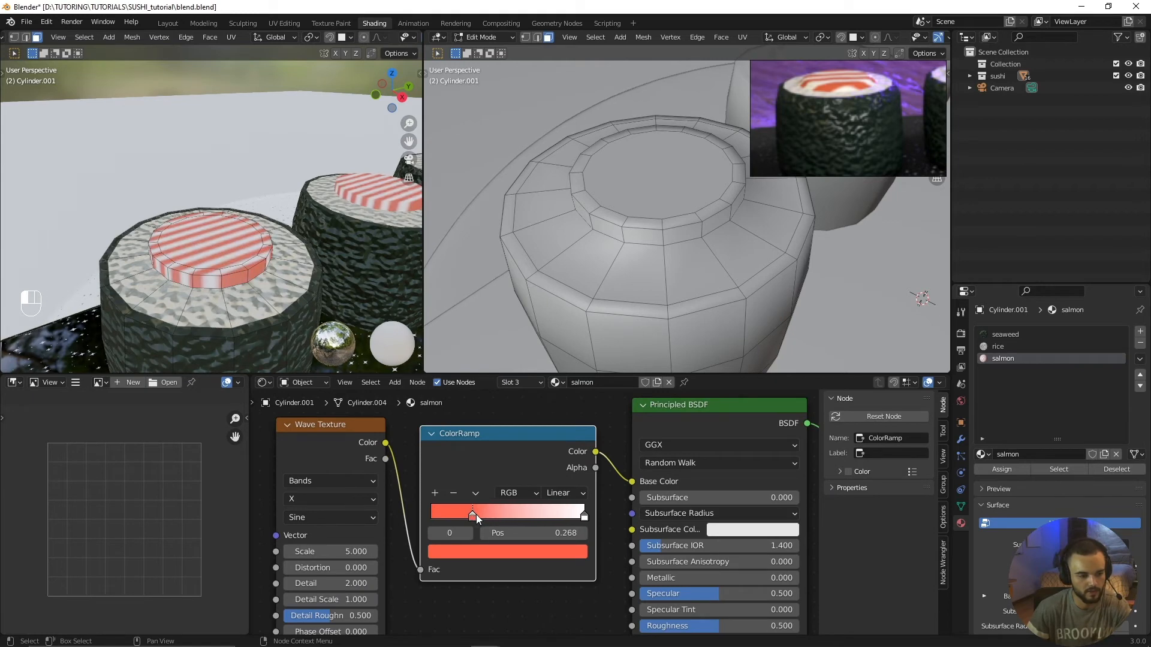
Step: Make the salmon stripes wider and wavy by setting the Wave Texture's scale to 2.8, distortion to 4.8 and detail to 5.2
{"action": "scroll", "coordinate": [359, 239], "scroll_direction": "down", "scroll_amount": 2}
{"action": "middle_click_drag", "start_coordinate": [359, 240], "coordinate": [271, 253]}
{"action": "scroll", "coordinate": [285, 289], "scroll_direction": "up", "scroll_amount": 4}
{"action": "scroll", "coordinate": [279, 291], "scroll_direction": "down", "scroll_amount": 1}
{"action": "middle_click_drag", "start_coordinate": [336, 553], "coordinate": [409, 513]}
{"action": "middle_click_drag", "start_coordinate": [389, 405], "coordinate": [477, 427]}
{"action": "mouse_move", "coordinate": [478, 415]}
{"action": "left_mouse_down"}
{"action": "mouse_move", "coordinate": [498, 413]}
{"action": "mouse_move", "coordinate": [473, 411]}
{"action": "left_mouse_up"}
{"action": "mouse_move", "coordinate": [465, 533]}
{"action": "left_mouse_down"}
{"action": "mouse_move", "coordinate": [506, 533]}
{"action": "mouse_move", "coordinate": [443, 533]}
{"action": "mouse_move", "coordinate": [492, 558]}
{"action": "left_mouse_up"}
{"action": "middle_click_drag", "start_coordinate": [253, 352], "coordinate": [292, 363]}
{"action": "scroll", "coordinate": [291, 364], "scroll_direction": "up", "scroll_amount": 4}
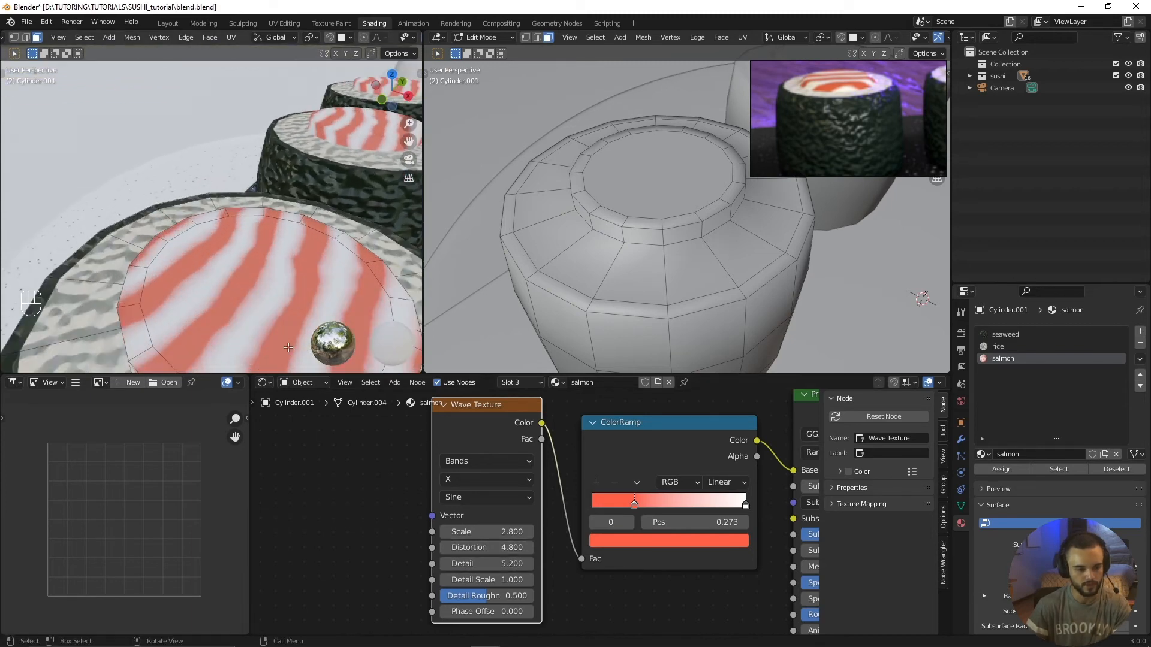
Step: Set the Wave Texture's detail to 4
{"action": "left_click", "coordinate": [492, 559]}
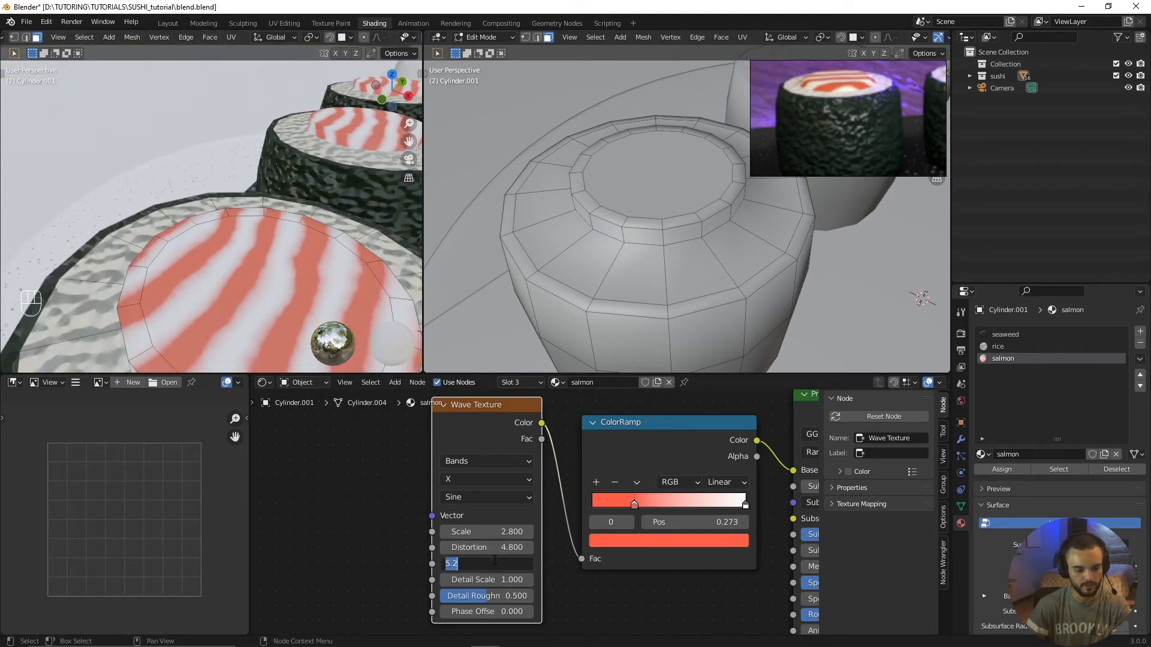
{"action": "type", "text": "4"}
{"action": "key", "text": "Return"}
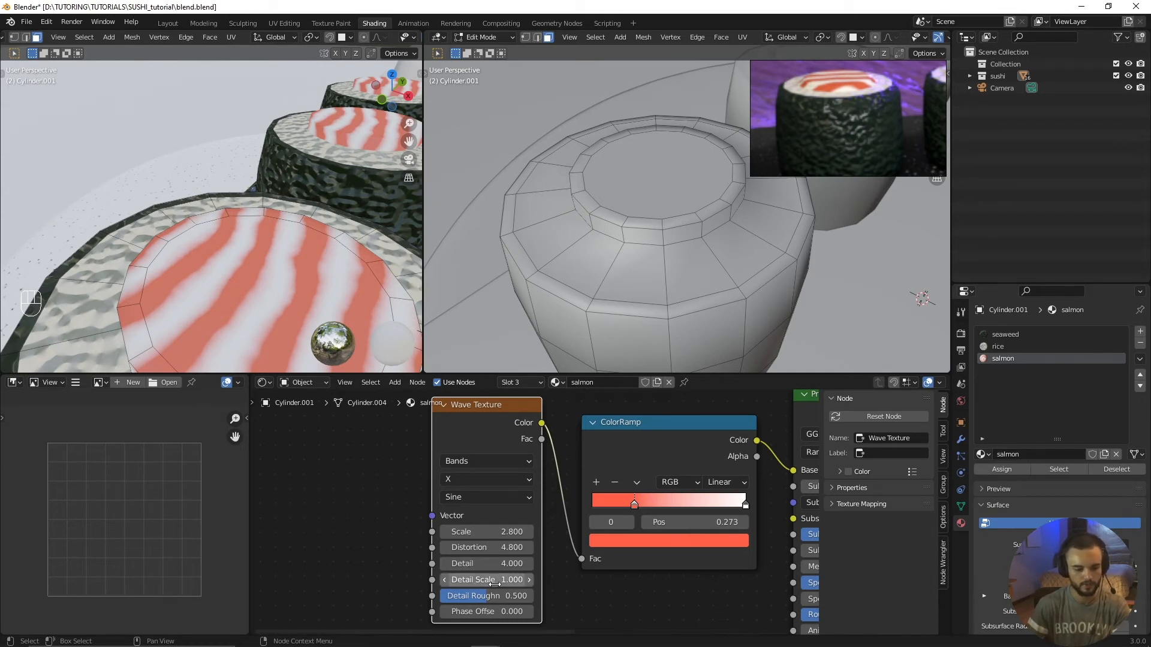
{"action": "mouse_move", "coordinate": [492, 577]}
{"action": "left_mouse_down"}
{"action": "mouse_move", "coordinate": [517, 578]}
{"action": "mouse_move", "coordinate": [480, 577]}
{"action": "left_mouse_up"}
{"action": "middle_click_drag", "start_coordinate": [263, 264], "coordinate": [262, 247]}
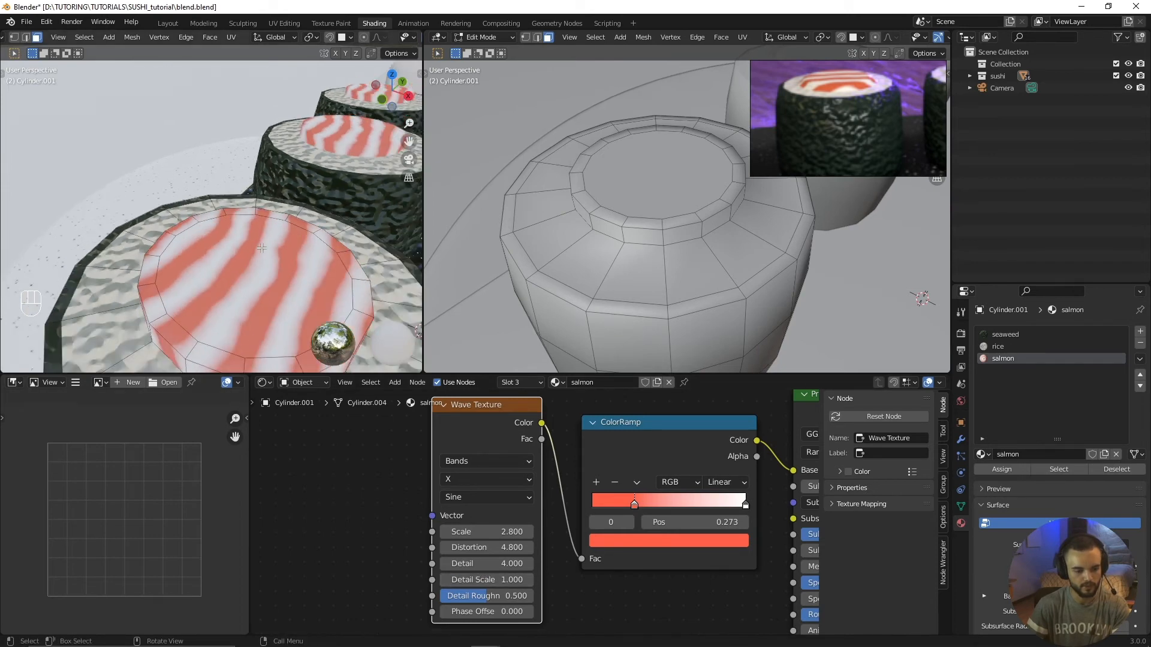
Step: Make the salmon glossier by setting its Principled BSDF roughness to 0.2
{"action": "scroll", "coordinate": [524, 501], "scroll_direction": "down", "scroll_amount": 1}
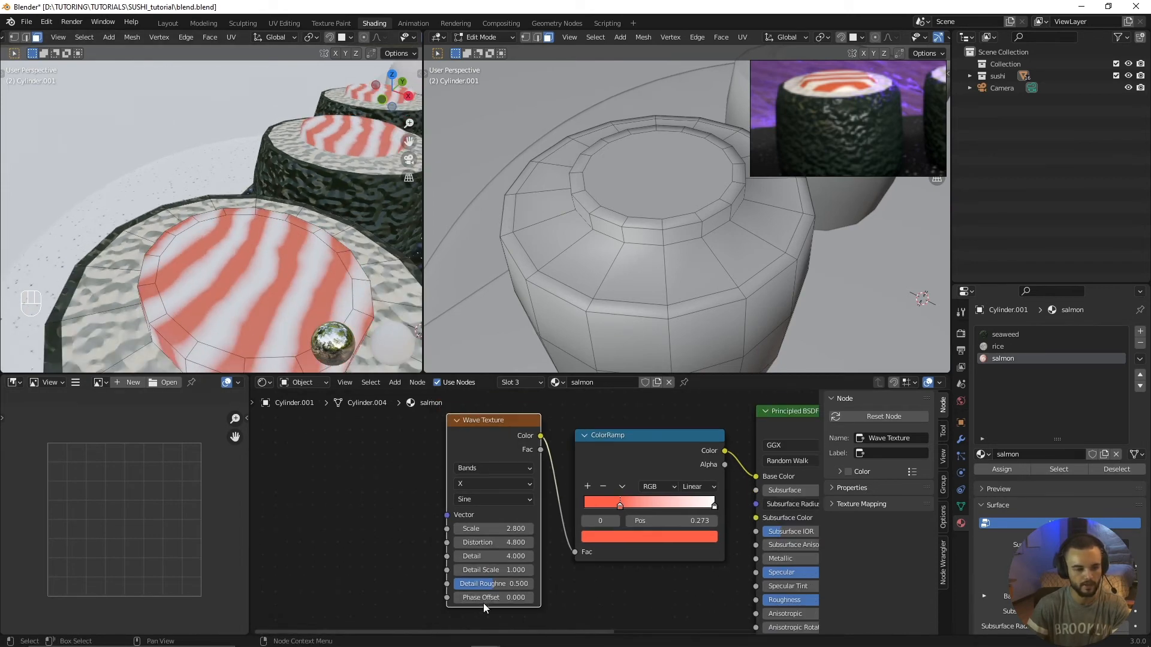
{"action": "scroll", "coordinate": [288, 264], "scroll_direction": "down", "scroll_amount": 3}
{"action": "middle_click_drag", "start_coordinate": [288, 264], "coordinate": [249, 251]}
{"action": "middle_click_drag", "start_coordinate": [591, 514], "coordinate": [370, 472]}
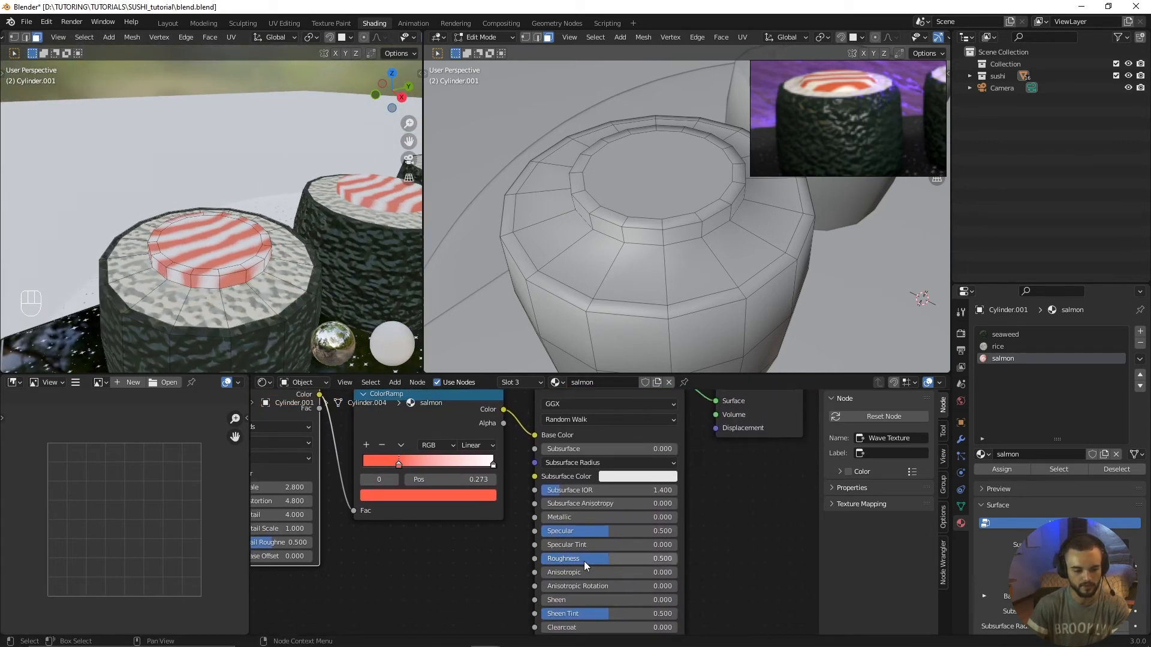
{"action": "scroll", "coordinate": [536, 539], "scroll_direction": "down", "scroll_amount": 1}
{"action": "left_click", "coordinate": [566, 552]}
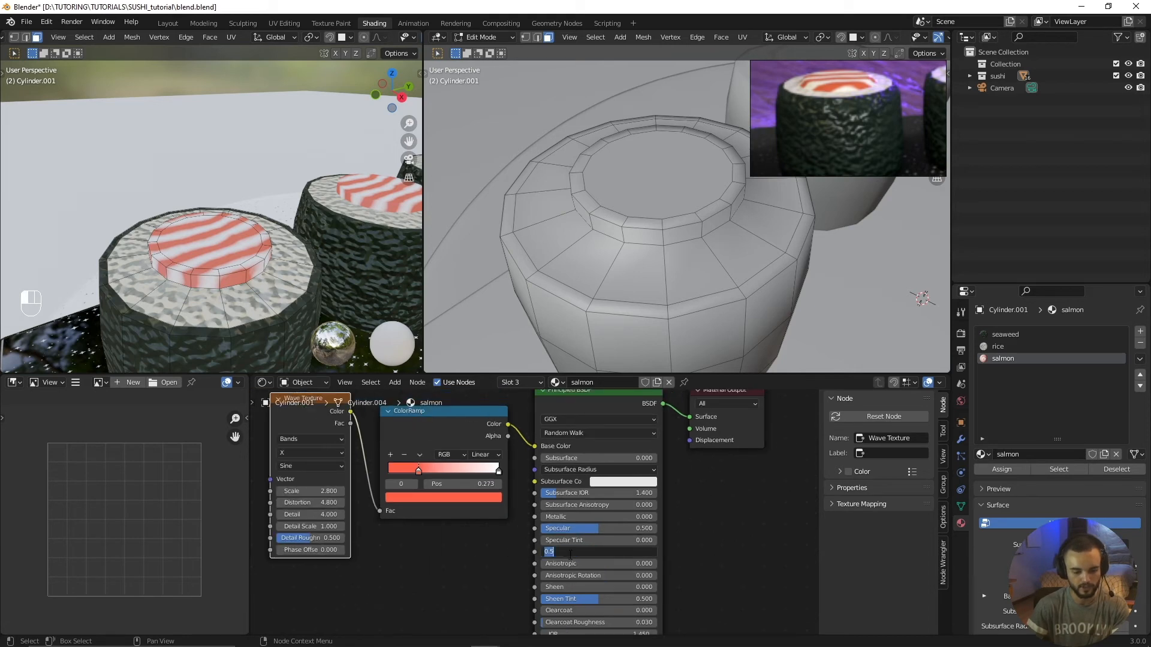
{"action": "key", "text": "Return"}
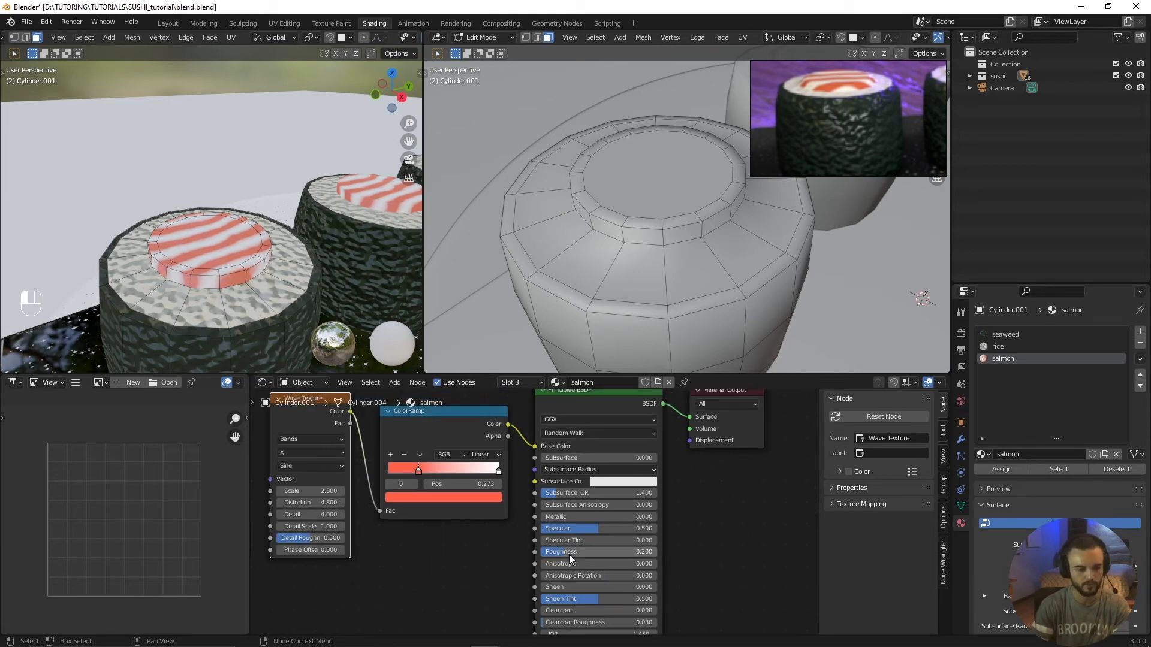
Step: Leave mesh editing and select the lower rounded block of the front nigiri beside the rolls
{"action": "scroll", "coordinate": [299, 229], "scroll_direction": "down", "scroll_amount": 3}
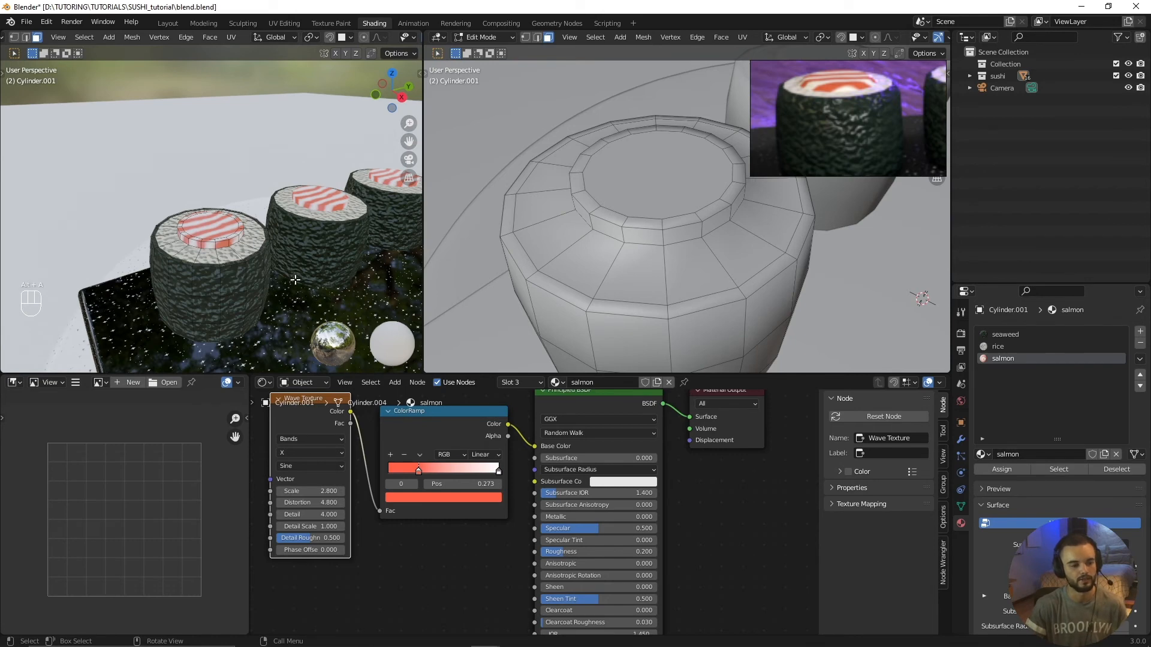
{"action": "middle_click_drag", "start_coordinate": [299, 228], "coordinate": [264, 292]}
{"action": "key", "text": "Tab"}
{"action": "left_click", "coordinate": [193, 288]}
{"action": "left_click", "coordinate": [227, 291]}
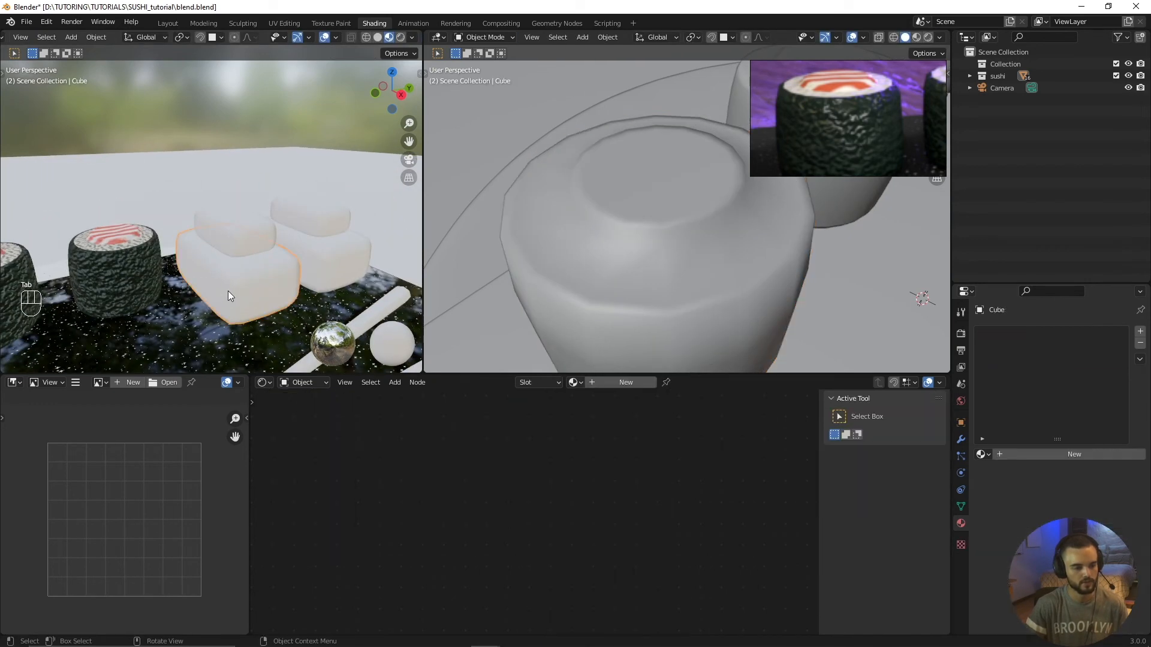
{"action": "scroll", "coordinate": [283, 240], "scroll_direction": "down", "scroll_amount": 3}
{"action": "middle_click_drag", "start_coordinate": [283, 240], "coordinate": [286, 236]}
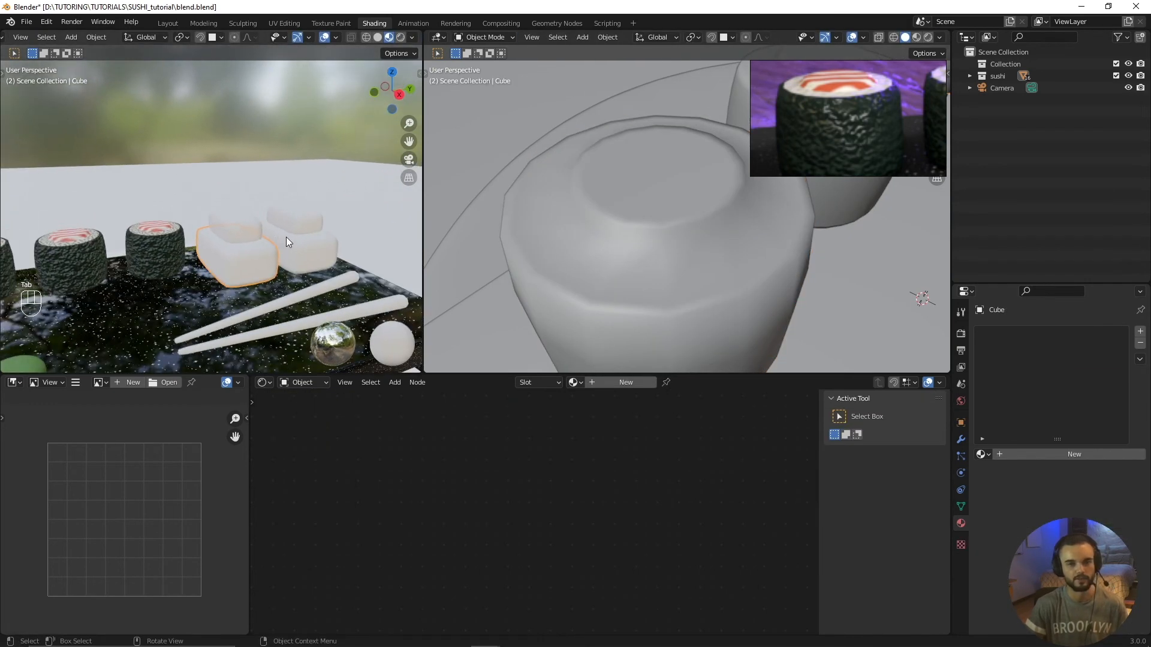
Step: Assign the existing rice material to the lower block of the front nigiri
{"action": "scroll", "coordinate": [272, 293], "scroll_direction": "up", "scroll_amount": 2}
{"action": "middle_click_drag", "start_coordinate": [272, 293], "coordinate": [284, 254], "text": "shift"}
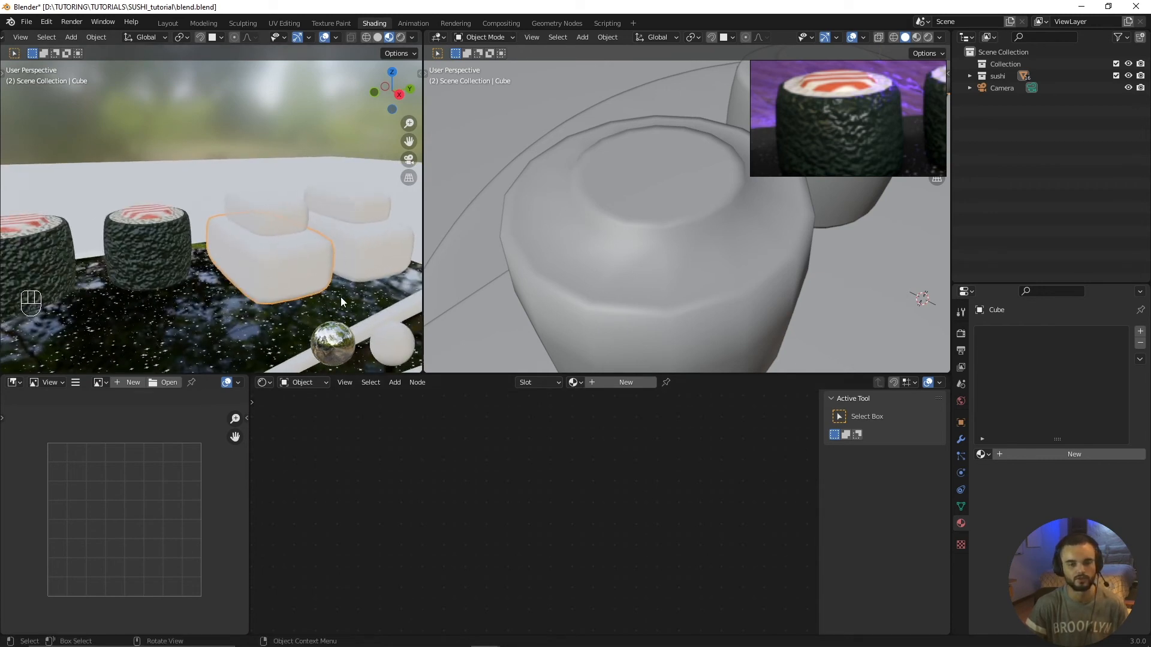
{"action": "left_click", "coordinate": [575, 383]}
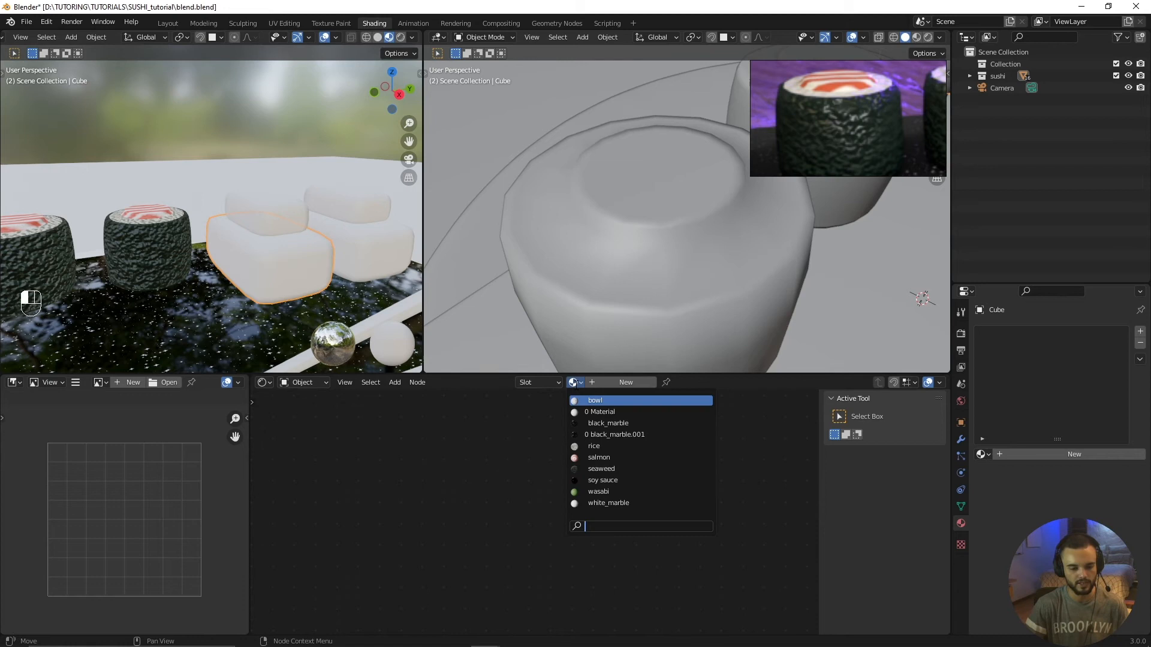
{"action": "left_click", "coordinate": [576, 390]}
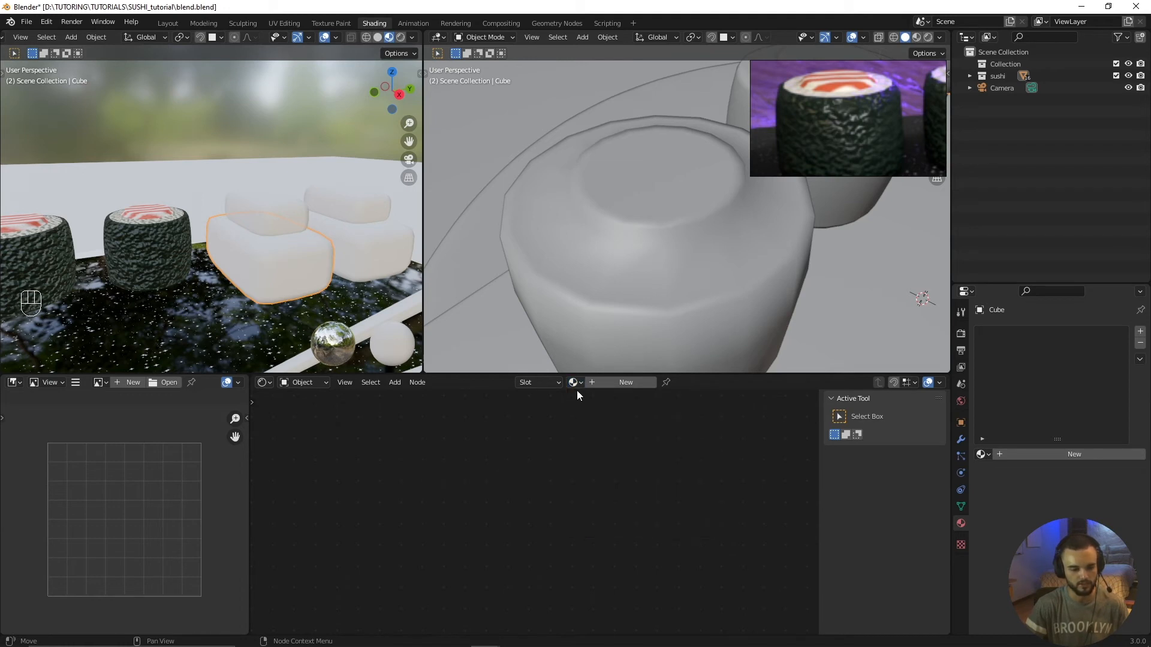
{"action": "left_click", "coordinate": [575, 383]}
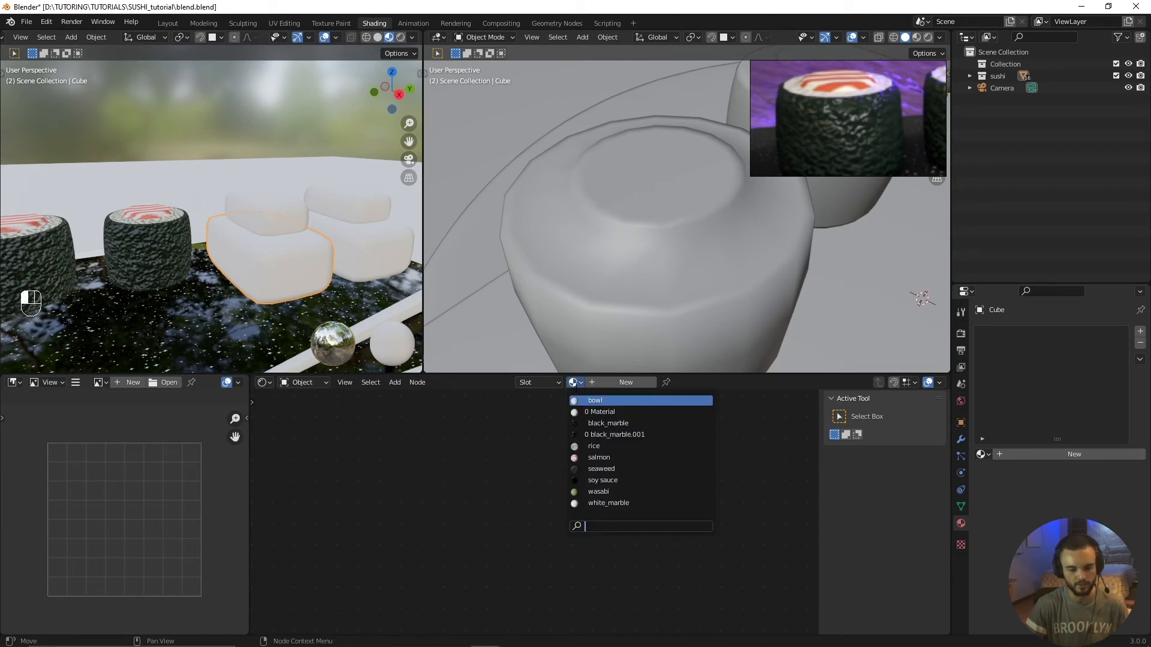
{"action": "left_click", "coordinate": [588, 446]}
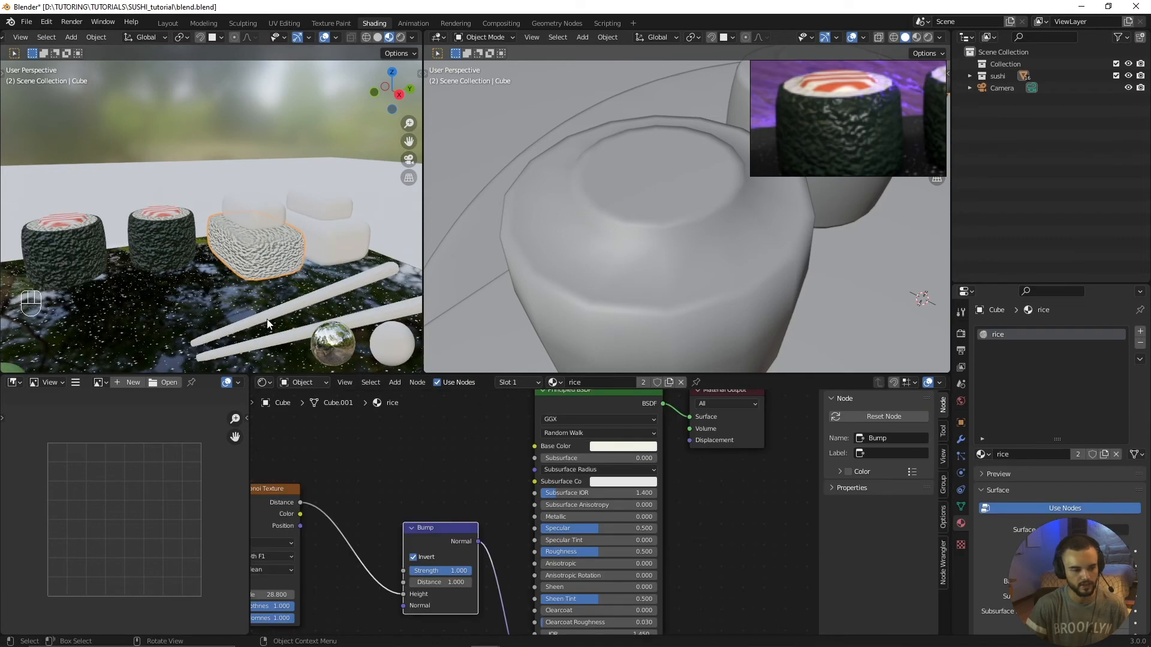
Step: Soften the rice's surface relief by setting its Bump node strength to 0.53
{"action": "middle_click_drag", "start_coordinate": [268, 319], "coordinate": [298, 327]}
{"action": "scroll", "coordinate": [264, 301], "scroll_direction": "up", "scroll_amount": 4}
{"action": "scroll", "coordinate": [238, 271], "scroll_direction": "up", "scroll_amount": 3}
{"action": "scroll", "coordinate": [238, 266], "scroll_direction": "down", "scroll_amount": 6}
{"action": "scroll", "coordinate": [231, 268], "scroll_direction": "up", "scroll_amount": 4}
{"action": "scroll", "coordinate": [360, 528], "scroll_direction": "down", "scroll_amount": 5}
{"action": "middle_click_drag", "start_coordinate": [360, 534], "coordinate": [480, 535]}
{"action": "scroll", "coordinate": [520, 563], "scroll_direction": "up", "scroll_amount": 4}
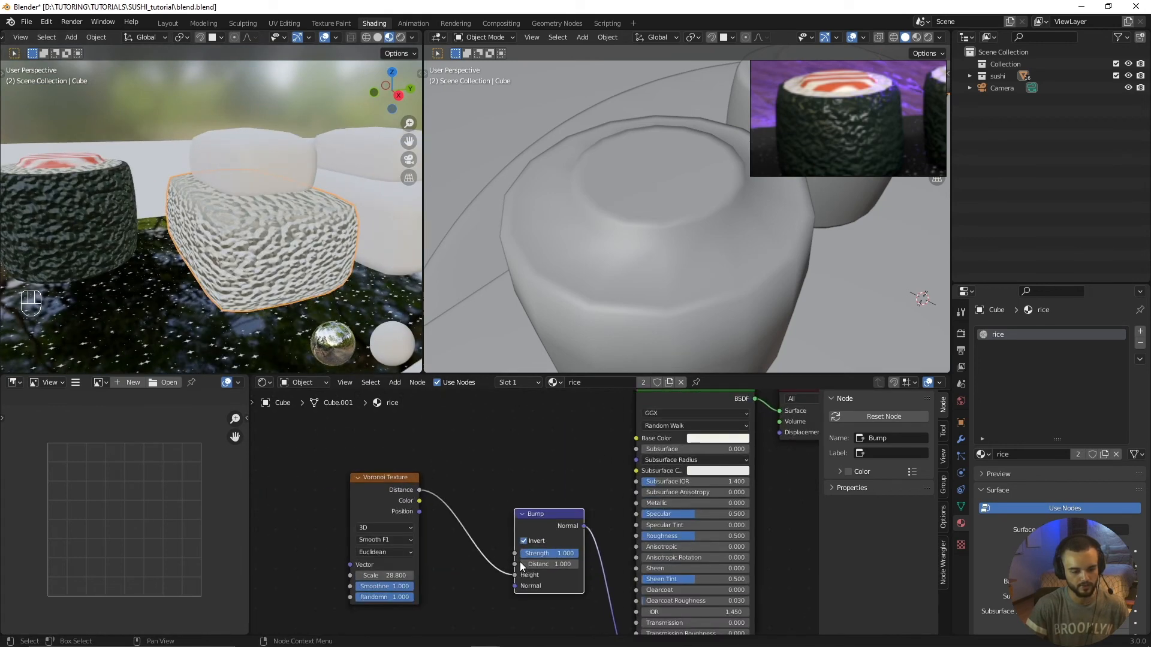
{"action": "scroll", "coordinate": [520, 562], "scroll_direction": "up", "scroll_amount": 2}
{"action": "left_click_drag", "start_coordinate": [585, 568], "coordinate": [554, 568]}
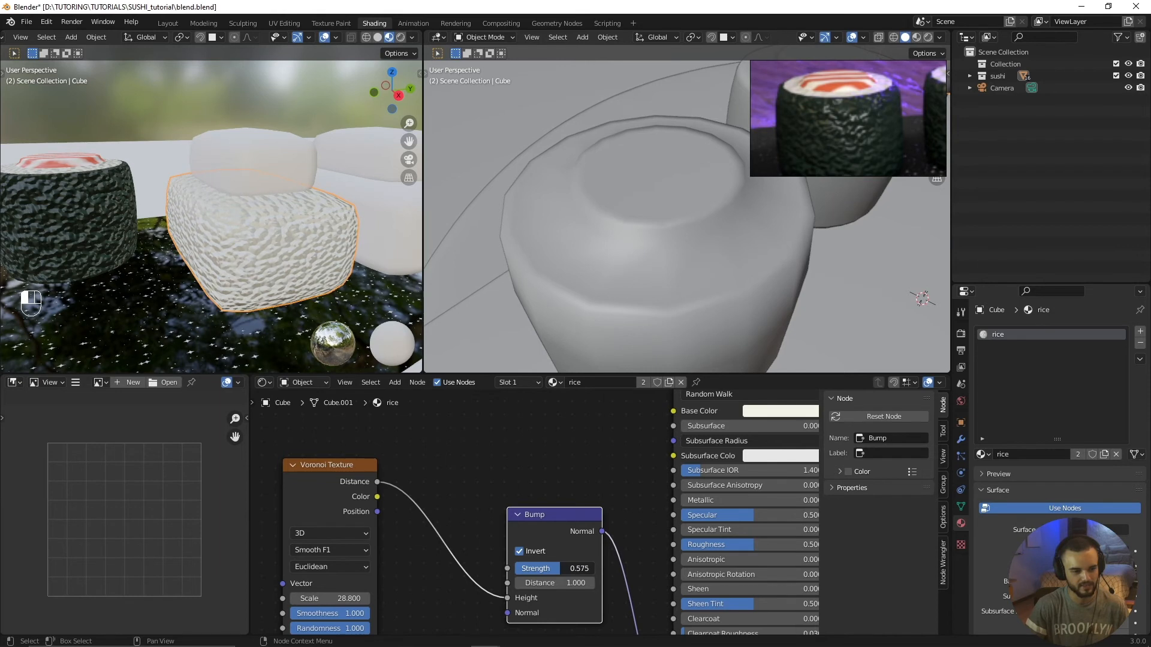
{"action": "mouse_move", "coordinate": [588, 567]}
{"action": "left_mouse_down"}
{"action": "mouse_move", "coordinate": [612, 567]}
{"action": "mouse_move", "coordinate": [588, 568]}
{"action": "left_mouse_up"}
{"action": "type", "text": "0.53"}
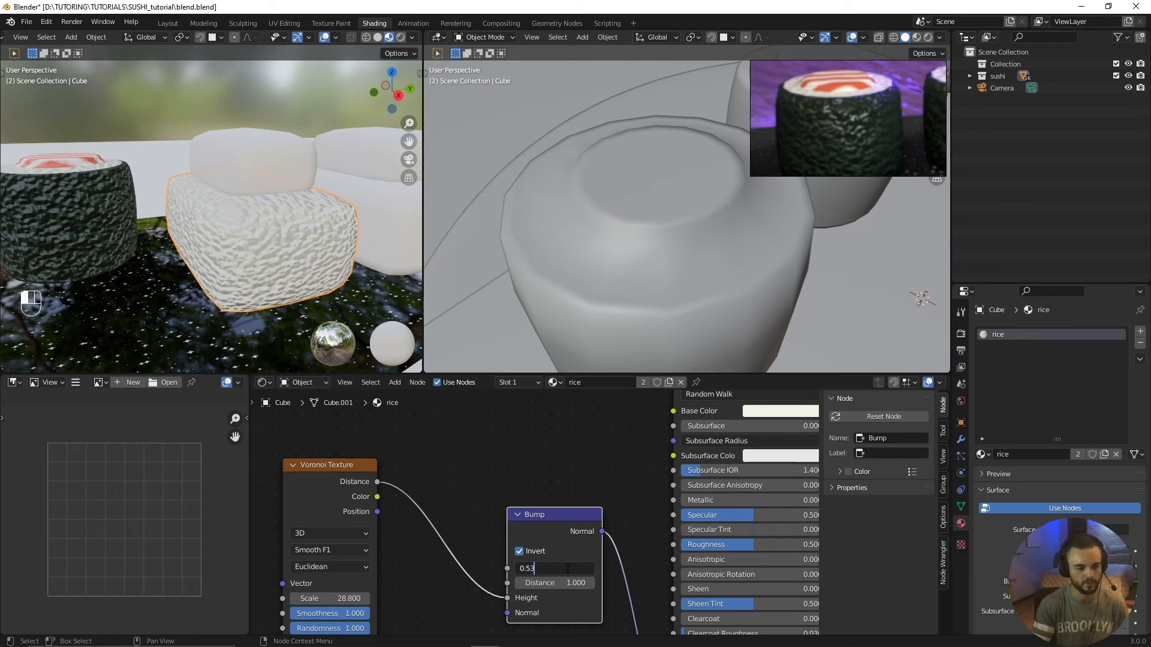
Step: Select the upper block of the front nigiri and assign the existing salmon material to it
{"action": "middle_click_drag", "start_coordinate": [264, 287], "coordinate": [242, 225]}
{"action": "scroll", "coordinate": [264, 221], "scroll_direction": "up", "scroll_amount": 2}
{"action": "scroll", "coordinate": [176, 282], "scroll_direction": "down", "scroll_amount": 4}
{"action": "key", "text": "alt+a"}
{"action": "middle_click_drag", "start_coordinate": [278, 261], "coordinate": [243, 241], "text": "shift"}
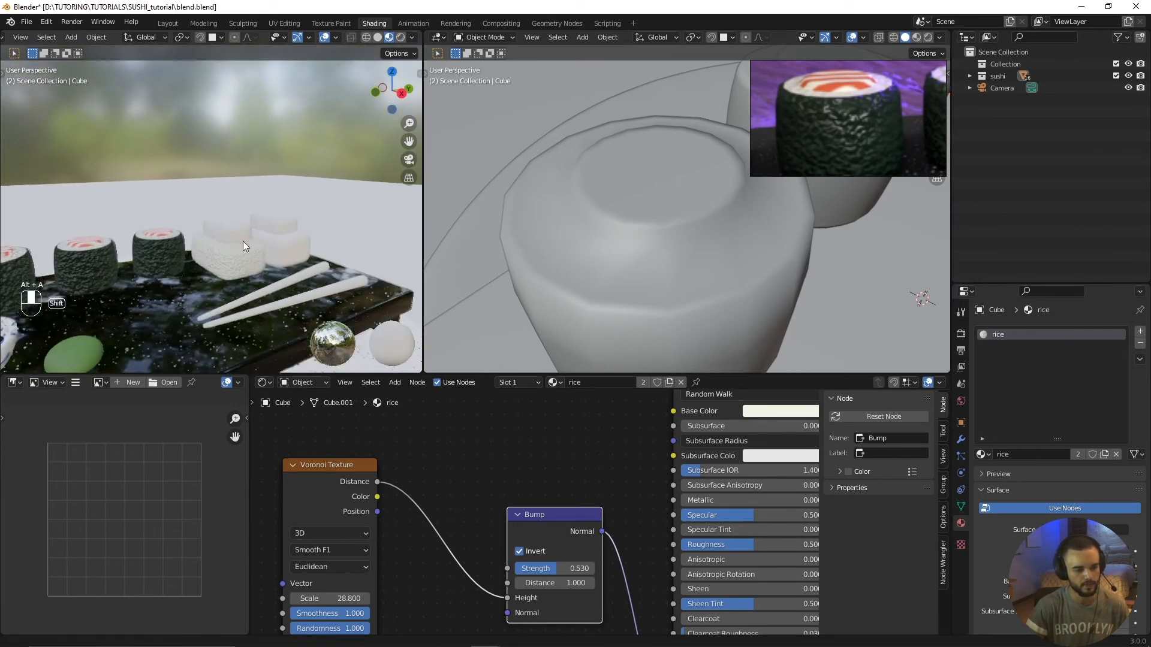
{"action": "scroll", "coordinate": [245, 264], "scroll_direction": "up", "scroll_amount": 3}
{"action": "left_click", "coordinate": [254, 258]}
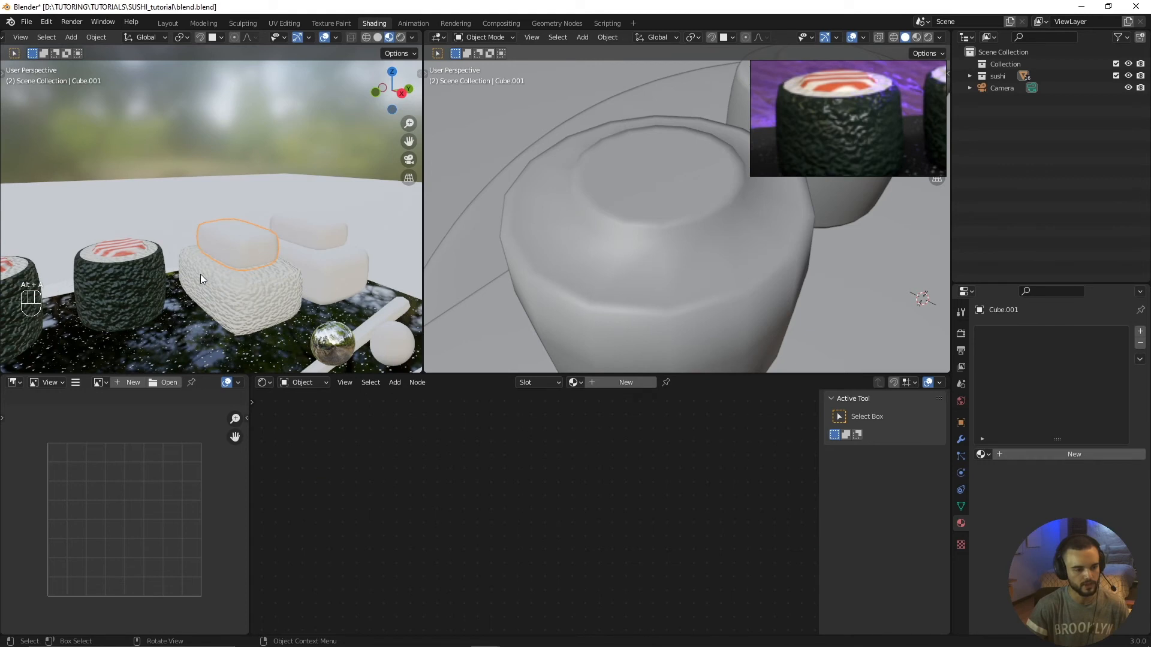
{"action": "middle_click_drag", "start_coordinate": [257, 275], "coordinate": [244, 272]}
{"action": "scroll", "coordinate": [244, 290], "scroll_direction": "up", "scroll_amount": 2}
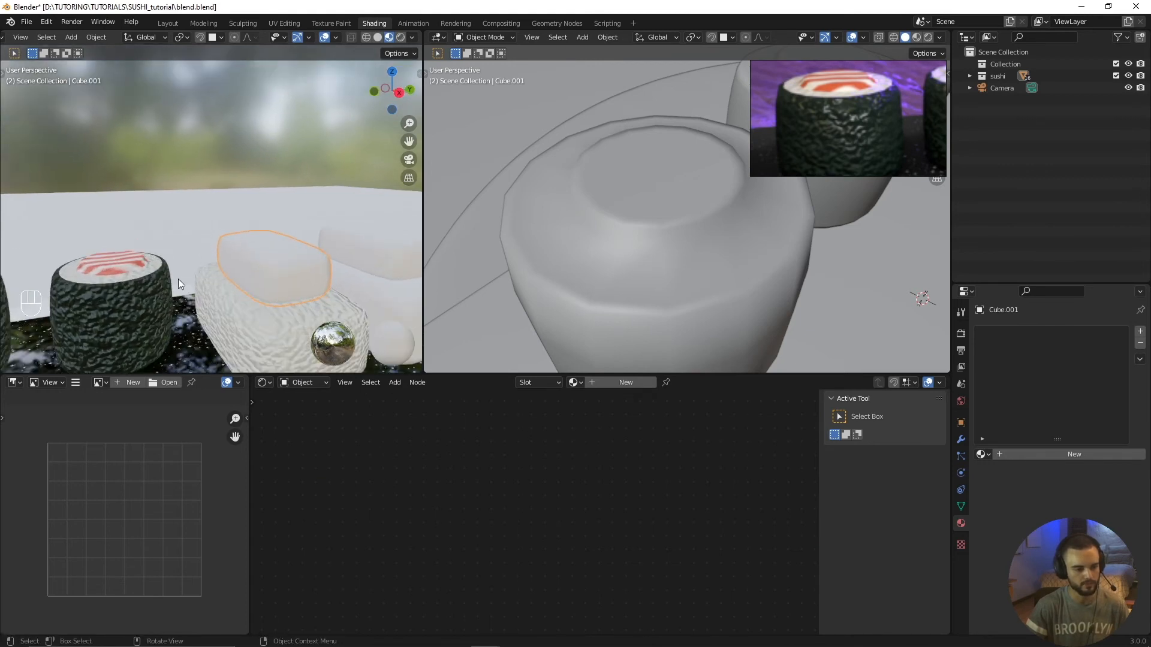
{"action": "left_click", "coordinate": [576, 384]}
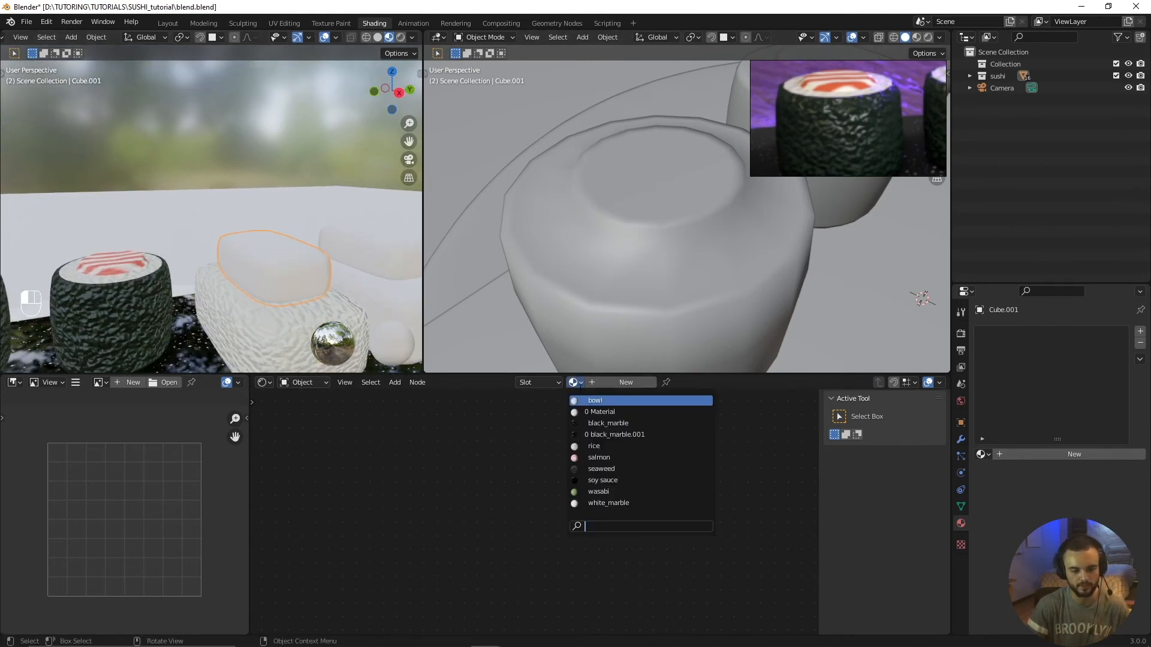
{"action": "left_click", "coordinate": [607, 458]}
Step: Add Texture Coordinate and Mapping nodes in front of the salmon material's Wave Texture using Node Wrangler
{"action": "scroll", "coordinate": [275, 272], "scroll_direction": "down", "scroll_amount": 4}
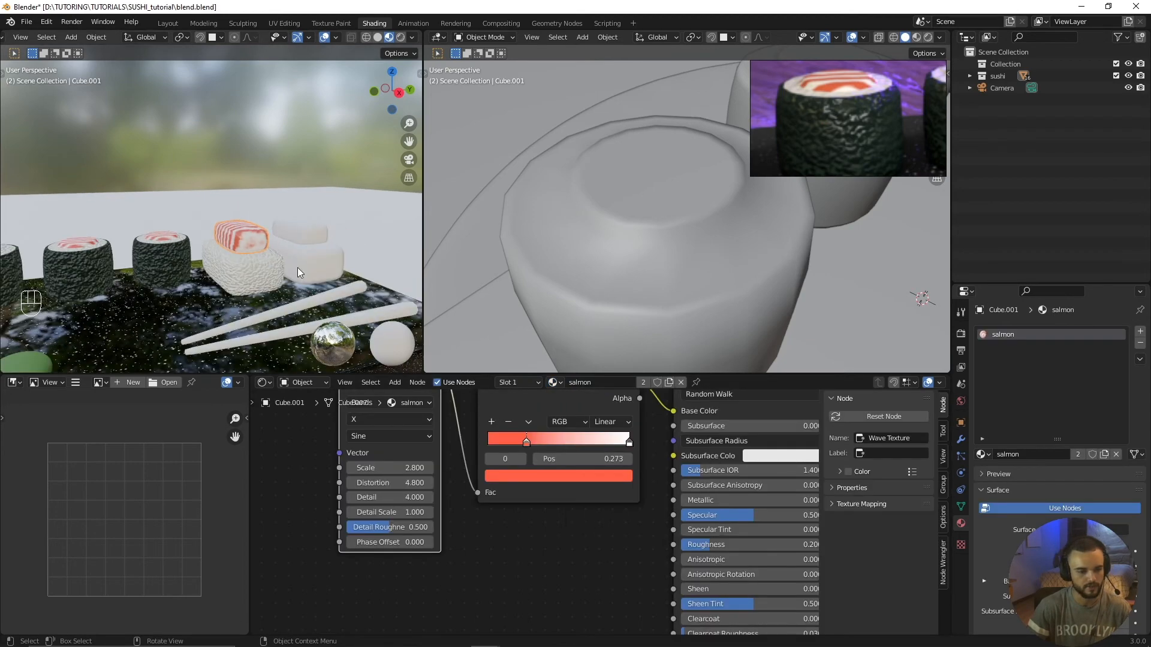
{"action": "middle_click_drag", "start_coordinate": [297, 267], "coordinate": [330, 291]}
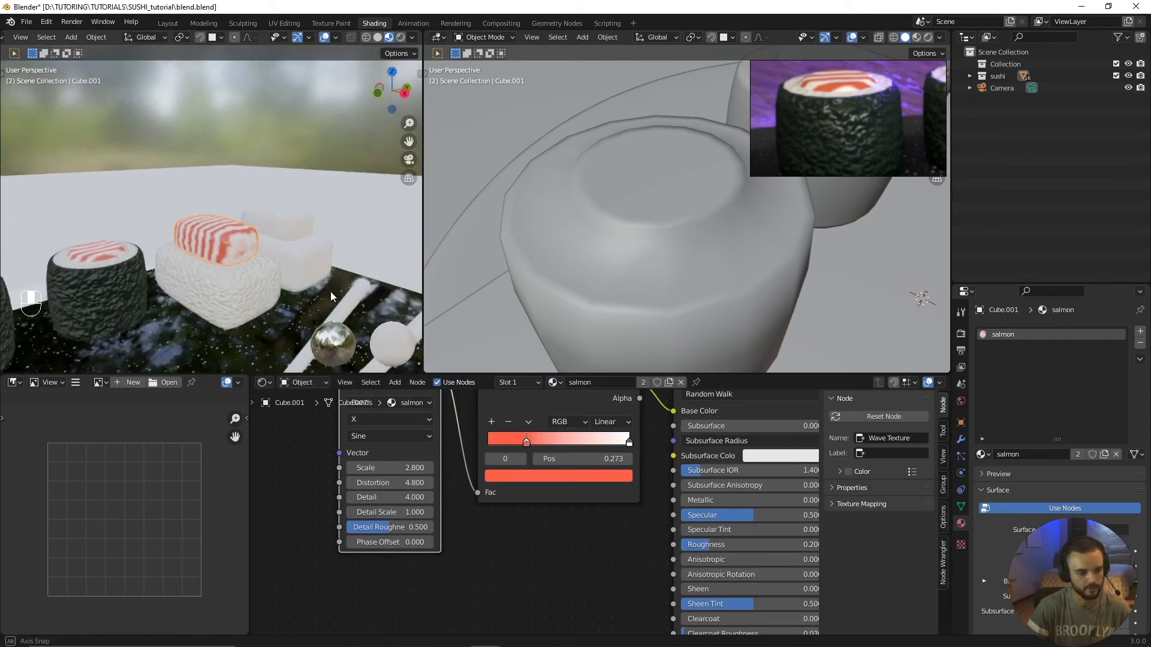
{"action": "scroll", "coordinate": [326, 289], "scroll_direction": "up", "scroll_amount": 3}
{"action": "scroll", "coordinate": [282, 285], "scroll_direction": "up", "scroll_amount": 1}
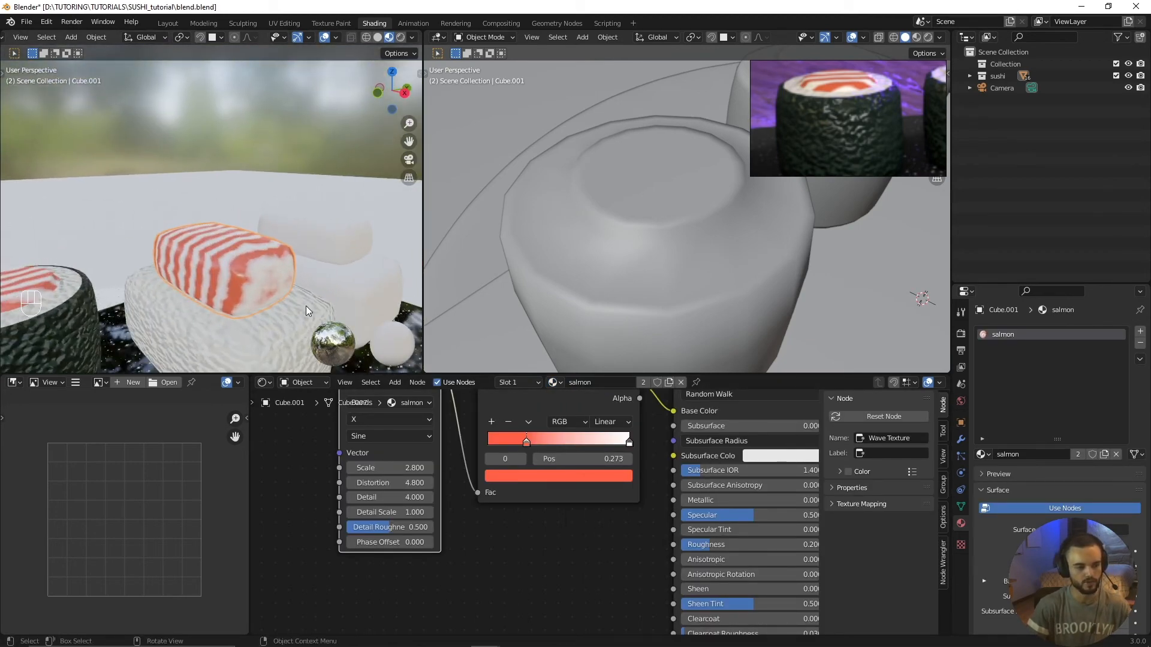
{"action": "scroll", "coordinate": [344, 527], "scroll_direction": "down", "scroll_amount": 3}
{"action": "middle_click_drag", "start_coordinate": [361, 517], "coordinate": [439, 570]}
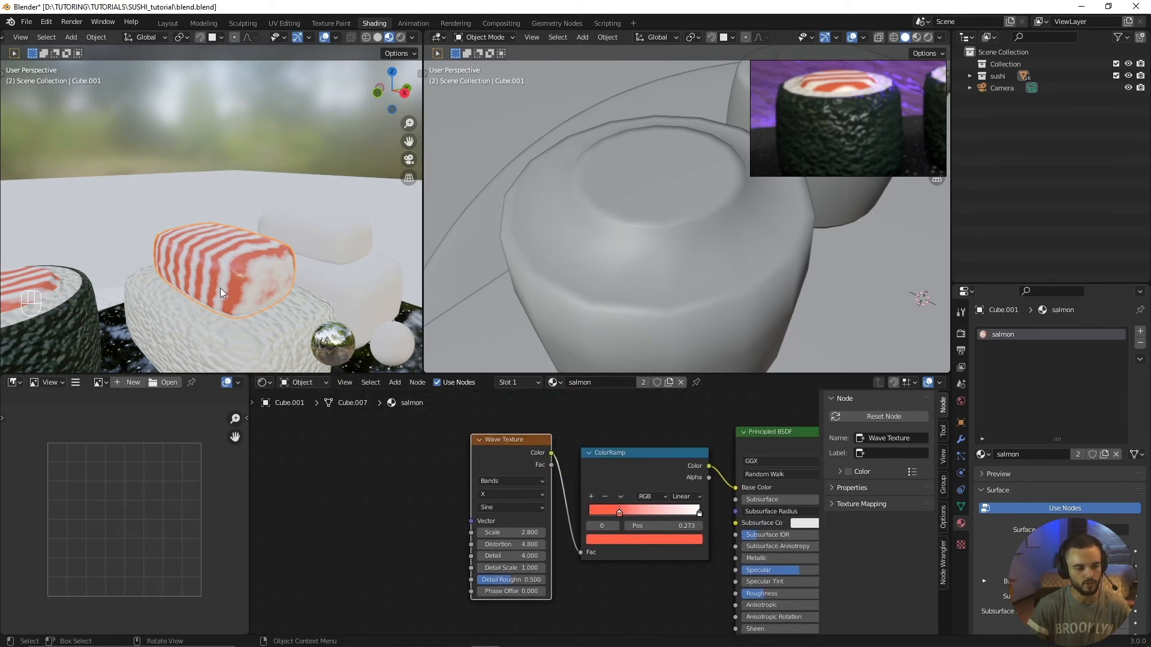
{"action": "middle_click_drag", "start_coordinate": [401, 457], "coordinate": [452, 459]}
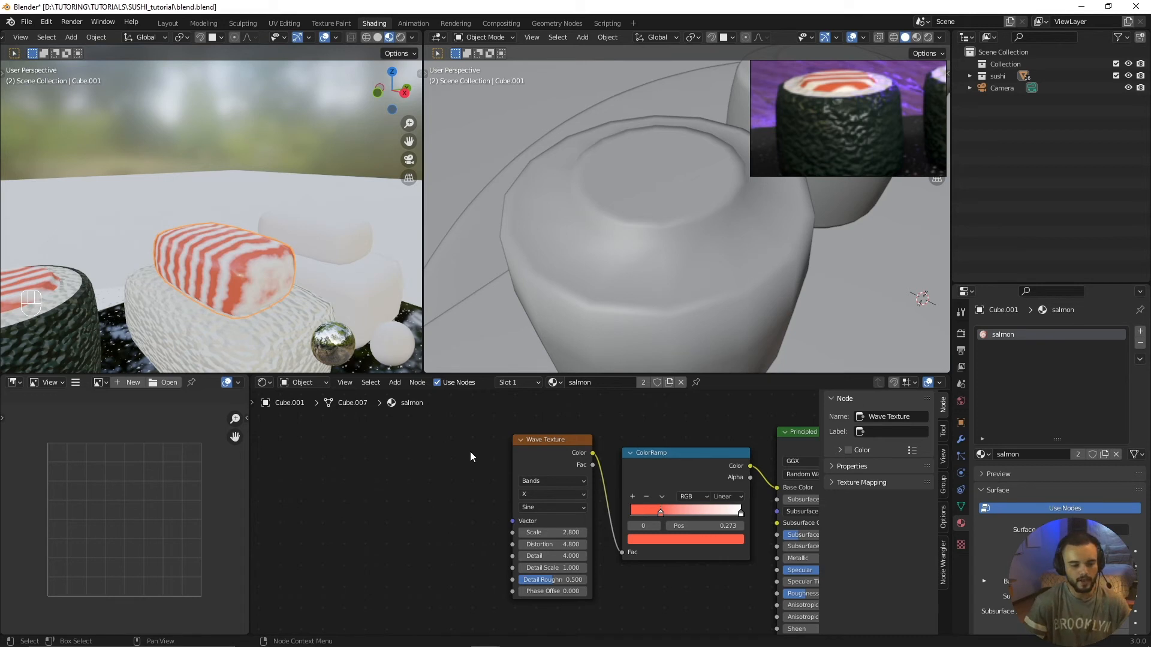
{"action": "left_click", "coordinate": [524, 455]}
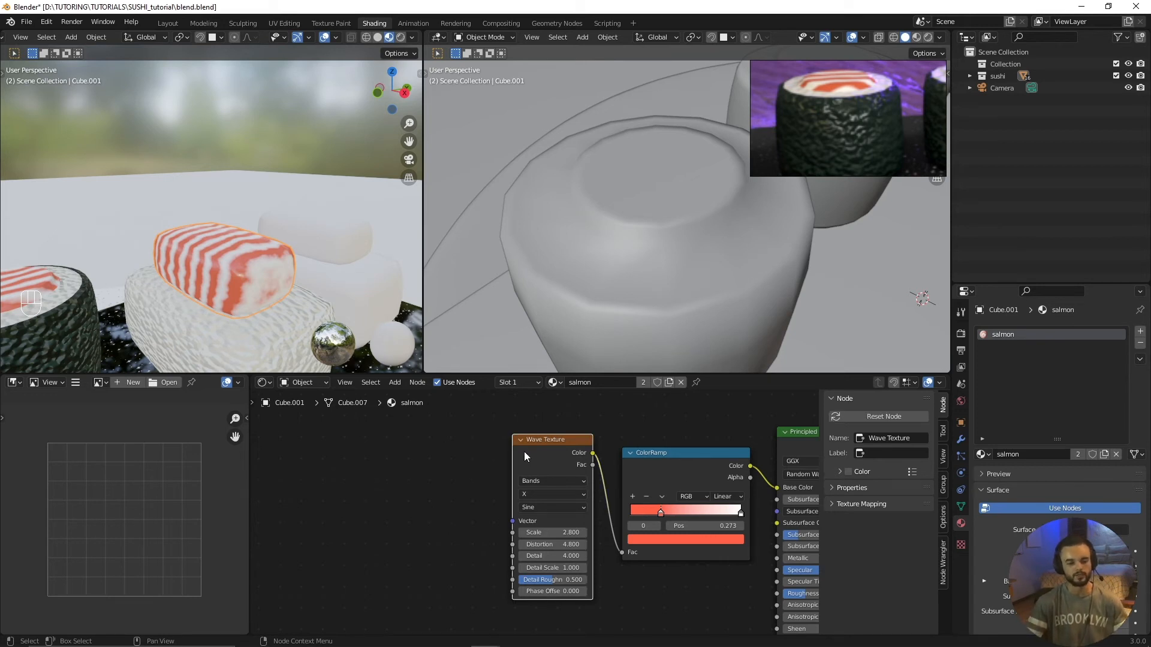
{"action": "key", "text": "ctrl+t"}
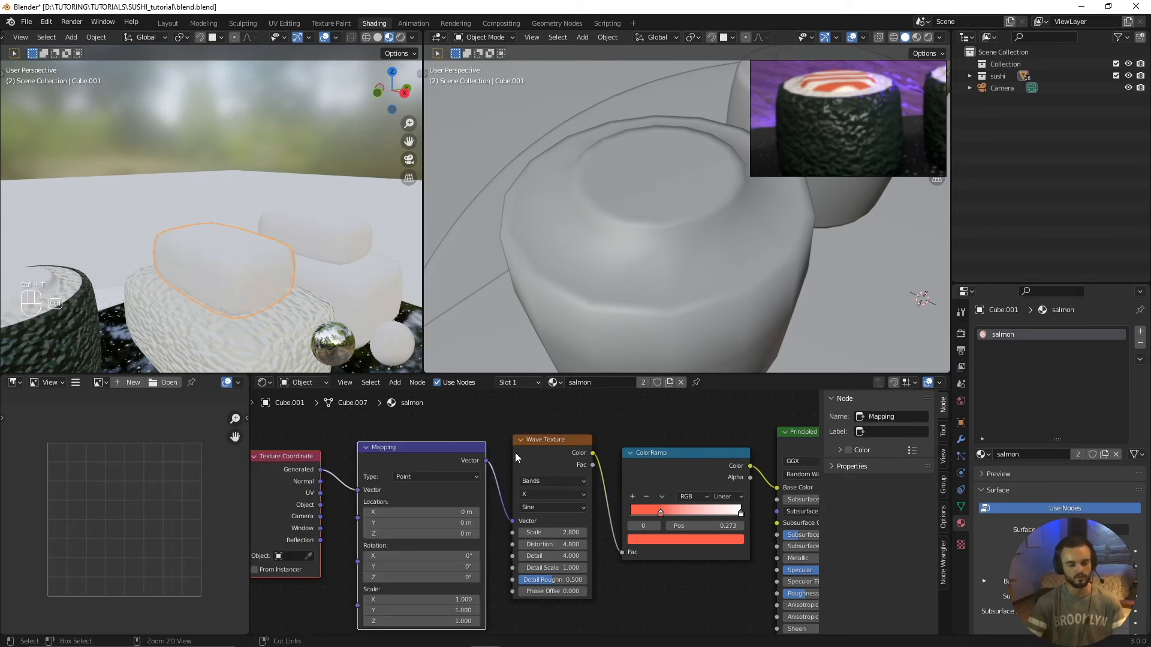
{"action": "scroll", "coordinate": [489, 483], "scroll_direction": "down", "scroll_amount": 3}
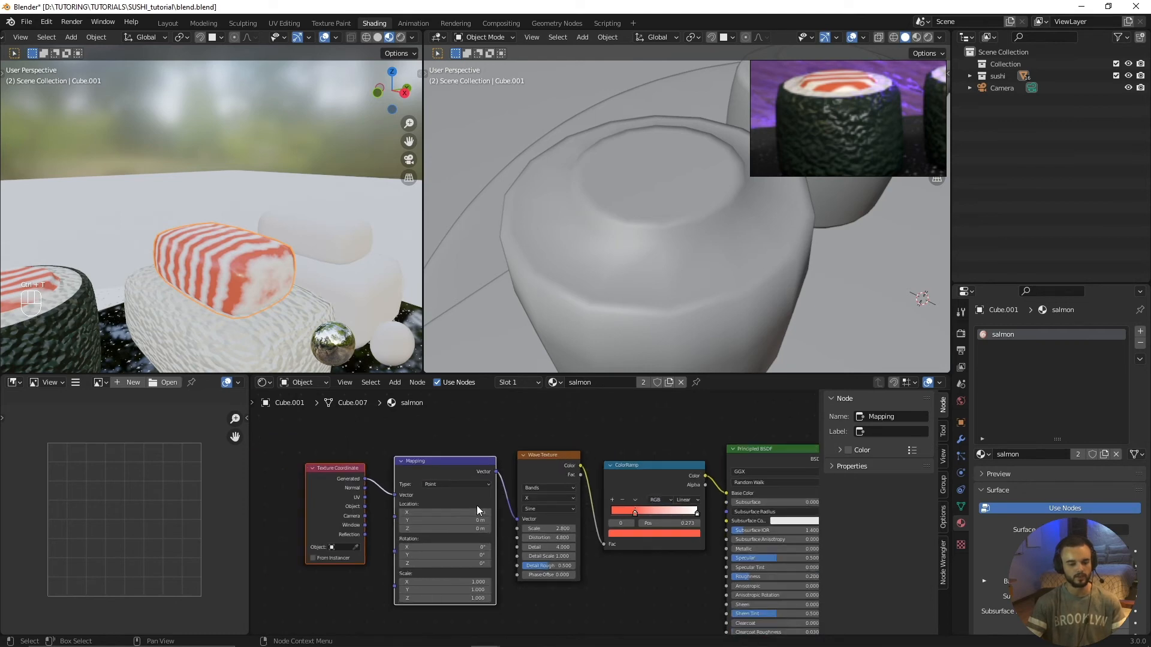
{"action": "scroll", "coordinate": [488, 486], "scroll_direction": "up", "scroll_amount": 2}
{"action": "middle_click_drag", "start_coordinate": [490, 484], "coordinate": [531, 489]}
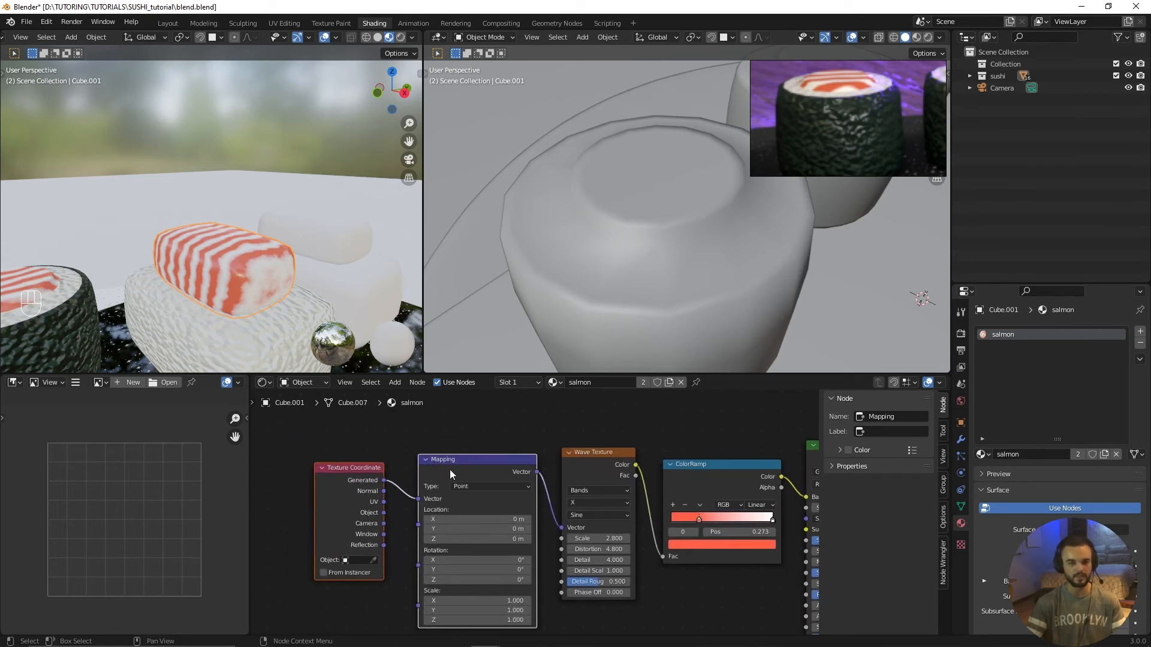
Step: Delete the Texture Coordinate and Mapping nodes from the salmon material
{"action": "left_click", "coordinate": [404, 476]}
{"action": "left_click_drag", "start_coordinate": [311, 428], "coordinate": [480, 500]}
{"action": "key", "text": "x"}
Step: Search the add-on preferences for "node" and check that Node Wrangler is enabled
{"action": "left_click", "coordinate": [43, 27]}
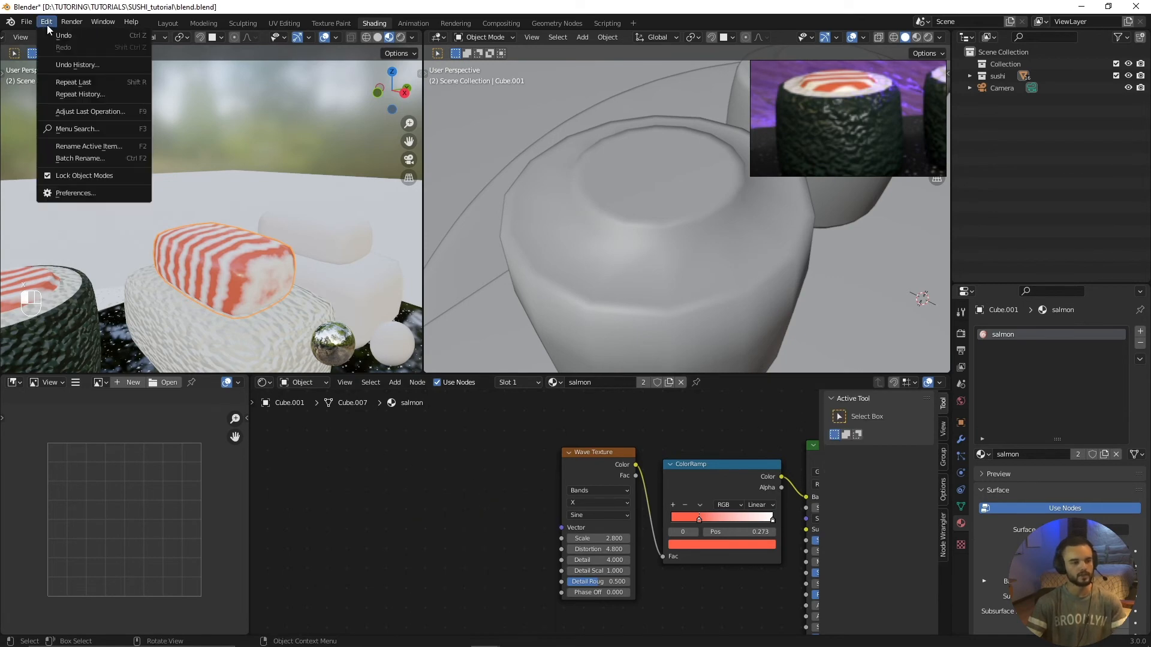
{"action": "left_click", "coordinate": [77, 193]}
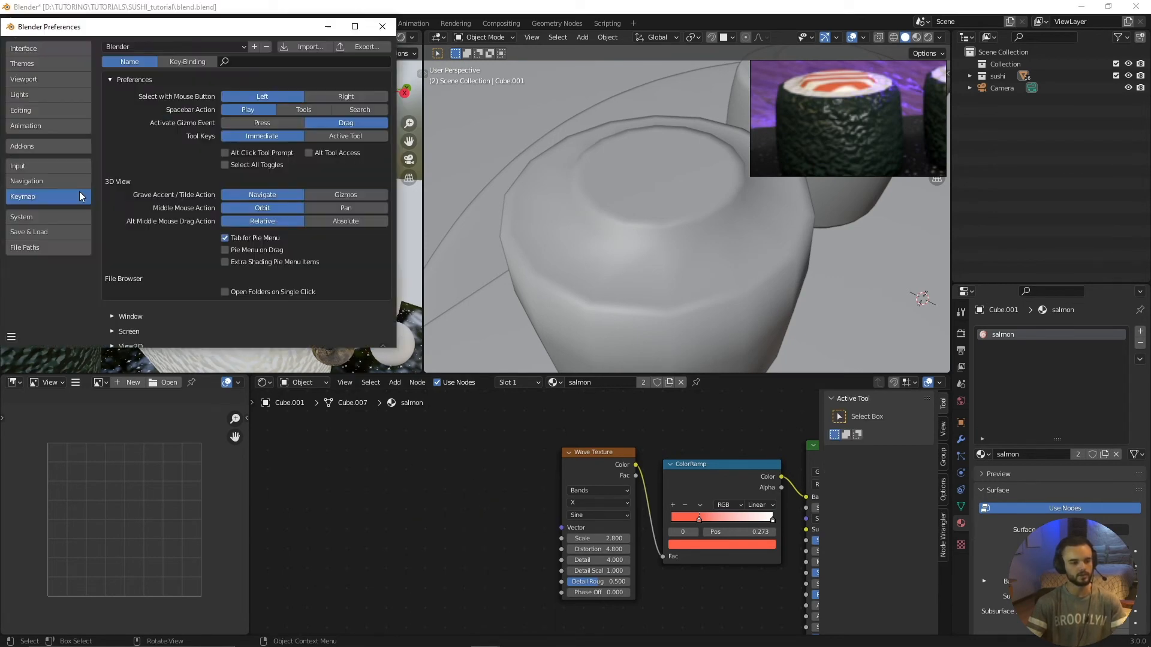
{"action": "left_click", "coordinate": [33, 146]}
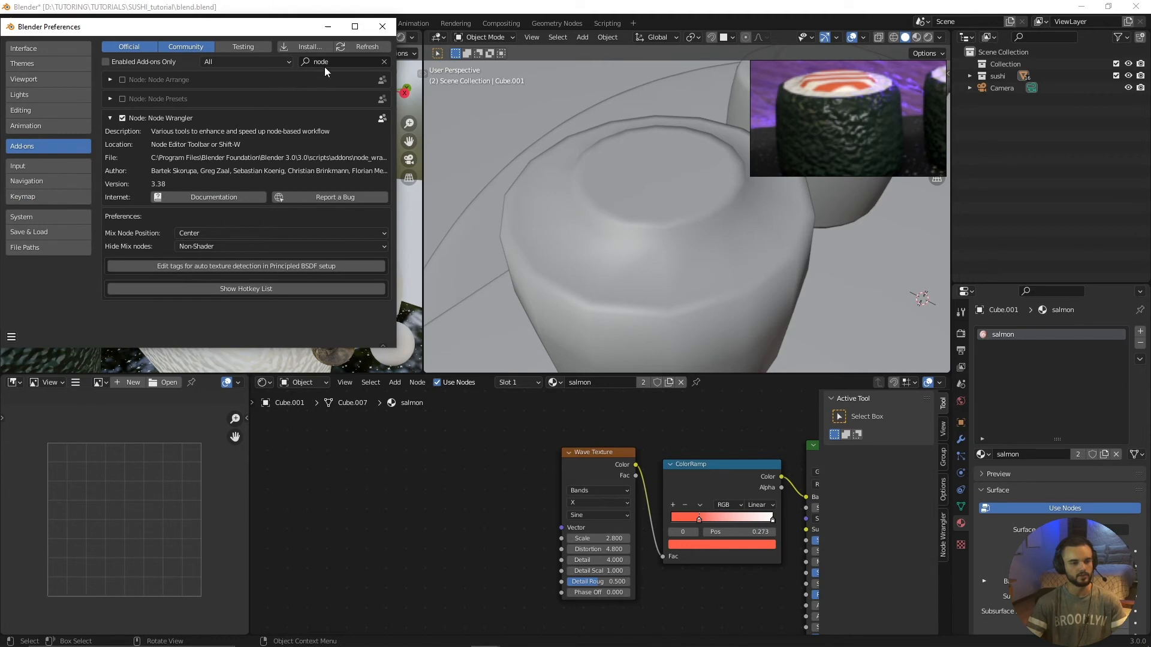
{"action": "left_click", "coordinate": [384, 62]}
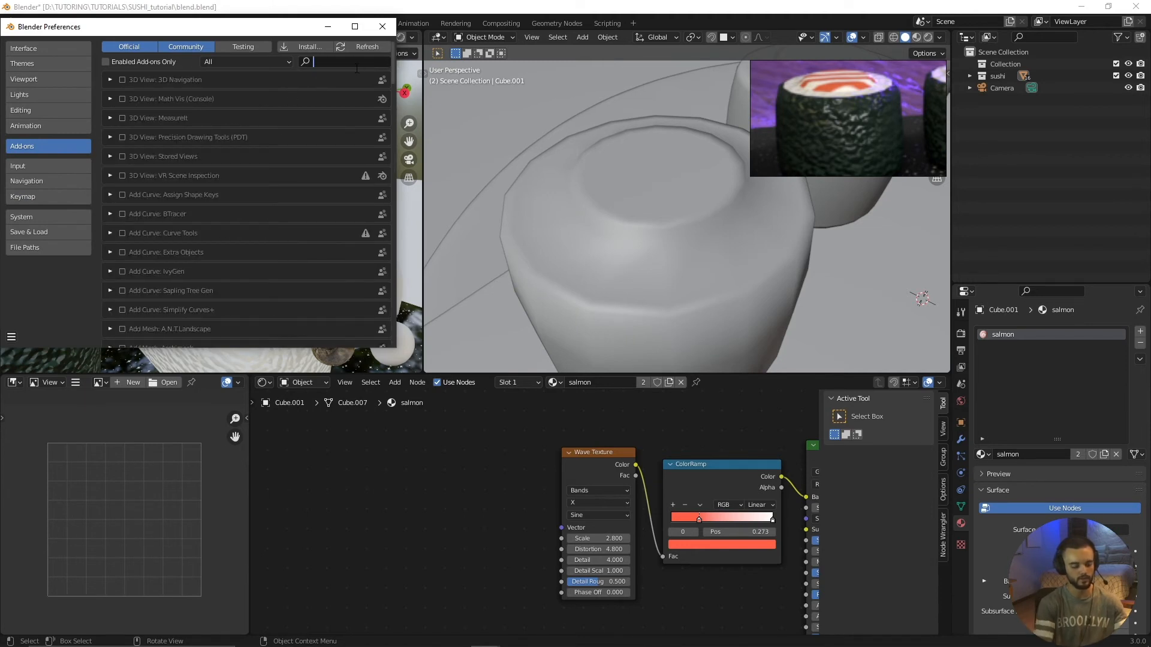
{"action": "type", "text": "node"}
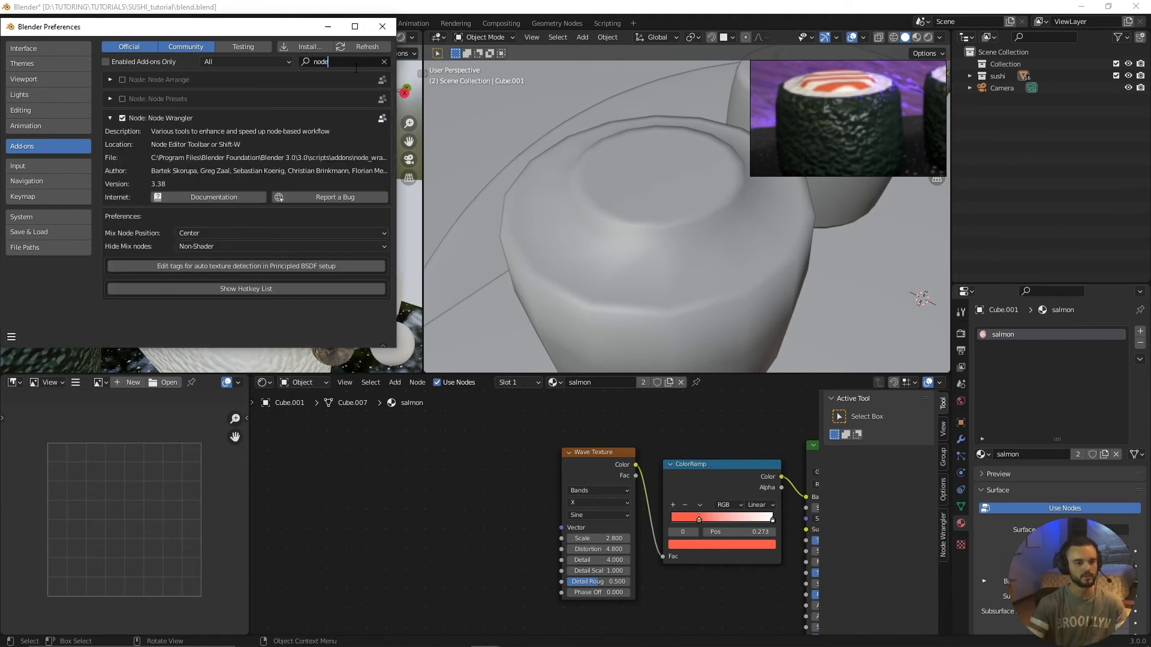
{"action": "left_click", "coordinate": [110, 118]}
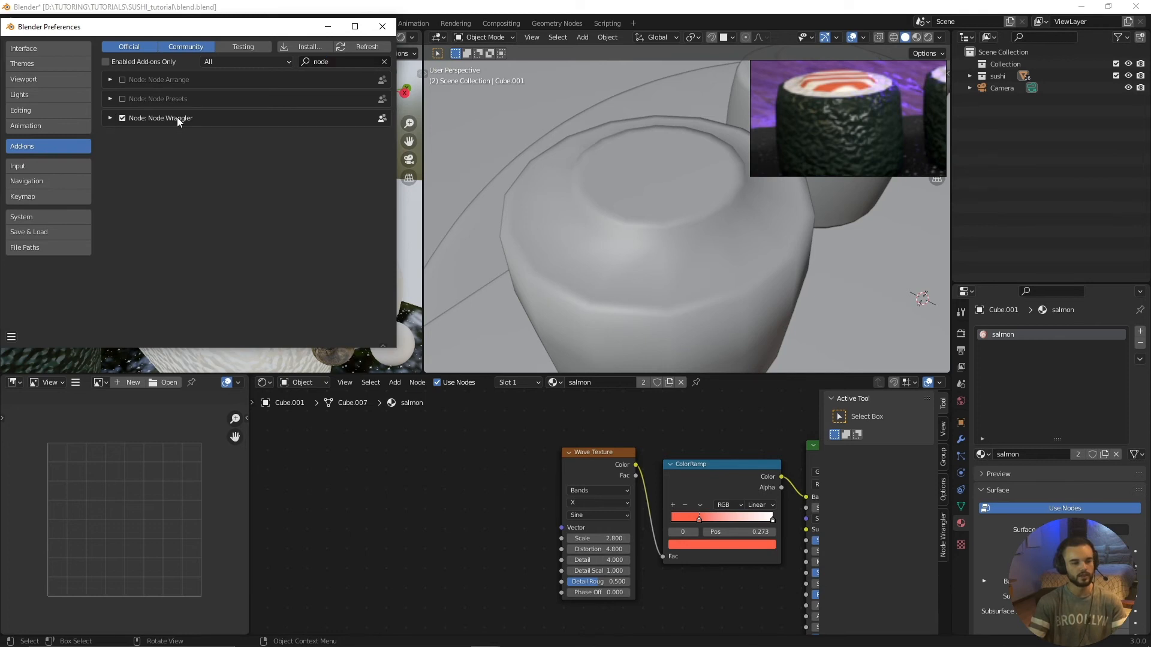
{"action": "left_click", "coordinate": [120, 119]}
{"action": "left_click", "coordinate": [122, 120]}
{"action": "left_click", "coordinate": [335, 33]}
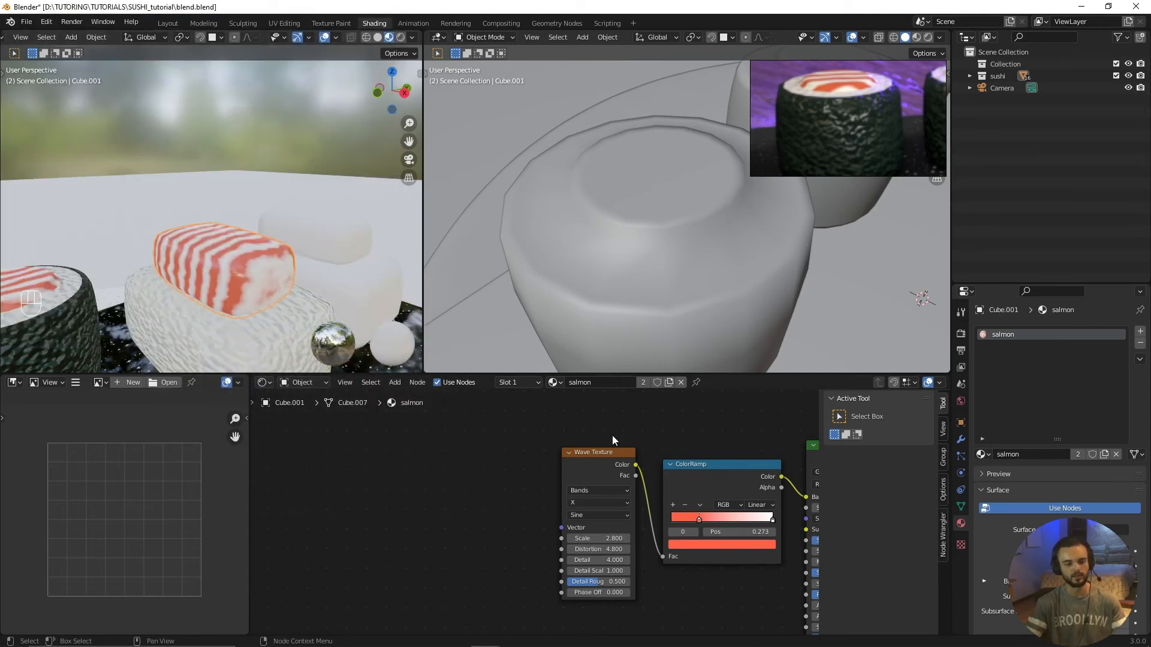
Step: Use Node Wrangler to give the salmon's Wave Texture a Texture Coordinate and Mapping setup
{"action": "left_click", "coordinate": [588, 455]}
{"action": "middle_click_drag", "start_coordinate": [344, 511], "coordinate": [383, 512]}
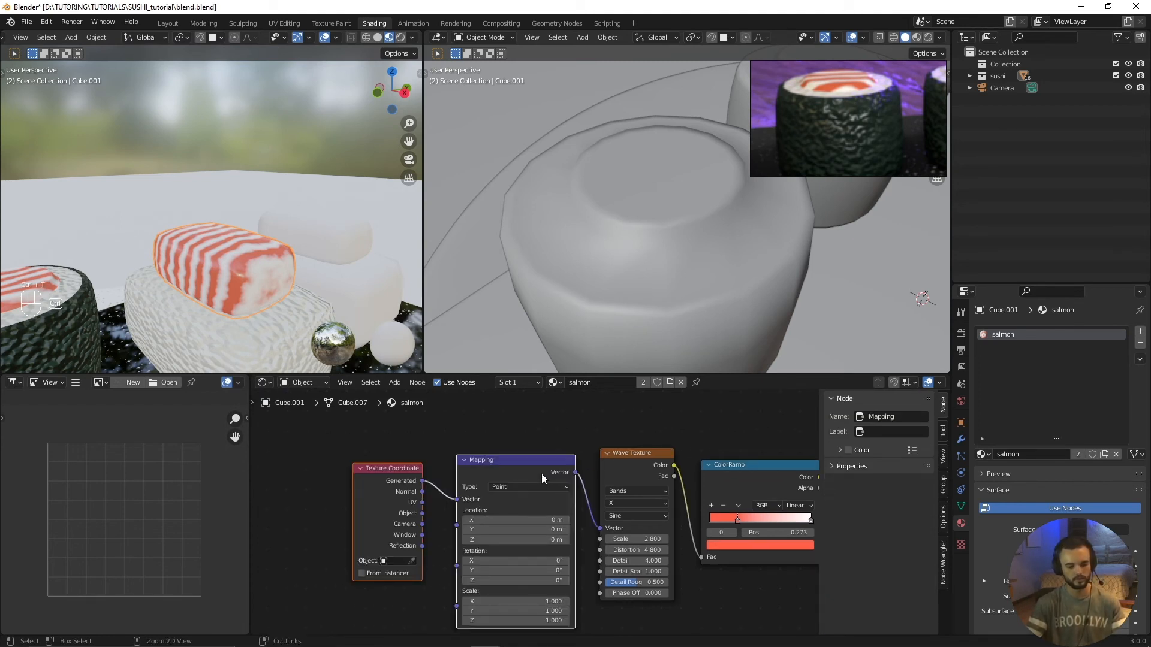
{"action": "key", "text": "ctrl+t"}
{"action": "scroll", "coordinate": [338, 517], "scroll_direction": "up", "scroll_amount": 3}
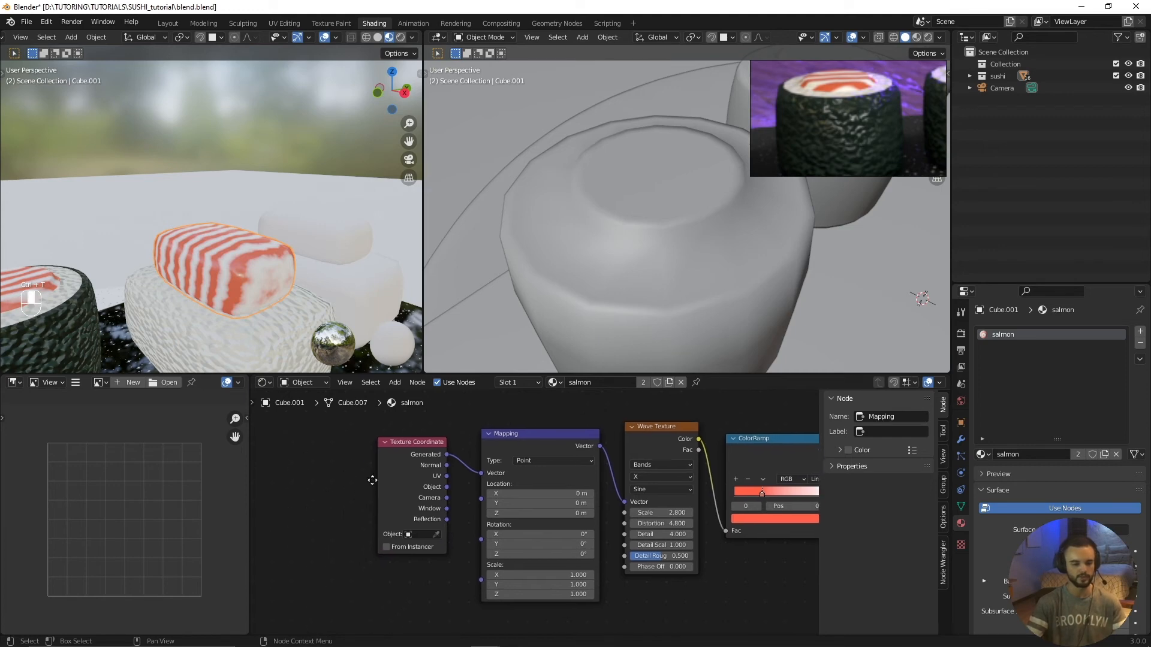
Step: Try driving the salmon's Mapping node with Object coordinates and compare the stripes on the nigiri and rolls
{"action": "left_click_drag", "start_coordinate": [423, 495], "coordinate": [465, 477]}
{"action": "middle_click_drag", "start_coordinate": [275, 298], "coordinate": [254, 308]}
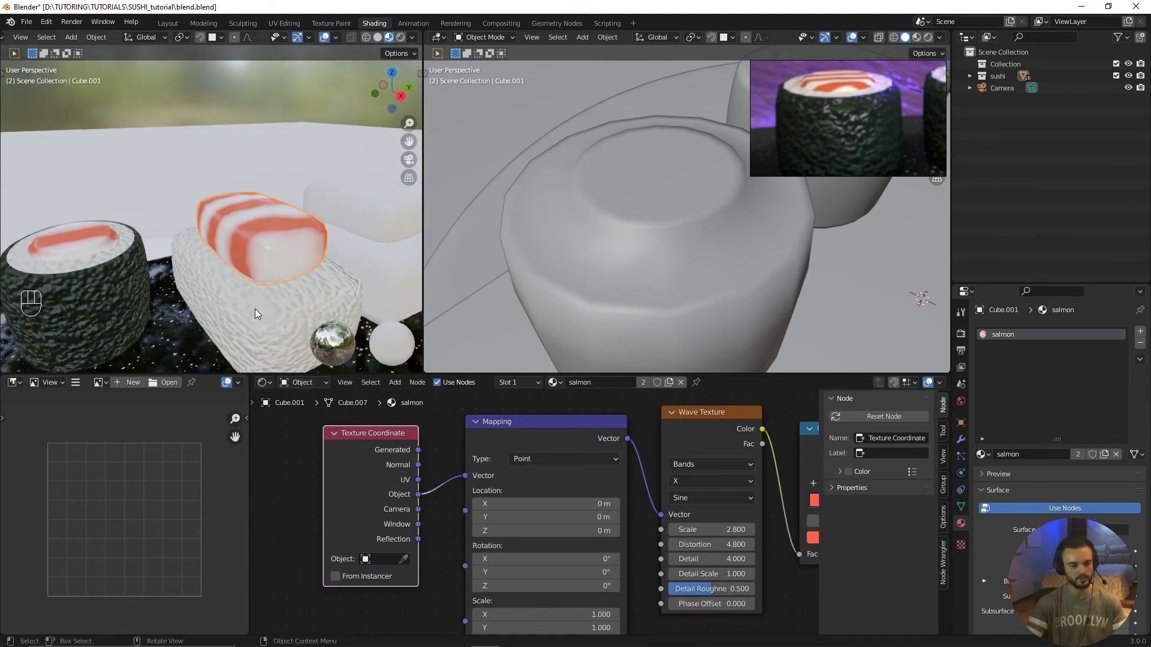
{"action": "scroll", "coordinate": [259, 309], "scroll_direction": "down", "scroll_amount": 3}
{"action": "middle_click_drag", "start_coordinate": [128, 257], "coordinate": [264, 254], "text": "shift"}
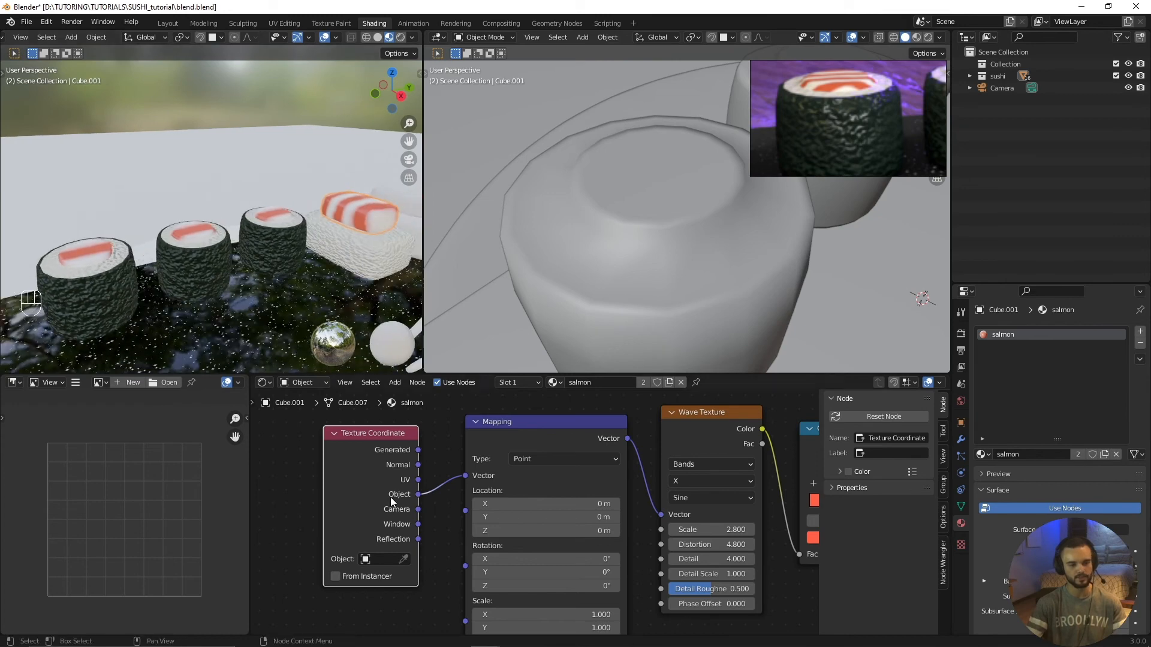
Step: Reconnect the Generated coordinates to the Mapping node's Vector input
{"action": "scroll", "coordinate": [420, 495], "scroll_direction": "up", "scroll_amount": 2}
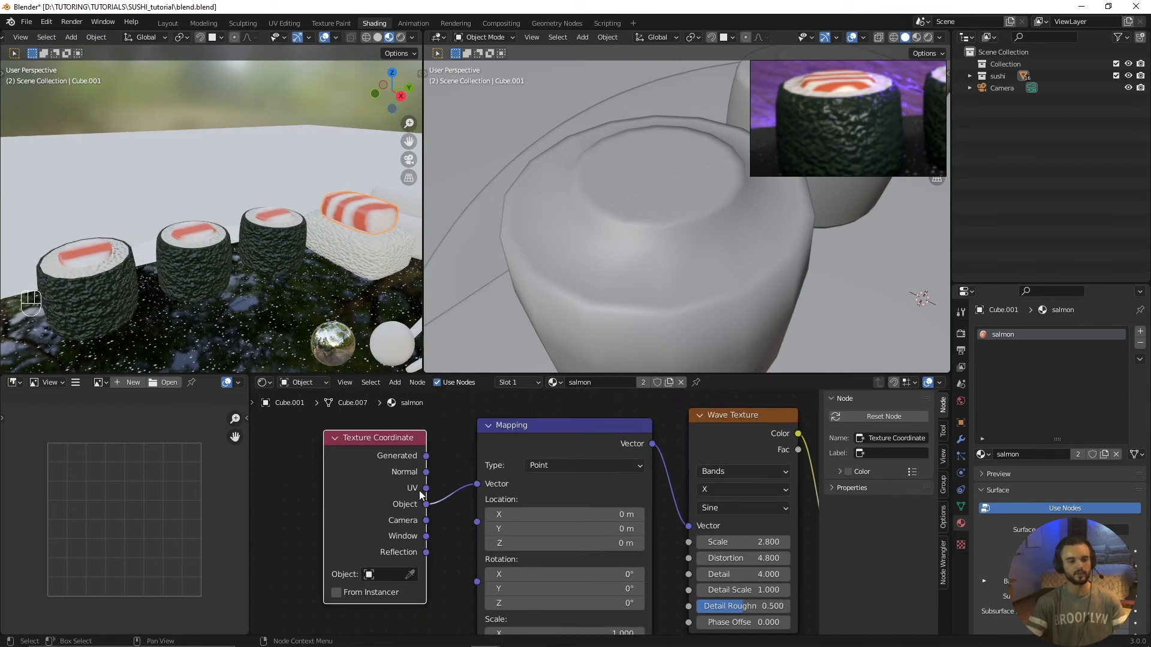
{"action": "scroll", "coordinate": [419, 541], "scroll_direction": "up", "scroll_amount": 1}
{"action": "scroll", "coordinate": [419, 542], "scroll_direction": "down", "scroll_amount": 1}
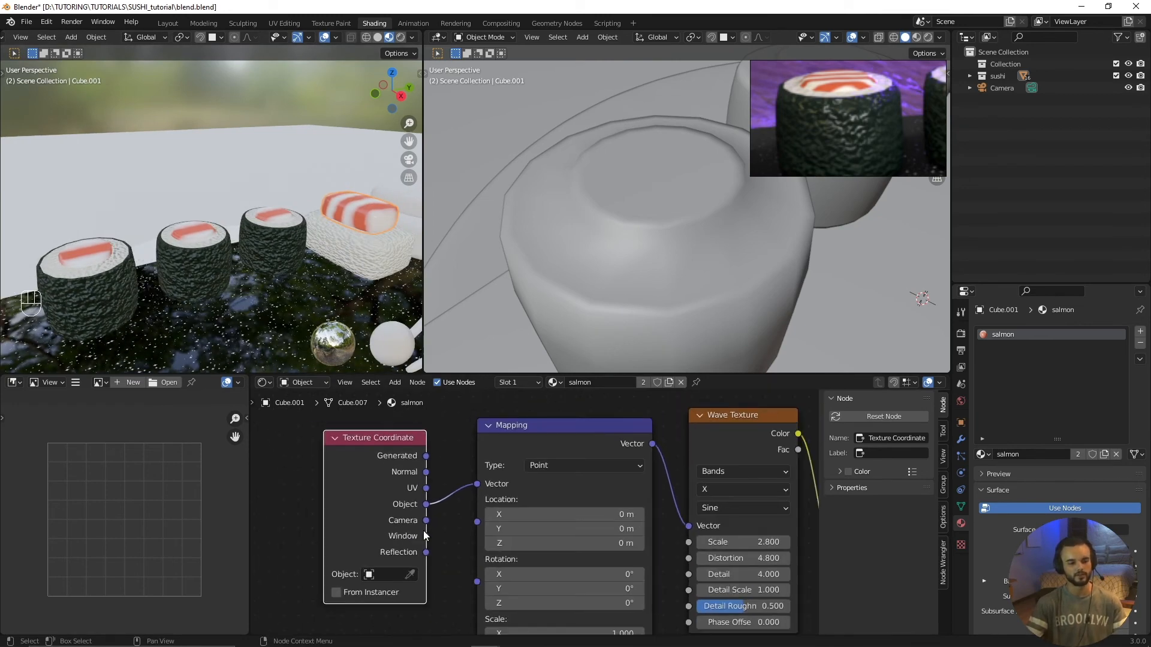
{"action": "left_click_drag", "start_coordinate": [425, 456], "coordinate": [476, 484]}
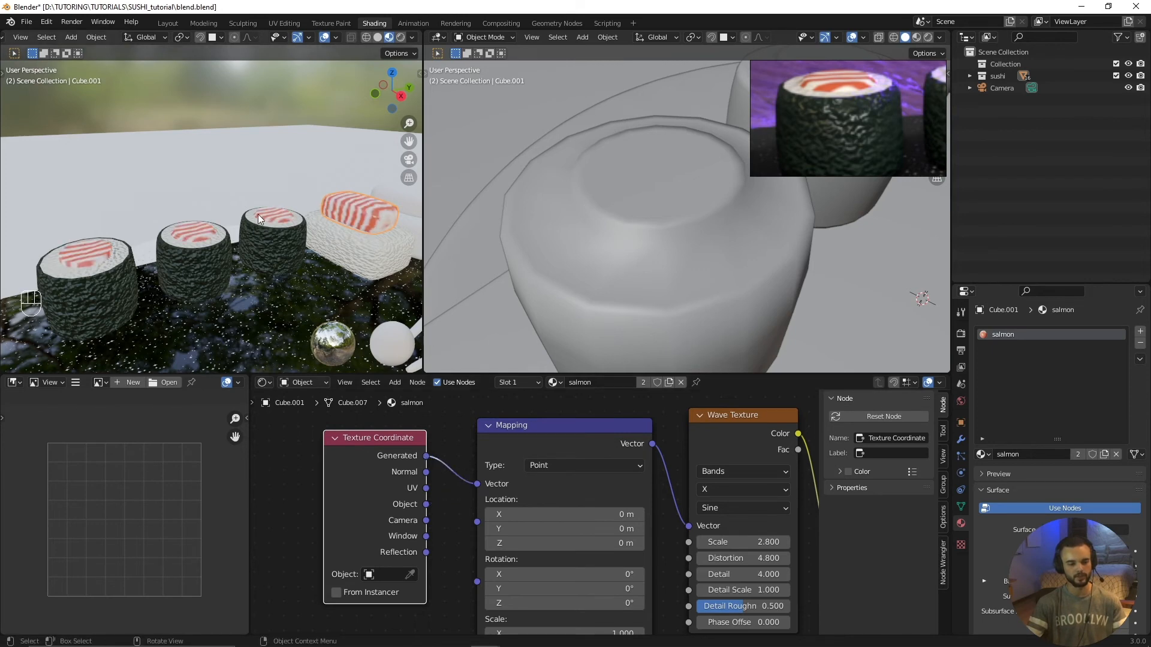
Step: Set the salmon Mapping node's location to 3.8 m on X and -1.7 m on Y
{"action": "middle_click_drag", "start_coordinate": [341, 243], "coordinate": [247, 253]}
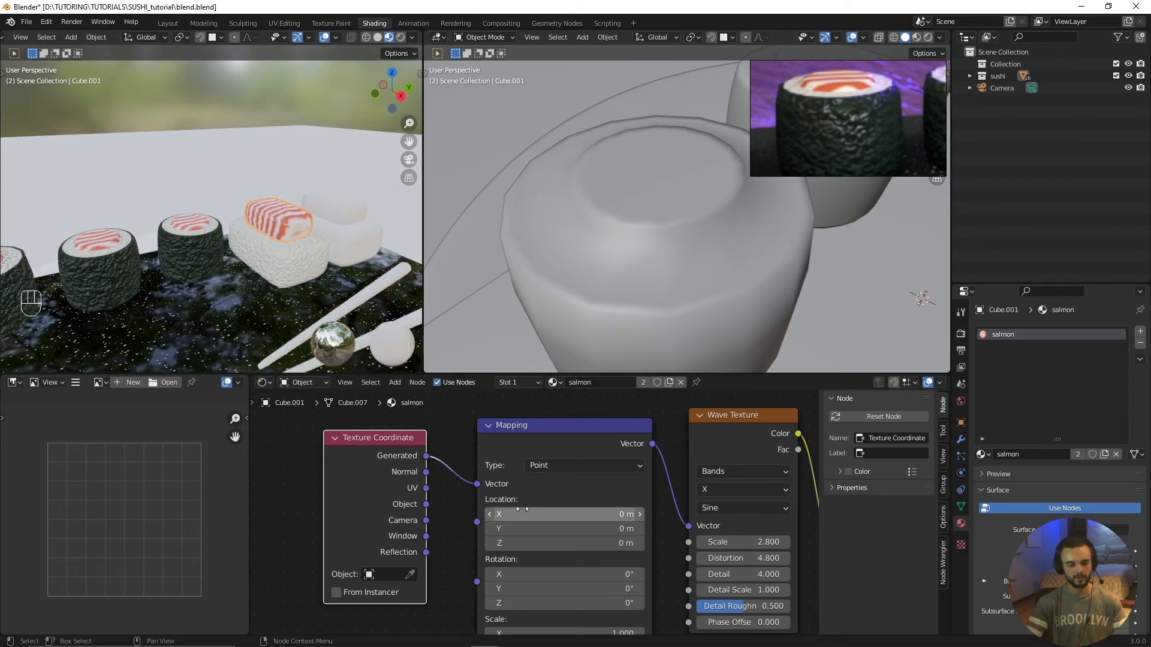
{"action": "left_click_drag", "start_coordinate": [522, 514], "coordinate": [554, 514]}
{"action": "middle_click_drag", "start_coordinate": [301, 271], "coordinate": [221, 206], "text": "ctrl"}
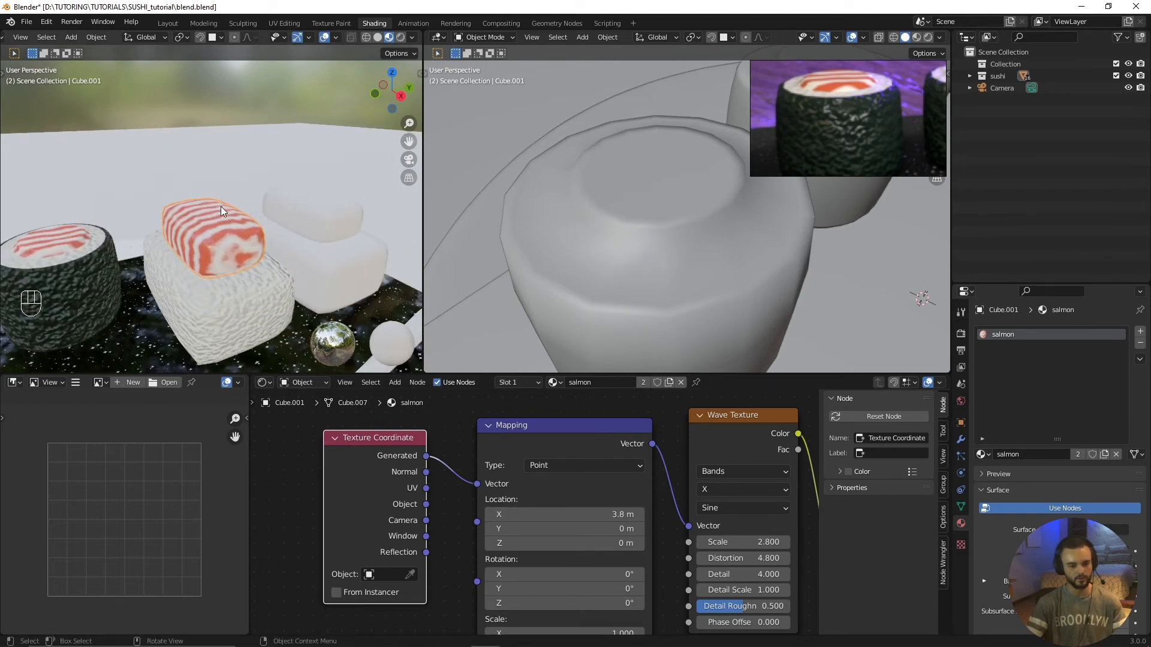
{"action": "left_click_drag", "start_coordinate": [547, 525], "coordinate": [527, 524]}
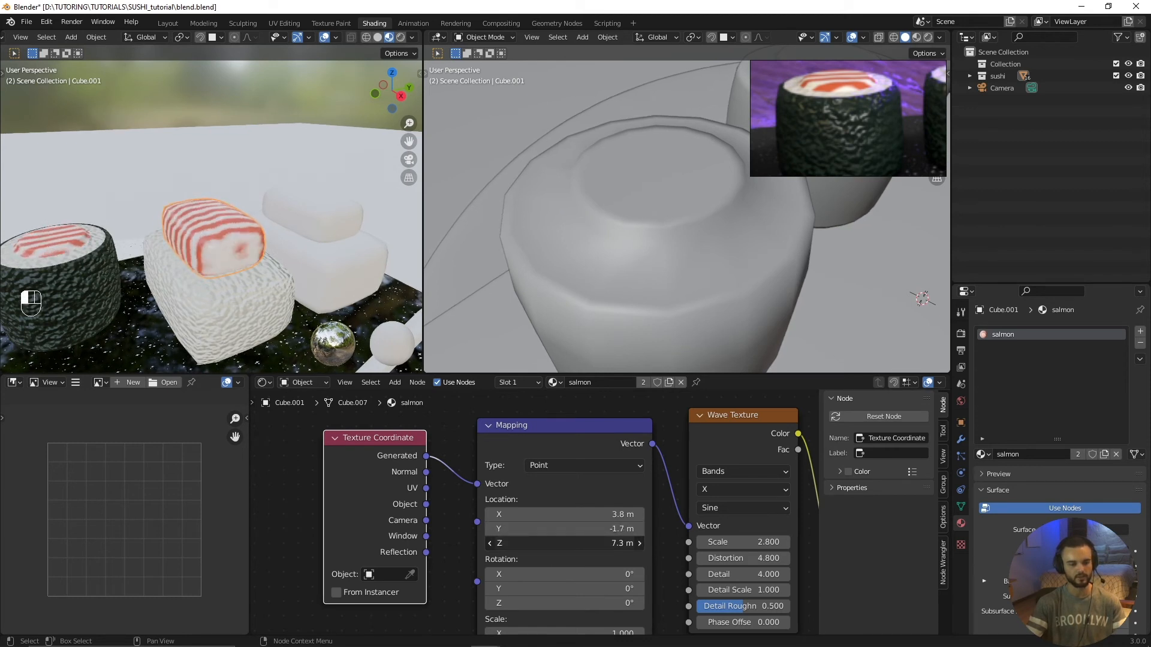
Step: Rotate the salmon's stripe pattern by setting the Mapping node's Y rotation to 52.2°
{"action": "middle_click_drag", "start_coordinate": [530, 574], "coordinate": [518, 498]}
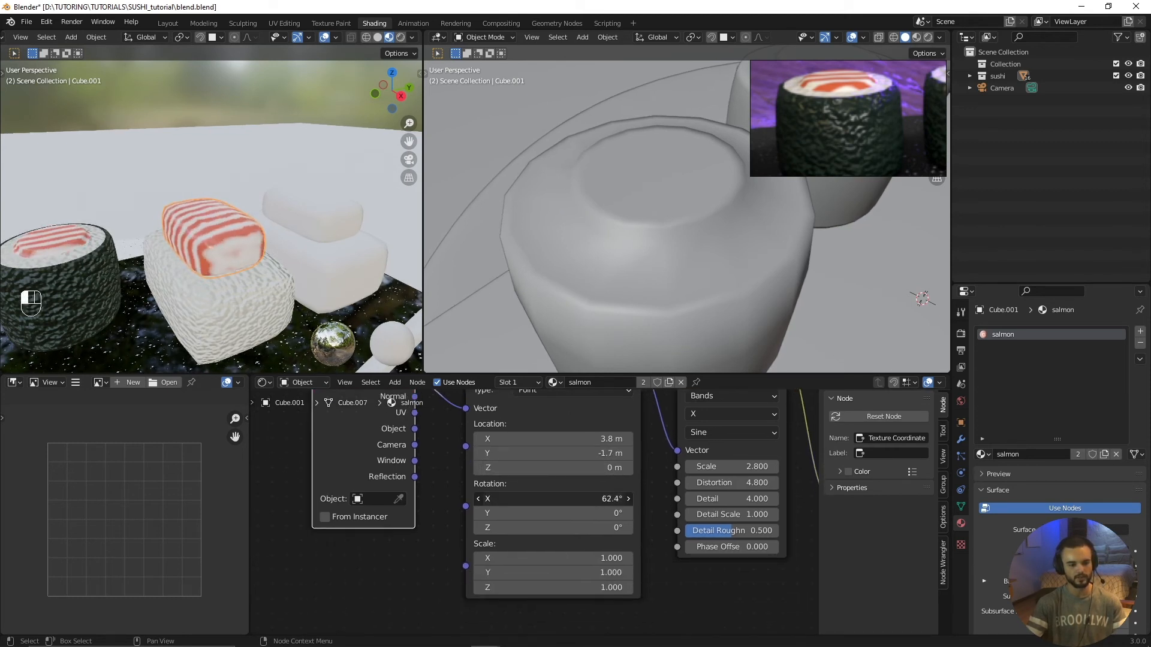
{"action": "left_click_drag", "start_coordinate": [513, 515], "coordinate": [547, 514]}
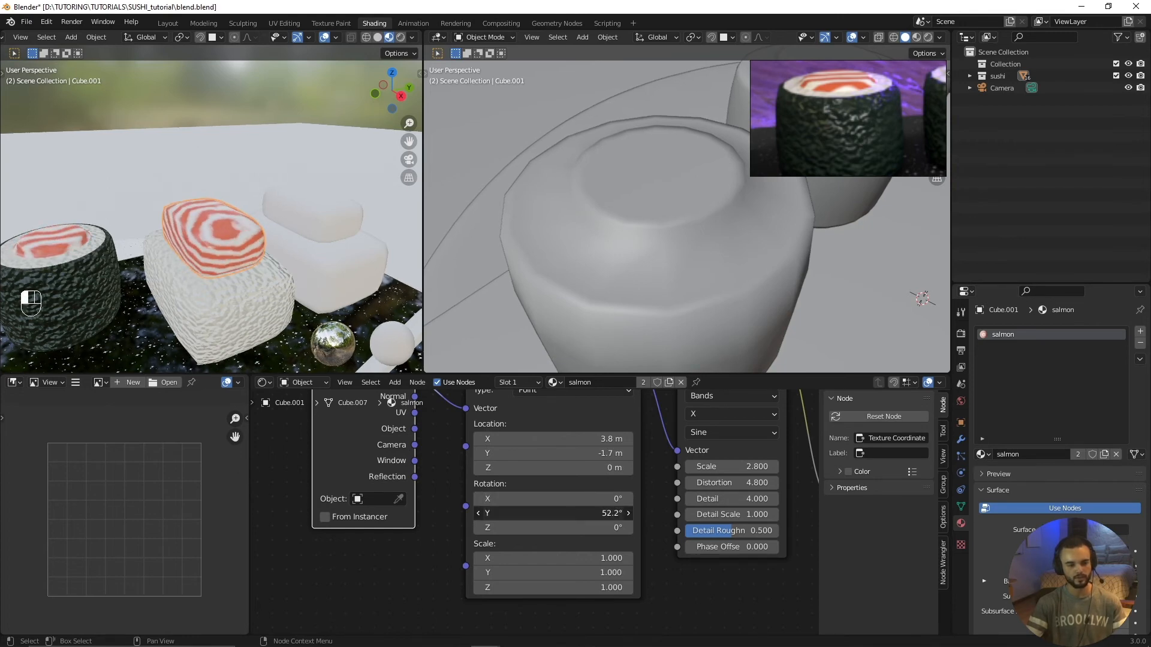
{"action": "scroll", "coordinate": [83, 268], "scroll_direction": "down", "scroll_amount": 2}
{"action": "middle_click_drag", "start_coordinate": [83, 267], "coordinate": [125, 270], "text": "shift"}
{"action": "middle_click_drag", "start_coordinate": [207, 264], "coordinate": [114, 314]}
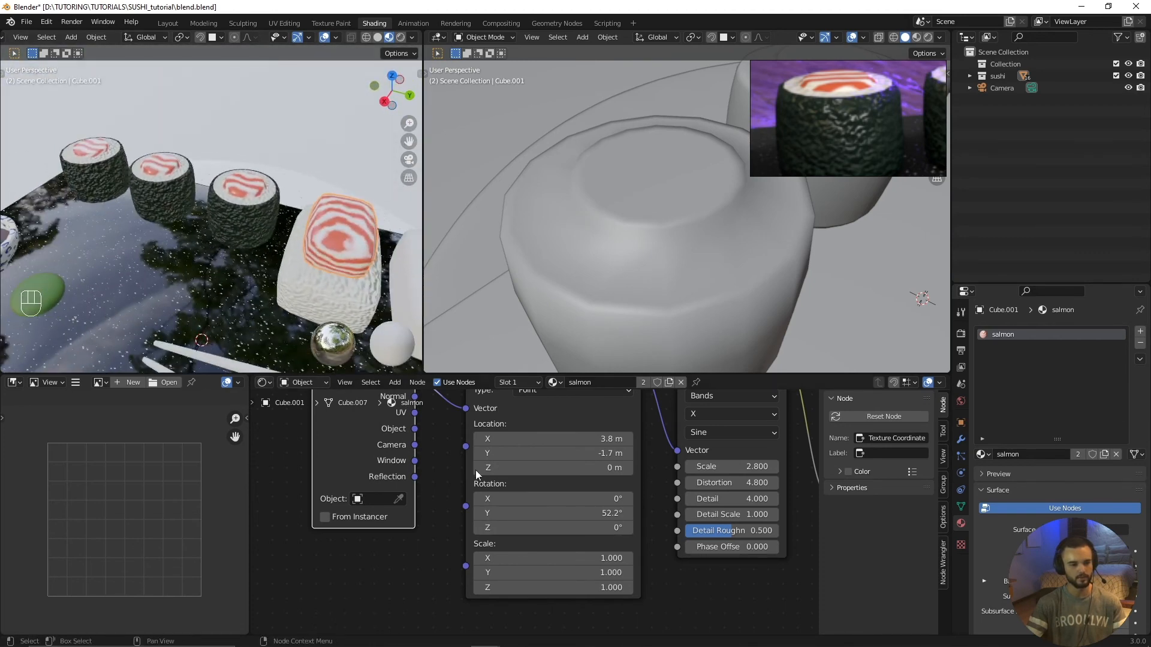
{"action": "scroll", "coordinate": [538, 584], "scroll_direction": "down", "scroll_amount": 1}
{"action": "scroll", "coordinate": [539, 588], "scroll_direction": "down", "scroll_amount": 1}
{"action": "middle_click_drag", "start_coordinate": [584, 521], "coordinate": [439, 547]}
{"action": "scroll", "coordinate": [438, 546], "scroll_direction": "up", "scroll_amount": 1}
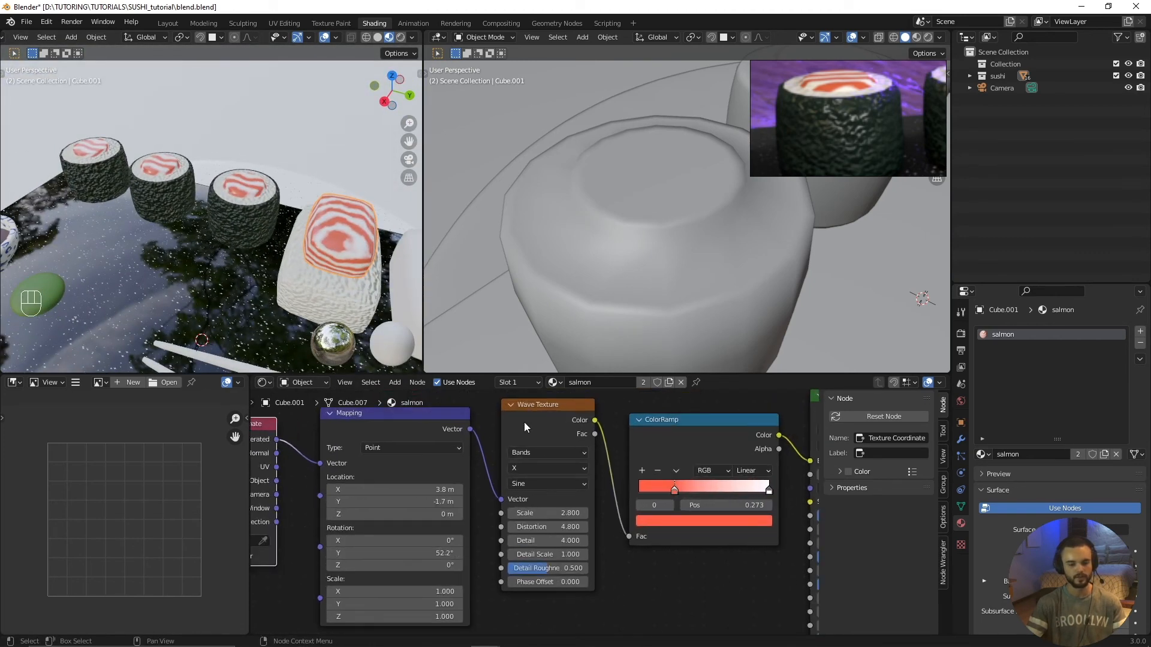
{"action": "left_click_drag", "start_coordinate": [524, 407], "coordinate": [525, 410]}
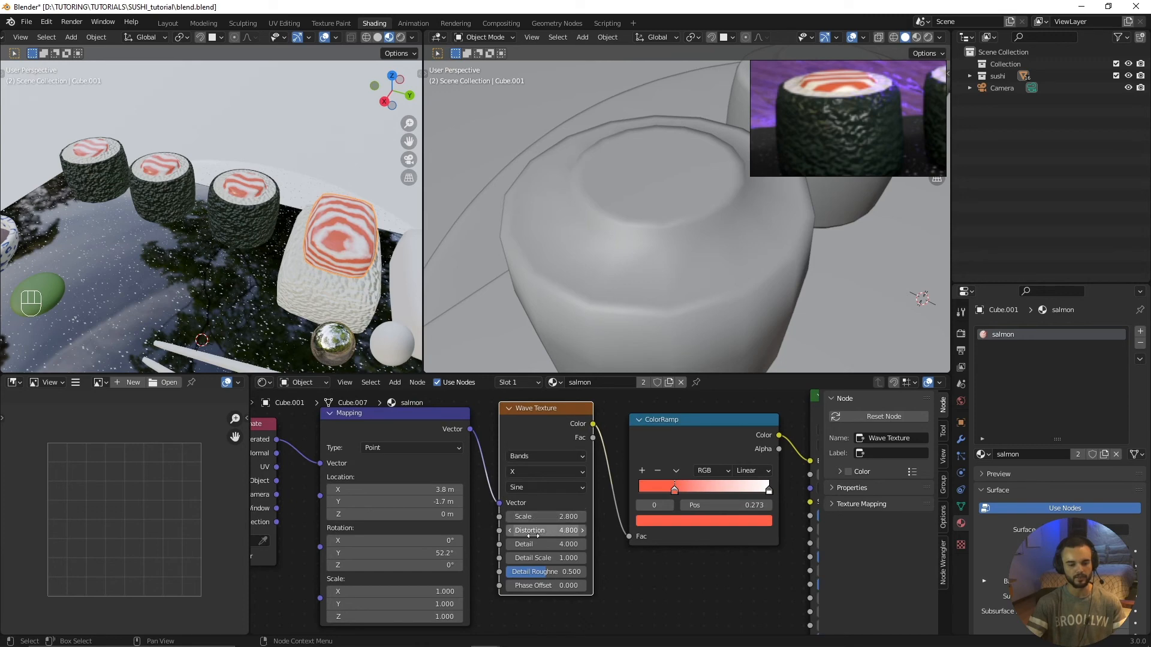
Step: Assign the existing salmon material to the topping of the second, still unshaded nigiri
{"action": "scroll", "coordinate": [531, 536], "scroll_direction": "down", "scroll_amount": 2}
{"action": "middle_click_drag", "start_coordinate": [360, 342], "coordinate": [139, 288]}
{"action": "scroll", "coordinate": [243, 289], "scroll_direction": "down", "scroll_amount": 3}
{"action": "scroll", "coordinate": [142, 286], "scroll_direction": "up", "scroll_amount": 2}
{"action": "left_click", "coordinate": [219, 255]}
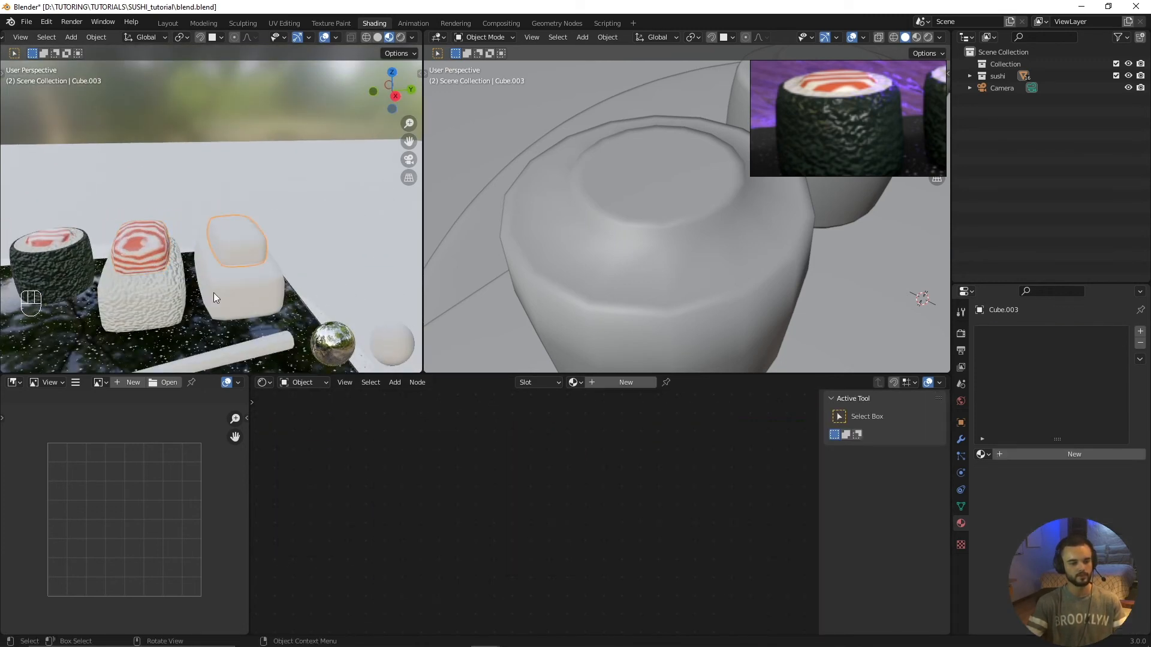
{"action": "middle_click_drag", "start_coordinate": [214, 293], "coordinate": [268, 264]}
{"action": "left_click", "coordinate": [275, 254]}
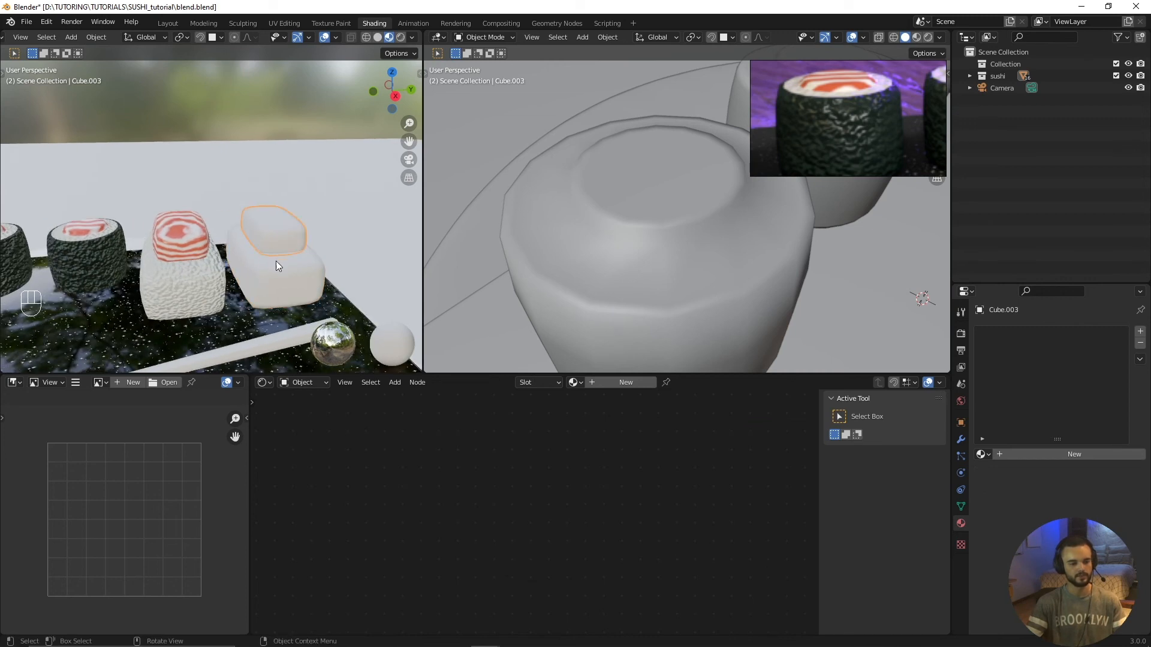
{"action": "scroll", "coordinate": [236, 236], "scroll_direction": "up", "scroll_amount": 3}
{"action": "left_click", "coordinate": [289, 296]}
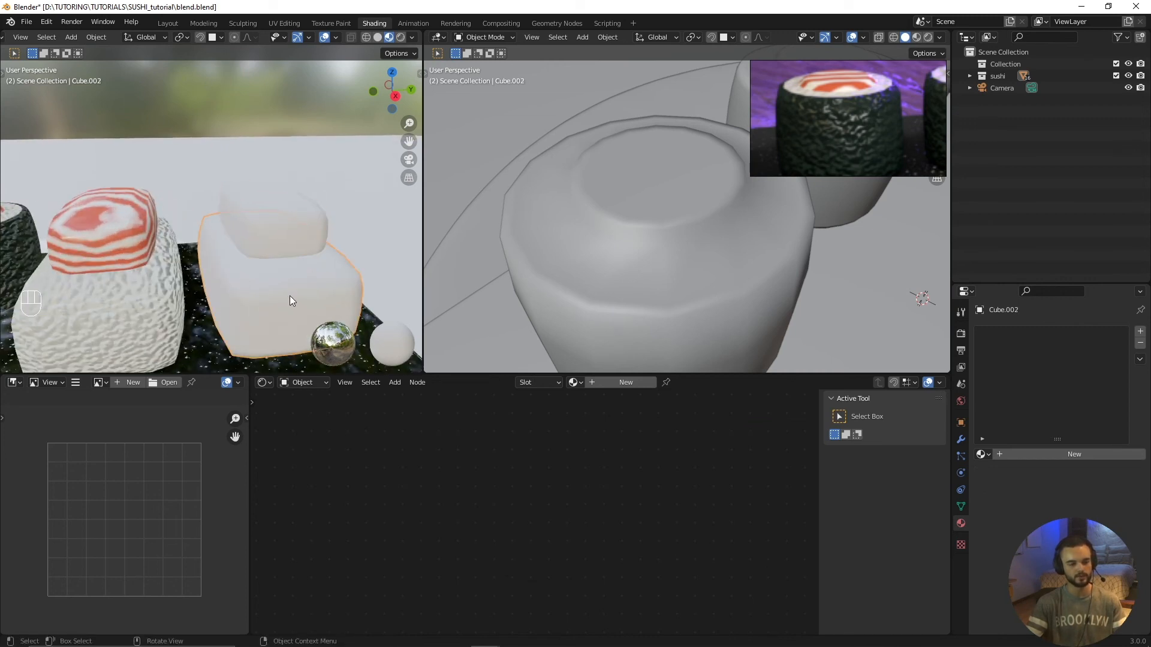
{"action": "left_click", "coordinate": [270, 240]}
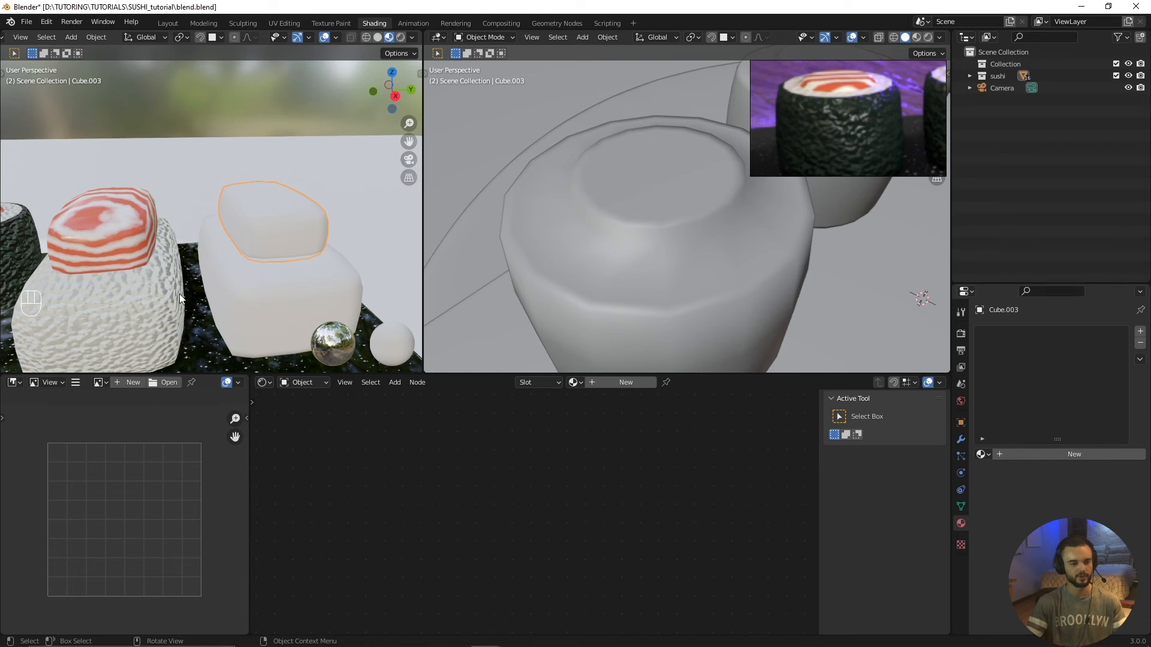
{"action": "left_click", "coordinate": [90, 199]}
{"action": "left_click", "coordinate": [279, 229]}
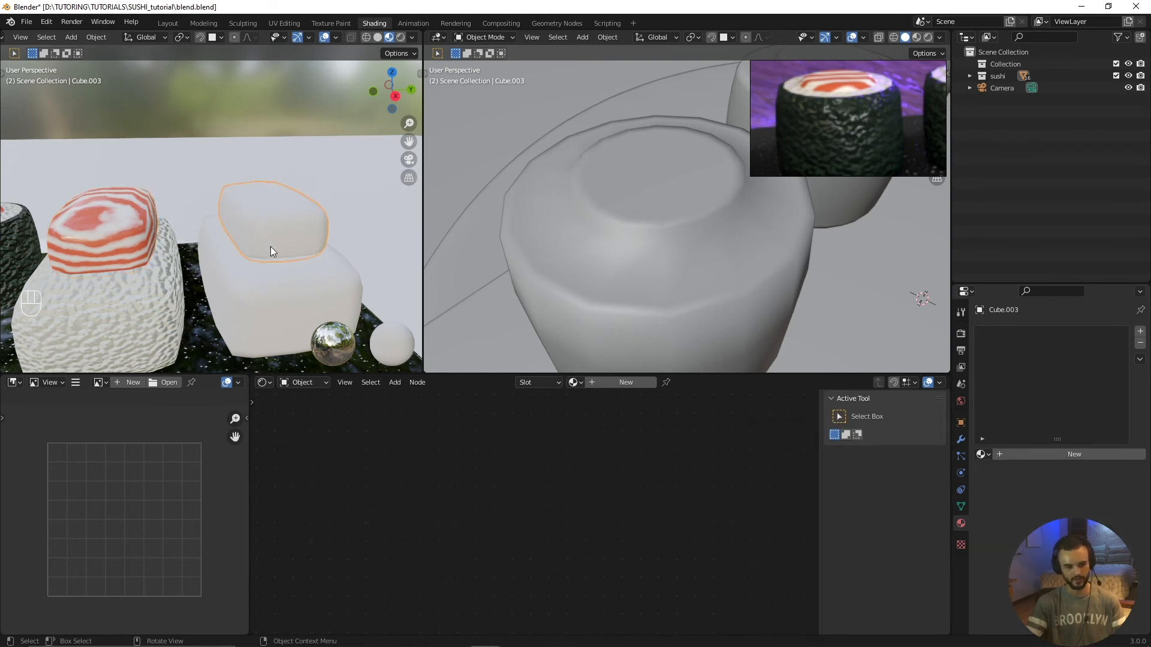
{"action": "left_click", "coordinate": [117, 221], "text": "shift"}
{"action": "left_click", "coordinate": [271, 223]}
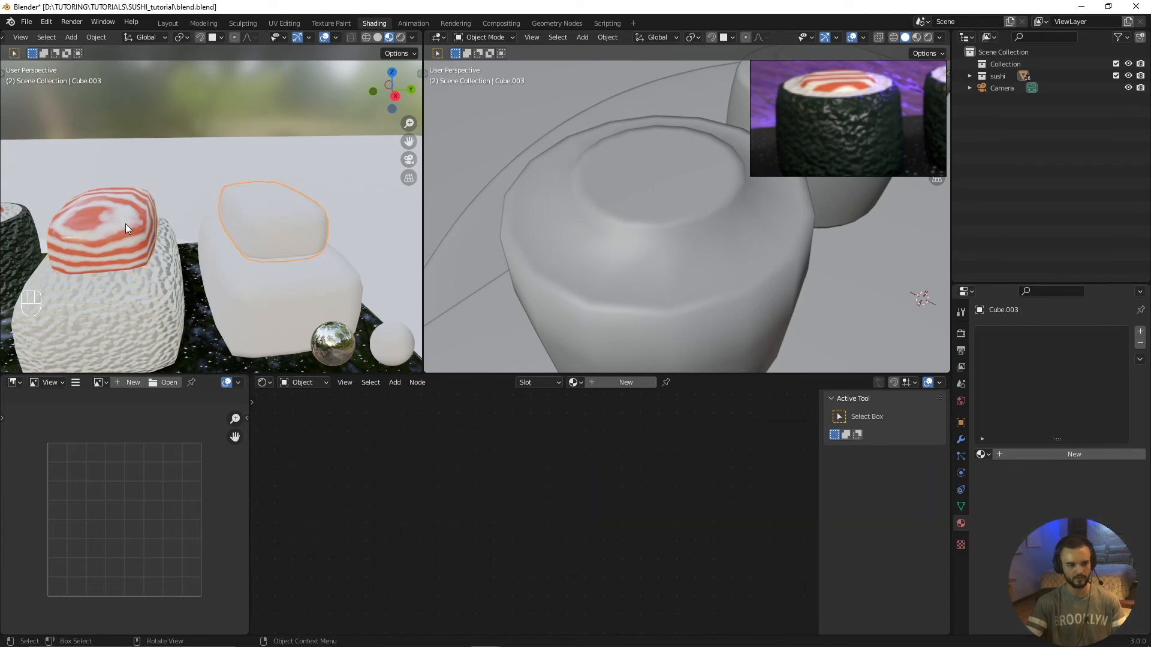
{"action": "left_click", "coordinate": [573, 382]}
{"action": "left_click", "coordinate": [585, 459]}
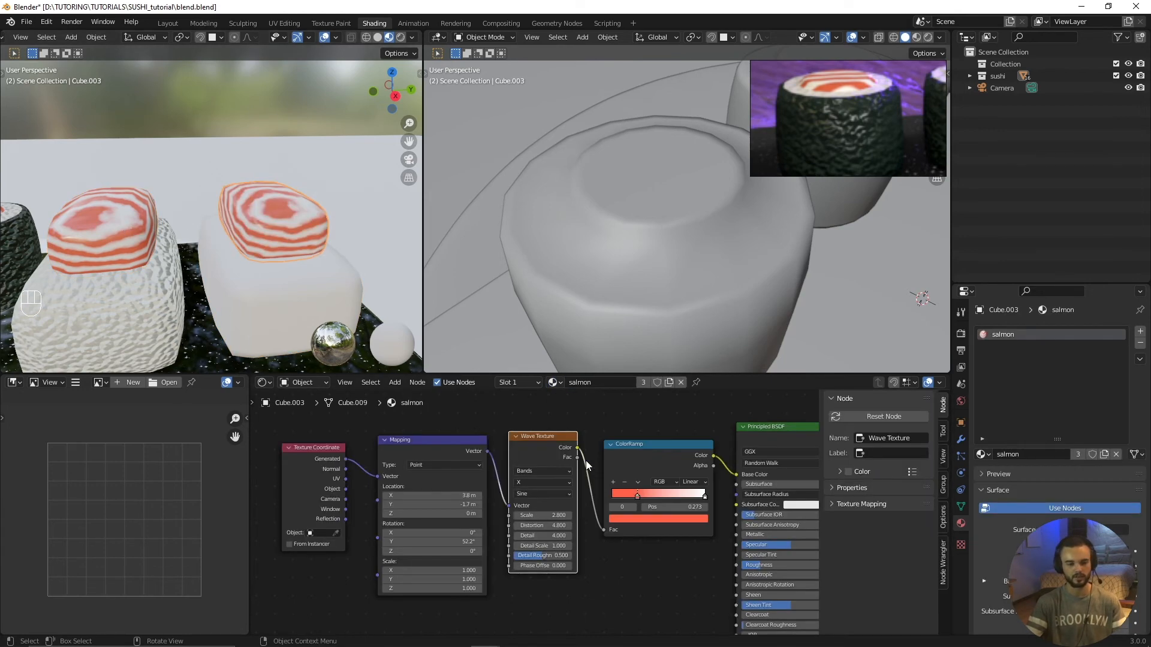
Step: Assign the existing rice material to the base of the second nigiri
{"action": "left_click", "coordinate": [242, 294]}
{"action": "left_click", "coordinate": [573, 383]}
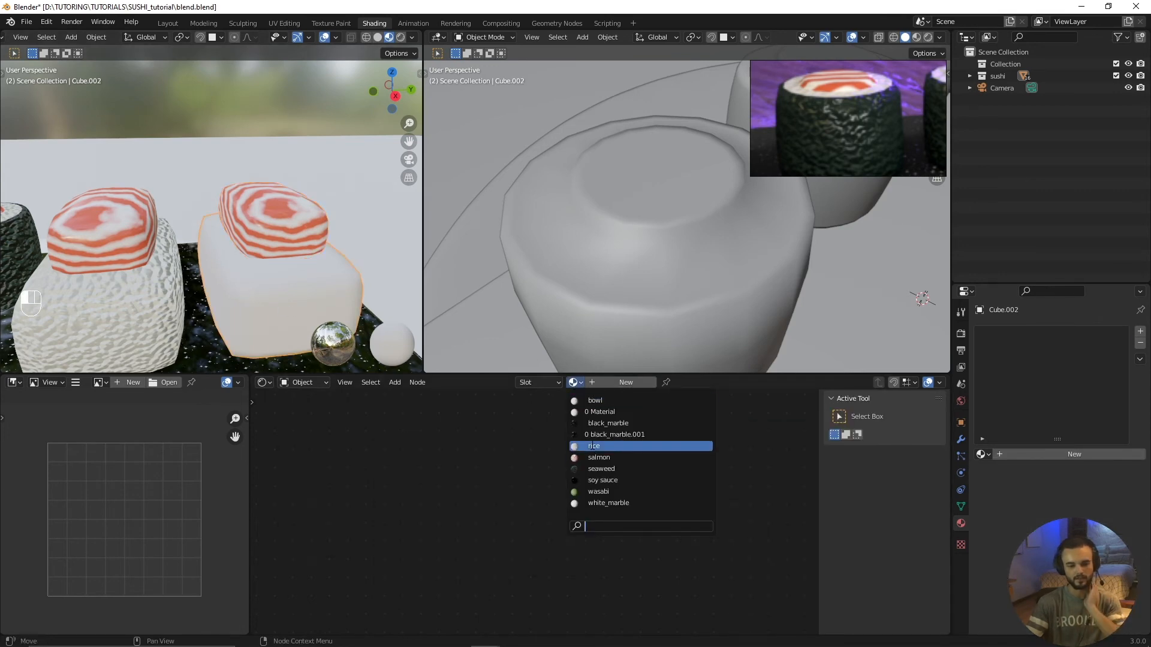
{"action": "left_click", "coordinate": [594, 445]}
{"action": "scroll", "coordinate": [278, 333], "scroll_direction": "down", "scroll_amount": 1}
{"action": "scroll", "coordinate": [235, 289], "scroll_direction": "down", "scroll_amount": 1}
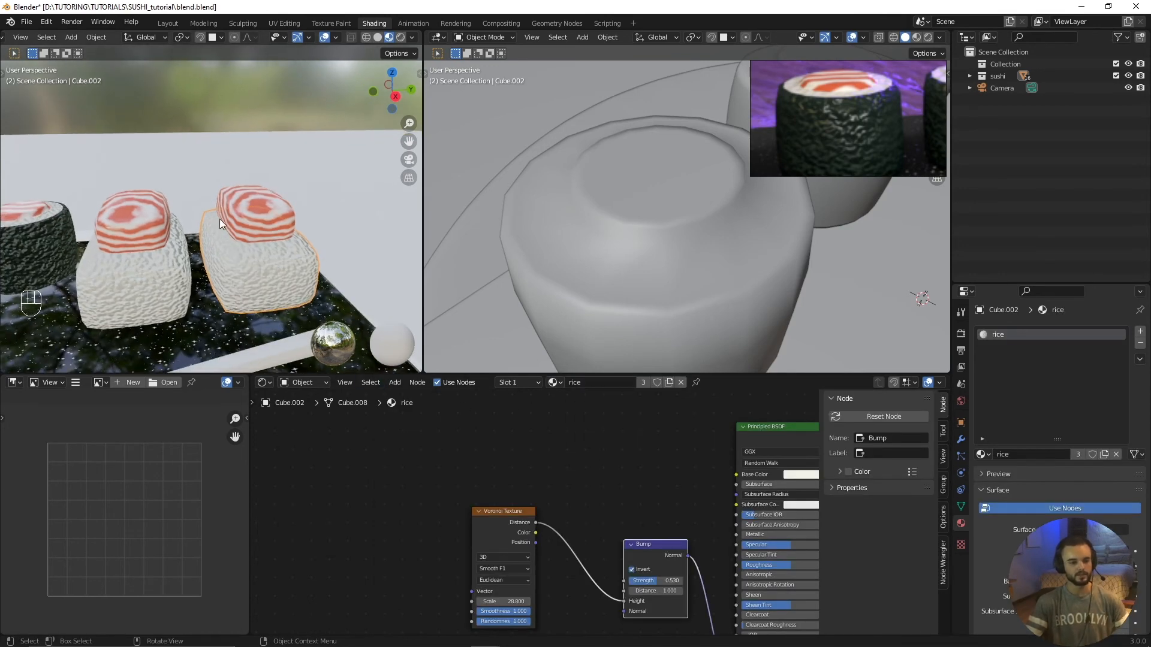
Step: Make an independent copy of the salmon material for the second nigiri's topping
{"action": "left_click", "coordinate": [242, 211]}
{"action": "left_click", "coordinate": [244, 228]}
{"action": "scroll", "coordinate": [282, 253], "scroll_direction": "down", "scroll_amount": 1}
{"action": "key", "text": "alt+a"}
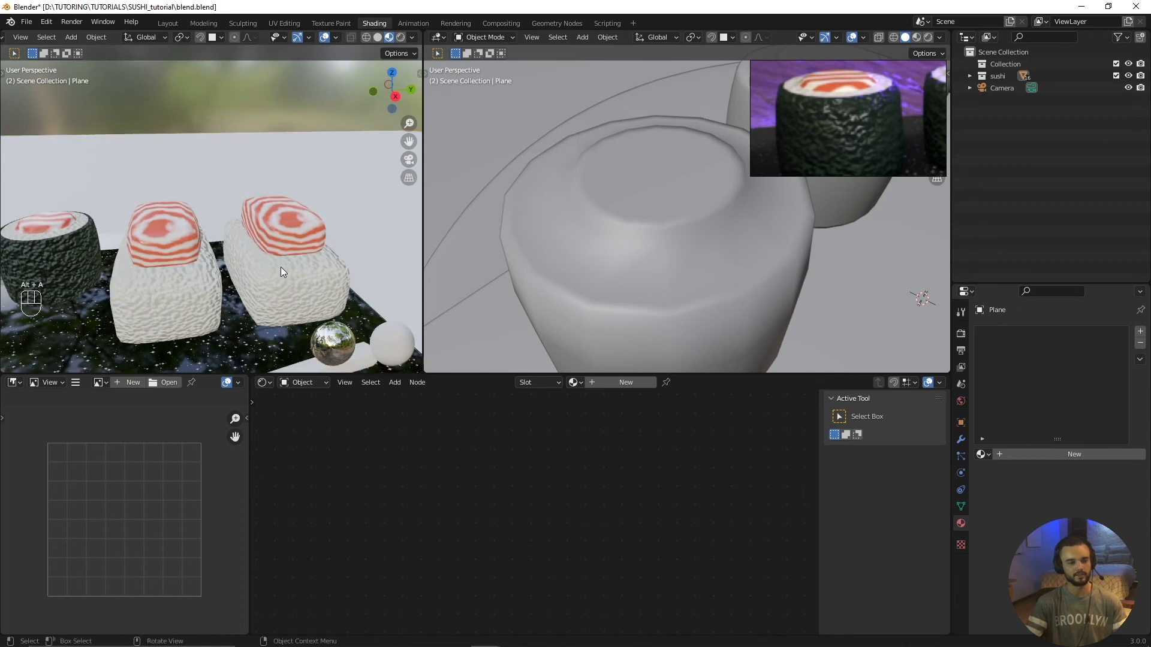
{"action": "scroll", "coordinate": [281, 268], "scroll_direction": "down", "scroll_amount": 1}
{"action": "scroll", "coordinate": [254, 251], "scroll_direction": "up", "scroll_amount": 2}
{"action": "left_click", "coordinate": [282, 224]}
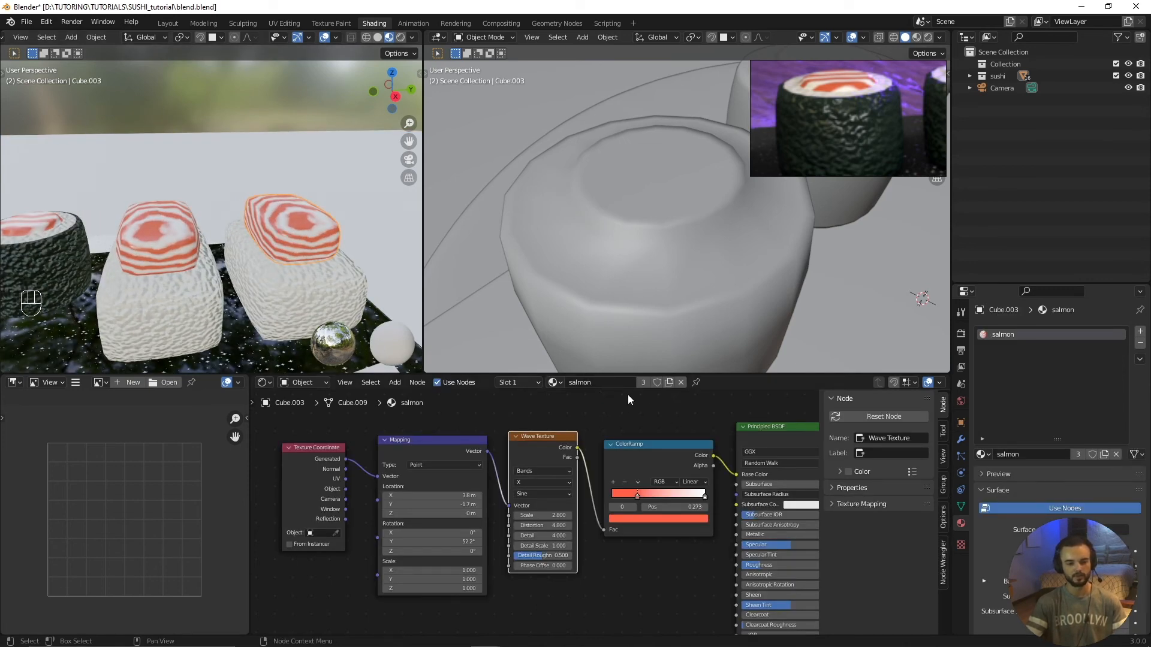
{"action": "left_click", "coordinate": [670, 383]}
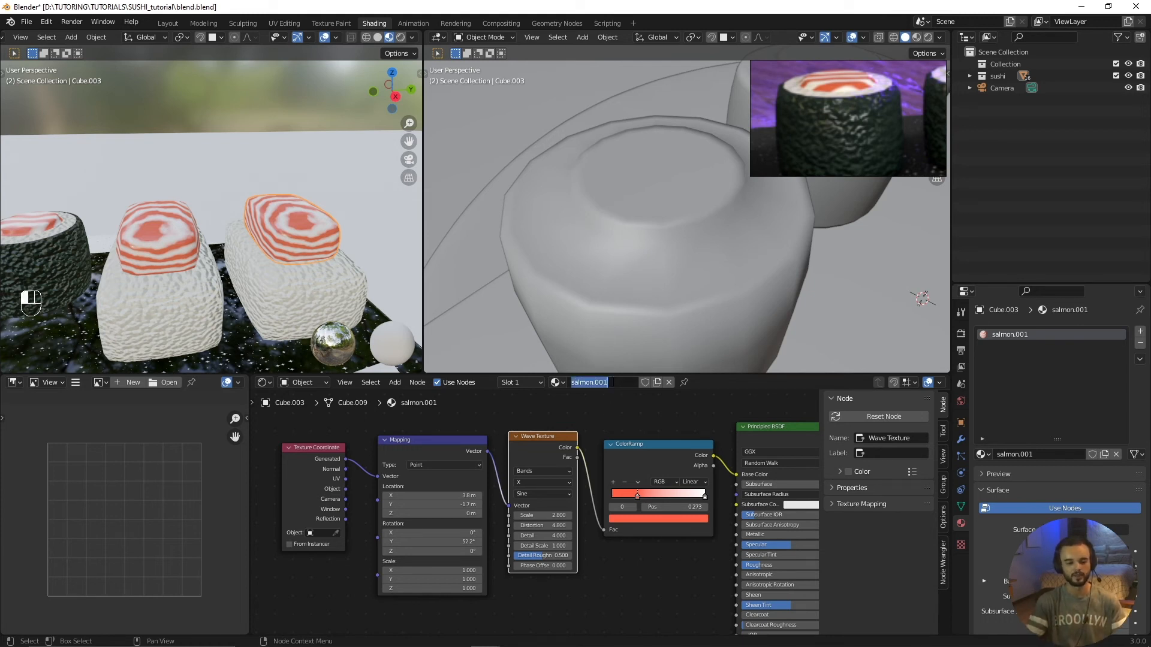
Step: Rename the second topping's copied material to "salmon 02"
{"action": "double_click", "coordinate": [612, 382]}
{"action": "key", "text": "BackSpace"}
{"action": "key", "text": "BackSpace"}
{"action": "key", "text": "BackSpace"}
{"action": "key", "text": "BackSpace"}
{"action": "type", "text": "02"}
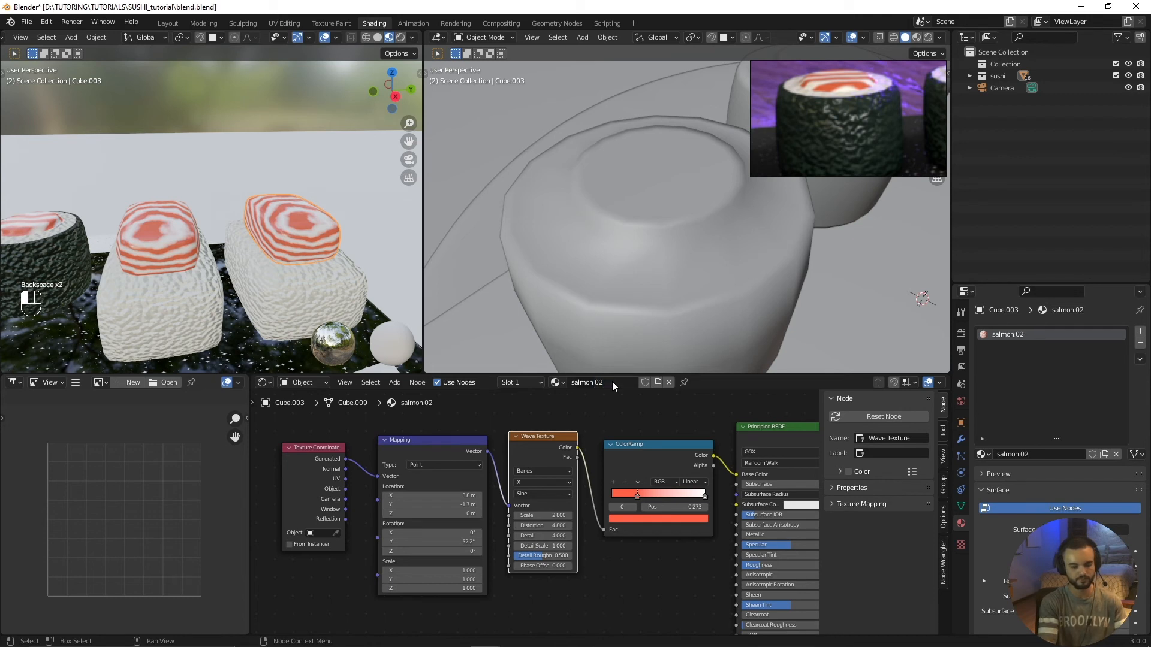
{"action": "key", "text": "Return"}
Step: Try different Wave Texture scale, Mapping location and distortion values on the second nigiri's salmon
{"action": "scroll", "coordinate": [612, 529], "scroll_direction": "up", "scroll_amount": 1}
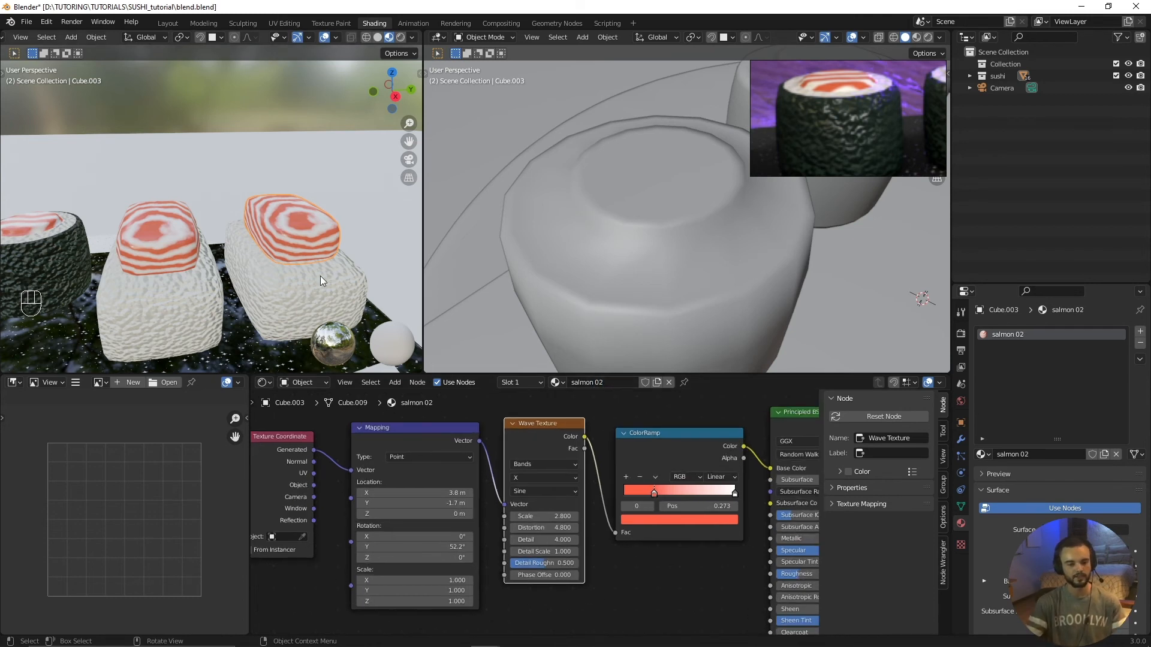
{"action": "left_click_drag", "start_coordinate": [522, 516], "coordinate": [545, 516]}
{"action": "key", "text": "ctrl+z"}
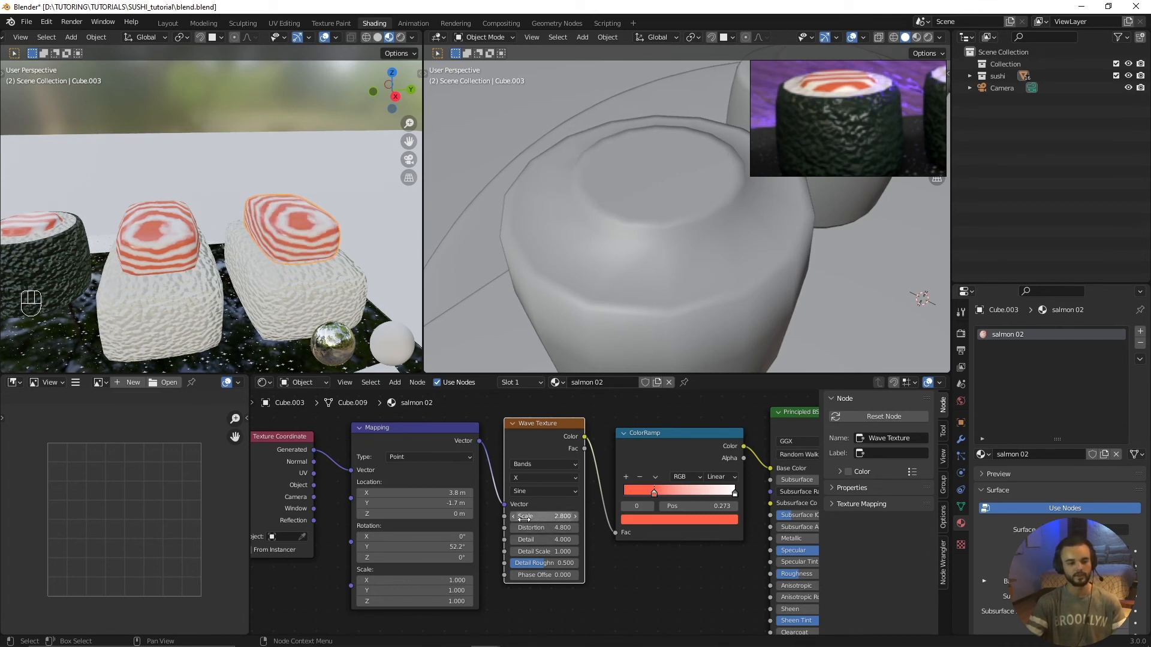
{"action": "middle_click_drag", "start_coordinate": [545, 536], "coordinate": [602, 533]}
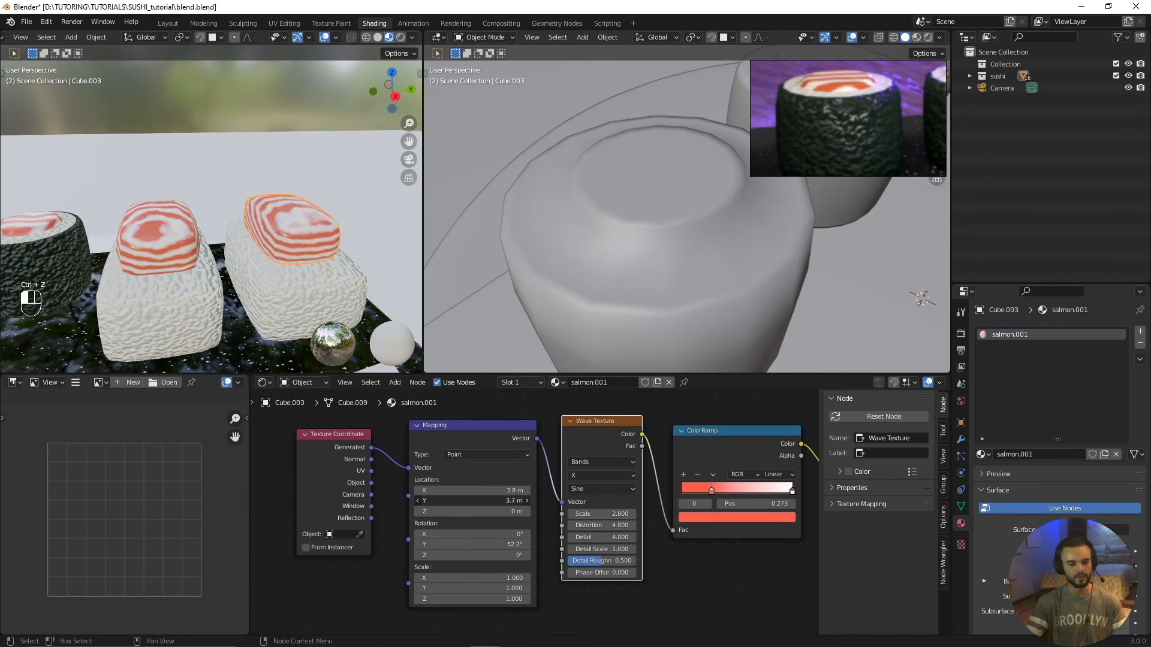
{"action": "mouse_move", "coordinate": [463, 491]}
{"action": "left_mouse_down"}
{"action": "mouse_move", "coordinate": [413, 490]}
{"action": "mouse_move", "coordinate": [468, 491]}
{"action": "left_mouse_up"}
{"action": "scroll", "coordinate": [466, 540], "scroll_direction": "up", "scroll_amount": 2}
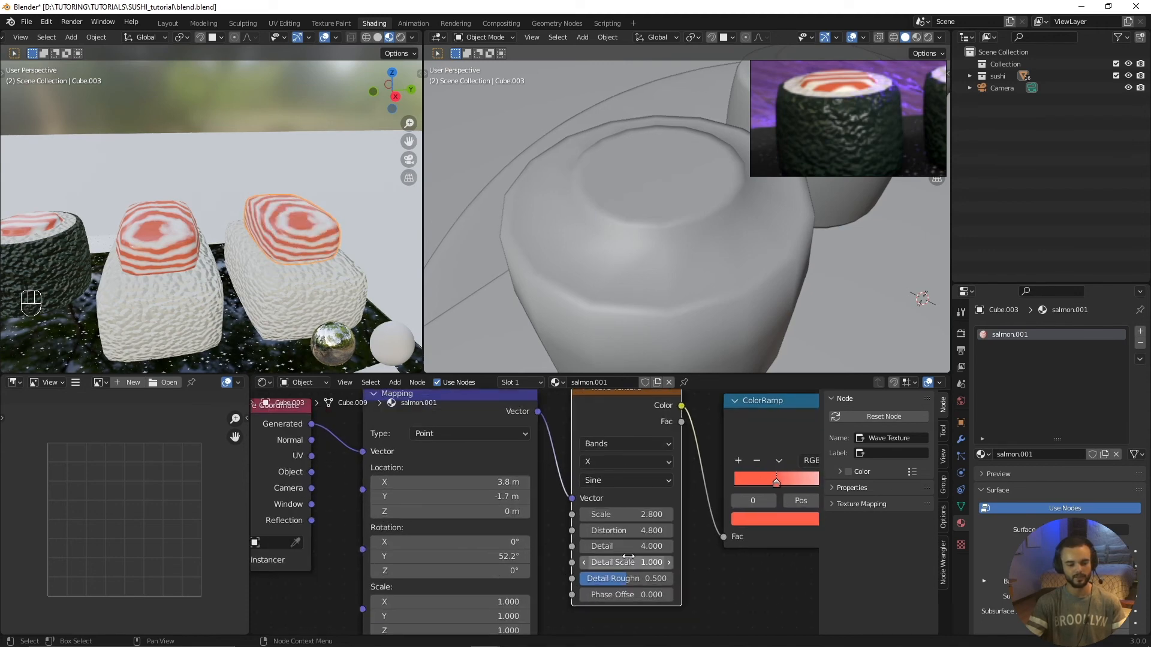
{"action": "mouse_move", "coordinate": [627, 531]}
{"action": "left_mouse_down"}
{"action": "mouse_move", "coordinate": [590, 530]}
{"action": "mouse_move", "coordinate": [629, 531]}
{"action": "left_mouse_up"}
{"action": "right_click", "coordinate": [630, 531]}
{"action": "scroll", "coordinate": [367, 270], "scroll_direction": "down", "scroll_amount": 3}
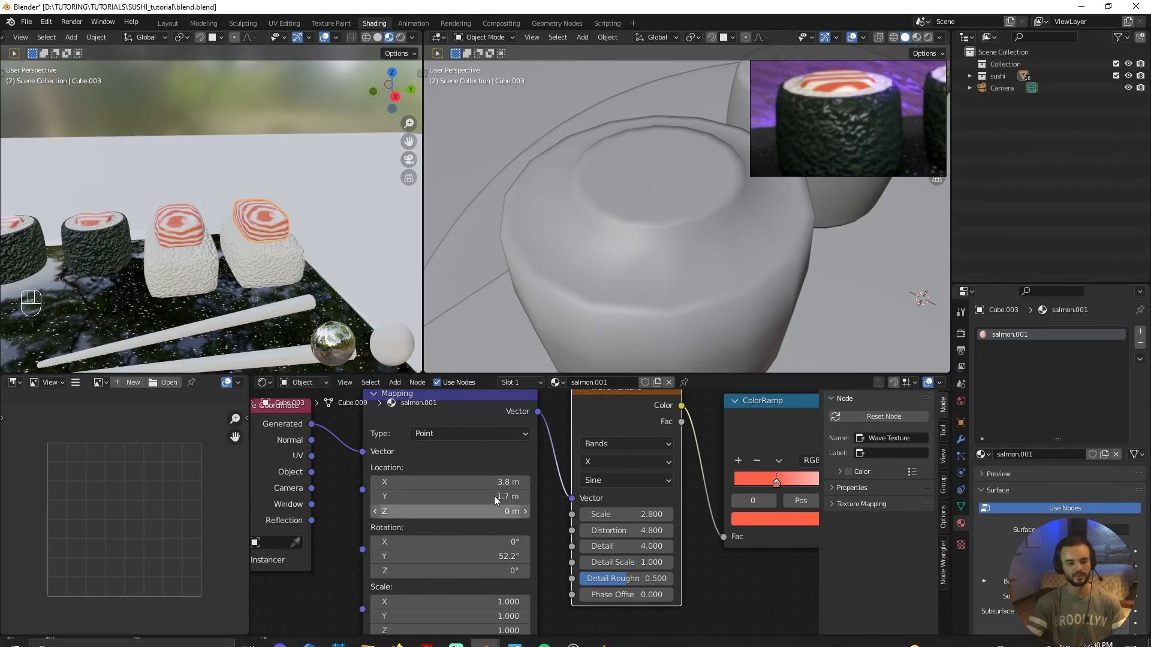
Step: Set the Mapping node's X location to 9 m on the second nigiri's salmon and compare both toppings
{"action": "left_click_drag", "start_coordinate": [488, 482], "coordinate": [517, 483]}
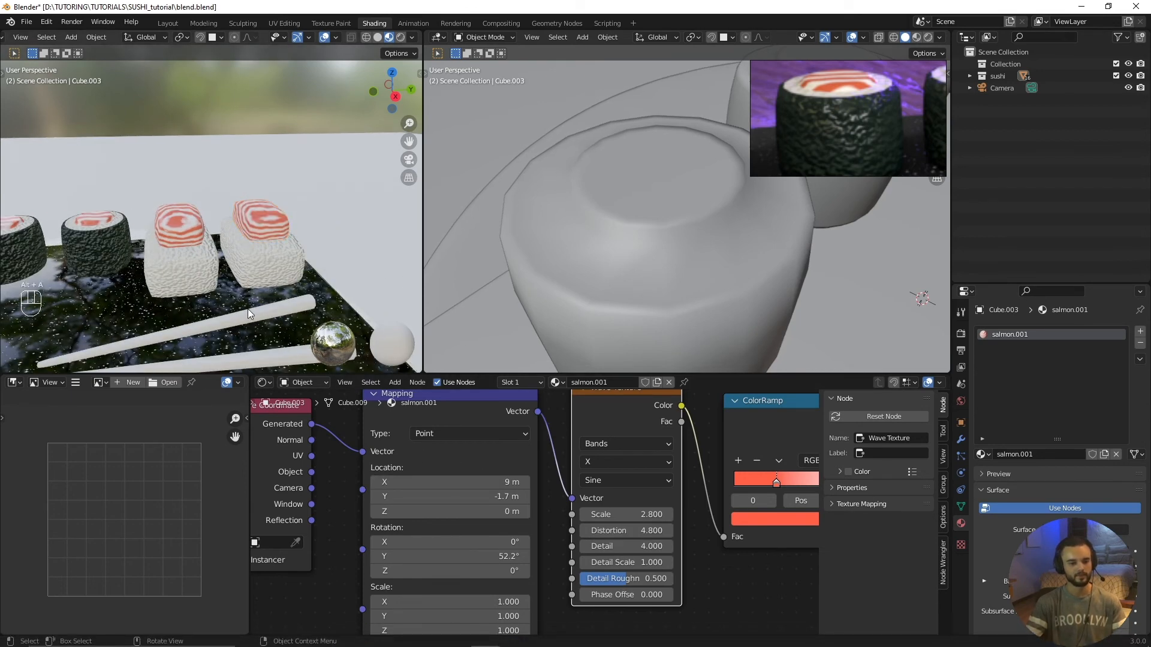
{"action": "key", "text": "alt+a"}
{"action": "scroll", "coordinate": [247, 309], "scroll_direction": "down", "scroll_amount": 3}
{"action": "middle_click_drag", "start_coordinate": [247, 308], "coordinate": [304, 268], "text": "shift"}
{"action": "middle_click_drag", "start_coordinate": [305, 268], "coordinate": [261, 239]}
{"action": "scroll", "coordinate": [286, 260], "scroll_direction": "up", "scroll_amount": 3}
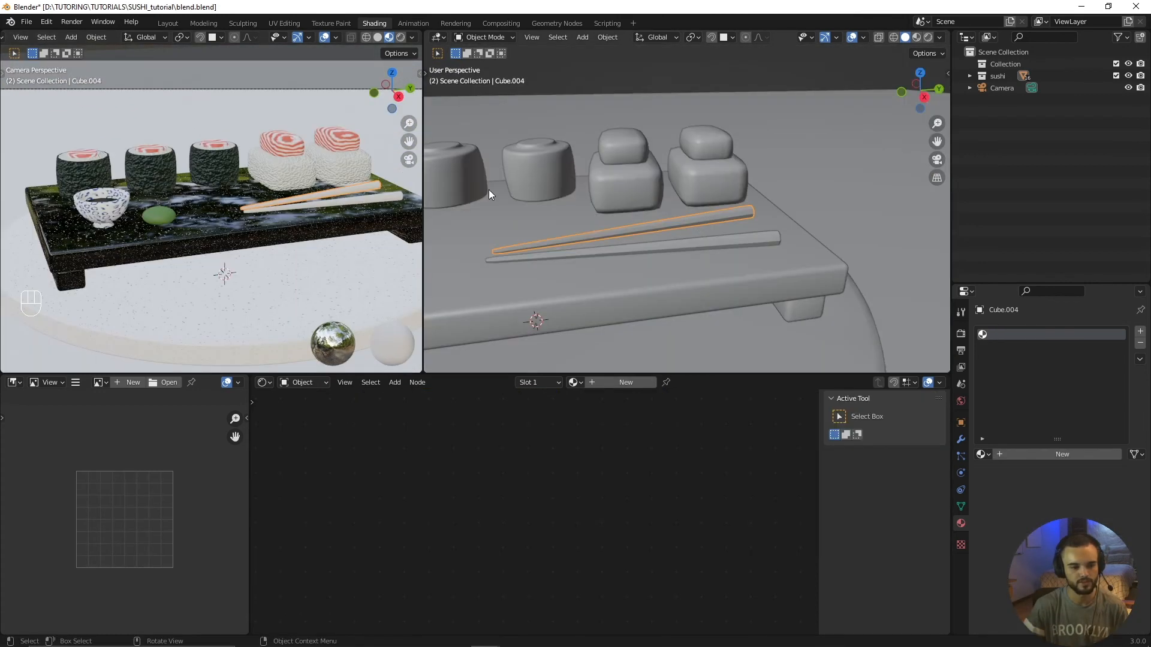
{"action": "scroll", "coordinate": [663, 253], "scroll_direction": "up", "scroll_amount": 3}
Step: Create a new material named "chopstick" on the chopstick nearest the nigiri
{"action": "middle_click_drag", "start_coordinate": [663, 253], "coordinate": [688, 296]}
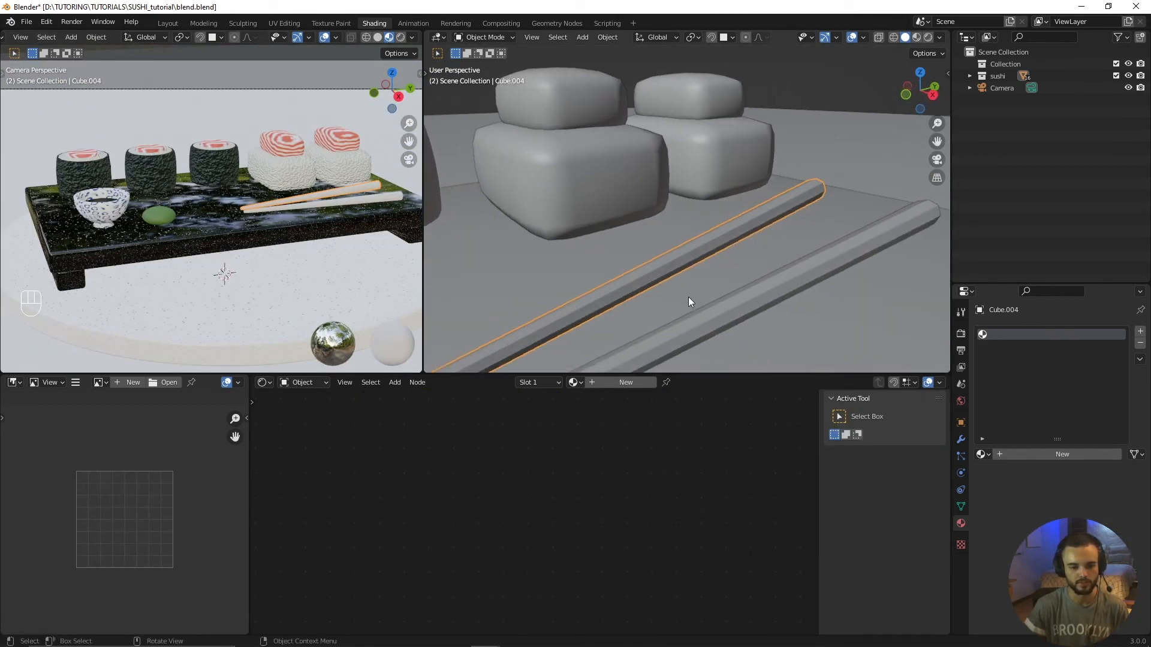
{"action": "left_click", "coordinate": [621, 383]}
{"action": "left_click", "coordinate": [620, 384]}
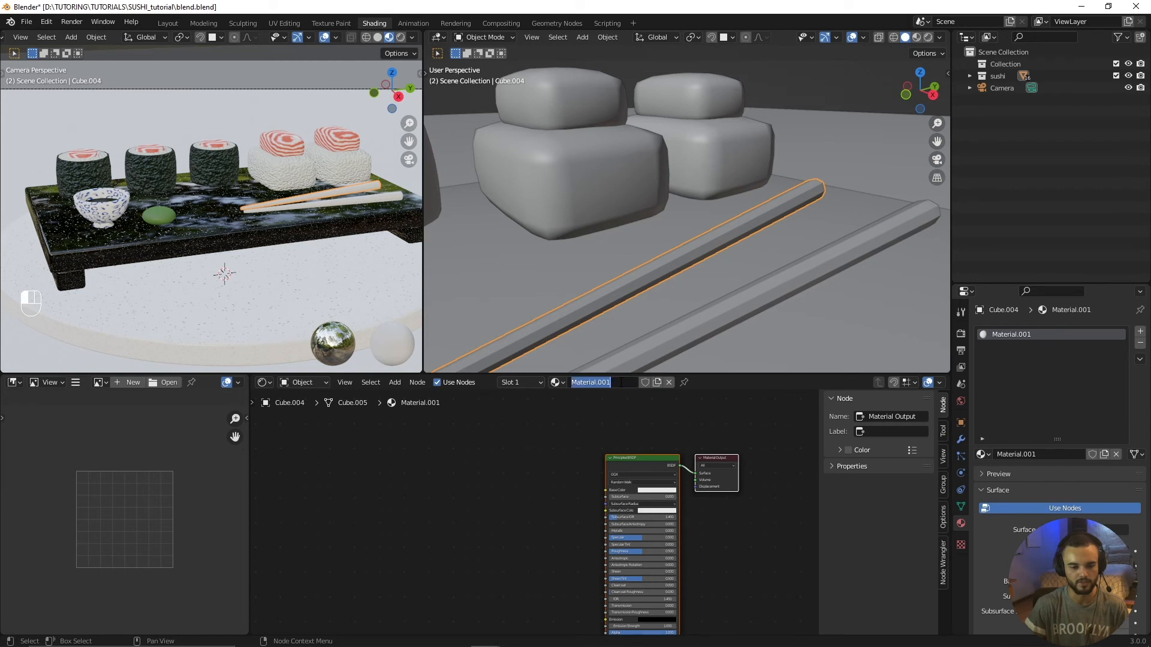
{"action": "type", "text": "chops"}
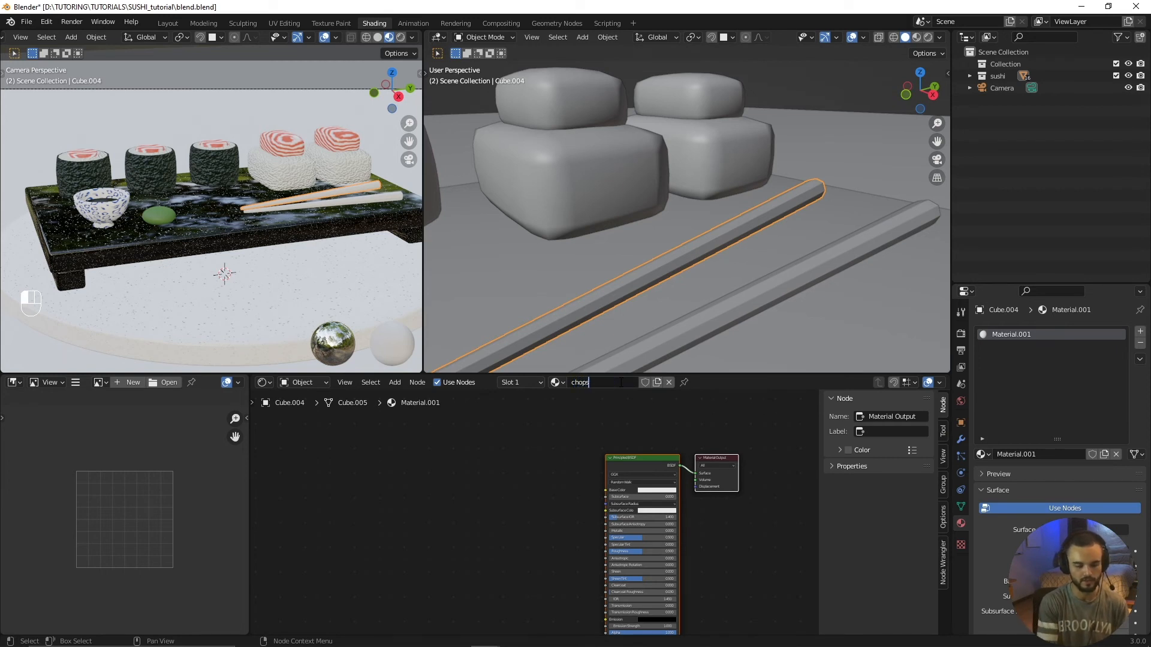
{"action": "type", "text": "tick"}
{"action": "key", "text": "Return"}
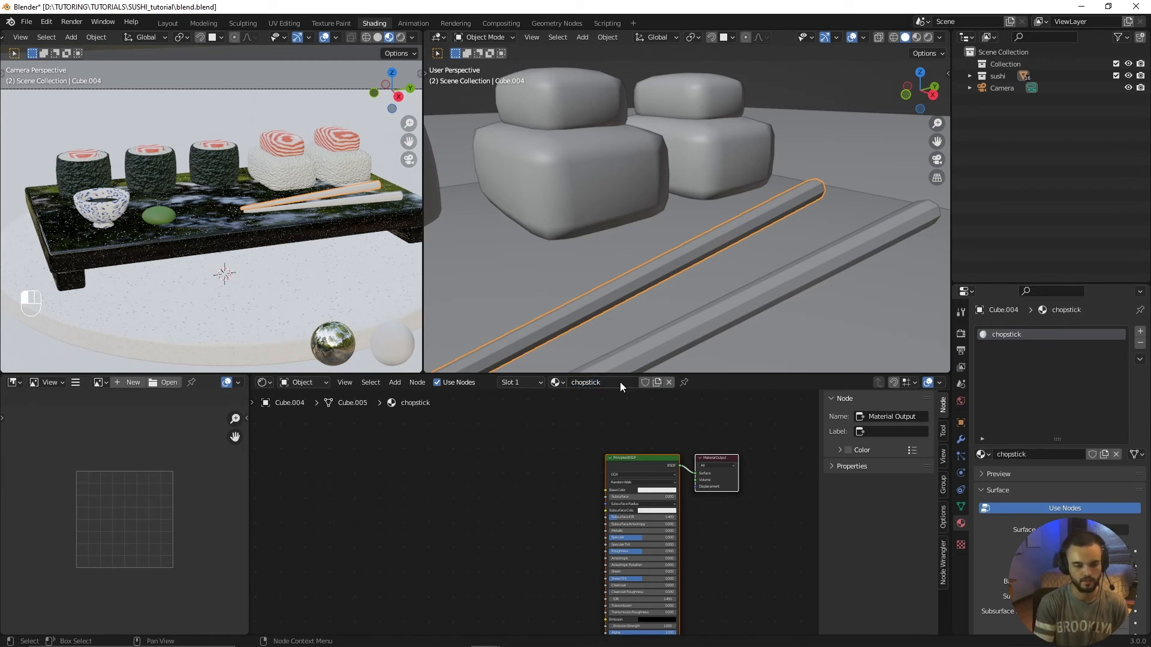
Step: Apply smooth shading to both chopsticks
{"action": "scroll", "coordinate": [584, 486], "scroll_direction": "up", "scroll_amount": 2}
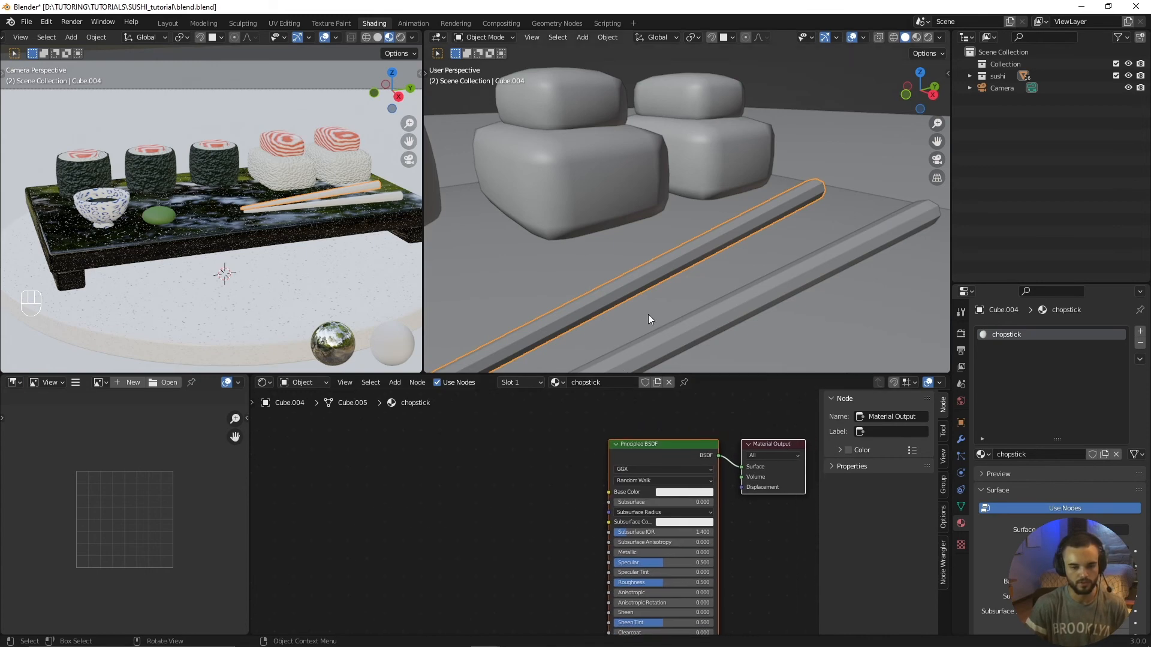
{"action": "scroll", "coordinate": [648, 314], "scroll_direction": "down", "scroll_amount": 4}
{"action": "middle_click_drag", "start_coordinate": [649, 314], "coordinate": [638, 275]}
{"action": "scroll", "coordinate": [638, 275], "scroll_direction": "up", "scroll_amount": 4}
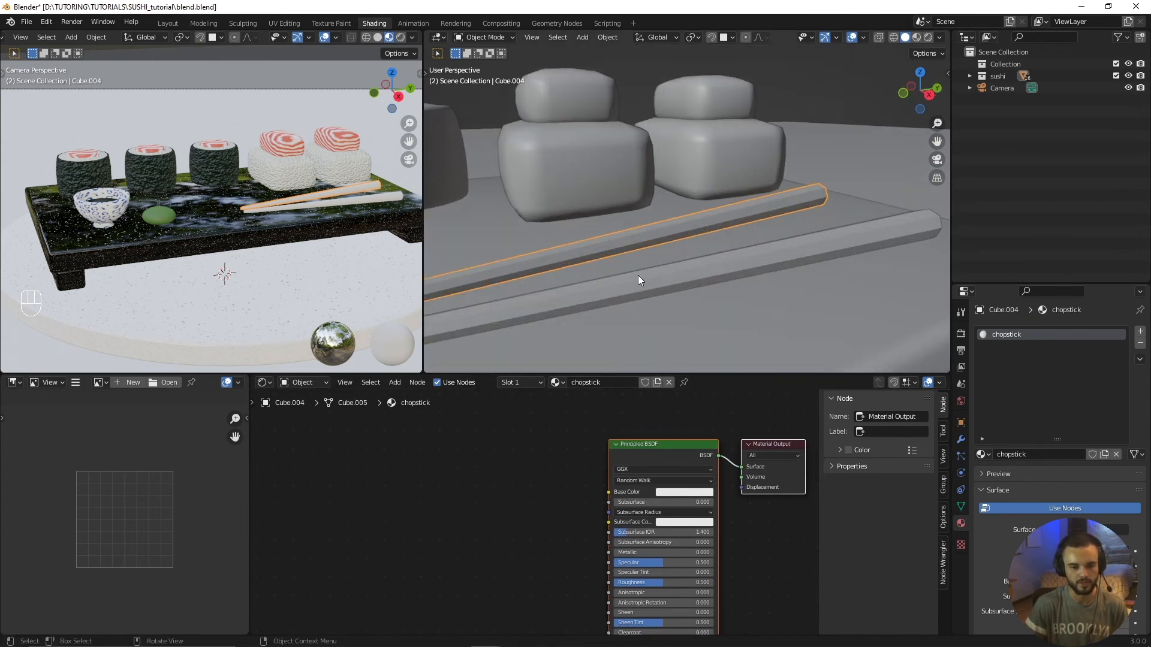
{"action": "right_click", "coordinate": [696, 224]}
{"action": "left_click", "coordinate": [697, 226]}
{"action": "left_click", "coordinate": [753, 265]}
{"action": "right_click", "coordinate": [751, 262]}
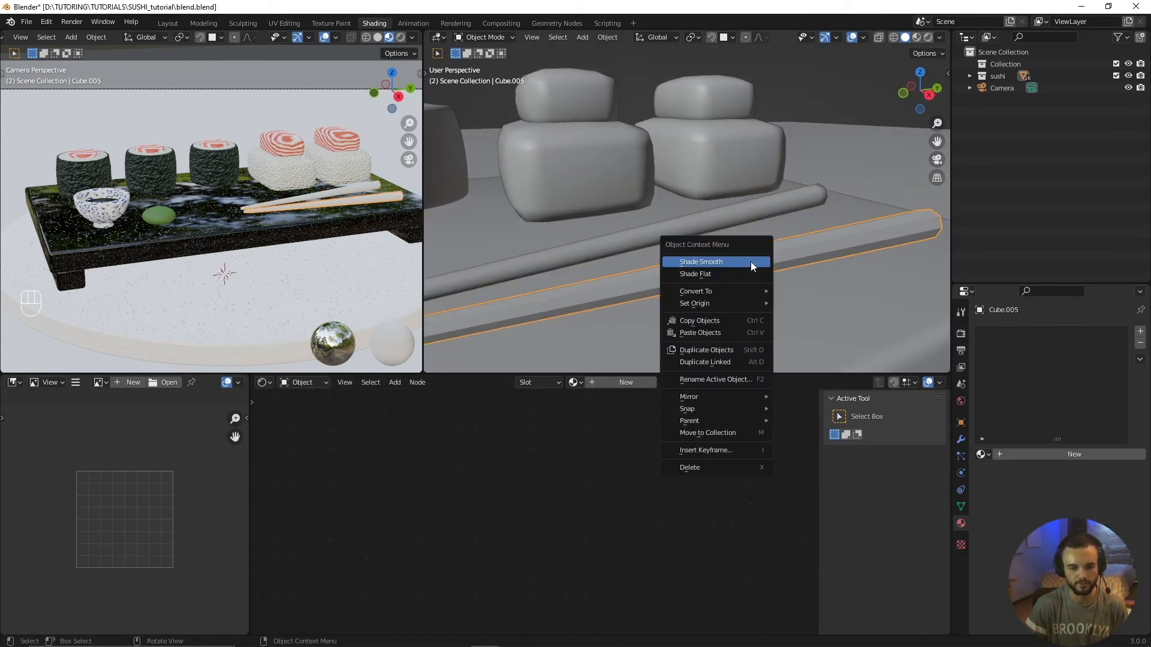
{"action": "left_click", "coordinate": [751, 261]}
{"action": "scroll", "coordinate": [753, 276], "scroll_direction": "down", "scroll_amount": 3}
{"action": "scroll", "coordinate": [675, 253], "scroll_direction": "up", "scroll_amount": 3}
Step: Add a texture node to the chopstick material on the chopstick nearest the nigiri
{"action": "left_click", "coordinate": [636, 253]}
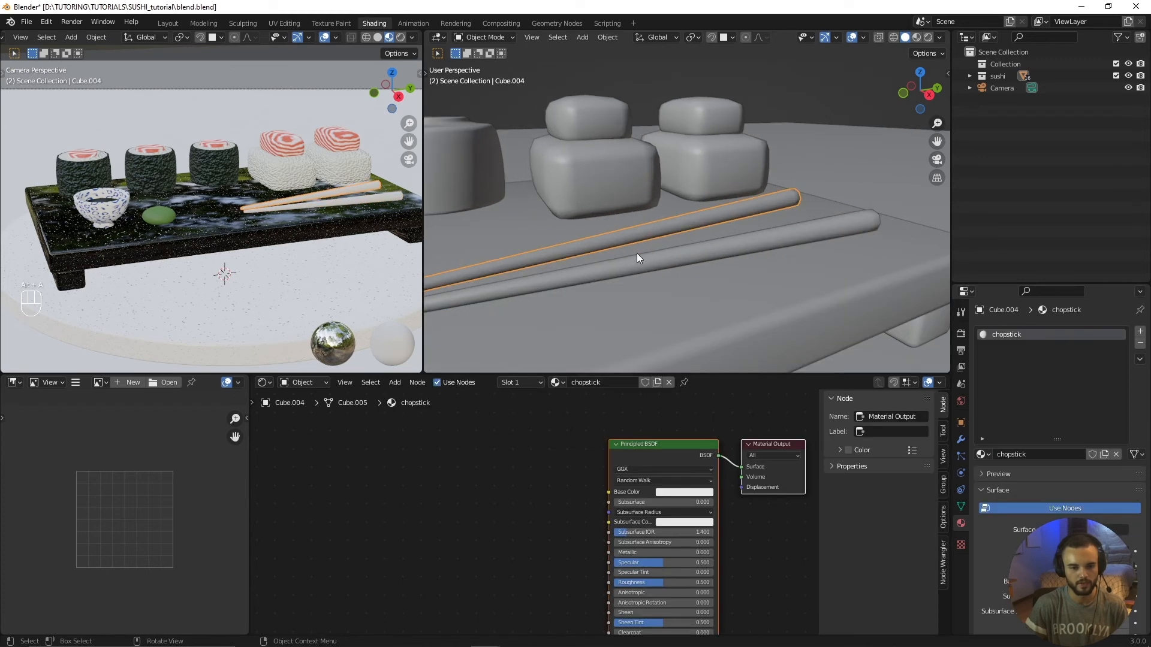
{"action": "scroll", "coordinate": [677, 252], "scroll_direction": "down", "scroll_amount": 3}
{"action": "key", "text": "shift+a"}
{"action": "mouse_move", "coordinate": [520, 471]}
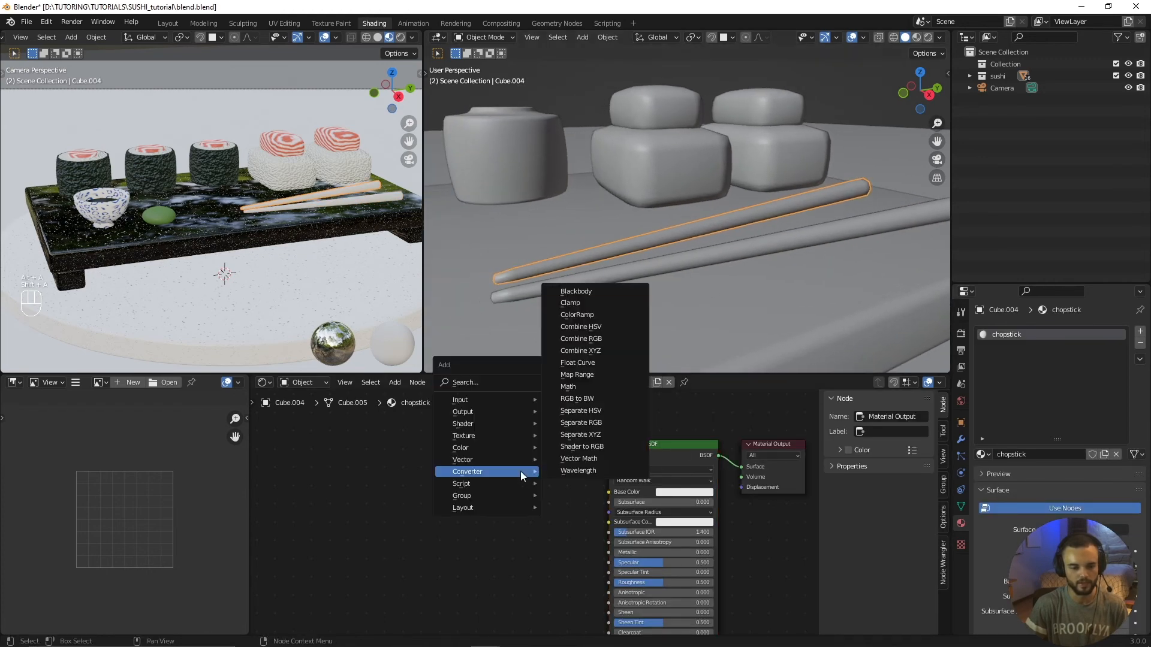
{"action": "mouse_move", "coordinate": [493, 434]}
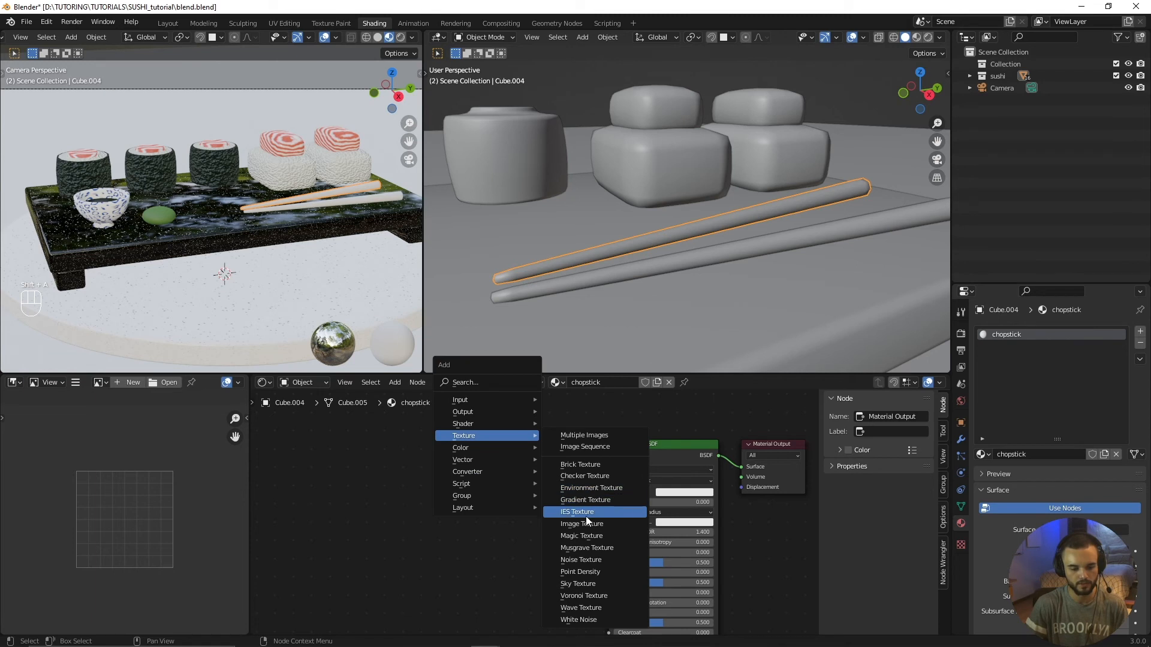
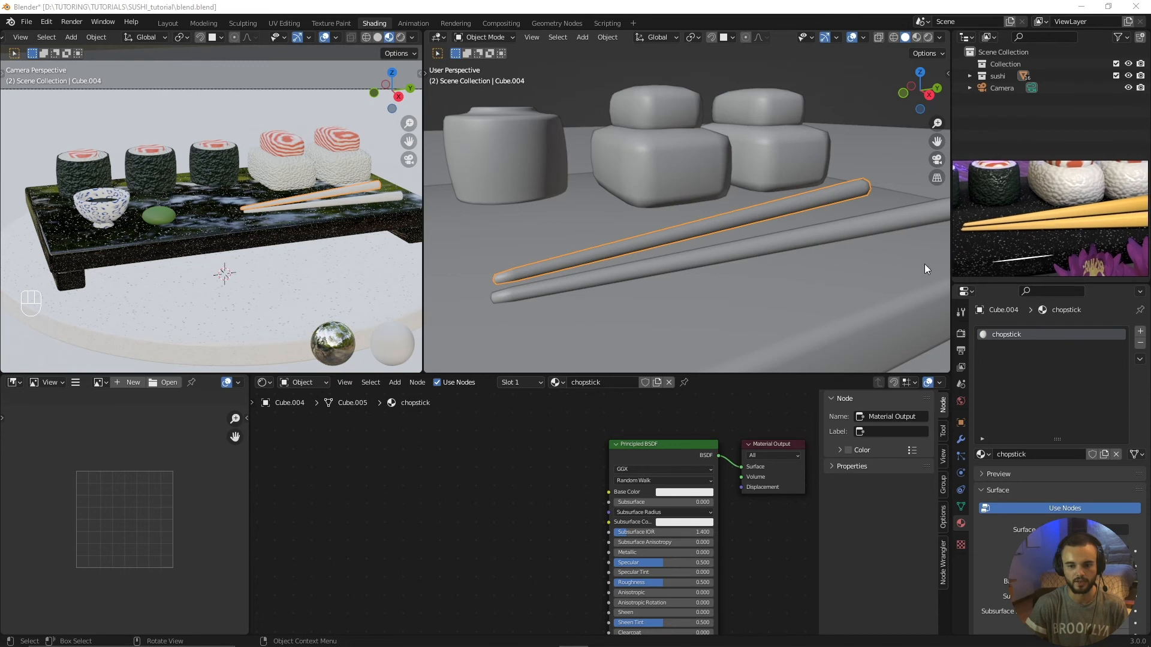
Step: Add a Gradient Texture node to the chopstick material, placed beside the Principled BSDF
{"action": "key", "text": "shift+a"}
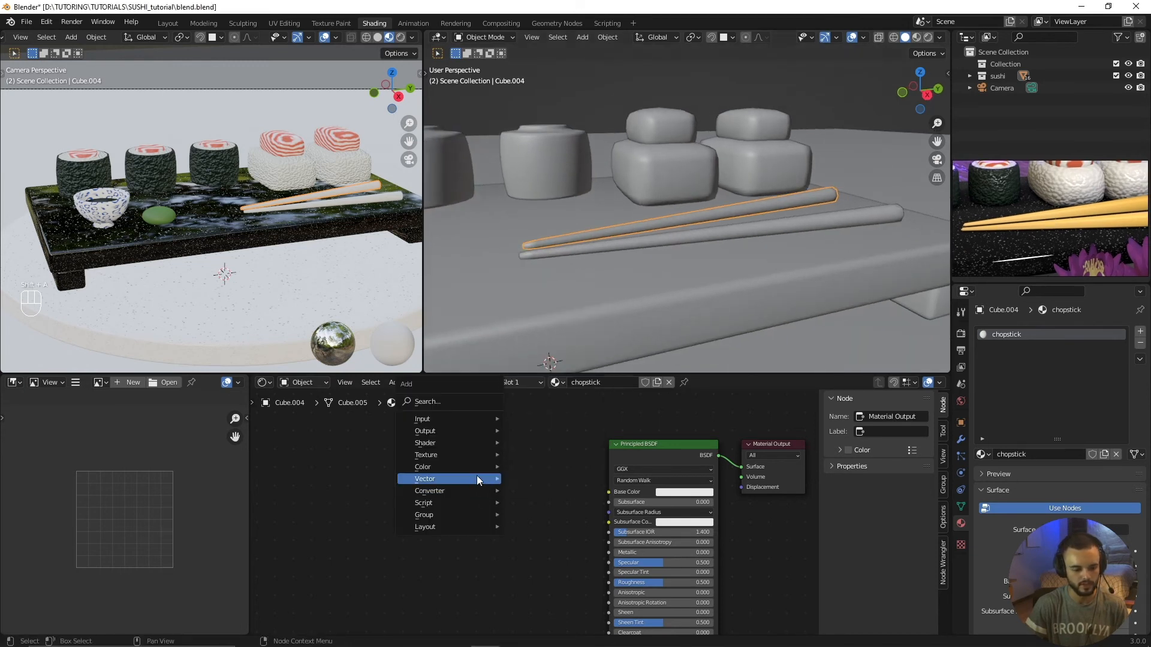
{"action": "mouse_move", "coordinate": [468, 457]}
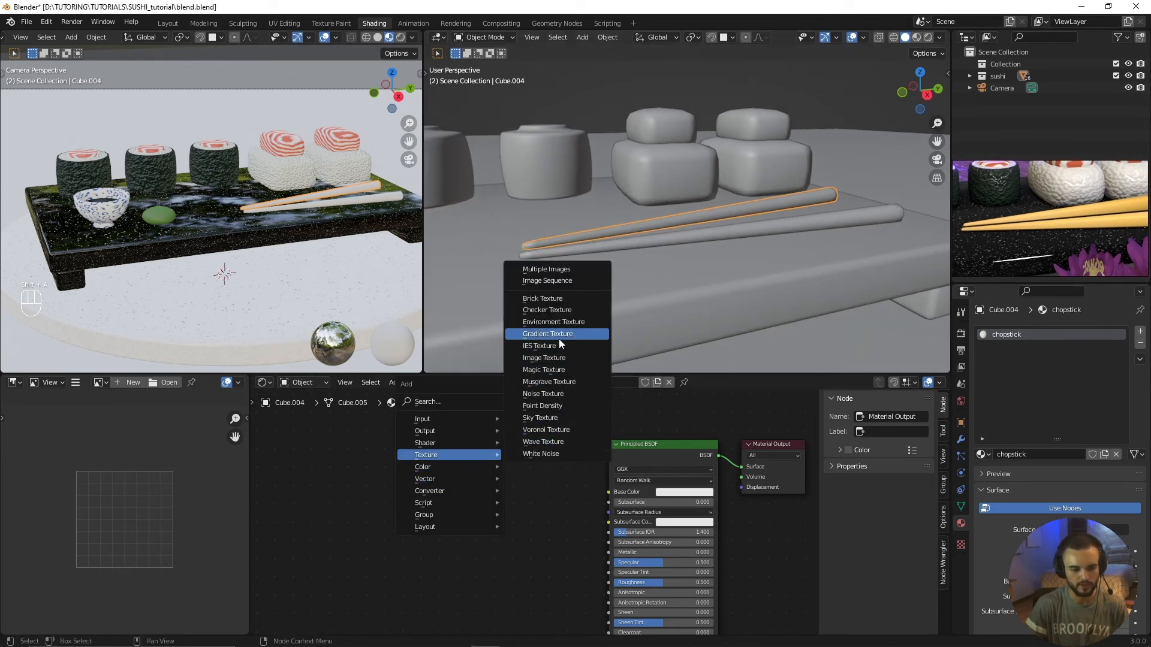
{"action": "left_click", "coordinate": [547, 333]}
{"action": "left_click", "coordinate": [457, 447]}
{"action": "scroll", "coordinate": [491, 472], "scroll_direction": "up", "scroll_amount": 2}
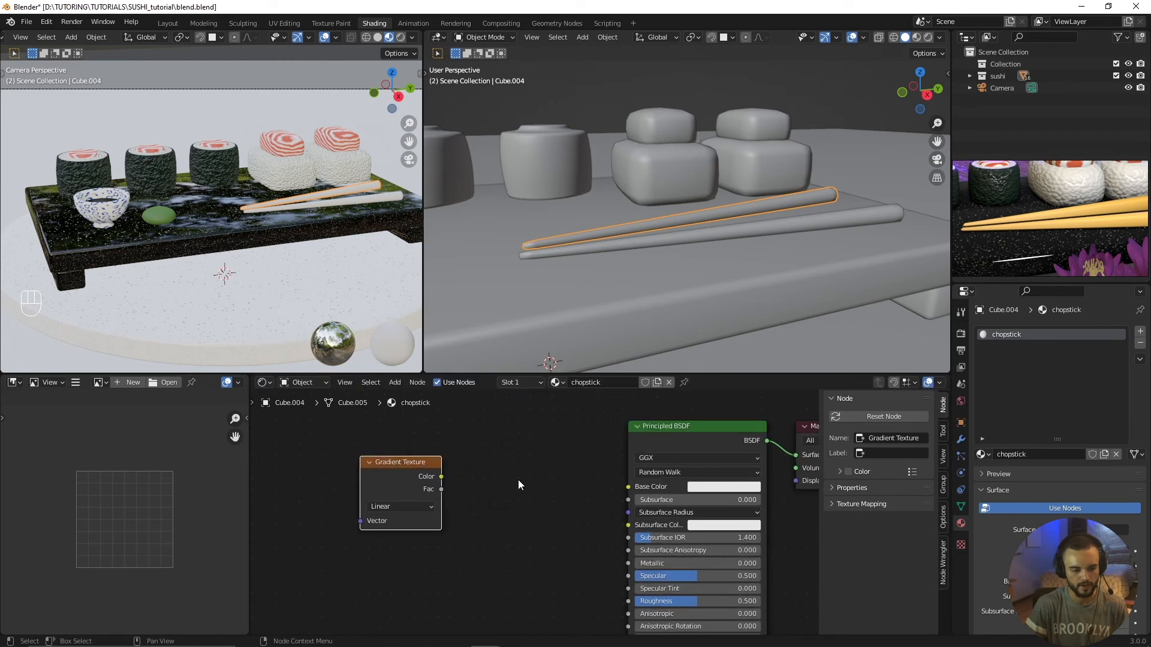
Step: Add a ColorRamp node and link the Gradient Texture through it to the Principled BSDF's Base Color
{"action": "key", "text": "shift+a"}
{"action": "mouse_move", "coordinate": [520, 479]}
{"action": "mouse_move", "coordinate": [509, 516]}
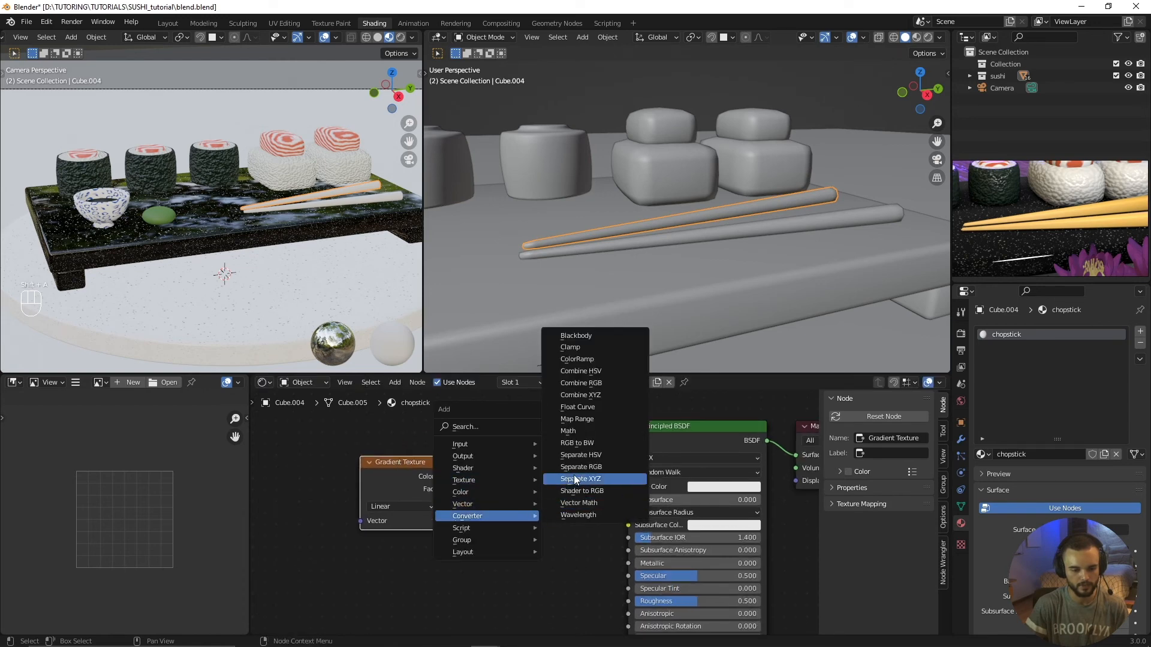
{"action": "left_click", "coordinate": [587, 362]}
{"action": "left_click", "coordinate": [470, 437]}
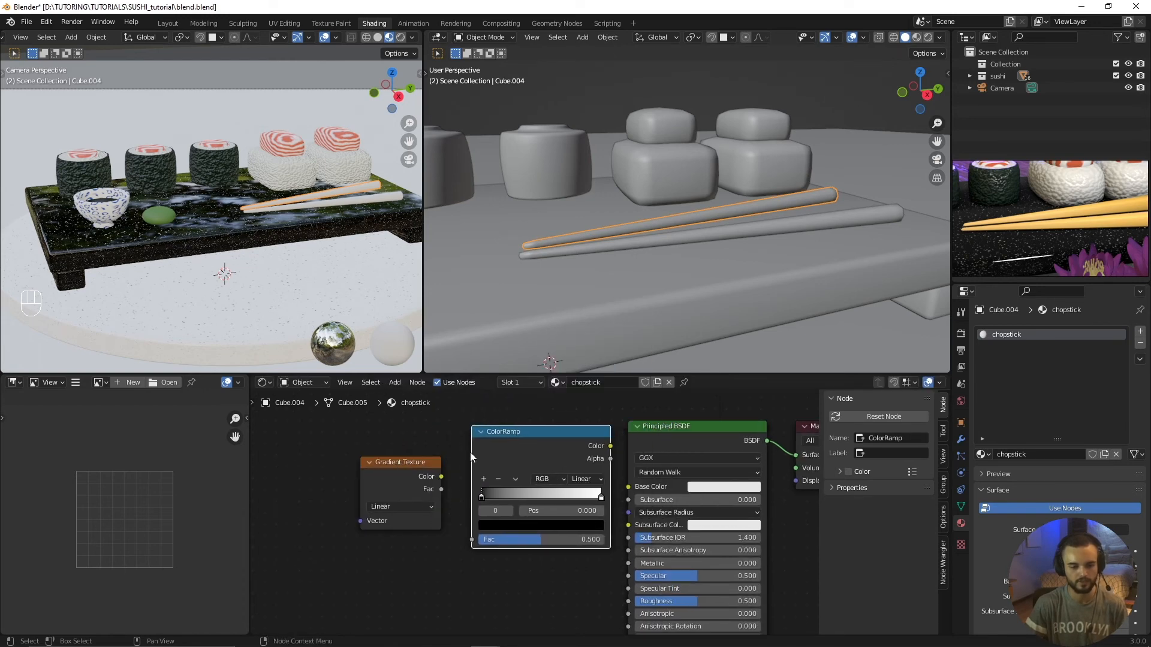
{"action": "left_click_drag", "start_coordinate": [418, 472], "coordinate": [454, 529]}
{"action": "left_click_drag", "start_coordinate": [575, 448], "coordinate": [629, 487]}
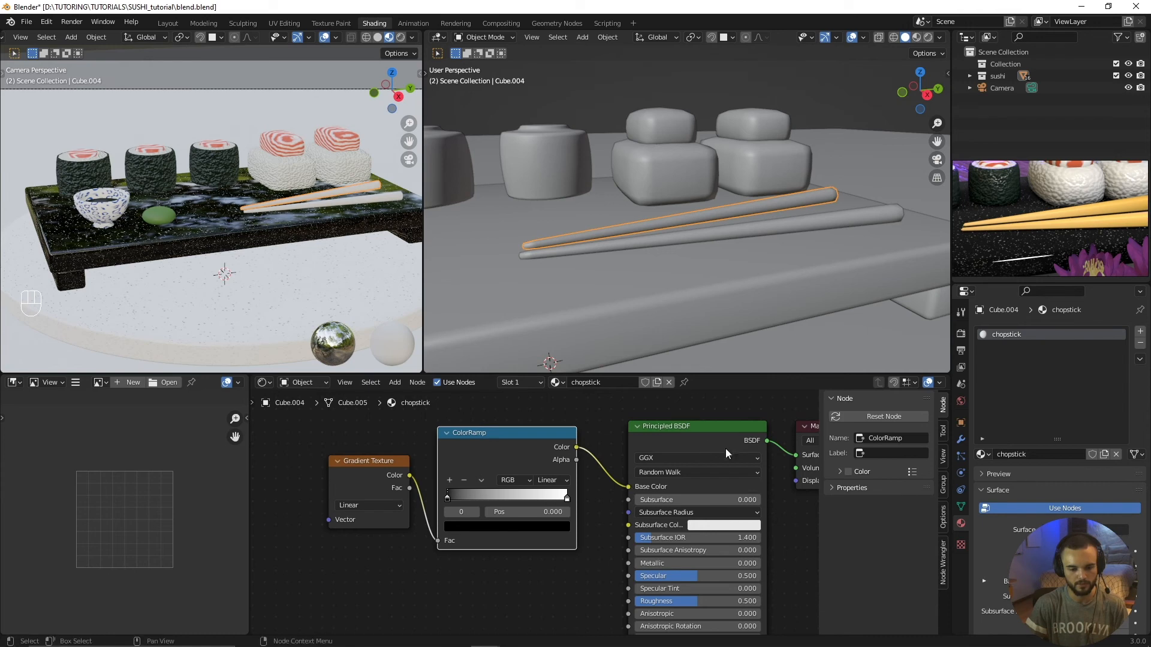
Step: Set the ColorRamp's black stop to brown 91644A on the chopstick nearest the nigiri
{"action": "scroll", "coordinate": [340, 217], "scroll_direction": "up", "scroll_amount": 3}
{"action": "scroll", "coordinate": [342, 222], "scroll_direction": "up", "scroll_amount": 10}
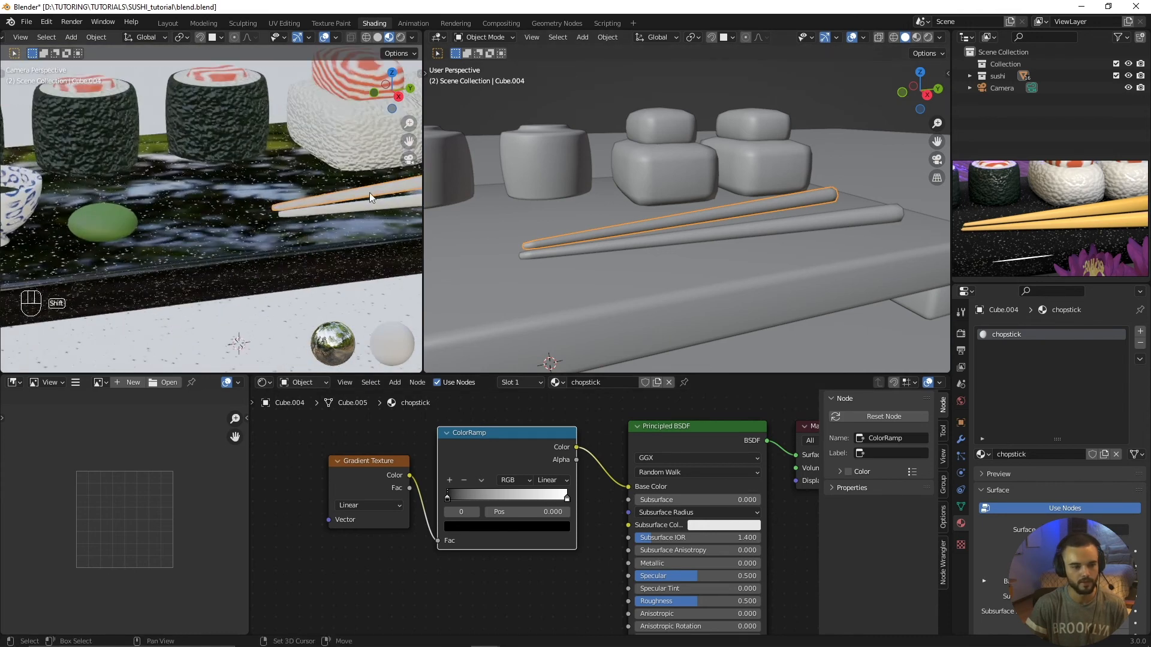
{"action": "key", "text": "alt+a"}
{"action": "scroll", "coordinate": [181, 223], "scroll_direction": "down", "scroll_amount": 5}
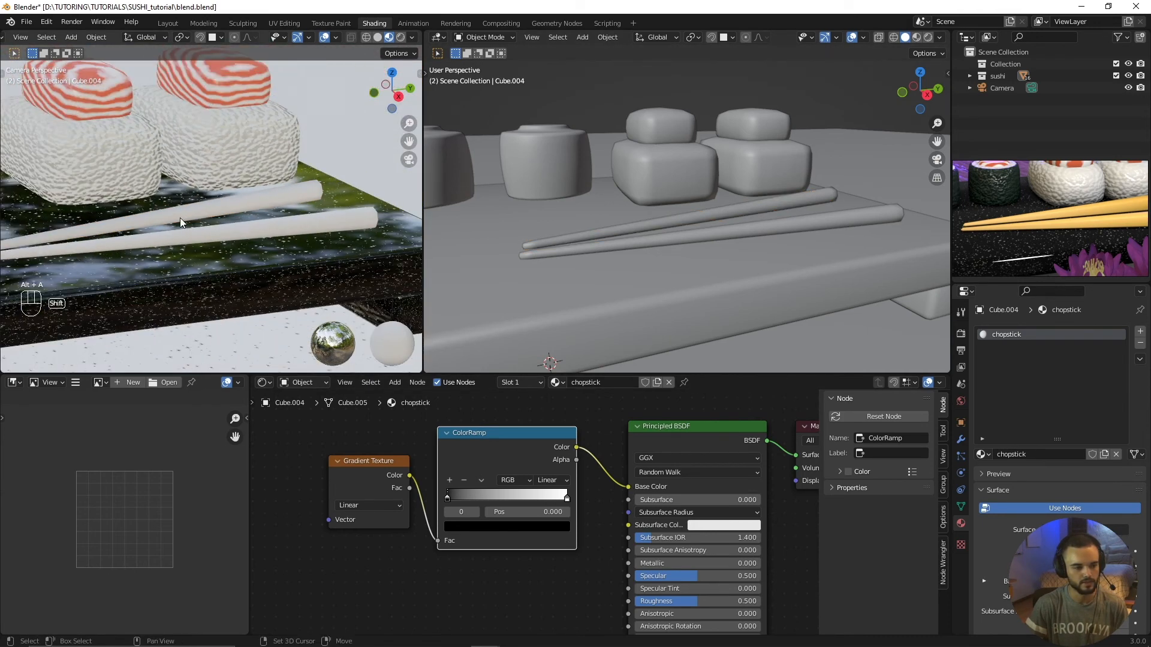
{"action": "left_click", "coordinate": [220, 224]}
{"action": "scroll", "coordinate": [441, 501], "scroll_direction": "up", "scroll_amount": 1}
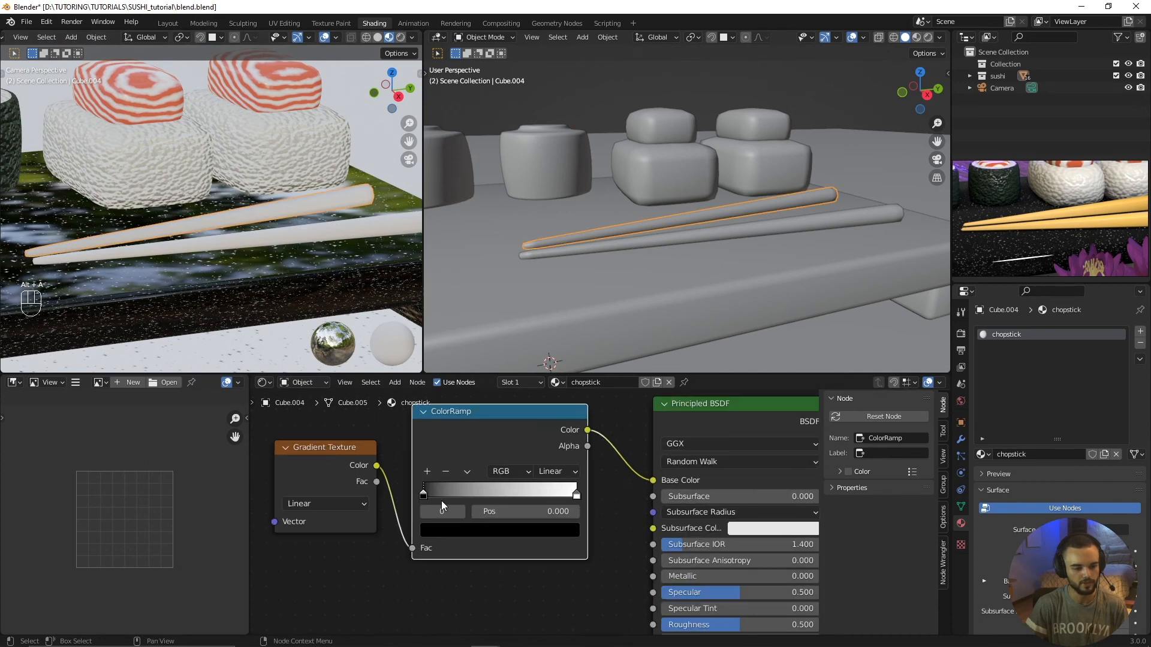
{"action": "left_click", "coordinate": [450, 532]}
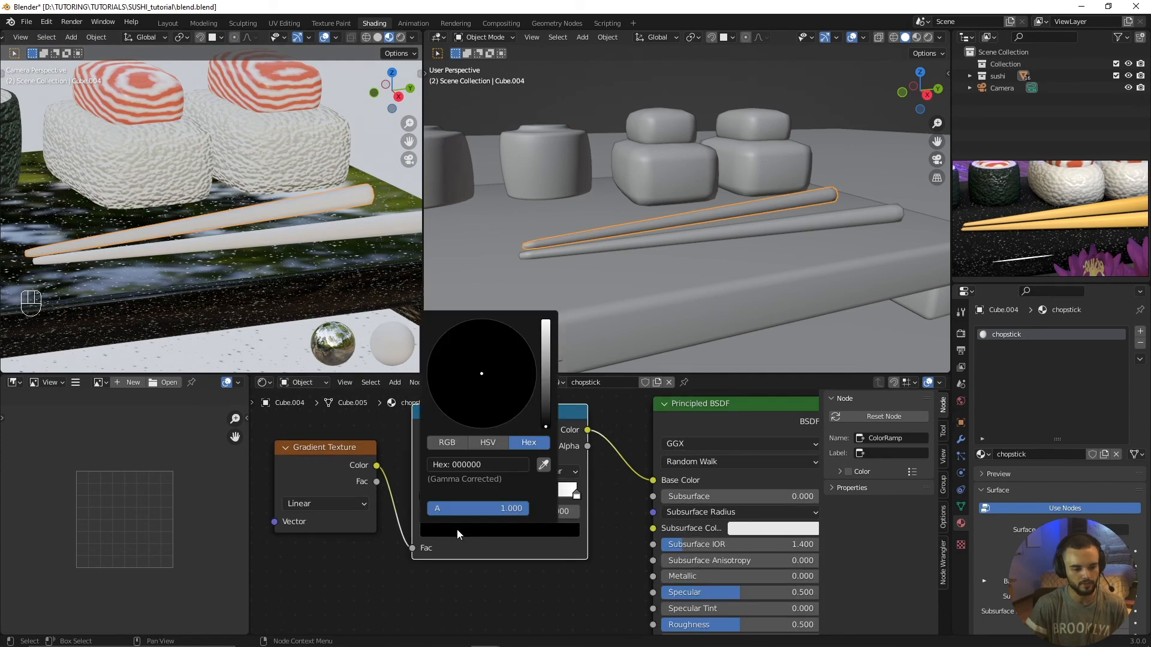
{"action": "left_click_drag", "start_coordinate": [545, 428], "coordinate": [444, 413]}
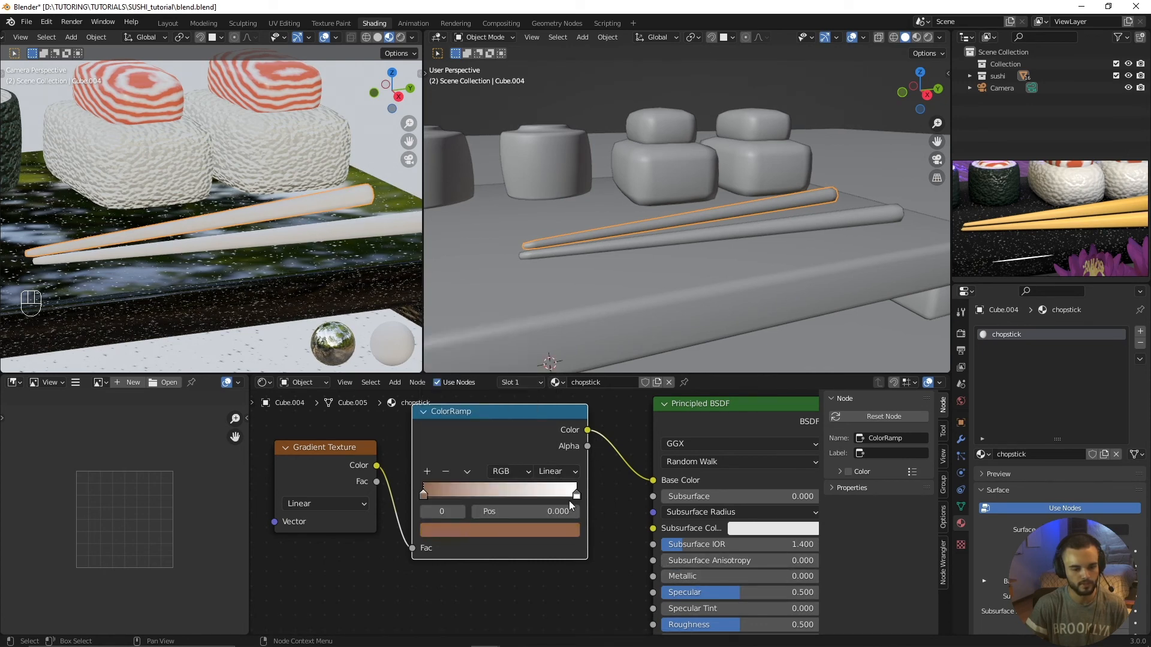
Step: Change the ColorRamp's white end stop to a light yellow
{"action": "left_click", "coordinate": [576, 496]}
{"action": "left_click", "coordinate": [443, 530]}
{"action": "left_click", "coordinate": [468, 404]}
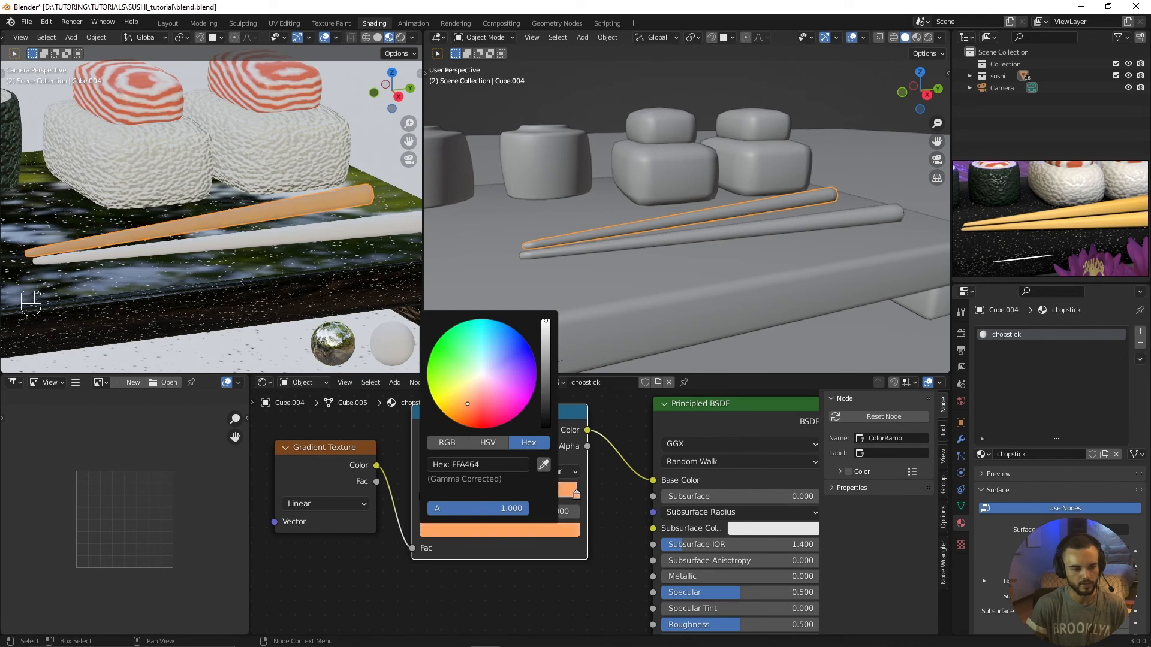
{"action": "left_click_drag", "start_coordinate": [468, 404], "coordinate": [459, 393]}
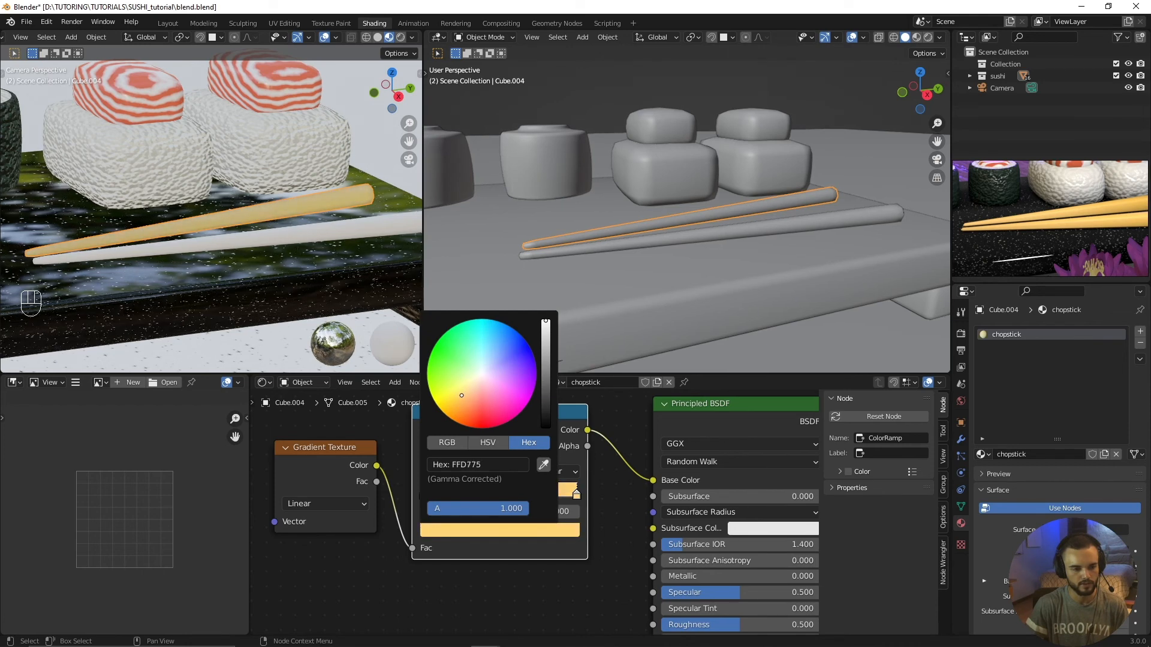
Step: Move the ColorRamp's brown stop to position 0.477 and recolor it a light, muted yellow
{"action": "left_click_drag", "start_coordinate": [424, 493], "coordinate": [500, 486]}
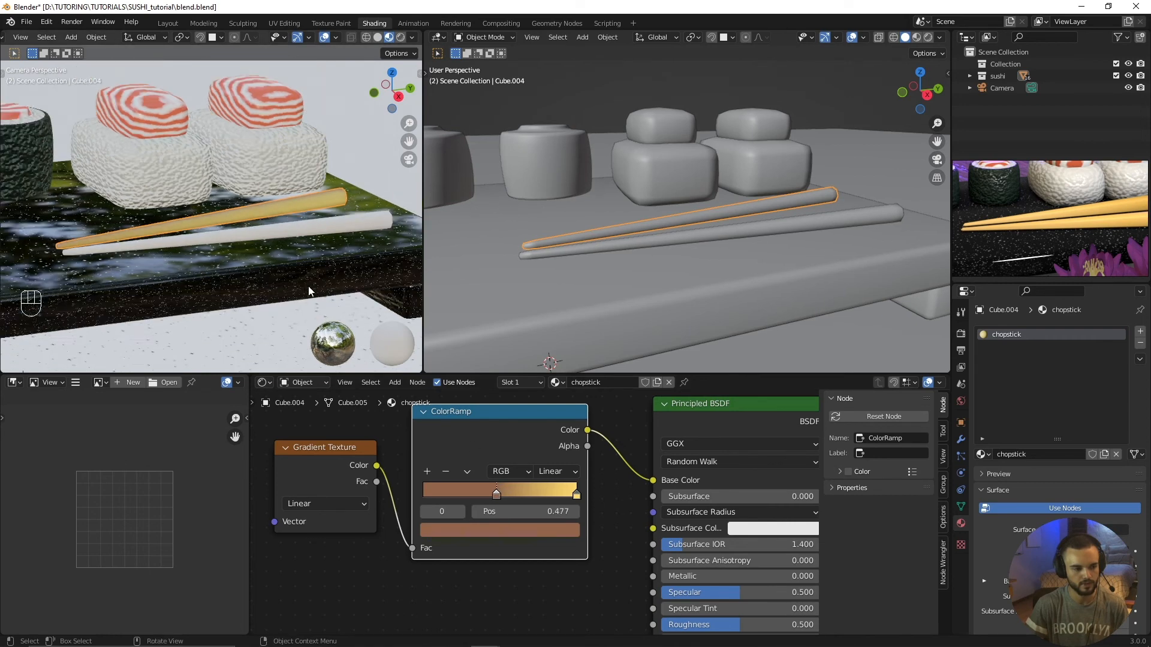
{"action": "left_click", "coordinate": [503, 526]}
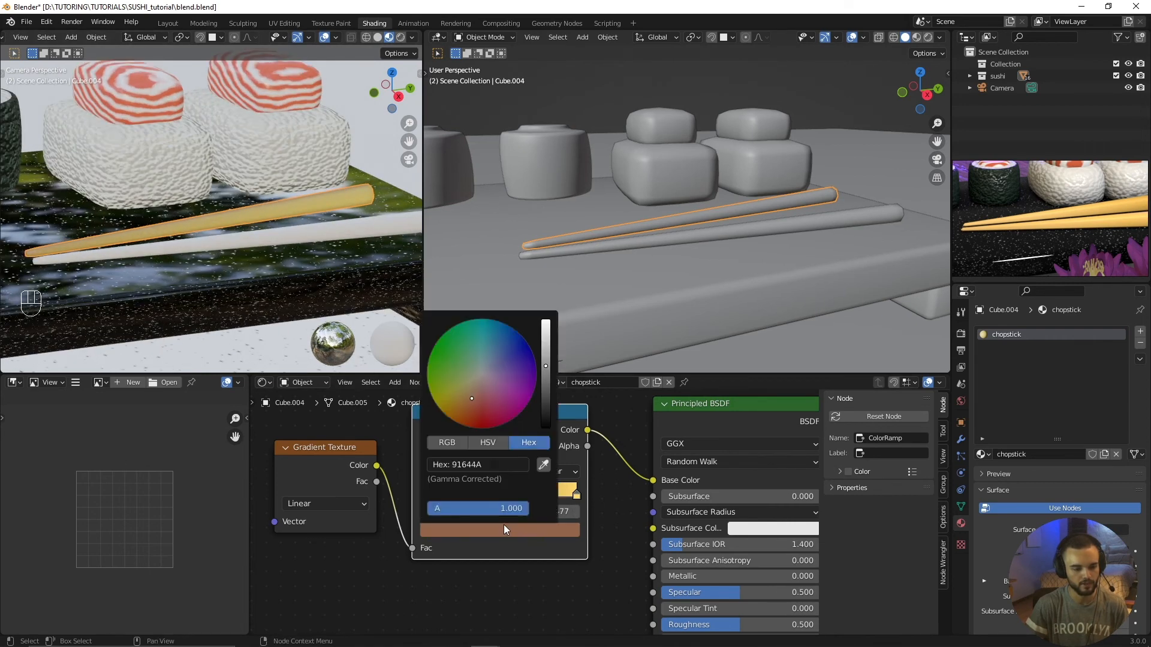
{"action": "left_click_drag", "start_coordinate": [478, 399], "coordinate": [457, 397]}
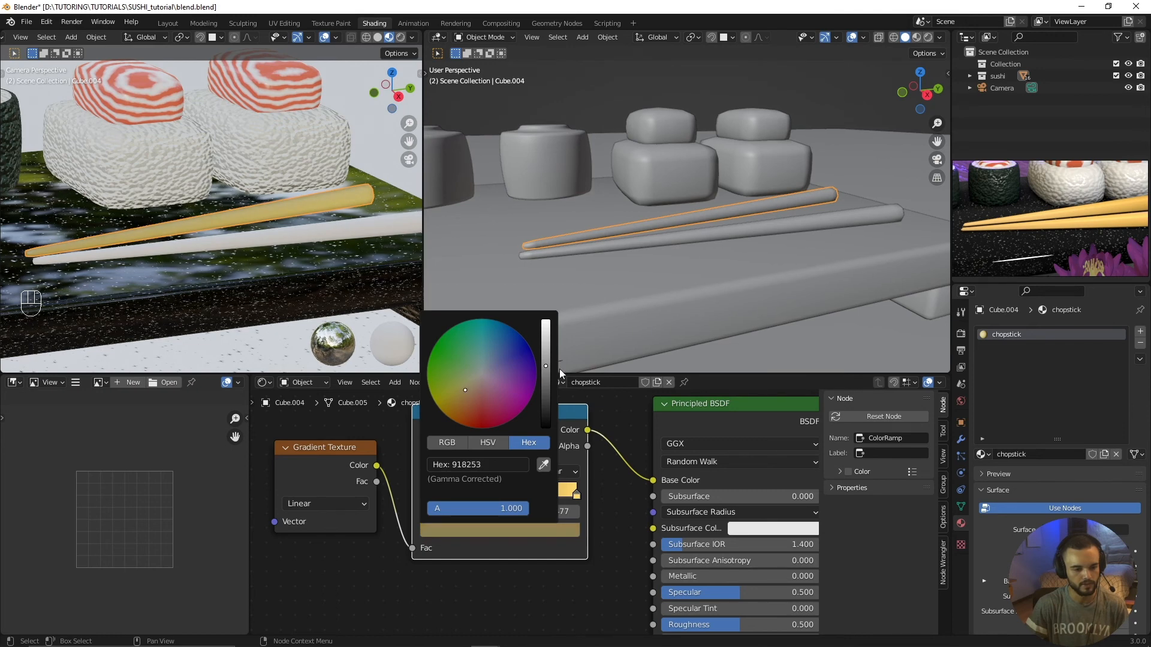
{"action": "left_click_drag", "start_coordinate": [545, 365], "coordinate": [546, 333]}
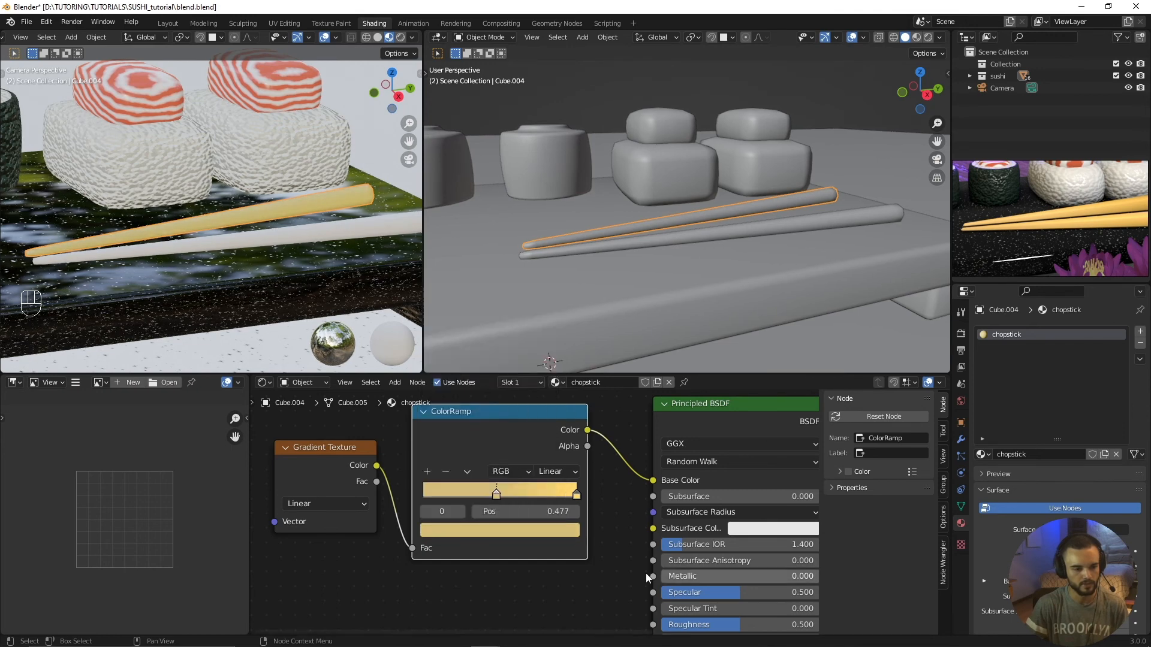
Step: Recolor the ColorRamp's end stop light orange and compare the chopstick with the reference image
{"action": "left_click", "coordinate": [561, 531]}
{"action": "left_click_drag", "start_coordinate": [459, 397], "coordinate": [463, 401]}
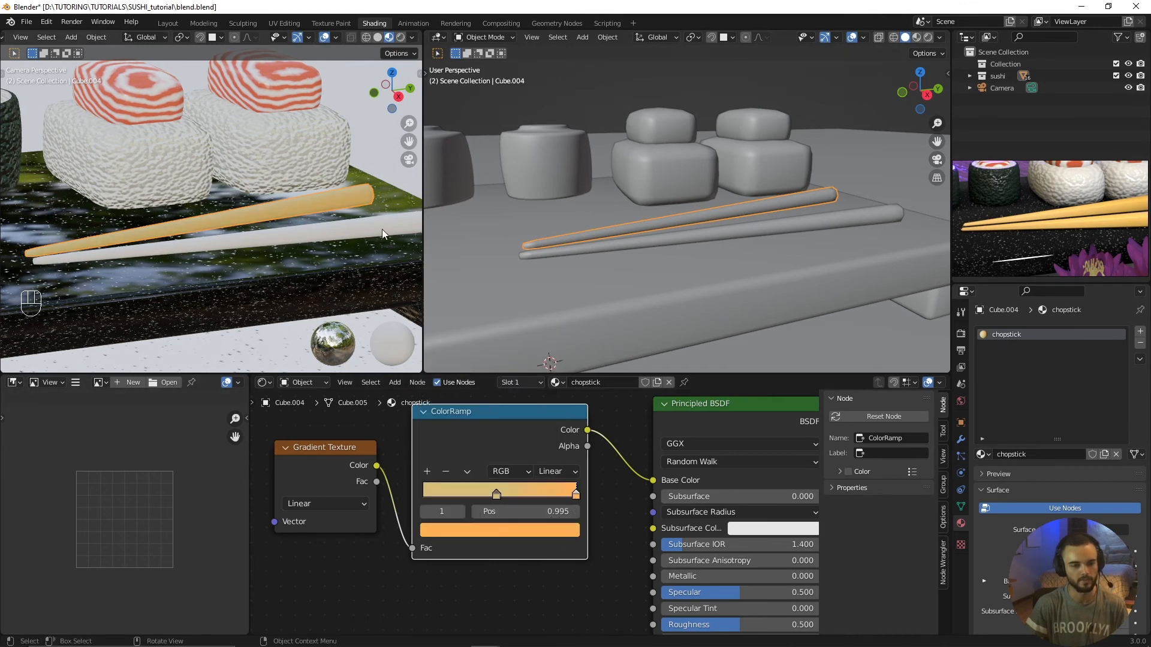
{"action": "scroll", "coordinate": [234, 252], "scroll_direction": "down", "scroll_amount": 5}
{"action": "key", "text": "alt+a"}
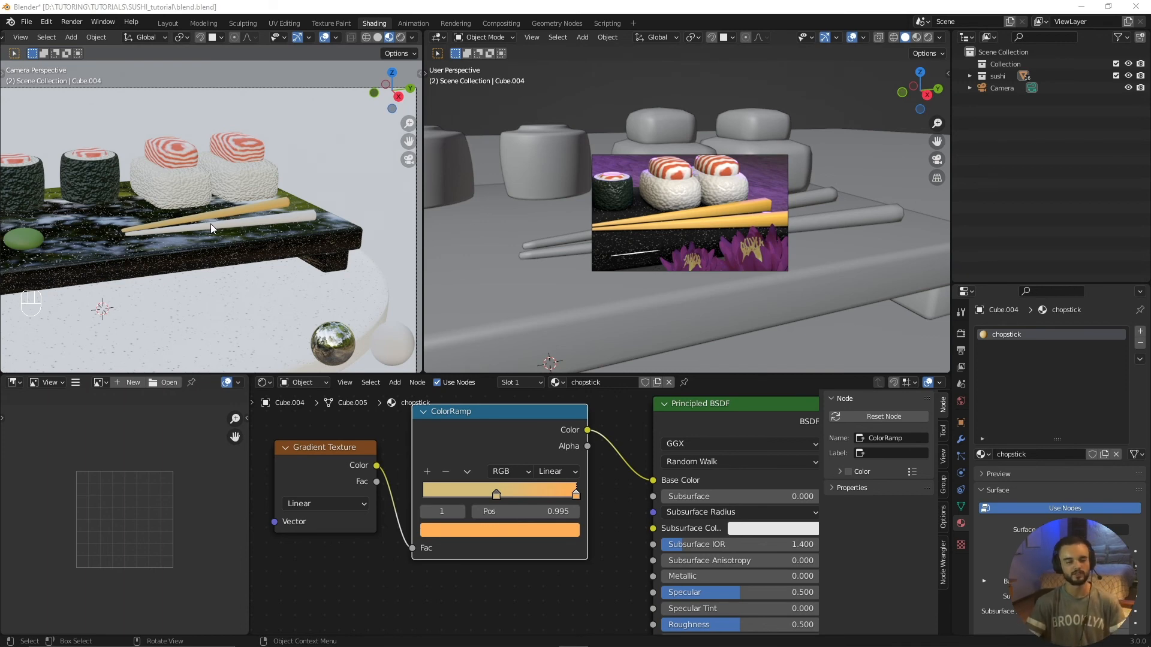
{"action": "scroll", "coordinate": [217, 253], "scroll_direction": "up", "scroll_amount": 3}
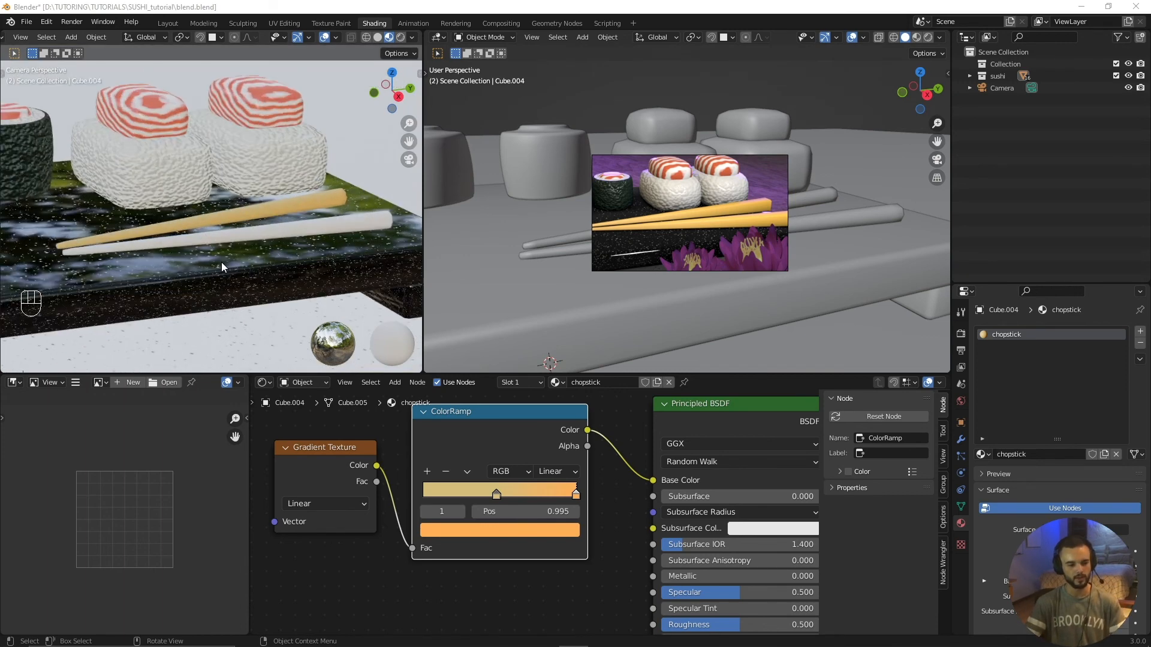
Step: Assign the existing "chopstick" material to the second, still white chopstick
{"action": "left_click", "coordinate": [247, 228]}
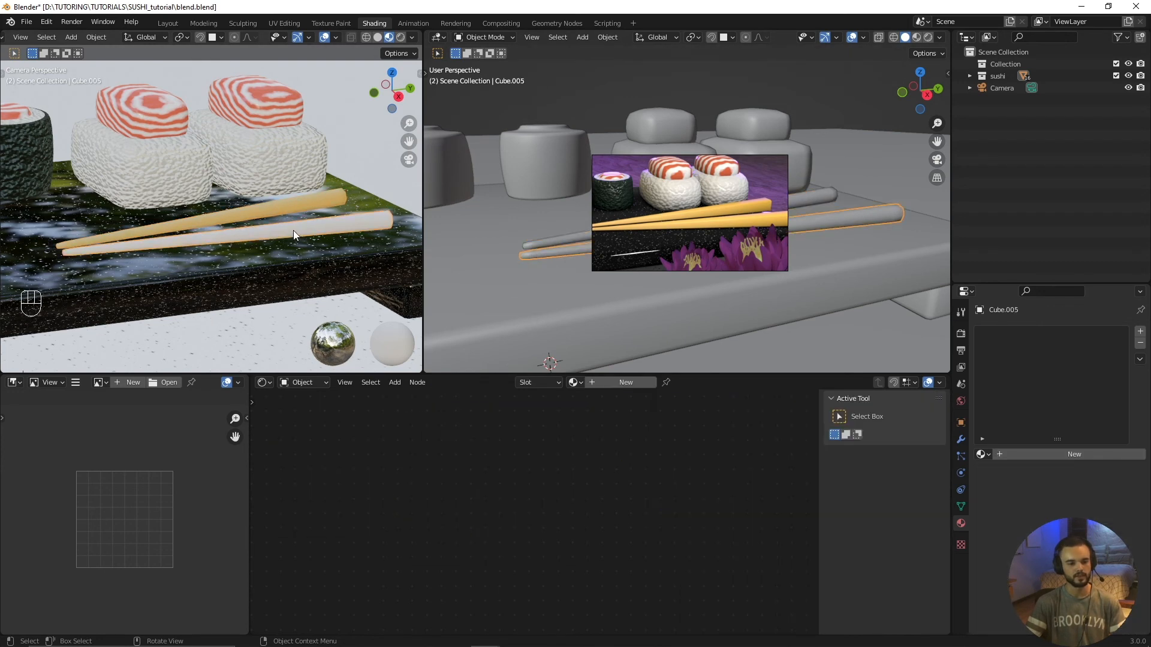
{"action": "left_click", "coordinate": [574, 383]}
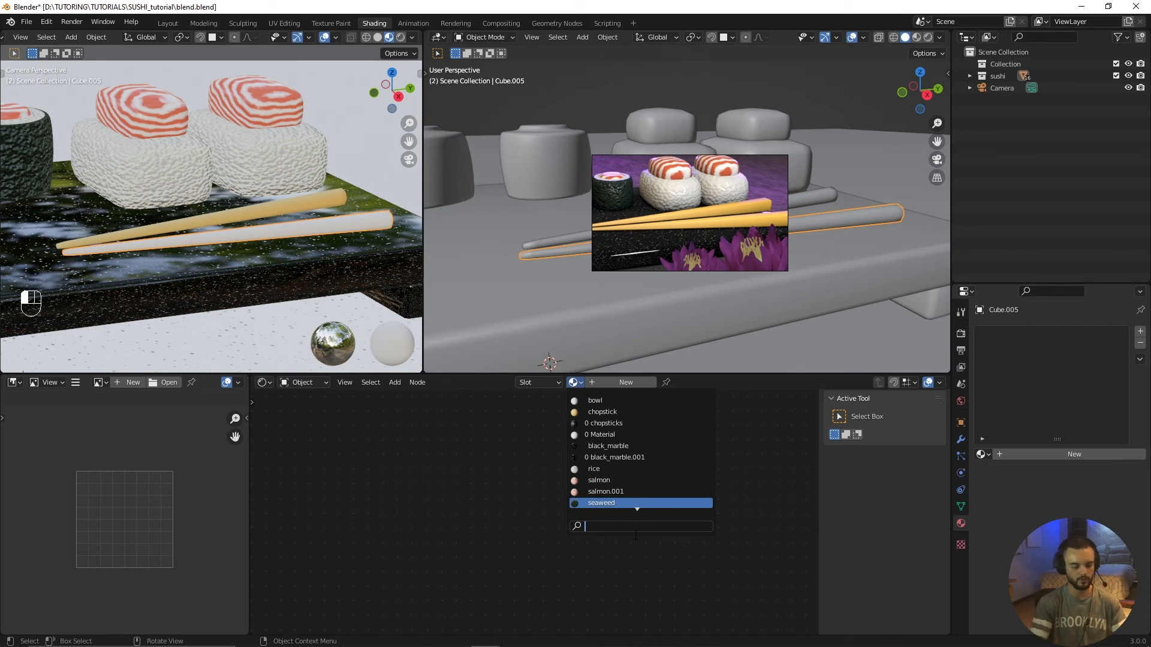
{"action": "type", "text": "ch"}
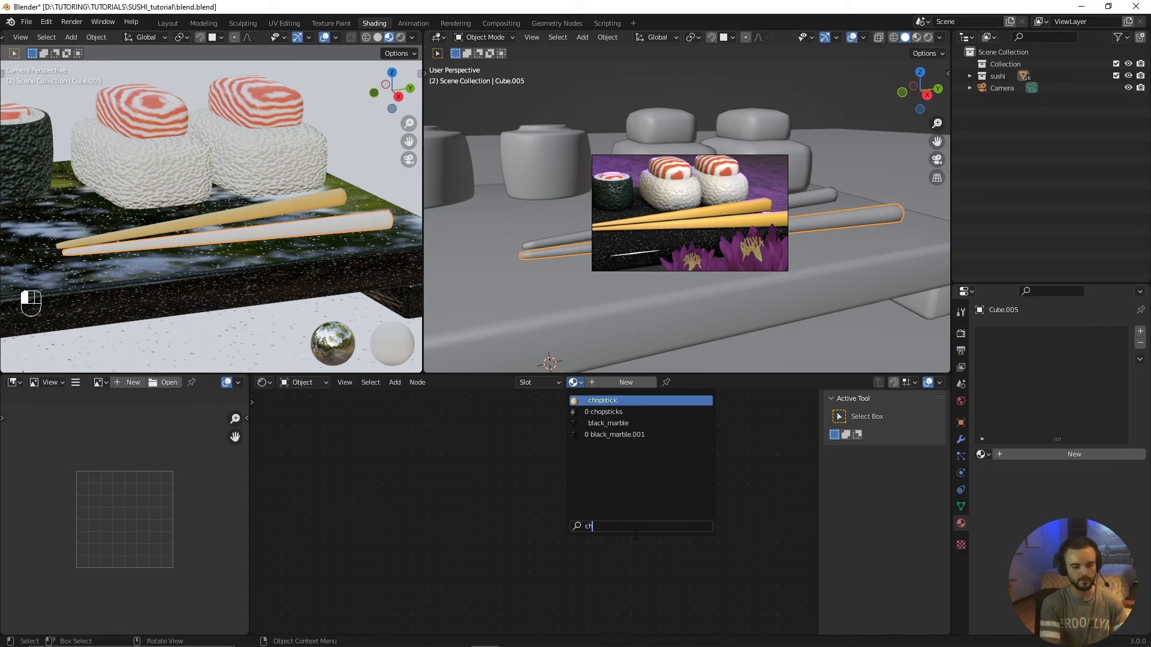
{"action": "left_click", "coordinate": [623, 401]}
{"action": "key", "text": "alt+a"}
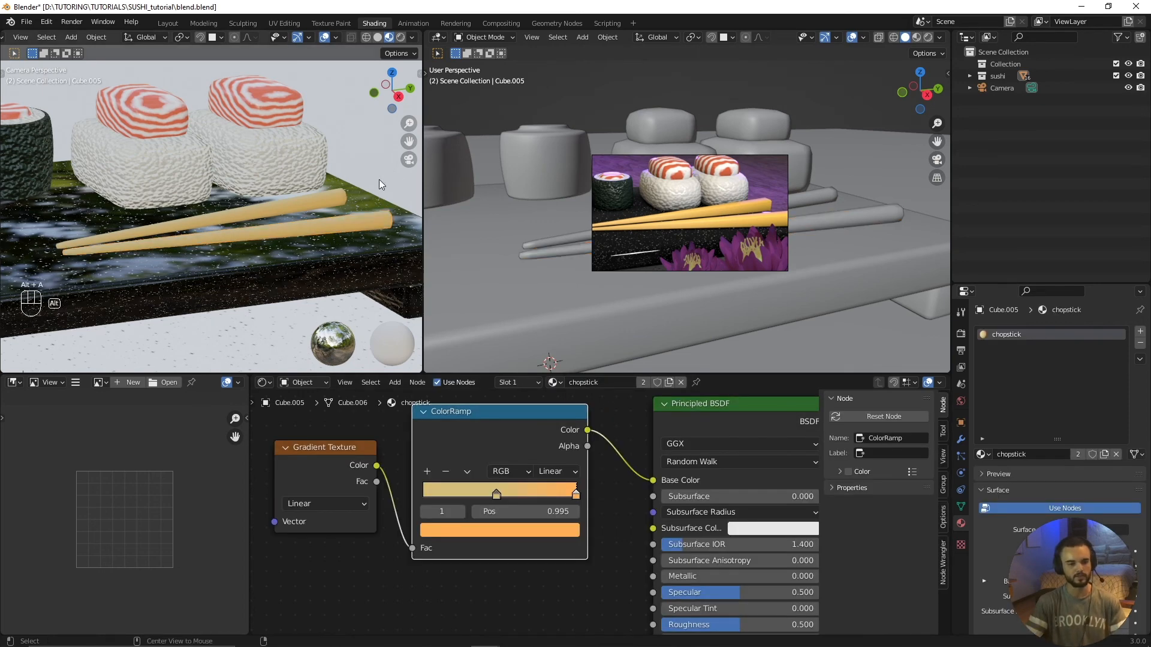
Step: Examine the whole sushi set in the camera view with both chopsticks textured
{"action": "scroll", "coordinate": [282, 224], "scroll_direction": "down", "scroll_amount": 4}
{"action": "scroll", "coordinate": [282, 224], "scroll_direction": "down", "scroll_amount": 2}
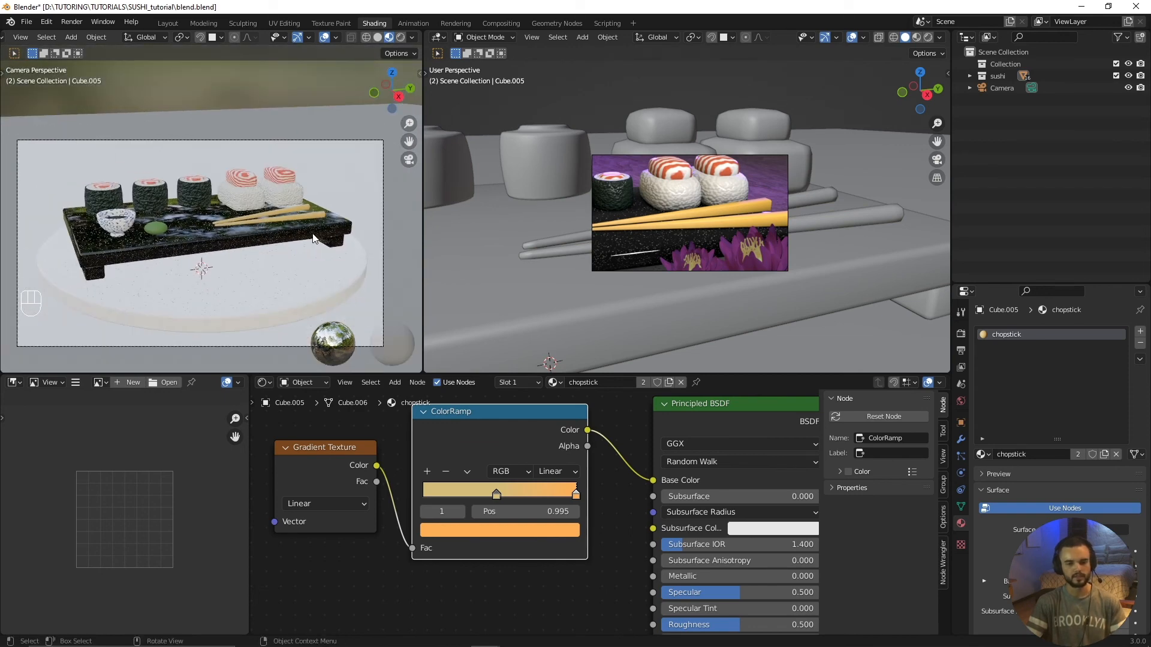
{"action": "scroll", "coordinate": [112, 266], "scroll_direction": "down", "scroll_amount": 2}
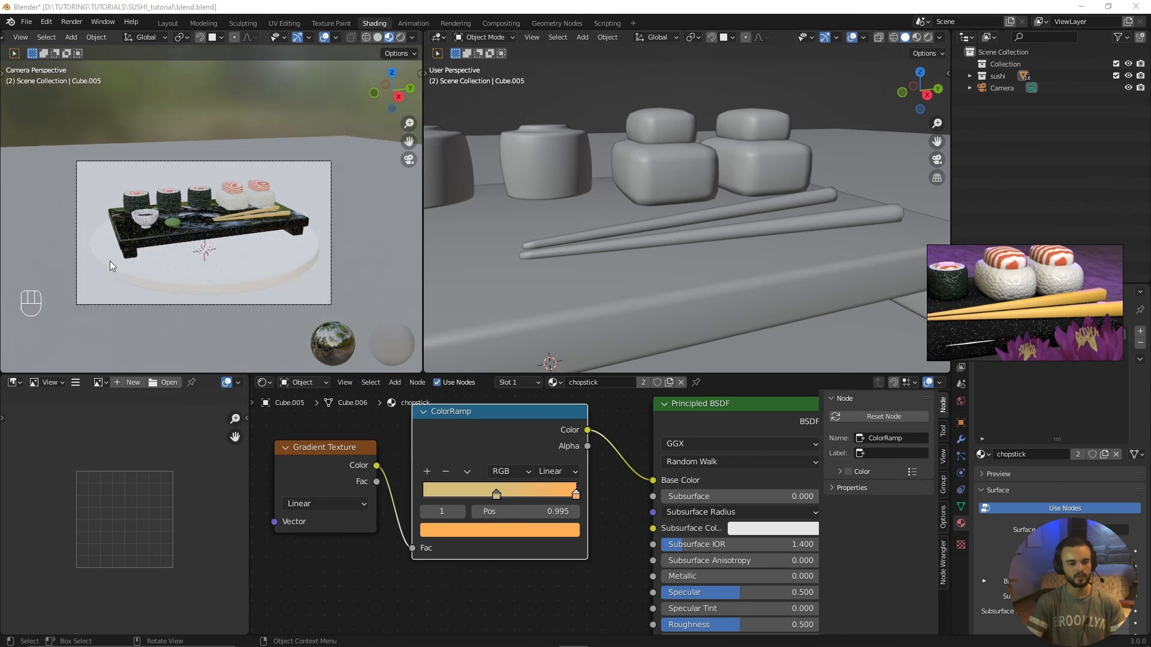
{"action": "scroll", "coordinate": [111, 266], "scroll_direction": "up", "scroll_amount": 2}
{"action": "scroll", "coordinate": [120, 262], "scroll_direction": "down", "scroll_amount": 1}
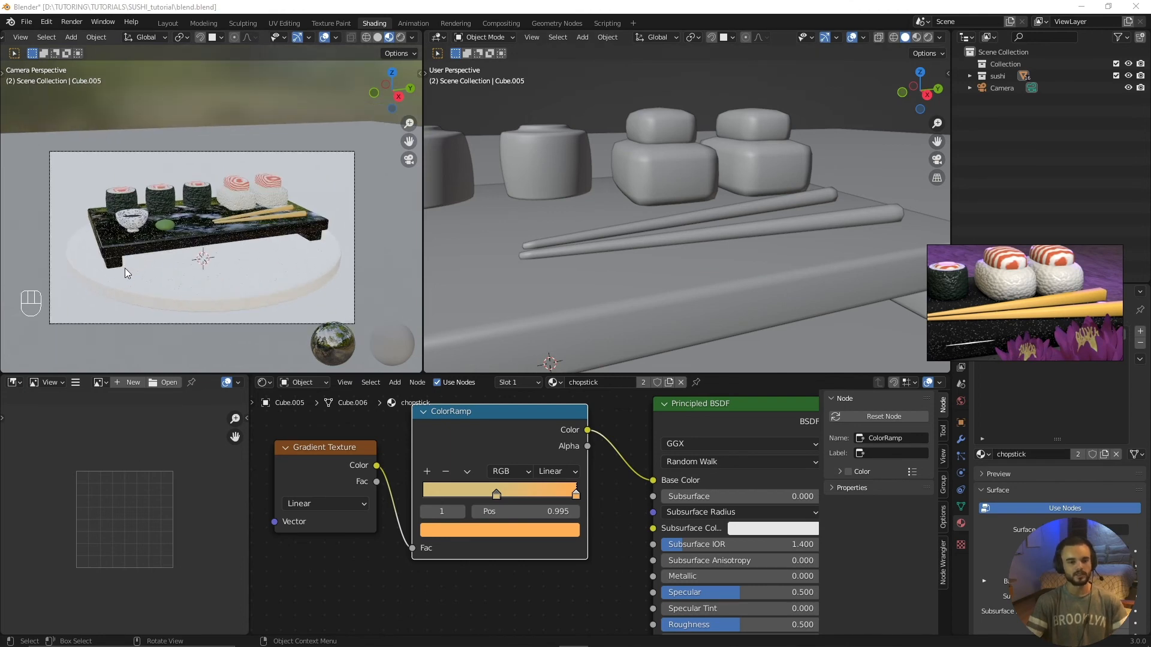
{"action": "scroll", "coordinate": [127, 271], "scroll_direction": "down", "scroll_amount": 3}
{"action": "scroll", "coordinate": [132, 274], "scroll_direction": "up", "scroll_amount": 3}
Step: Create a new material on the large ground plane under the round plate
{"action": "left_click", "coordinate": [89, 182]}
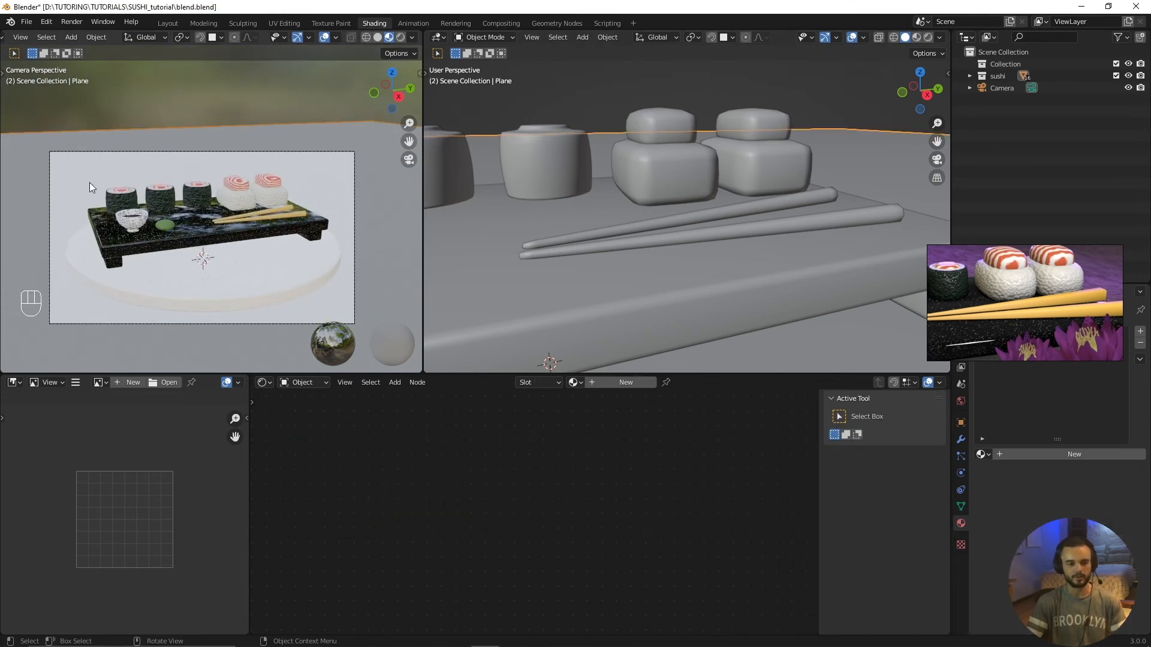
{"action": "scroll", "coordinate": [650, 182], "scroll_direction": "down", "scroll_amount": 6}
{"action": "middle_click_drag", "start_coordinate": [684, 203], "coordinate": [718, 212]}
{"action": "scroll", "coordinate": [674, 210], "scroll_direction": "down", "scroll_amount": 2}
{"action": "scroll", "coordinate": [513, 273], "scroll_direction": "down", "scroll_amount": 3}
{"action": "middle_click_drag", "start_coordinate": [583, 273], "coordinate": [649, 264]}
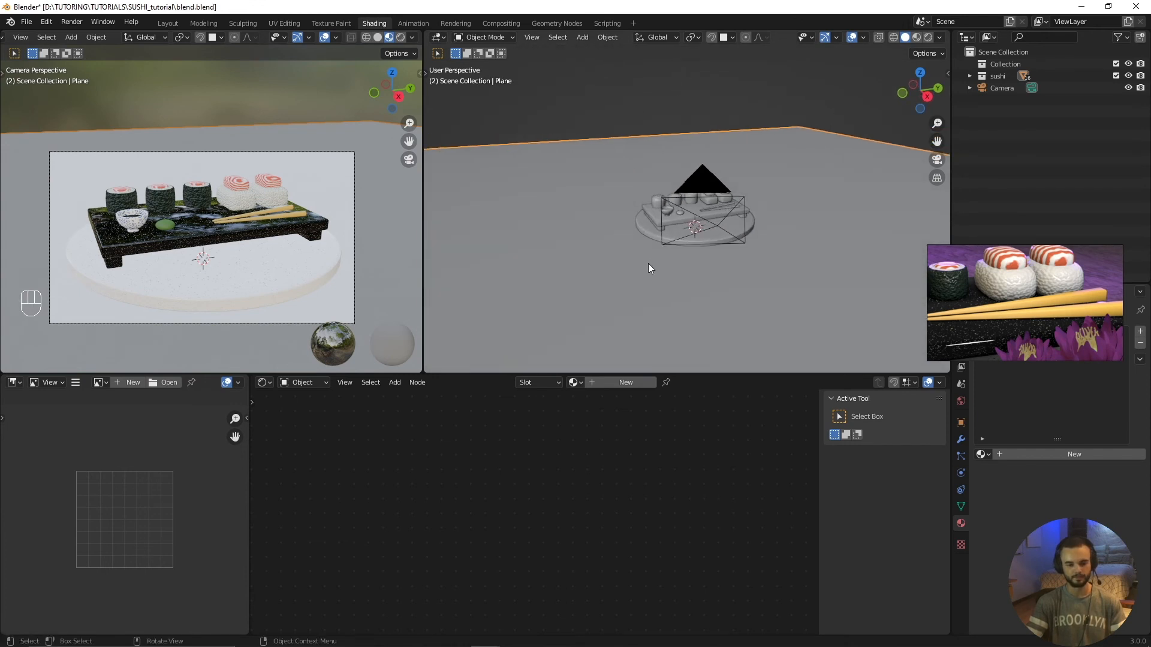
{"action": "scroll", "coordinate": [648, 264], "scroll_direction": "up", "scroll_amount": 3}
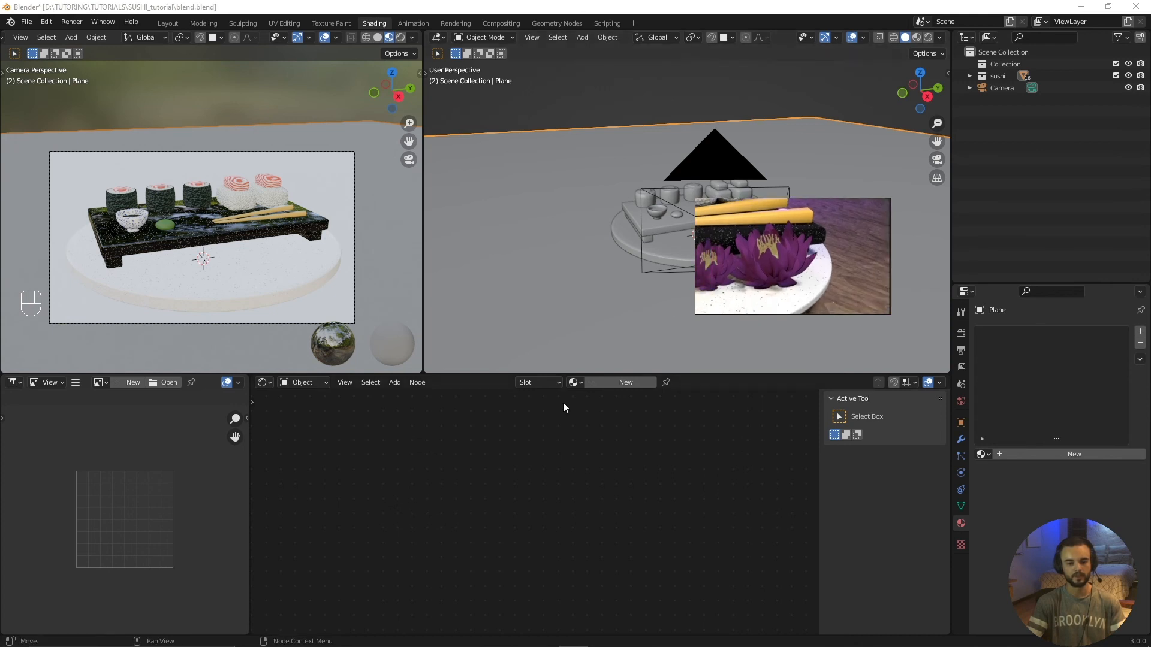
{"action": "left_click", "coordinate": [602, 384]}
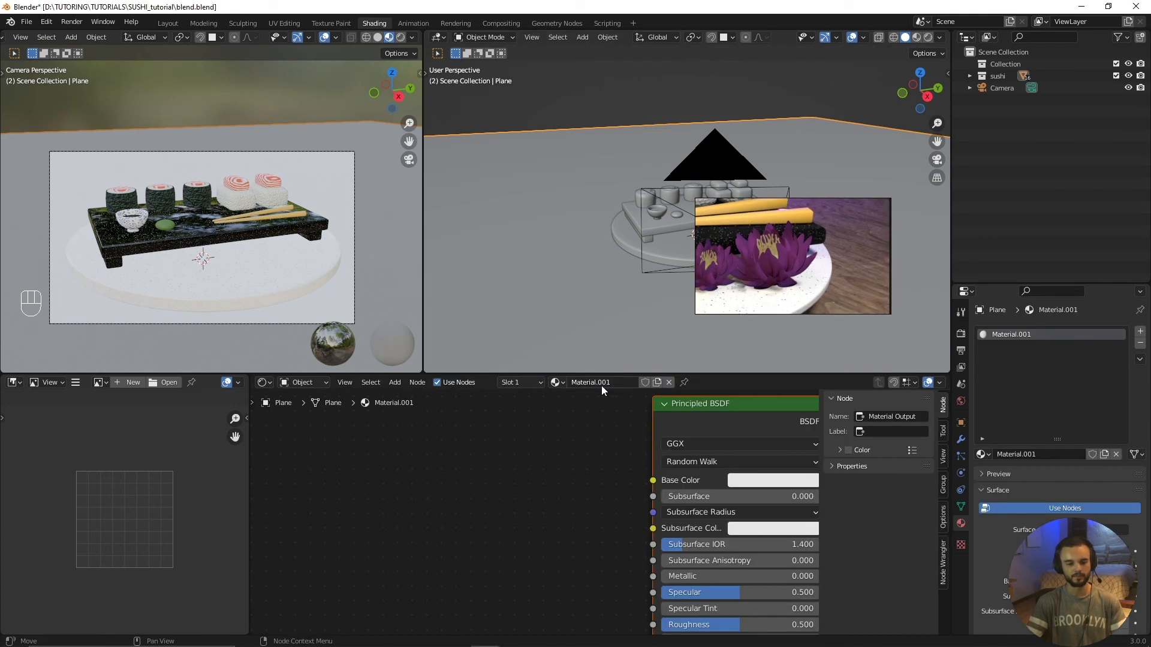
{"action": "middle_click_drag", "start_coordinate": [574, 425], "coordinate": [491, 433]}
{"action": "left_click_drag", "start_coordinate": [611, 417], "coordinate": [595, 427]}
{"action": "middle_click_drag", "start_coordinate": [498, 463], "coordinate": [557, 461]}
{"action": "scroll", "coordinate": [524, 517], "scroll_direction": "down", "scroll_amount": 3}
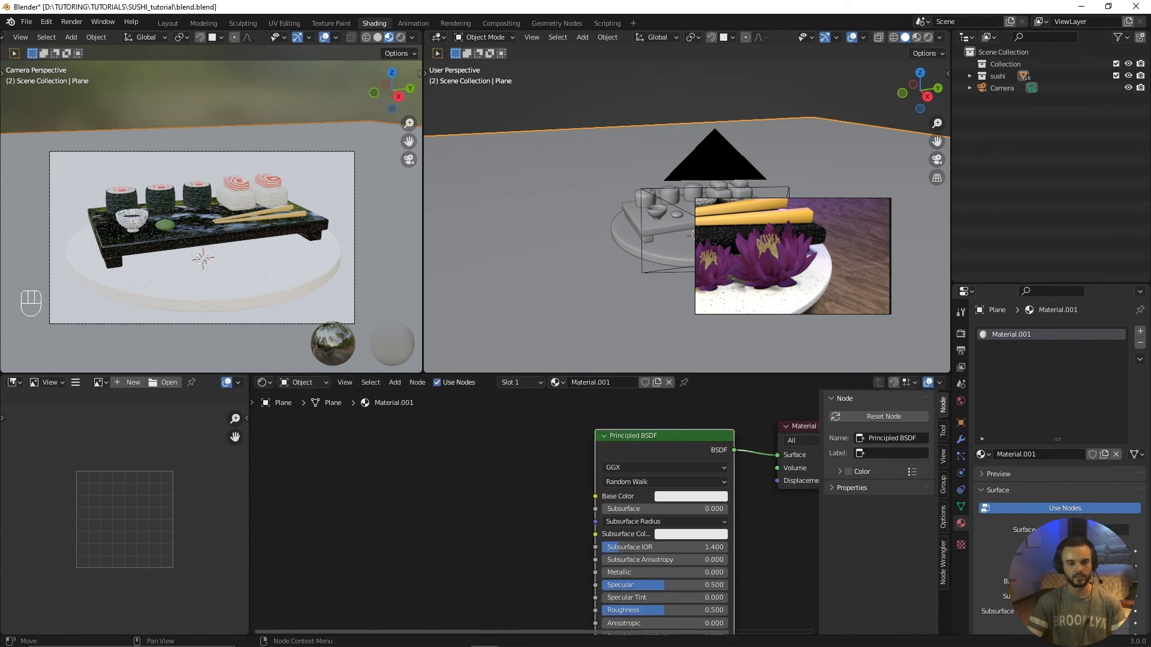
Step: Import the wood color image Wood073_4K_Color.jpg from the wood texture folder into the ground plane's material nodes
{"action": "mouse_move", "coordinate": [417, 646]}
{"action": "left_click", "coordinate": [367, 635]}
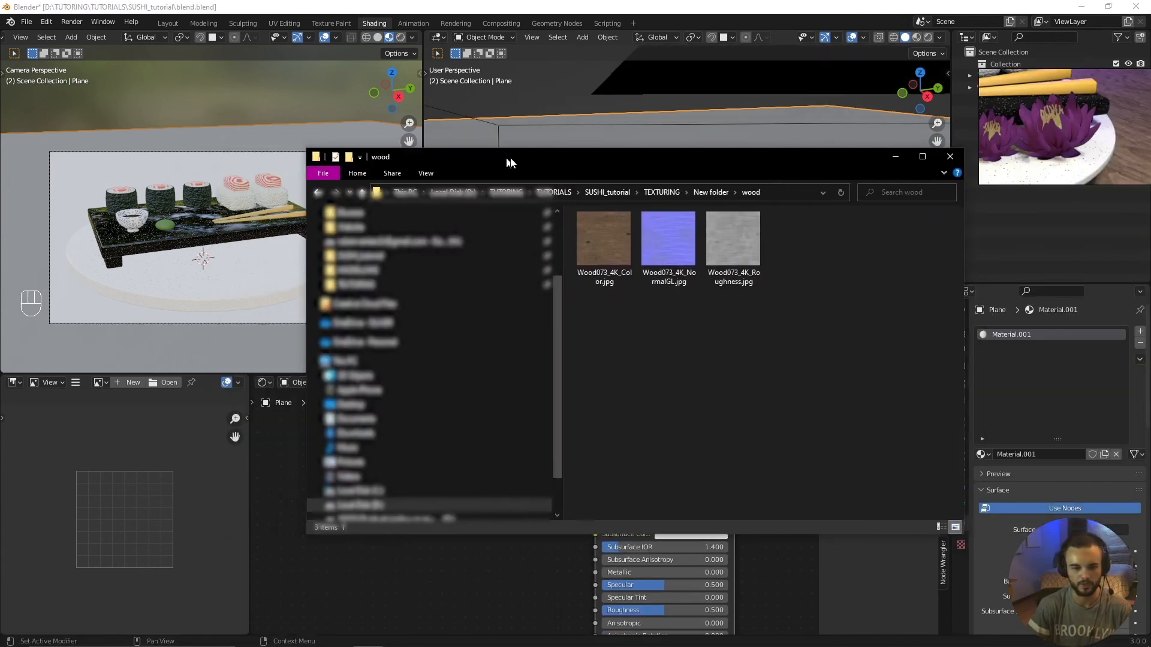
{"action": "left_click_drag", "start_coordinate": [613, 318], "coordinate": [780, 242]}
{"action": "left_click", "coordinate": [698, 329]}
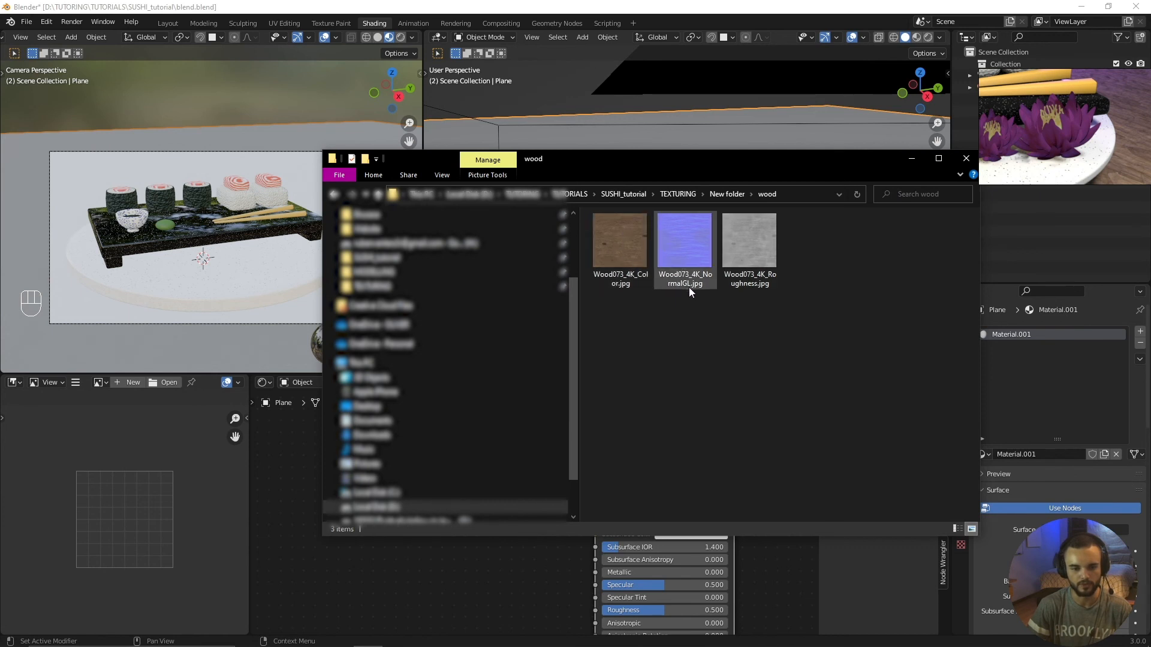
{"action": "left_click_drag", "start_coordinate": [654, 167], "coordinate": [666, 261]}
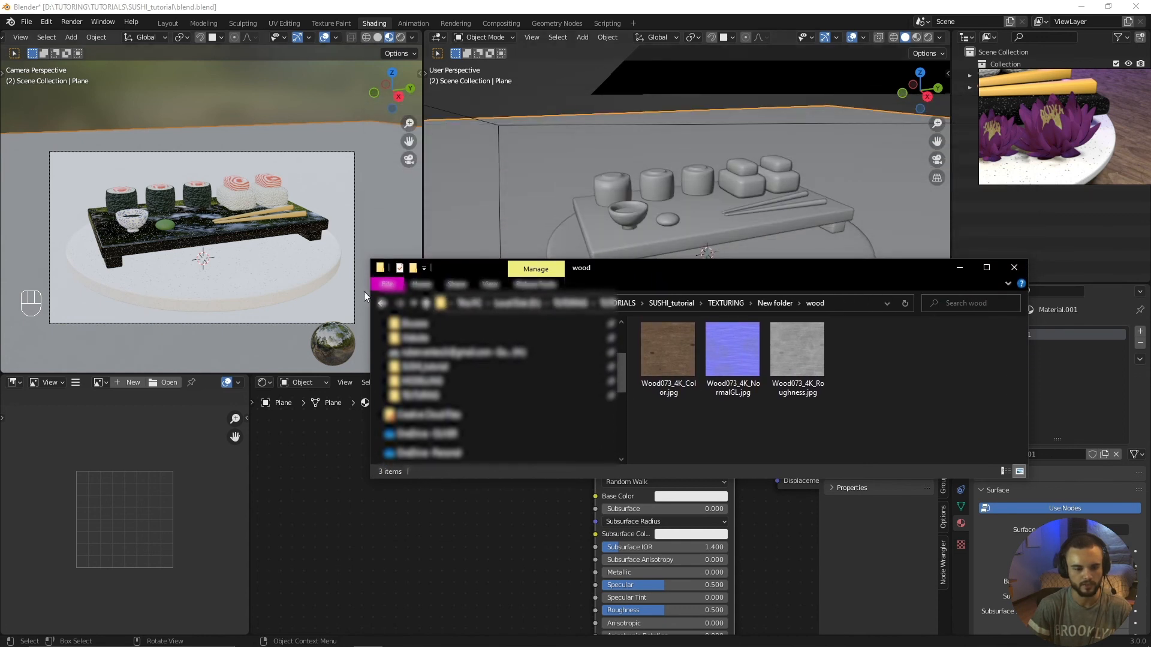
{"action": "left_click_drag", "start_coordinate": [364, 292], "coordinate": [557, 294]}
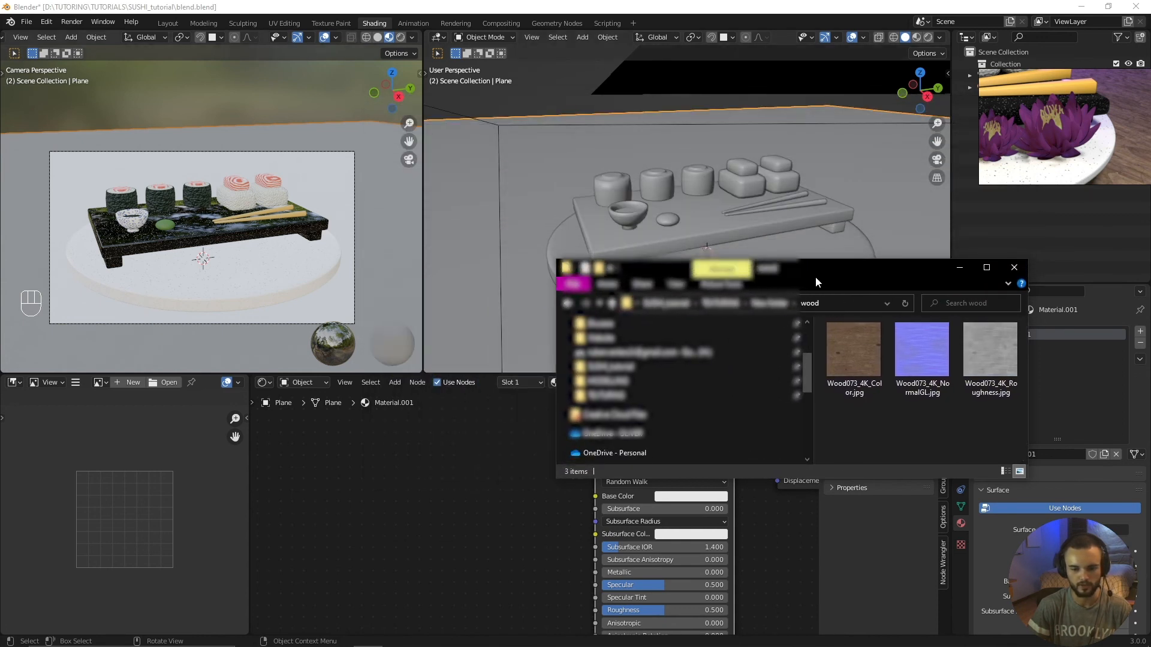
{"action": "left_click_drag", "start_coordinate": [815, 276], "coordinate": [802, 192]}
{"action": "left_click_drag", "start_coordinate": [821, 271], "coordinate": [379, 438]}
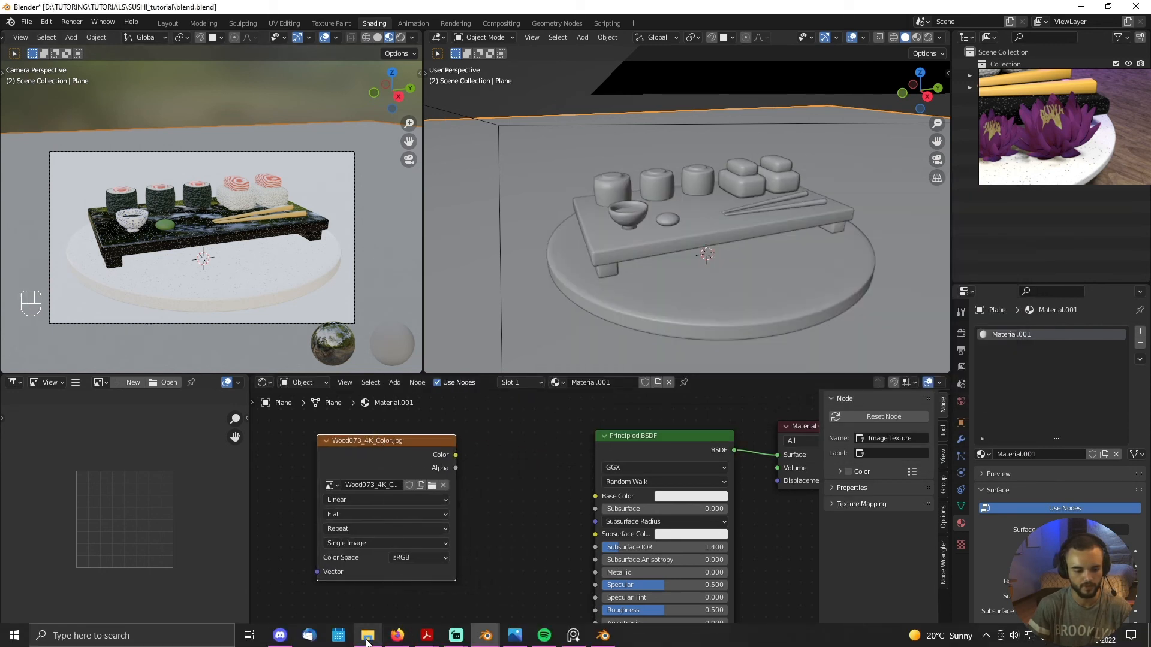
Step: Bring Wood073_4K_NormalGL.jpg and Wood073_4K_Roughness.jpg from the wood folder into the same material as image textures
{"action": "left_click", "coordinate": [368, 638]}
{"action": "left_click_drag", "start_coordinate": [910, 270], "coordinate": [411, 568]}
{"action": "scroll", "coordinate": [532, 504], "scroll_direction": "down", "scroll_amount": 2}
{"action": "middle_click_drag", "start_coordinate": [531, 507], "coordinate": [575, 362]}
{"action": "left_click", "coordinate": [371, 636]}
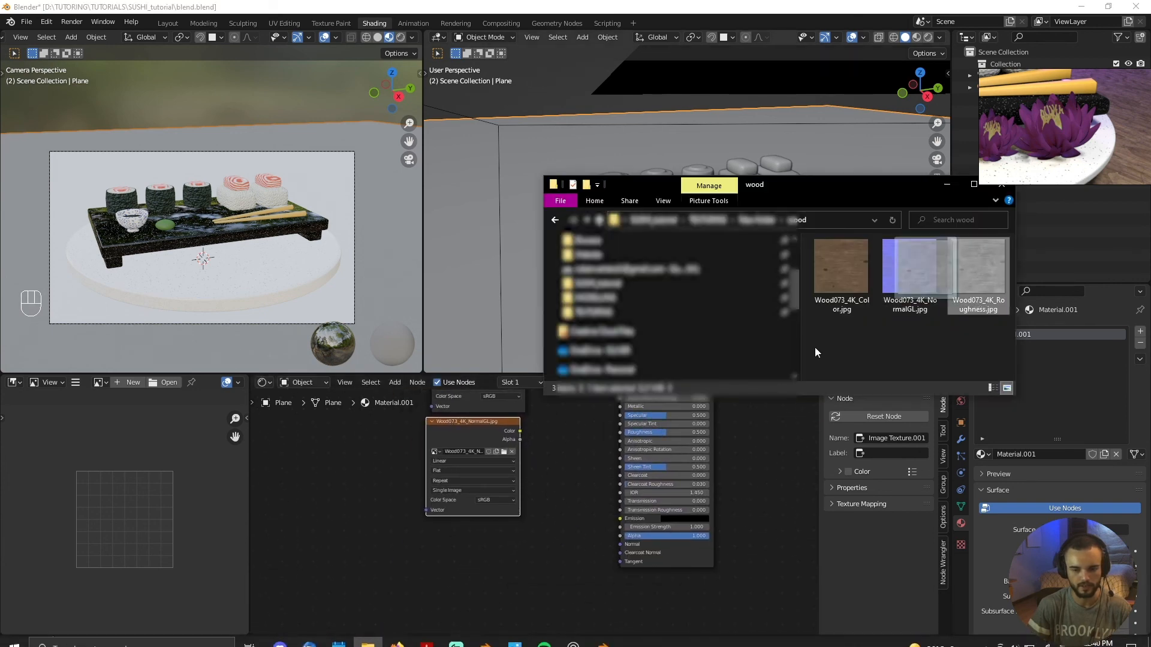
{"action": "left_click_drag", "start_coordinate": [977, 270], "coordinate": [460, 544]}
Step: Arrange the three wood image textures in a column ordered color, roughness, normal, clear of the Principled BSDF
{"action": "scroll", "coordinate": [481, 527], "scroll_direction": "up", "scroll_amount": 3}
{"action": "left_click", "coordinate": [559, 480]}
{"action": "middle_click_drag", "start_coordinate": [503, 468], "coordinate": [465, 551]}
{"action": "scroll", "coordinate": [465, 545], "scroll_direction": "down", "scroll_amount": 2}
{"action": "left_click_drag", "start_coordinate": [472, 430], "coordinate": [465, 412]}
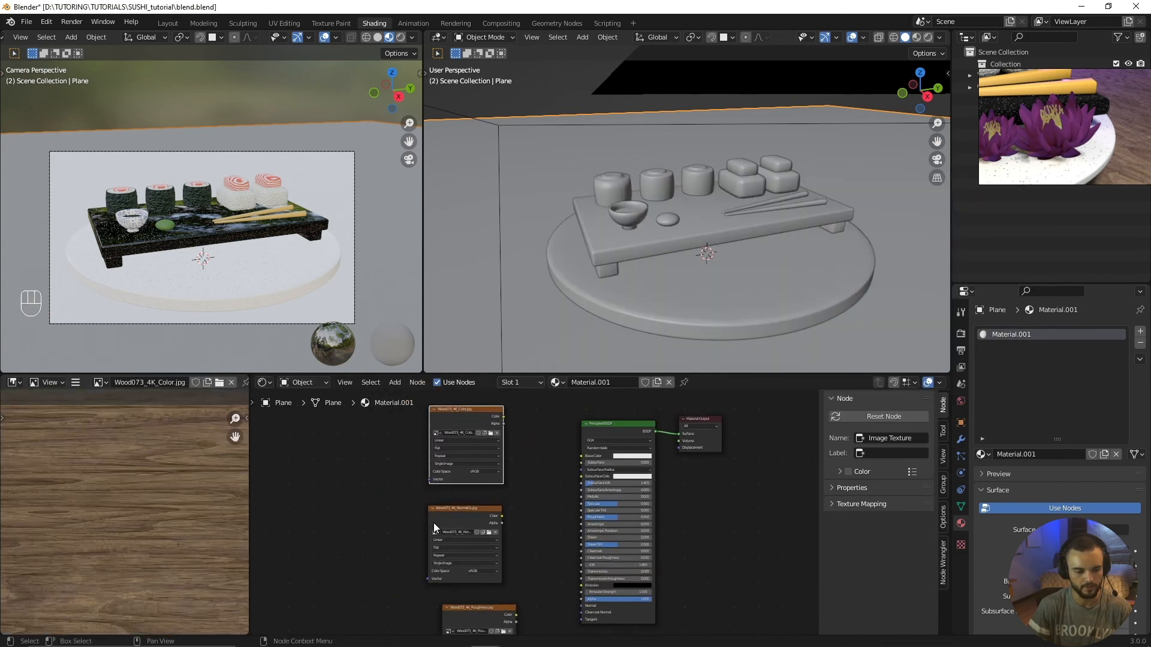
{"action": "left_click_drag", "start_coordinate": [465, 512], "coordinate": [366, 575]}
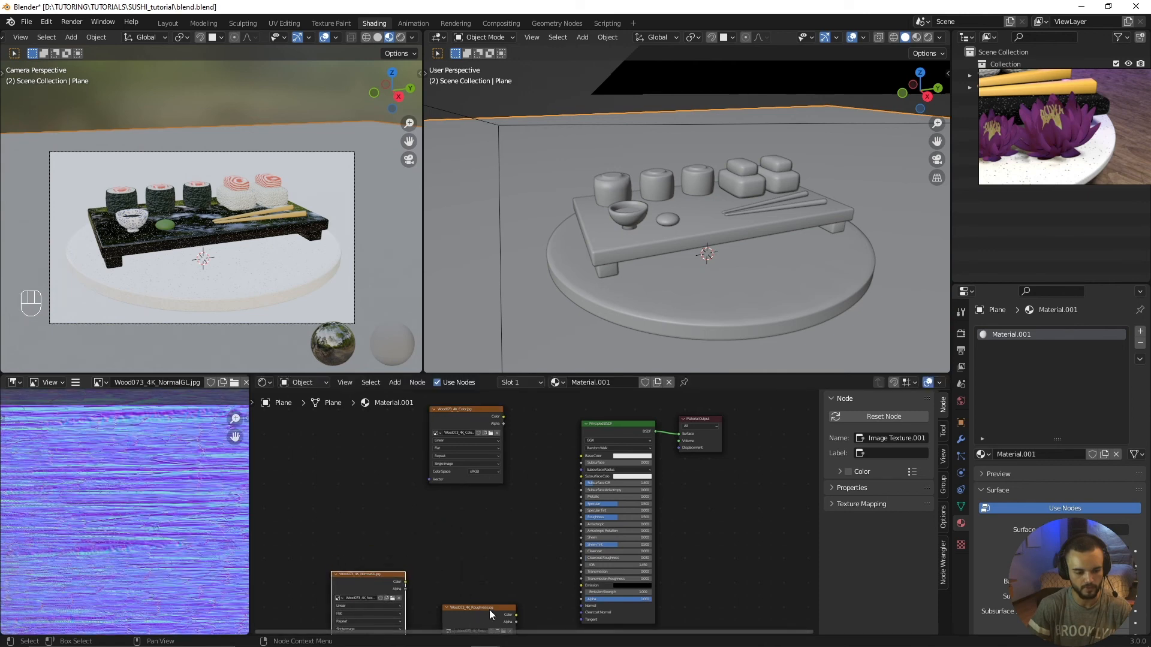
{"action": "left_click_drag", "start_coordinate": [489, 610], "coordinate": [381, 480]}
{"action": "left_click_drag", "start_coordinate": [435, 422], "coordinate": [358, 397]}
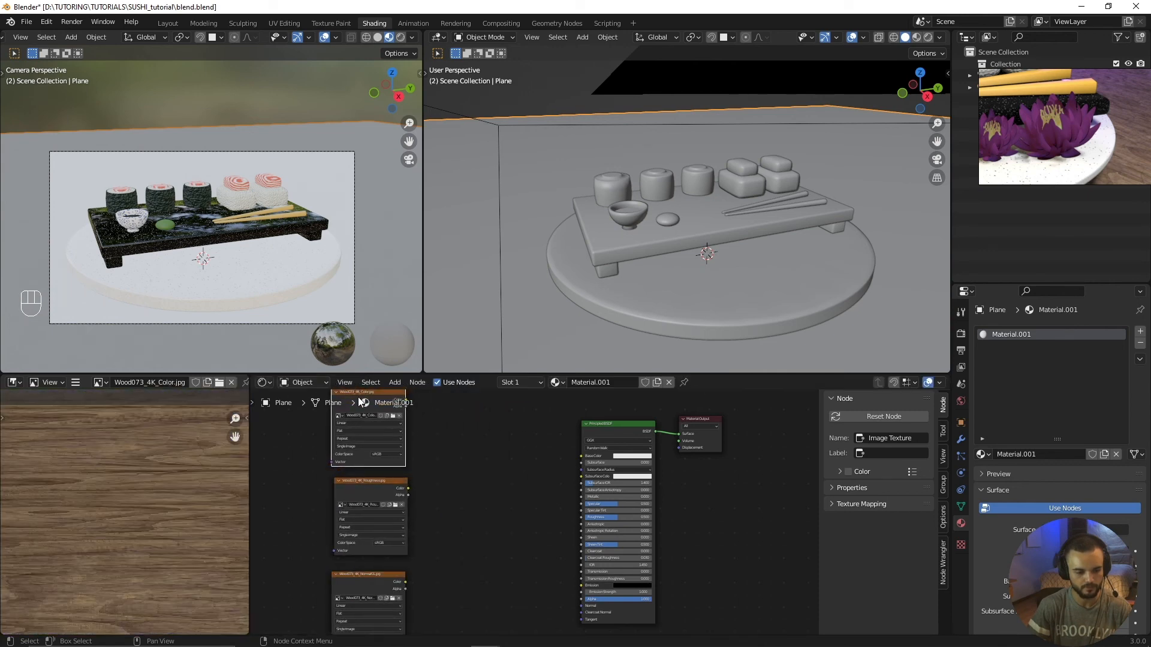
{"action": "scroll", "coordinate": [313, 516], "scroll_direction": "up", "scroll_amount": 2}
Step: Set the roughness image texture's color space to Non-Color
{"action": "middle_click_drag", "start_coordinate": [313, 516], "coordinate": [520, 527]}
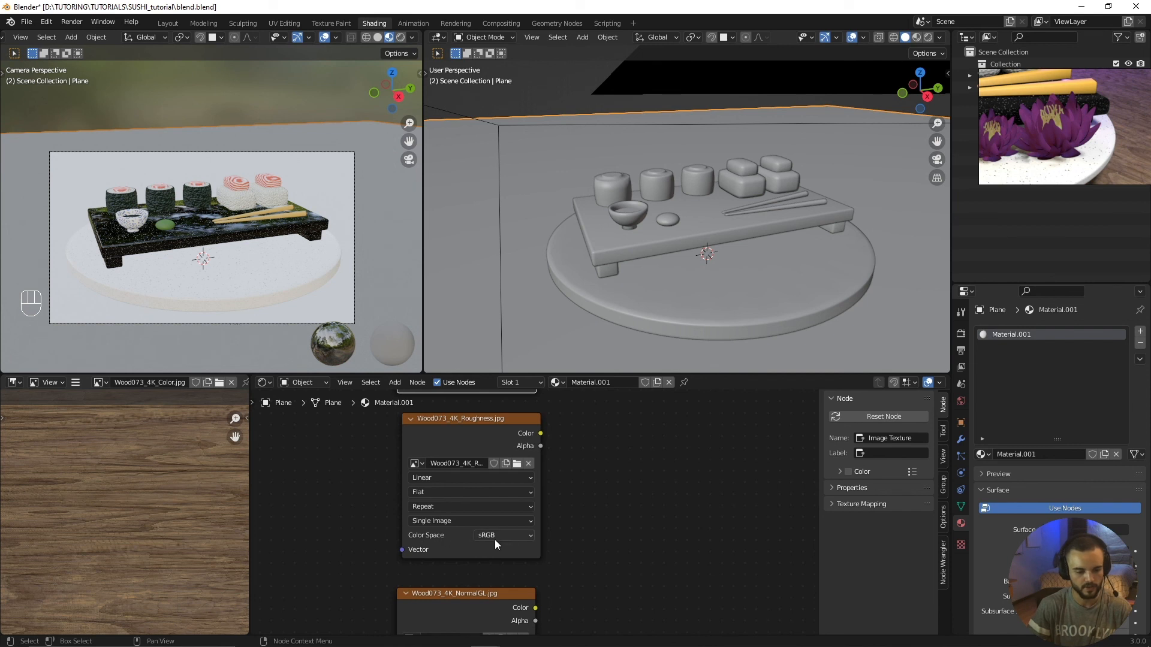
{"action": "left_click", "coordinate": [497, 540]}
{"action": "left_click", "coordinate": [501, 478]}
{"action": "scroll", "coordinate": [569, 473], "scroll_direction": "down", "scroll_amount": 2}
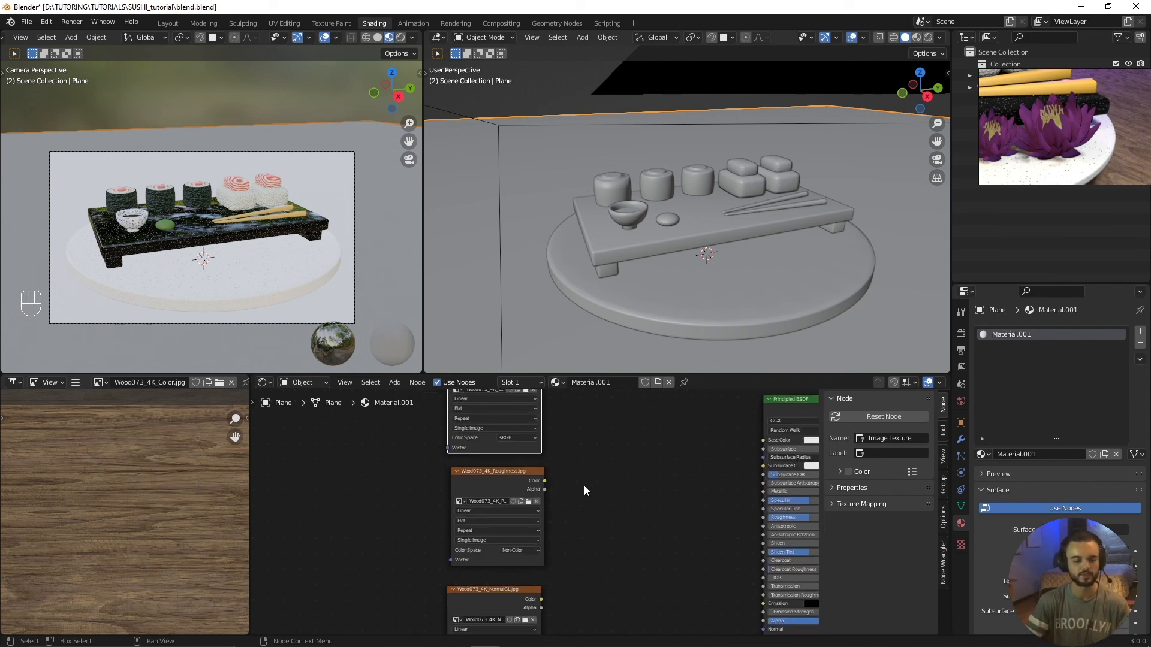
{"action": "scroll", "coordinate": [578, 491], "scroll_direction": "up", "scroll_amount": 2}
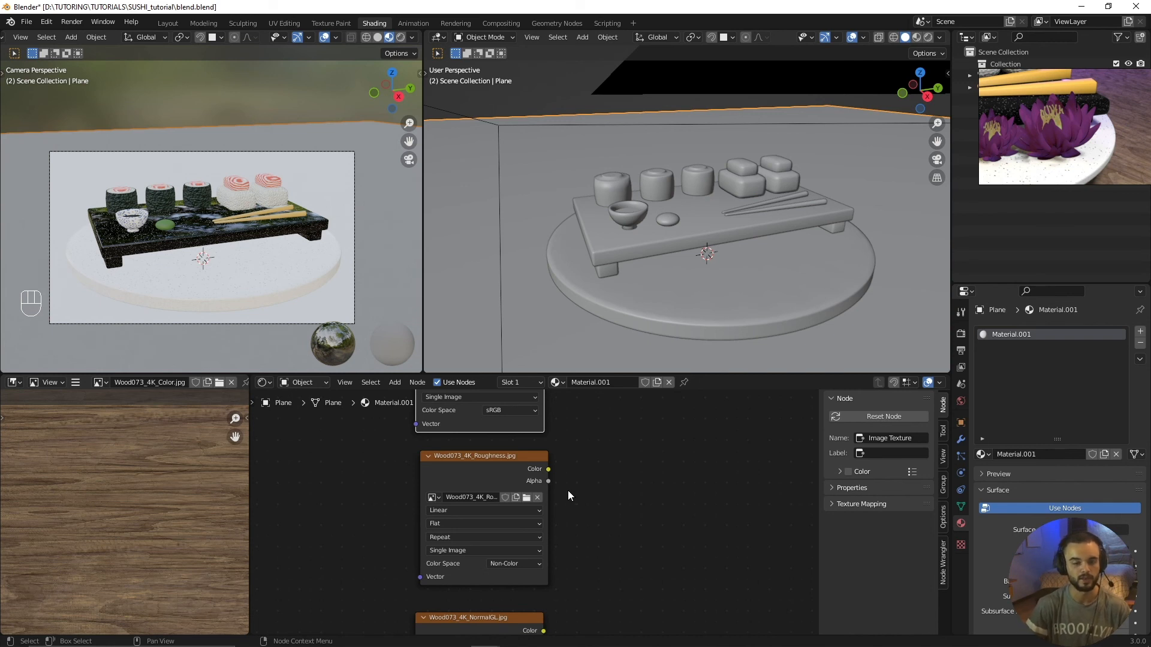
{"action": "scroll", "coordinate": [567, 490], "scroll_direction": "down", "scroll_amount": 2}
Step: Link the wood color texture's Color output to the Principled BSDF's Base Color
{"action": "middle_click_drag", "start_coordinate": [586, 426], "coordinate": [502, 473]}
{"action": "scroll", "coordinate": [555, 531], "scroll_direction": "up", "scroll_amount": 1}
{"action": "left_click", "coordinate": [555, 531]}
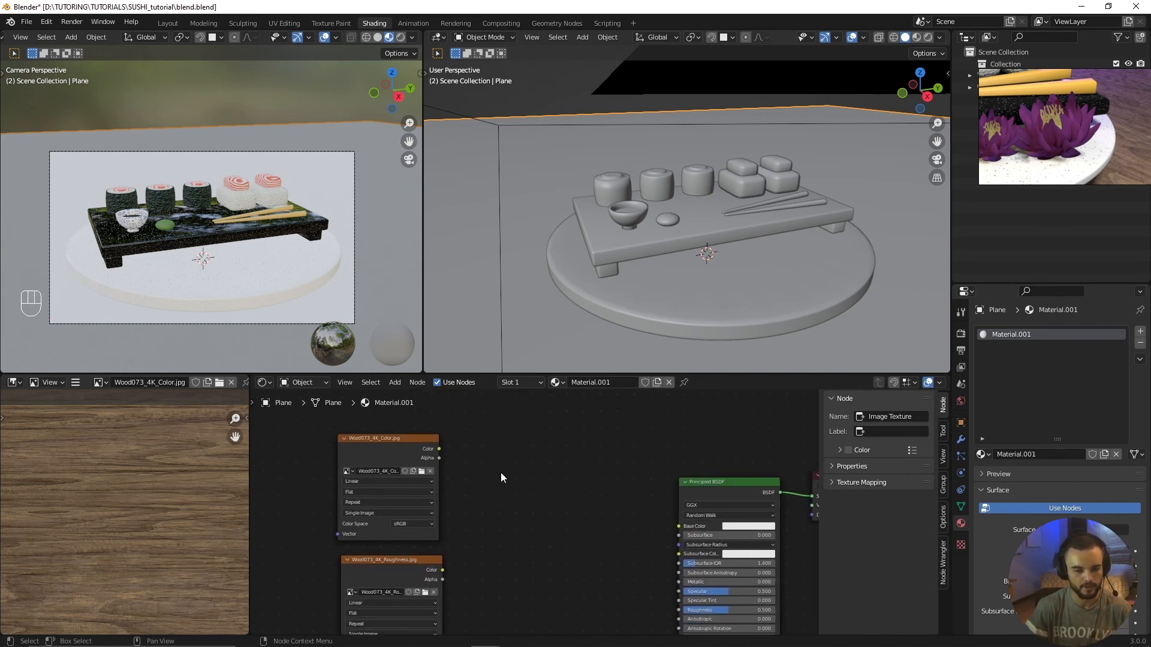
{"action": "left_click_drag", "start_coordinate": [404, 438], "coordinate": [414, 434]}
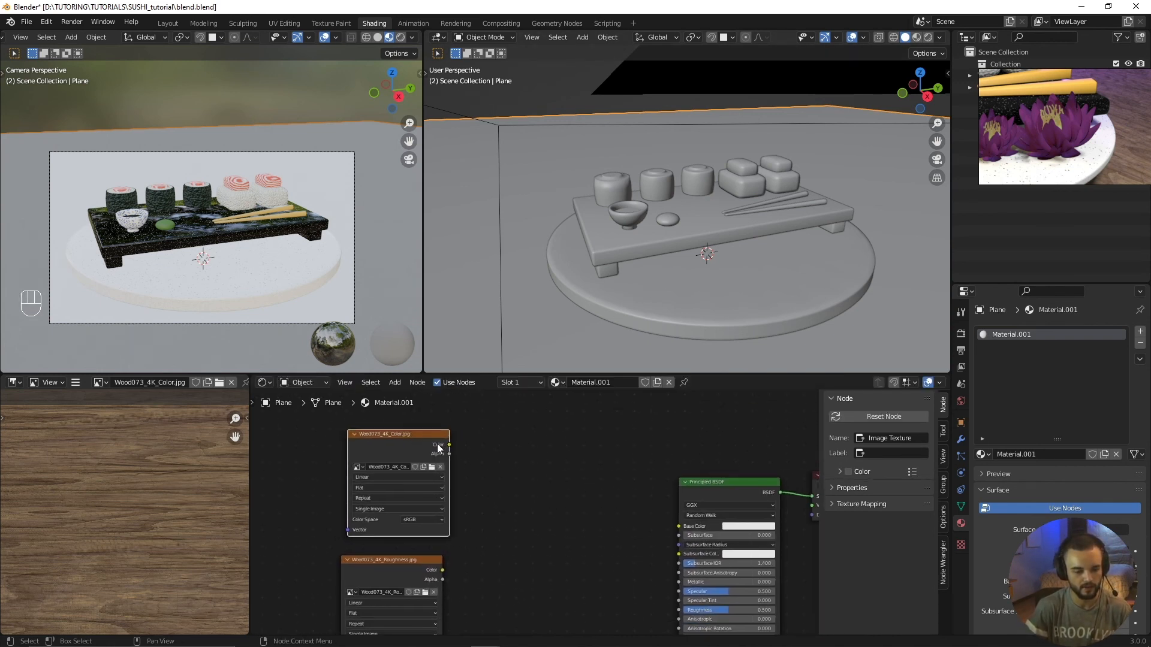
{"action": "middle_click_drag", "start_coordinate": [494, 473], "coordinate": [446, 465]}
{"action": "left_click_drag", "start_coordinate": [402, 438], "coordinate": [447, 465]}
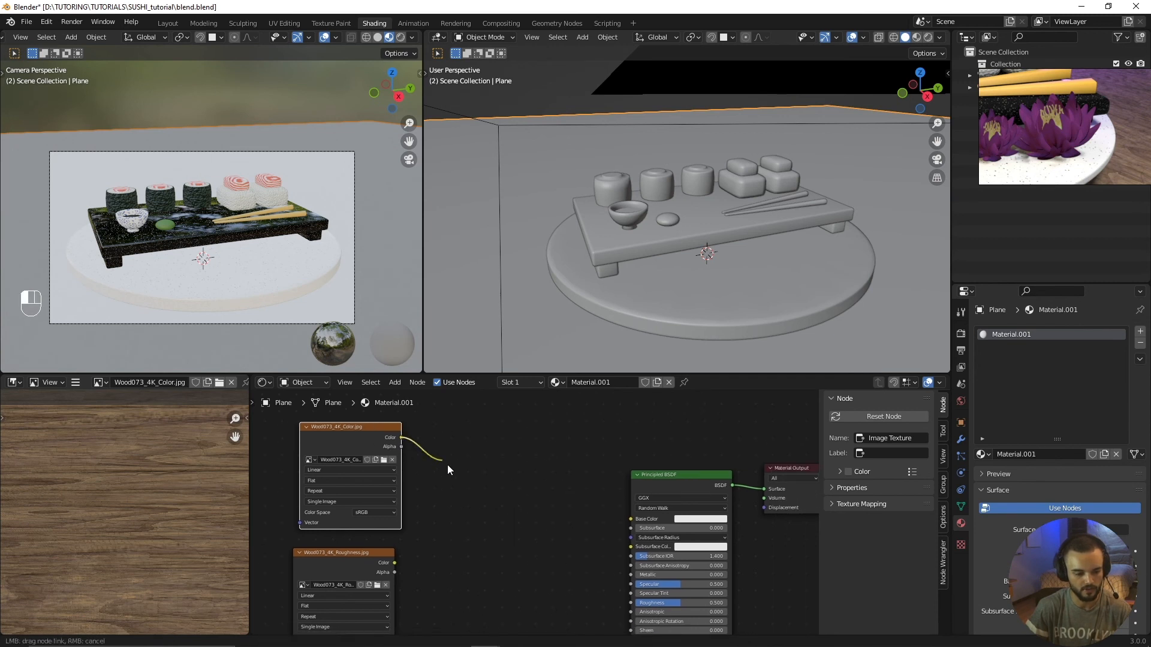
{"action": "left_click_drag", "start_coordinate": [537, 516], "coordinate": [633, 519]}
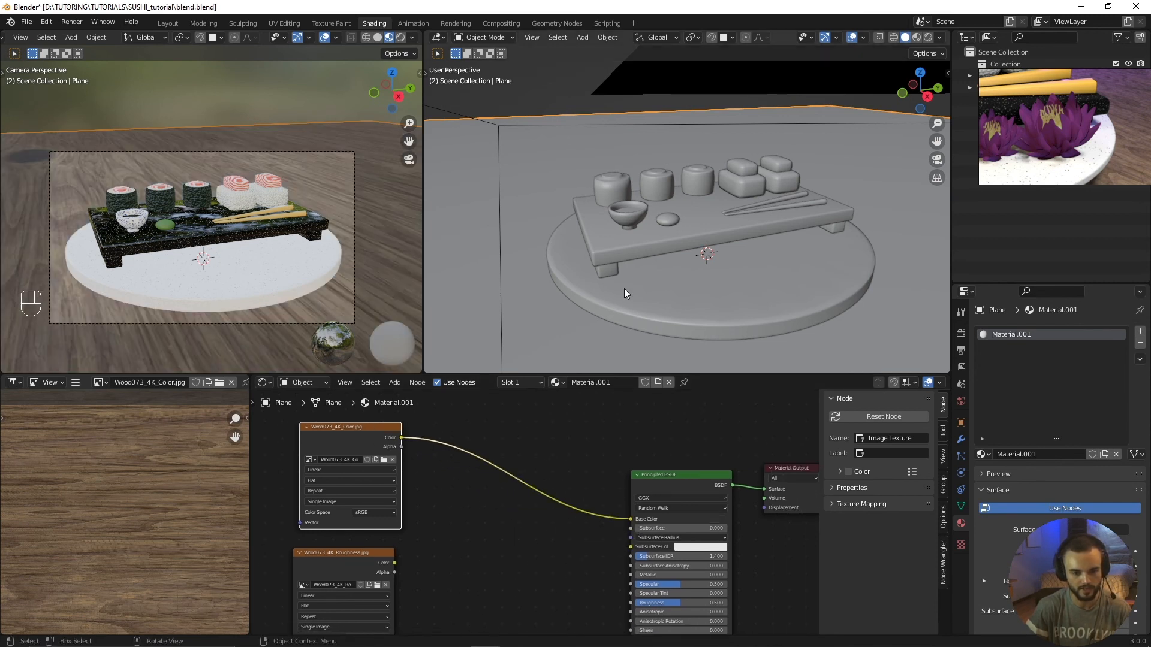
Step: Examine the wood color texture's scale and grain direction on the ground plane around the sushi set
{"action": "scroll", "coordinate": [179, 215], "scroll_direction": "down", "scroll_amount": 3}
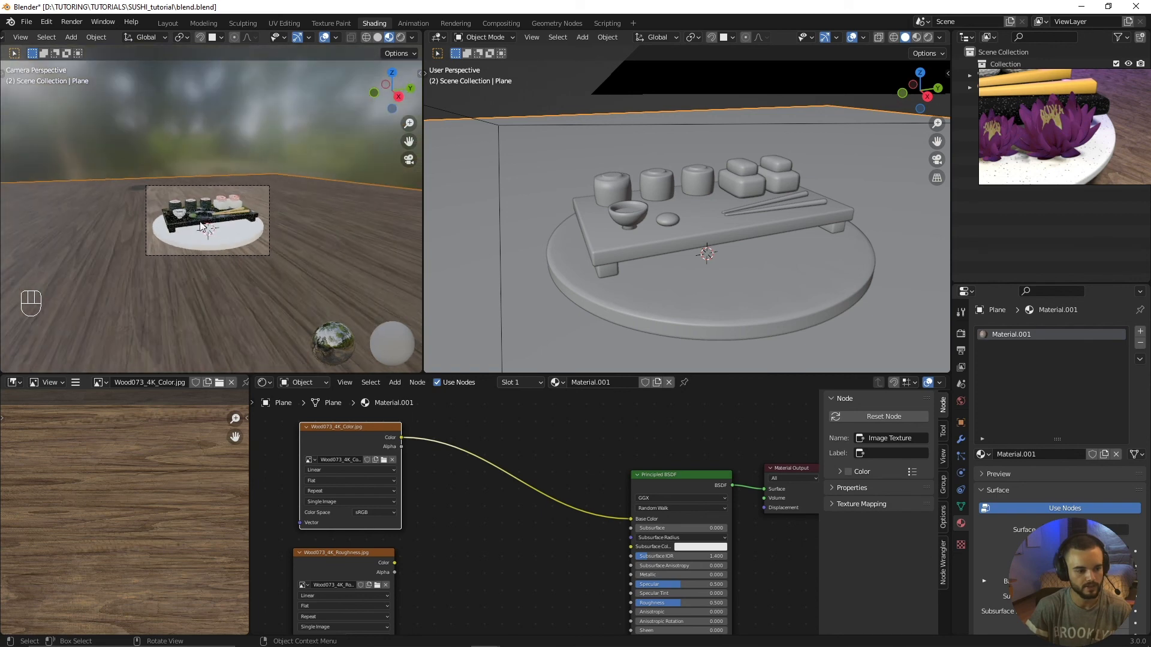
{"action": "scroll", "coordinate": [187, 252], "scroll_direction": "up", "scroll_amount": 2}
{"action": "middle_click_drag", "start_coordinate": [190, 249], "coordinate": [250, 243]}
{"action": "scroll", "coordinate": [250, 243], "scroll_direction": "down", "scroll_amount": 6}
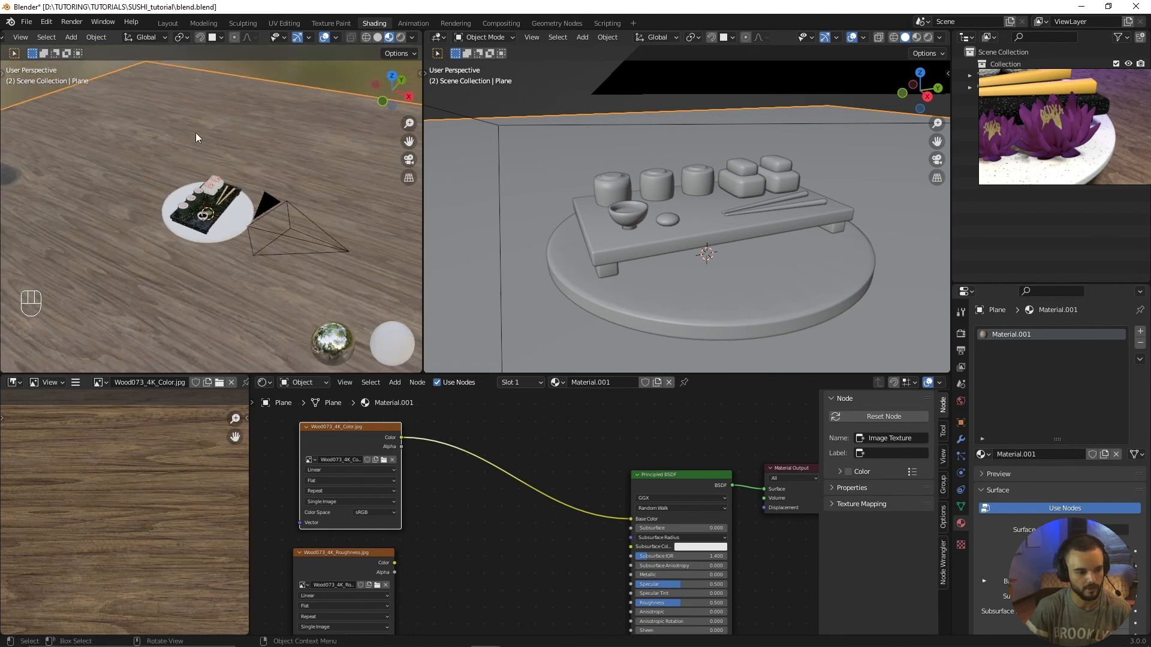
{"action": "scroll", "coordinate": [222, 275], "scroll_direction": "up", "scroll_amount": 4}
{"action": "scroll", "coordinate": [311, 270], "scroll_direction": "down", "scroll_amount": 8}
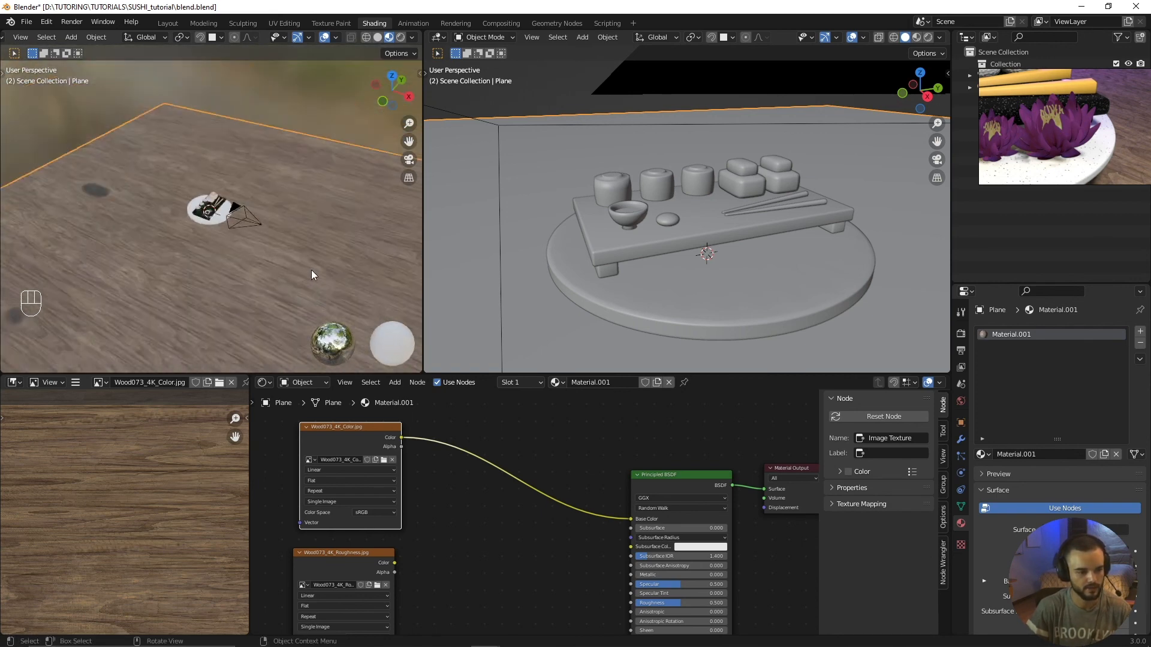
{"action": "middle_click_drag", "start_coordinate": [294, 246], "coordinate": [226, 249]}
{"action": "scroll", "coordinate": [245, 164], "scroll_direction": "up", "scroll_amount": 2}
{"action": "scroll", "coordinate": [227, 209], "scroll_direction": "up", "scroll_amount": 3}
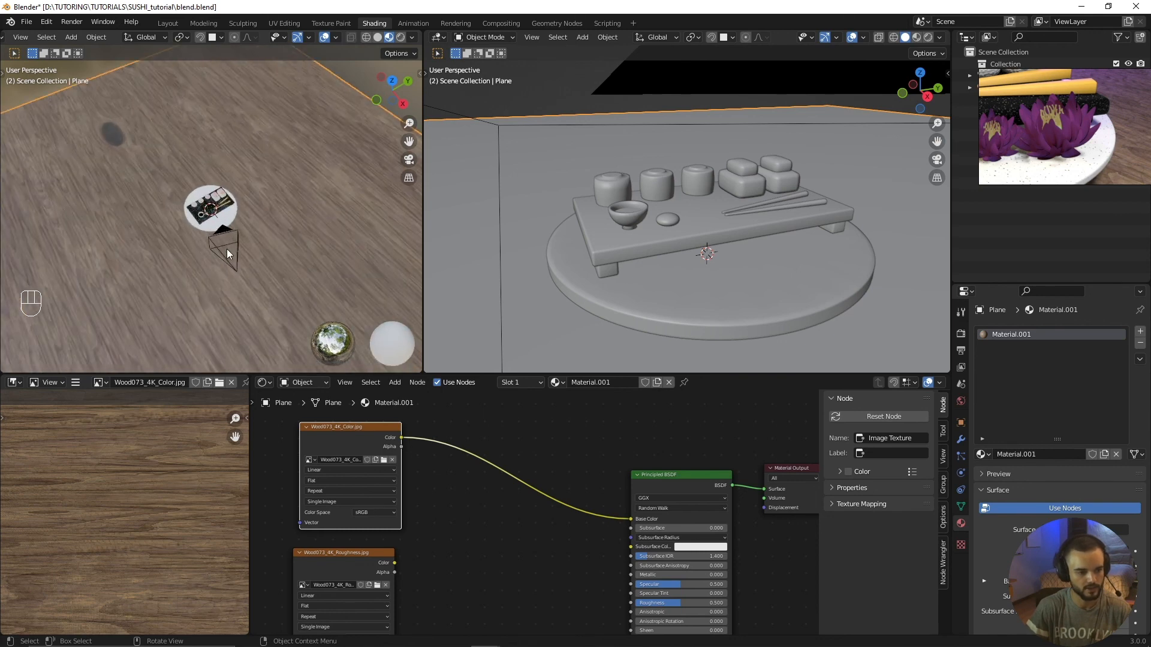
{"action": "scroll", "coordinate": [440, 572], "scroll_direction": "down", "scroll_amount": 2}
{"action": "scroll", "coordinate": [173, 283], "scroll_direction": "up", "scroll_amount": 2}
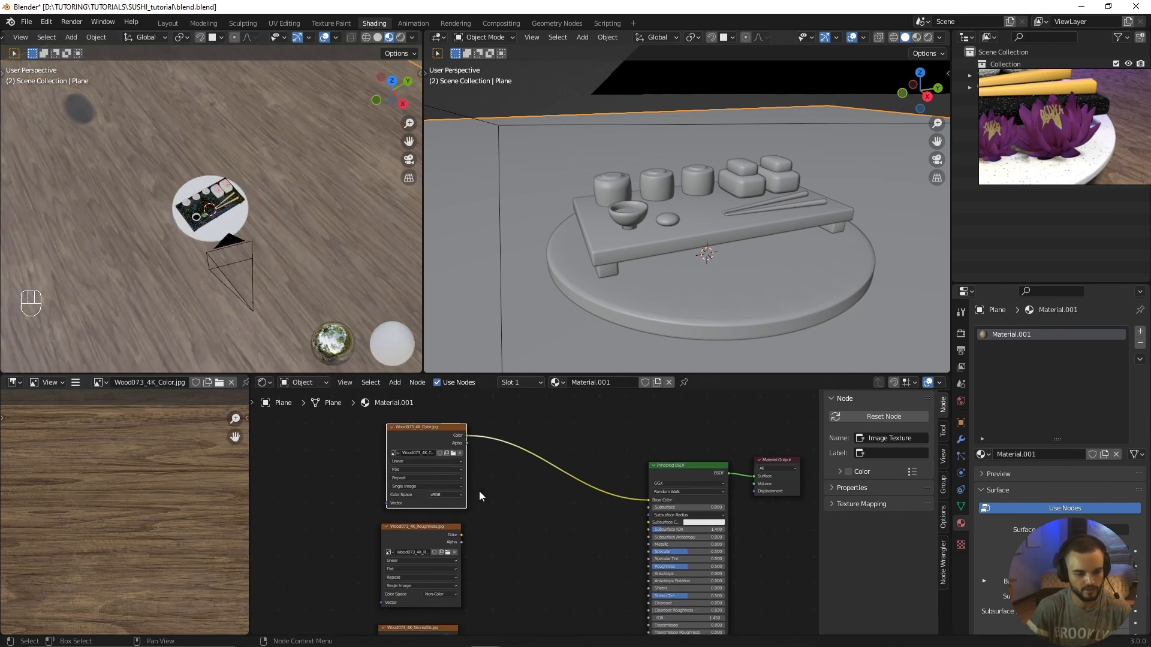
Step: Link the roughness texture's Color output to the Principled BSDF's Roughness input
{"action": "scroll", "coordinate": [455, 533], "scroll_direction": "up", "scroll_amount": 1}
{"action": "left_click_drag", "start_coordinate": [433, 512], "coordinate": [692, 560]}
{"action": "scroll", "coordinate": [482, 566], "scroll_direction": "down", "scroll_amount": 2}
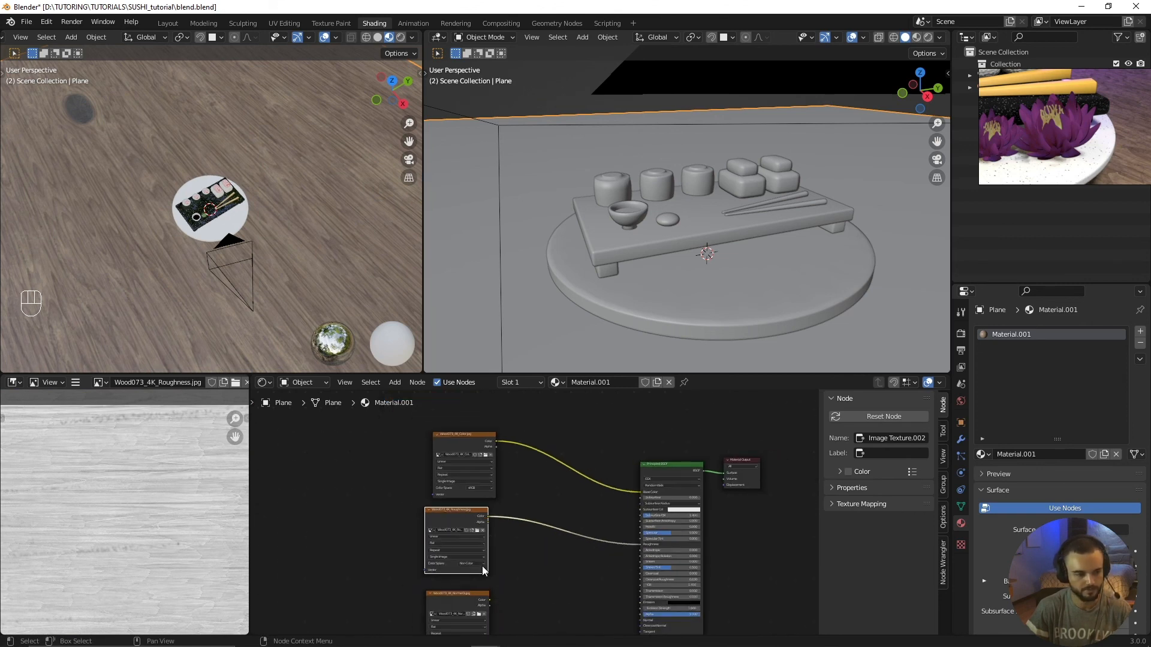
{"action": "middle_click_drag", "start_coordinate": [482, 566], "coordinate": [510, 487]}
{"action": "scroll", "coordinate": [484, 534], "scroll_direction": "up", "scroll_amount": 2}
{"action": "left_click", "coordinate": [483, 533]}
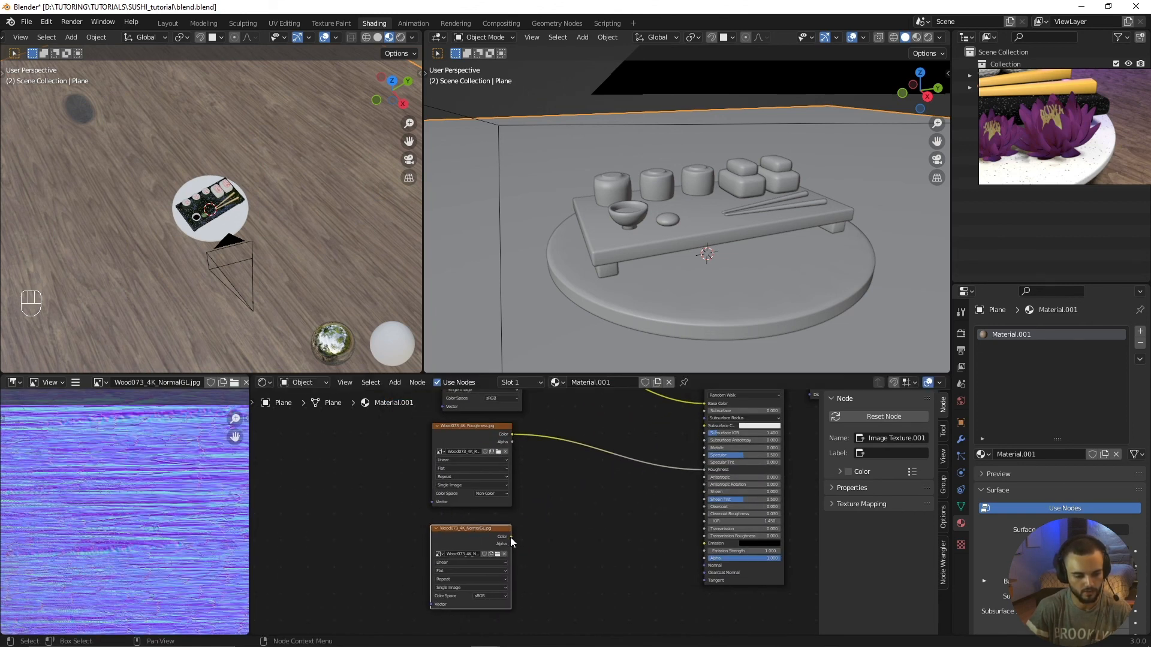
{"action": "left_click_drag", "start_coordinate": [511, 537], "coordinate": [642, 551]}
{"action": "key", "text": "shift+a"}
{"action": "mouse_move", "coordinate": [588, 548]}
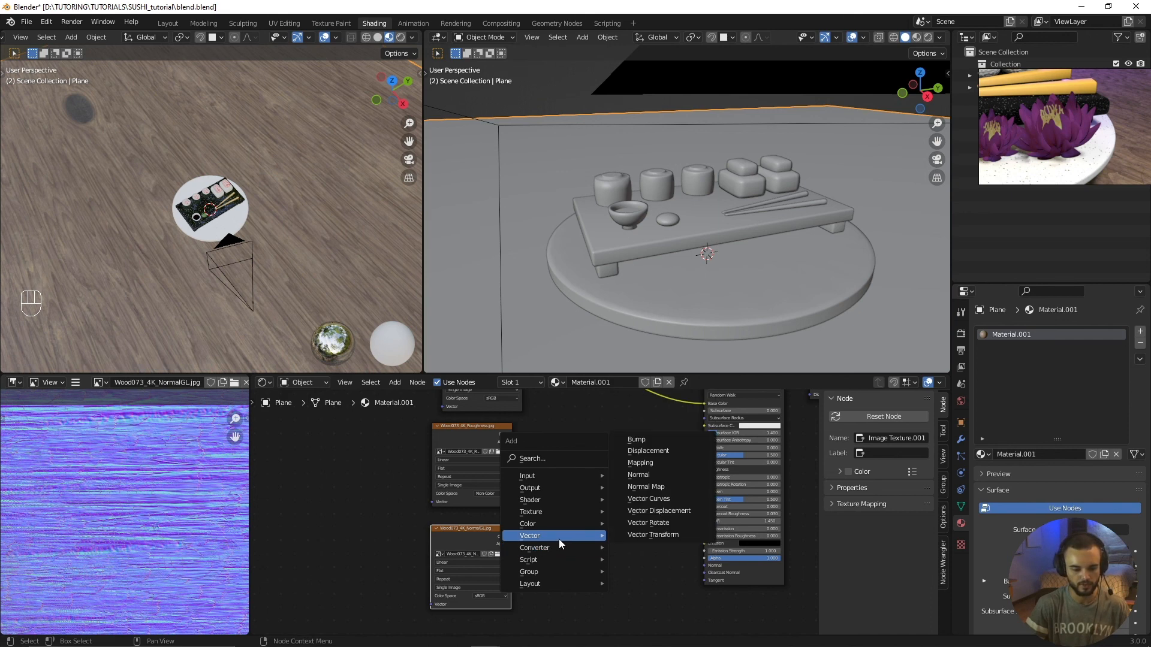
{"action": "left_click", "coordinate": [641, 480]}
{"action": "left_click", "coordinate": [619, 497]}
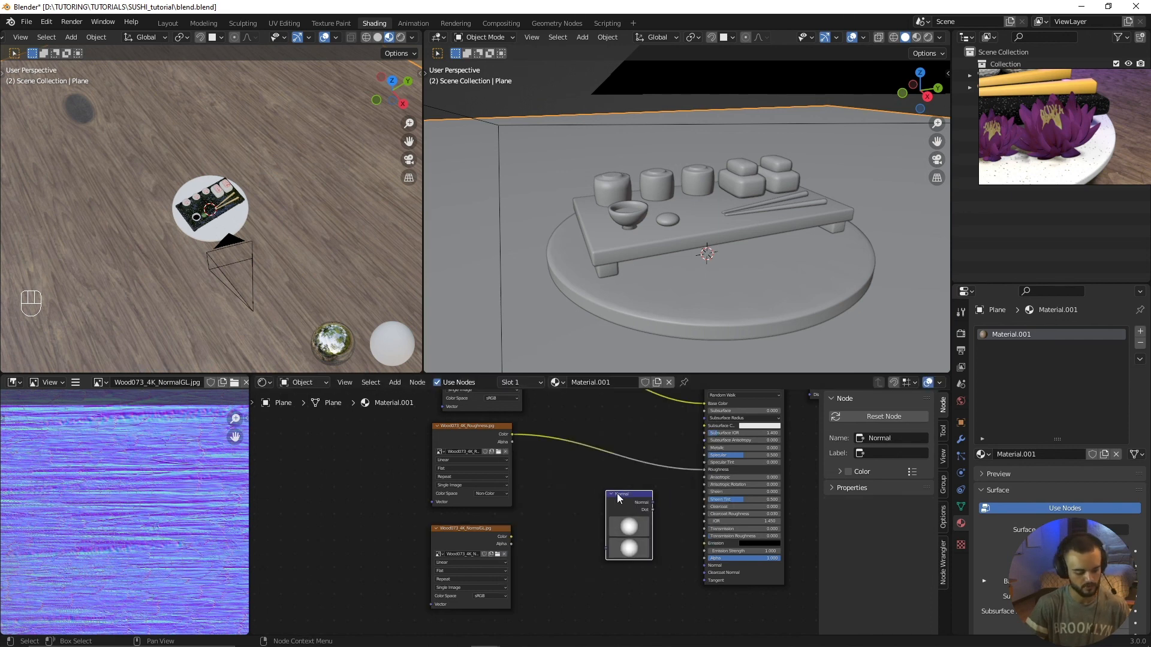
{"action": "key", "text": "x"}
{"action": "key", "text": "shift+a"}
{"action": "mouse_move", "coordinate": [622, 495]}
{"action": "left_click", "coordinate": [671, 530]}
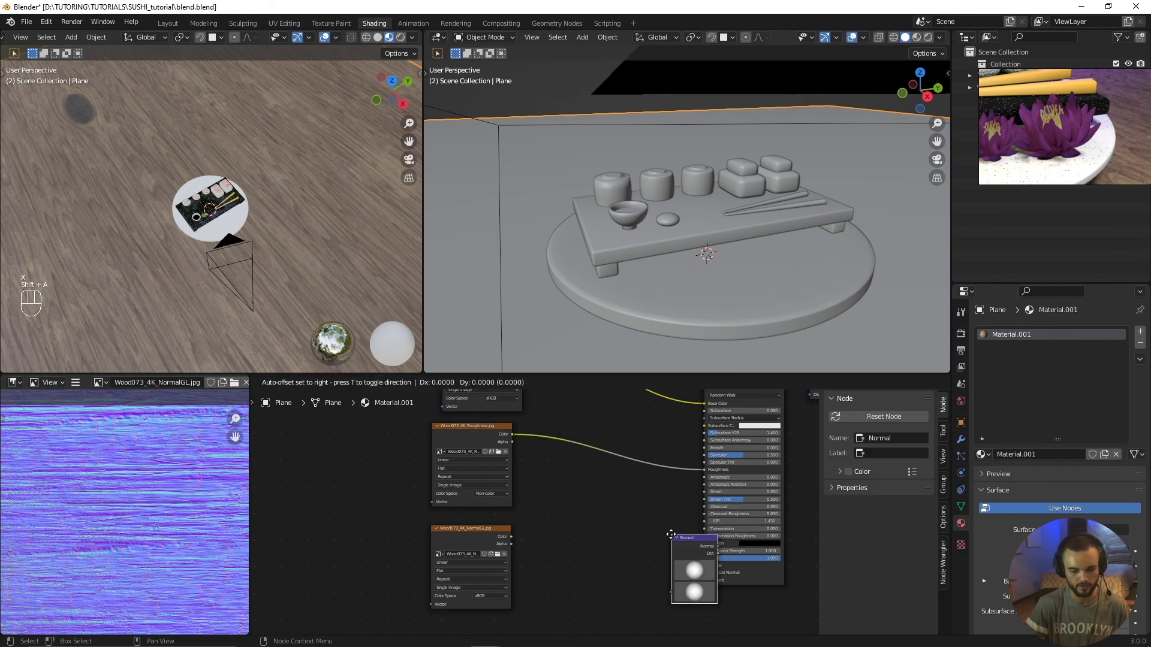
{"action": "left_click", "coordinate": [659, 528]}
{"action": "key", "text": "x"}
Step: Add a Normal Map node between the NormalGL texture and the Principled BSDF
{"action": "key", "text": "shift+a"}
{"action": "mouse_move", "coordinate": [638, 515]}
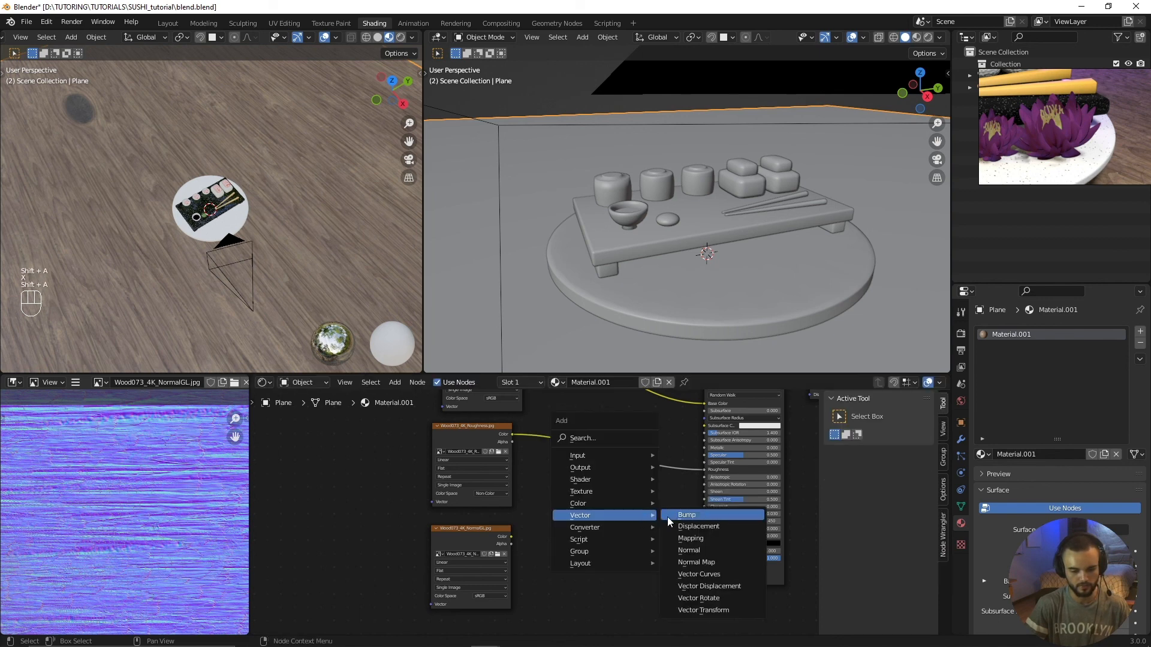
{"action": "left_click", "coordinate": [681, 558]}
{"action": "left_click", "coordinate": [589, 555]}
Step: Link the NormalGL texture's color into the Normal Map node and that node's output into the Principled BSDF's Normal
{"action": "scroll", "coordinate": [589, 554], "scroll_direction": "up", "scroll_amount": 2}
{"action": "middle_click_drag", "start_coordinate": [517, 529], "coordinate": [422, 461]}
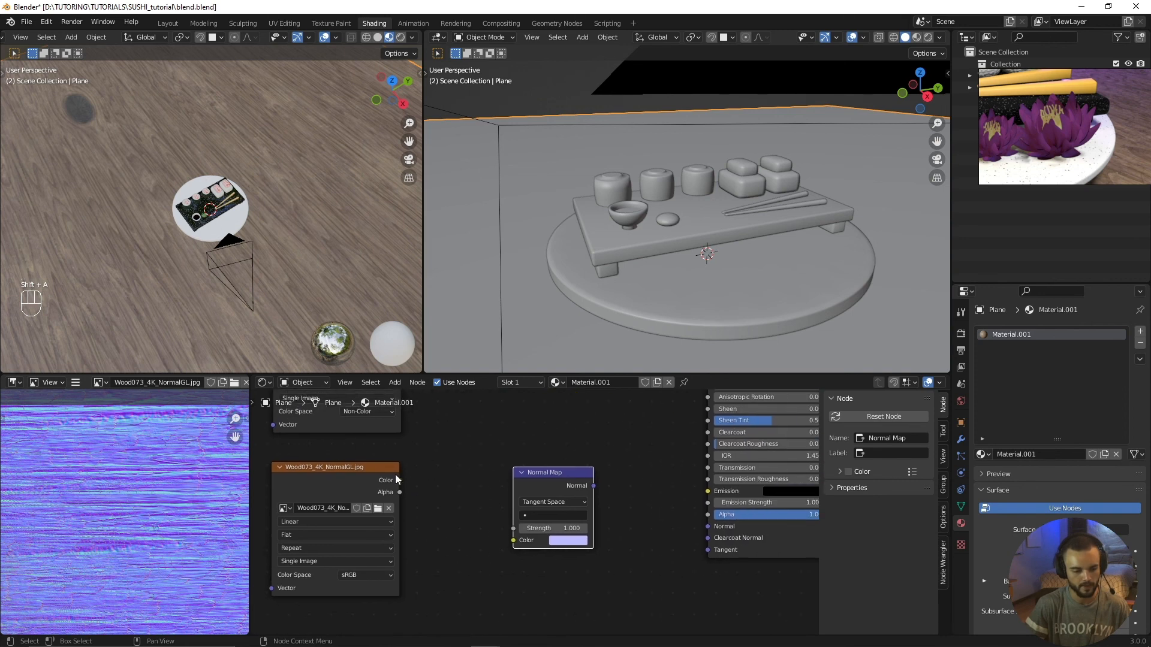
{"action": "left_click_drag", "start_coordinate": [399, 480], "coordinate": [514, 541]}
{"action": "middle_click_drag", "start_coordinate": [514, 540], "coordinate": [461, 549]}
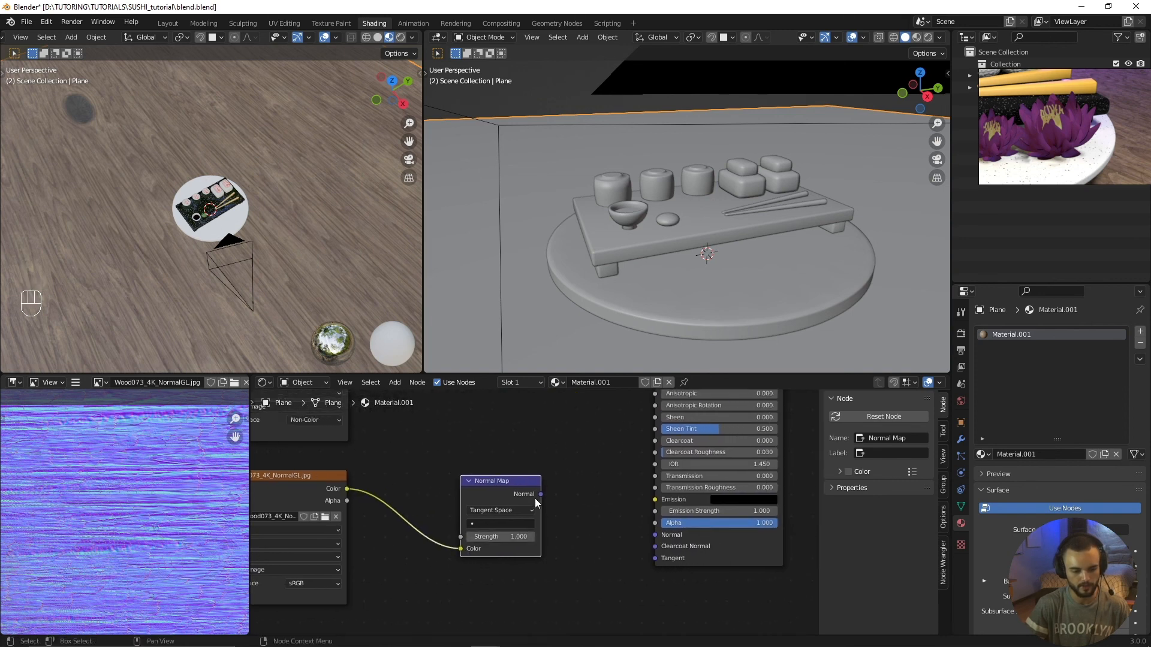
{"action": "left_click_drag", "start_coordinate": [540, 494], "coordinate": [654, 535]}
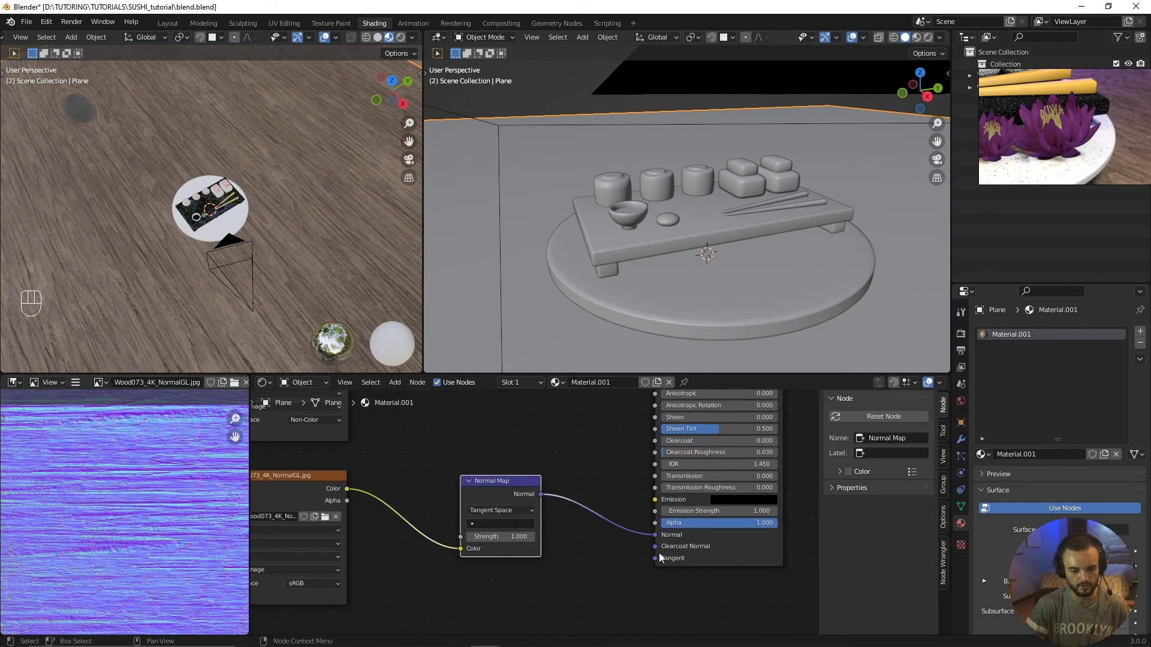
{"action": "scroll", "coordinate": [624, 513], "scroll_direction": "down", "scroll_amount": 2}
{"action": "middle_click_drag", "start_coordinate": [237, 321], "coordinate": [203, 260]}
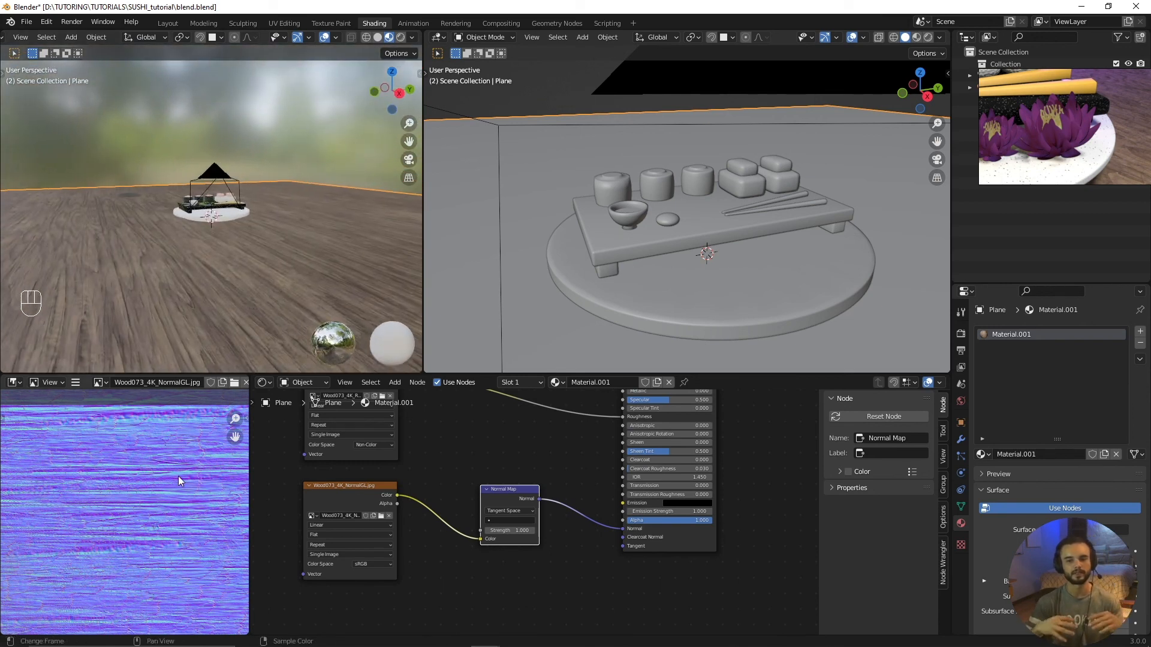
{"action": "scroll", "coordinate": [210, 239], "scroll_direction": "up", "scroll_amount": 5}
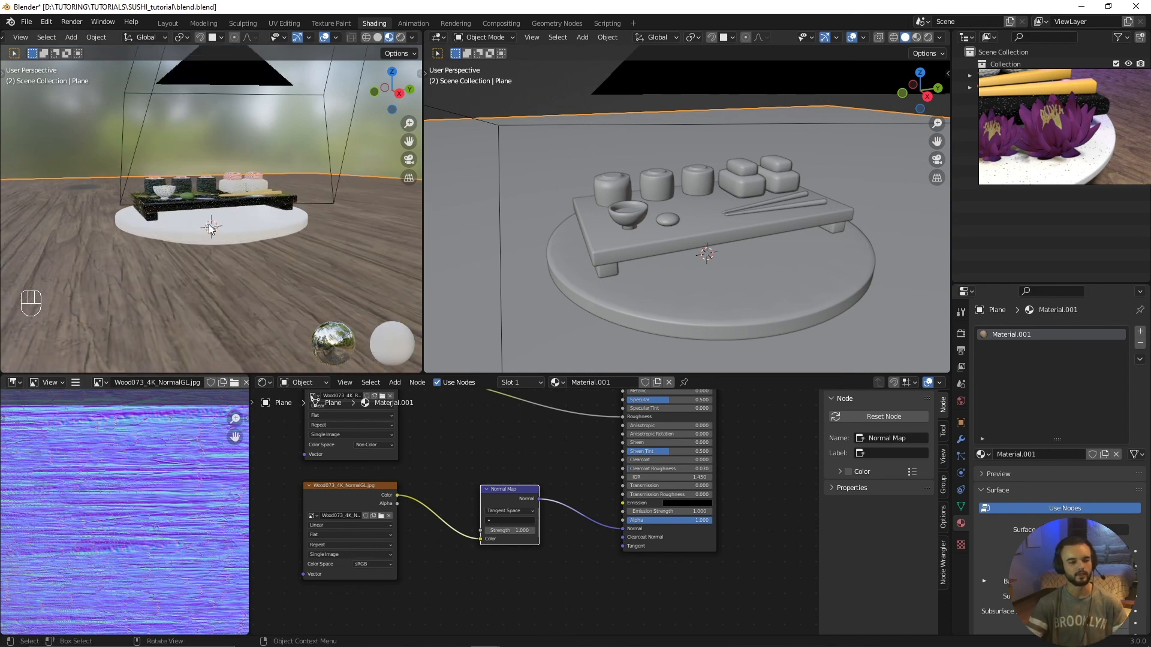
{"action": "middle_click_drag", "start_coordinate": [216, 222], "coordinate": [243, 276]}
{"action": "scroll", "coordinate": [229, 317], "scroll_direction": "up", "scroll_amount": 2}
{"action": "scroll", "coordinate": [386, 521], "scroll_direction": "down", "scroll_amount": 4}
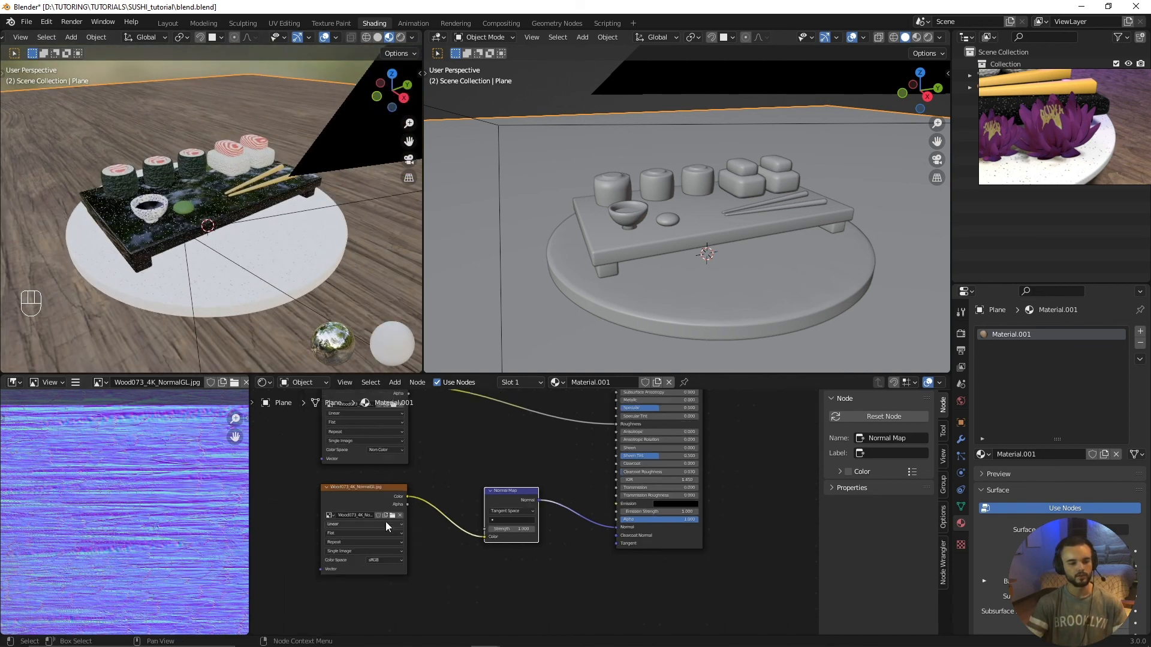
Step: Tidy the node layout by nudging the wood color texture, the Normal Map node and the NormalGL texture
{"action": "middle_click_drag", "start_coordinate": [366, 491], "coordinate": [510, 551]}
{"action": "scroll", "coordinate": [511, 549], "scroll_direction": "down", "scroll_amount": 2}
{"action": "left_click_drag", "start_coordinate": [534, 423], "coordinate": [524, 421]}
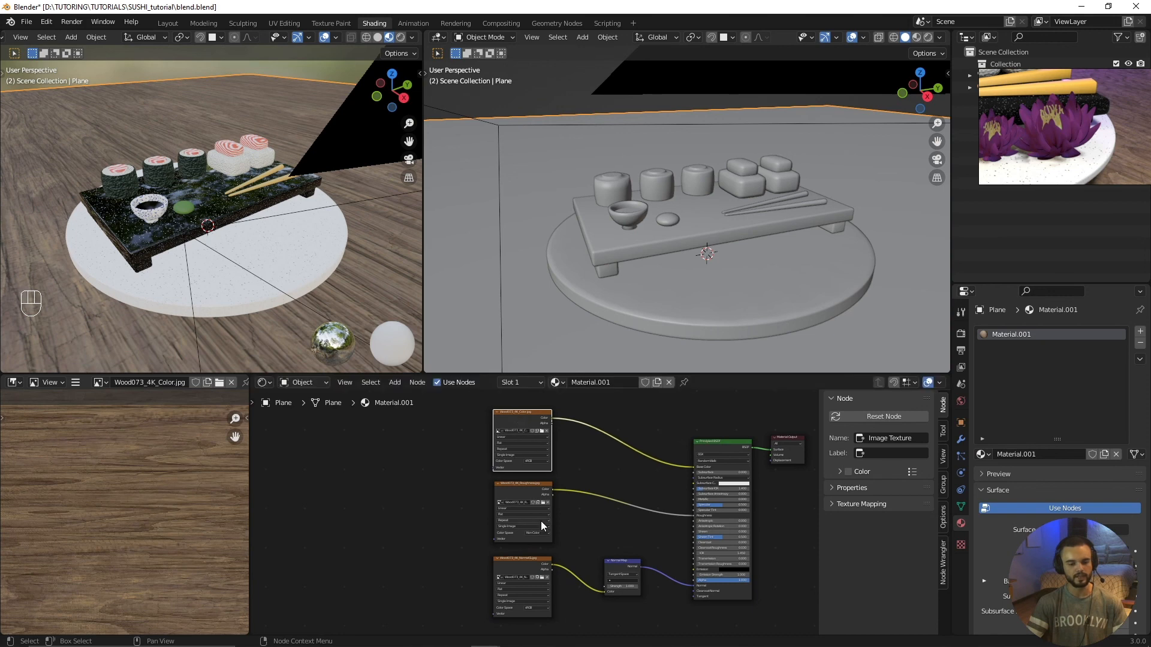
{"action": "left_click_drag", "start_coordinate": [617, 564], "coordinate": [624, 569]}
{"action": "left_click_drag", "start_coordinate": [547, 563], "coordinate": [552, 556]}
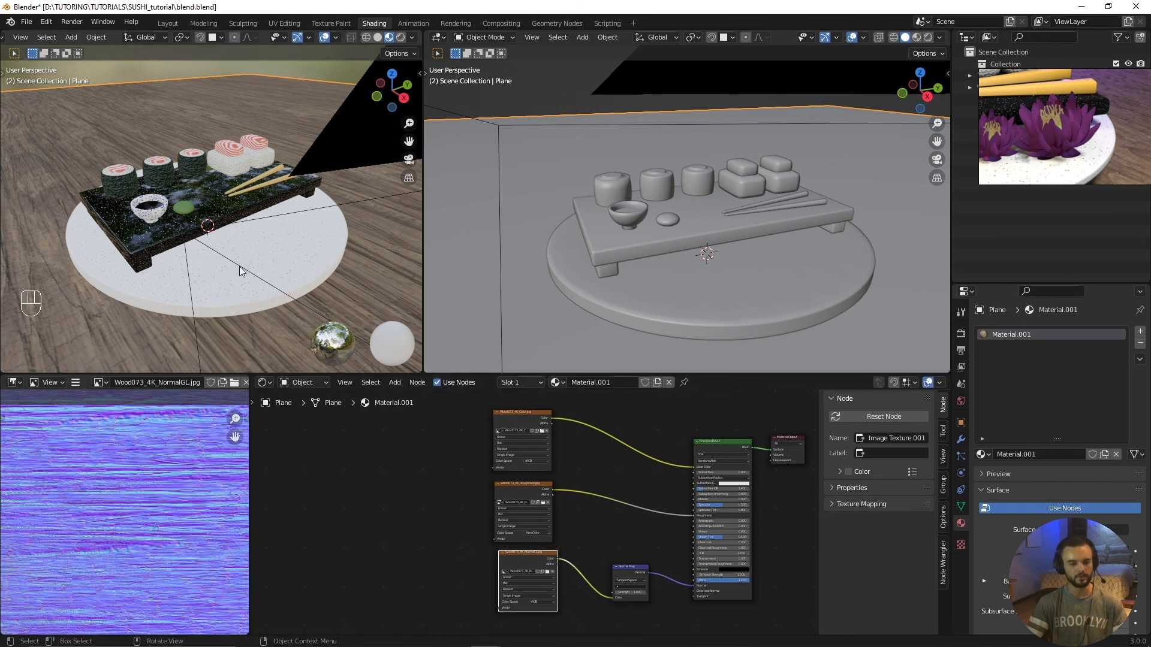
Step: Add Texture Coordinate and Mapping nodes in front of the wood color texture
{"action": "scroll", "coordinate": [239, 266], "scroll_direction": "down", "scroll_amount": 4}
{"action": "mouse_move", "coordinate": [184, 257]}
{"action": "middle_mouse_down"}
{"action": "mouse_move", "coordinate": [23, 204]}
{"action": "mouse_move", "coordinate": [194, 272]}
{"action": "middle_mouse_up"}
{"action": "scroll", "coordinate": [193, 272], "scroll_direction": "down", "scroll_amount": 3}
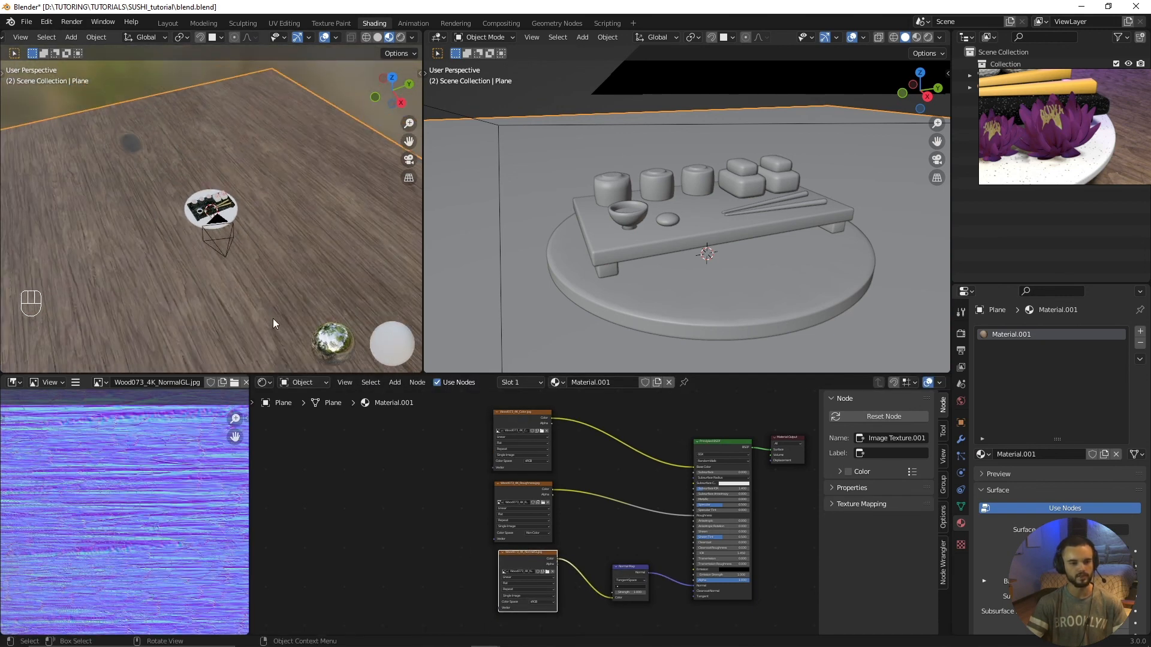
{"action": "scroll", "coordinate": [465, 489], "scroll_direction": "up", "scroll_amount": 2}
{"action": "key", "text": "alt+a"}
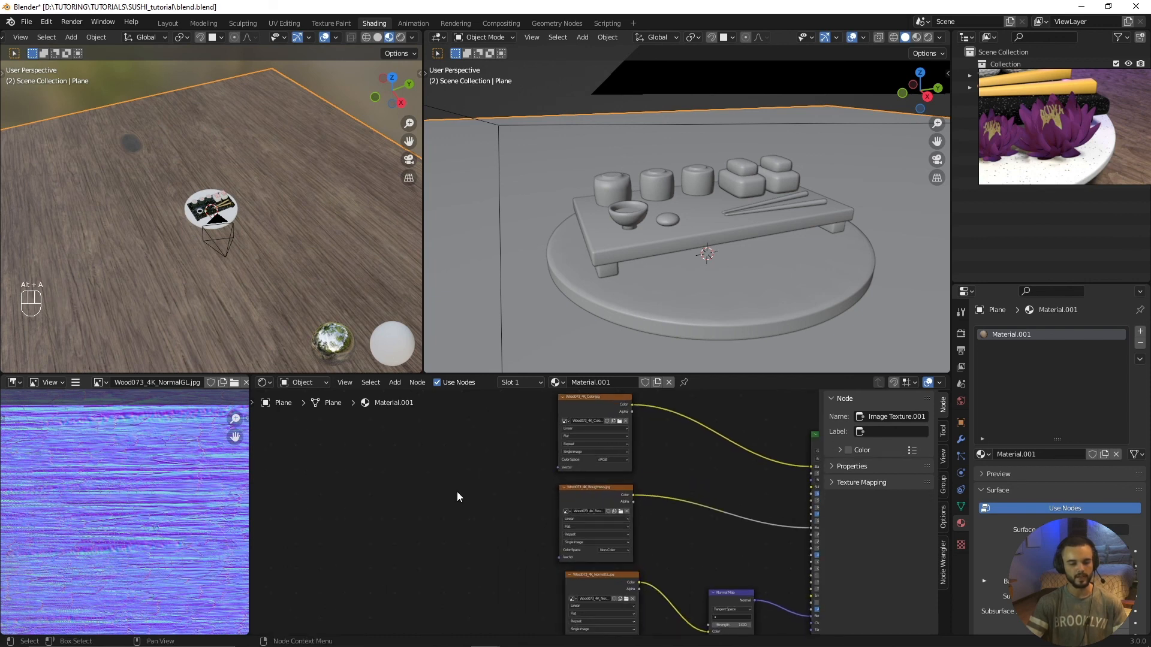
{"action": "left_click", "coordinate": [567, 406]}
{"action": "middle_click_drag", "start_coordinate": [594, 401], "coordinate": [595, 439]}
{"action": "mouse_move", "coordinate": [611, 534]}
{"action": "left_mouse_down"}
{"action": "mouse_move", "coordinate": [592, 532]}
{"action": "mouse_move", "coordinate": [604, 529]}
{"action": "left_mouse_up"}
{"action": "left_click", "coordinate": [599, 438]}
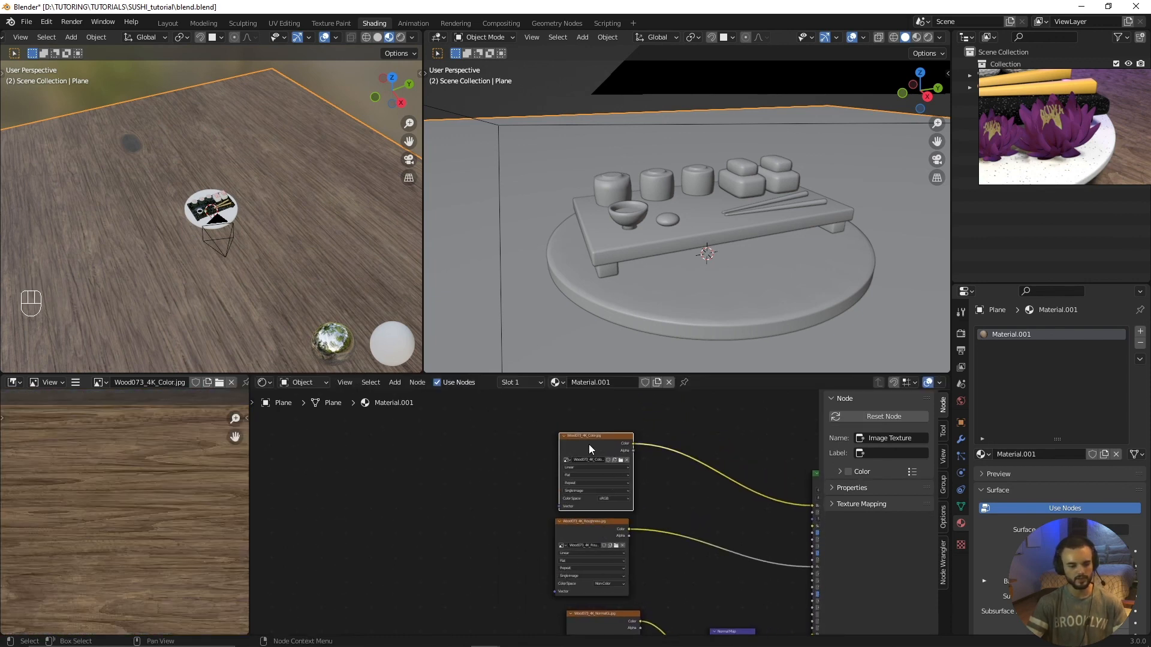
{"action": "key", "text": "ctrl+t"}
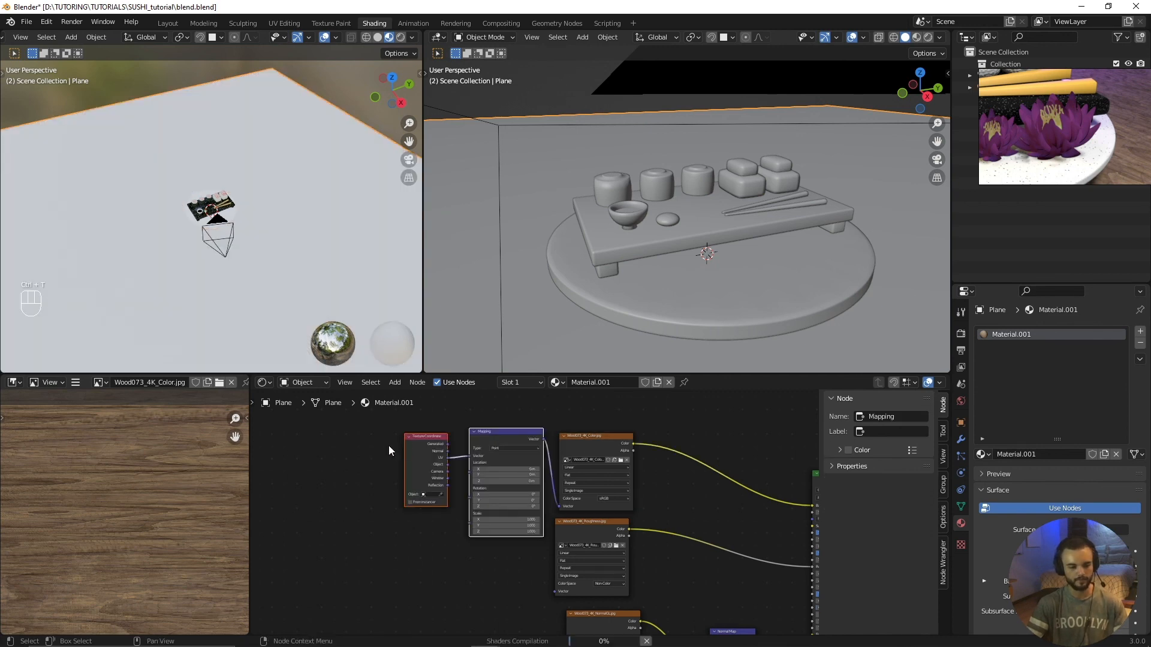
Step: Move the Texture Coordinate and Mapping nodes farther from the image textures and lower, level with the roughness texture
{"action": "left_click_drag", "start_coordinate": [410, 437], "coordinate": [372, 448]}
{"action": "left_click_drag", "start_coordinate": [423, 439], "coordinate": [348, 455]}
{"action": "left_click_drag", "start_coordinate": [495, 438], "coordinate": [433, 455]}
{"action": "scroll", "coordinate": [483, 508], "scroll_direction": "down", "scroll_amount": 2}
{"action": "scroll", "coordinate": [481, 509], "scroll_direction": "up", "scroll_amount": 3}
{"action": "middle_click_drag", "start_coordinate": [494, 516], "coordinate": [444, 503]}
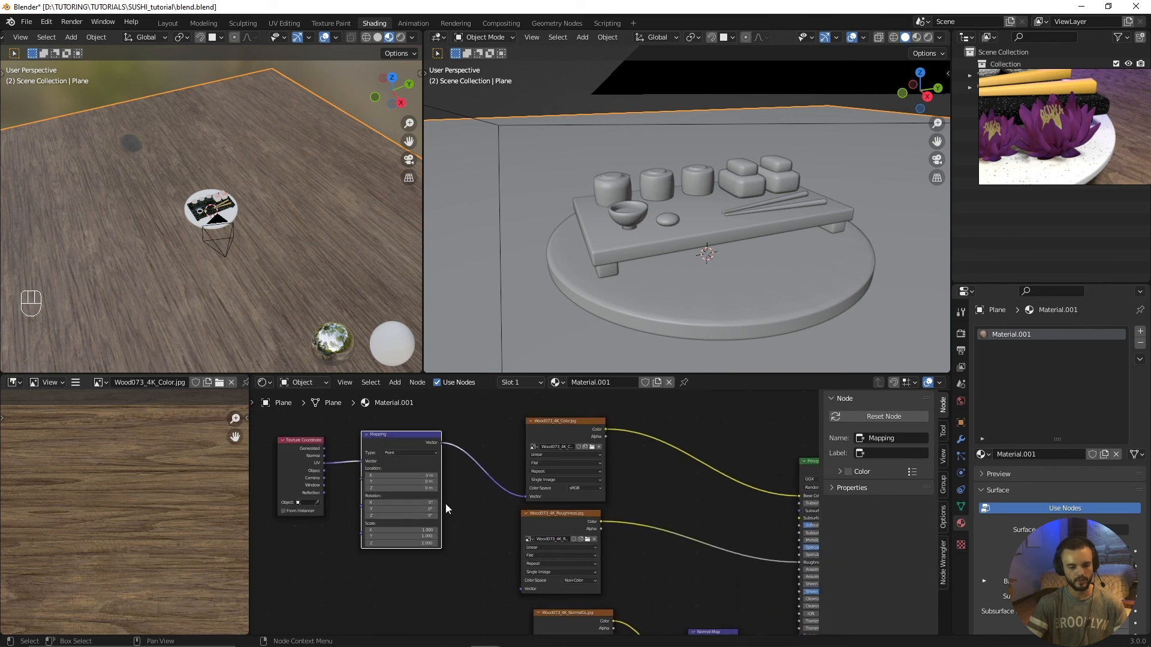
{"action": "left_click_drag", "start_coordinate": [404, 444], "coordinate": [399, 523]}
{"action": "left_click_drag", "start_coordinate": [295, 452], "coordinate": [271, 497]}
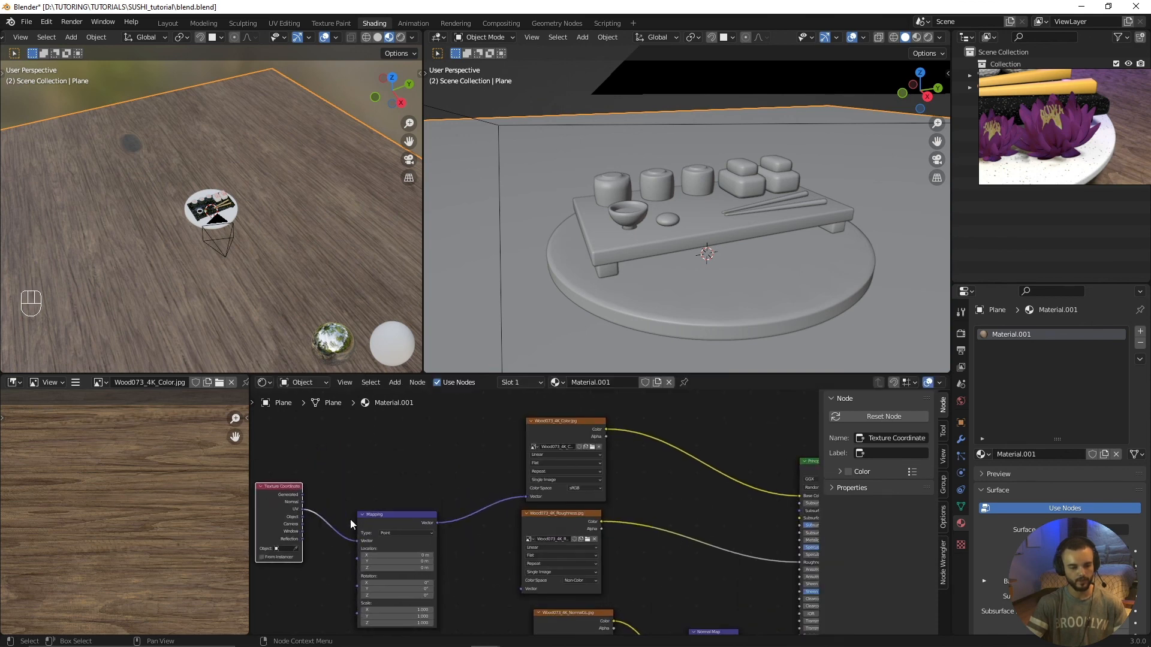
Step: Link the Mapping node's Vector output to the Vector inputs of the roughness and NormalGL textures
{"action": "scroll", "coordinate": [451, 525], "scroll_direction": "up", "scroll_amount": 4}
{"action": "middle_click_drag", "start_coordinate": [451, 525], "coordinate": [422, 452]}
{"action": "scroll", "coordinate": [425, 514], "scroll_direction": "down", "scroll_amount": 1}
{"action": "left_click_drag", "start_coordinate": [422, 452], "coordinate": [518, 528]}
{"action": "scroll", "coordinate": [428, 514], "scroll_direction": "down", "scroll_amount": 1}
{"action": "middle_click_drag", "start_coordinate": [428, 514], "coordinate": [422, 479]}
{"action": "left_click_drag", "start_coordinate": [436, 462], "coordinate": [489, 577]}
{"action": "left_click_drag", "start_coordinate": [424, 432], "coordinate": [519, 600]}
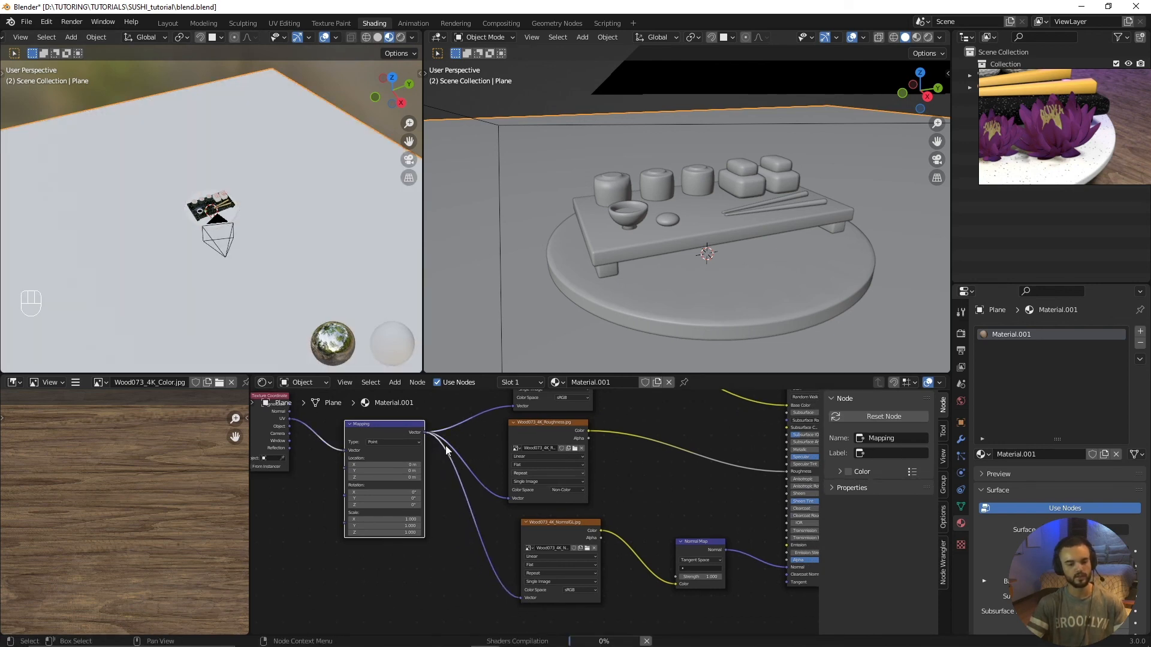
Step: Reposition the Texture Coordinate node and set the Mapping node's scale to 3 on X, Y and Z
{"action": "middle_click_drag", "start_coordinate": [444, 445], "coordinate": [504, 459]}
{"action": "left_click_drag", "start_coordinate": [332, 412], "coordinate": [338, 456]}
{"action": "scroll", "coordinate": [444, 503], "scroll_direction": "up", "scroll_amount": 3}
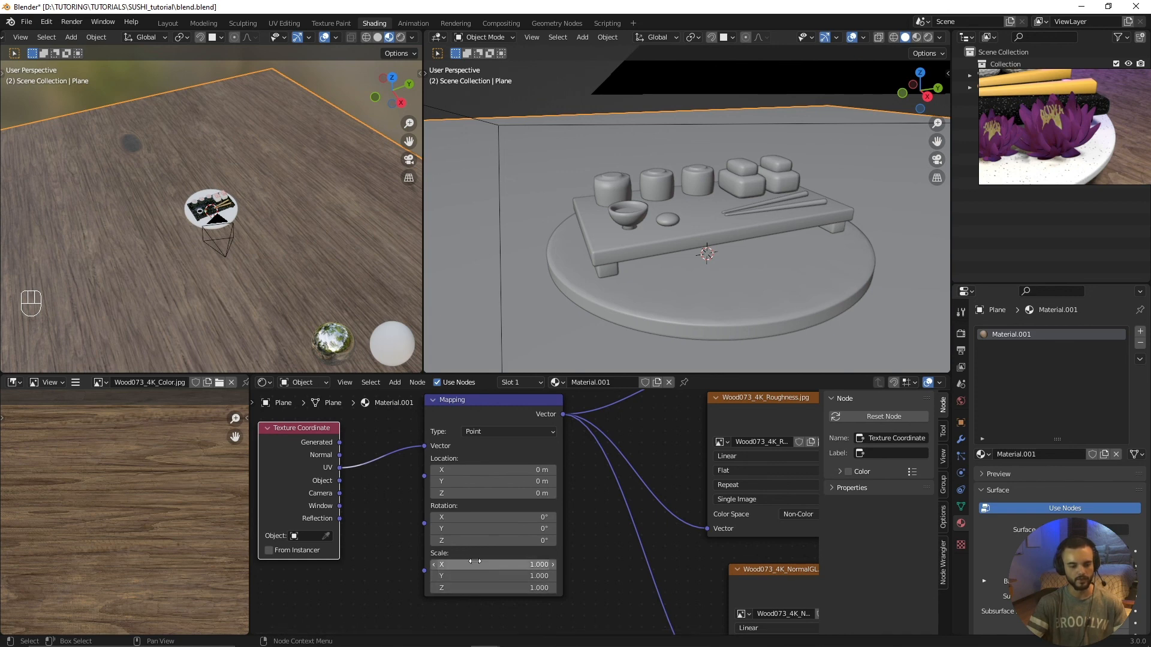
{"action": "mouse_move", "coordinate": [476, 562]}
{"action": "left_mouse_down"}
{"action": "mouse_move", "coordinate": [476, 587]}
{"action": "mouse_move", "coordinate": [477, 562]}
{"action": "left_mouse_up"}
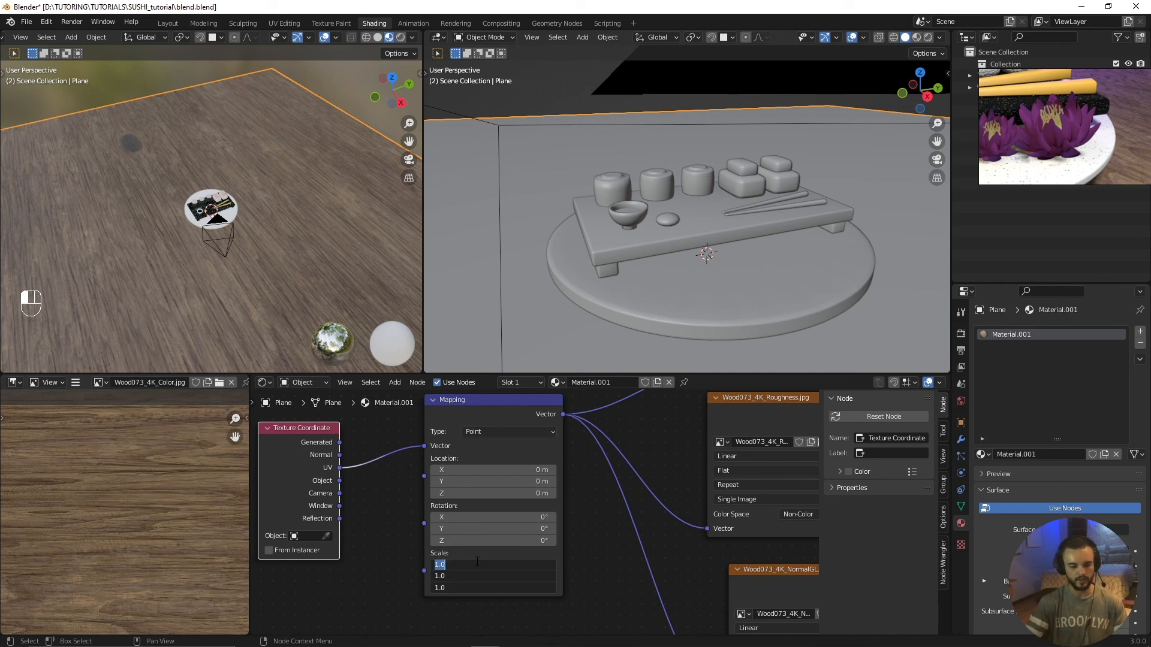
{"action": "key", "text": "Return"}
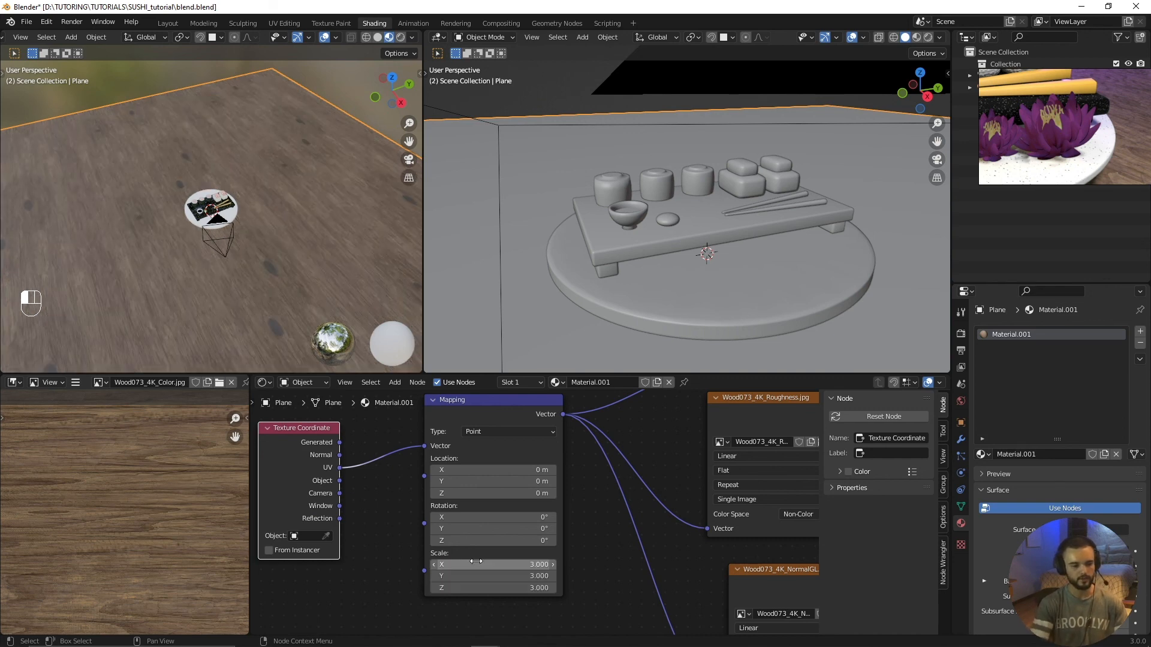
{"action": "scroll", "coordinate": [236, 264], "scroll_direction": "up", "scroll_amount": 5}
{"action": "scroll", "coordinate": [242, 278], "scroll_direction": "down", "scroll_amount": 4}
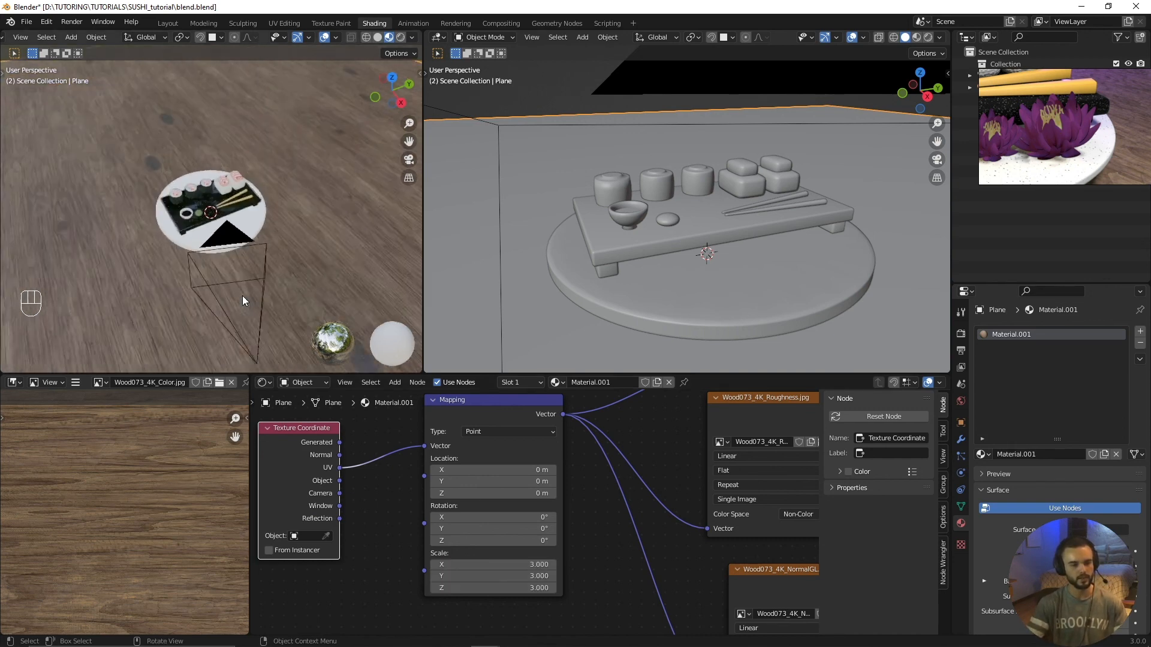
Step: Try smaller Mapping scales on all three axes, first 0.5 and finally 0.3
{"action": "left_click_drag", "start_coordinate": [492, 564], "coordinate": [493, 614]}
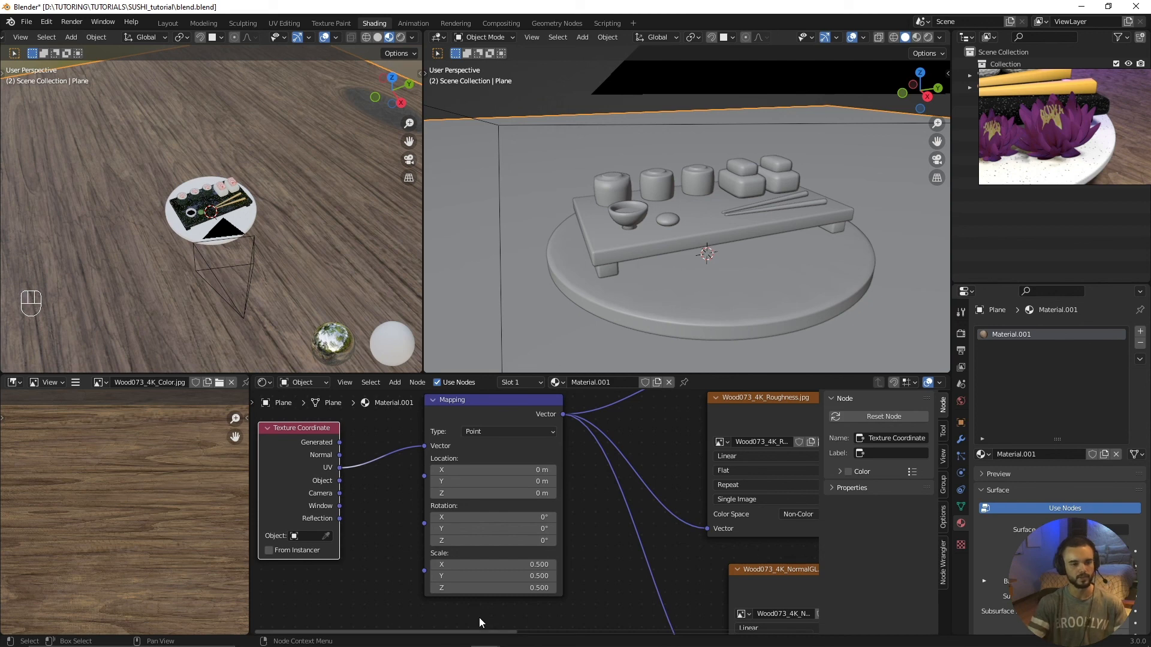
{"action": "key", "text": "Return"}
{"action": "mouse_move", "coordinate": [485, 564]}
{"action": "left_mouse_down"}
{"action": "mouse_move", "coordinate": [485, 588]}
{"action": "mouse_move", "coordinate": [487, 562]}
{"action": "left_mouse_up"}
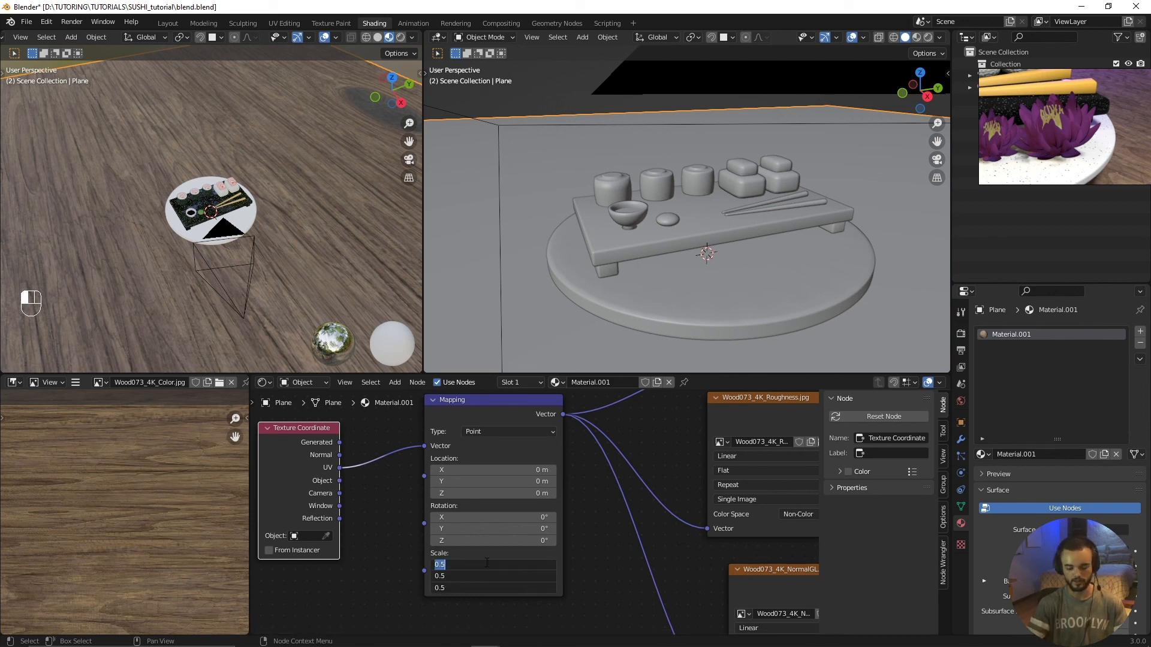
{"action": "type", "text": "0.3"}
{"action": "key", "text": "Return"}
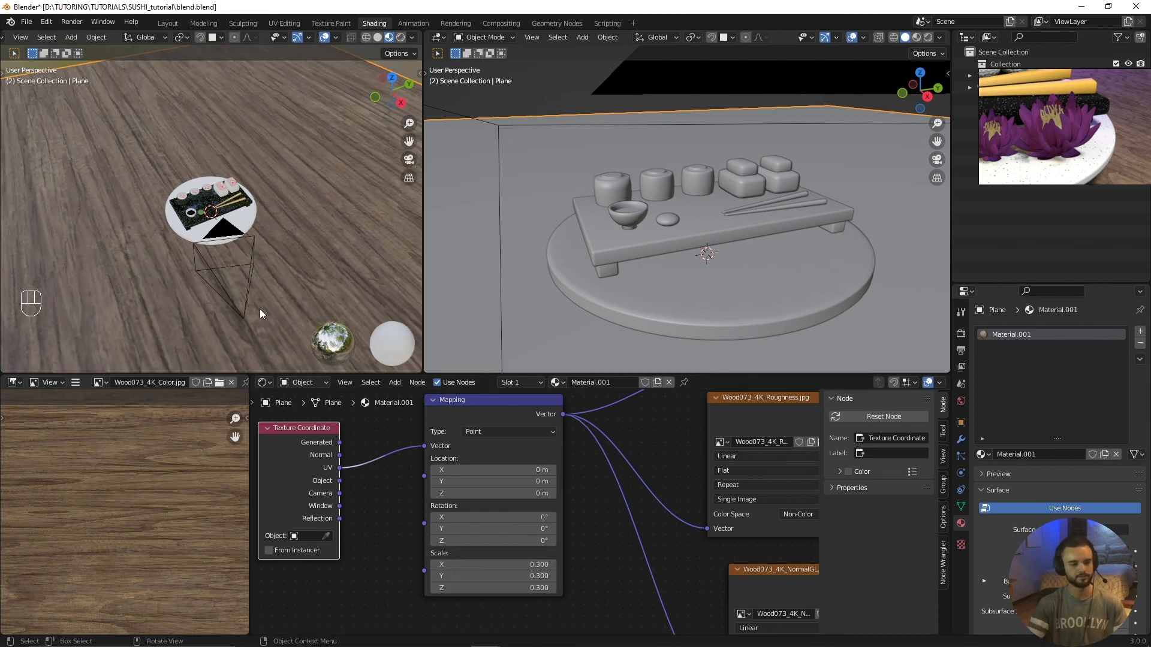
Step: Set the Mapping scale to 3 on X, Y and Z and view the scene through the camera
{"action": "middle_click_drag", "start_coordinate": [261, 308], "coordinate": [268, 238]}
{"action": "left_click_drag", "start_coordinate": [497, 564], "coordinate": [499, 594]}
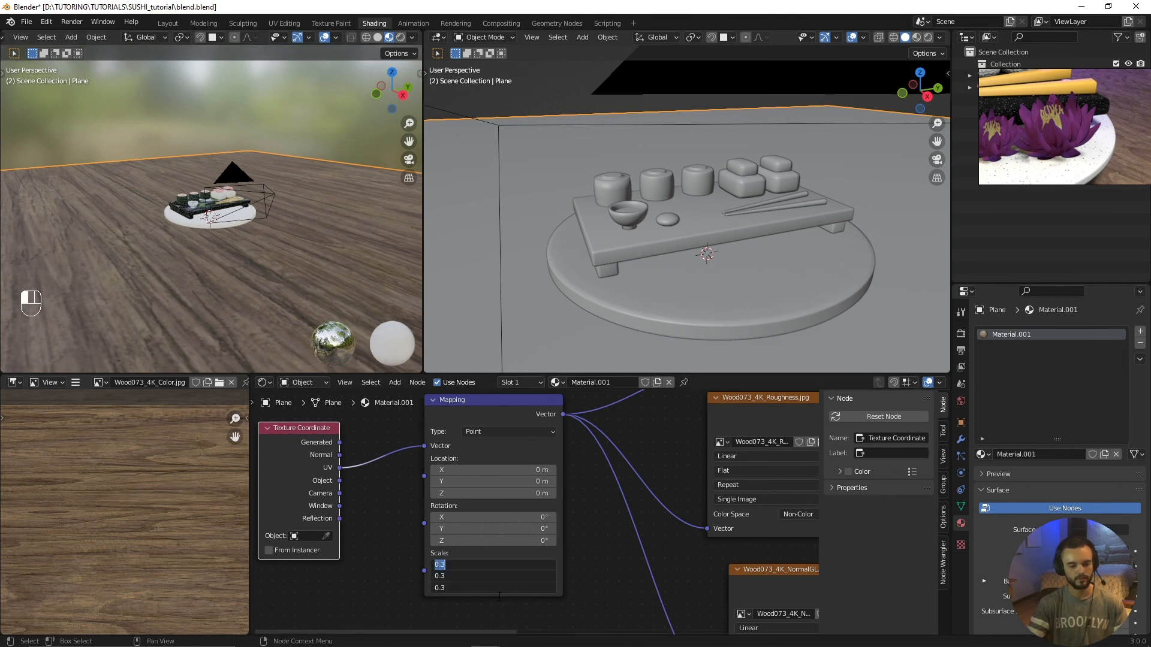
{"action": "type", "text": "3"}
{"action": "key", "text": "Return"}
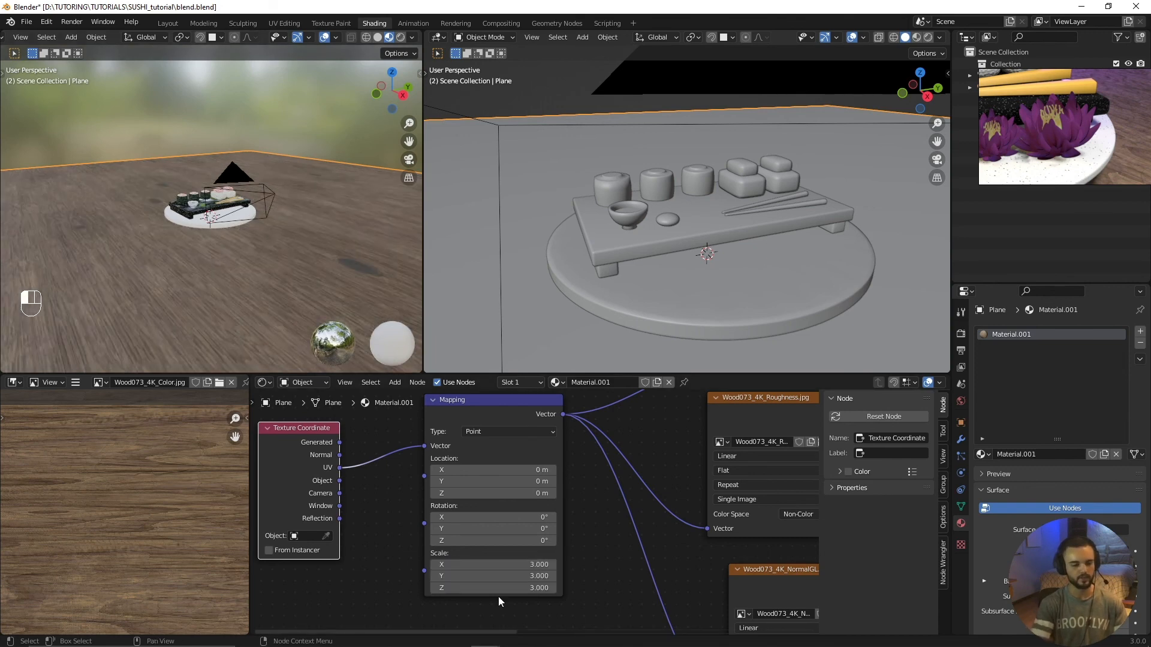
{"action": "middle_click_drag", "start_coordinate": [286, 264], "coordinate": [291, 240]}
{"action": "key", "text": "KP_0"}
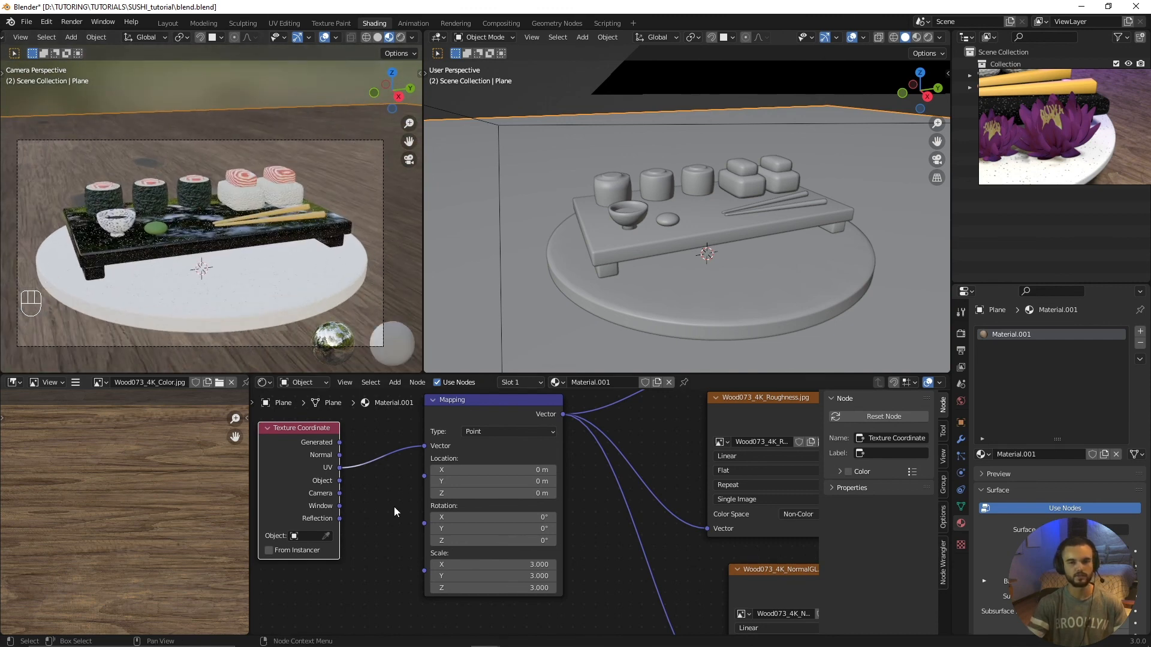
Step: Shift the wood texture by setting the Mapping location to X 3.1 m and Y 4.7 m
{"action": "middle_click_drag", "start_coordinate": [437, 550], "coordinate": [502, 564]}
{"action": "scroll", "coordinate": [499, 548], "scroll_direction": "down", "scroll_amount": 1}
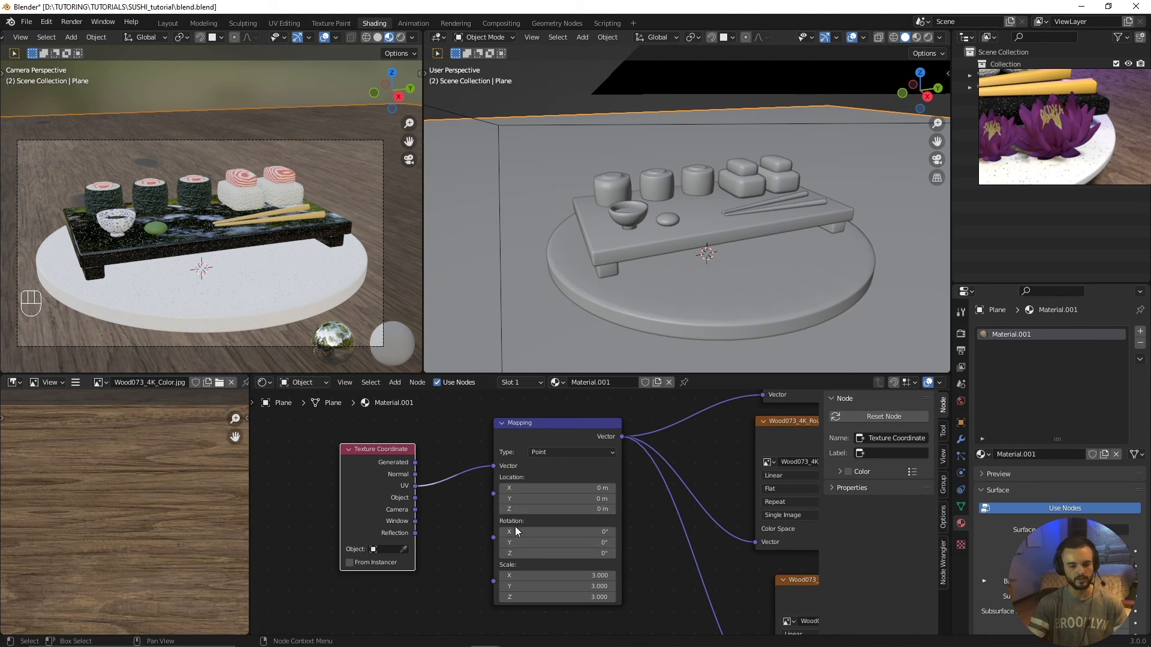
{"action": "scroll", "coordinate": [515, 526], "scroll_direction": "up", "scroll_amount": 1}
{"action": "left_click_drag", "start_coordinate": [527, 482], "coordinate": [551, 495]}
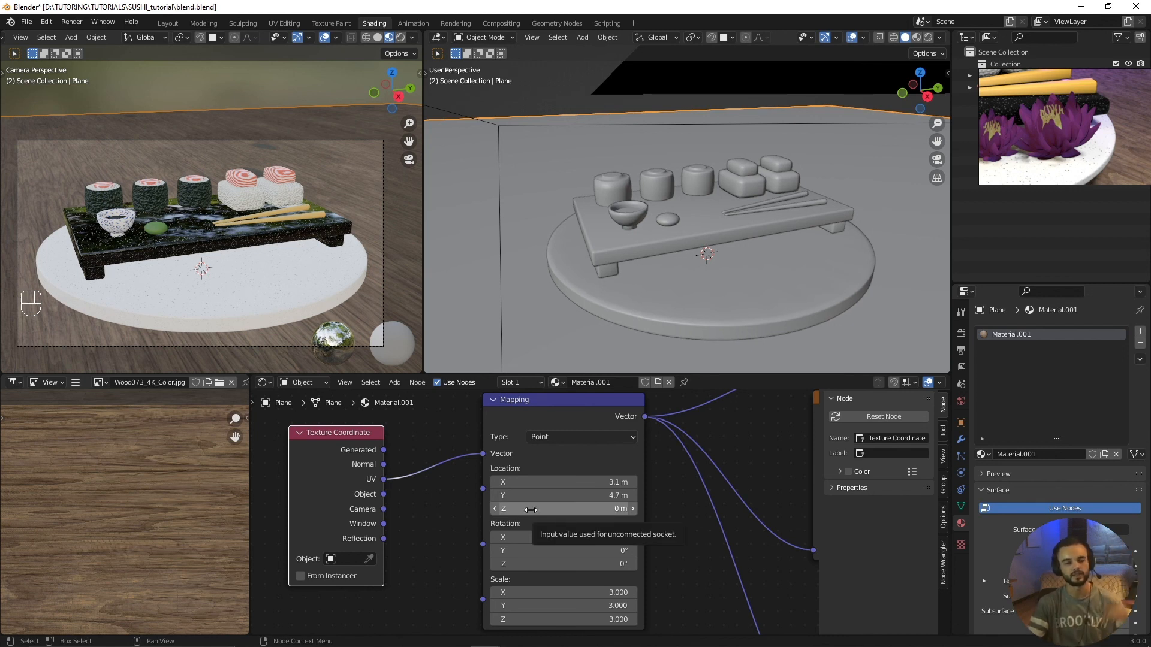
Step: Review the wood material's node tree from the Mapping settings through the textures to the Principled BSDF
{"action": "scroll", "coordinate": [494, 521], "scroll_direction": "down", "scroll_amount": 3}
{"action": "middle_click_drag", "start_coordinate": [496, 524], "coordinate": [448, 517]}
{"action": "scroll", "coordinate": [448, 517], "scroll_direction": "up", "scroll_amount": 1}
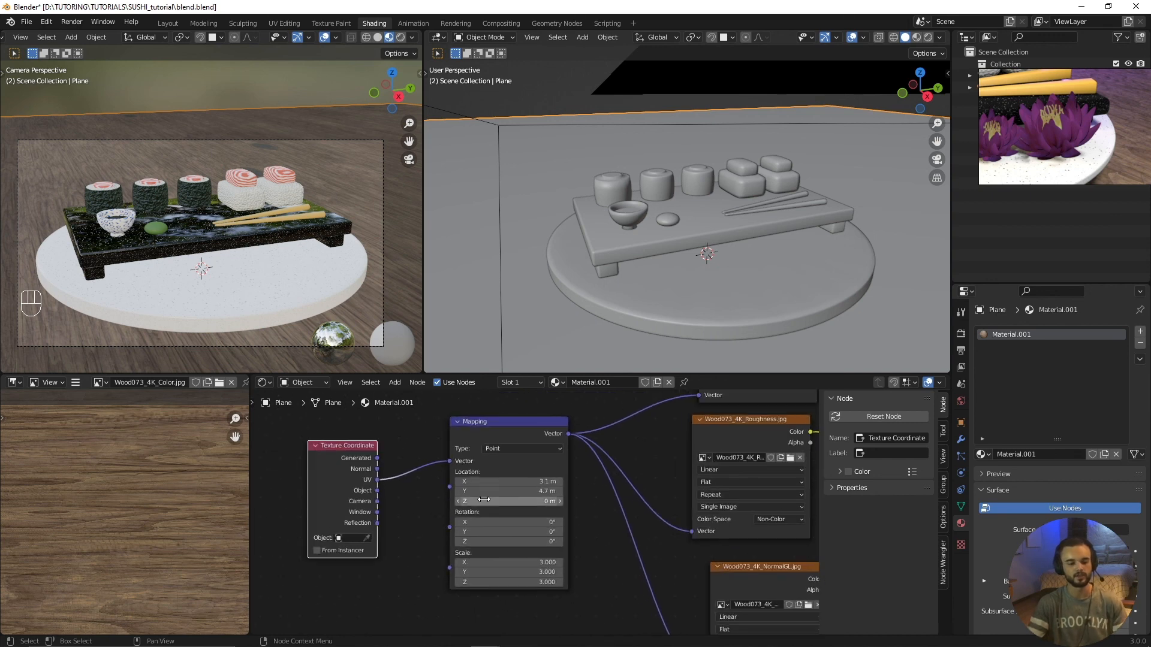
{"action": "scroll", "coordinate": [473, 496], "scroll_direction": "up", "scroll_amount": 3}
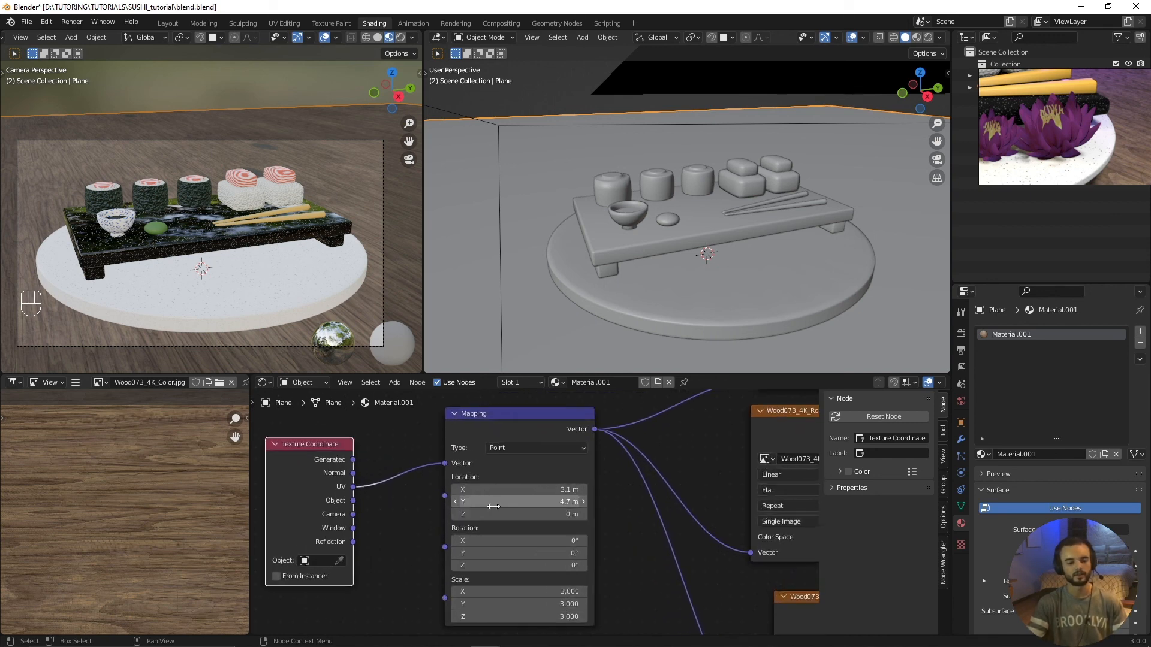
{"action": "mouse_move", "coordinate": [473, 514]}
{"action": "left_mouse_down"}
{"action": "mouse_move", "coordinate": [494, 514]}
{"action": "mouse_move", "coordinate": [473, 514]}
{"action": "left_mouse_up"}
{"action": "scroll", "coordinate": [533, 501], "scroll_direction": "down", "scroll_amount": 2}
{"action": "middle_click_drag", "start_coordinate": [546, 494], "coordinate": [513, 505]}
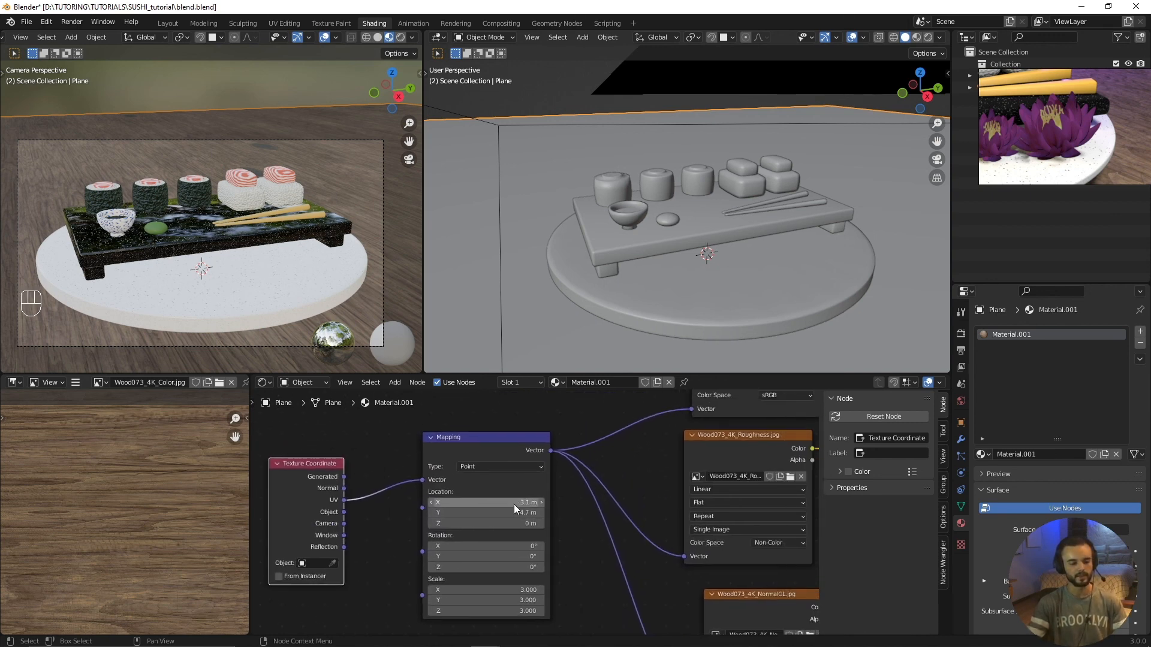
{"action": "scroll", "coordinate": [513, 504], "scroll_direction": "down", "scroll_amount": 1}
{"action": "middle_click_drag", "start_coordinate": [611, 491], "coordinate": [473, 523]}
{"action": "scroll", "coordinate": [382, 557], "scroll_direction": "down", "scroll_amount": 3}
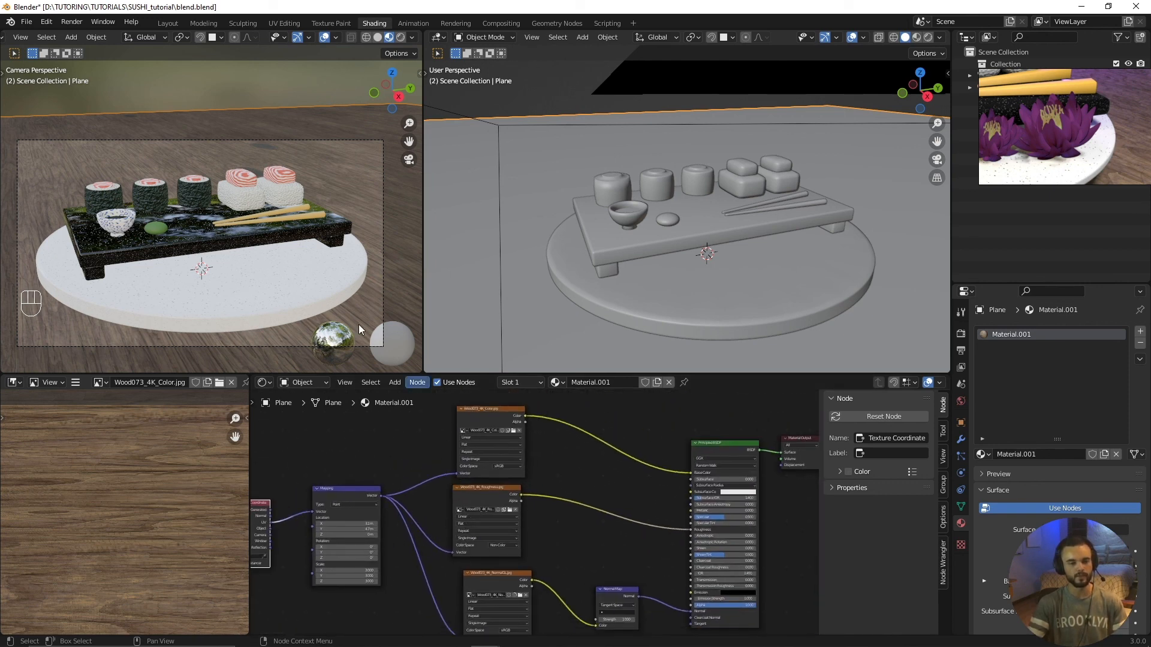